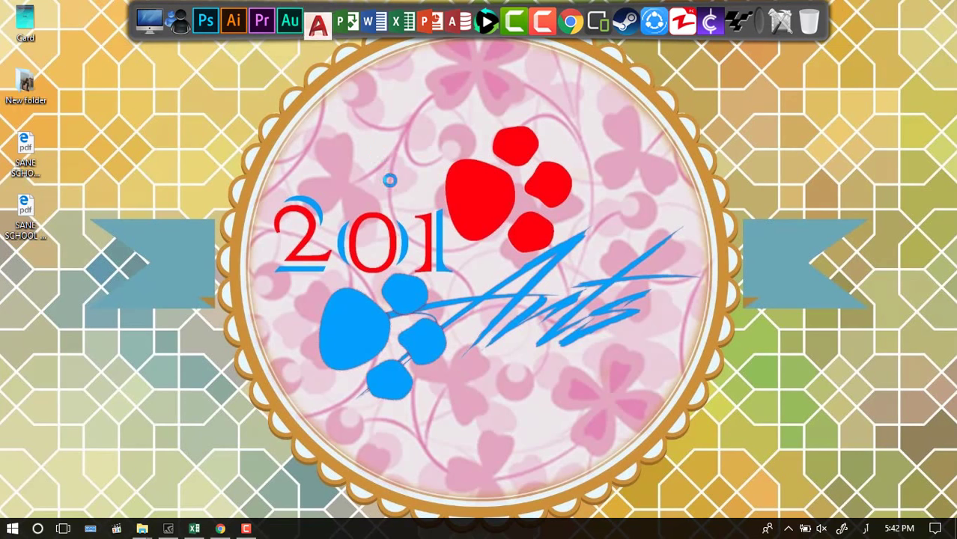
Refresh the Windows desktop from its right-click menu
right_click(404, 166)
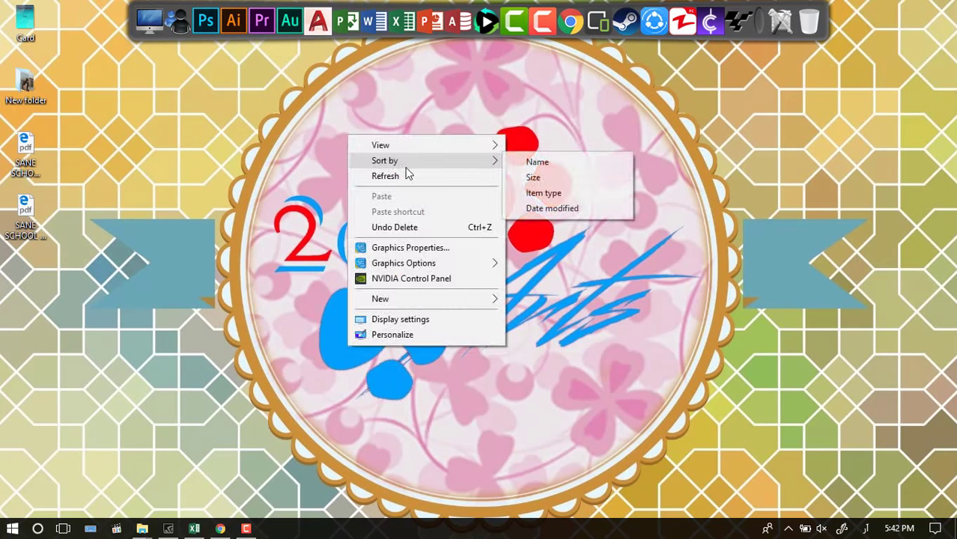
left_click(531, 283)
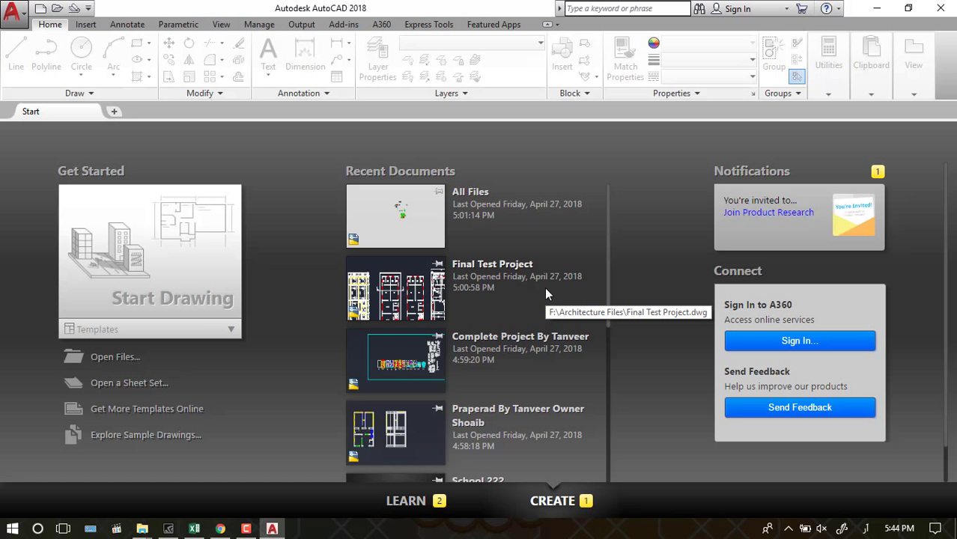
scroll(546, 294, "down", 5)
scroll(546, 293, "up", 5)
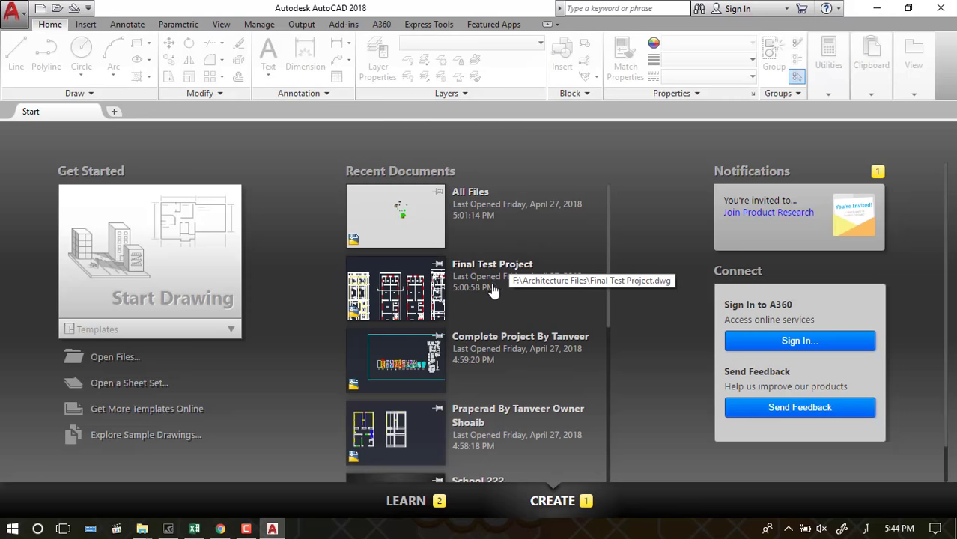
scroll(491, 295, "down", 5)
scroll(490, 296, "up", 5)
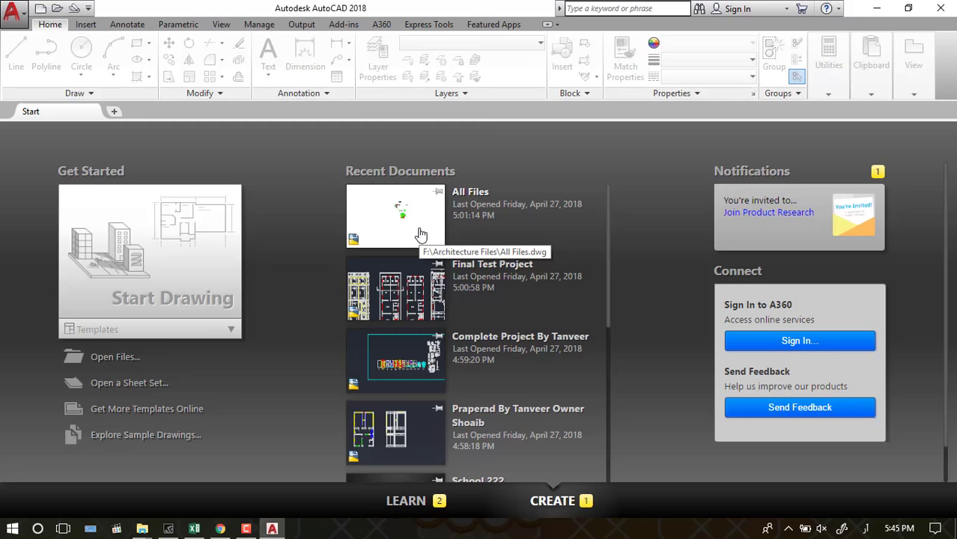
scroll(353, 306, "down", 1)
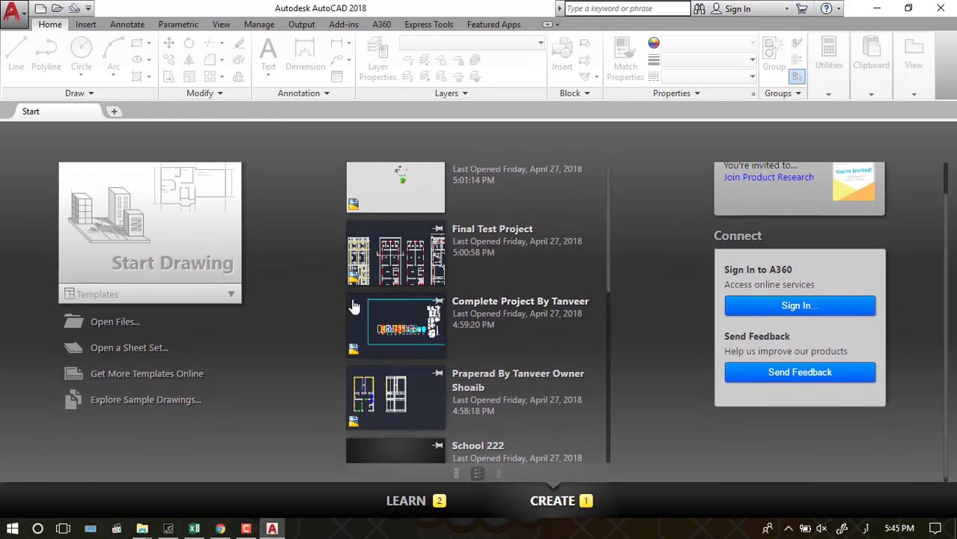
scroll(354, 306, "up", 1)
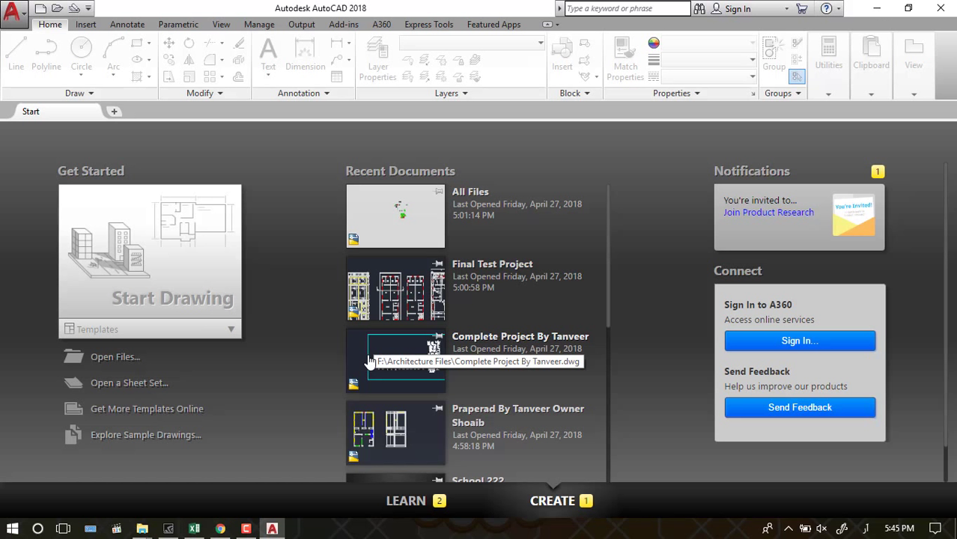
scroll(415, 348, "down", 2)
scroll(413, 350, "up", 2)
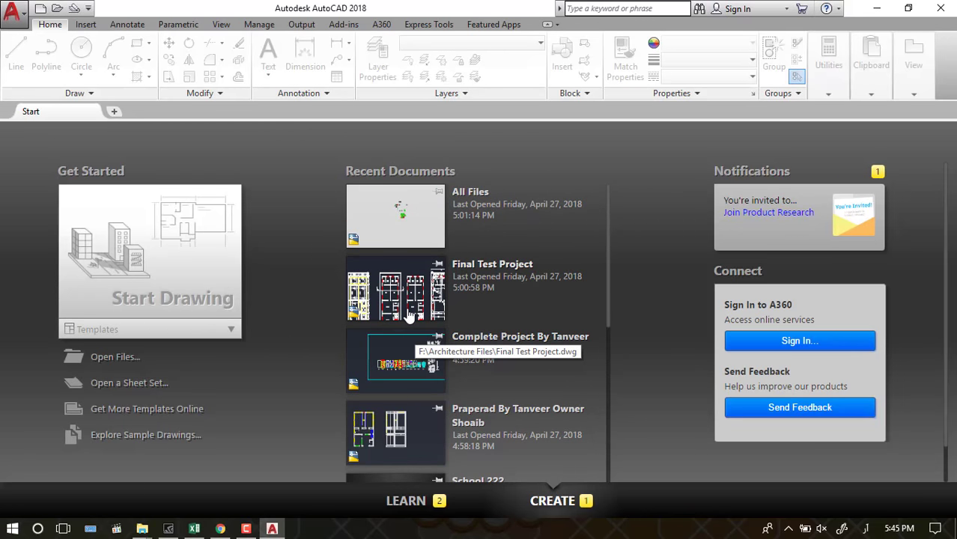
scroll(419, 344, "down", 2)
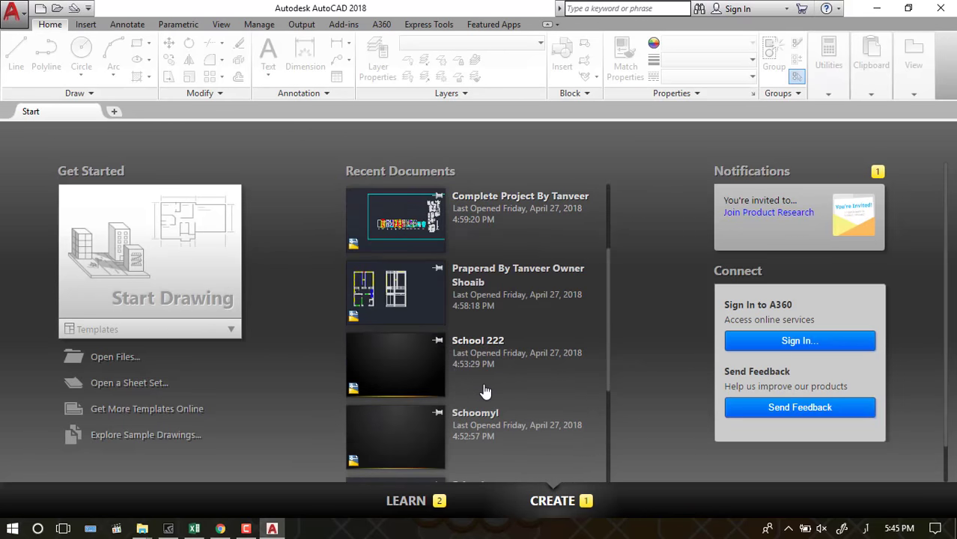
scroll(485, 391, "up", 2)
scroll(485, 389, "down", 2)
scroll(449, 363, "down", 2)
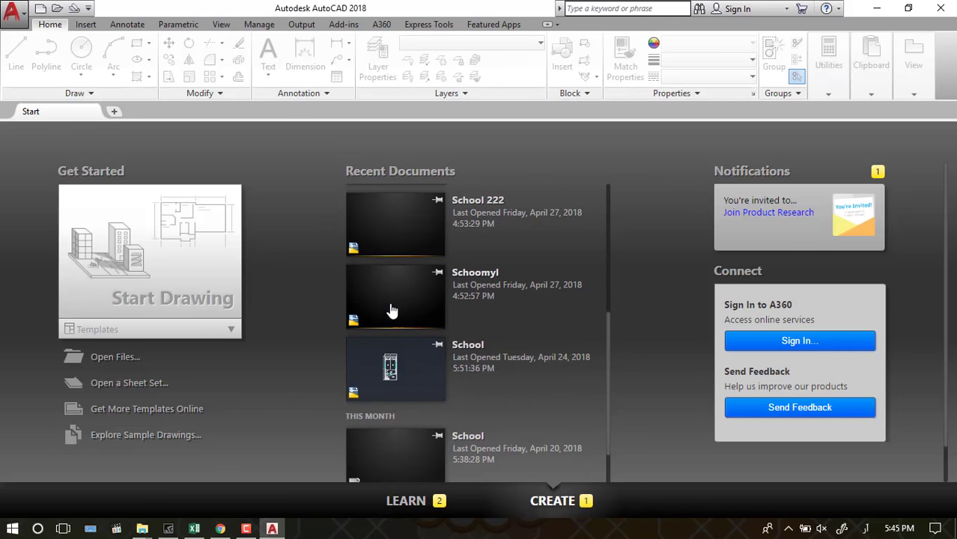
scroll(516, 427, "down", 1)
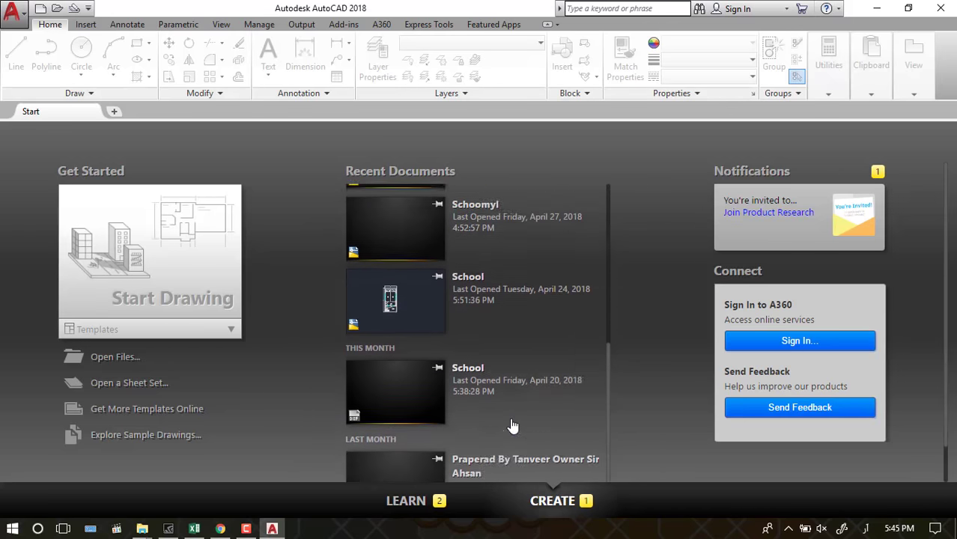
scroll(512, 423, "up", 2)
scroll(512, 423, "up", 1)
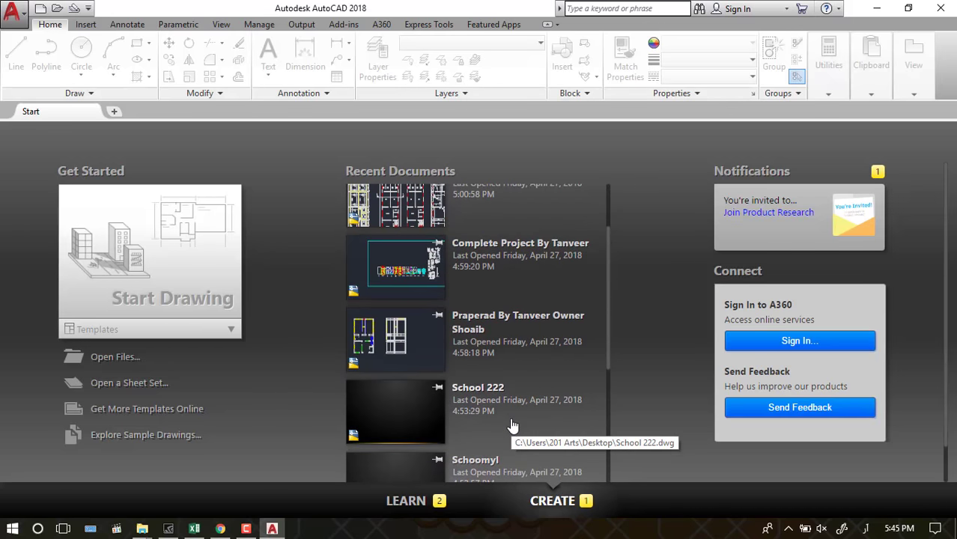
scroll(512, 424, "down", 2)
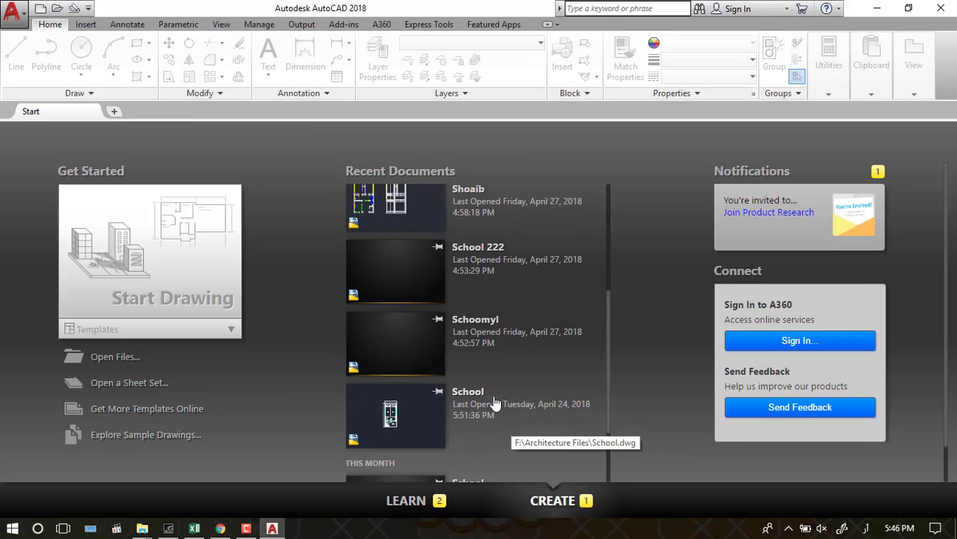
scroll(491, 397, "up", 2)
scroll(460, 355, "up", 1)
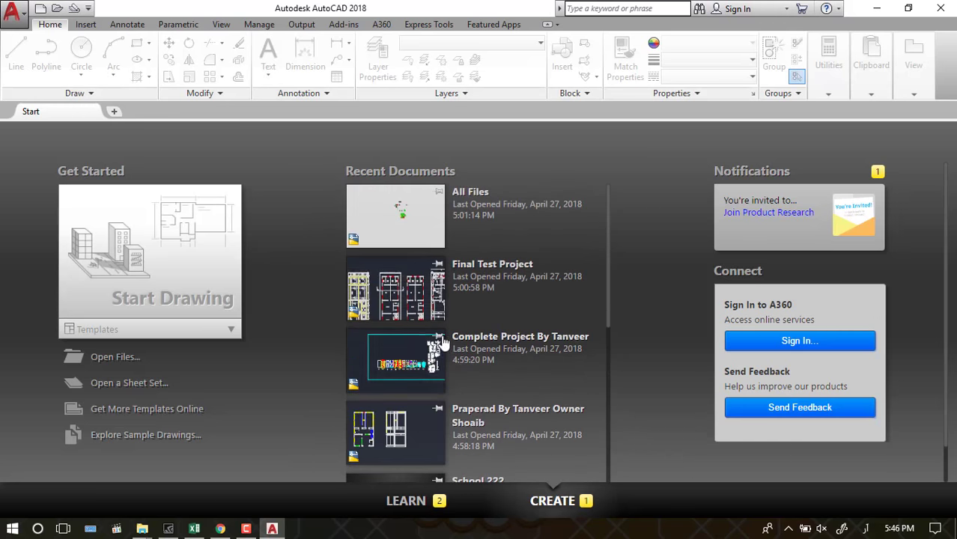
scroll(431, 276, "down", 2)
scroll(431, 276, "down", 2)
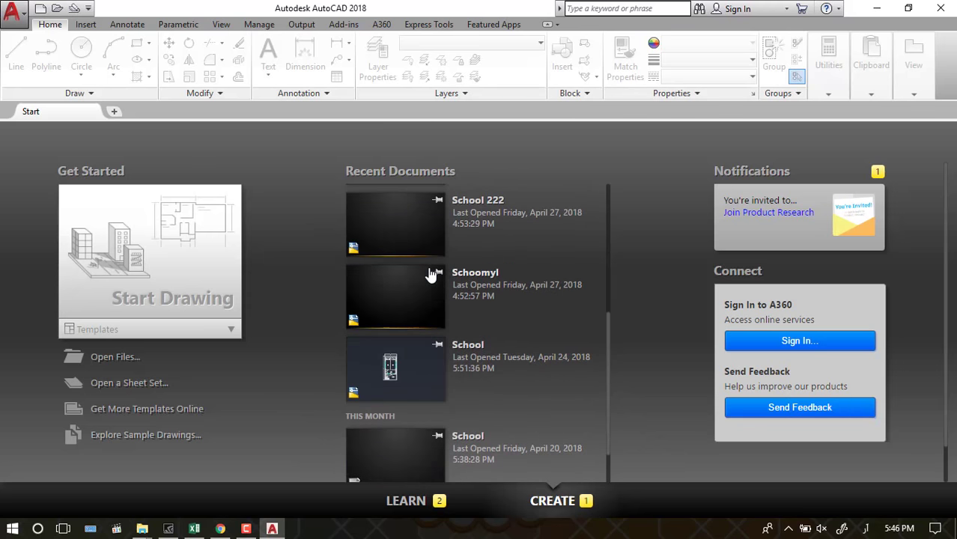
scroll(429, 308, "down", 1)
scroll(432, 309, "up", 3)
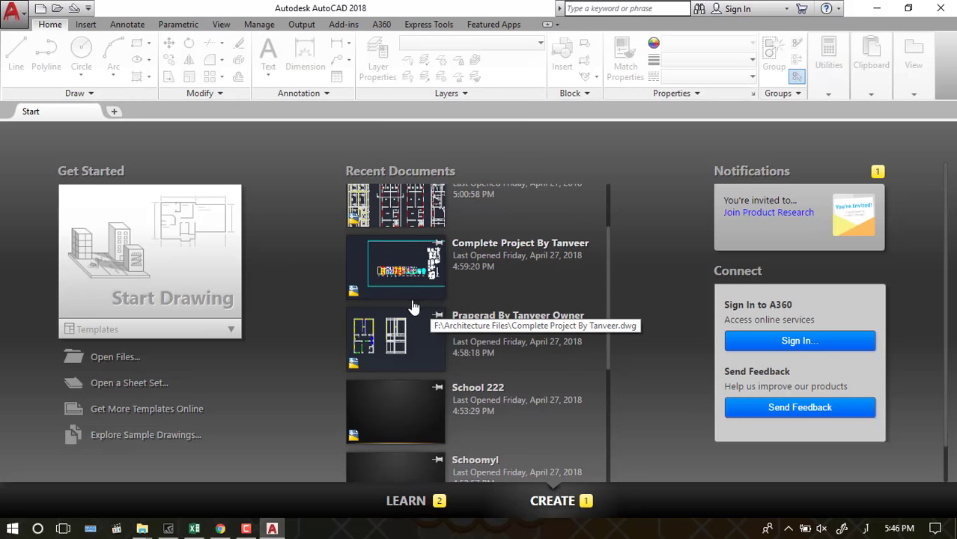
scroll(410, 310, "down", 1)
scroll(409, 313, "down", 1)
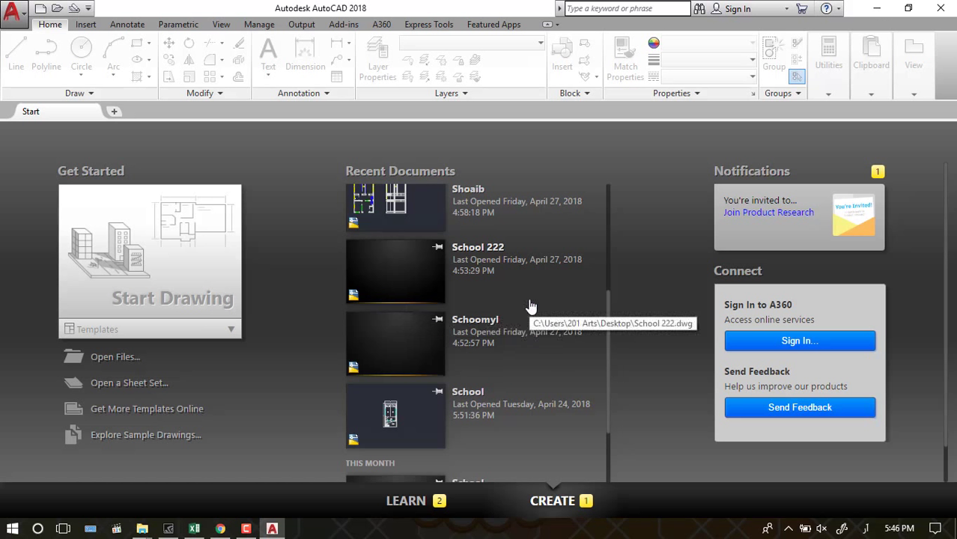
Scroll the Start page's recent drawings list to find Final Test Project
scroll(476, 333, "down", 2)
scroll(476, 333, "down", 3)
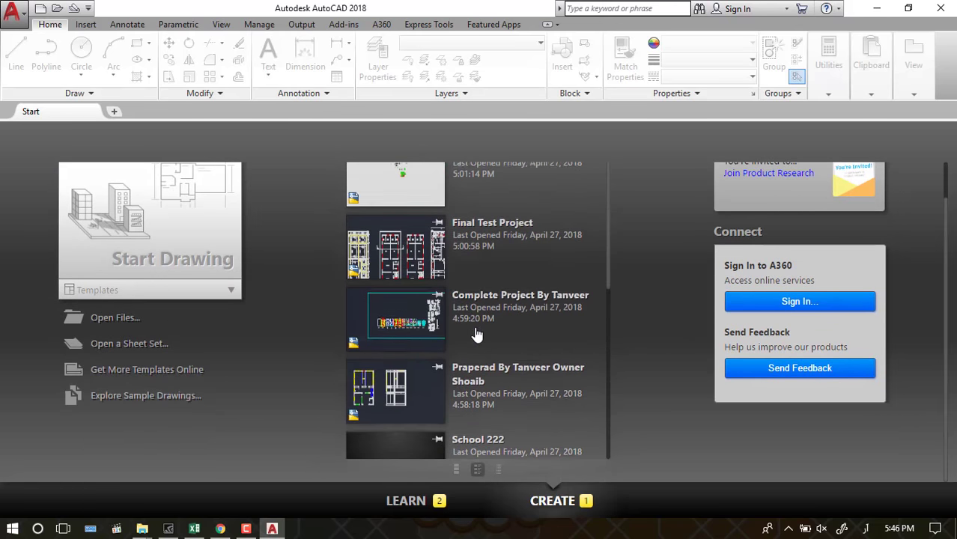
scroll(476, 333, "up", 2)
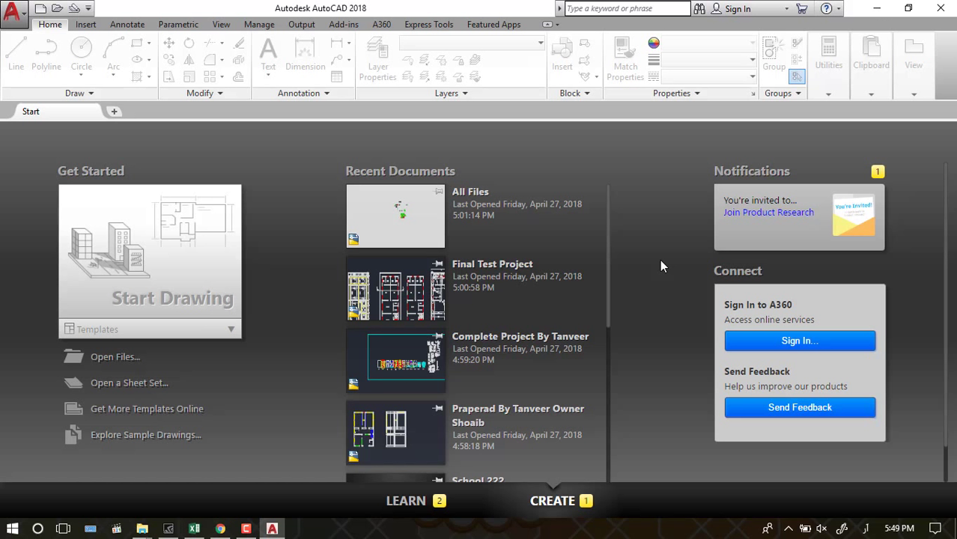
scroll(487, 288, "down", 2)
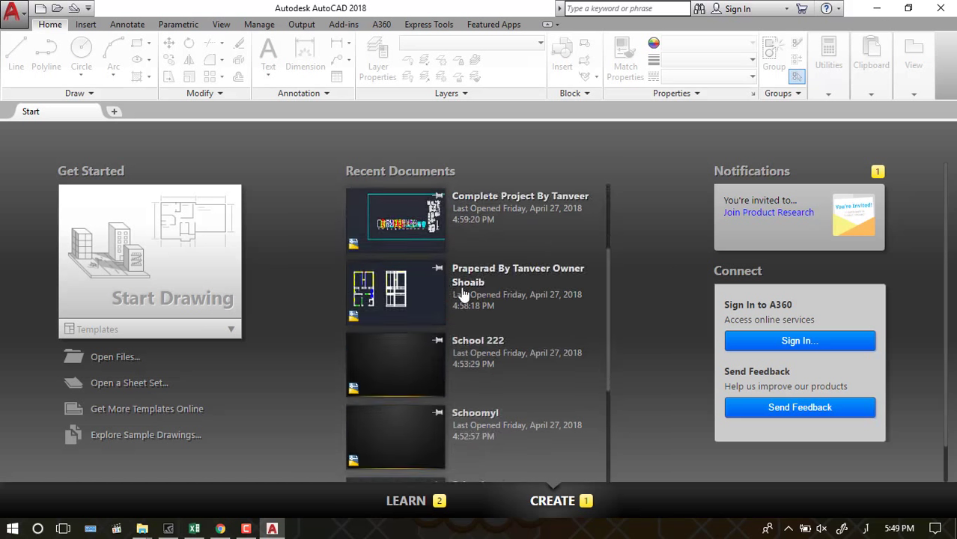
scroll(531, 319, "down", 1)
scroll(532, 318, "down", 1)
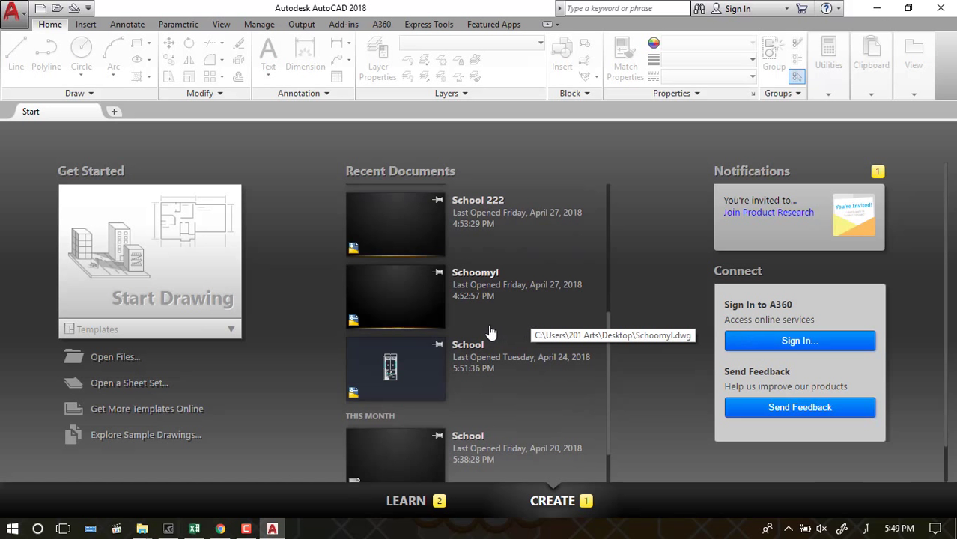
scroll(433, 306, "up", 1)
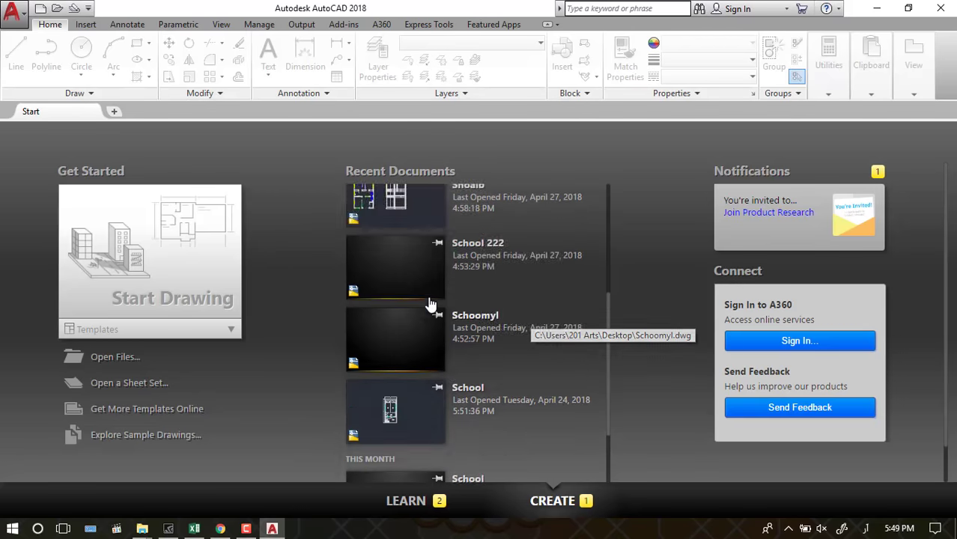
scroll(433, 305, "up", 3)
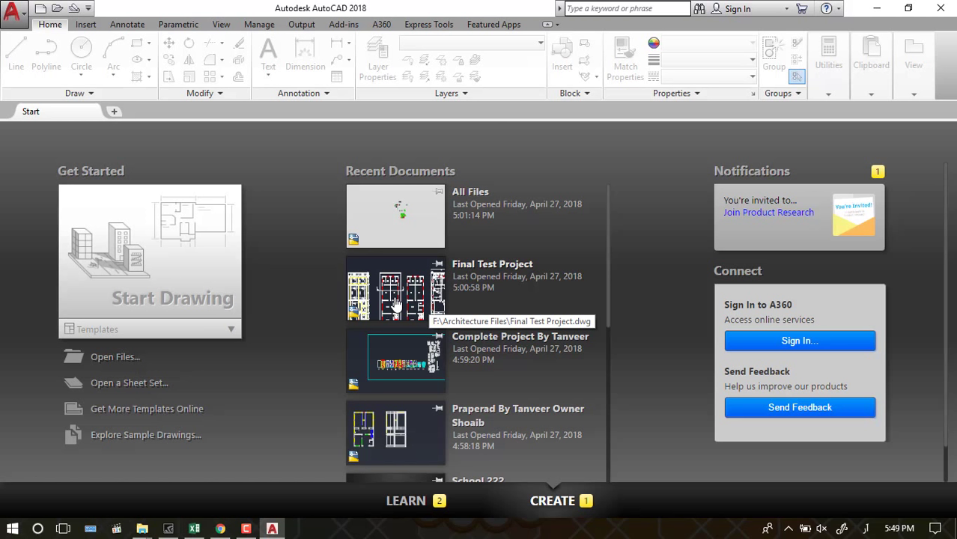
Open Final Test Project.dwg from the recent drawings and zoom around its walls
left_click(397, 306)
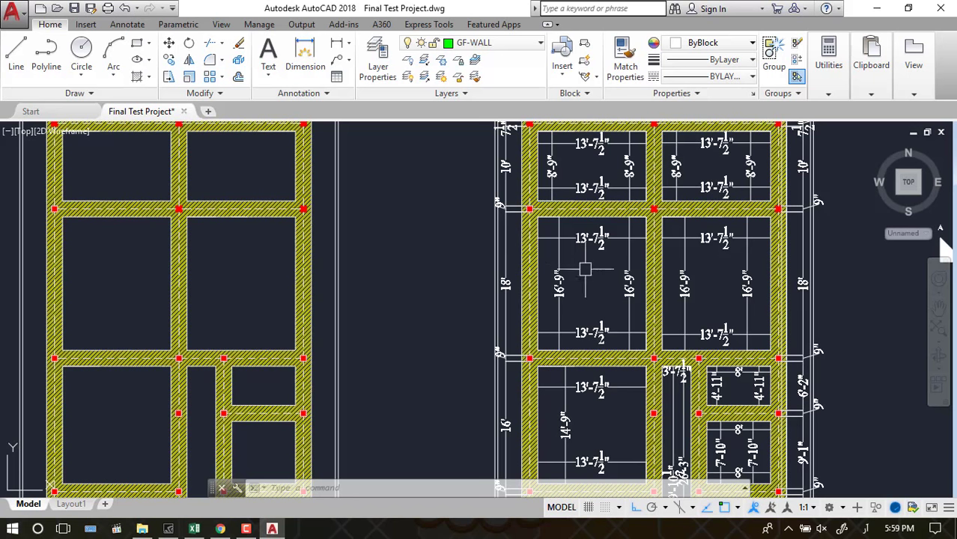
scroll(627, 281, "down", 5)
scroll(595, 280, "up", 4)
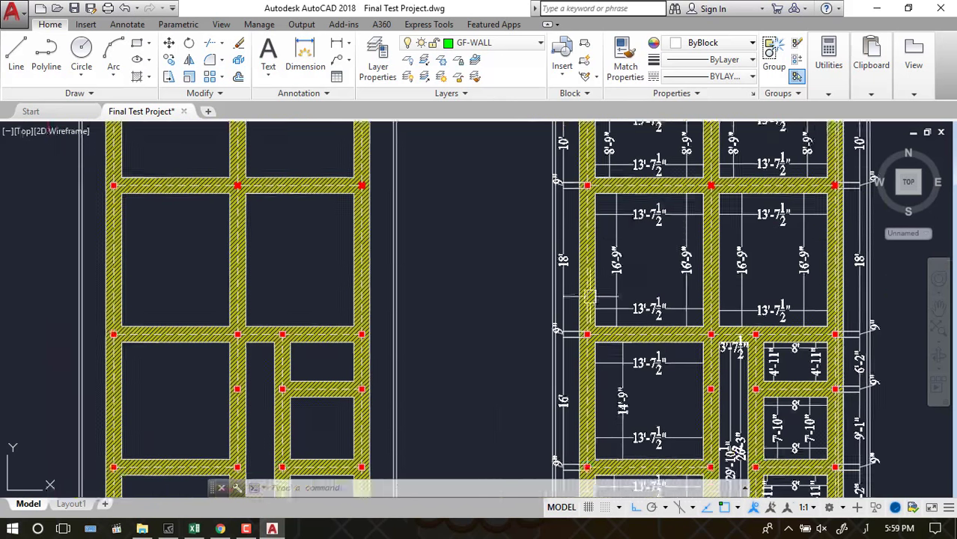
scroll(627, 253, "down", 2)
scroll(628, 252, "down", 2)
scroll(481, 265, "up", 5)
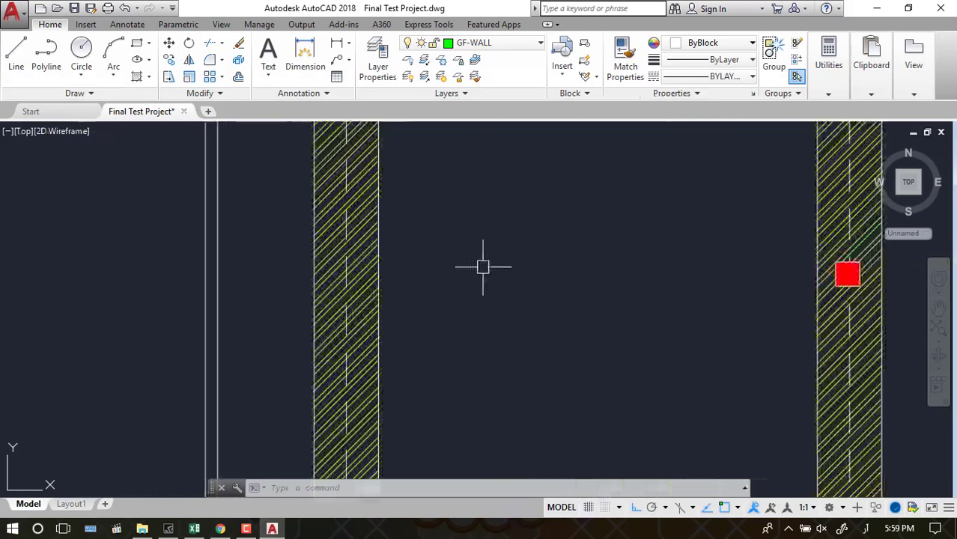
scroll(481, 272, "down", 3)
scroll(480, 272, "down", 1)
scroll(512, 250, "up", 2)
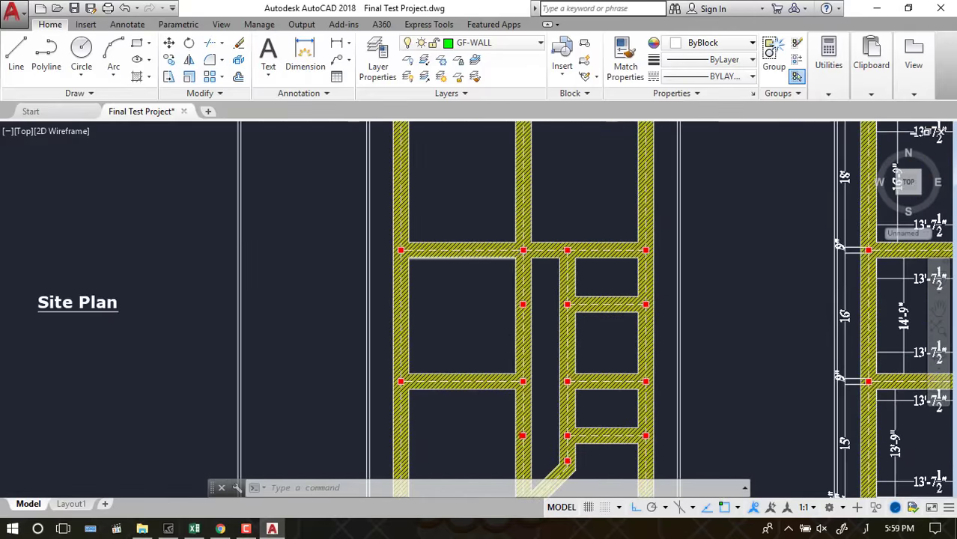
scroll(510, 256, "down", 2)
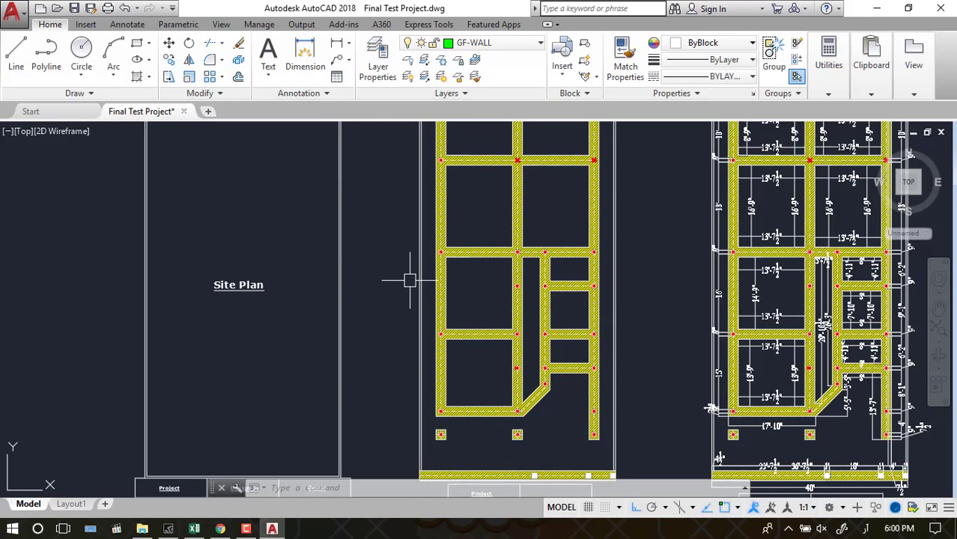
Zoom out until the Site Plan and all floor-plan sheets are visible
scroll(442, 273, "down", 2)
scroll(476, 267, "up", 5)
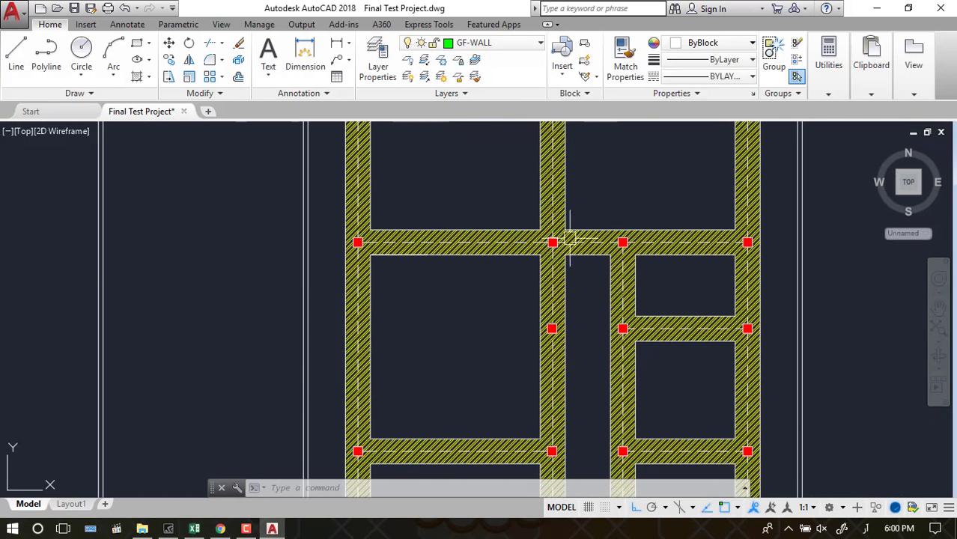
mouse_move(554, 229)
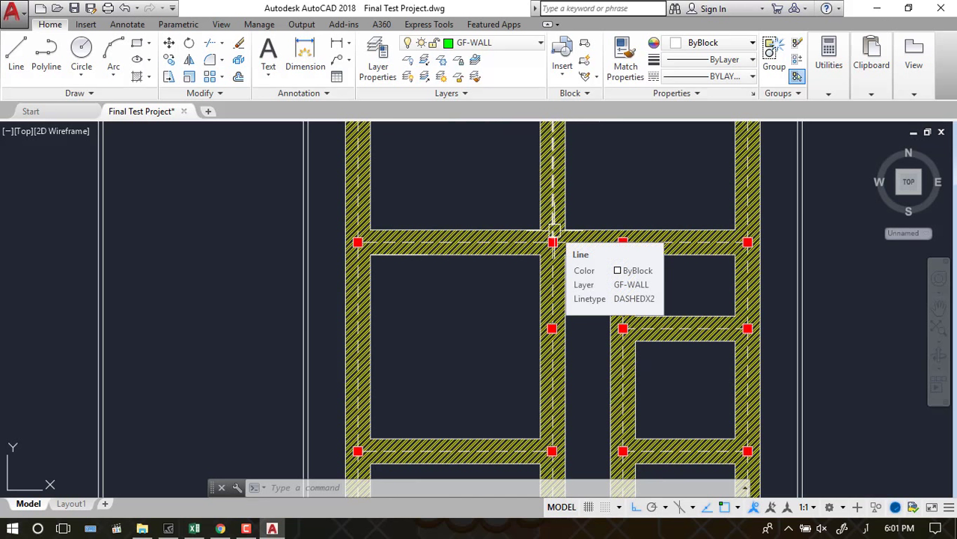
scroll(553, 239, "down", 1)
scroll(535, 259, "down", 2)
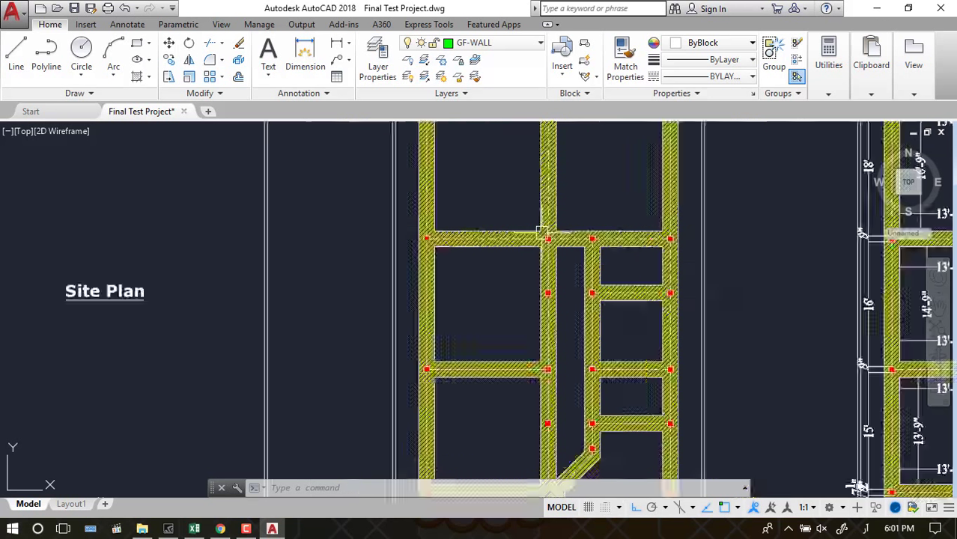
scroll(536, 259, "down", 1)
scroll(533, 259, "down", 1)
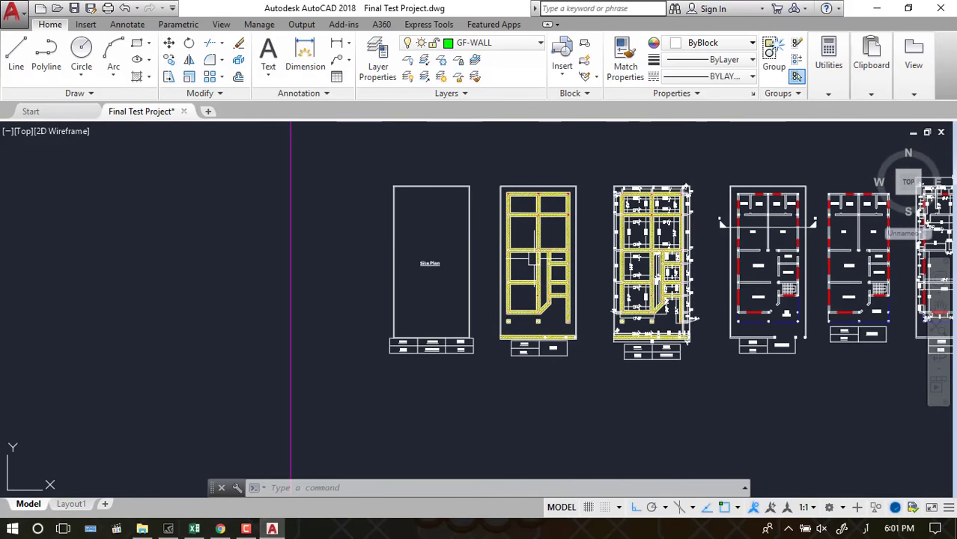
Return to the Start tab and browse to the Documents folder in the Open dialog
left_click(31, 111)
scroll(442, 265, "down", 1)
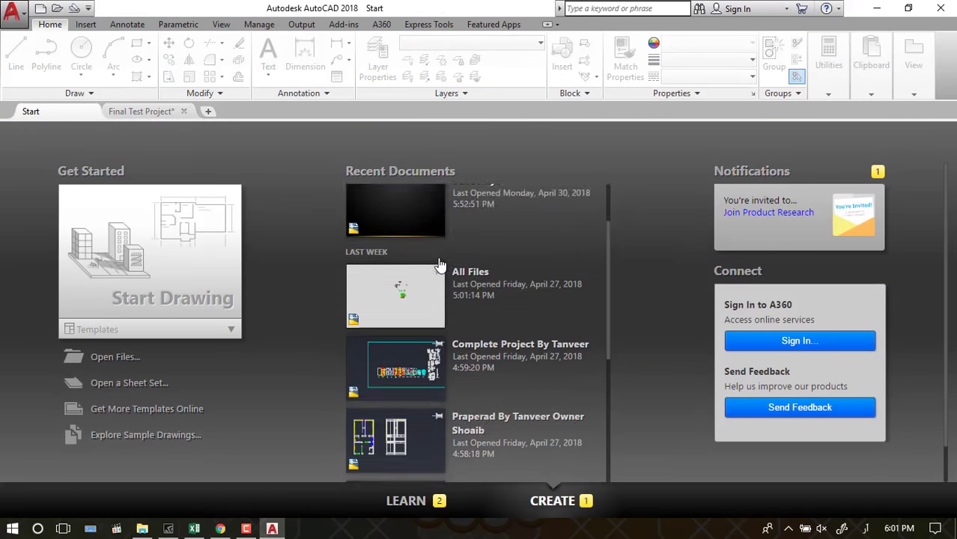
scroll(442, 266, "down", 1)
scroll(440, 263, "up", 1)
scroll(440, 263, "down", 2)
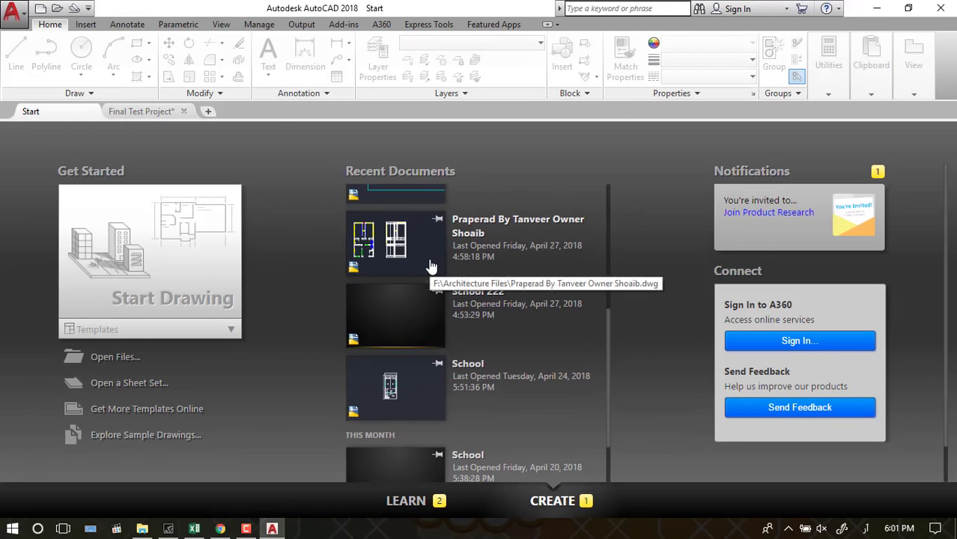
left_click(113, 357)
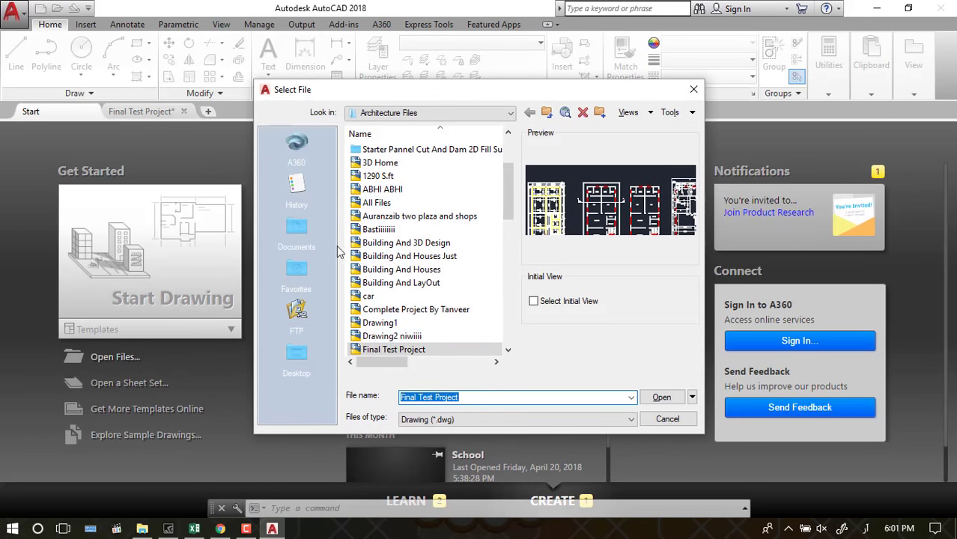
left_click(297, 270)
left_click(307, 238)
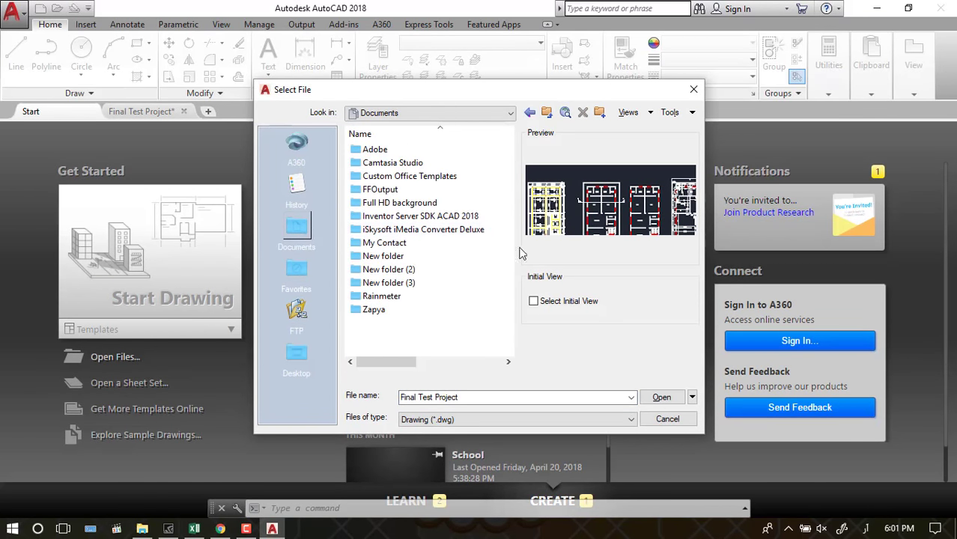
Open School 222.dwg from New folder (3) and dismiss the missing-references warning
double_click(399, 286)
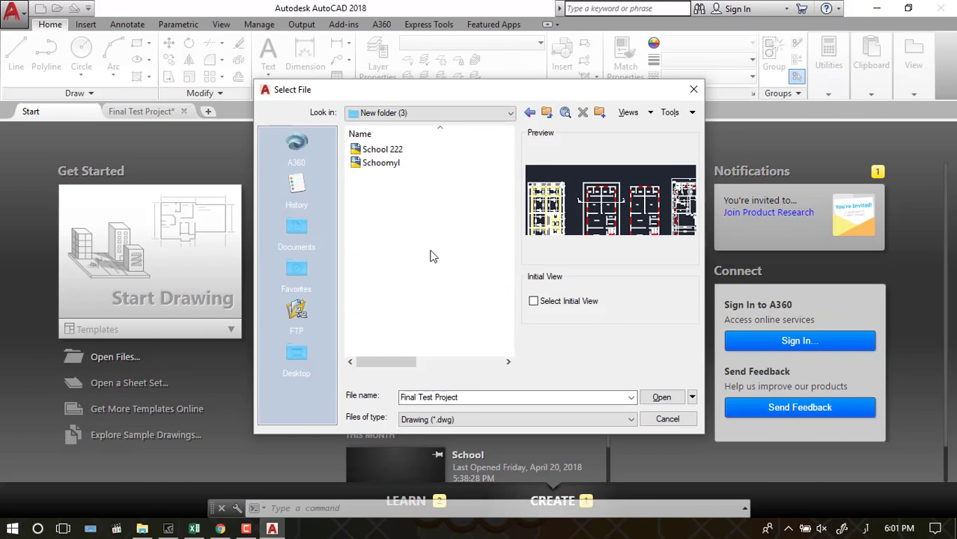
left_click(378, 164)
left_click(380, 153)
left_click(380, 170)
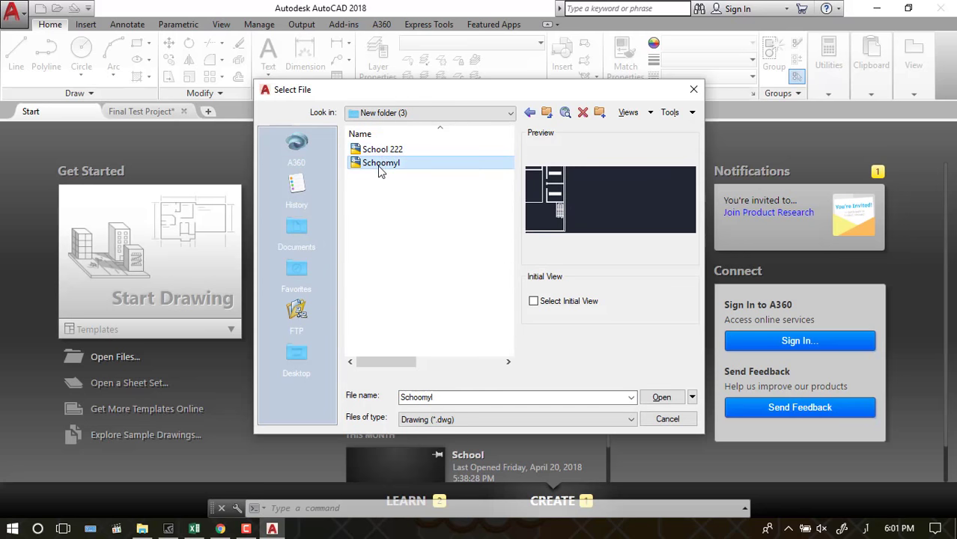
left_click(377, 154)
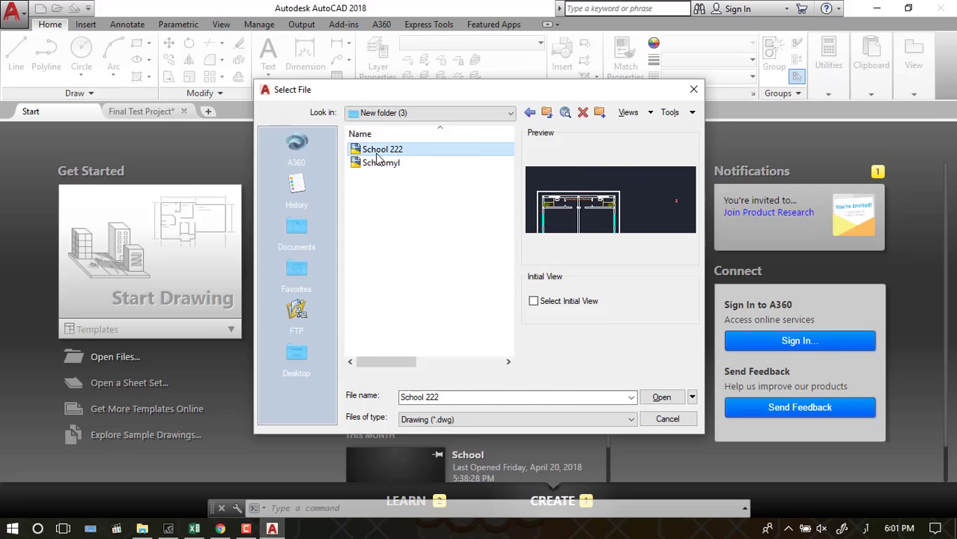
double_click(379, 152)
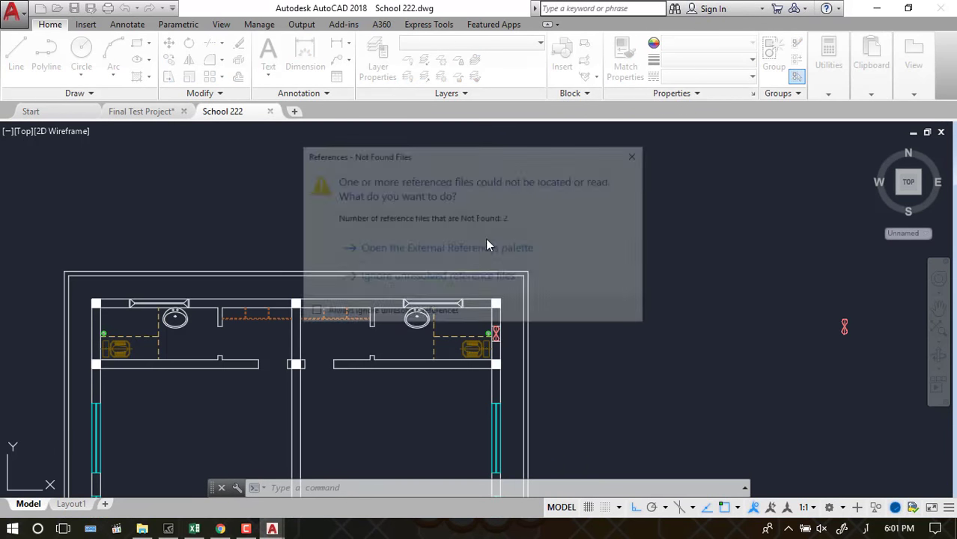
left_click(636, 156)
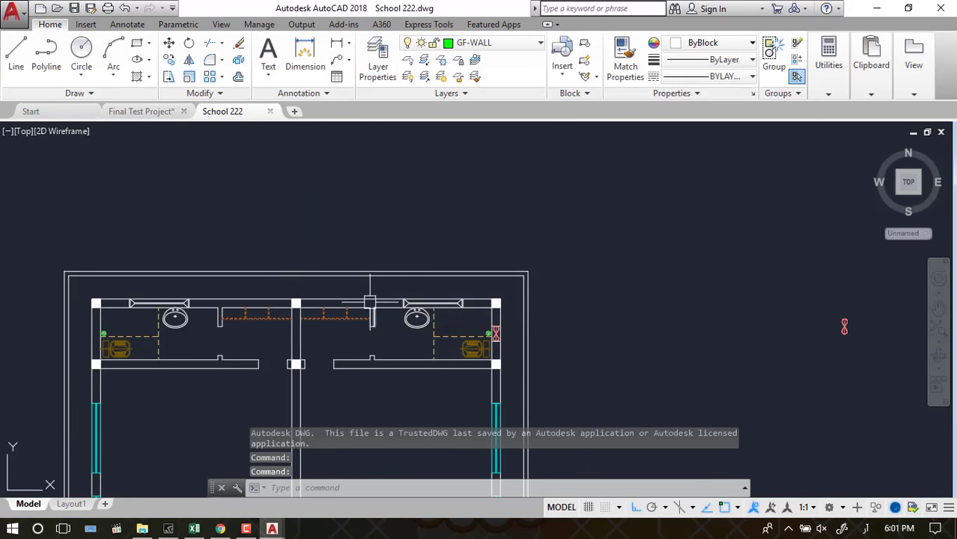
Zoom to both School 222 plans and window-select the right floor plan
scroll(430, 247, "down", 2)
scroll(389, 281, "up", 3)
scroll(673, 299, "down", 5)
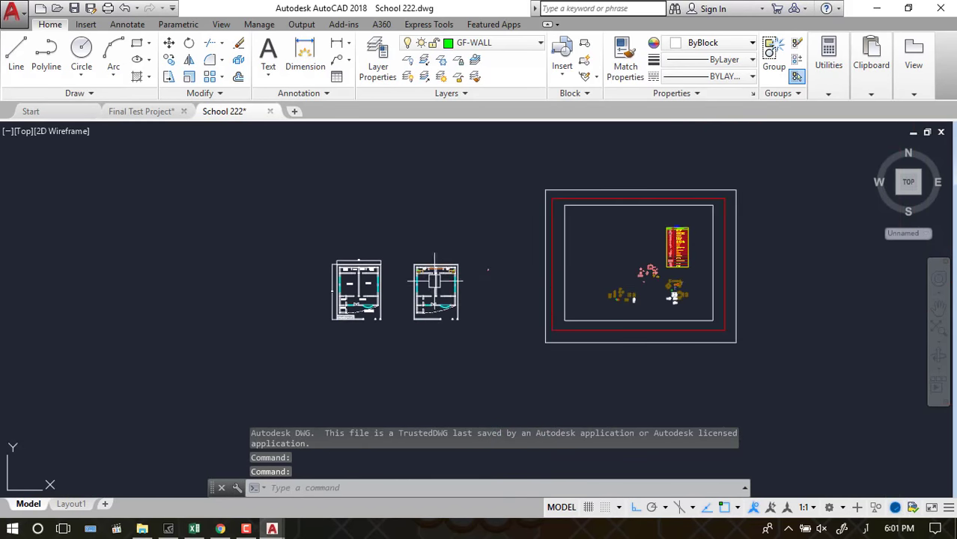
scroll(431, 266, "up", 3)
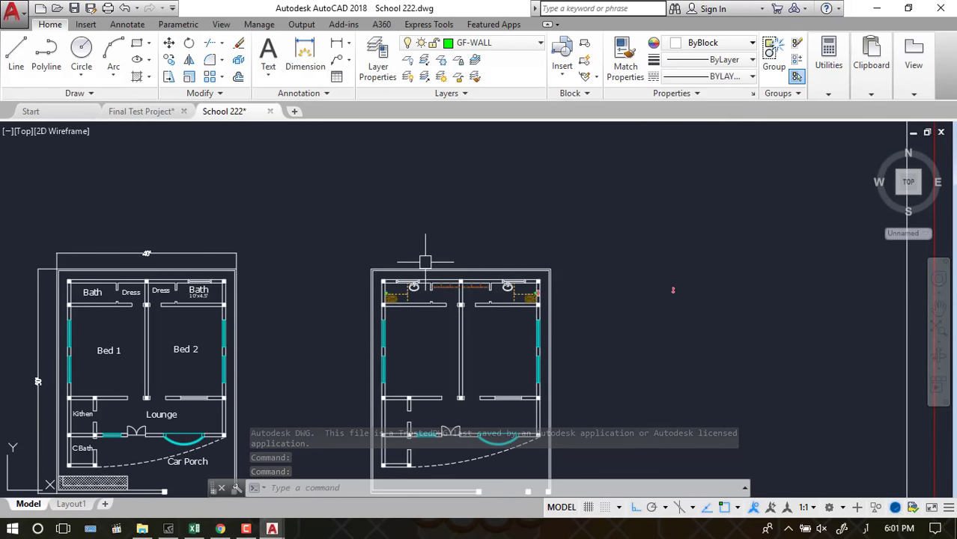
scroll(443, 325, "up", 2)
scroll(509, 278, "up", 1)
scroll(509, 278, "down", 5)
scroll(414, 289, "down", 3)
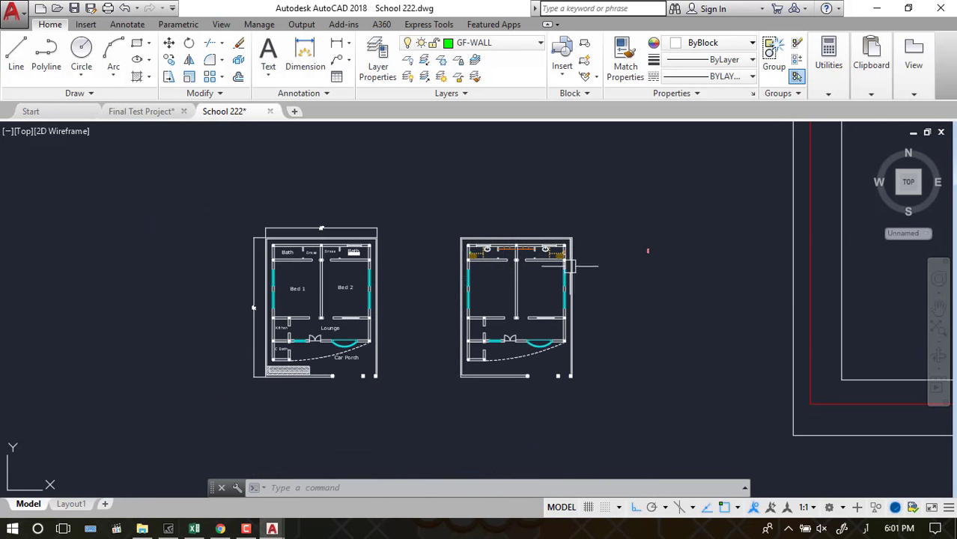
left_click(605, 215)
left_click(432, 423)
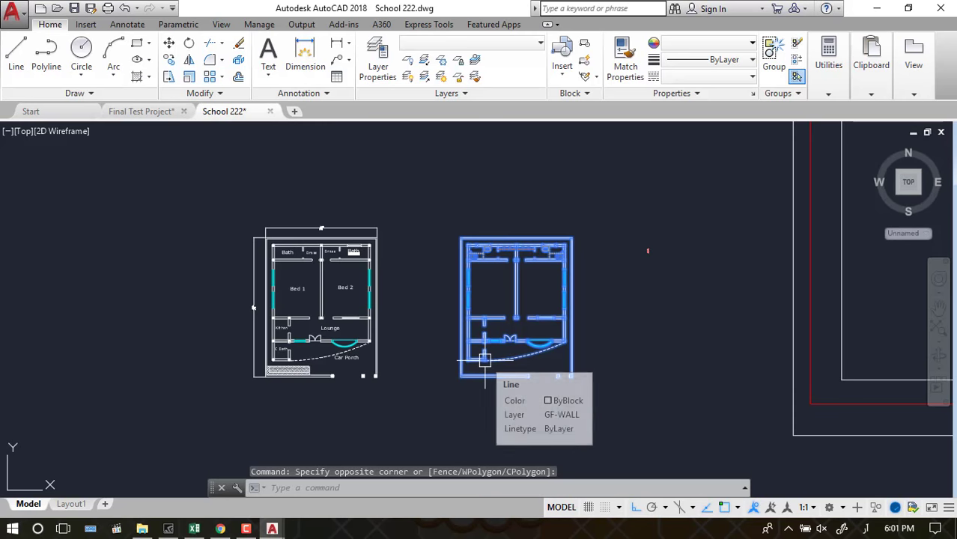
mouse_move(485, 360)
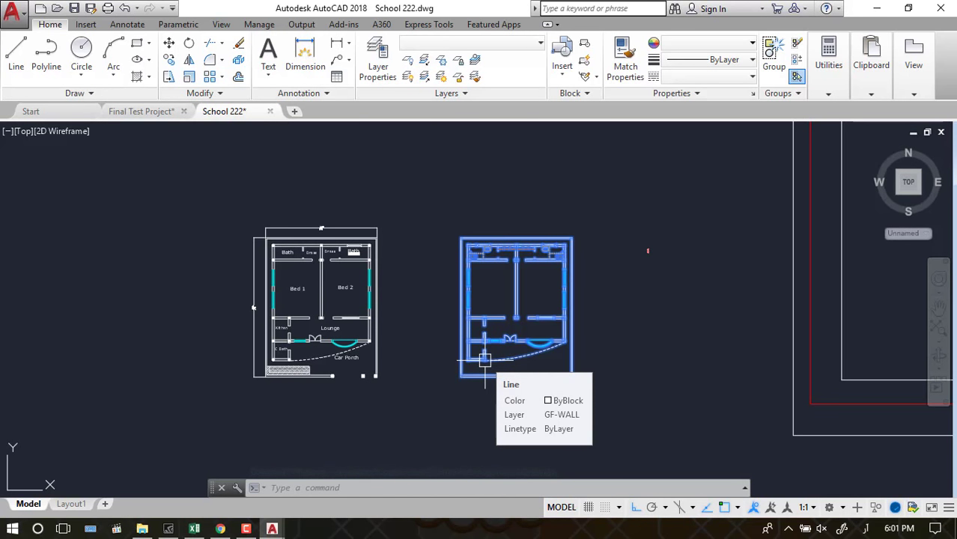
left_click(485, 360)
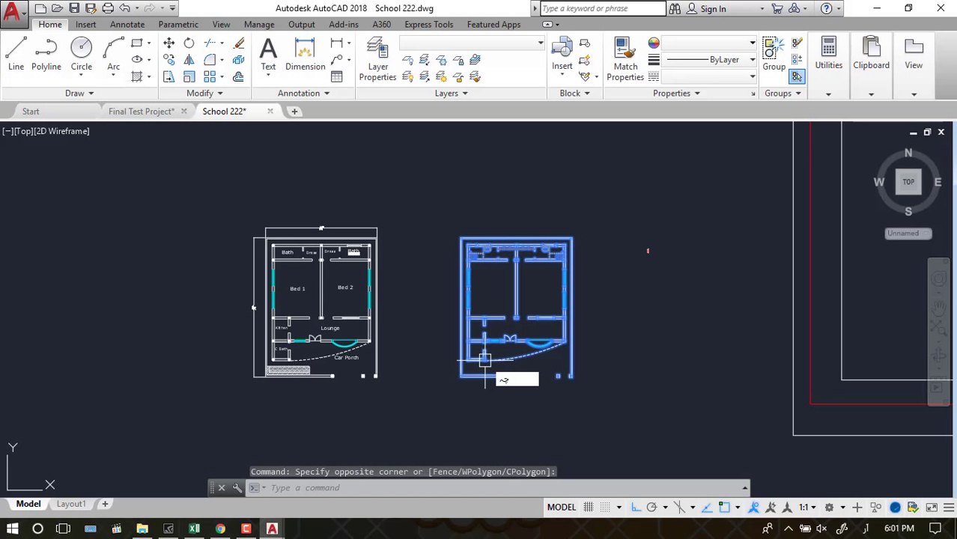
key("Return")
Cancel the stray zoom entry and reselect the whole right floor plan
scroll(599, 393, "up", 5)
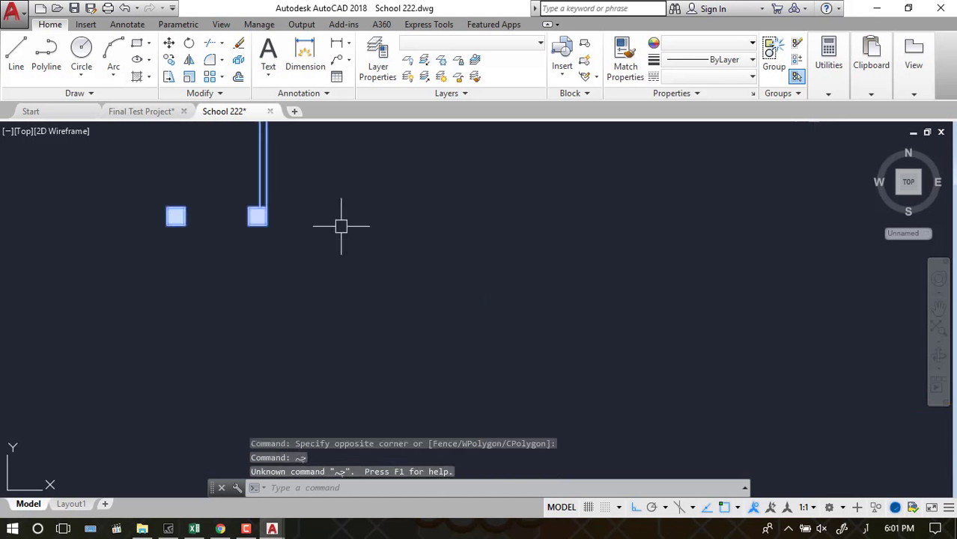
type("z")
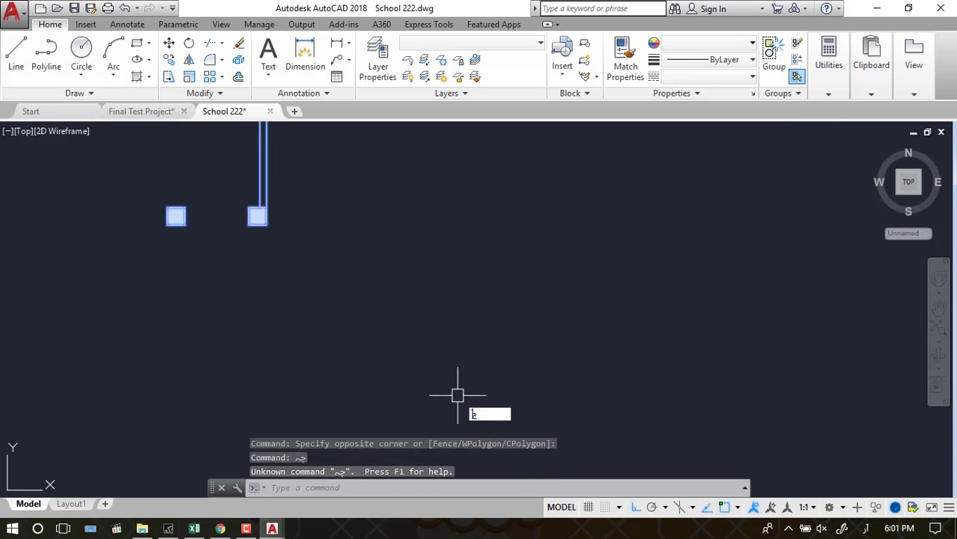
key("Return")
key("Escape")
key("Escape")
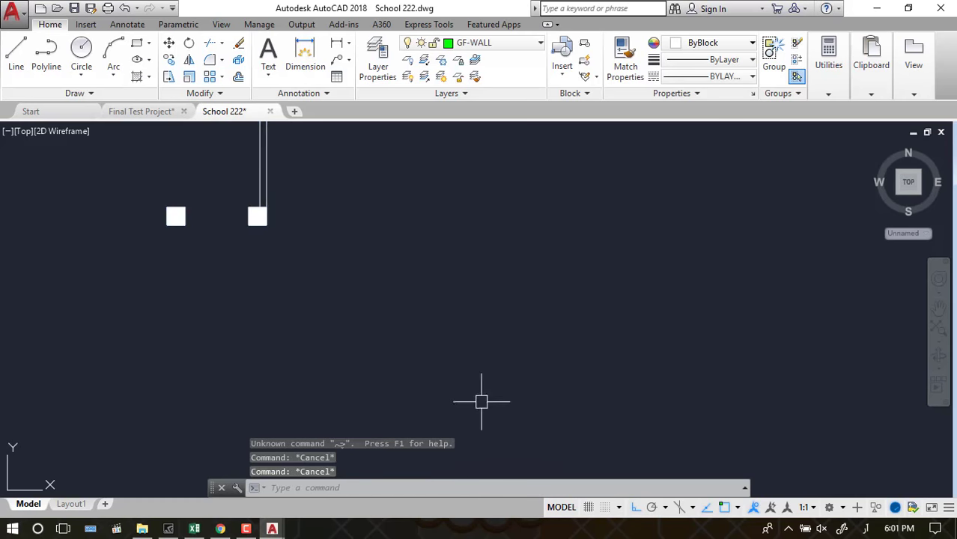
key("Escape")
left_click(865, 528)
left_click(796, 405)
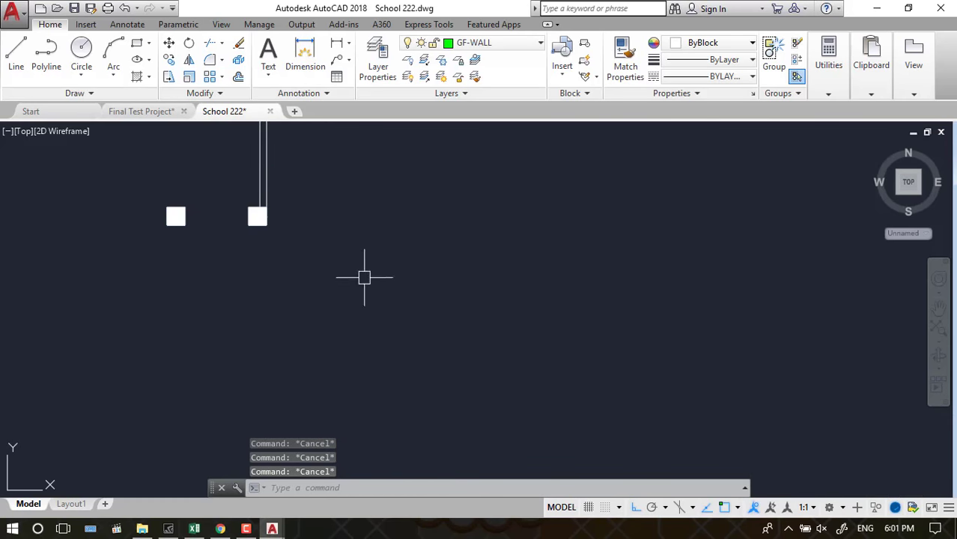
scroll(363, 273, "down", 5)
left_click(556, 384)
left_click(374, 166)
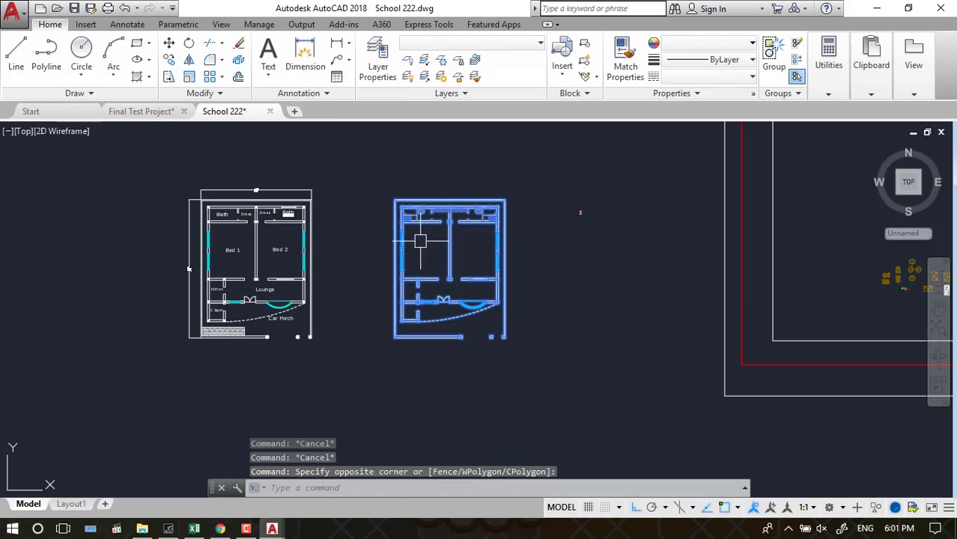
Start a copy of the selected plan from its corner, then cancel it
type("co")
key("Return")
scroll(499, 347, "up", 5)
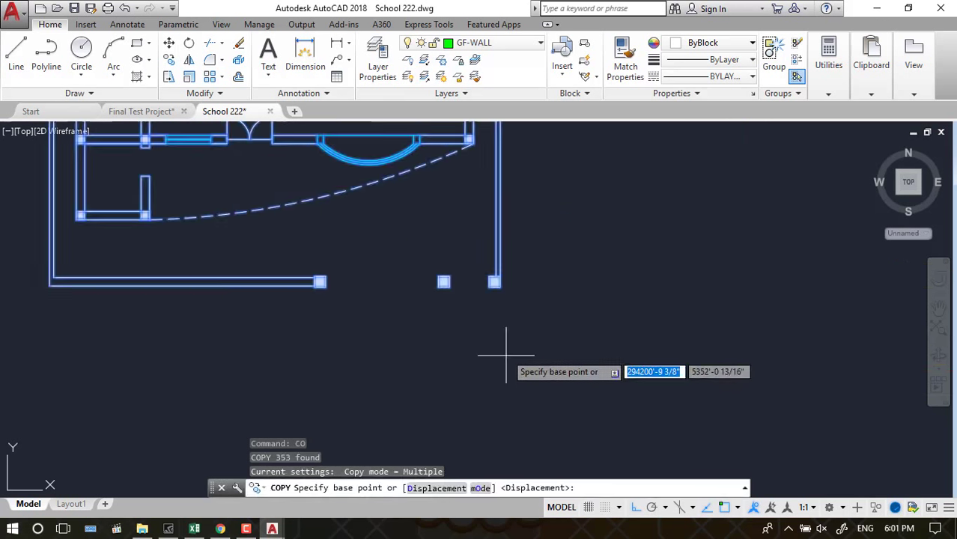
left_click(494, 282)
scroll(641, 306, "down", 5)
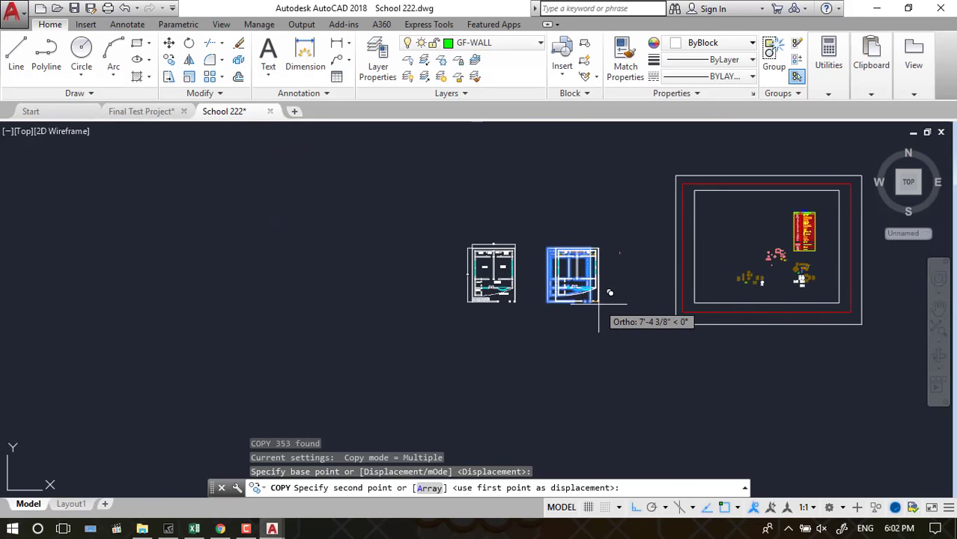
key("Escape")
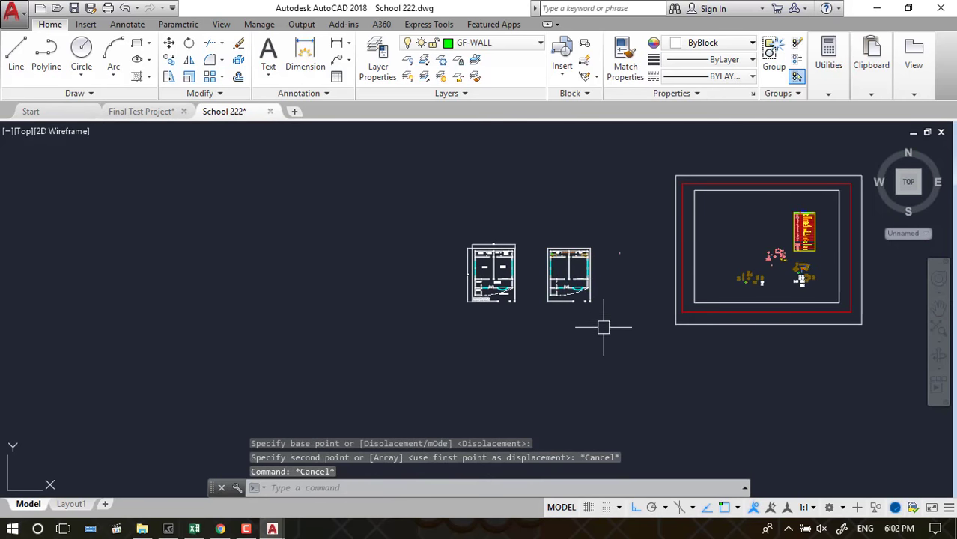
Select the red-bordered layout and begin moving it, then cancel the move
left_click(606, 341)
scroll(800, 206, "down", 2)
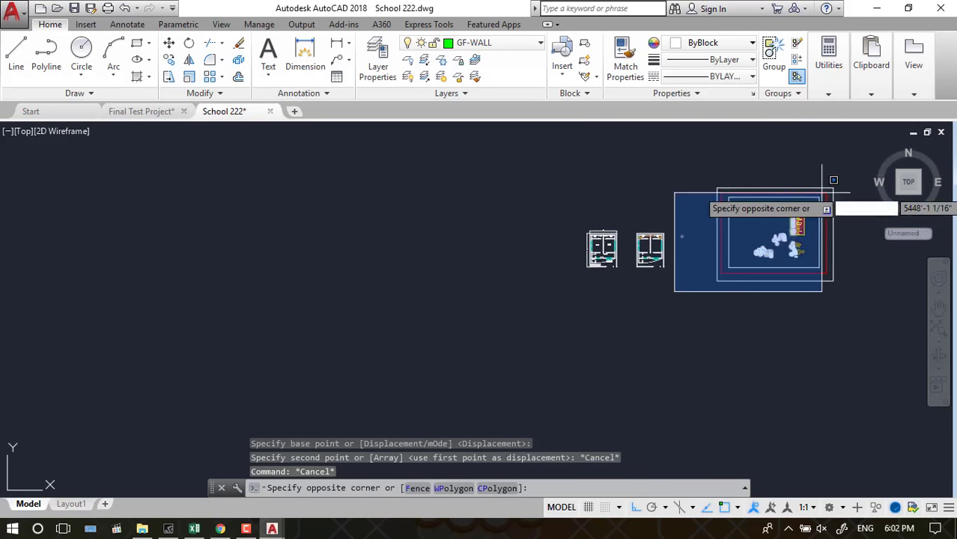
left_click(815, 233)
type("m")
key("Return")
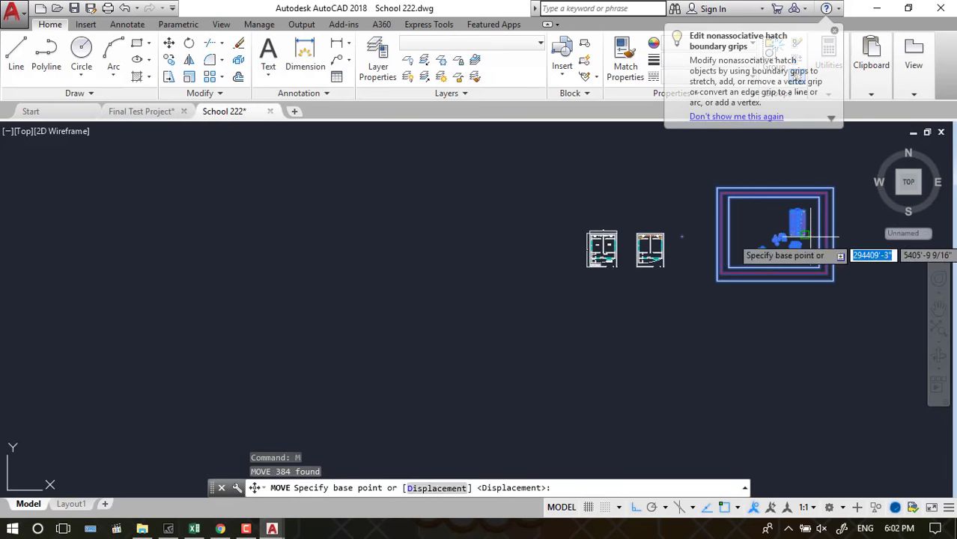
left_click(800, 231)
scroll(779, 262, "down", 2)
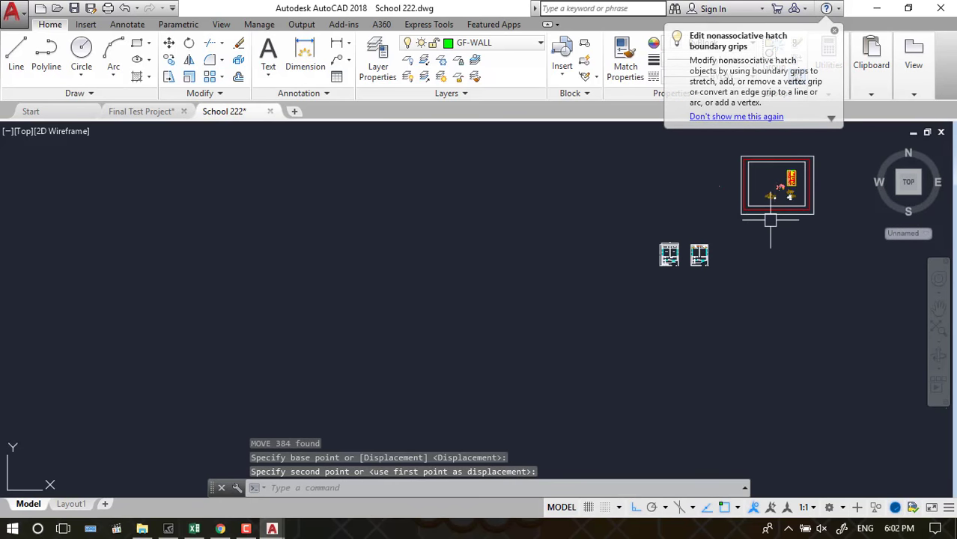
scroll(705, 277, "up", 2)
scroll(705, 292, "down", 2)
key("Escape")
Copy the right floor plan 70' to the right, making three plans in a row
left_click(725, 182)
left_click(637, 295)
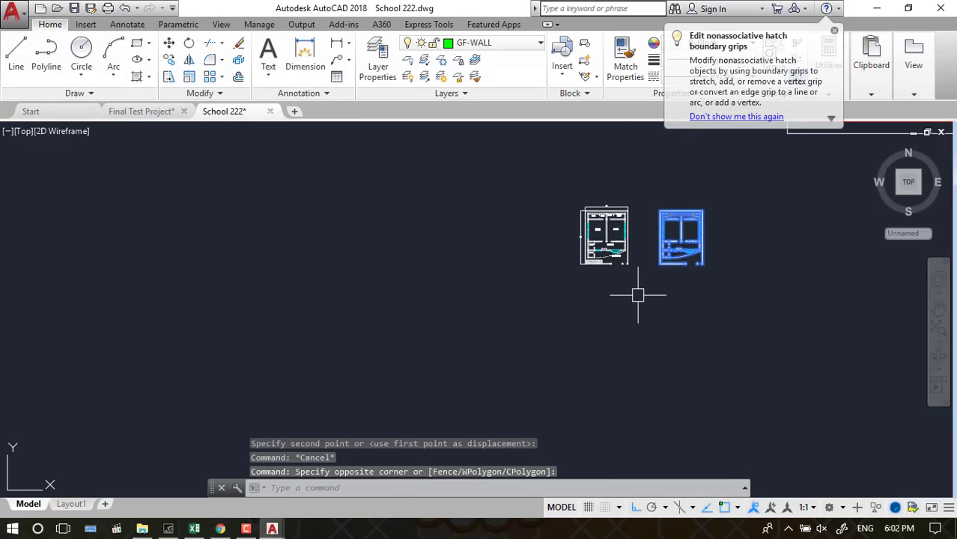
type("co")
key("Return")
scroll(637, 294, "up", 4)
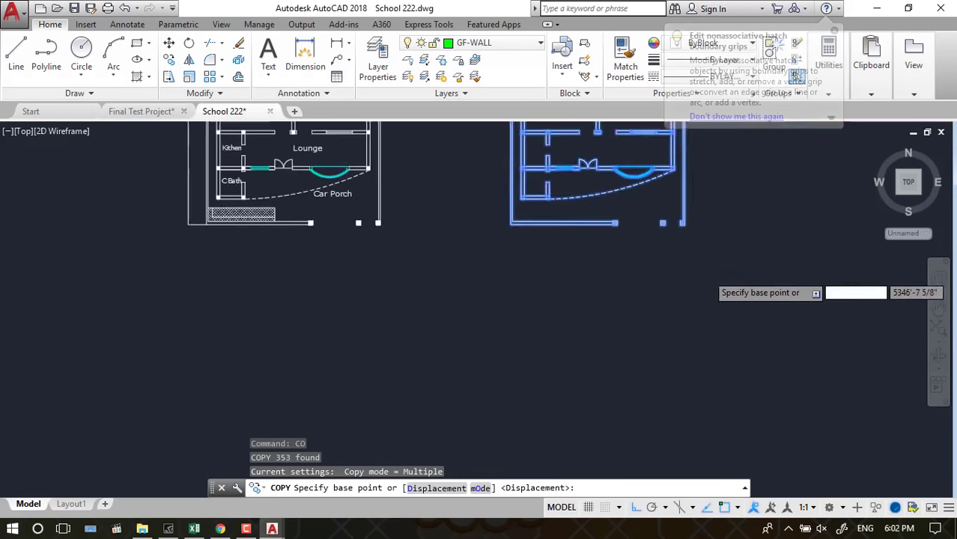
scroll(639, 224, "up", 2)
left_click(671, 196)
scroll(672, 209, "down", 5)
scroll(719, 213, "down", 2)
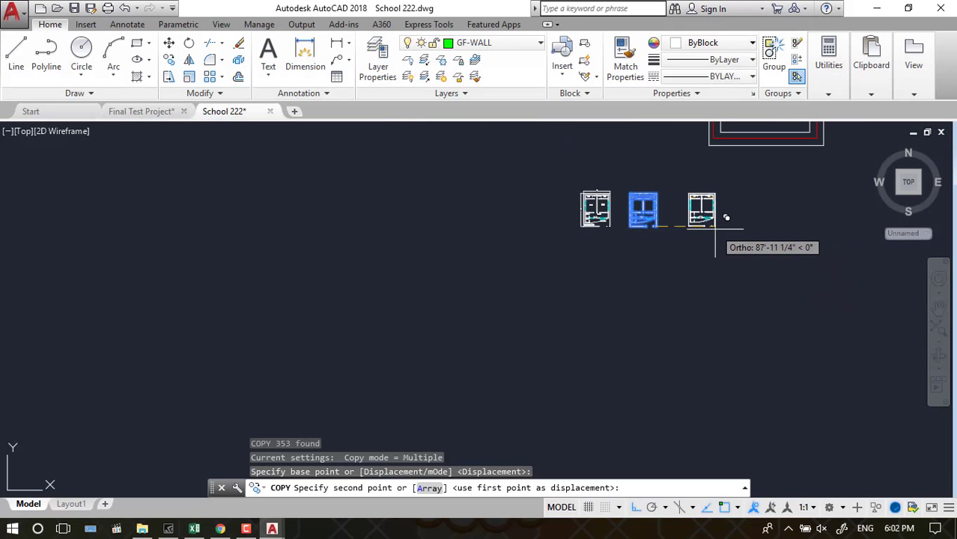
type("70'")
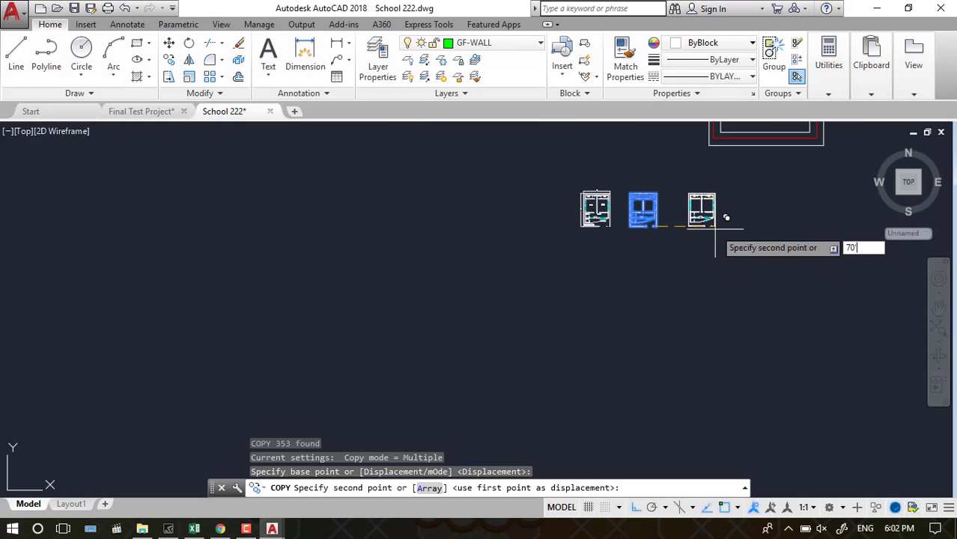
key("Return")
key("Escape")
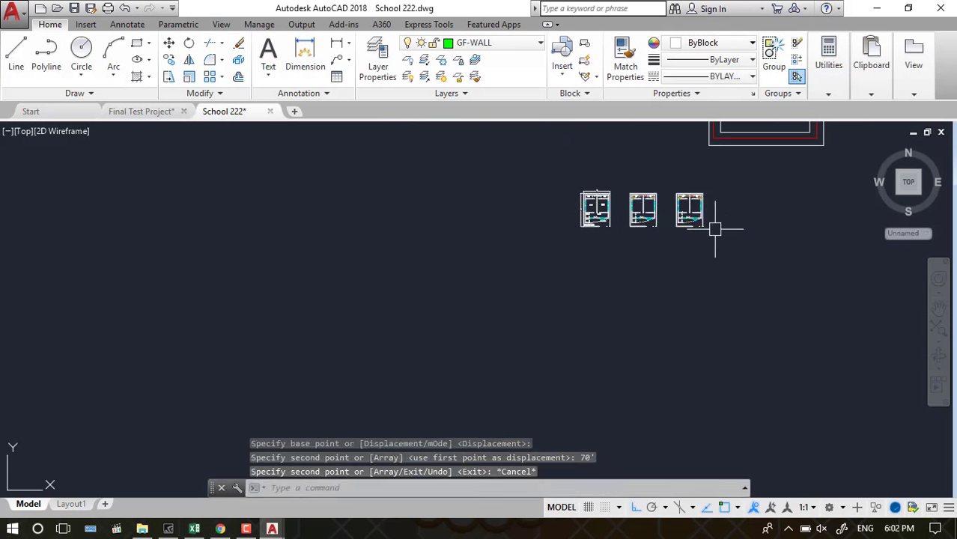
scroll(716, 221, "up", 2)
scroll(647, 203, "up", 3)
Erase the bathroom toilet, a horizontal dashed line and the red figure-8 symbol
scroll(821, 278, "up", 5)
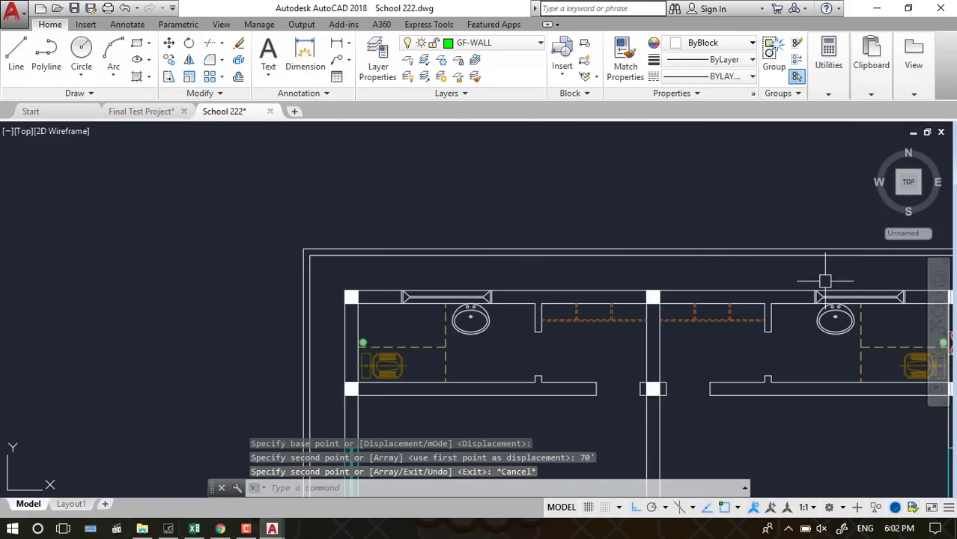
scroll(801, 278, "down", 2)
scroll(795, 278, "up", 3)
left_click(775, 315)
left_click(745, 363)
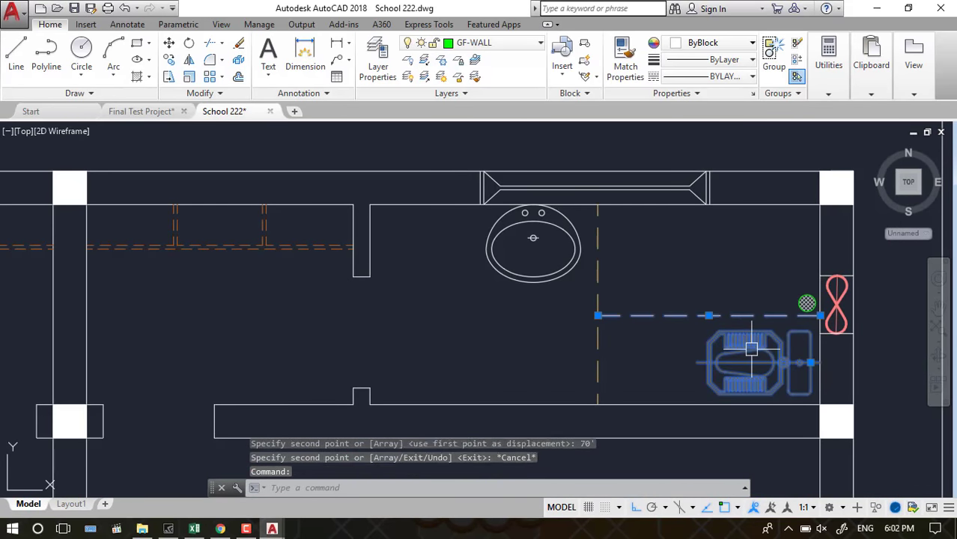
key("Delete")
left_click(834, 309)
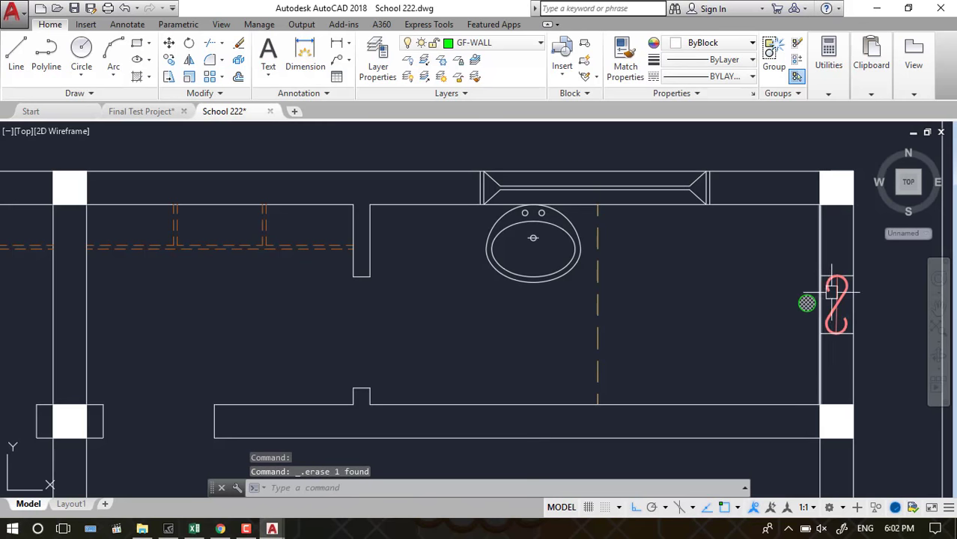
key("Delete")
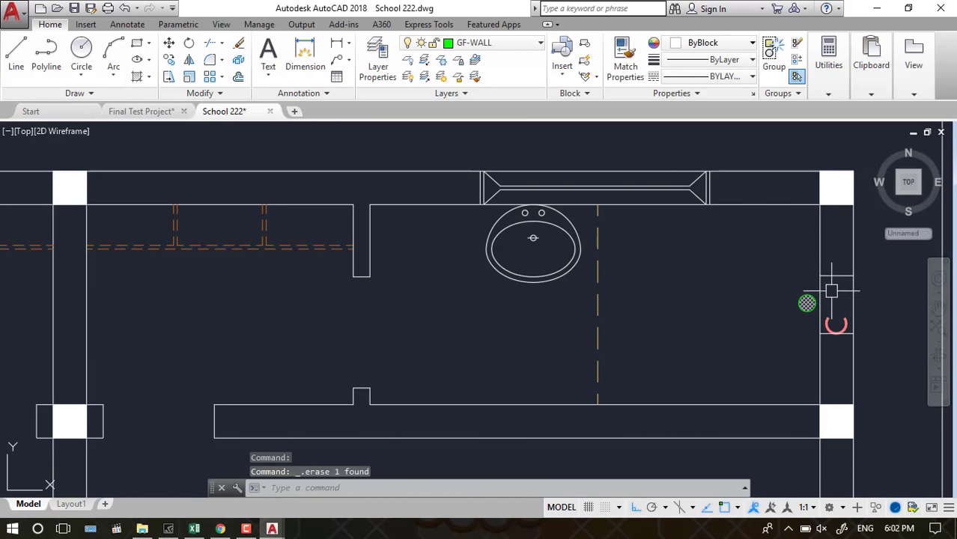
key("Delete")
left_click(839, 326)
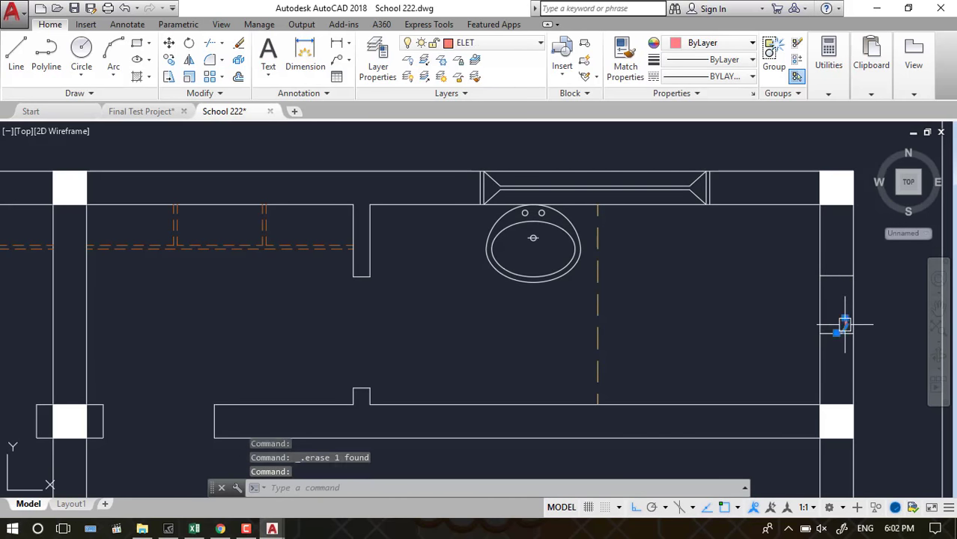
key("Delete")
Erase the washbasin, the vertical dashed line and the first orange dashed lines
left_click(665, 204)
left_click(485, 349)
key("Delete")
scroll(495, 274, "down", 4)
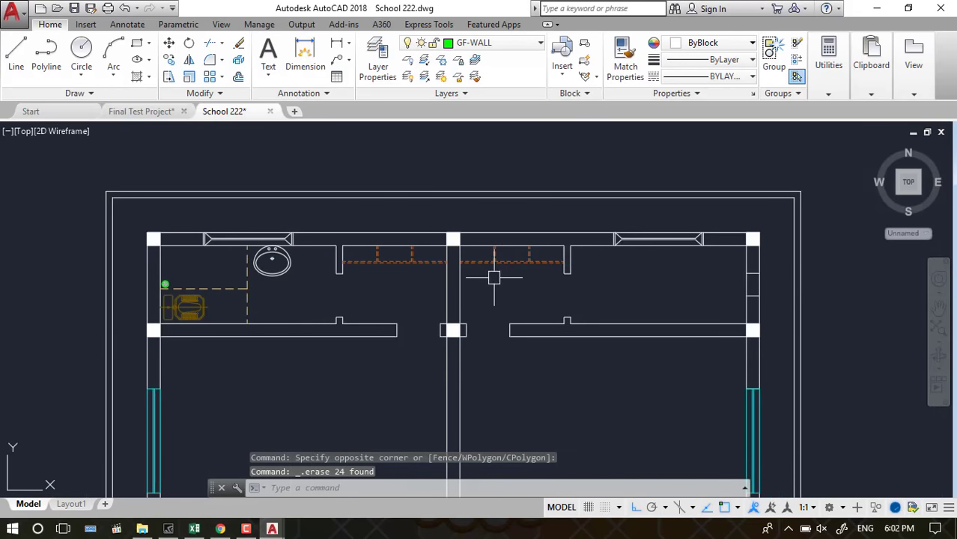
left_click(496, 232)
left_click(551, 240)
left_click(545, 251)
left_click(487, 265)
key("Delete")
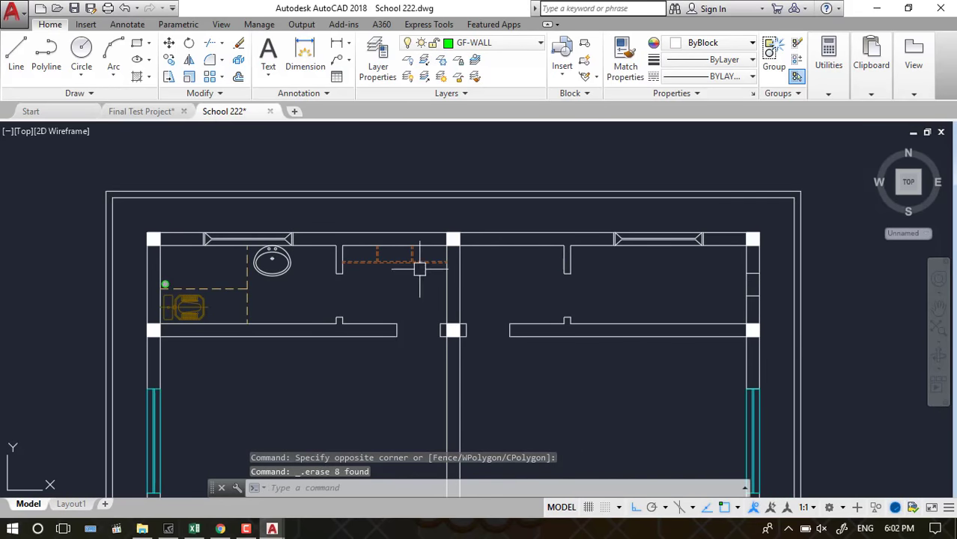
Erase the remaining orange dashed lines and the left sink and toilet
left_click(417, 254)
left_click(379, 262)
key("Delete")
left_click(365, 262)
key("Delete")
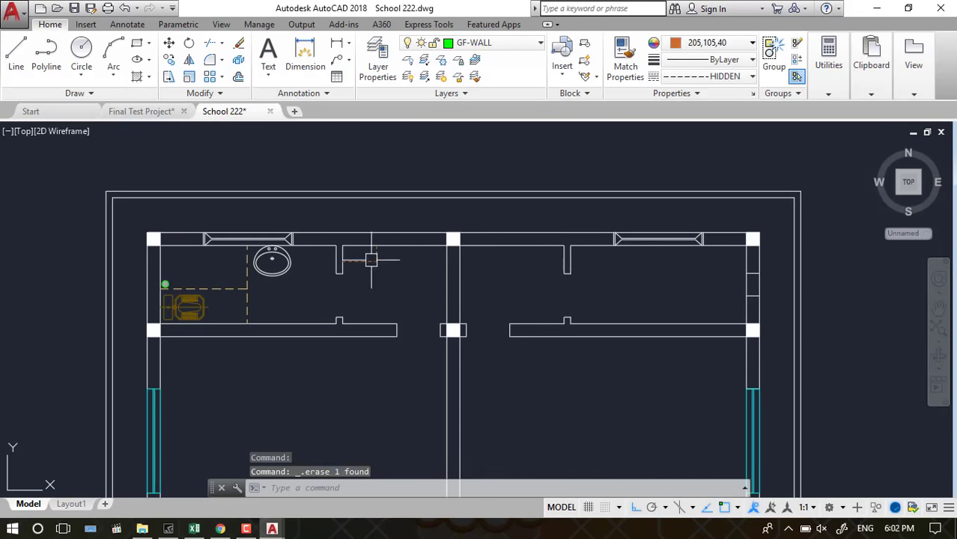
left_click(299, 255)
left_click(196, 300)
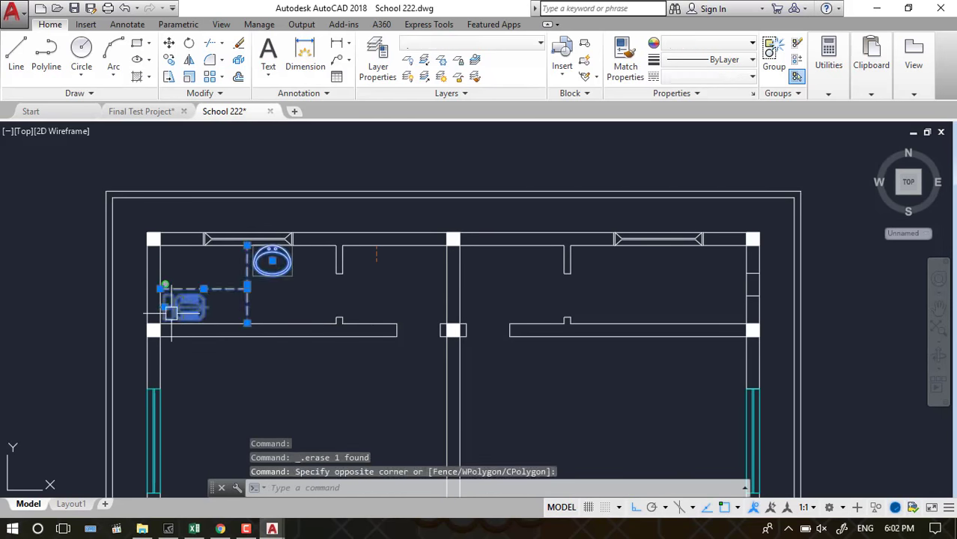
key("Delete")
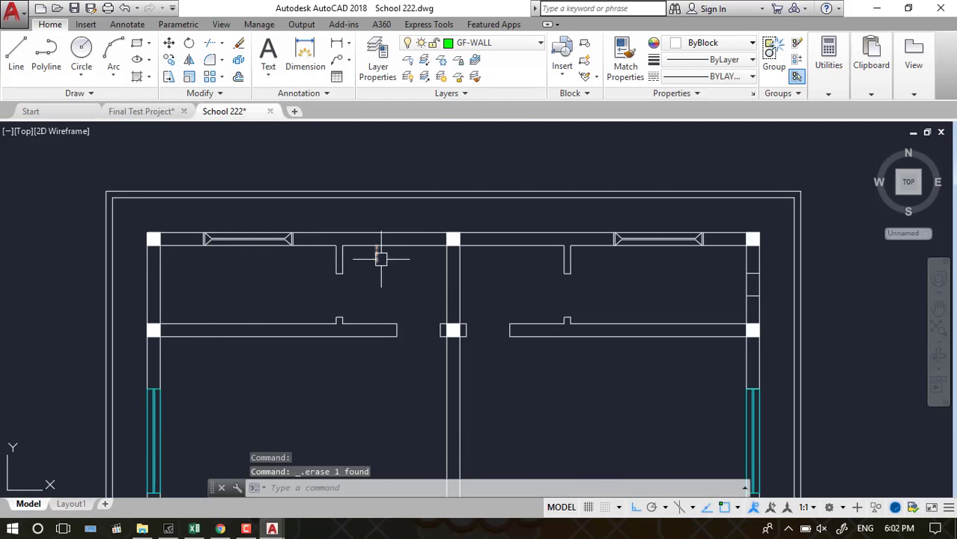
Erase the short line crossing the right wall
scroll(533, 188, "down", 2)
scroll(533, 188, "down", 3)
scroll(534, 269, "up", 5)
scroll(534, 270, "down", 3)
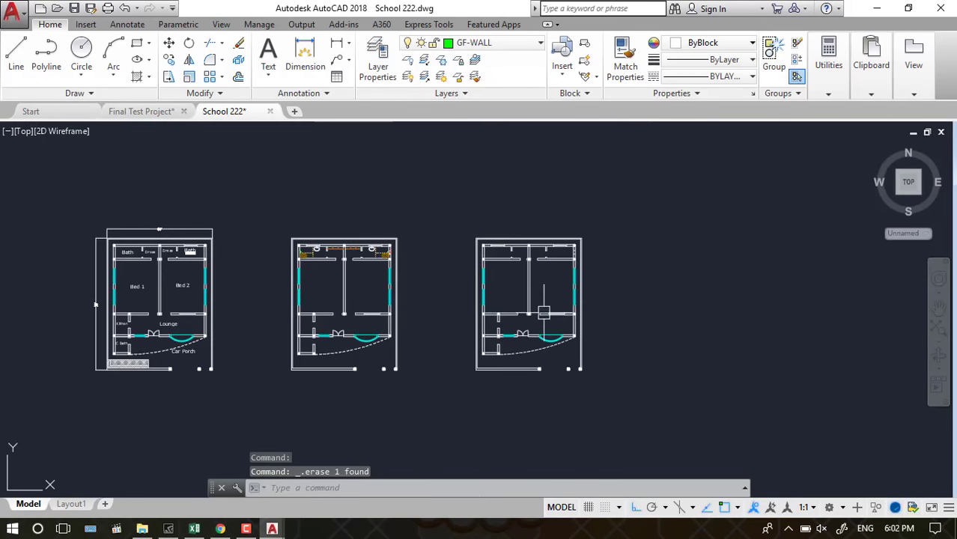
scroll(557, 249, "up", 4)
scroll(557, 249, "down", 2)
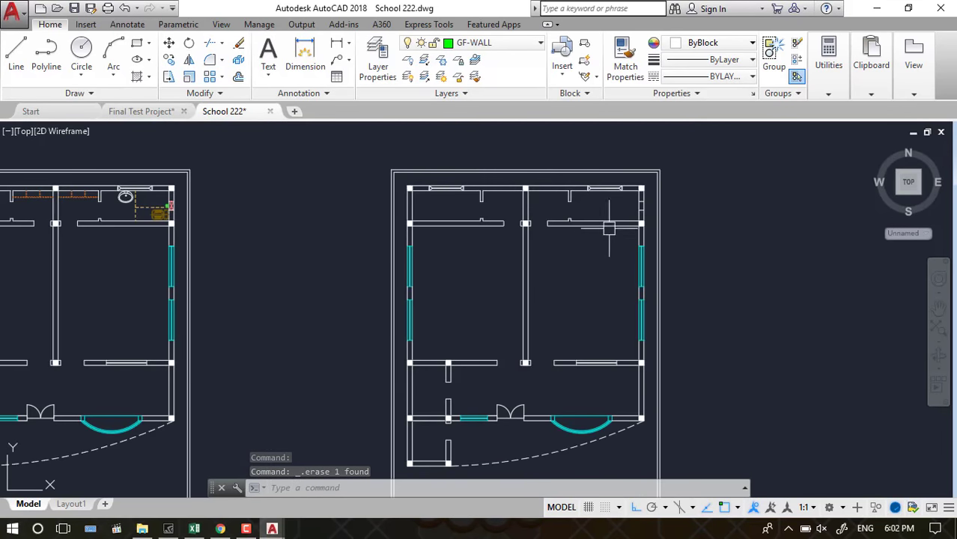
scroll(641, 193, "up", 4)
scroll(640, 197, "up", 2)
left_click(632, 259)
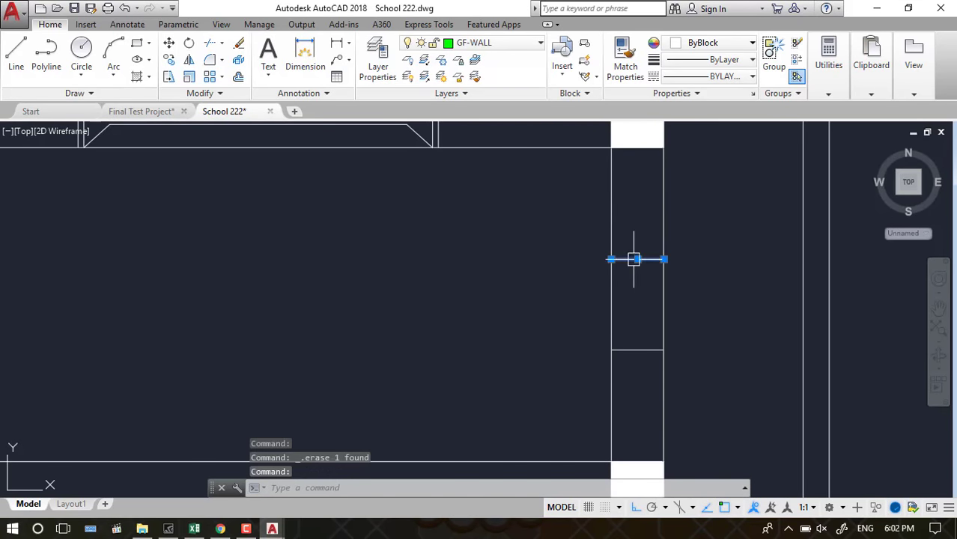
key("Delete")
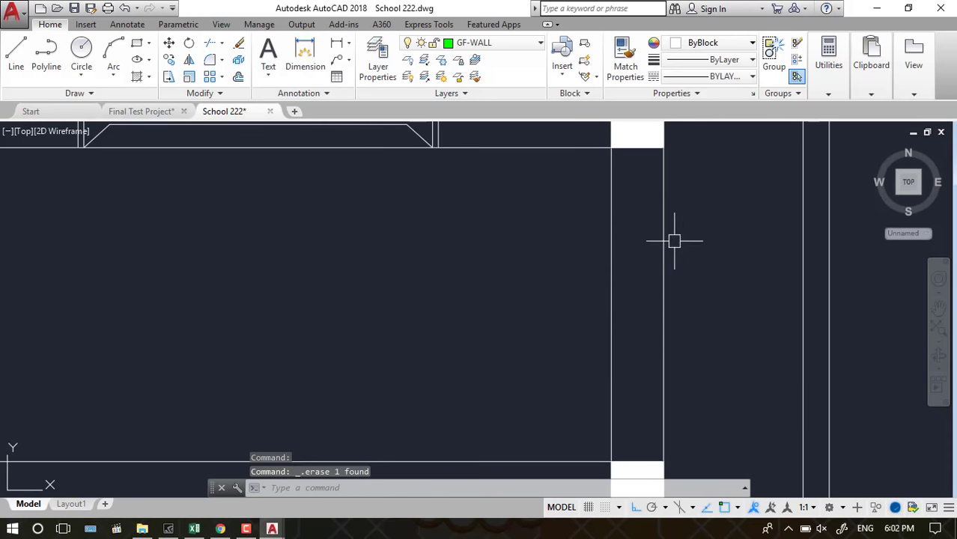
Zoom out to view the floor plans and the right plan's top-right corner
scroll(674, 237, "down", 5)
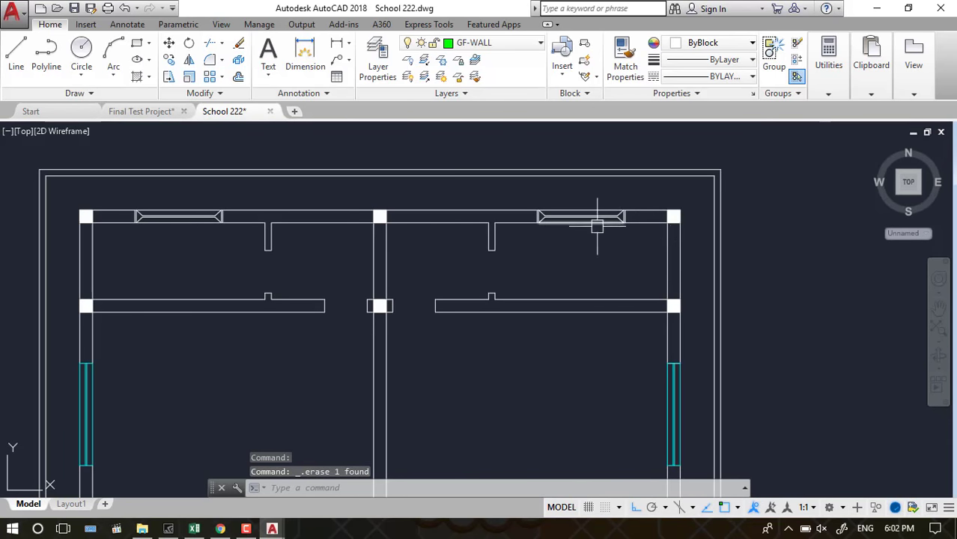
scroll(715, 214, "down", 3)
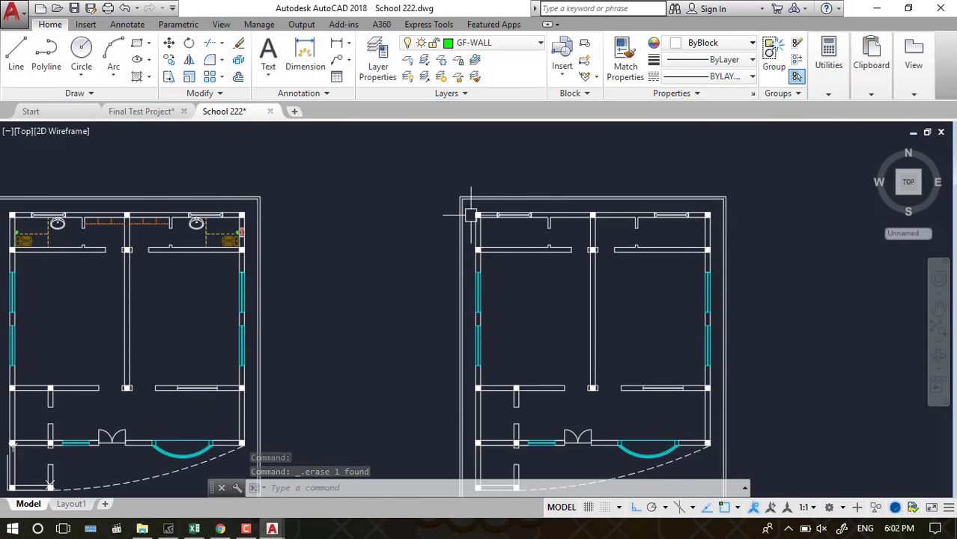
scroll(471, 207, "up", 10)
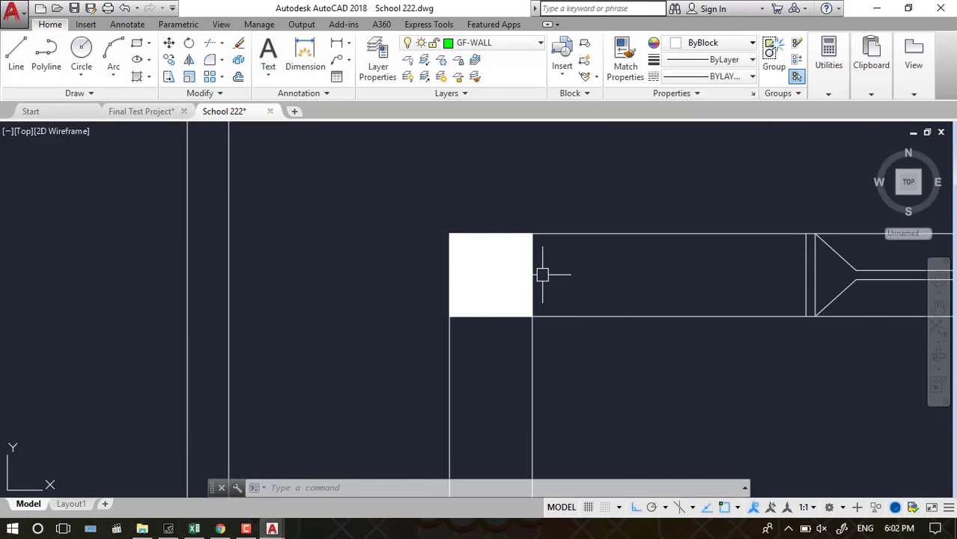
scroll(449, 255, "down", 2)
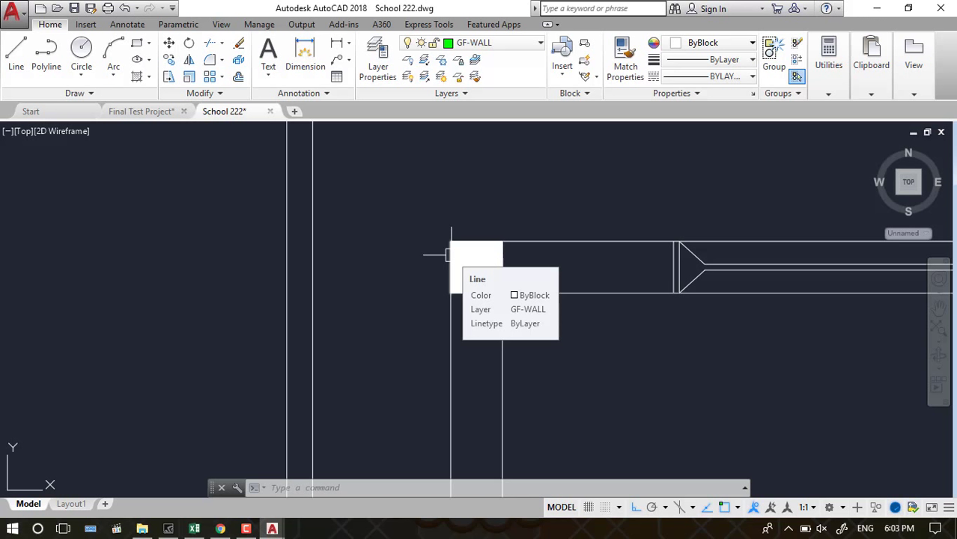
scroll(405, 274, "down", 5)
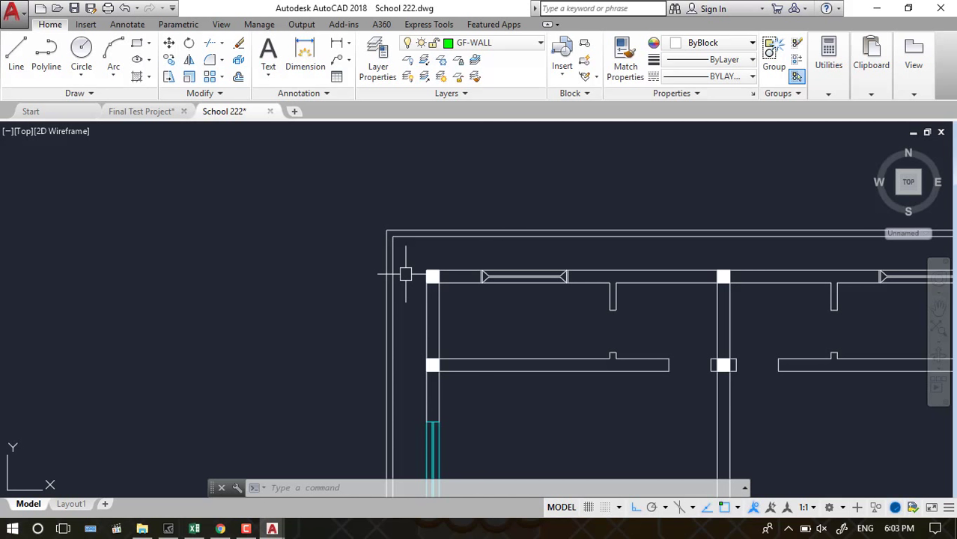
scroll(405, 274, "down", 5)
scroll(444, 326, "down", 2)
scroll(315, 320, "up", 5)
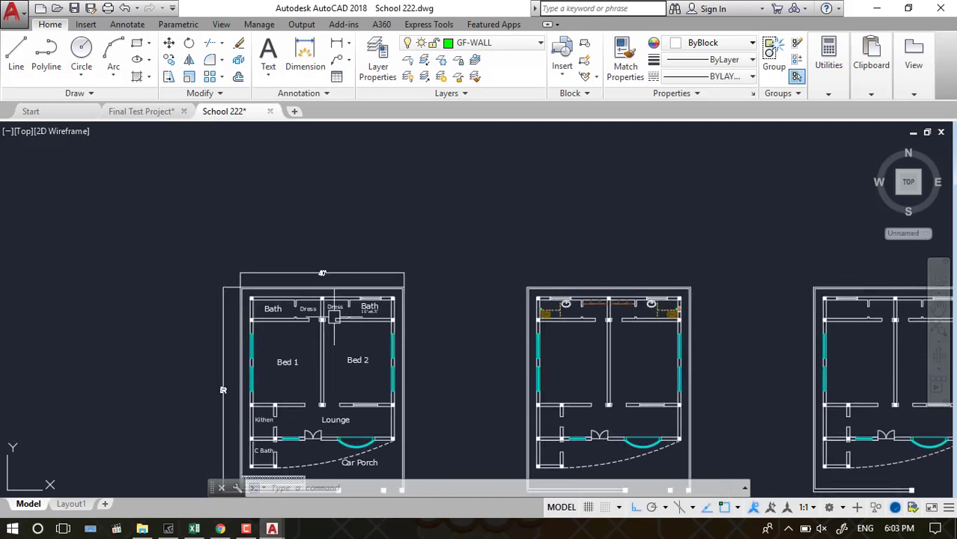
scroll(315, 319, "down", 3)
scroll(588, 312, "up", 5)
scroll(594, 265, "up", 1)
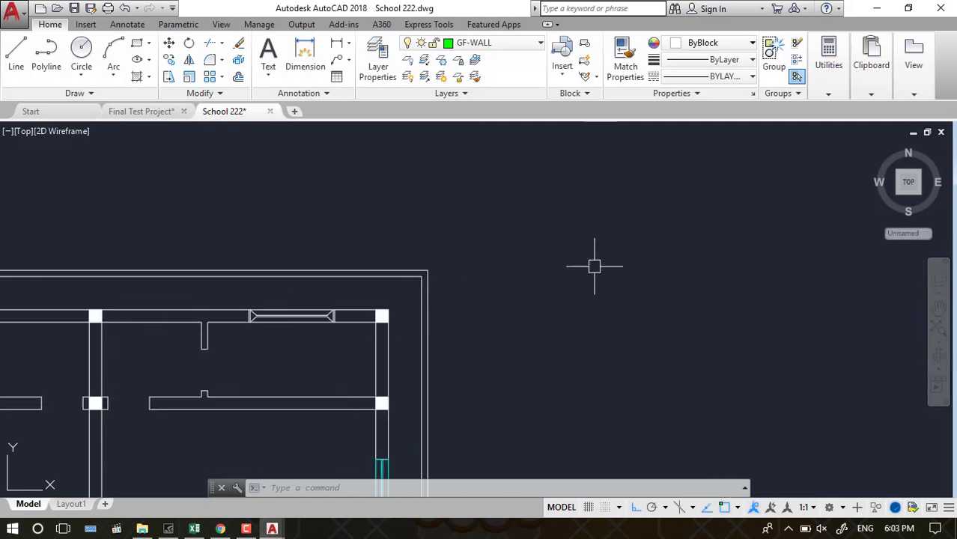
scroll(594, 265, "down", 4)
scroll(448, 258, "up", 4)
scroll(447, 269, "up", 2)
scroll(445, 280, "up", 2)
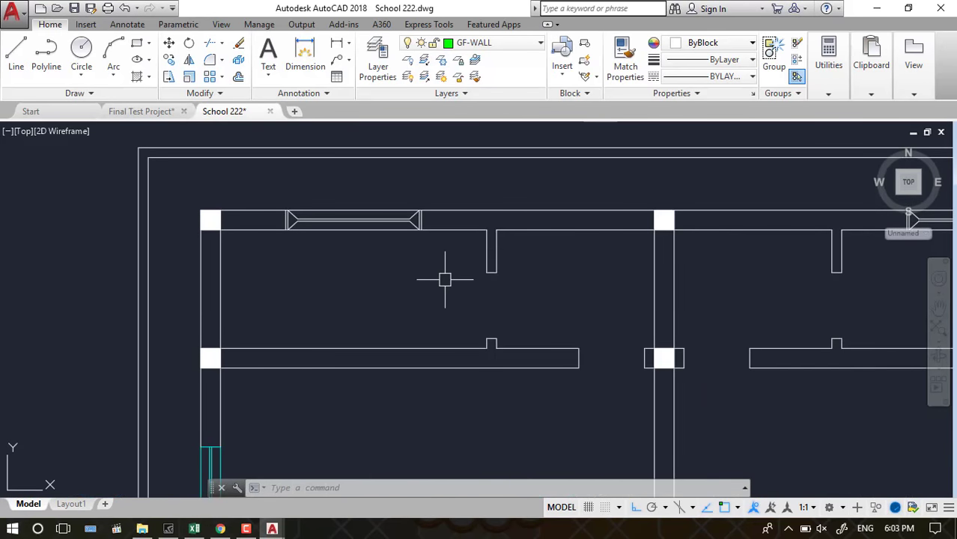
scroll(445, 279, "up", 2)
scroll(448, 302, "down", 2)
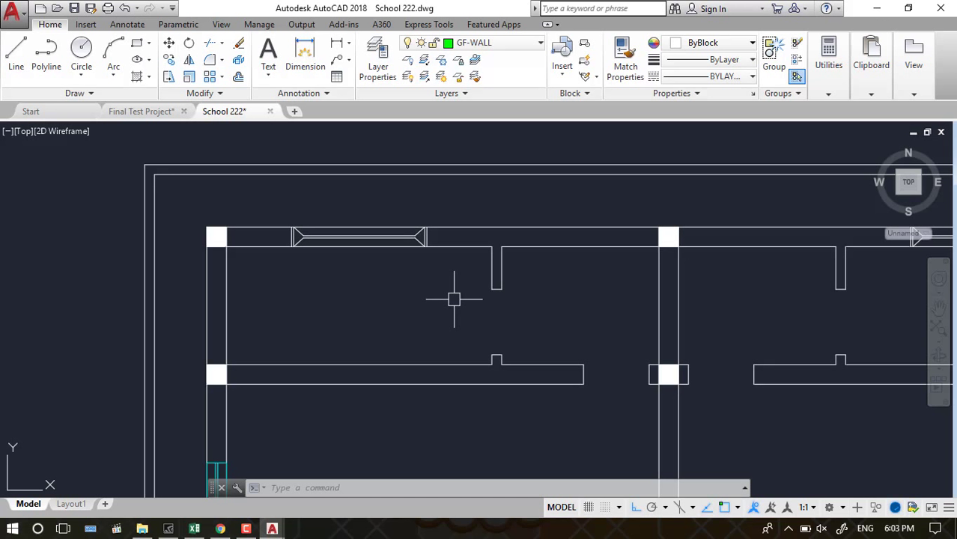
scroll(427, 307, "down", 2)
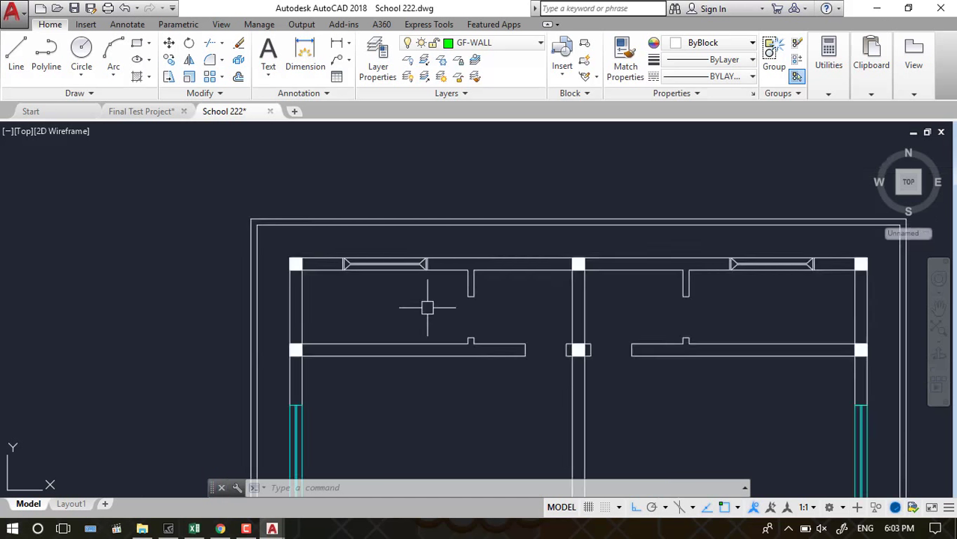
scroll(427, 307, "down", 2)
scroll(421, 316, "down", 4)
scroll(444, 231, "up", 4)
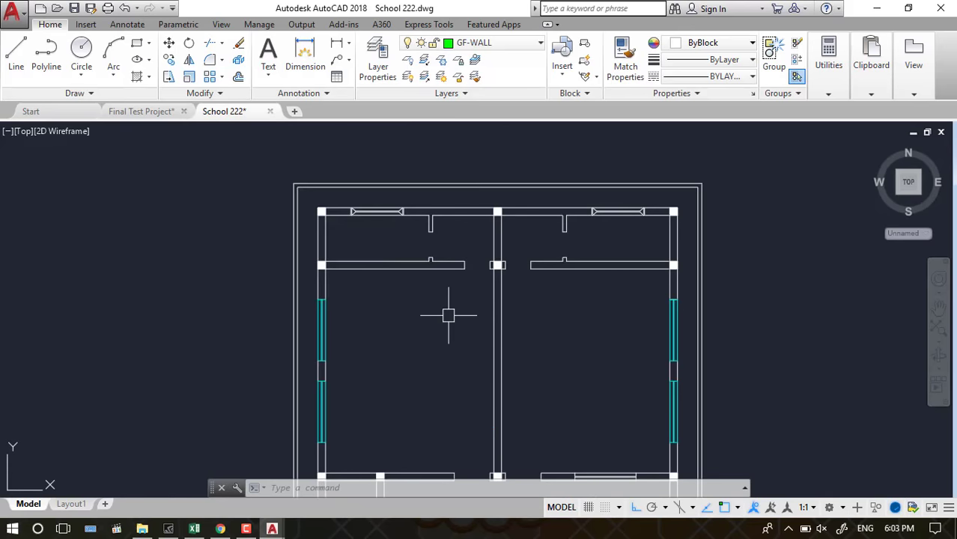
scroll(448, 315, "down", 2)
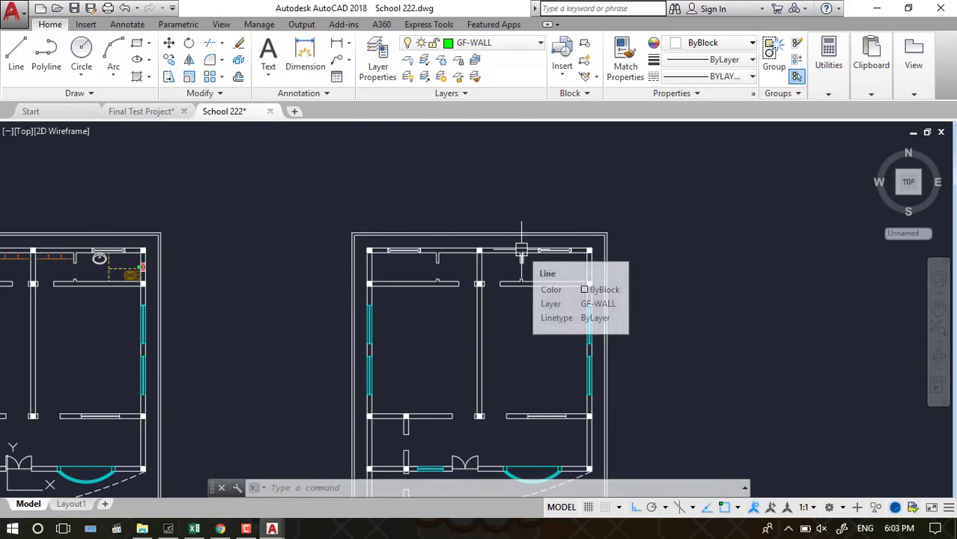
mouse_move(521, 250)
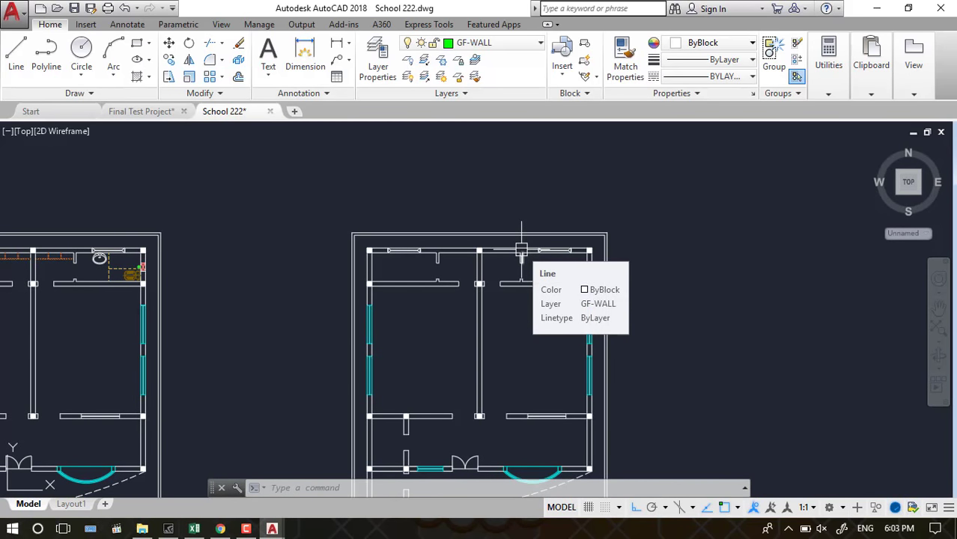
scroll(561, 225, "down", 2)
scroll(573, 213, "up", 2)
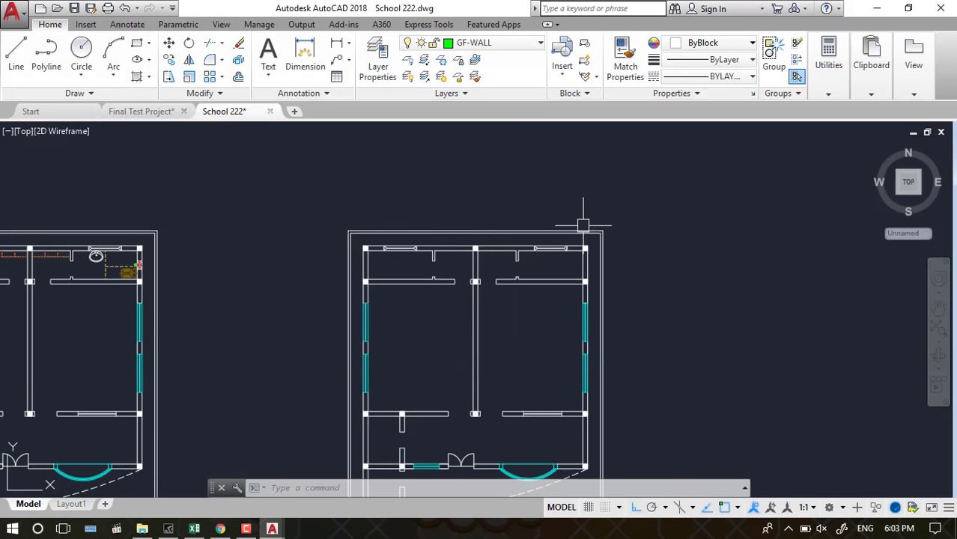
scroll(579, 221, "down", 2)
scroll(606, 225, "up", 4)
Erase the top and right outer boundary lines of the right-hand plan with a crossing window
left_click(614, 220)
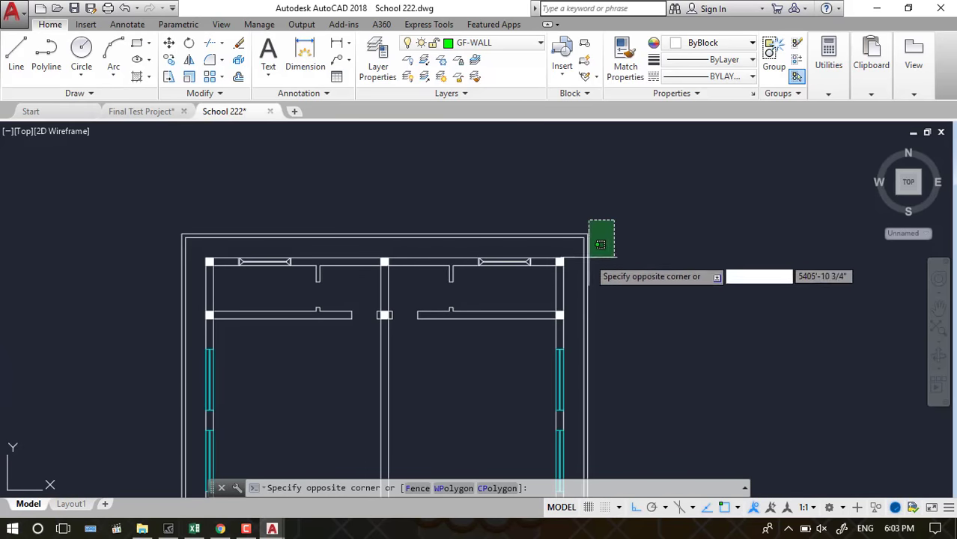
left_click(582, 267)
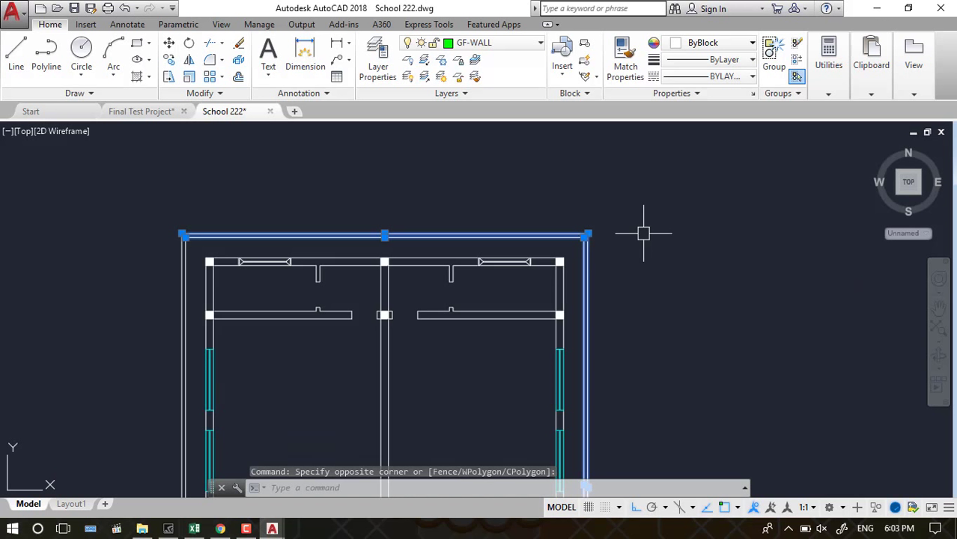
key("Delete")
scroll(643, 233, "down", 3)
scroll(495, 214, "up", 4)
Erase the two vertical lines left of the wall, then undo to restore them
left_click(466, 178)
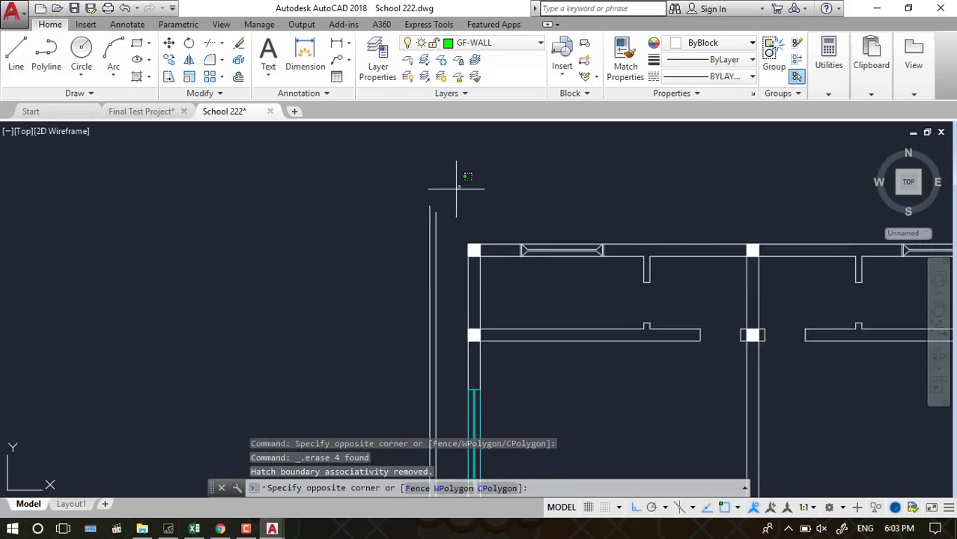
left_click(421, 253)
key("Delete")
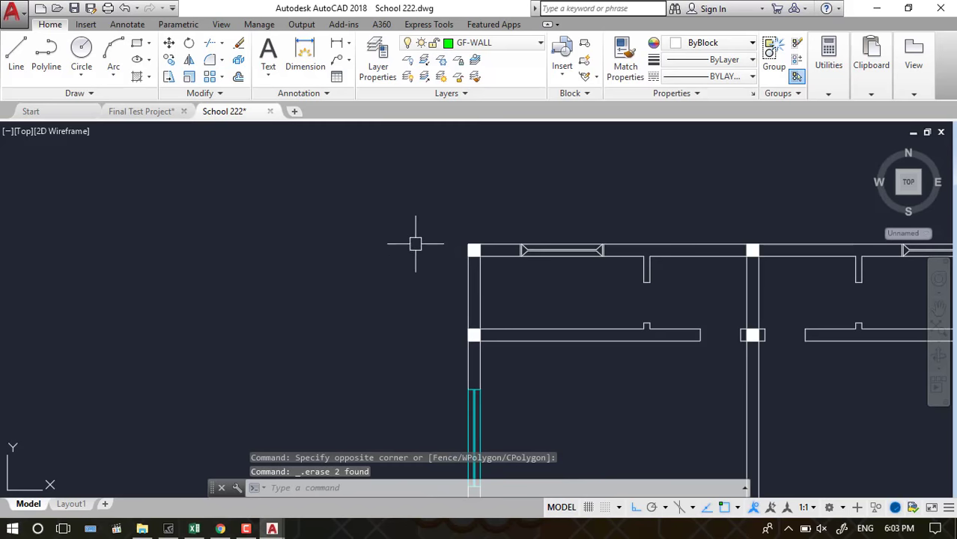
scroll(412, 241, "down", 2)
scroll(489, 374, "down", 2)
scroll(563, 348, "up", 5)
scroll(700, 271, "down", 2)
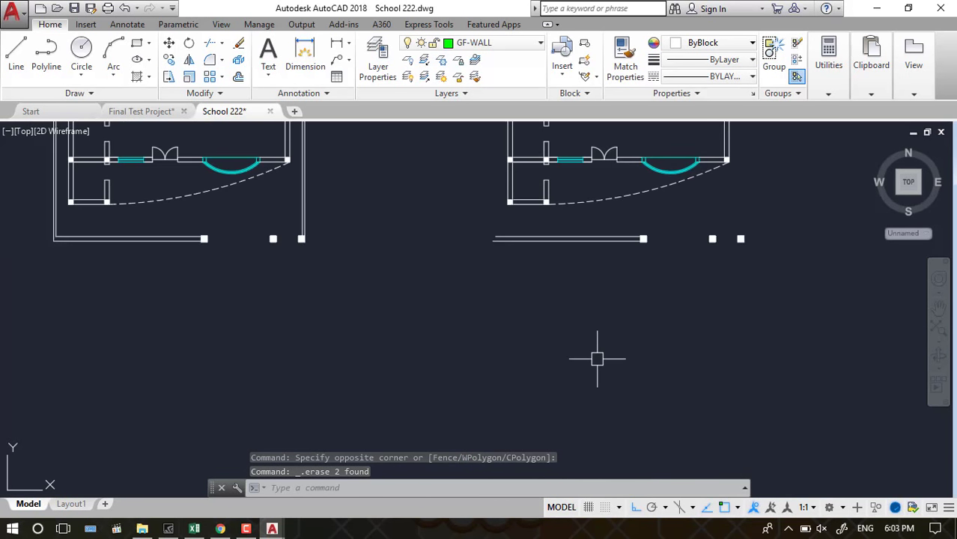
scroll(555, 299, "down", 2)
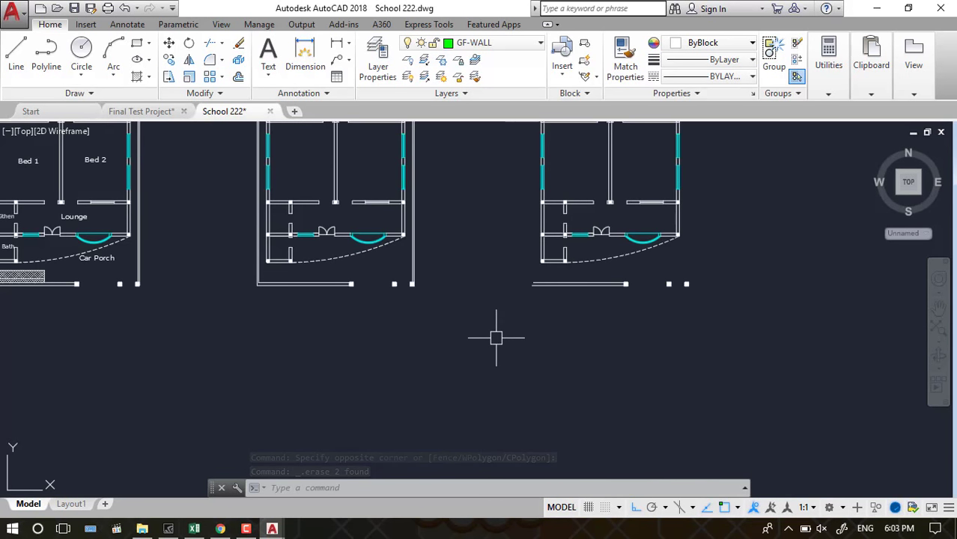
key("ctrl+z")
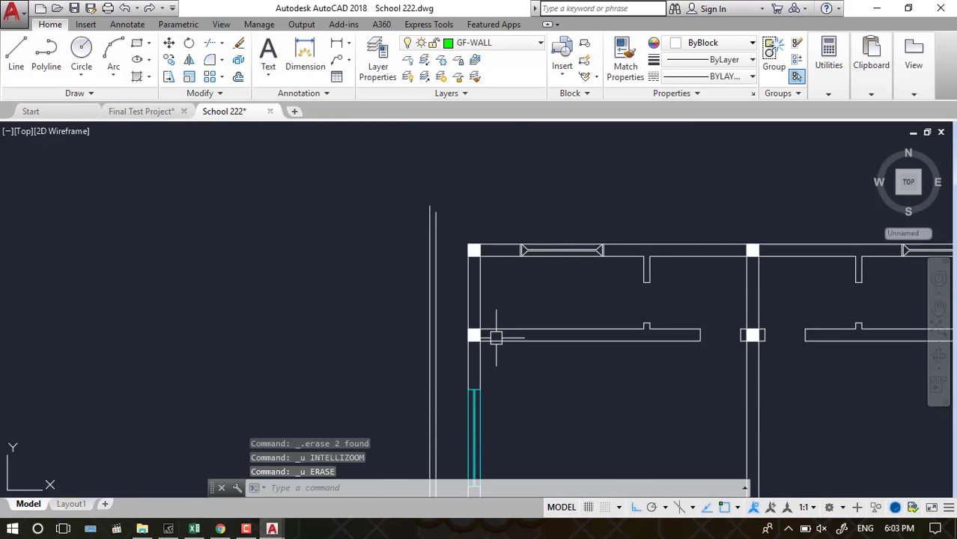
key("ctrl+z")
key("ctrl+z")
key("ctrl+z")
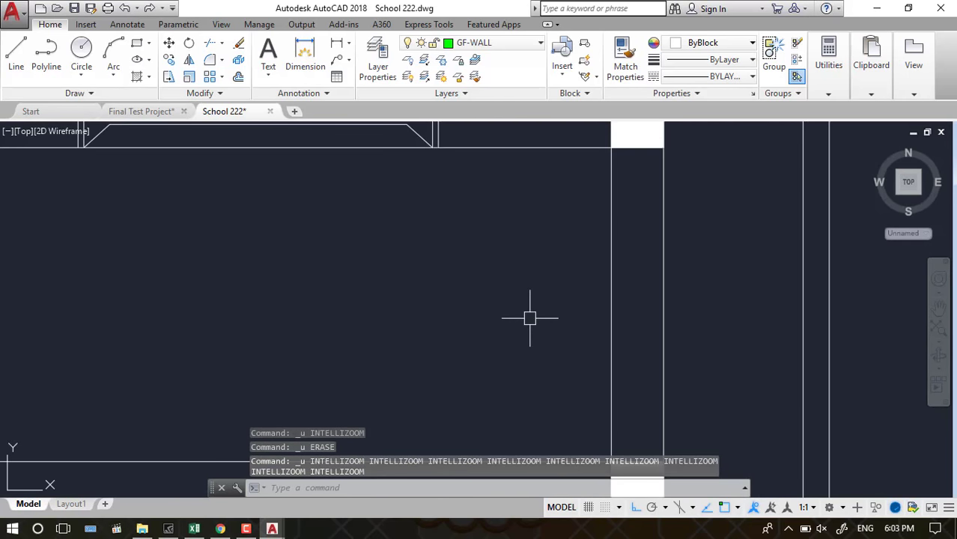
scroll(529, 316, "down", 3)
scroll(512, 378, "down", 2)
scroll(505, 417, "up", 5)
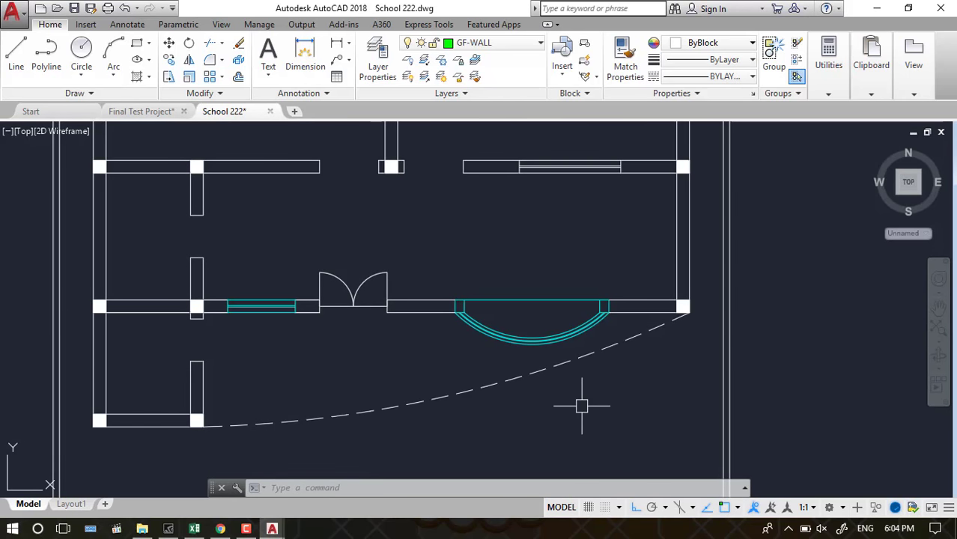
scroll(589, 419, "down", 3)
scroll(622, 138, "up", 5)
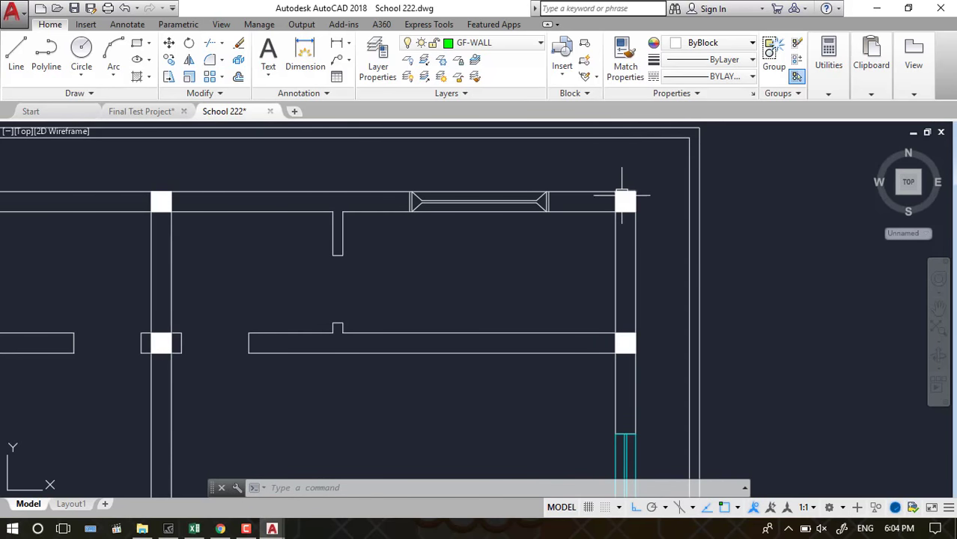
mouse_move(621, 197)
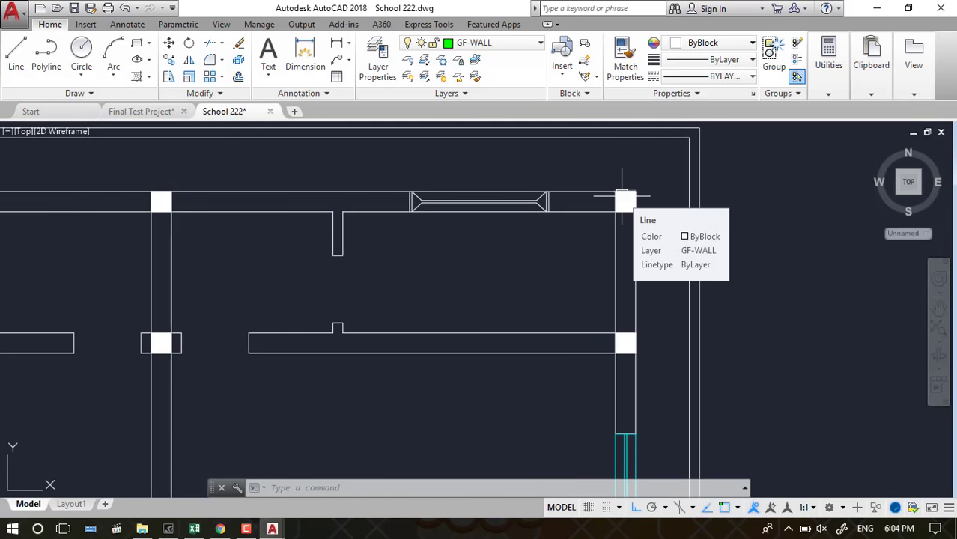
scroll(666, 267, "down", 4)
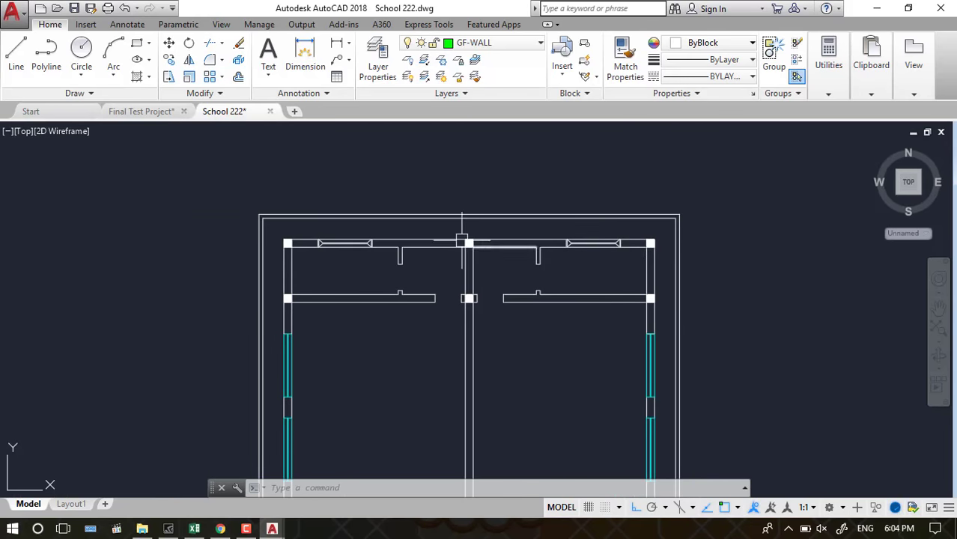
scroll(468, 241, "up", 5)
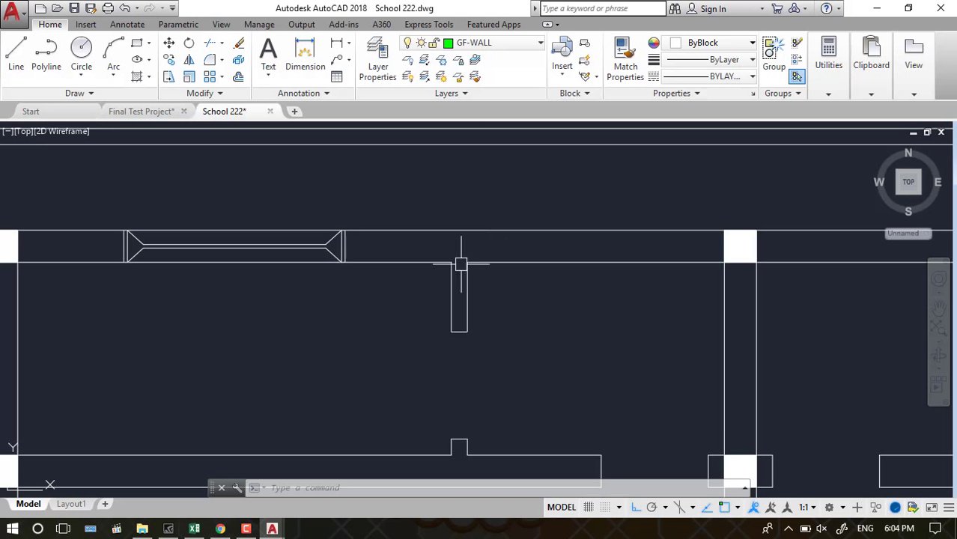
scroll(461, 264, "down", 4)
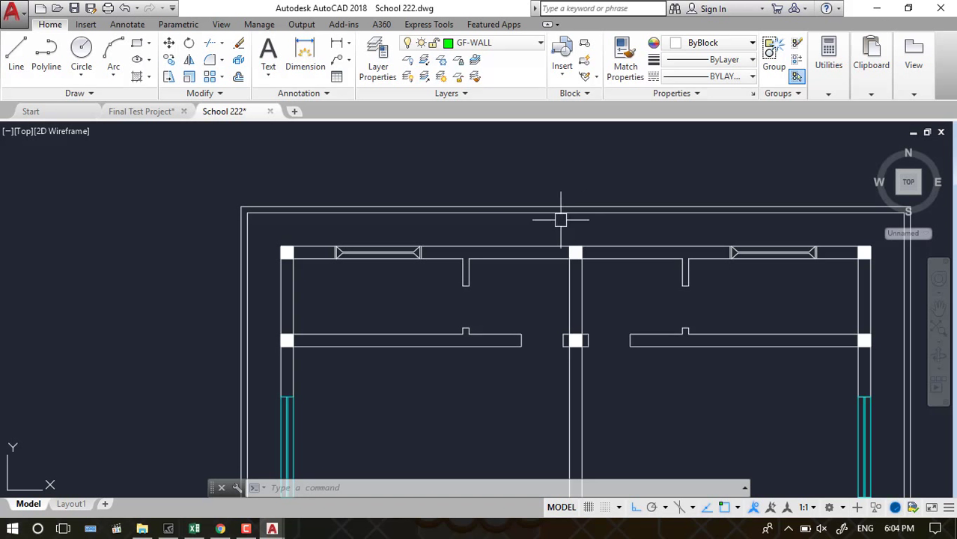
scroll(560, 219, "down", 2)
scroll(591, 195, "down", 1)
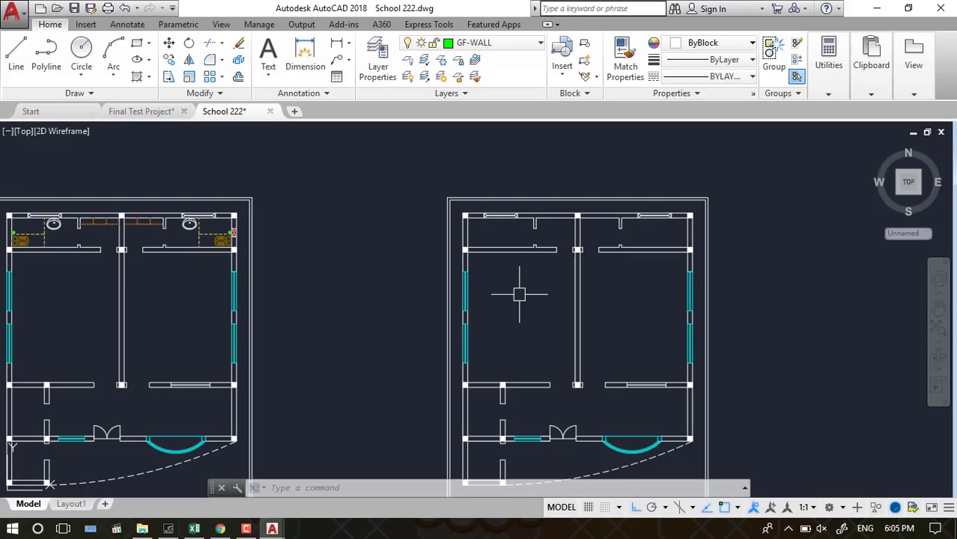
scroll(641, 202, "up", 4)
scroll(627, 216, "down", 4)
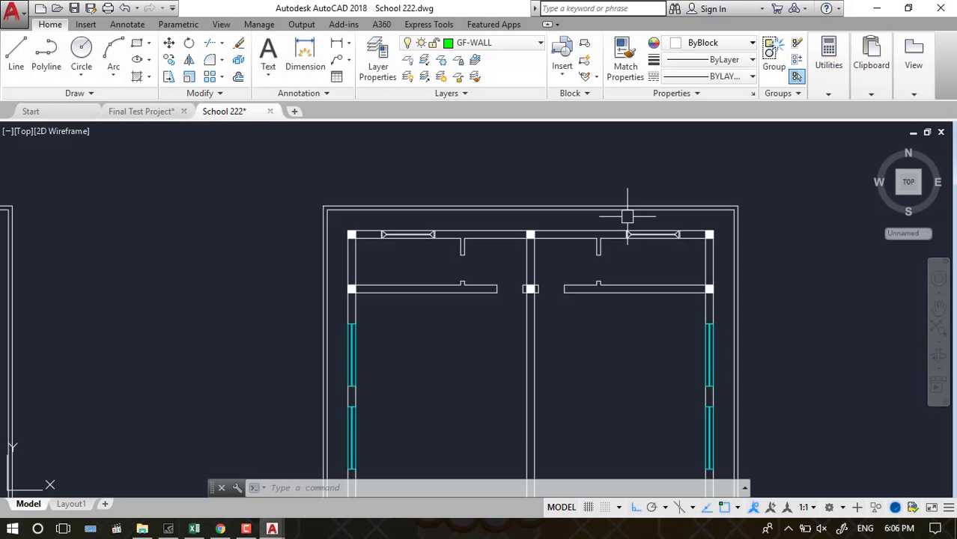
scroll(551, 299, "up", 3)
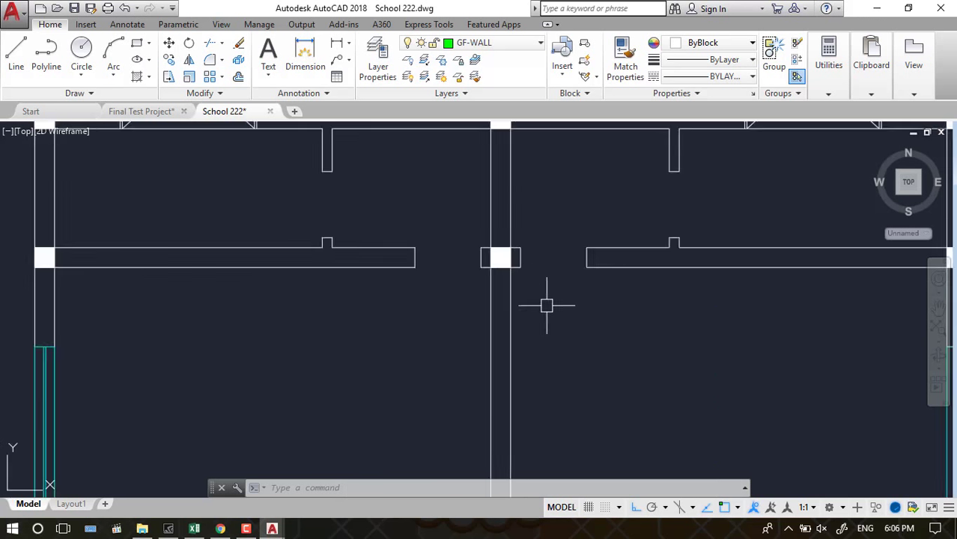
scroll(547, 306, "down", 3)
scroll(563, 283, "up", 2)
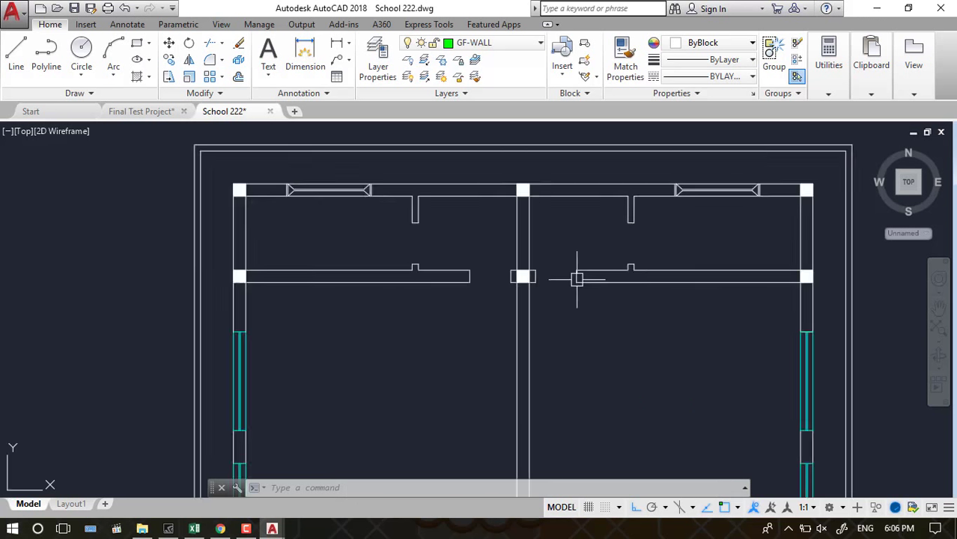
scroll(569, 237, "down", 2)
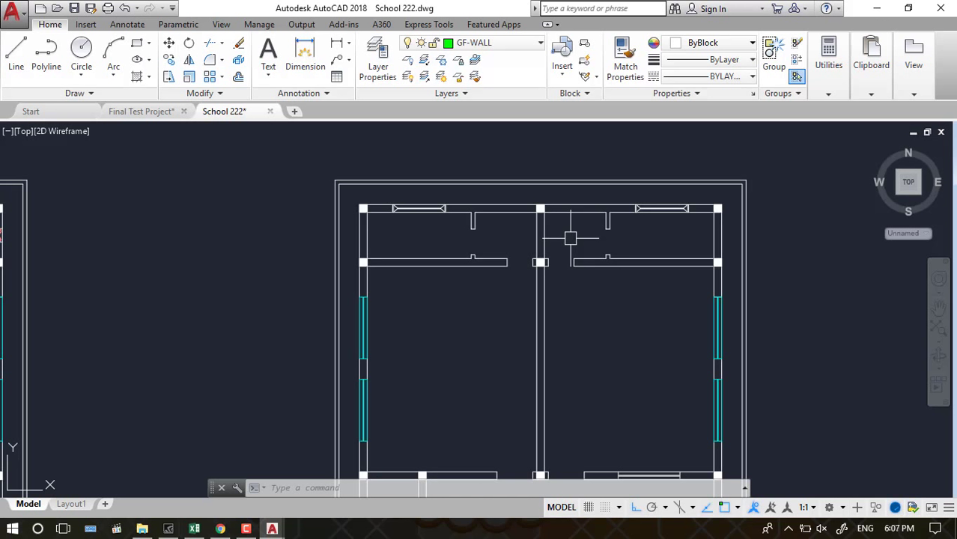
scroll(408, 210, "up", 2)
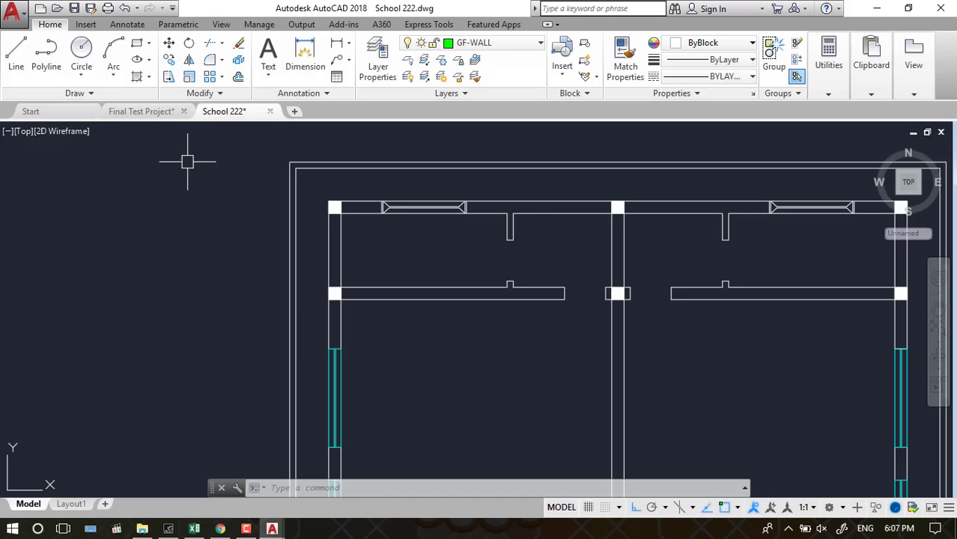
left_click(84, 93)
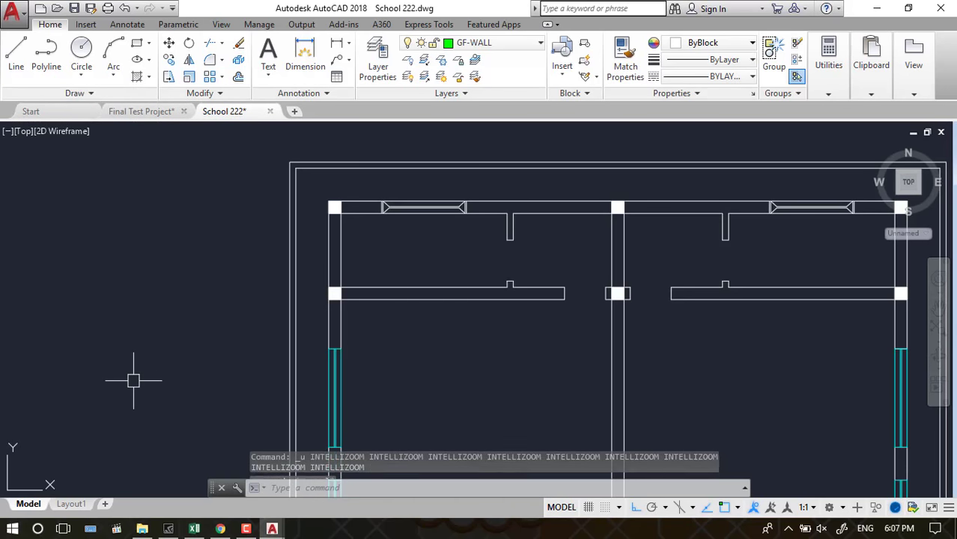
Start an XLINE at the wall, then cancel it and adjust the view of the plan
key("Escape")
key("Escape")
type("XL")
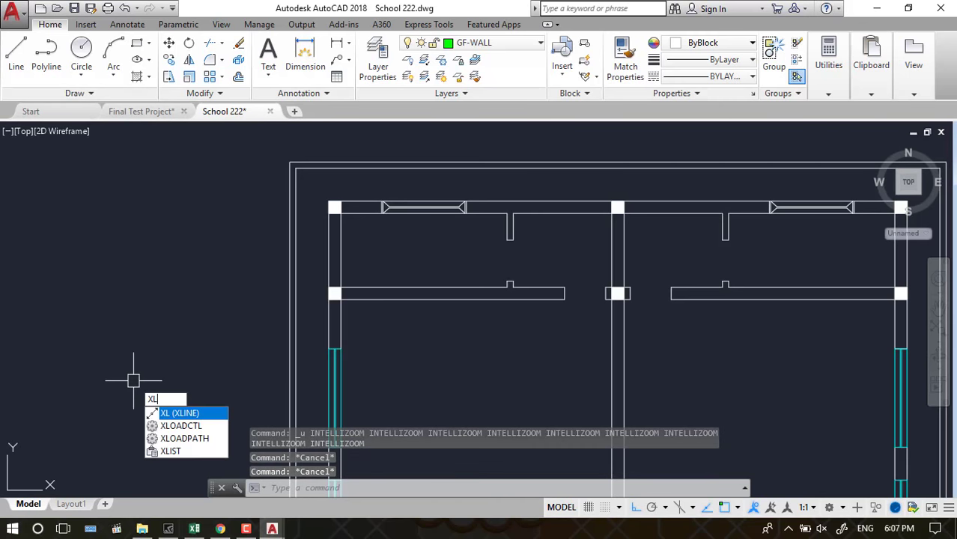
key("Return")
scroll(338, 217, "up", 5)
scroll(344, 226, "up", 4)
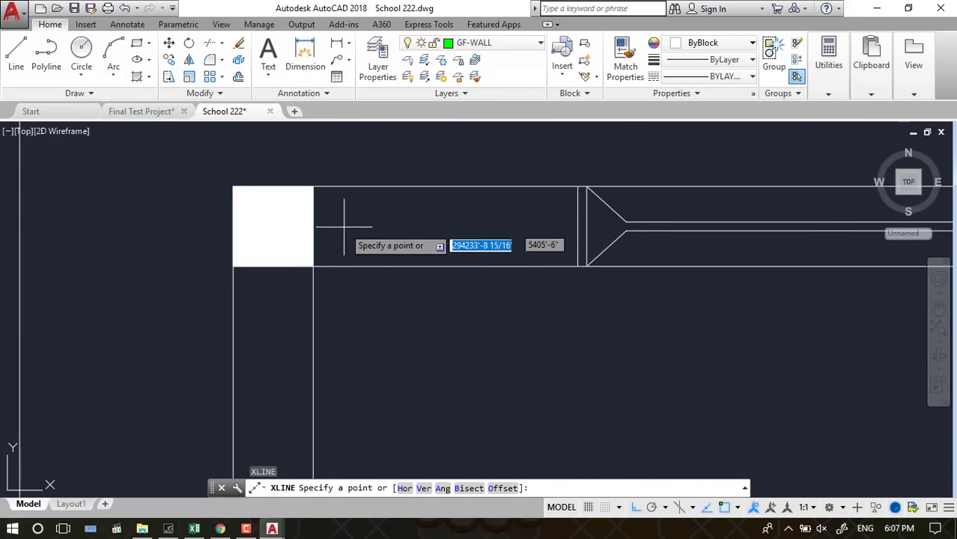
left_click(313, 226)
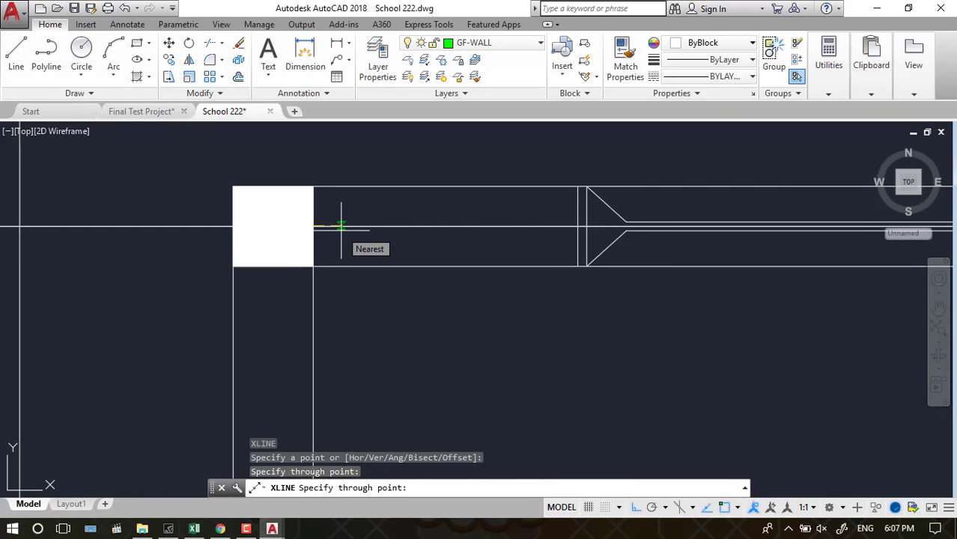
key("Escape")
scroll(380, 231, "down", 3)
scroll(356, 248, "down", 3)
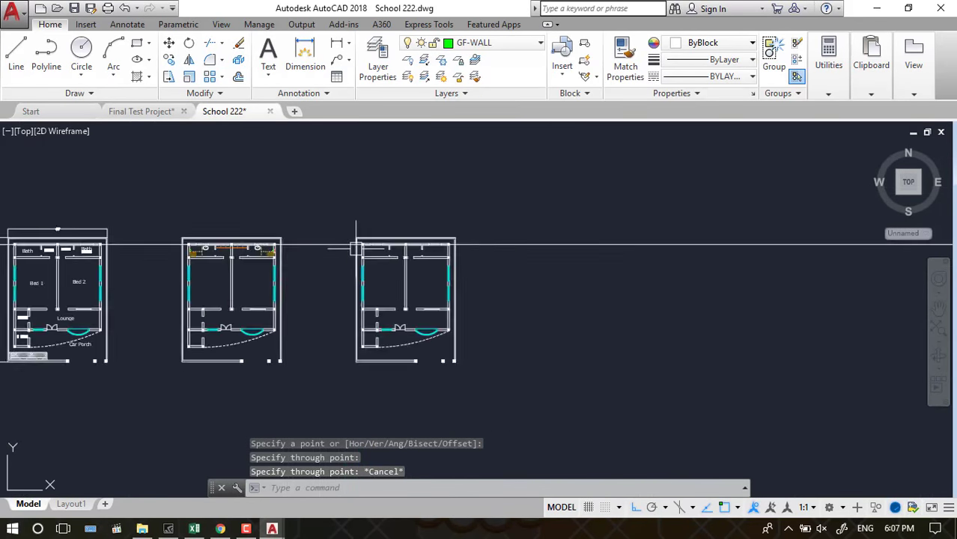
scroll(330, 238, "down", 5)
scroll(341, 242, "up", 10)
scroll(367, 240, "up", 4)
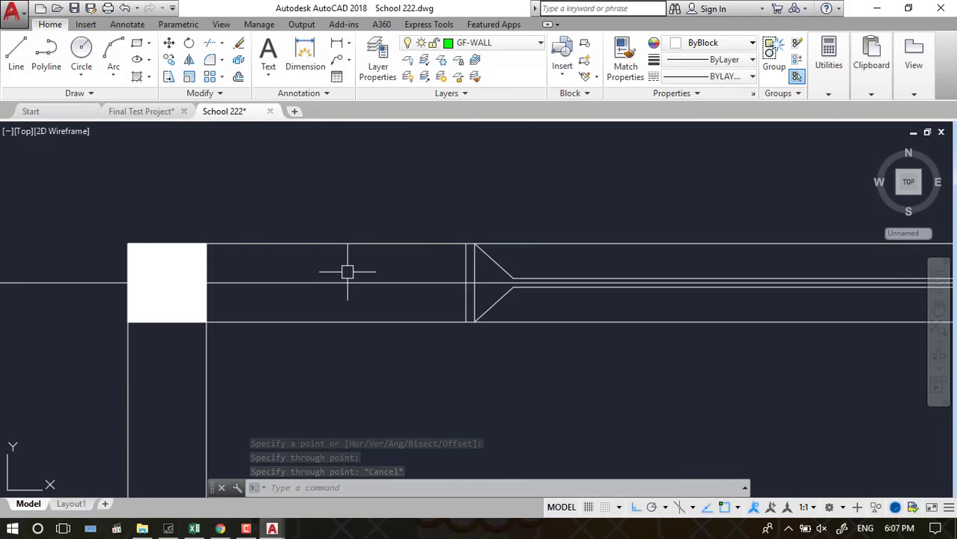
scroll(338, 265, "down", 5)
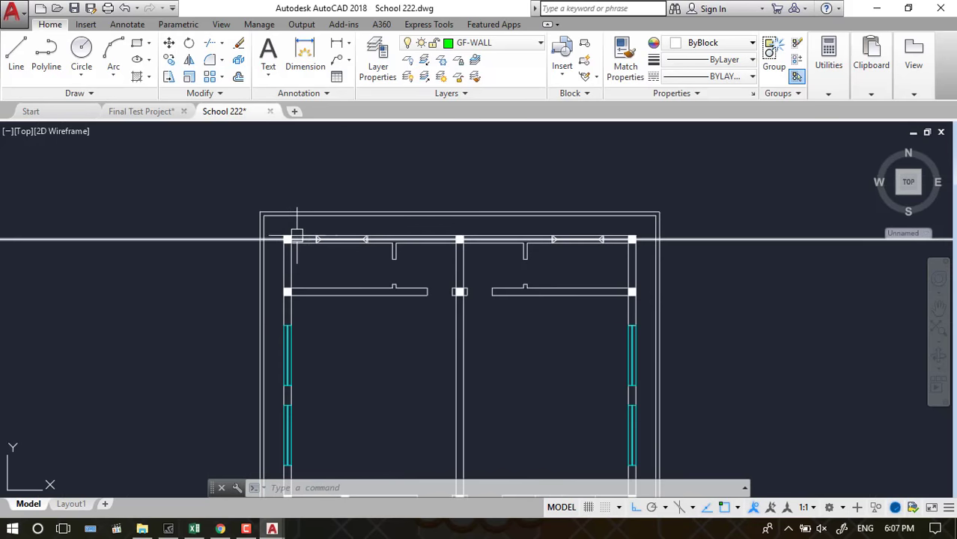
mouse_move(491, 235)
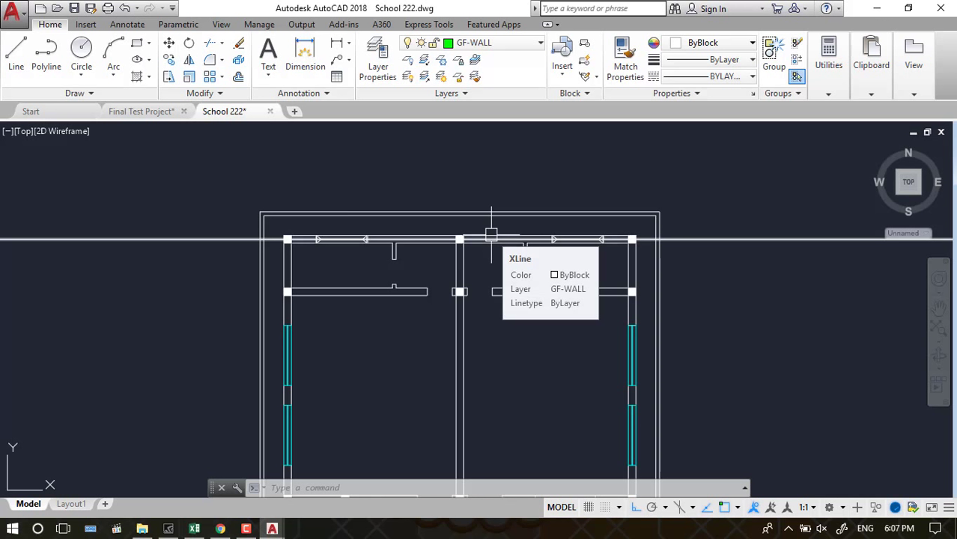
scroll(645, 251, "up", 5)
scroll(645, 251, "up", 2)
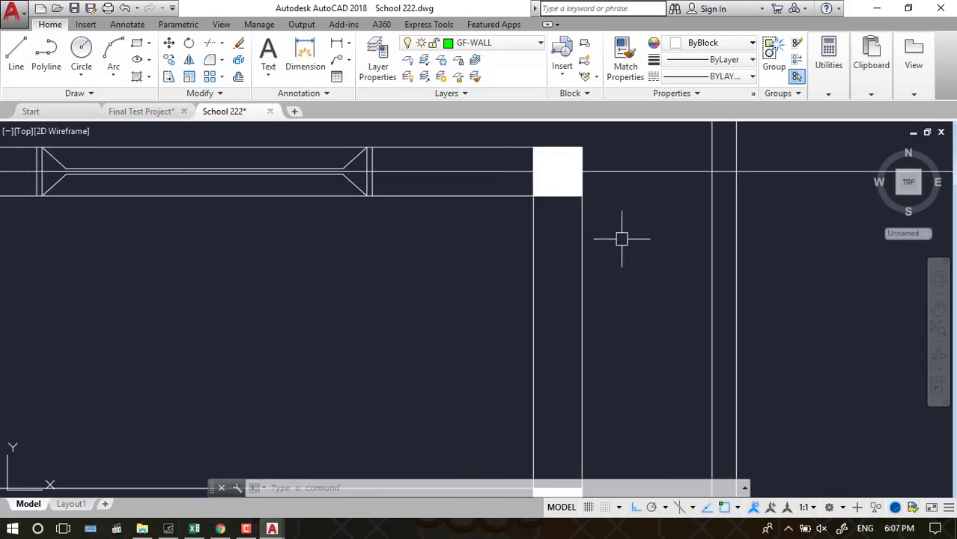
Place a horizontal construction line through the upper column corner
type("sl")
key("Escape")
key("Return")
left_click(558, 196)
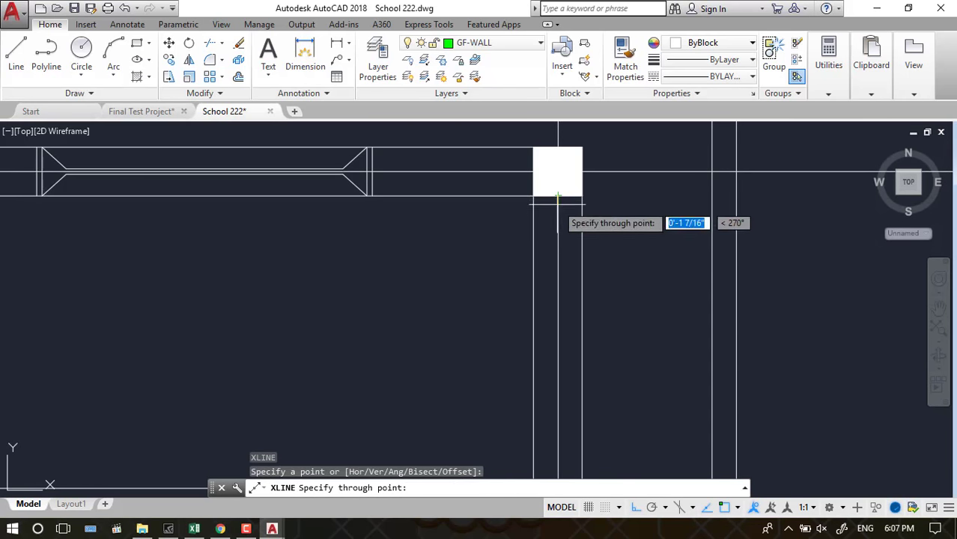
left_click(599, 196)
scroll(606, 171, "down", 2)
key("Return")
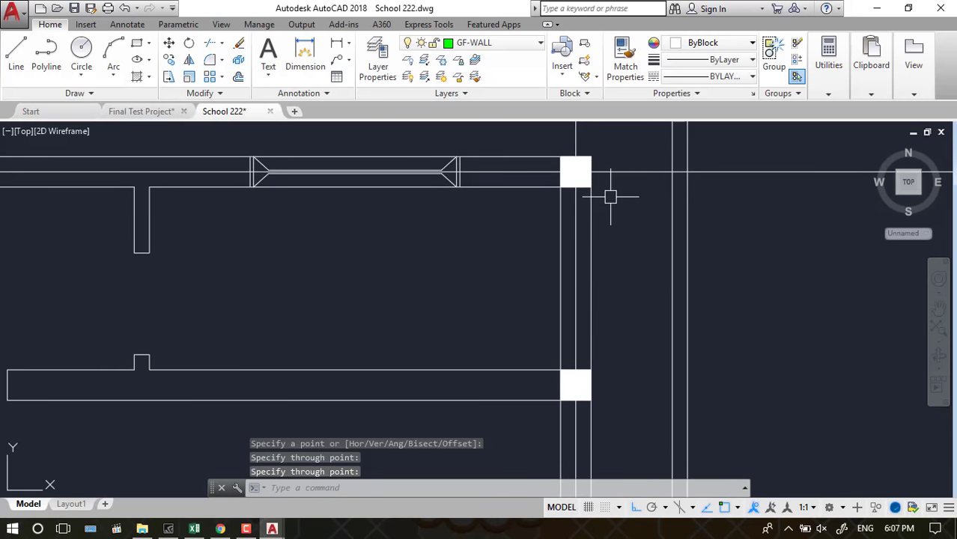
scroll(612, 196, "down", 3)
scroll(607, 201, "down", 1)
scroll(607, 201, "up", 5)
Add a horizontal construction line through the lower column corner
key("Return")
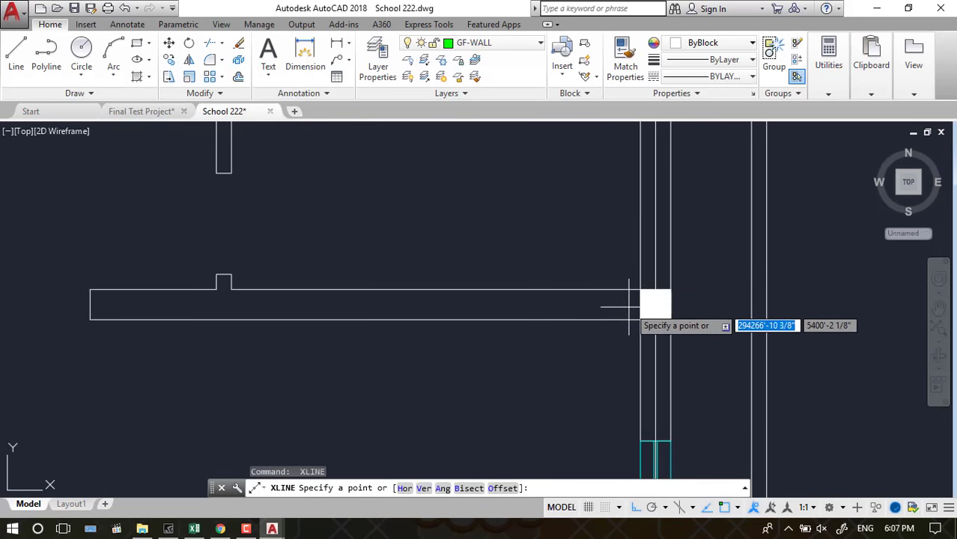
left_click(638, 303)
left_click(607, 303)
key("Return")
scroll(722, 284, "down", 3)
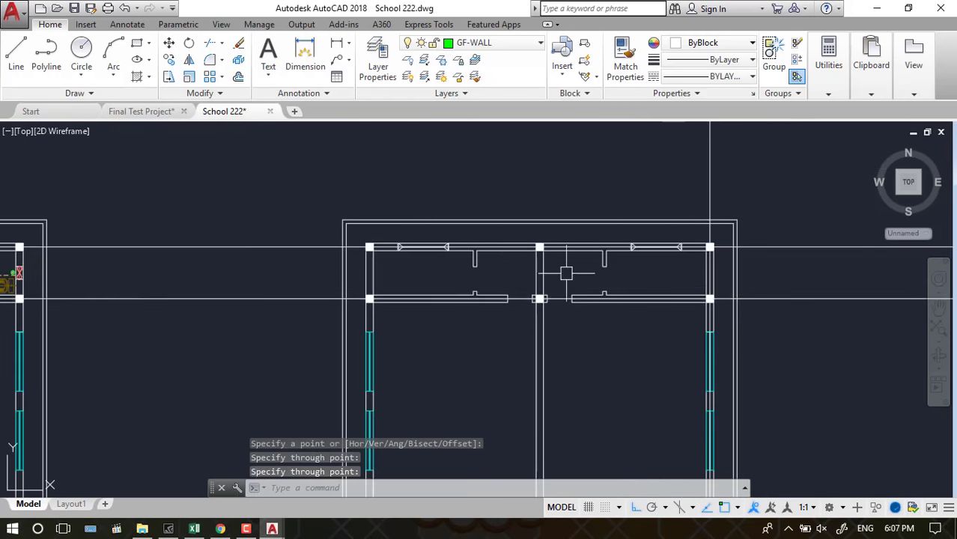
scroll(556, 273, "up", 3)
scroll(485, 242, "down", 2)
scroll(485, 242, "up", 3)
Add a vertical construction line through the column's top edge
key("Return")
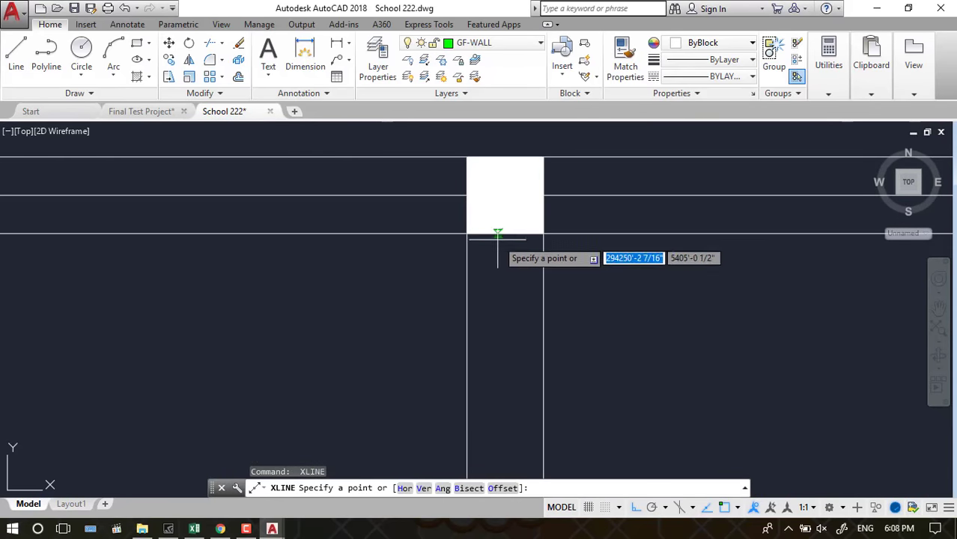
left_click(505, 234)
left_click(494, 290)
key("Return")
scroll(487, 246, "down", 4)
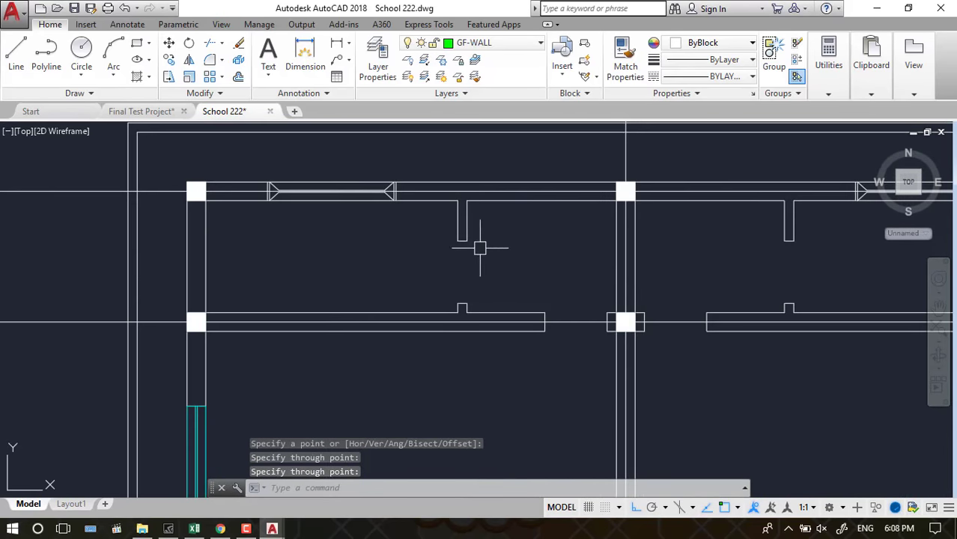
scroll(194, 323, "up", 4)
scroll(195, 323, "down", 4)
scroll(224, 191, "up", 4)
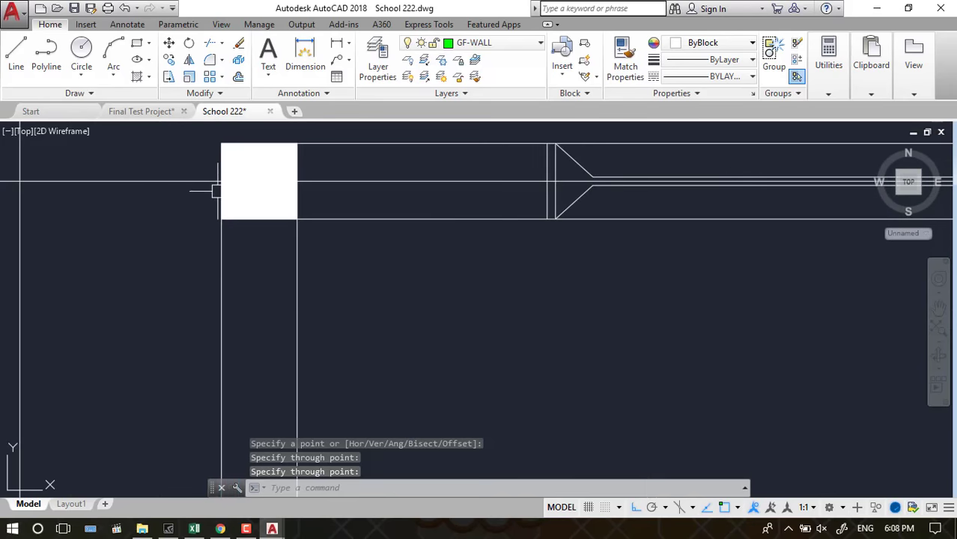
Add a vertical construction line through the left column corner
key("Return")
left_click(258, 220)
left_click(253, 268)
key("Return")
scroll(252, 269, "down", 4)
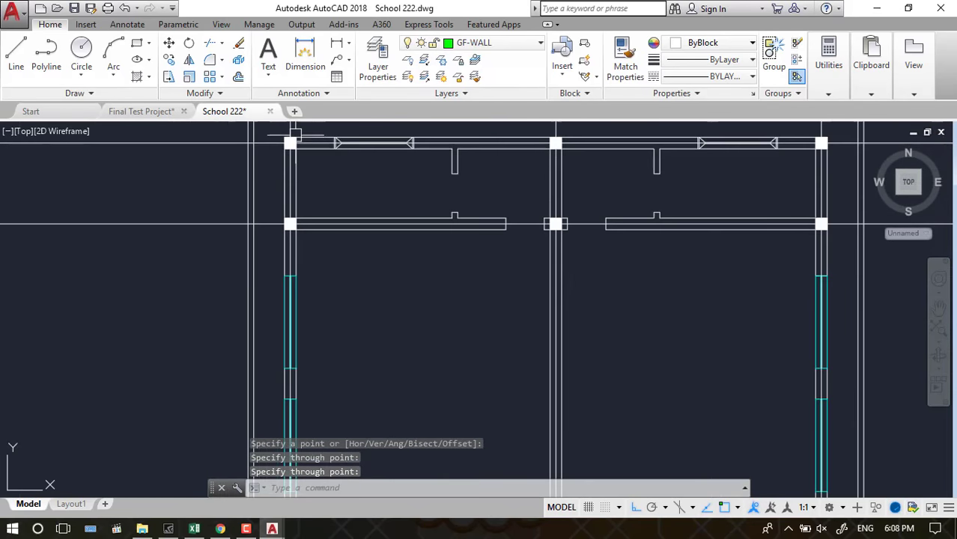
scroll(536, 184, "down", 4)
scroll(581, 315, "up", 4)
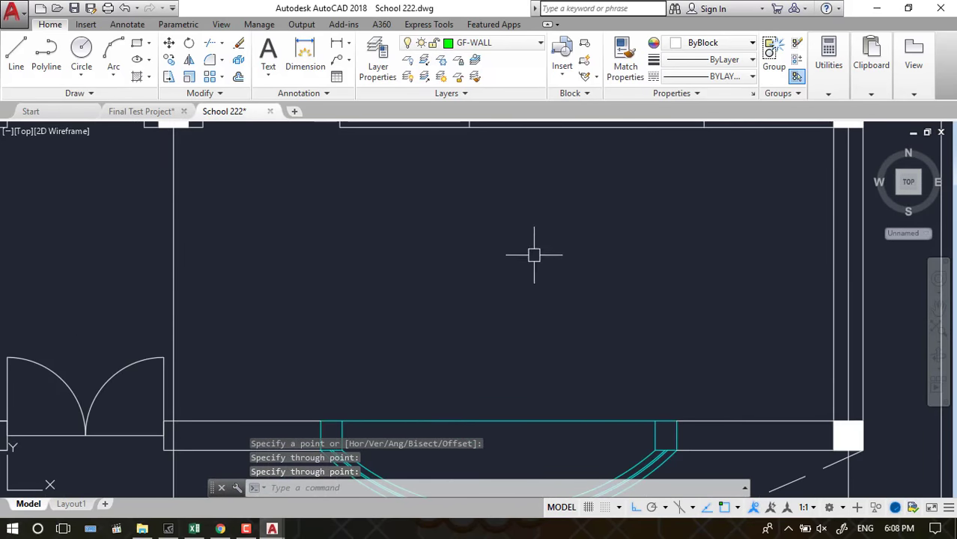
Add a horizontal construction line through the central wall column
key("Return")
scroll(534, 255, "down", 3)
scroll(581, 295, "up", 2)
scroll(553, 363, "up", 3)
scroll(568, 341, "up", 2)
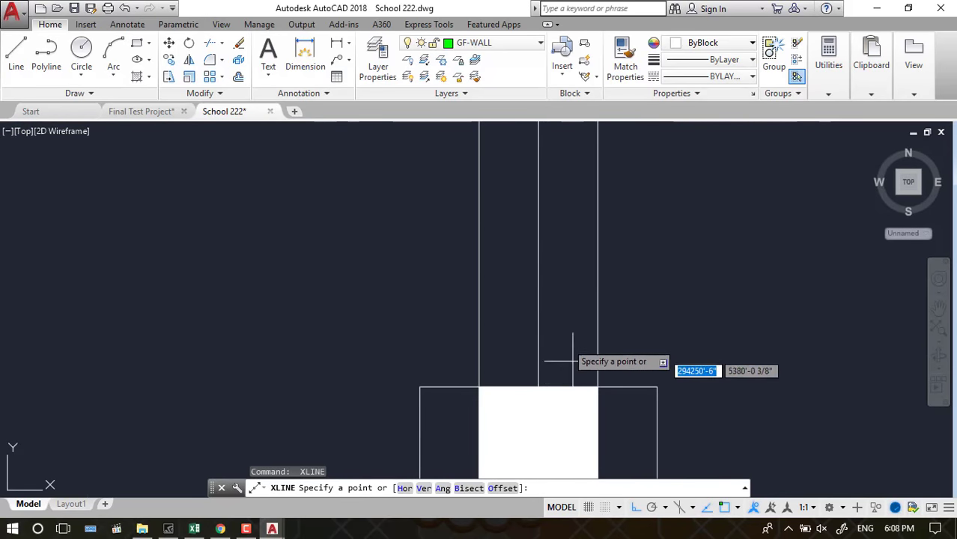
scroll(585, 369, "down", 2)
left_click(577, 367)
left_click(634, 369)
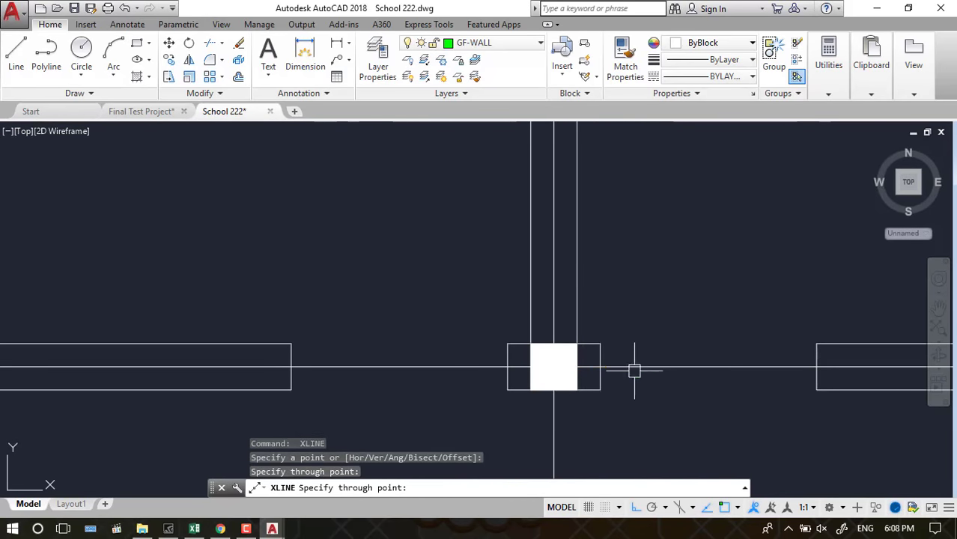
key("Return")
scroll(646, 273, "down", 3)
scroll(336, 293, "up", 1)
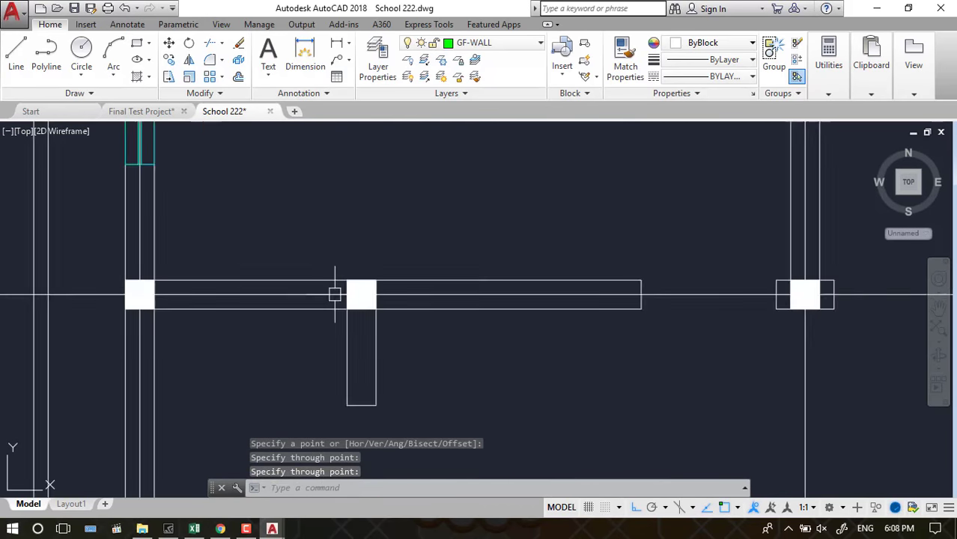
scroll(384, 349, "down", 1)
scroll(394, 306, "down", 2)
scroll(395, 306, "up", 6)
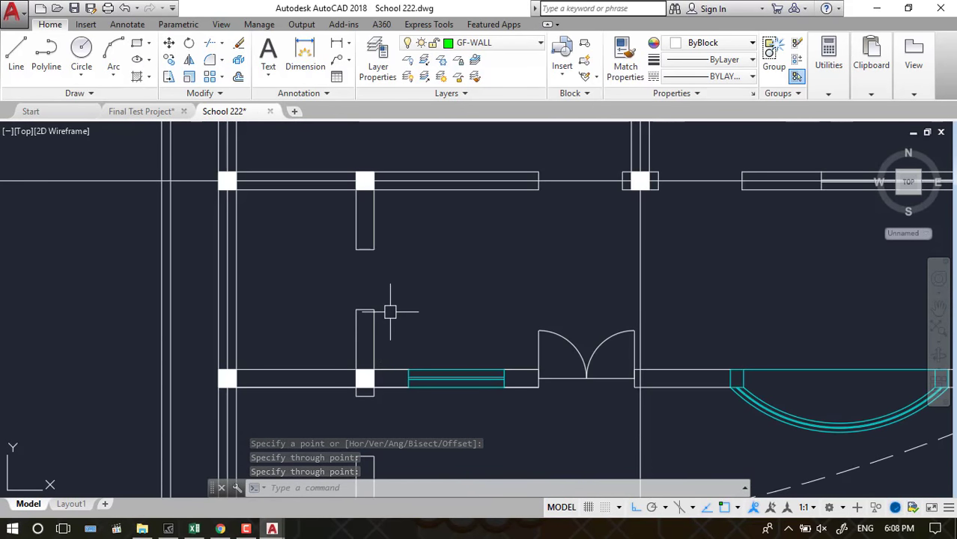
Draw a vertical line from the column corner down to the lower wall
type("l")
key("Return")
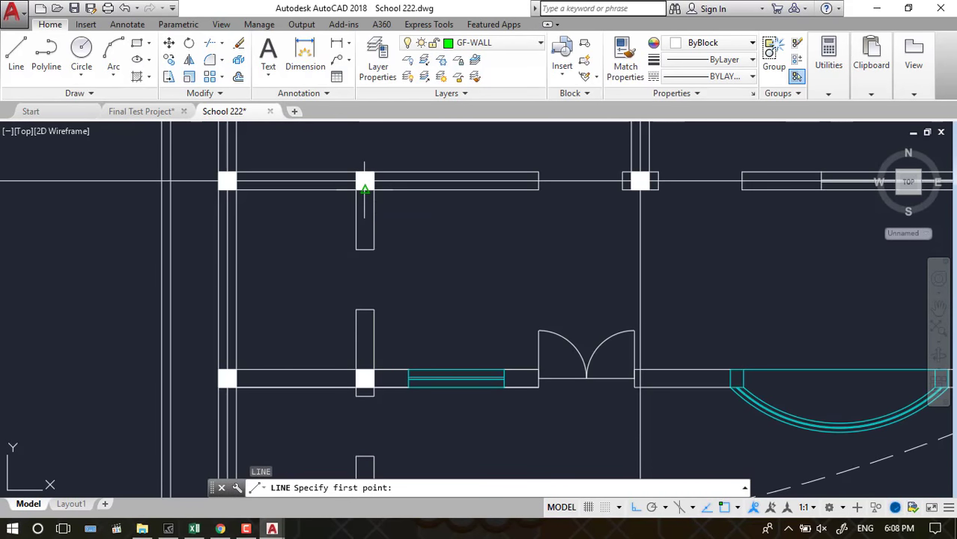
left_click(364, 189)
left_click(365, 370)
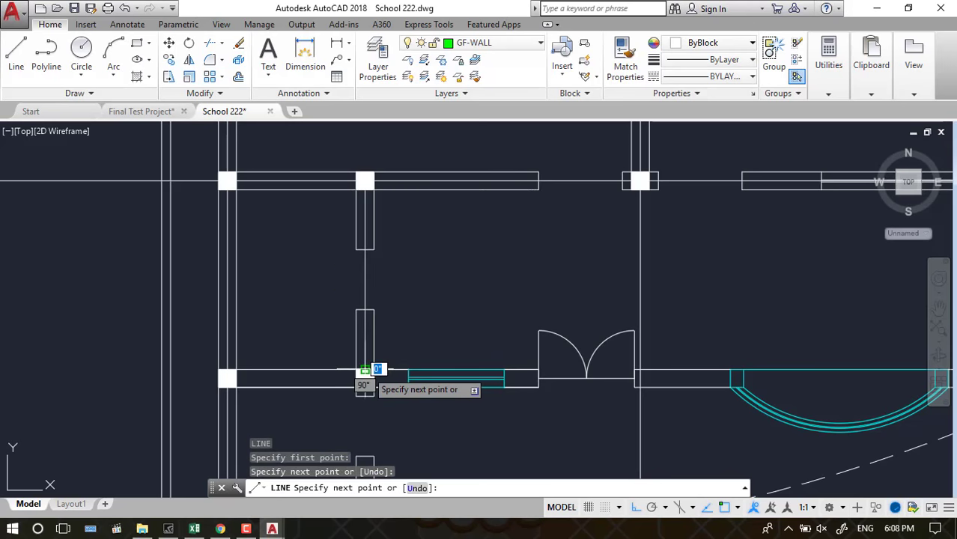
key("Return")
scroll(370, 371, "down", 4)
scroll(379, 372, "down", 2)
scroll(380, 284, "up", 4)
scroll(379, 284, "down", 2)
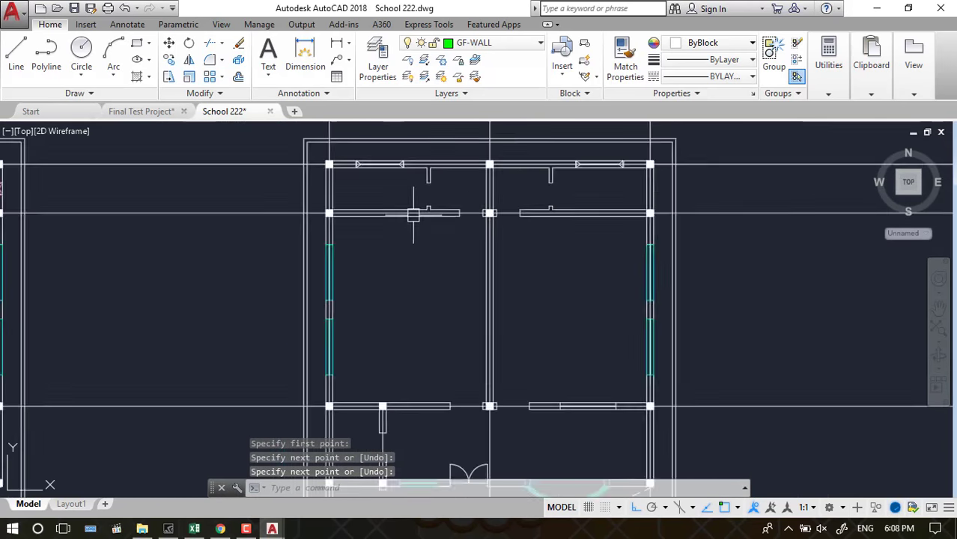
scroll(379, 285, "down", 3)
scroll(419, 288, "up", 6)
scroll(420, 288, "down", 3)
scroll(363, 235, "up", 5)
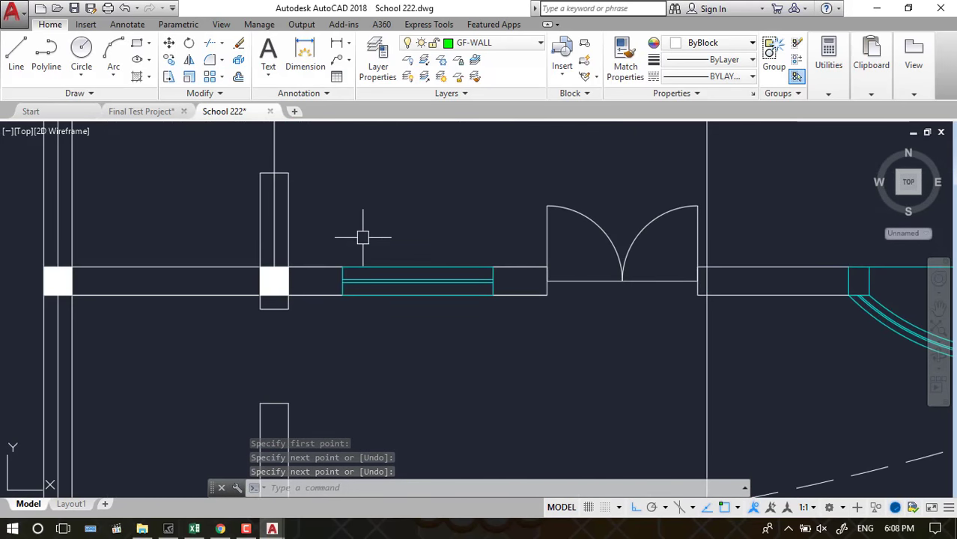
scroll(226, 316, "down", 2)
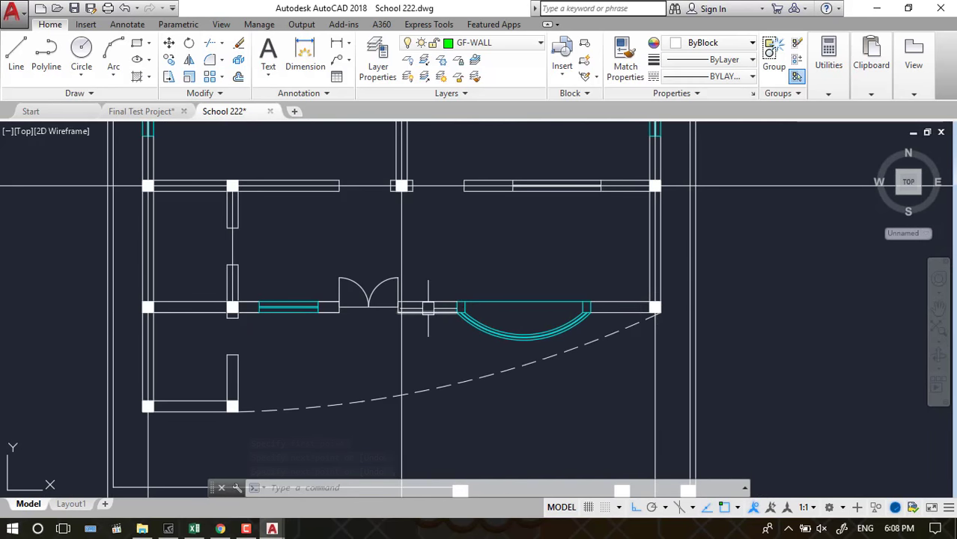
Add a horizontal construction line through the right wall column
type("xl")
key("Return")
scroll(638, 303, "up", 8)
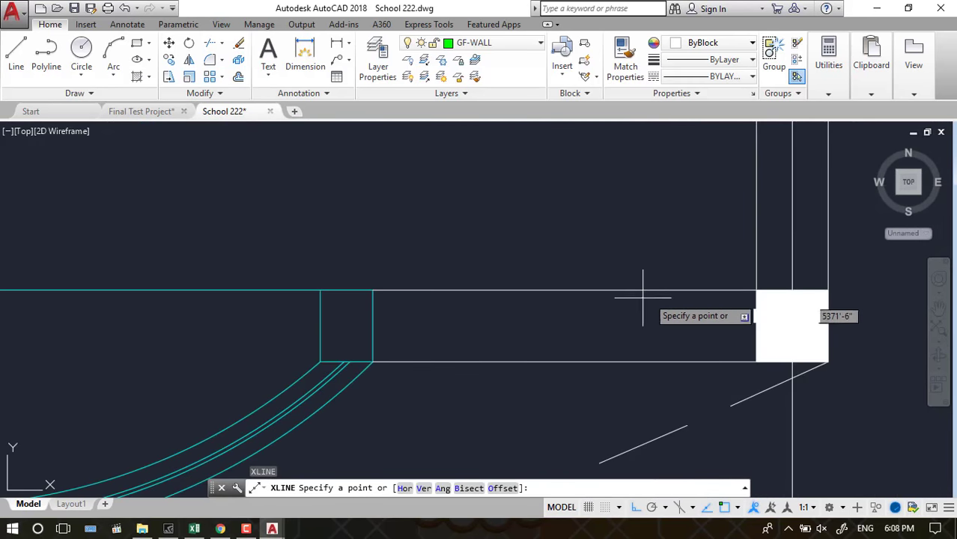
left_click(756, 326)
left_click(651, 325)
key("Return")
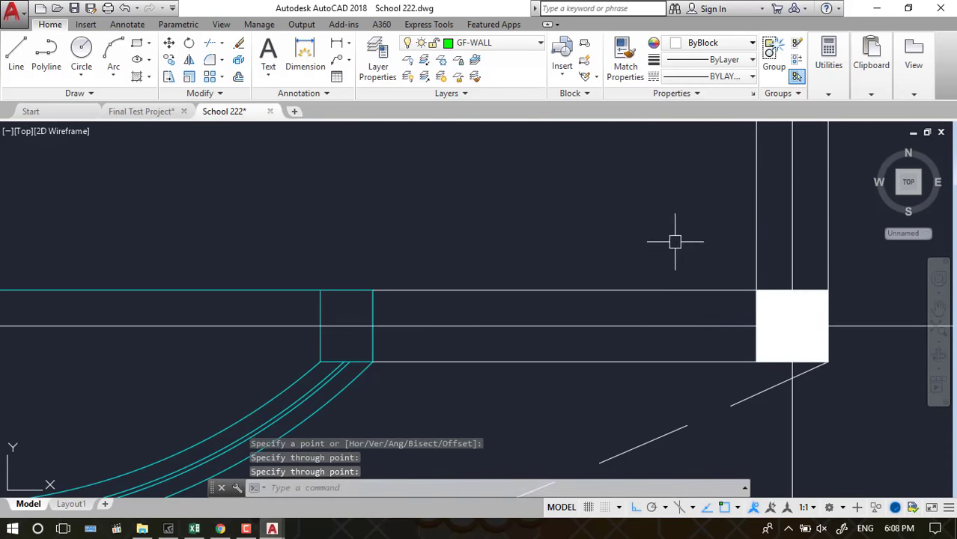
scroll(675, 247, "down", 5)
scroll(286, 359, "up", 5)
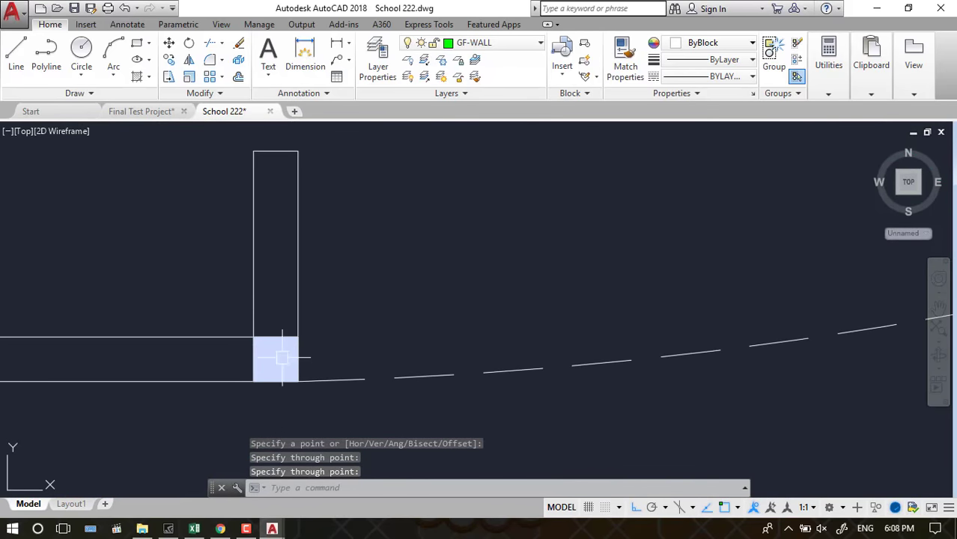
Start another construction line and a plain line, cancelling both
key("Return")
scroll(381, 343, "down", 4)
scroll(390, 341, "down", 4)
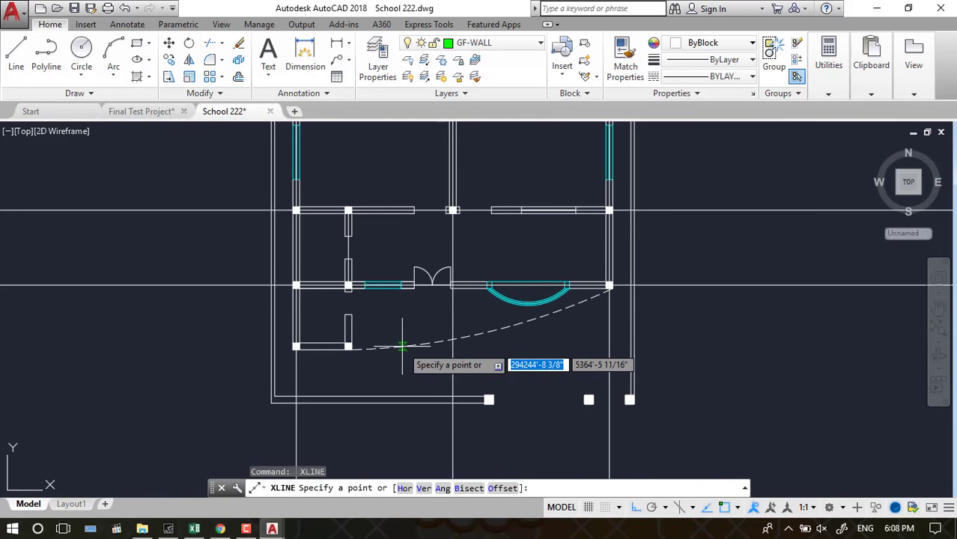
key("Escape")
scroll(363, 331, "up", 5)
key("l")
key("Return")
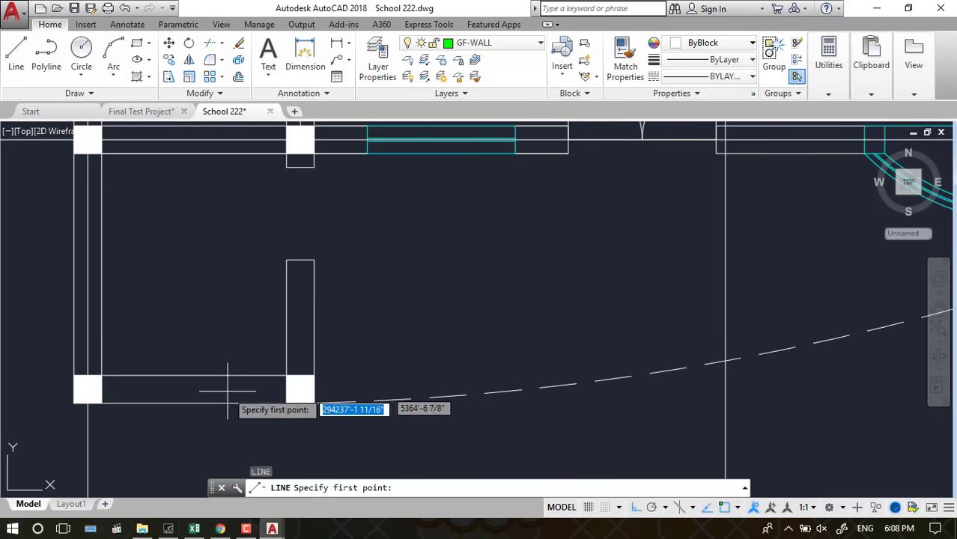
scroll(441, 369, "down", 2)
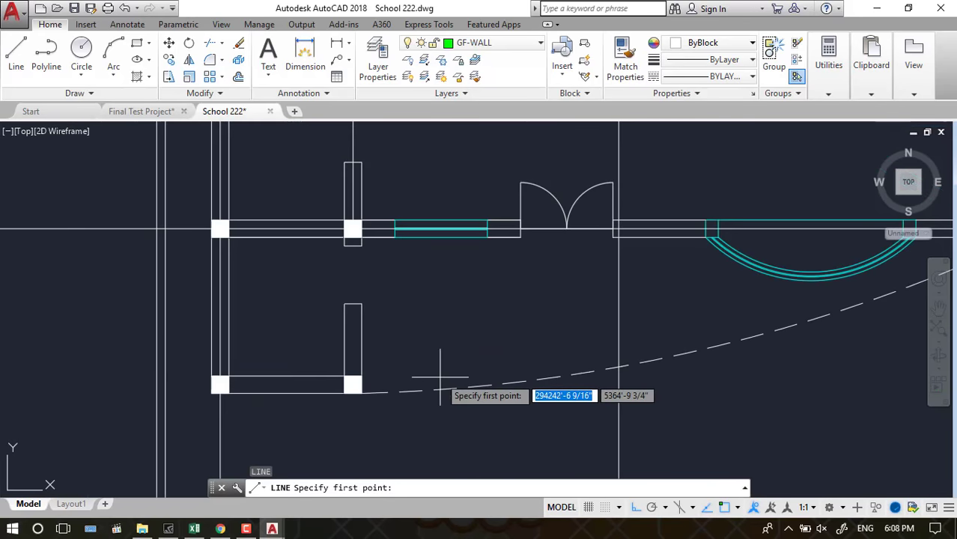
key("Escape")
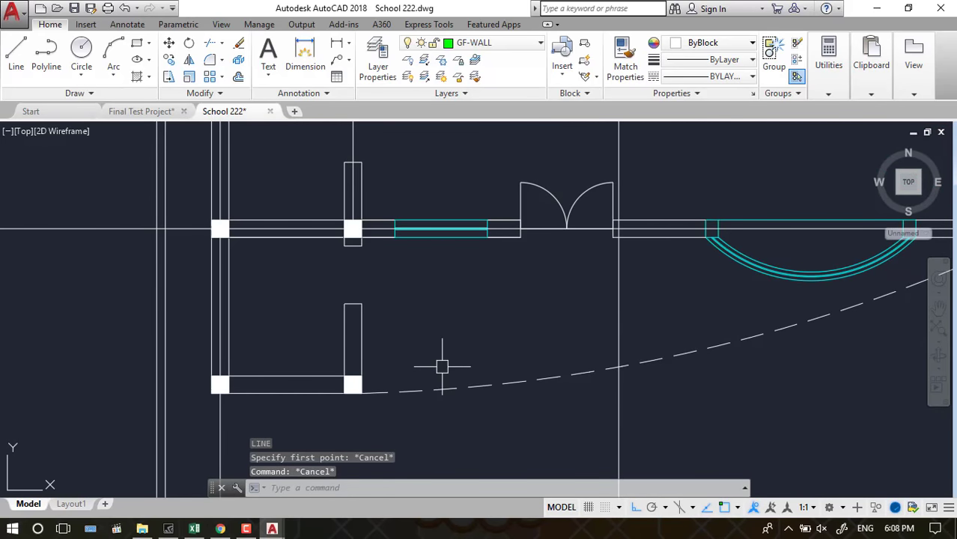
Undo a stray diagonal construction line started at the wall corner
type("xl")
key("Return")
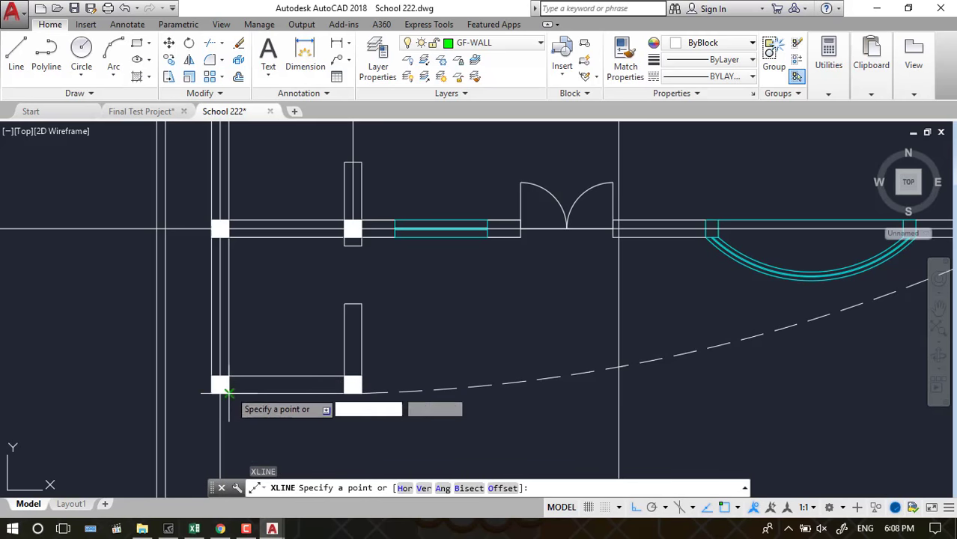
left_click(229, 384)
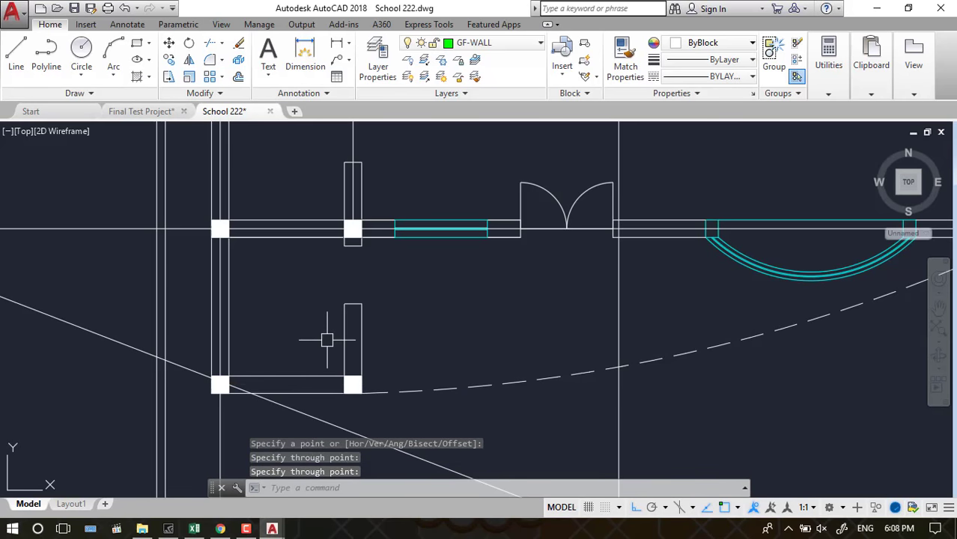
key("ctrl+z")
type("l")
key("Return")
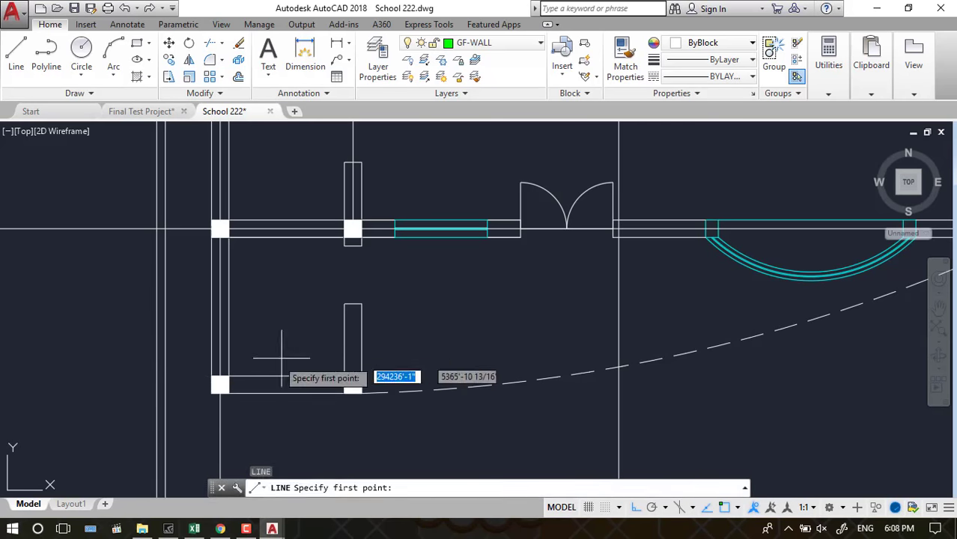
key("Escape")
Add a horizontal construction line along the front wall and a vertical one through the column
type("xl")
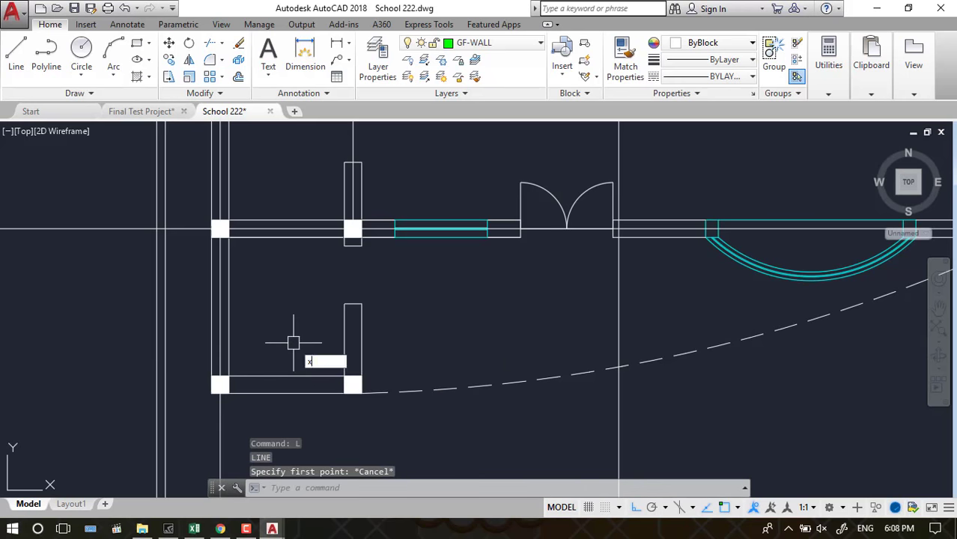
key("Return")
left_click(228, 384)
left_click(235, 385)
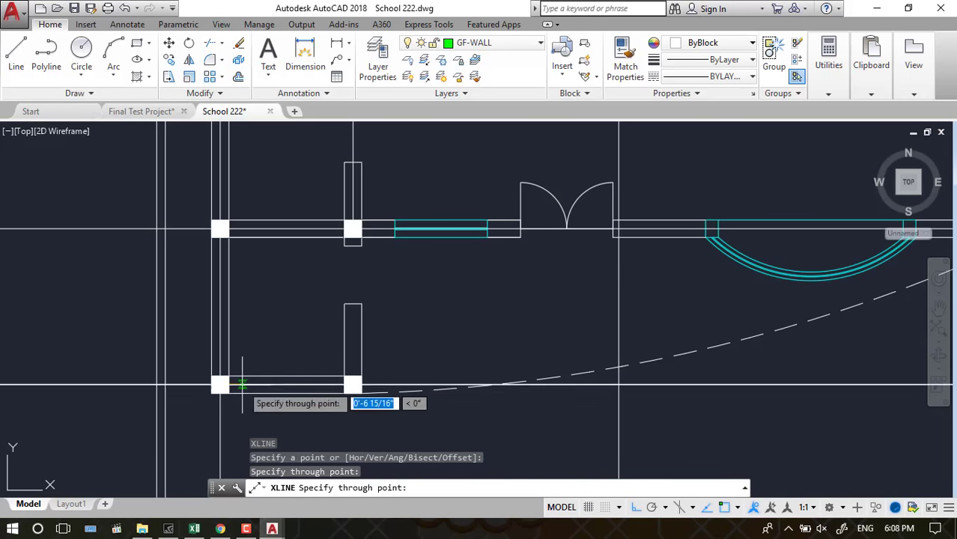
key("Return")
key("Return")
left_click(353, 377)
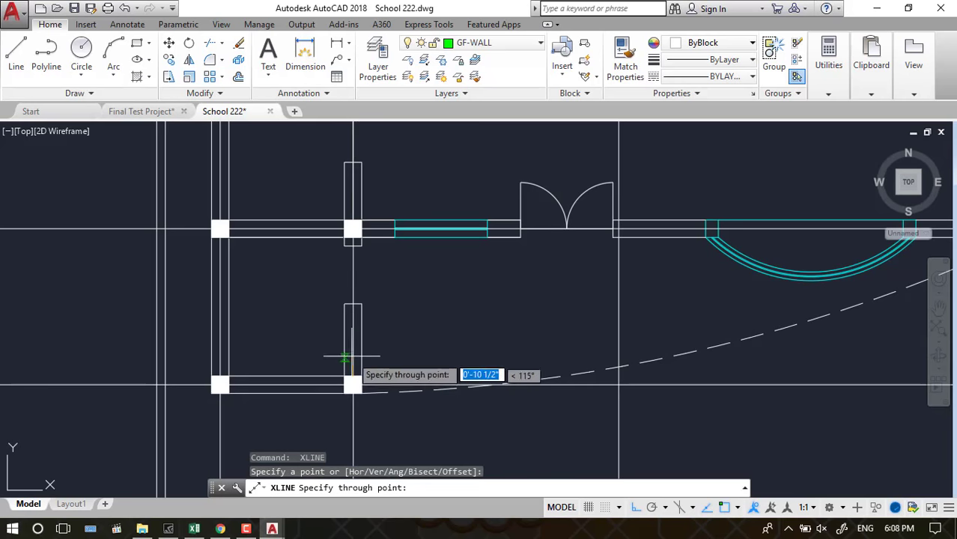
left_click(338, 273)
key("Return")
Delete the extra vertical construction line
scroll(313, 315, "down", 5)
scroll(313, 315, "down", 4)
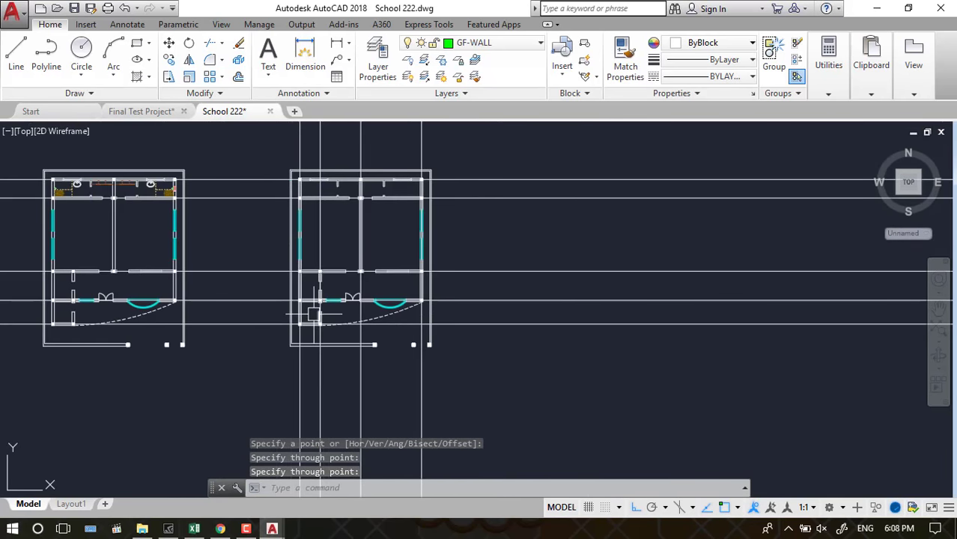
scroll(316, 296, "up", 8)
key("Escape")
left_click(347, 177)
scroll(257, 224, "down", 5)
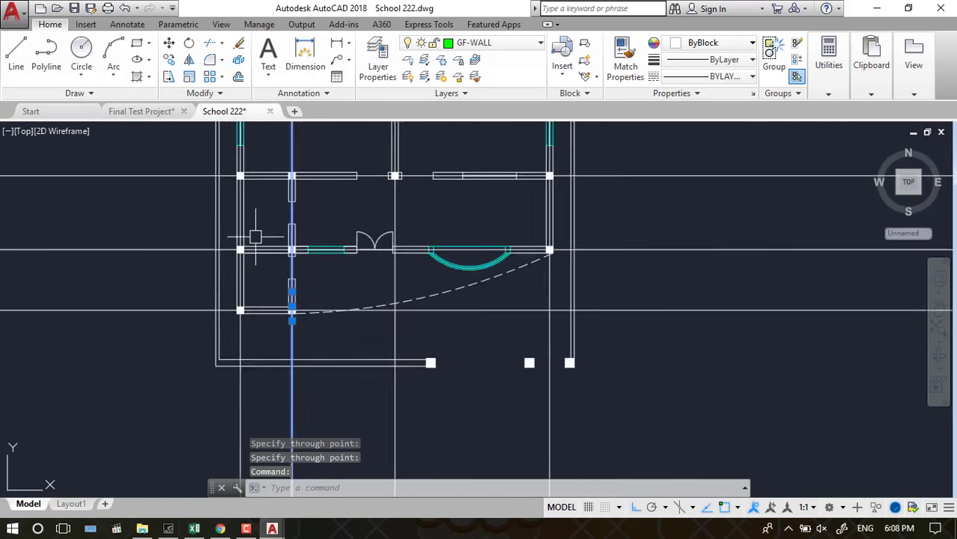
scroll(262, 228, "down", 2)
key("Delete")
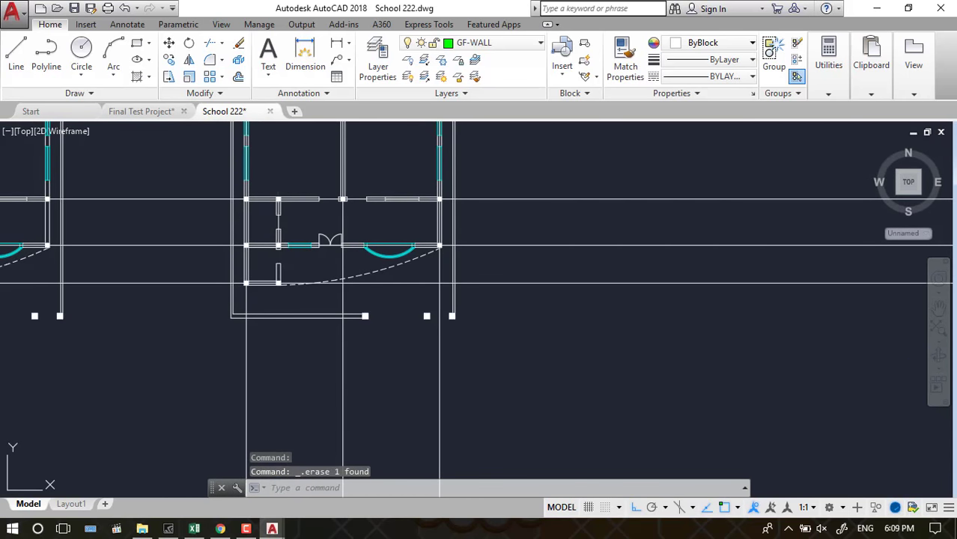
scroll(268, 221, "up", 4)
scroll(273, 225, "up", 4)
Place a vertical construction line from the wall midpoint through the column
type("xl")
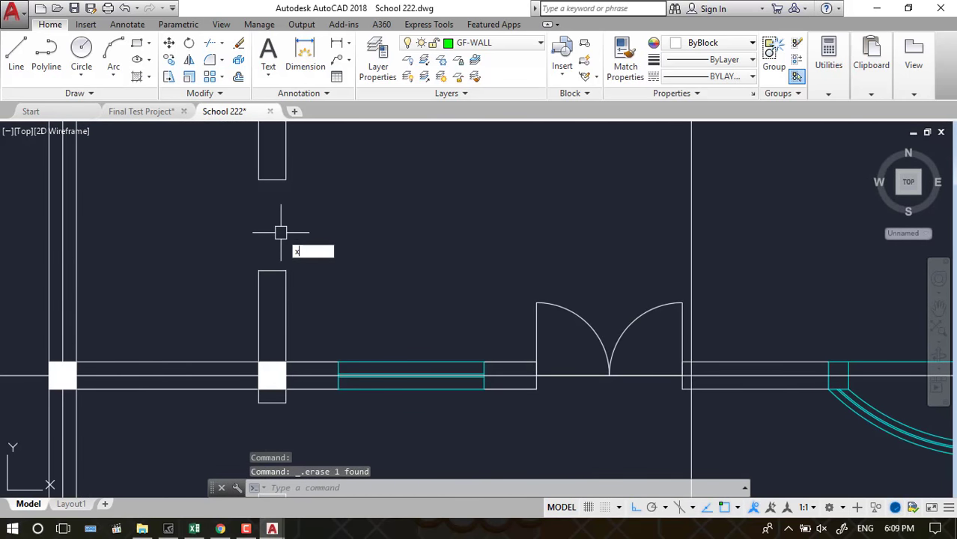
key("Return")
left_click(272, 364)
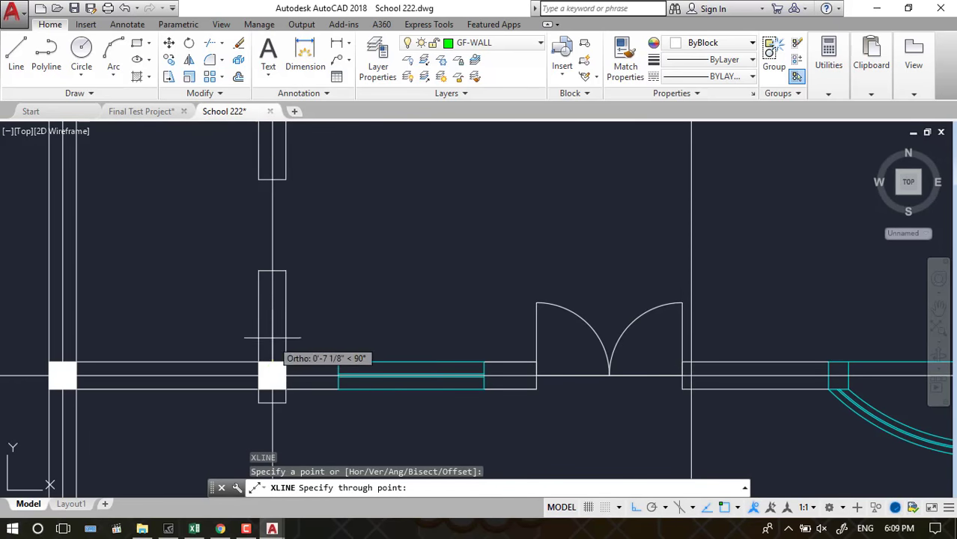
left_click(267, 329)
key("Return")
scroll(266, 327, "down", 4)
scroll(406, 381, "down", 5)
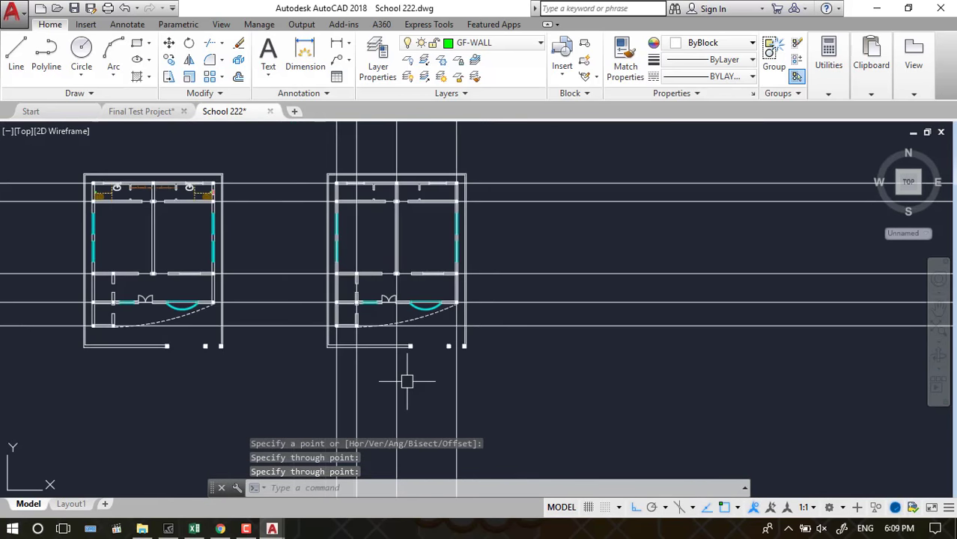
scroll(406, 380, "up", 4)
scroll(382, 238, "down", 4)
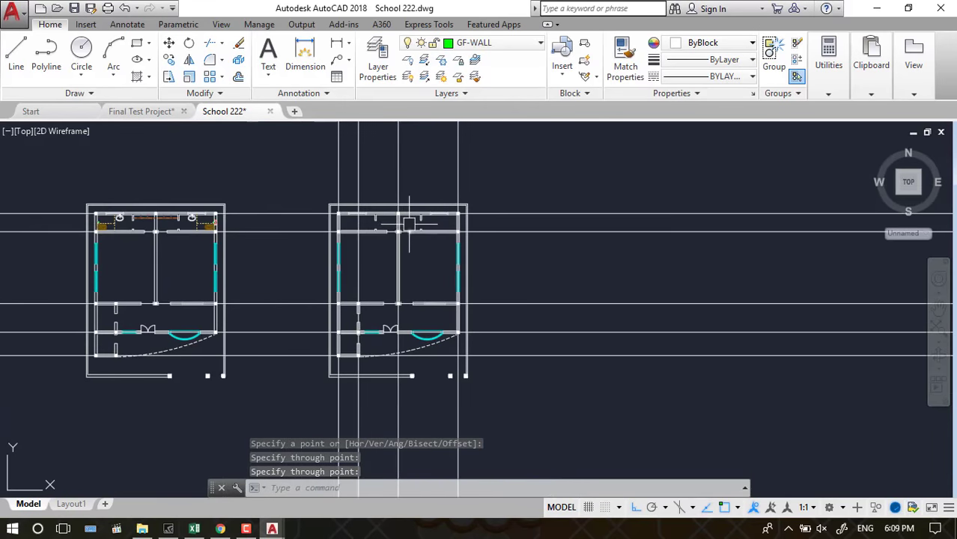
key("Escape")
key("Escape")
scroll(416, 217, "up", 4)
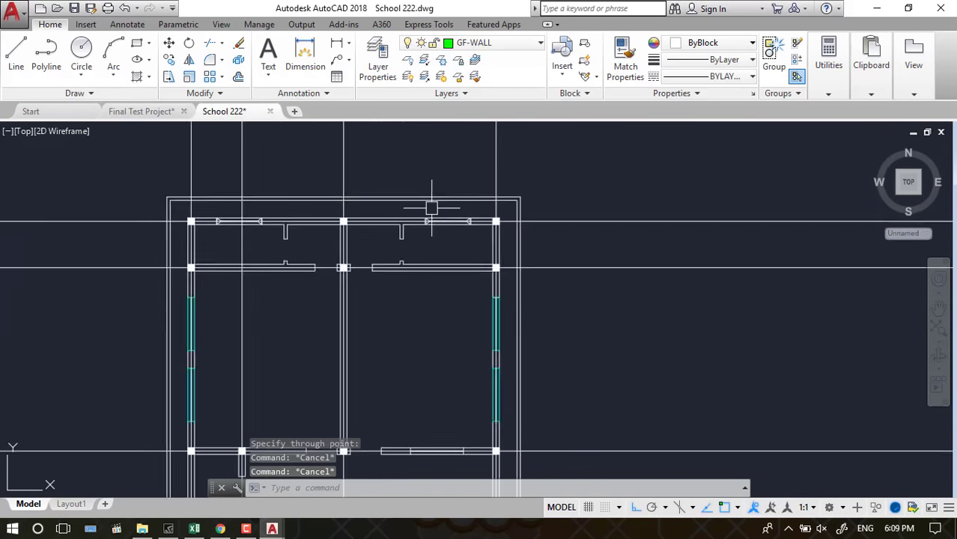
scroll(408, 277, "up", 1)
scroll(423, 271, "up", 2)
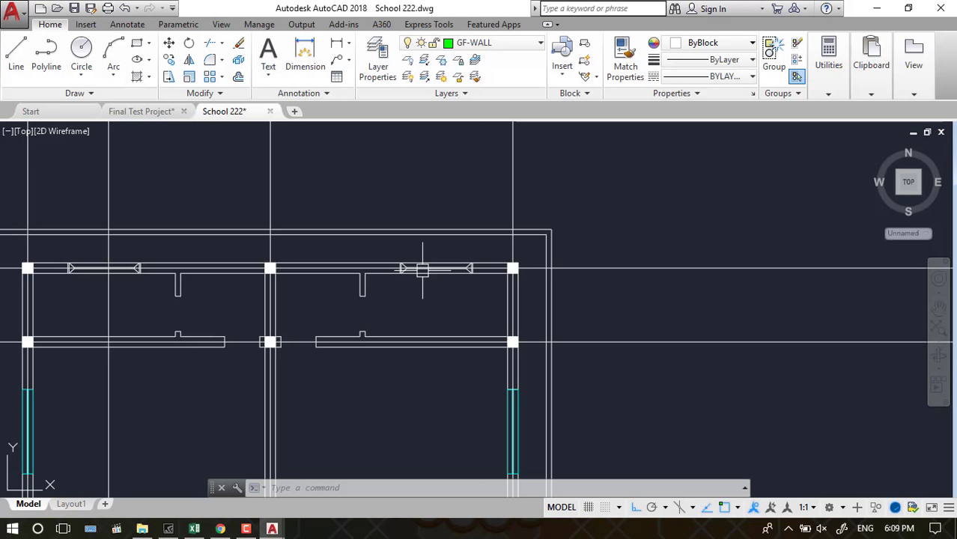
scroll(468, 234, "down", 3)
scroll(435, 272, "up", 5)
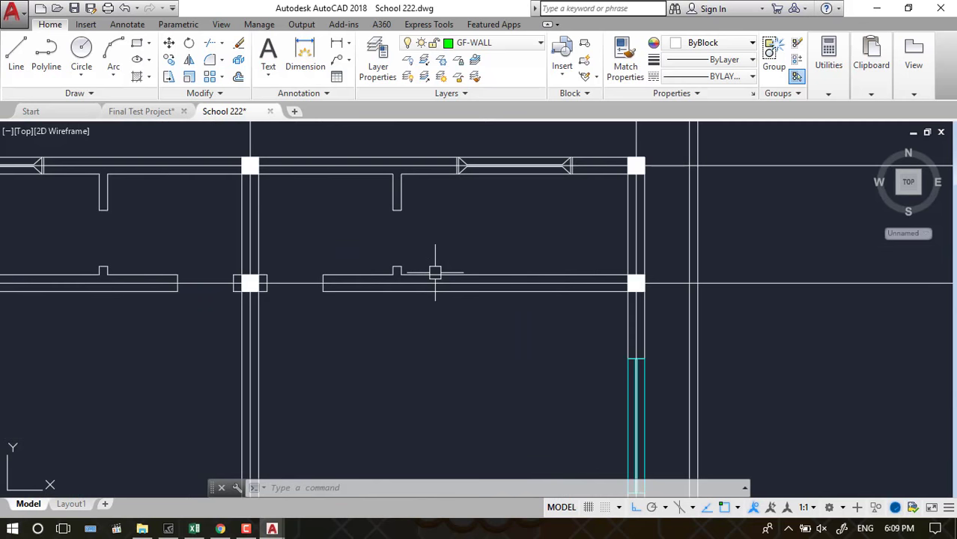
scroll(517, 335, "down", 2)
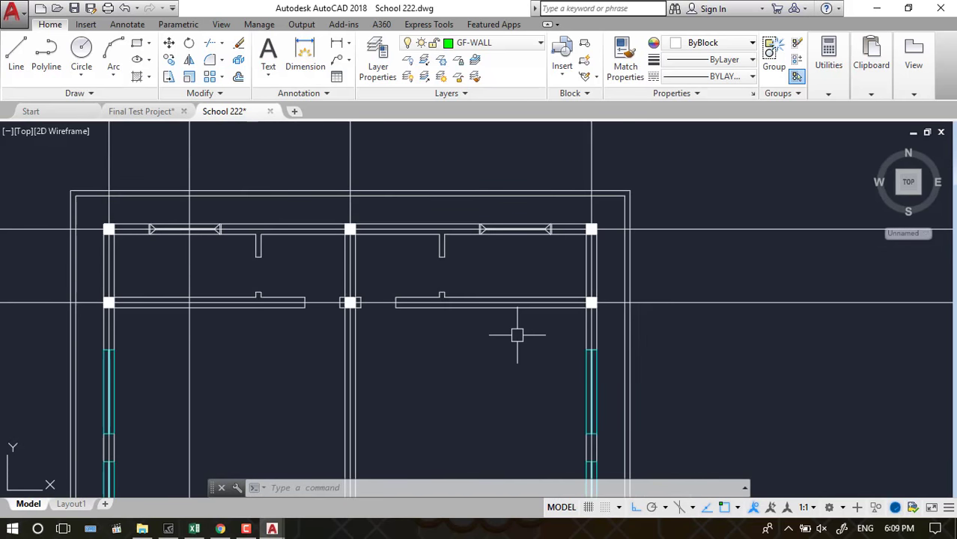
scroll(417, 202, "up", 5)
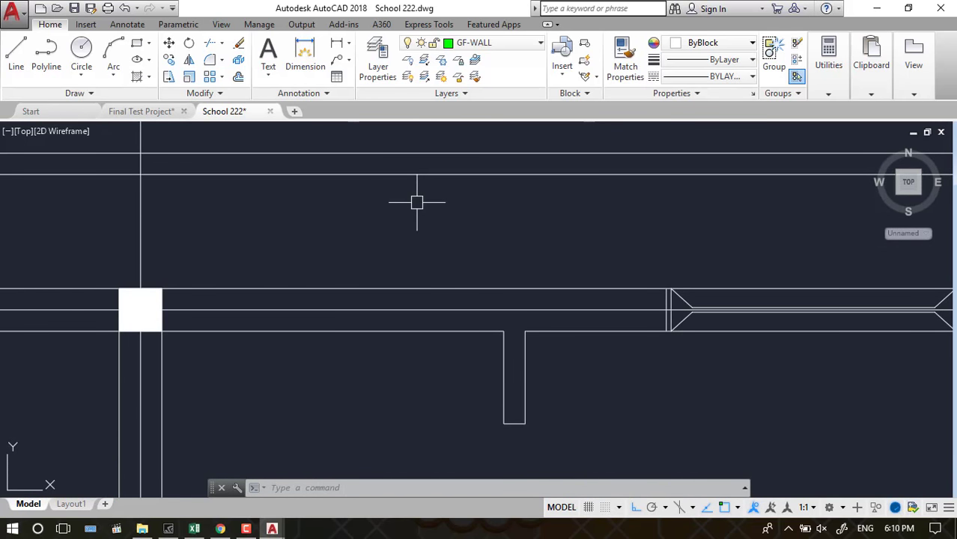
Launch OFFSET with O so AutoCAD waits for an offset distance
type("o")
key("Return")
scroll(566, 293, "down", 2)
scroll(524, 292, "down", 2)
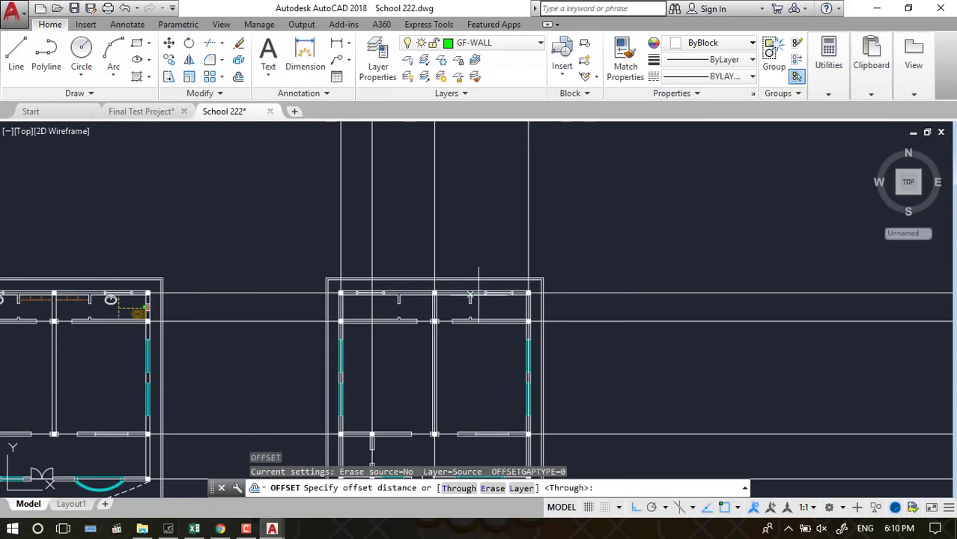
scroll(497, 289, "up", 3)
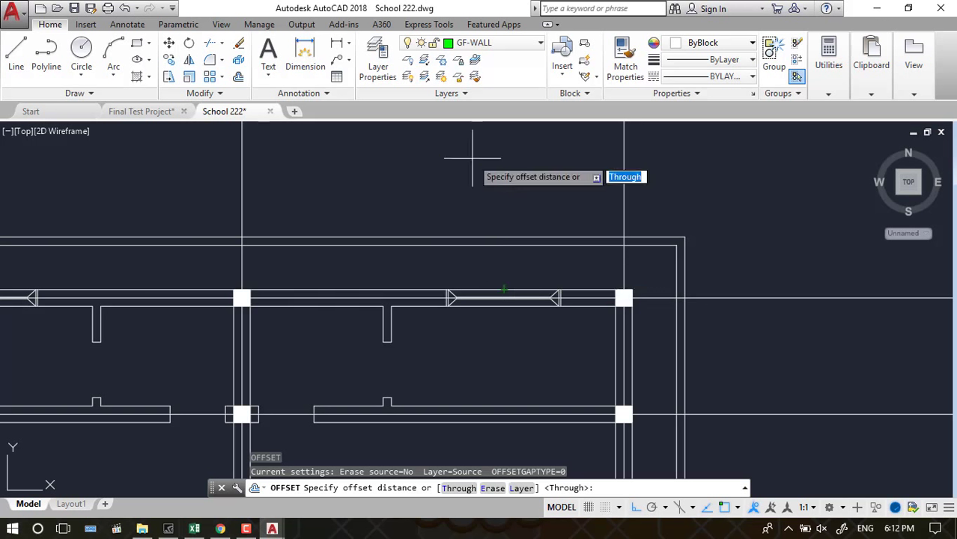
Minimize AutoCAD and open Card.jpg from the desktop in Photos
left_click(876, 7)
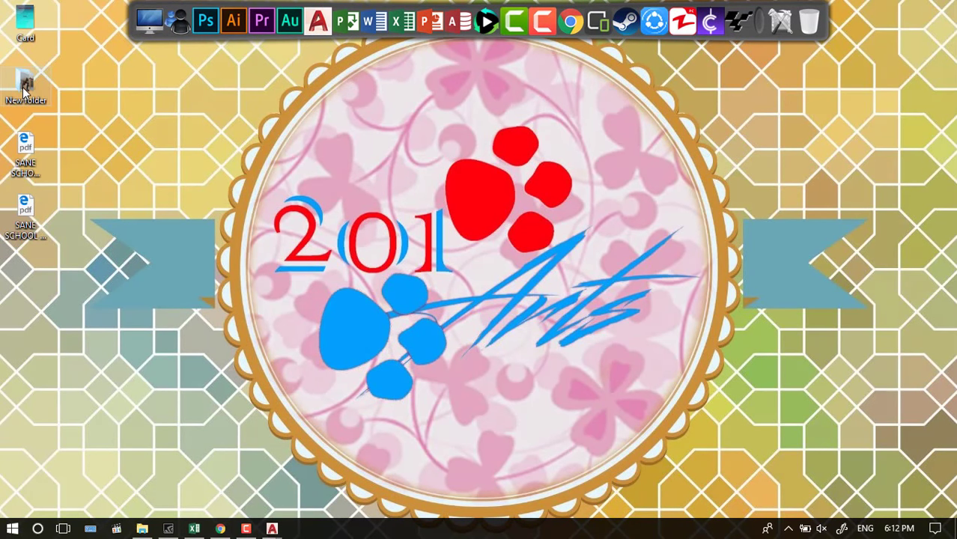
double_click(26, 24)
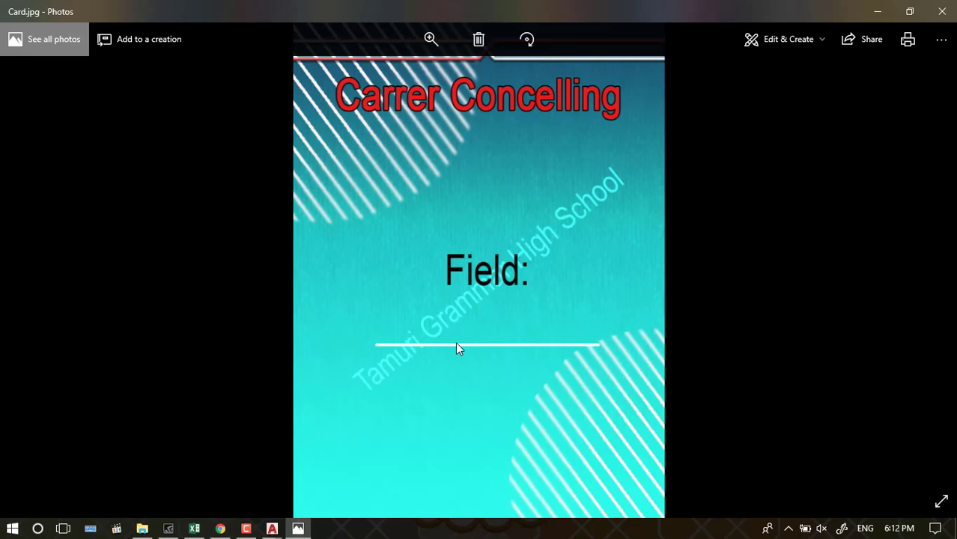
Minimize the Photos window showing Card.jpg to reveal the desktop icons
scroll(457, 344, "up", 2)
scroll(606, 254, "down", 2)
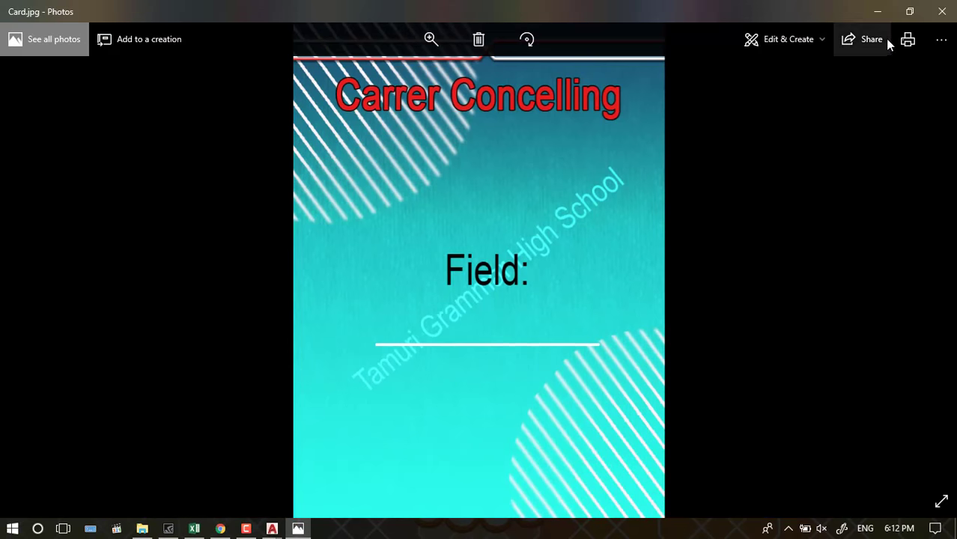
left_click(878, 13)
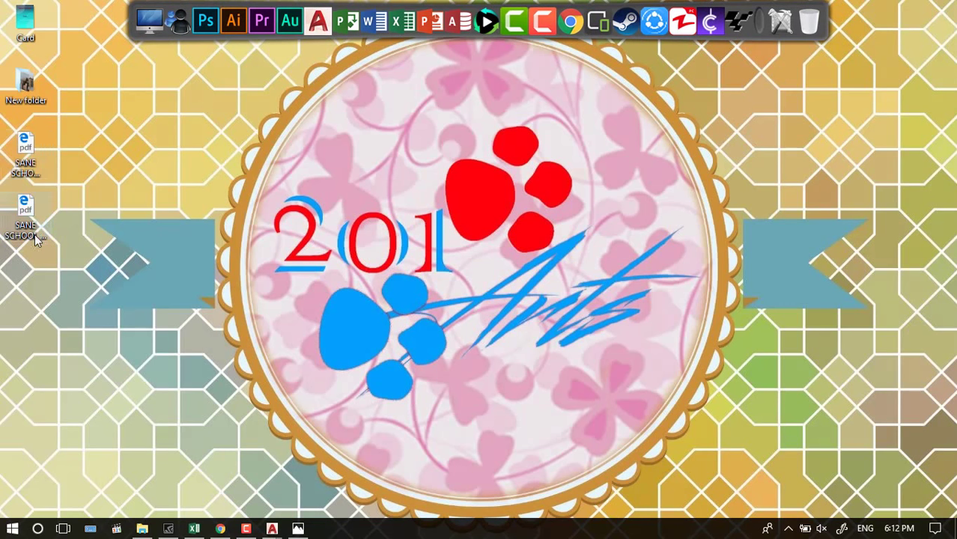
double_click(23, 153)
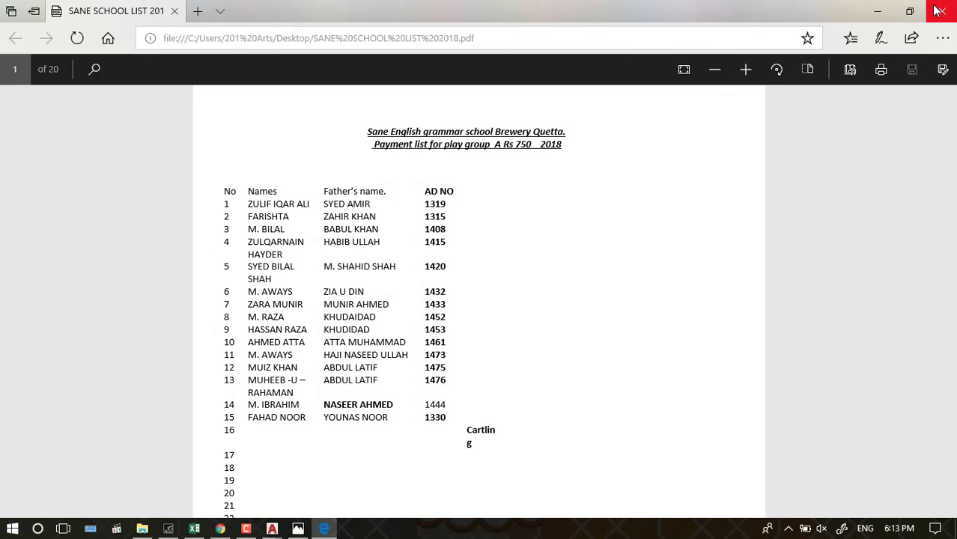
left_click(938, 10)
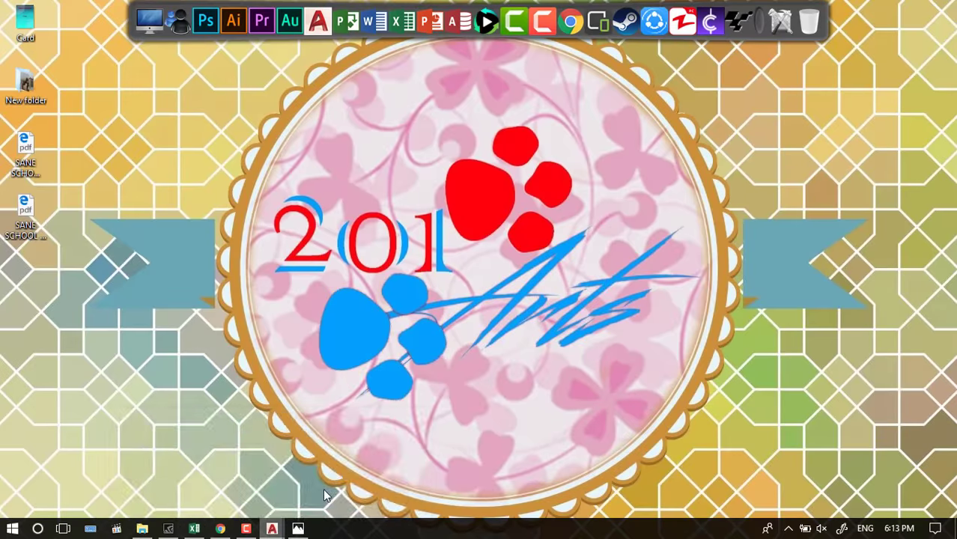
Cancel the pending OFFSET command and return to the School 222 drawing
key("Escape")
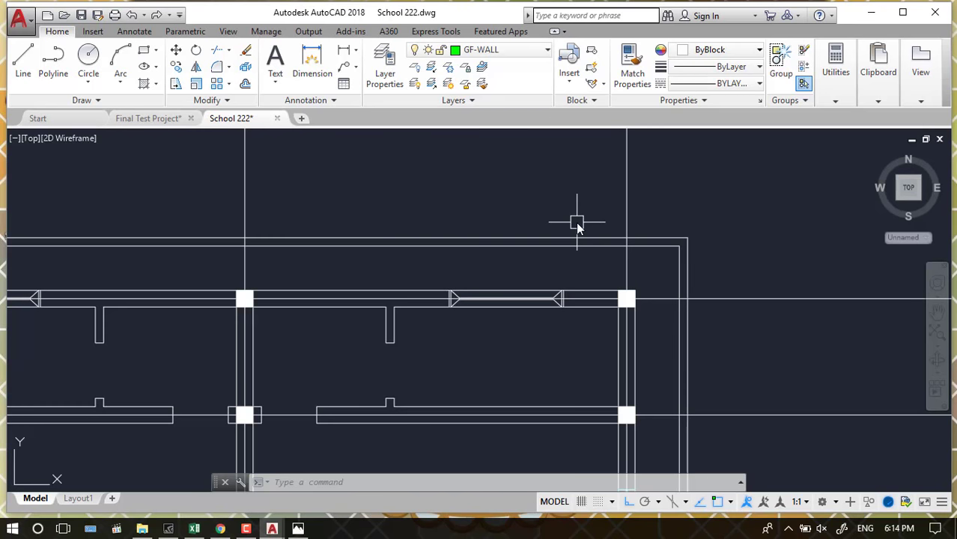
Maximize the AutoCAD window, then start an offset of 2 and cancel it
left_click(903, 15)
scroll(577, 268, "down", 2)
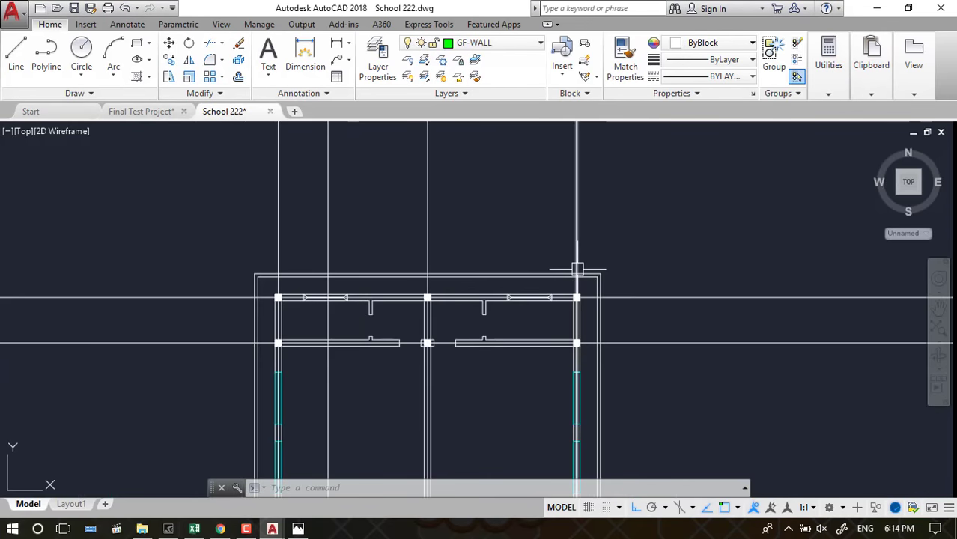
scroll(576, 268, "down", 3)
scroll(588, 239, "up", 3)
scroll(594, 272, "up", 2)
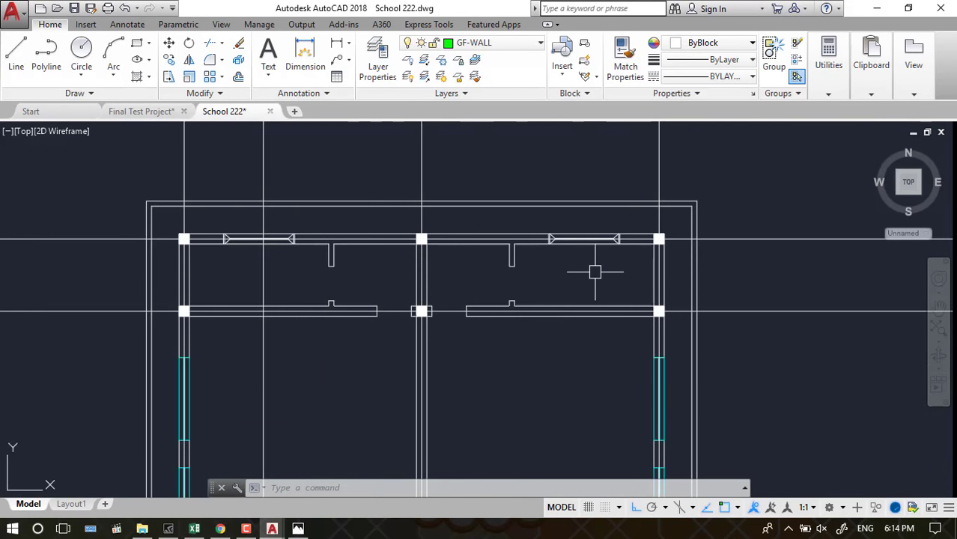
type("o")
key("Return")
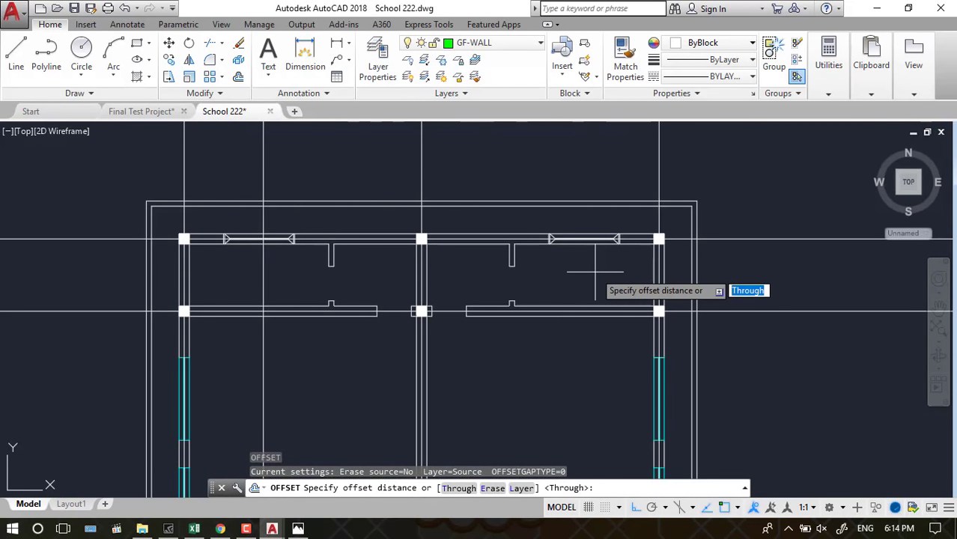
type("2")
key("Return")
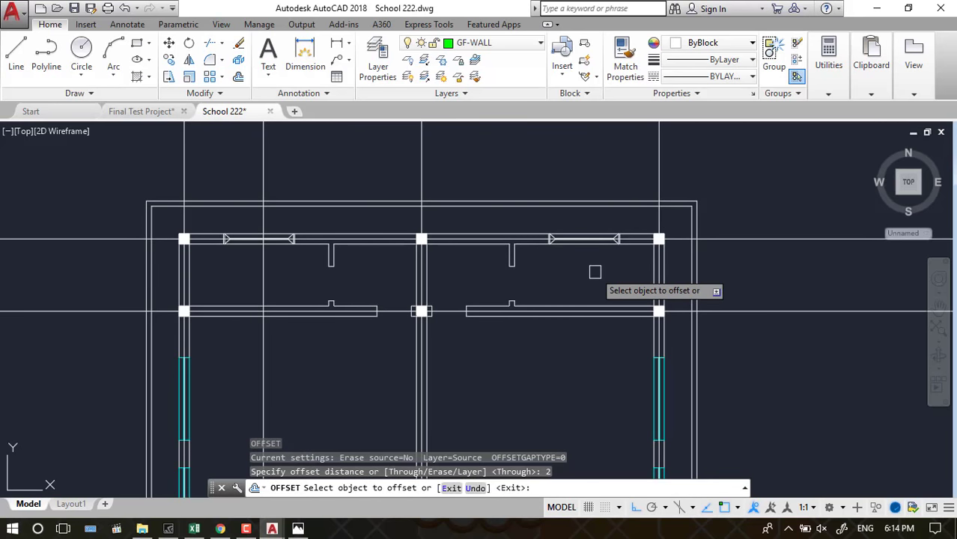
key("Escape")
key("Escape")
key("Escape")
Enter a stray 1 at the empty command prompt and clear it
scroll(598, 240, "up", 3)
scroll(597, 240, "down", 2)
scroll(598, 240, "down", 1)
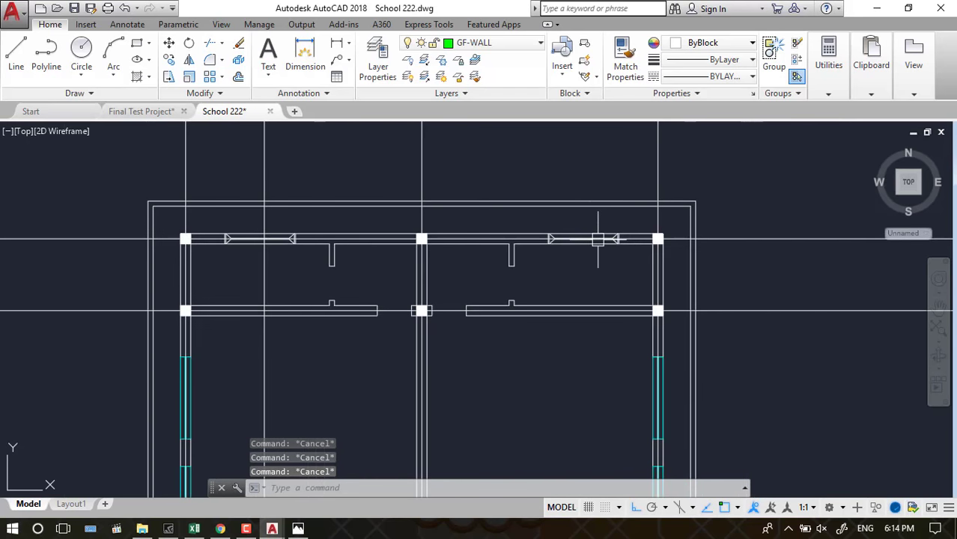
type("1")
key("Return")
scroll(592, 241, "up", 8)
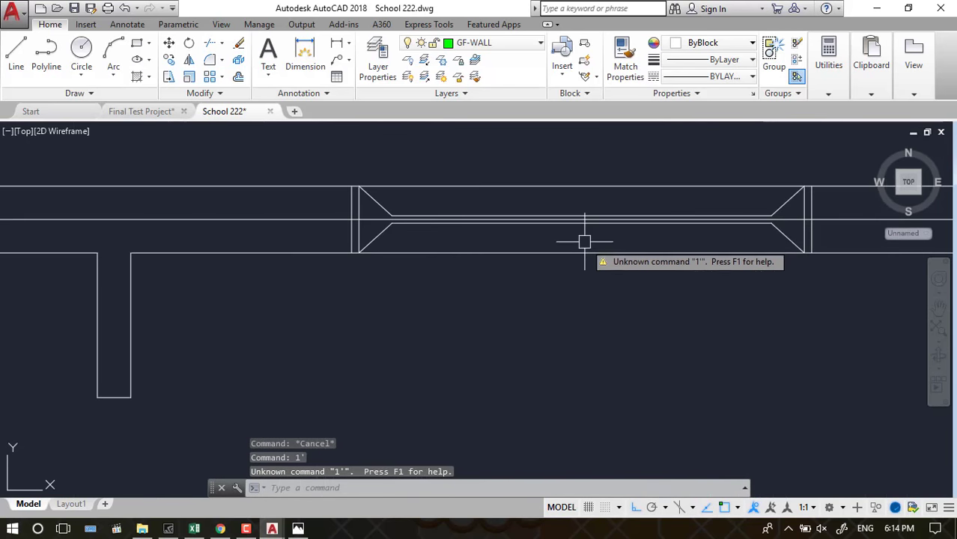
scroll(627, 295, "down", 4)
key("Escape")
Offset the wall line 1' above and below it, creating two new lines
type("o")
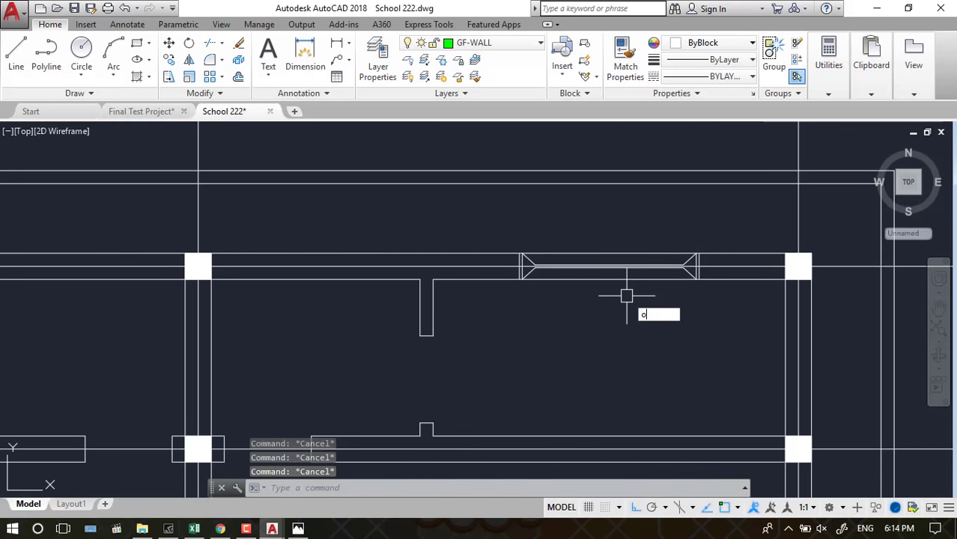
key("Return")
type("1'")
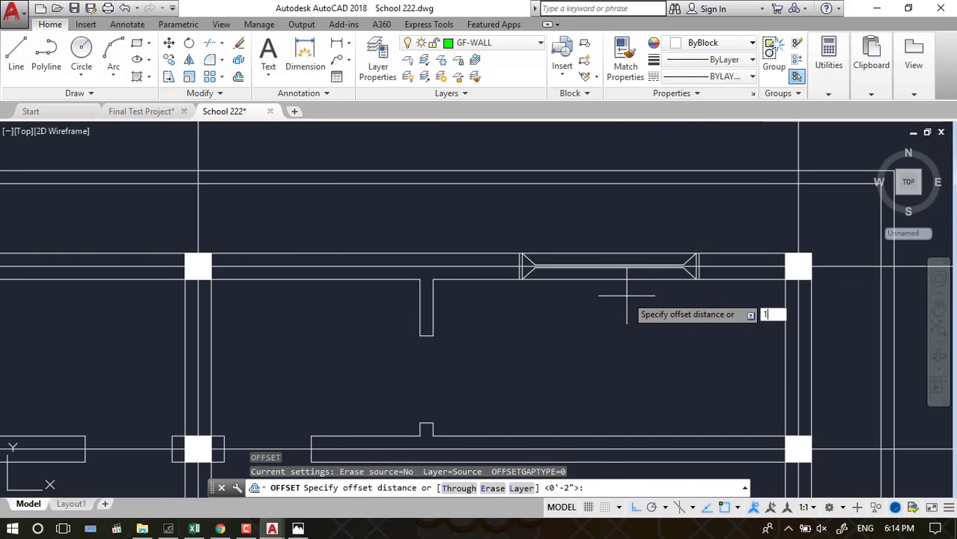
key("Return")
left_click(485, 266)
left_click(479, 225)
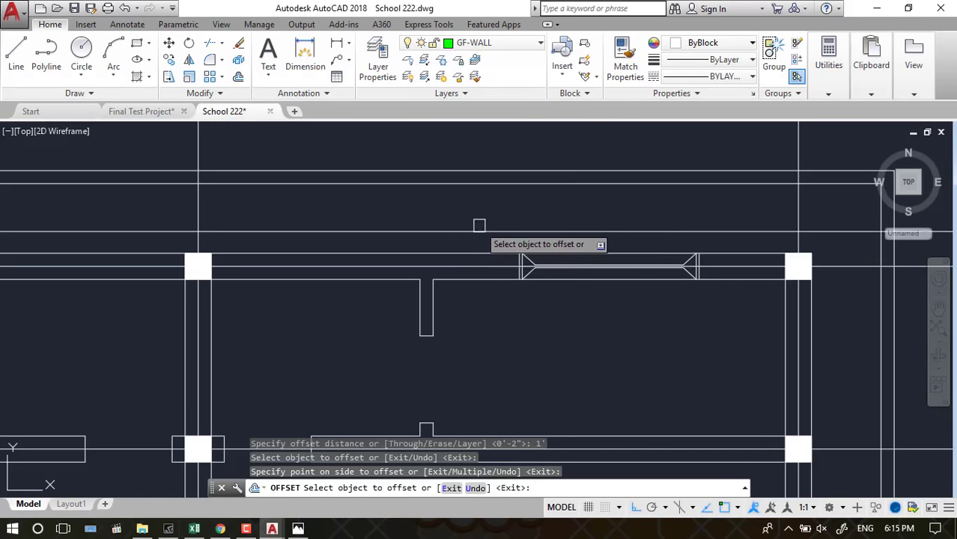
left_click(438, 266)
left_click(483, 325)
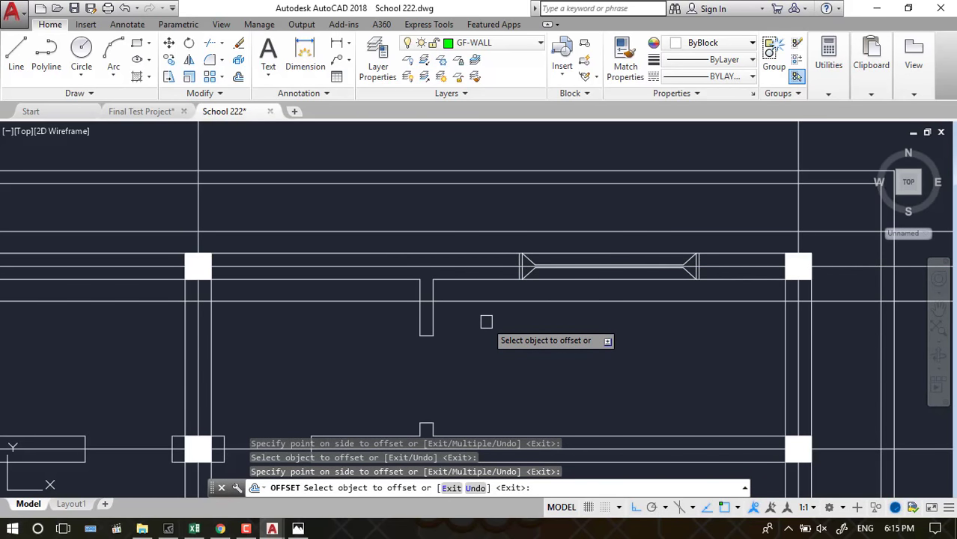
scroll(558, 292, "down", 2)
scroll(563, 284, "up", 4)
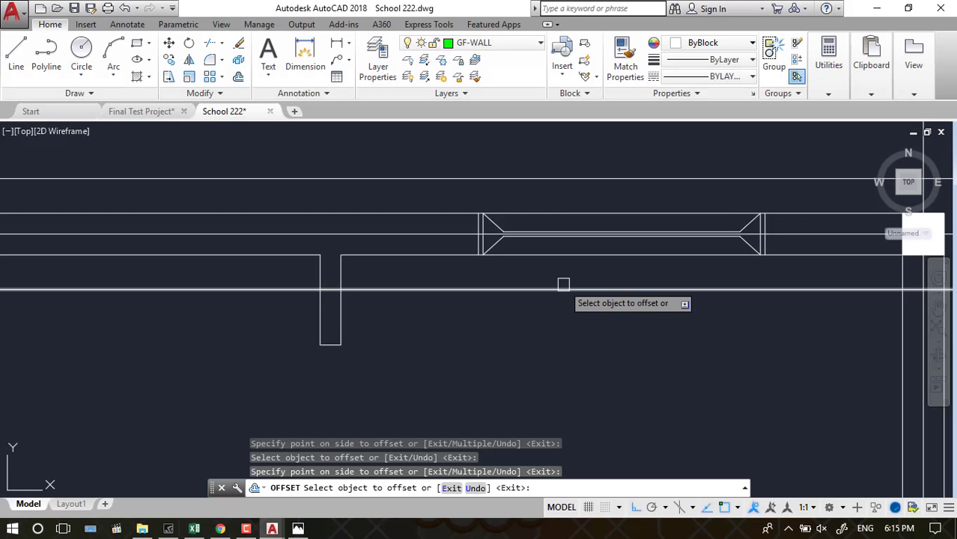
scroll(539, 289, "down", 5)
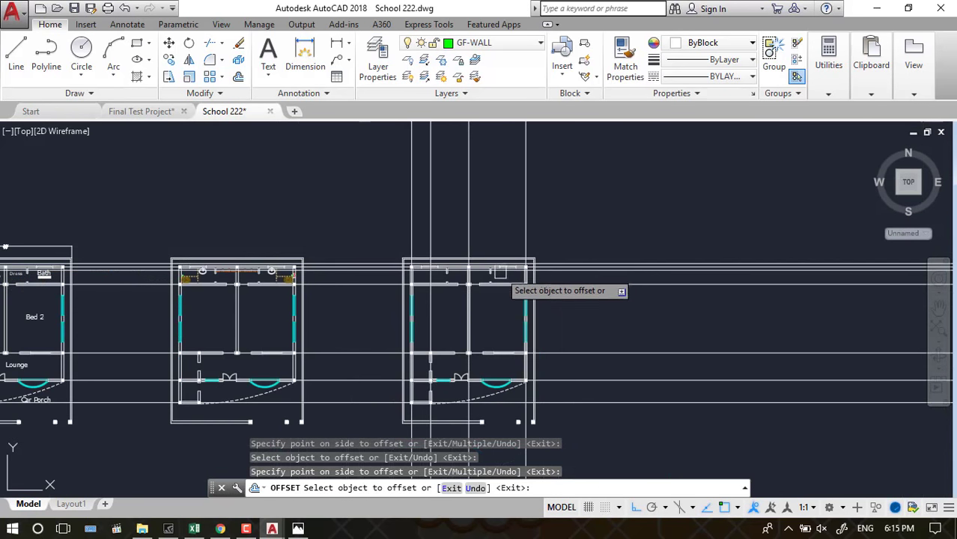
scroll(512, 281, "down", 5)
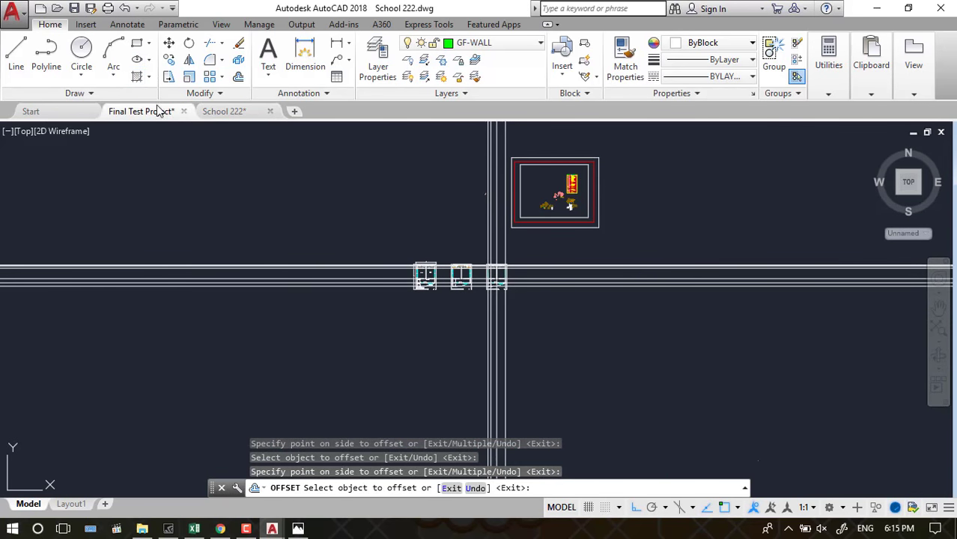
Switch to the Final Test Project drawing and zoom to its Section at A-A detail
left_click(142, 111)
scroll(534, 317, "up", 5)
scroll(534, 317, "up", 4)
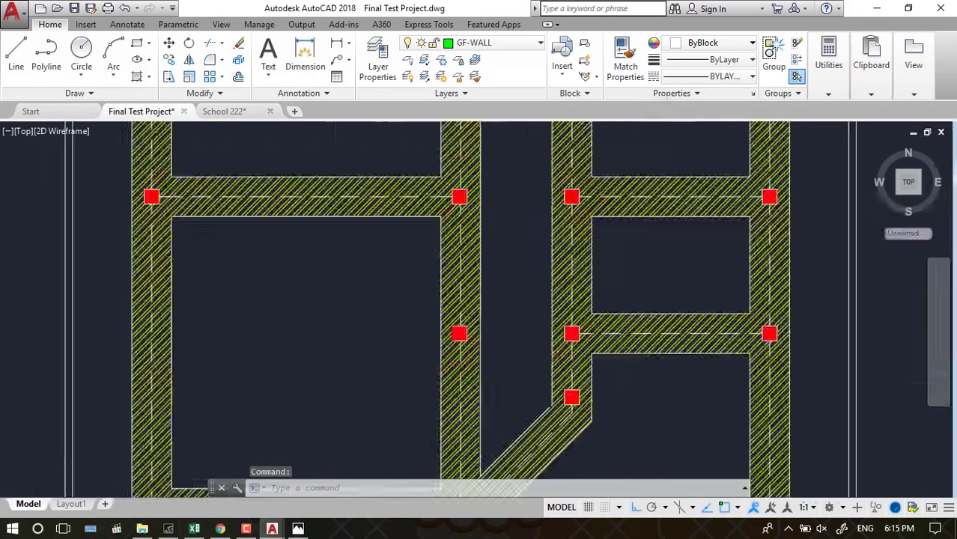
scroll(508, 263, "up", 4)
scroll(509, 263, "down", 4)
scroll(491, 268, "up", 2)
scroll(489, 271, "up", 2)
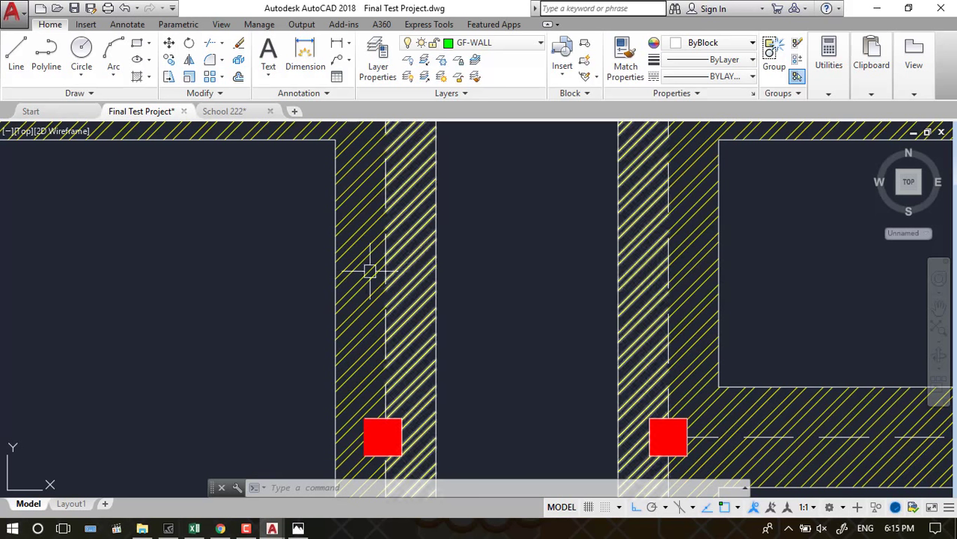
scroll(241, 272, "down", 3)
scroll(238, 270, "down", 3)
scroll(235, 268, "down", 3)
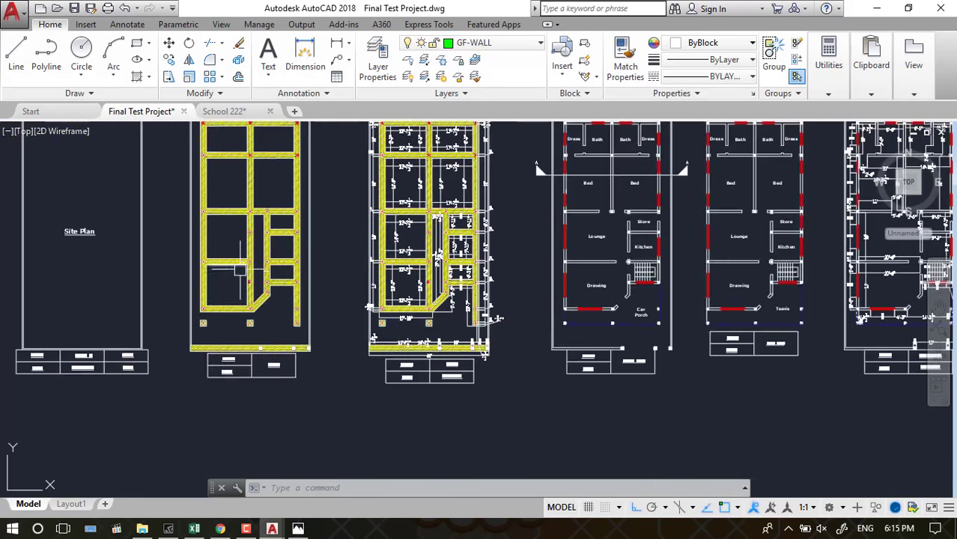
scroll(235, 267, "down", 2)
scroll(549, 277, "up", 6)
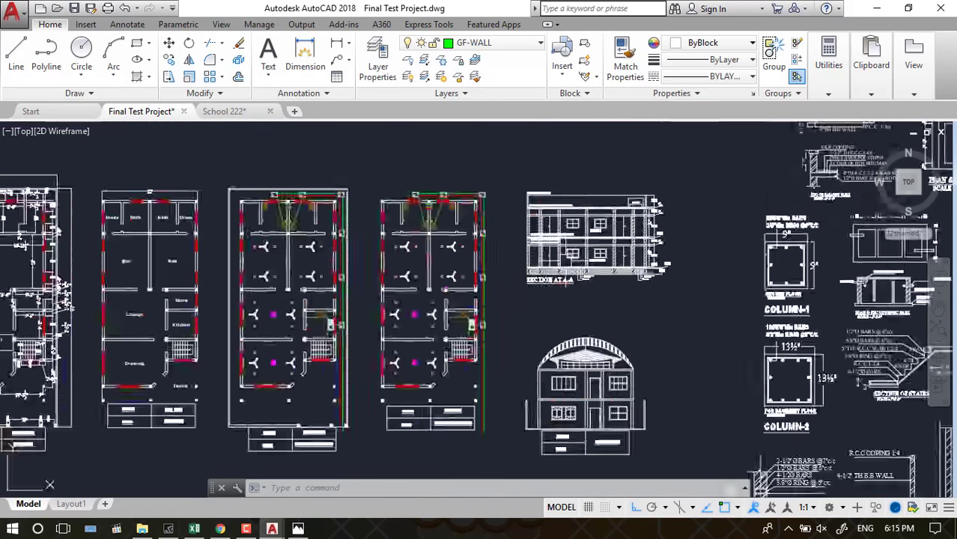
scroll(549, 277, "up", 8)
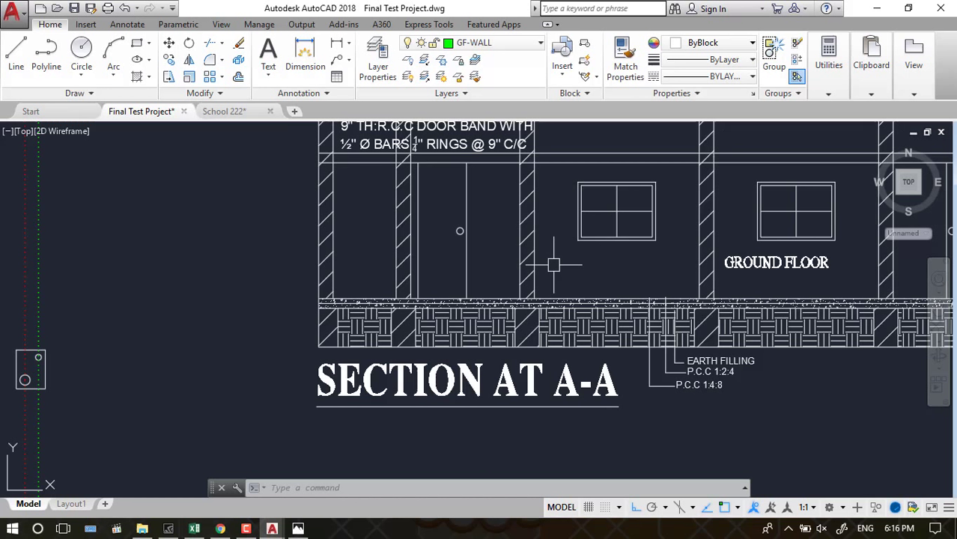
Open File Explorer and browse Local Disk (F:) into the Architecture Files folder
left_click(141, 528)
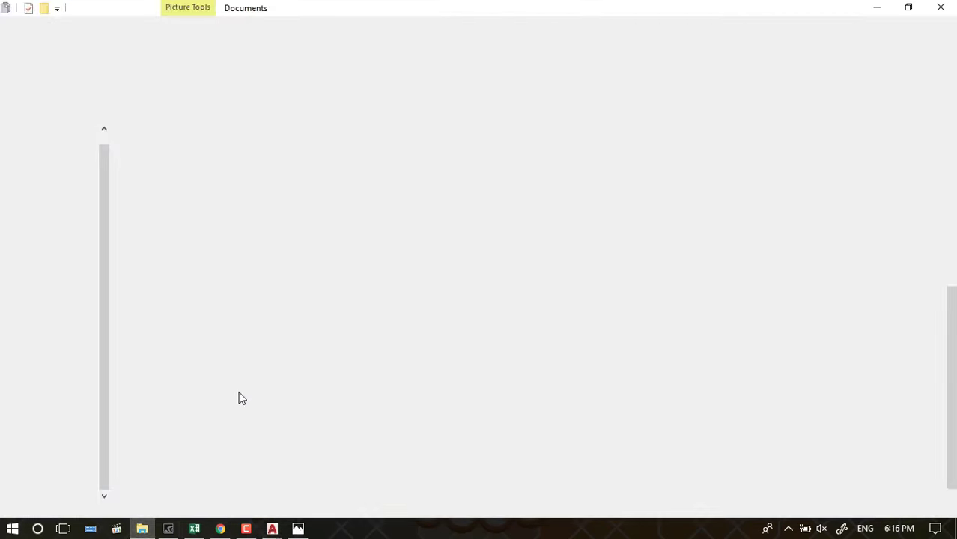
left_click(71, 449)
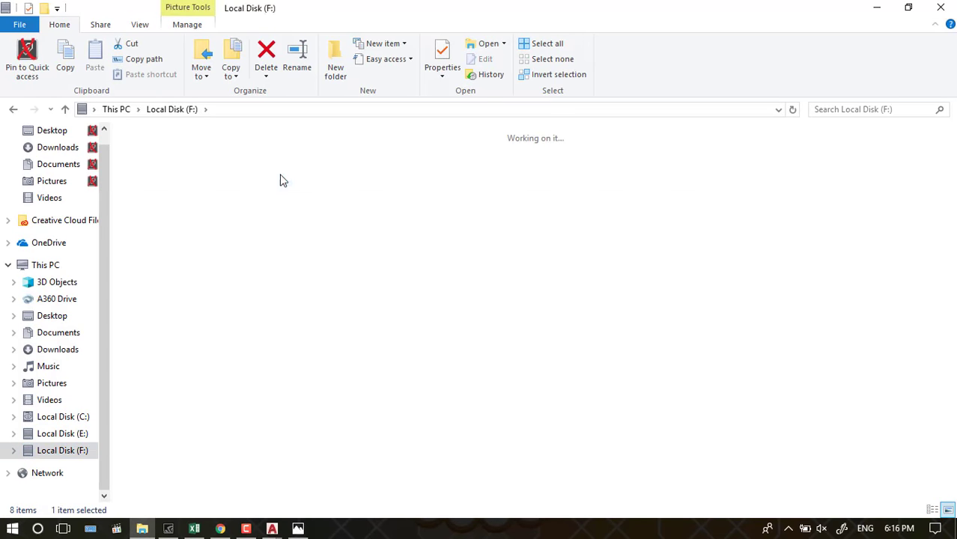
double_click(281, 180)
left_click(13, 109)
double_click(160, 167)
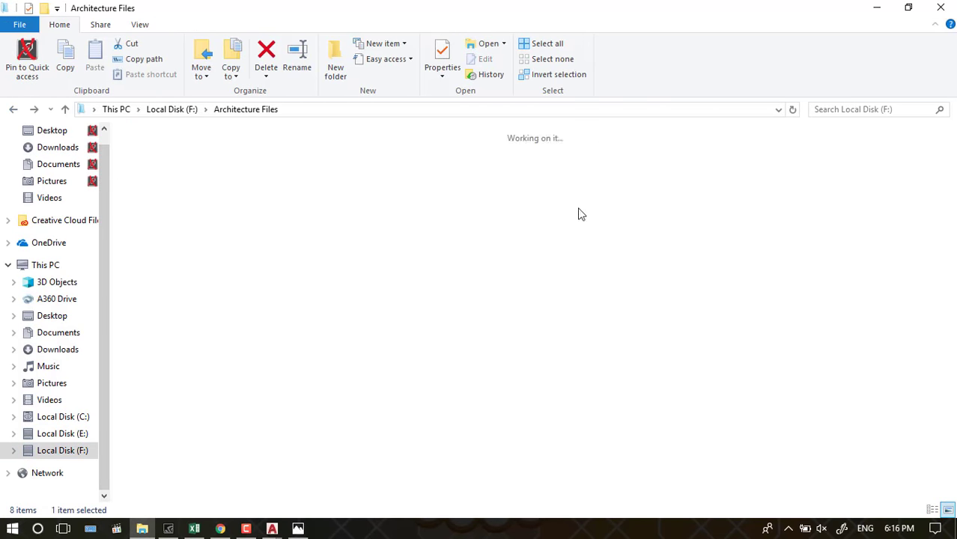
double_click(233, 178)
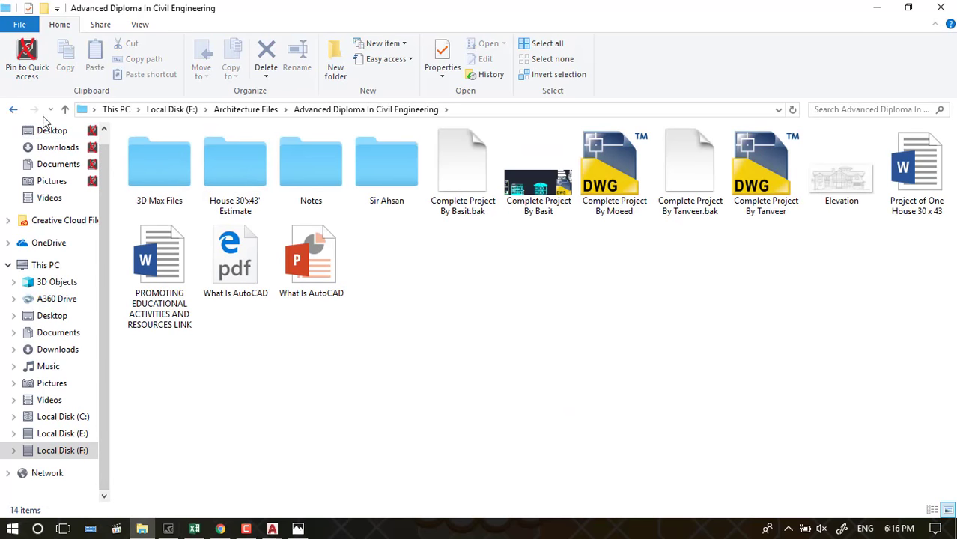
left_click(13, 110)
Open AutoCad History > Structure and view the IMG_06471 foundation photo
double_click(322, 161)
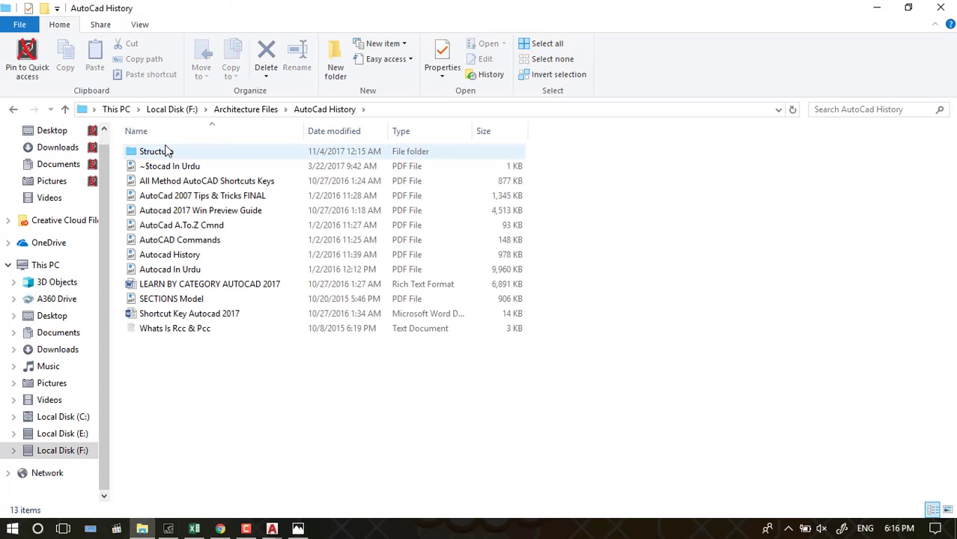
double_click(166, 151)
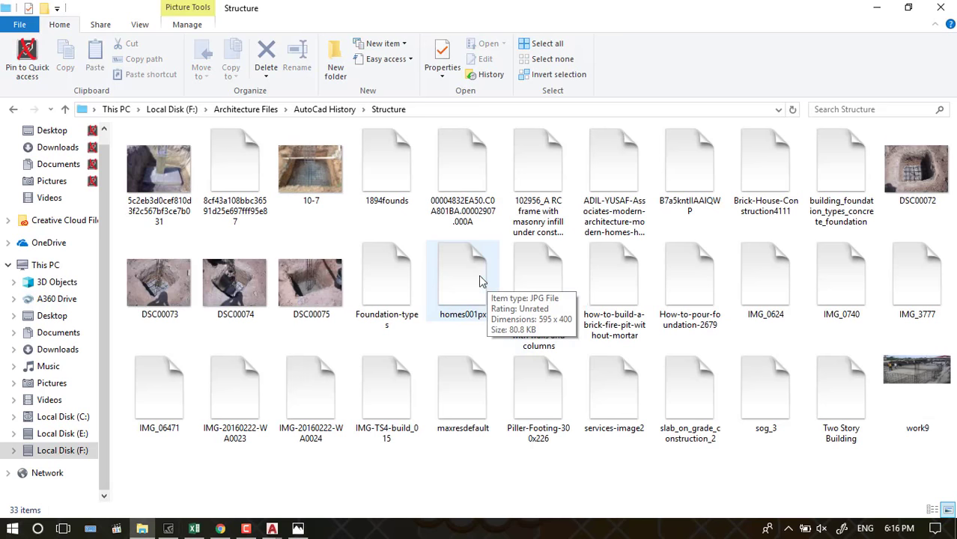
double_click(301, 291)
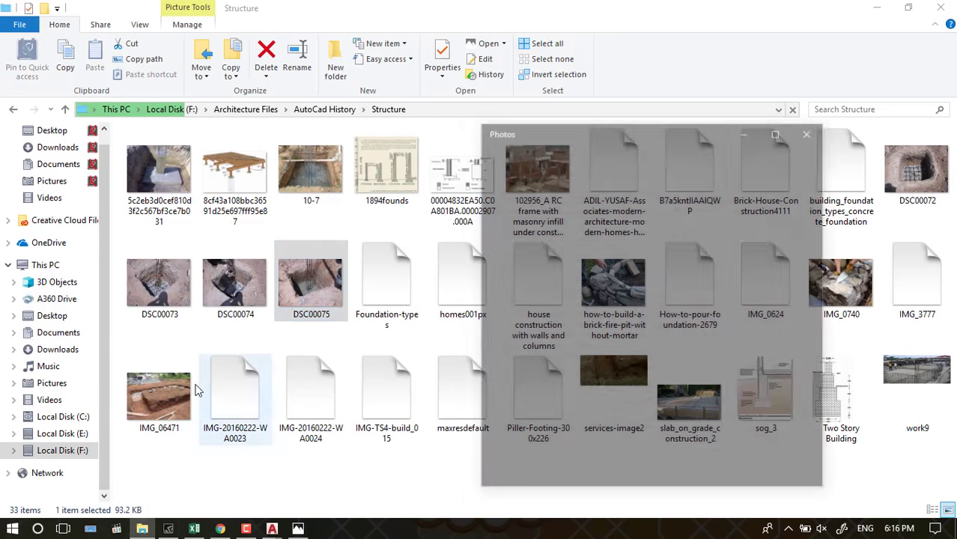
double_click(159, 396)
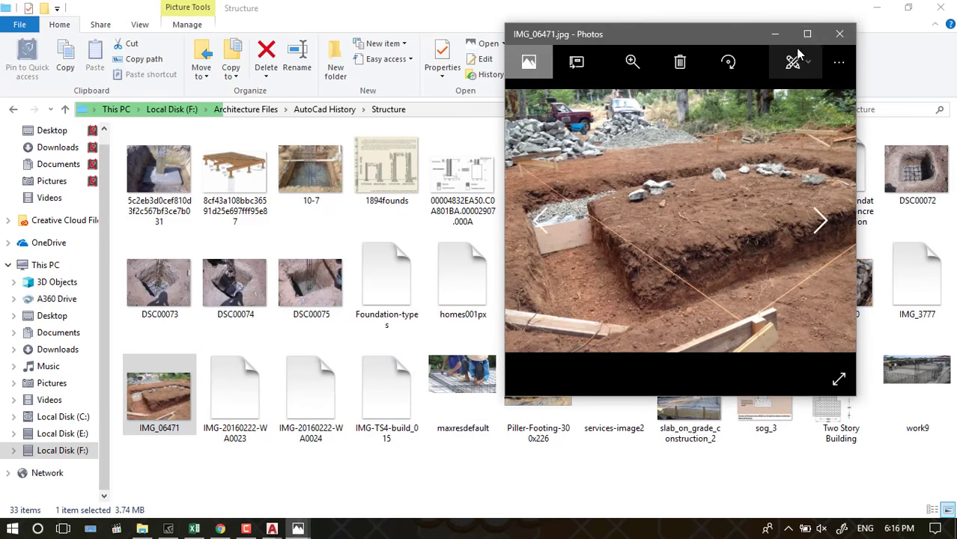
Maximize the IMG_06471 photo, then return to the Final Test Project drawing in AutoCAD
left_click(807, 33)
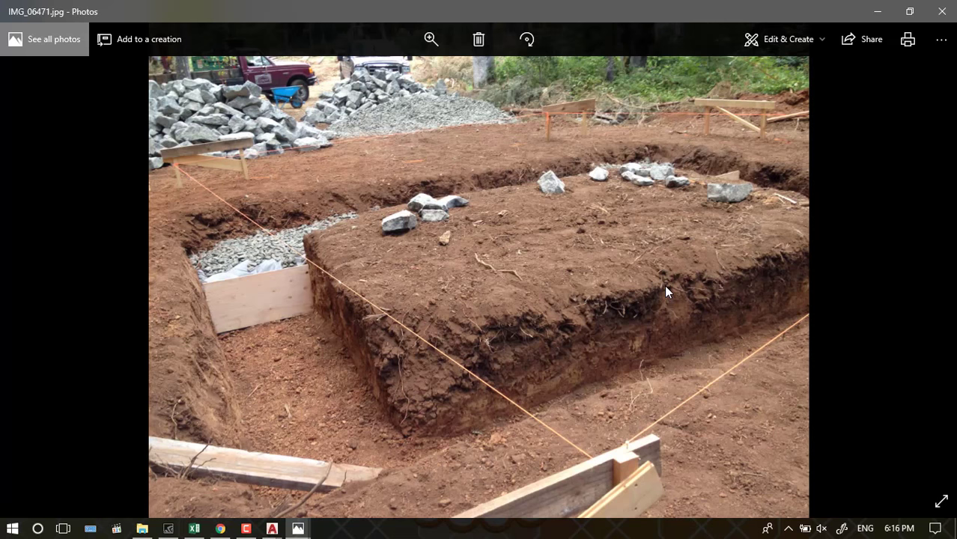
left_click(272, 528)
left_click(267, 451)
scroll(498, 349, "down", 2)
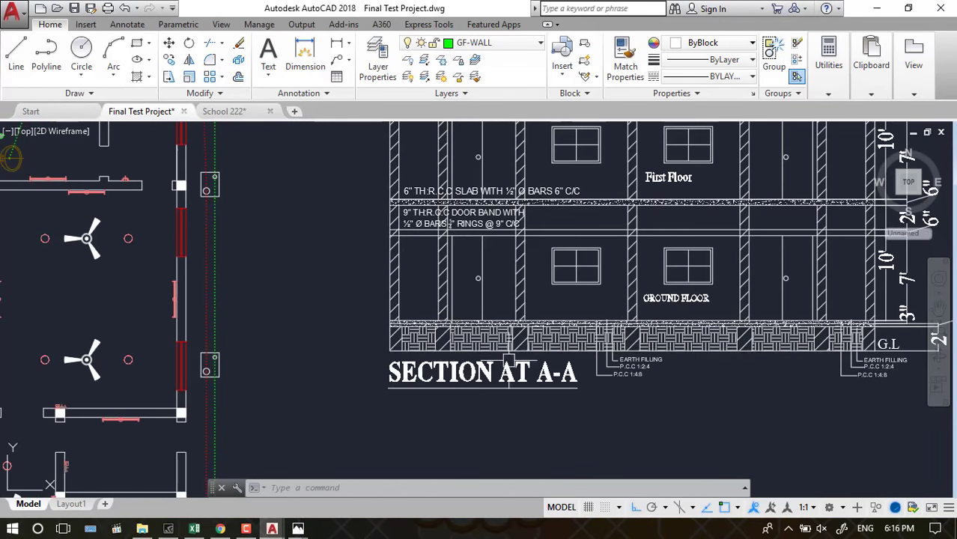
scroll(526, 378, "down", 3)
scroll(645, 375, "up", 5)
scroll(842, 458, "down", 1)
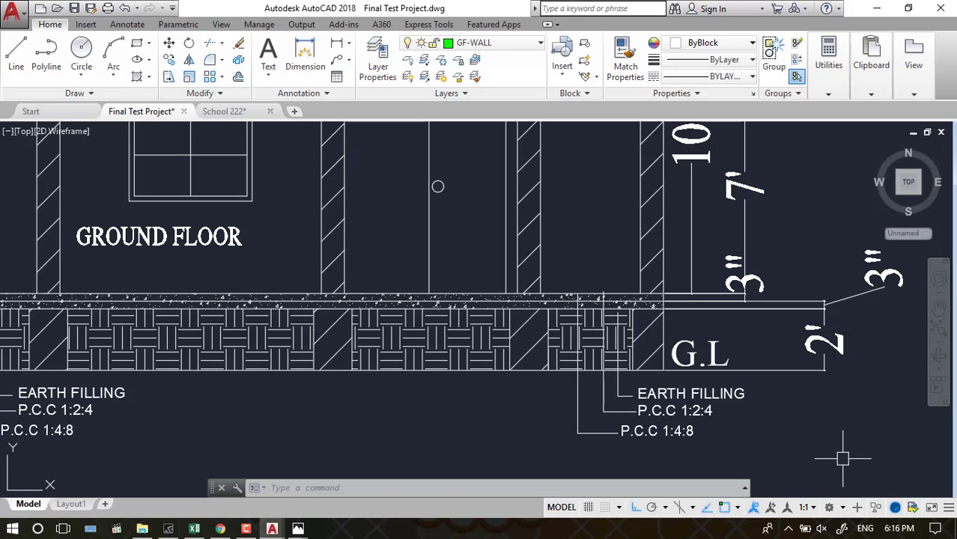
scroll(842, 458, "down", 3)
scroll(303, 410, "up", 3)
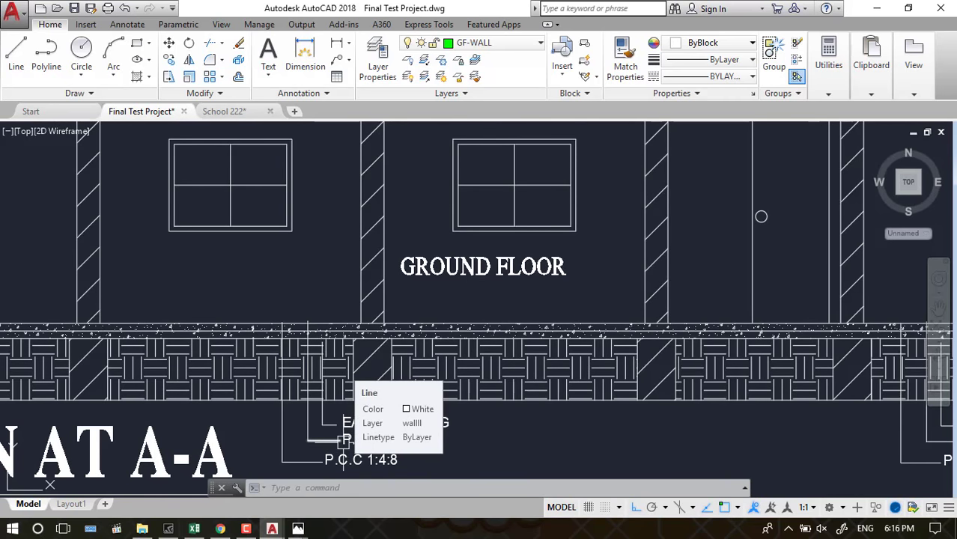
scroll(342, 442, "down", 2)
scroll(342, 438, "down", 3)
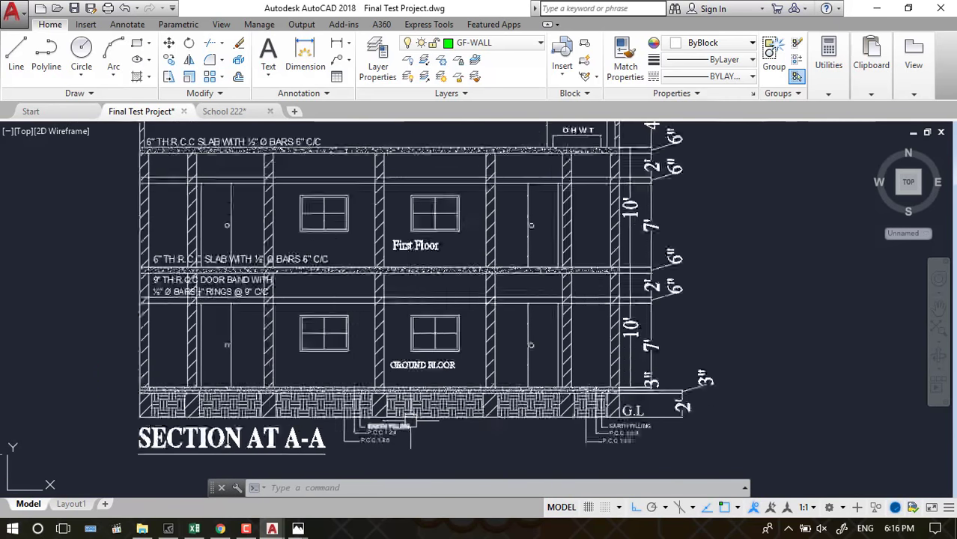
scroll(342, 438, "down", 3)
scroll(269, 404, "up", 5)
scroll(187, 386, "down", 1)
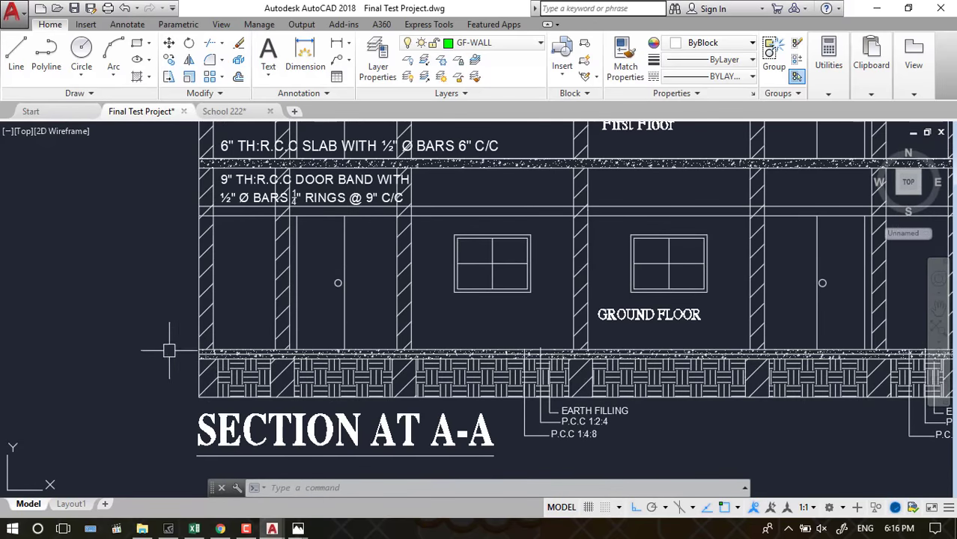
mouse_move(169, 340)
left_mouse_down()
mouse_move(200, 347)
mouse_move(12, 372)
left_mouse_up()
scroll(250, 342, "up", 2)
scroll(15, 359, "down", 4)
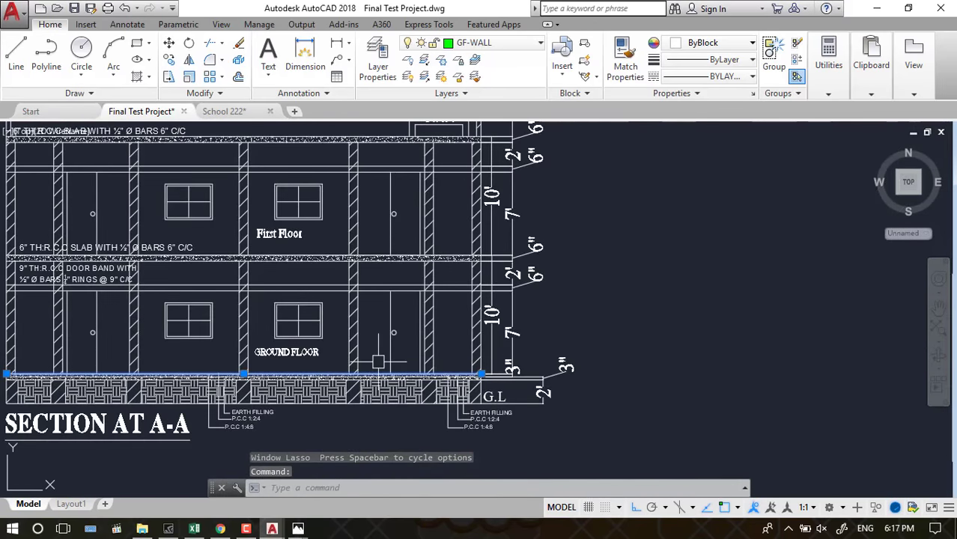
scroll(599, 351, "down", 1)
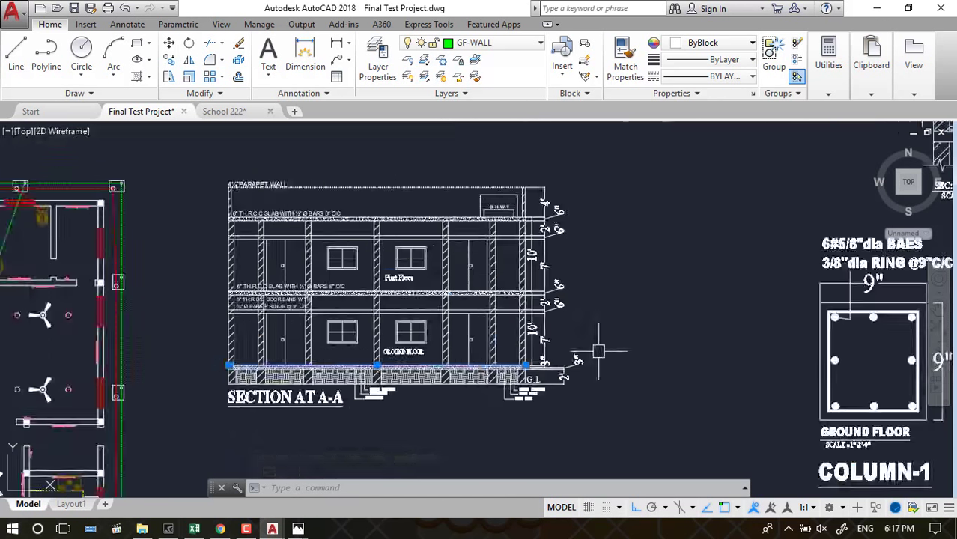
scroll(438, 340, "up", 3)
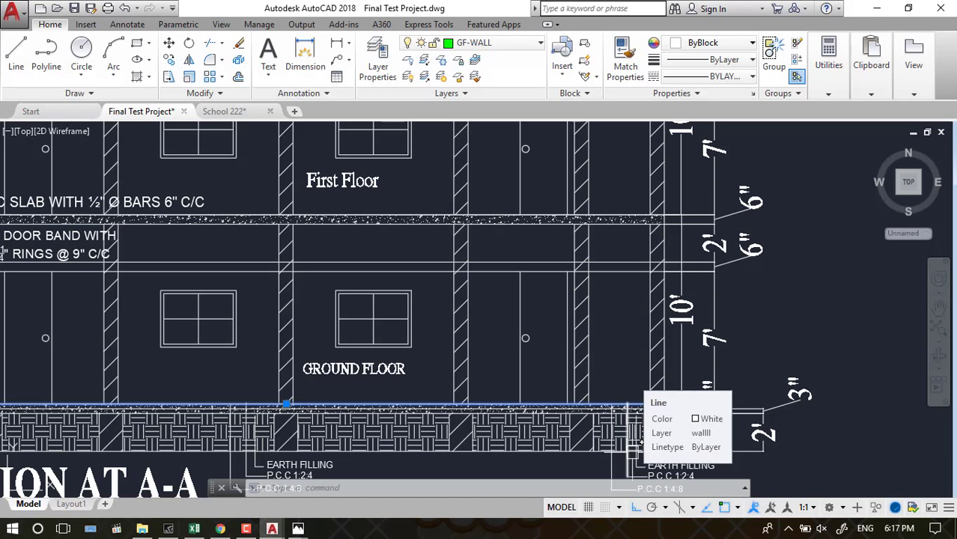
scroll(640, 445, "down", 2)
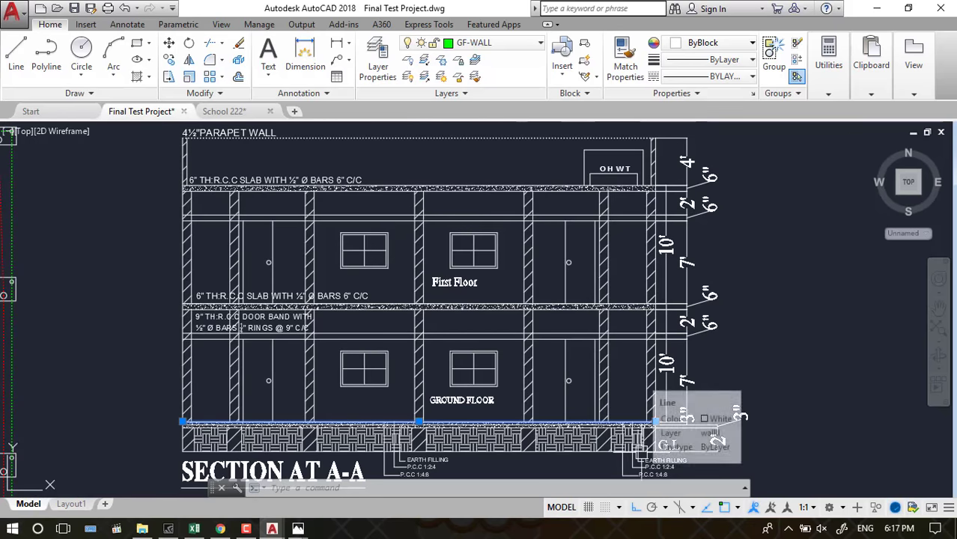
scroll(640, 434, "up", 3)
scroll(636, 337, "down", 3)
scroll(639, 382, "up", 6)
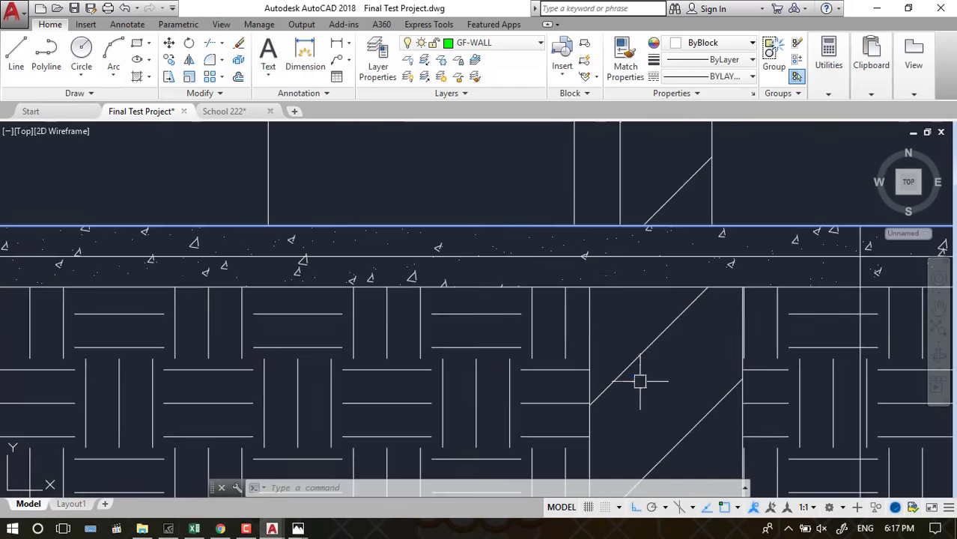
scroll(637, 359, "down", 3)
scroll(629, 365, "down", 1)
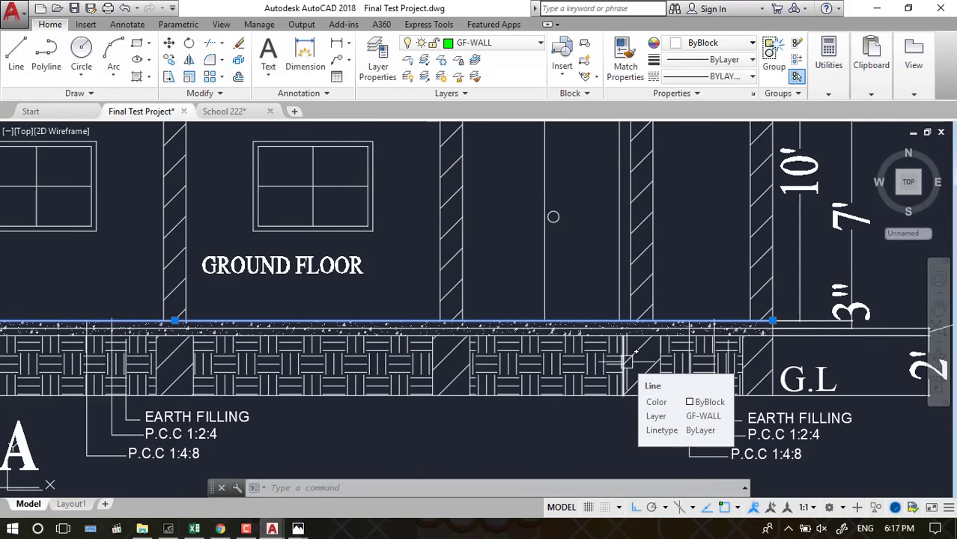
scroll(636, 350, "down", 2)
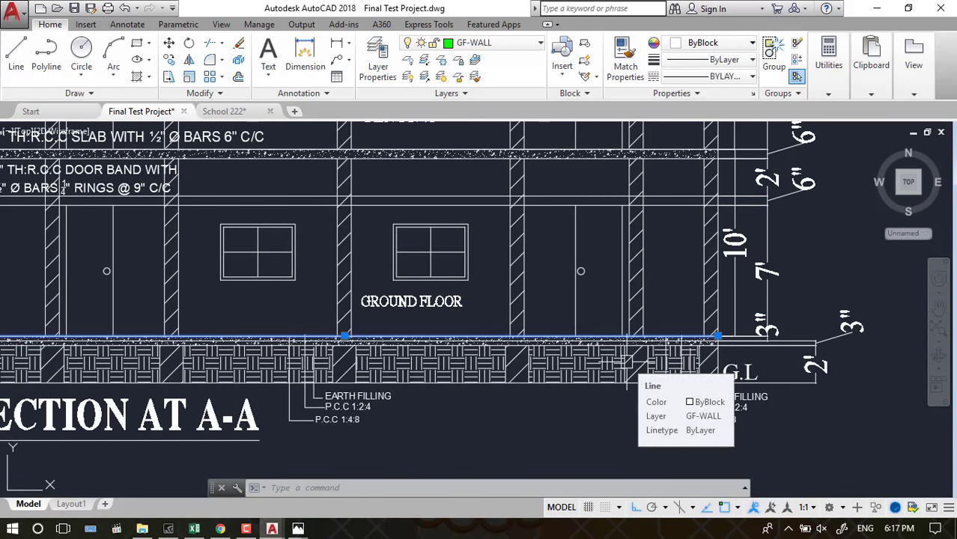
scroll(626, 360, "down", 4)
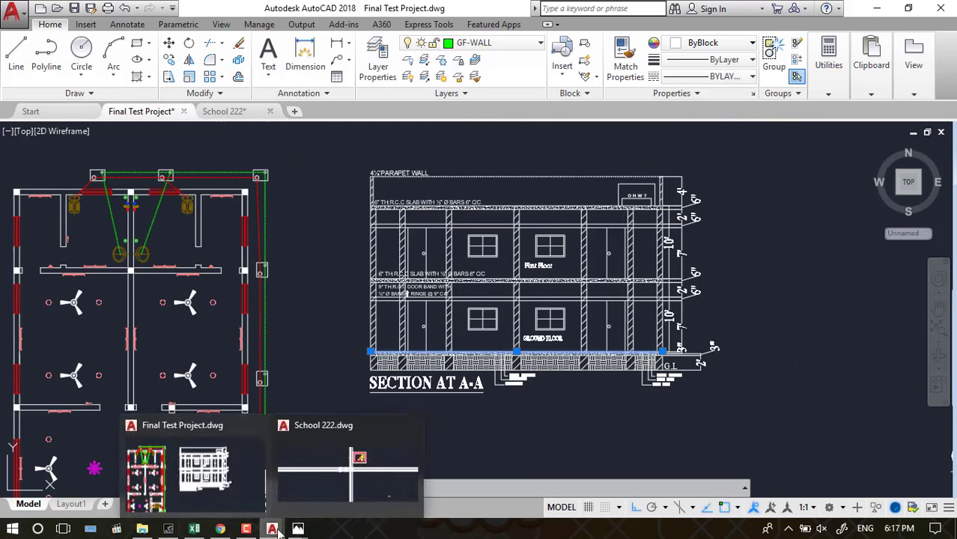
Bring up the foundation photos, browse back through them, and zoom into the brick wall photo
mouse_move(298, 529)
left_click(430, 465)
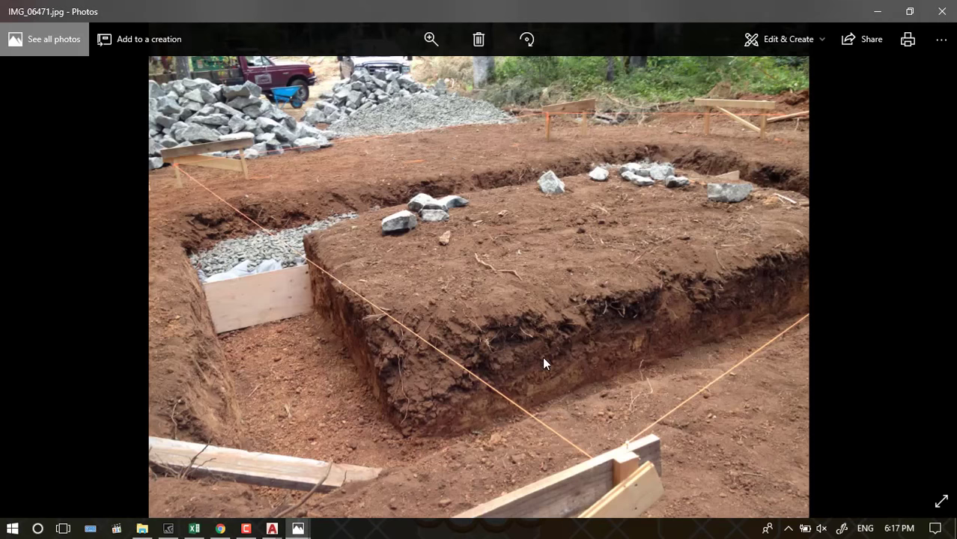
left_click(36, 288)
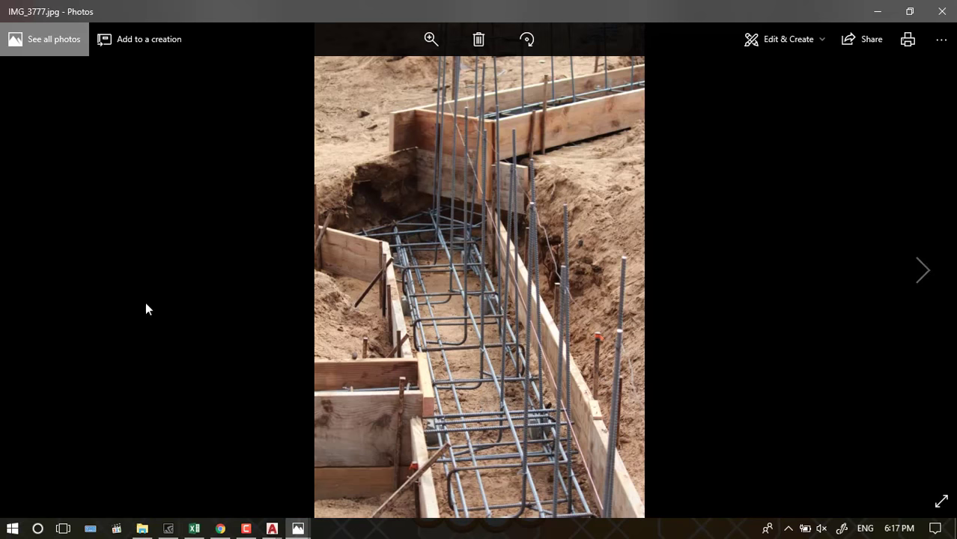
key("Left")
key("Left")
key("Left")
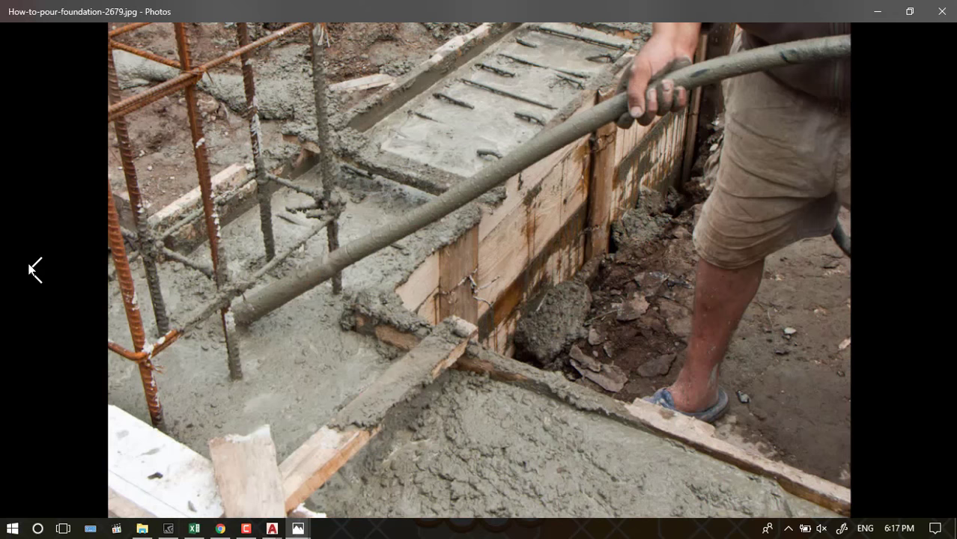
left_click(934, 256)
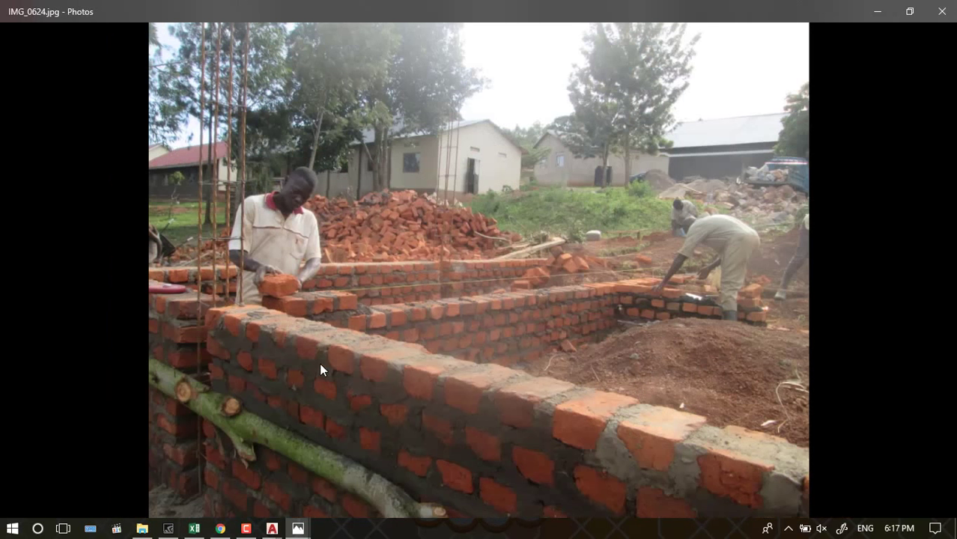
scroll(330, 350, "up", 3)
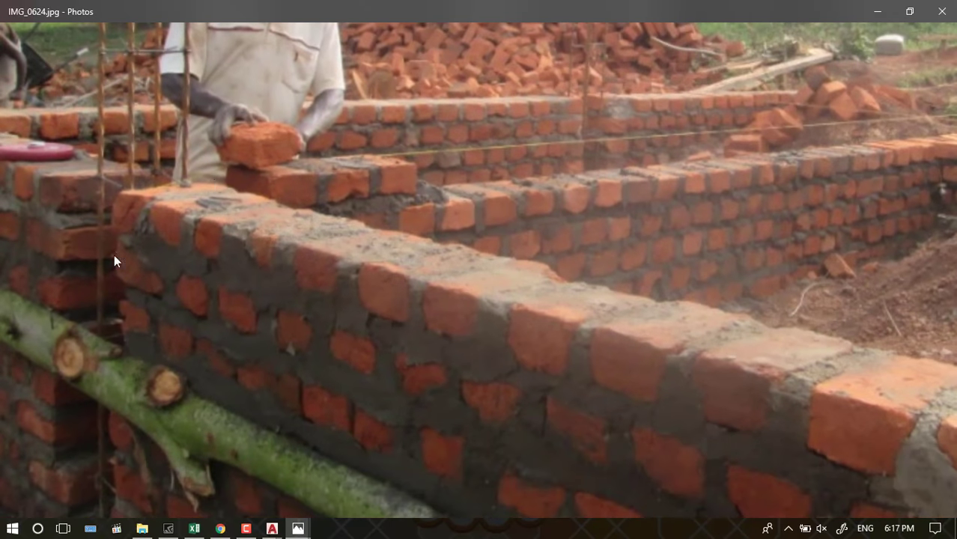
left_click_drag(139, 168, 170, 93)
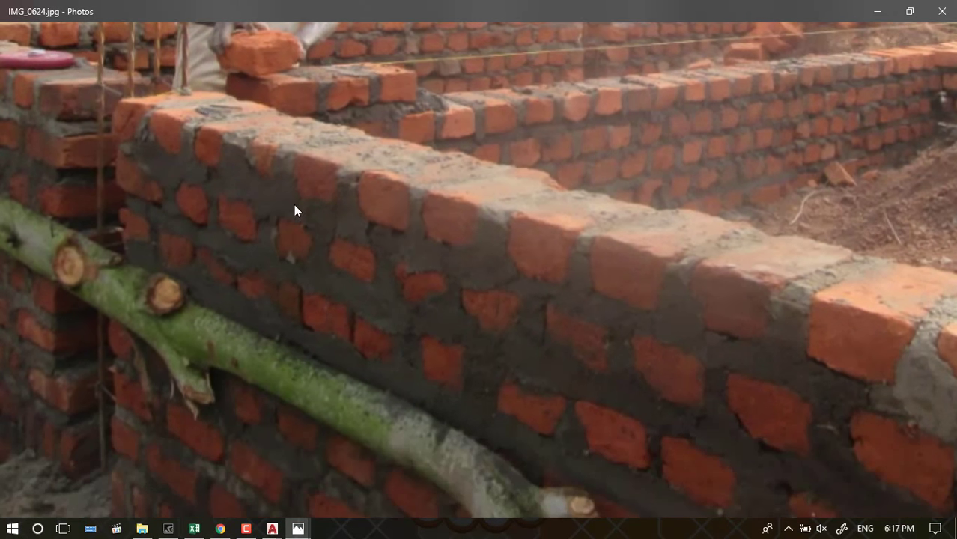
scroll(567, 220, "down", 3)
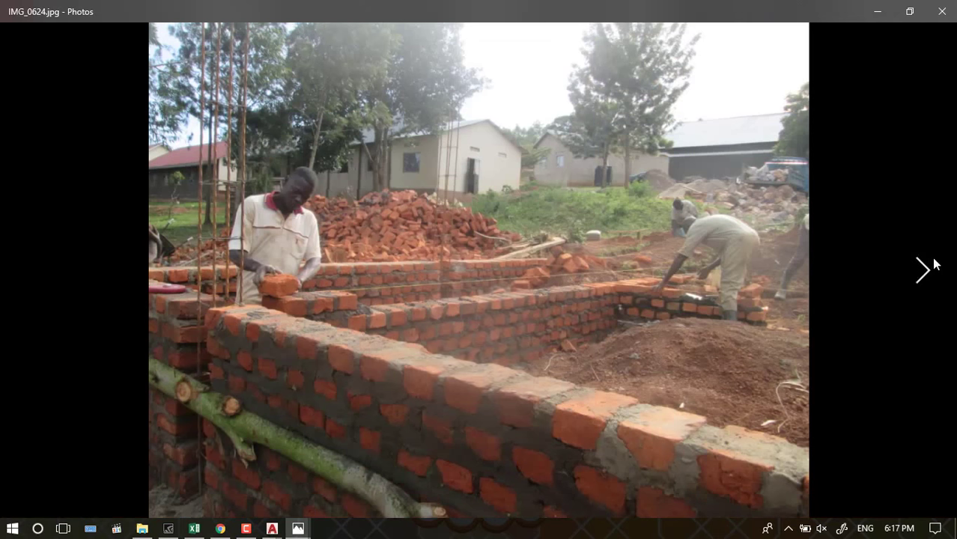
Page through the reference photos, ending on the Two Story Building.gif footing section
left_click(936, 265)
left_click(935, 268)
left_click(936, 268)
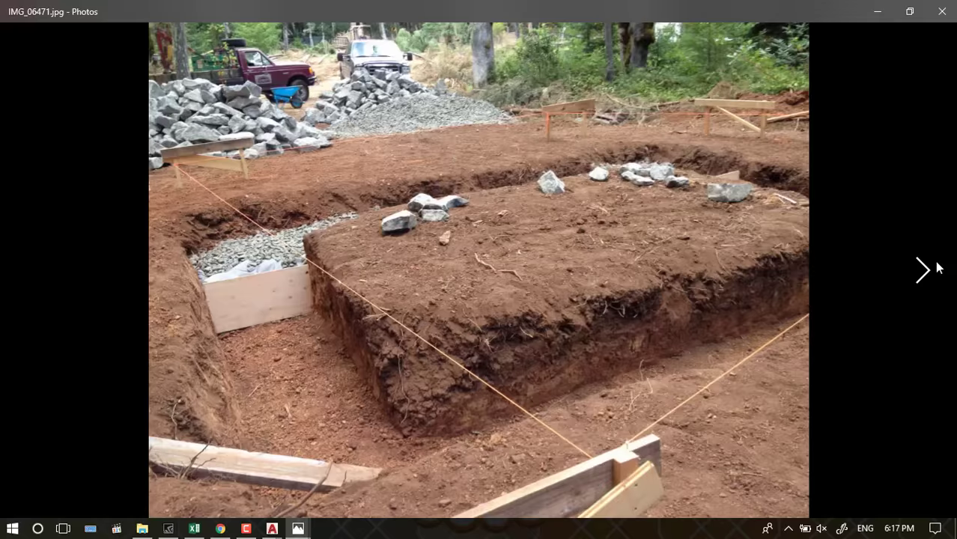
left_click(936, 268)
left_click(936, 268)
left_click(935, 268)
left_click(936, 268)
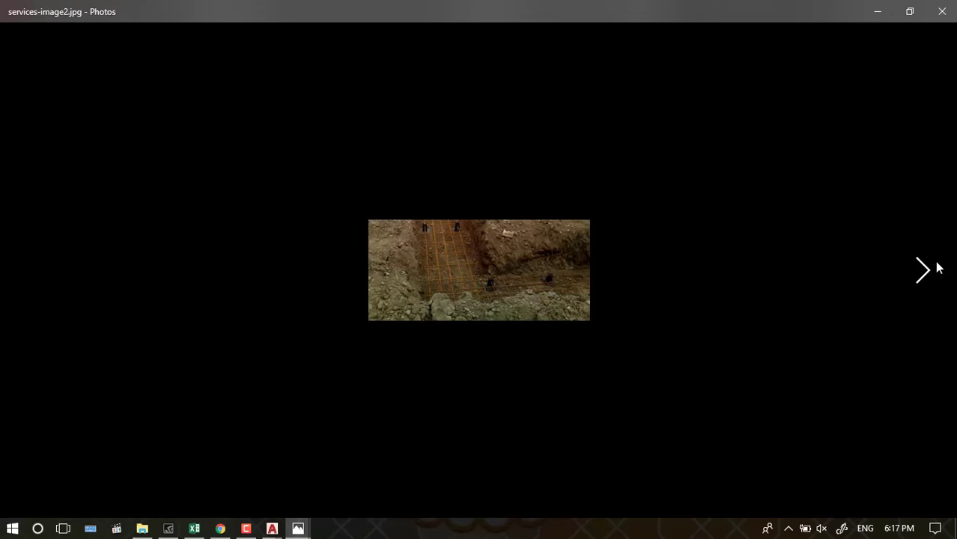
left_click(936, 268)
left_click(36, 293)
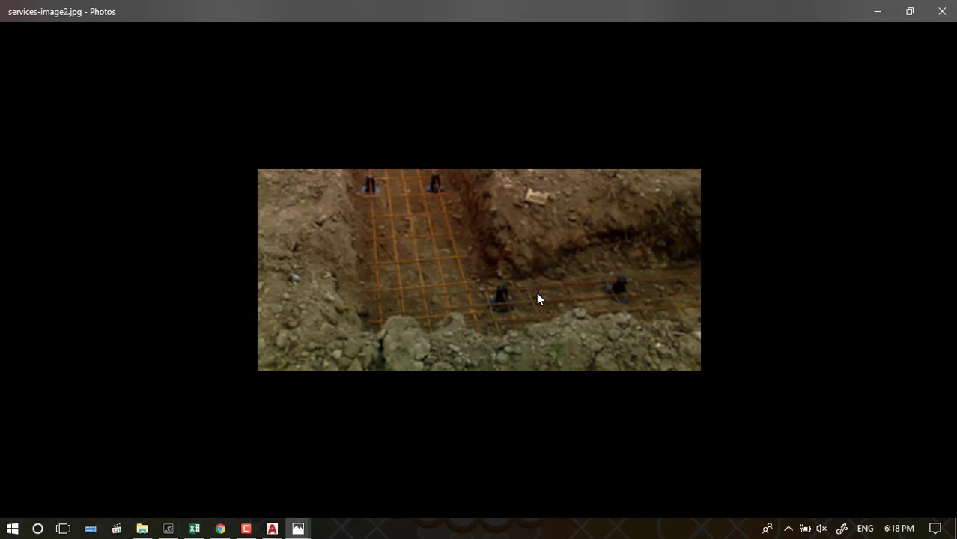
left_click(922, 269)
left_click(923, 271)
left_click(922, 271)
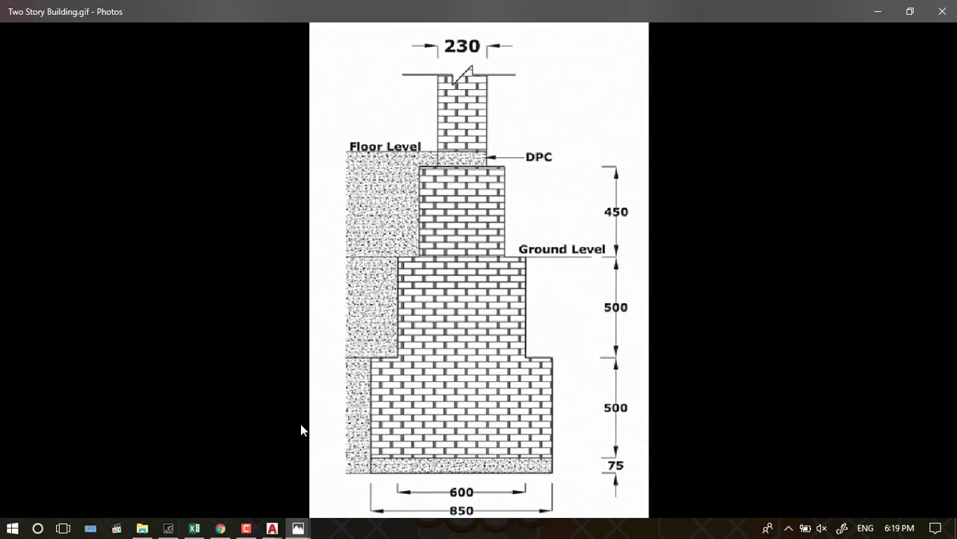
Close the Two Story Building.gif foundation image in Photos to return to AutoCAD
left_click(941, 10)
scroll(632, 314, "down", 5)
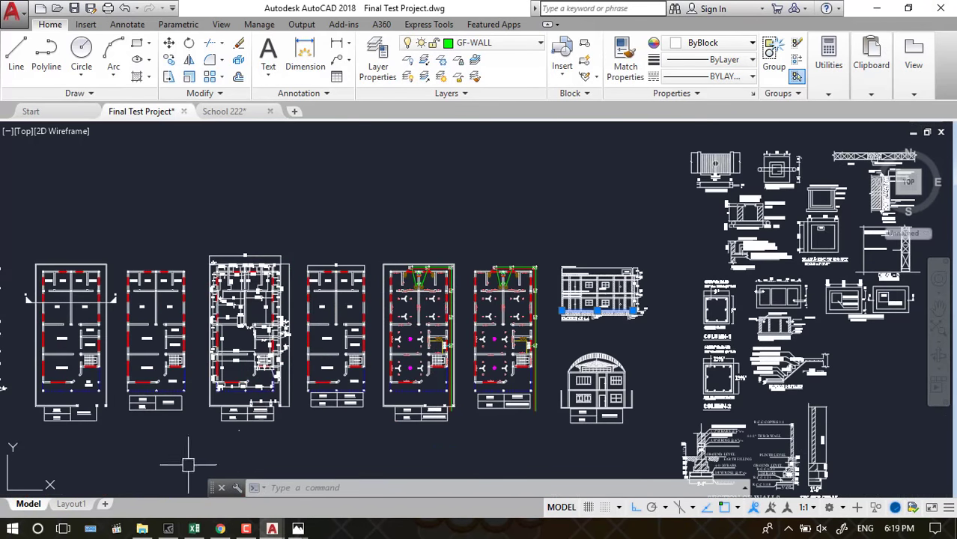
Switch to the School 222.dwg drawing and clear any running command
left_click(211, 114)
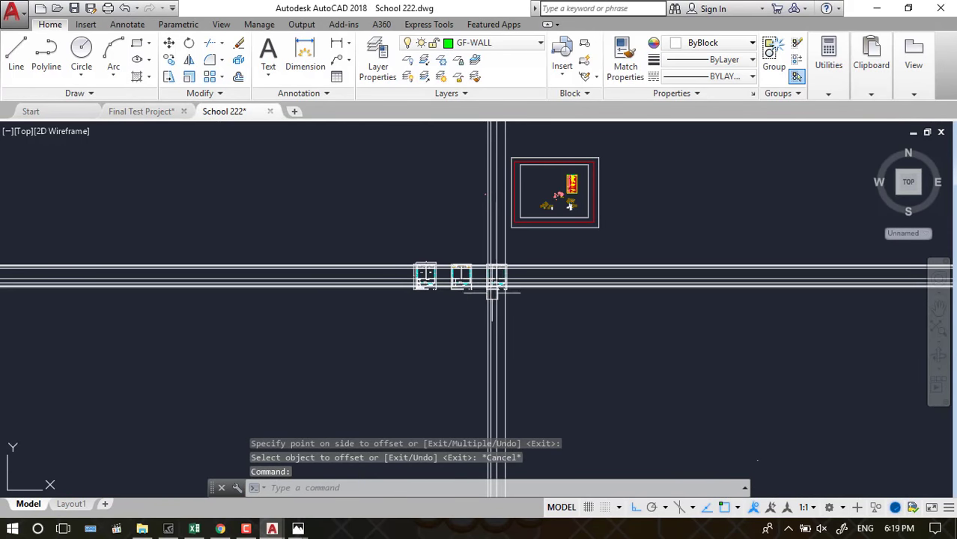
scroll(487, 285, "up", 3)
scroll(479, 277, "up", 2)
scroll(480, 248, "down", 3)
scroll(479, 214, "up", 6)
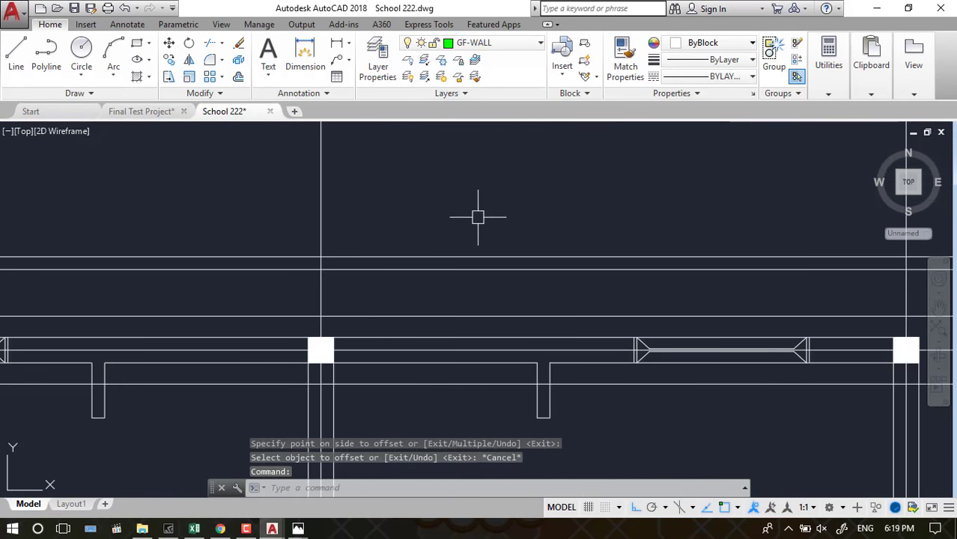
scroll(591, 280, "down", 2)
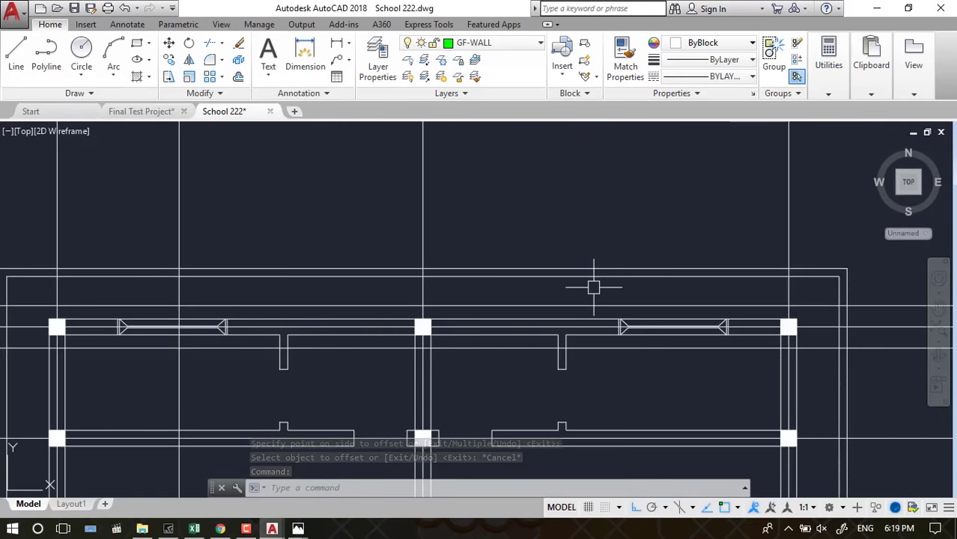
scroll(512, 305, "down", 2)
scroll(522, 302, "up", 5)
key("Escape")
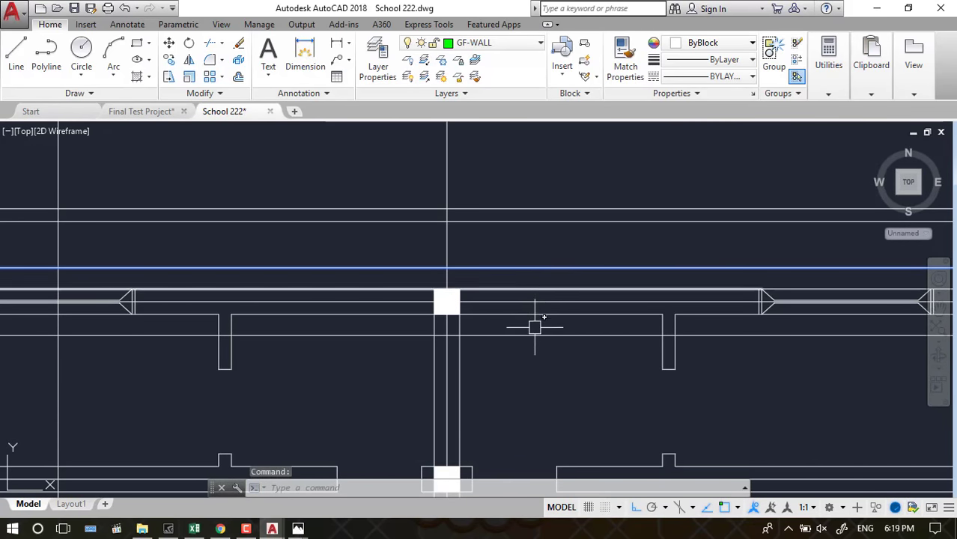
key("Escape")
key("Escape")
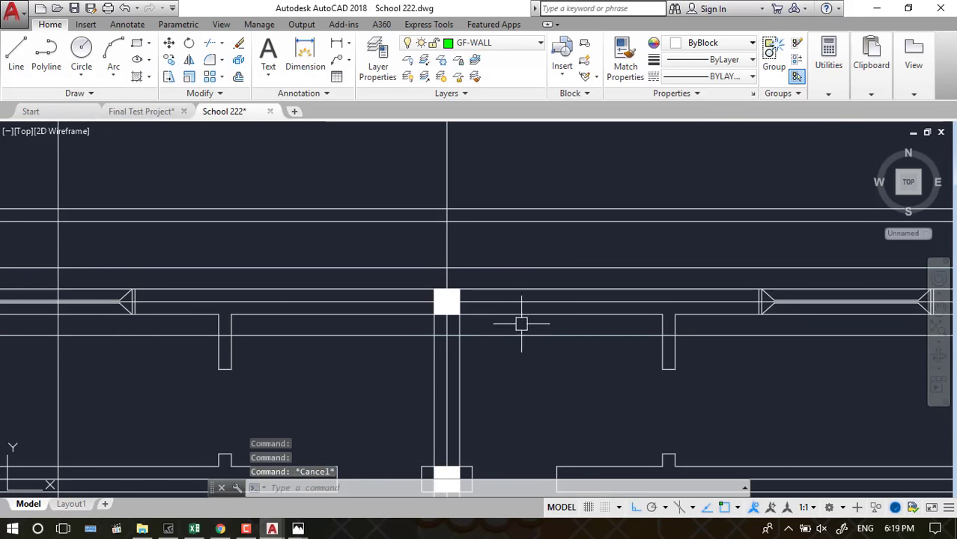
type("o")
Offset the first wall lines, including the vertical walls, 1' to both sides
key("Return")
type("1'")
key("Return")
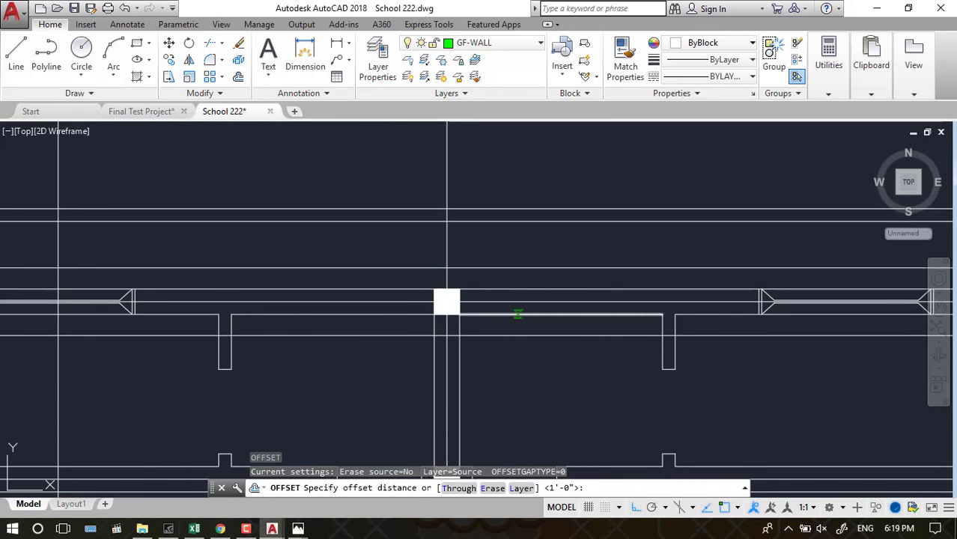
left_click(447, 247)
left_click(501, 244)
left_click(447, 241)
left_click(412, 244)
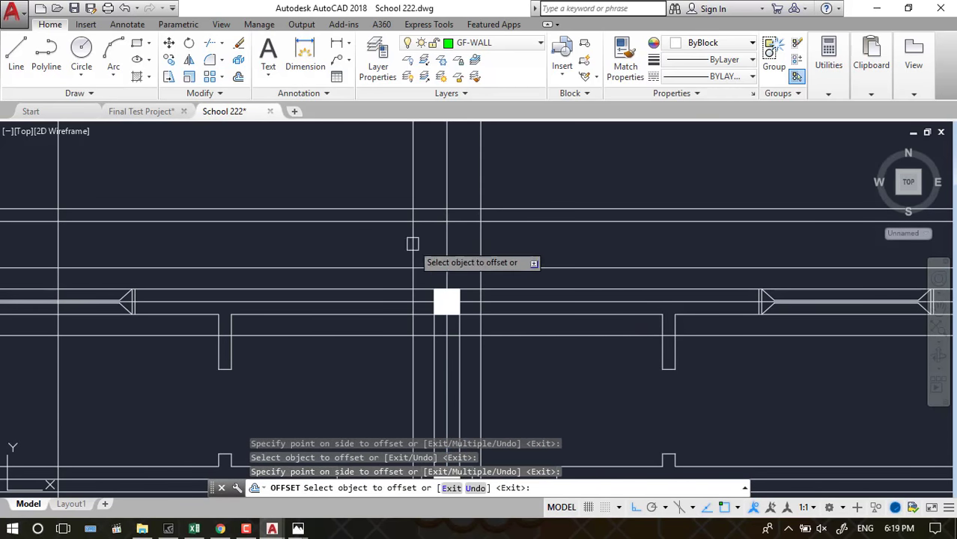
scroll(356, 241, "down", 2)
scroll(315, 236, "up", 2)
left_click(146, 225)
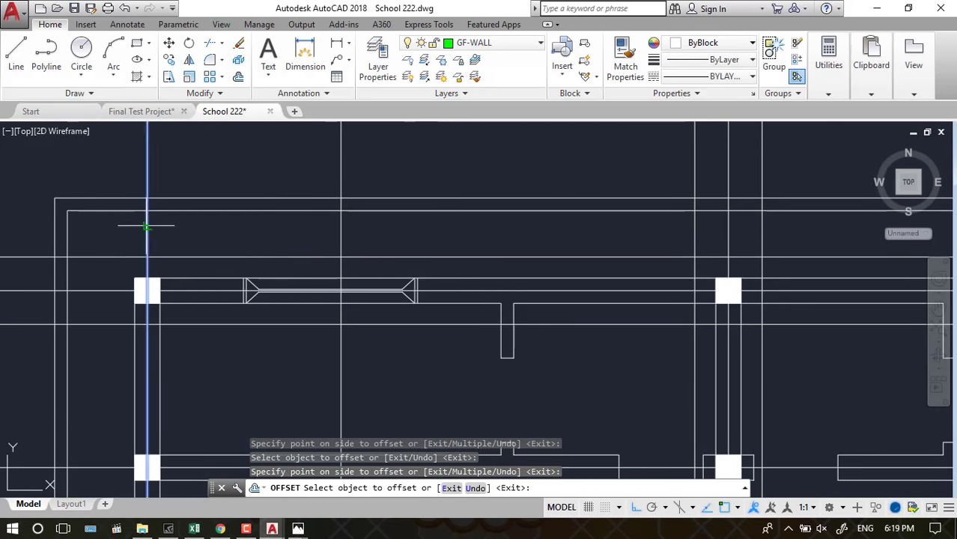
left_click(131, 221)
left_click(150, 220)
left_click(165, 221)
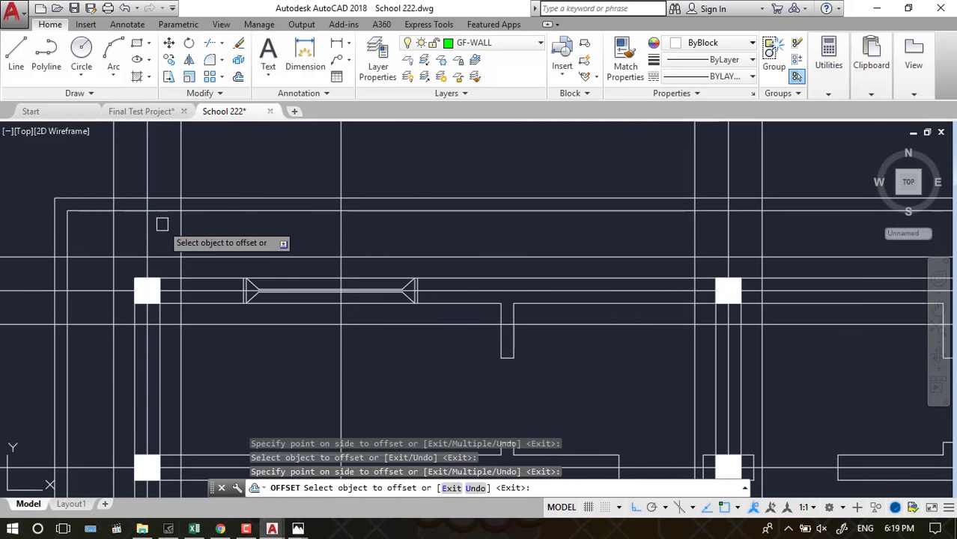
left_click(340, 236)
left_click(324, 224)
scroll(378, 235, "down", 3)
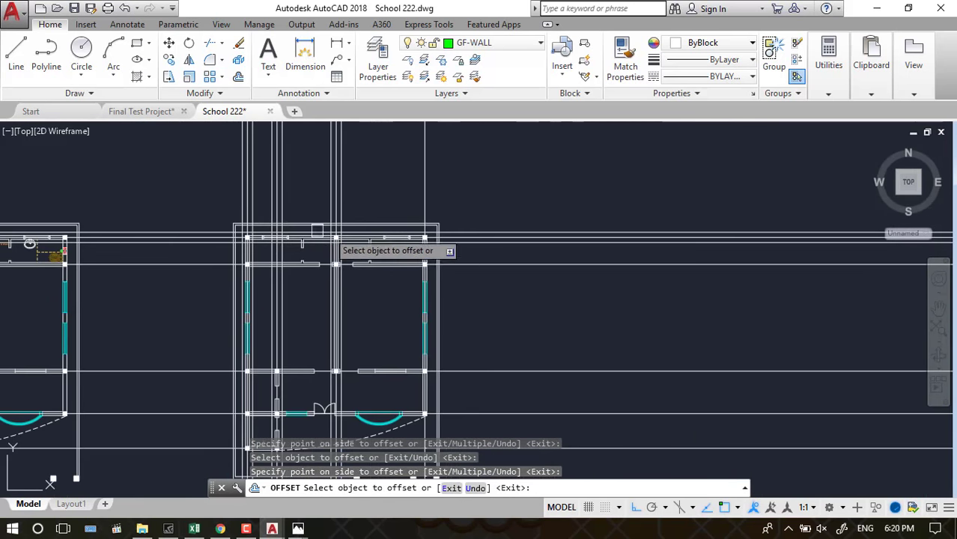
scroll(408, 265, "up", 1)
Offset the remaining wall lines 1', including those along the door opening
left_click(448, 257)
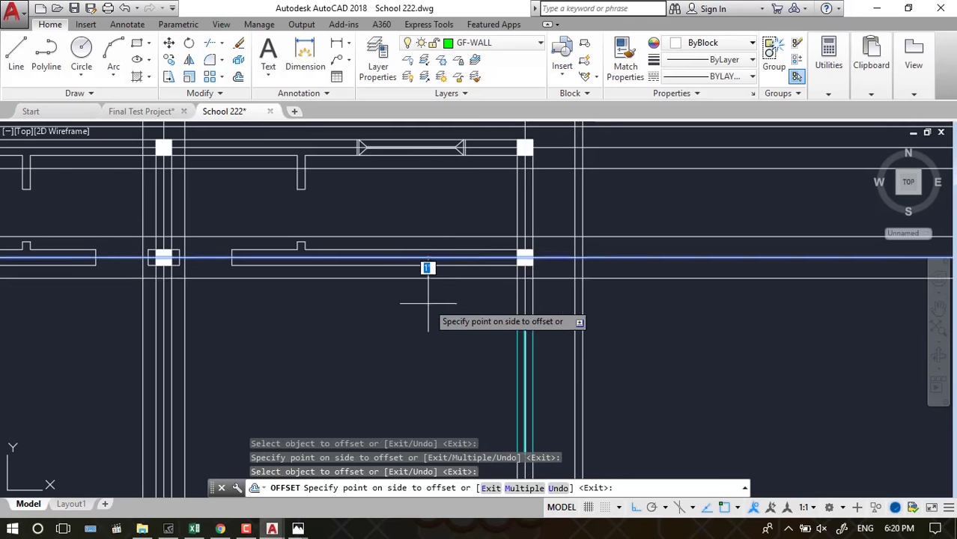
left_click(431, 303)
scroll(457, 309, "down", 2)
scroll(498, 201, "up", 4)
left_click(498, 196)
left_click(519, 172)
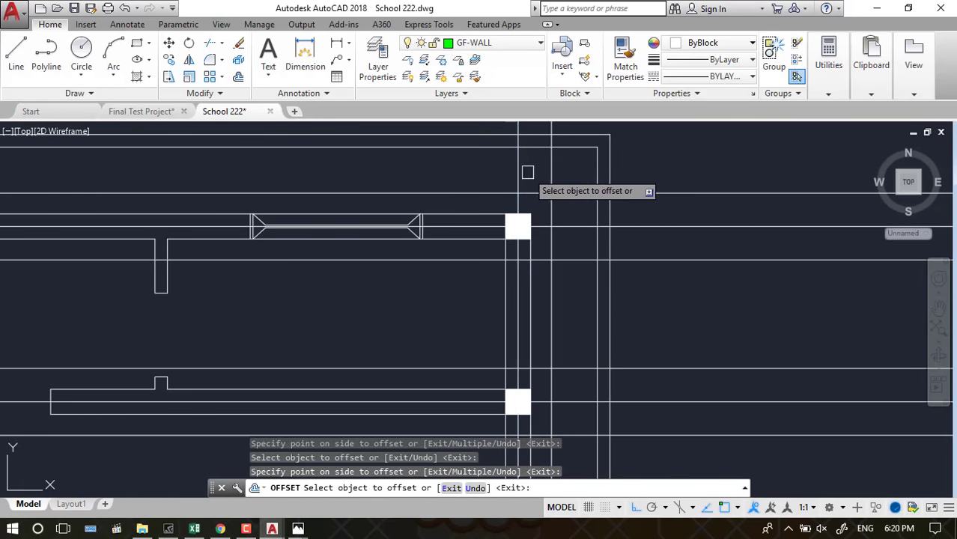
left_click(501, 156)
left_click(524, 161)
scroll(528, 146, "down", 3)
scroll(528, 146, "down", 2)
scroll(495, 198, "up", 3)
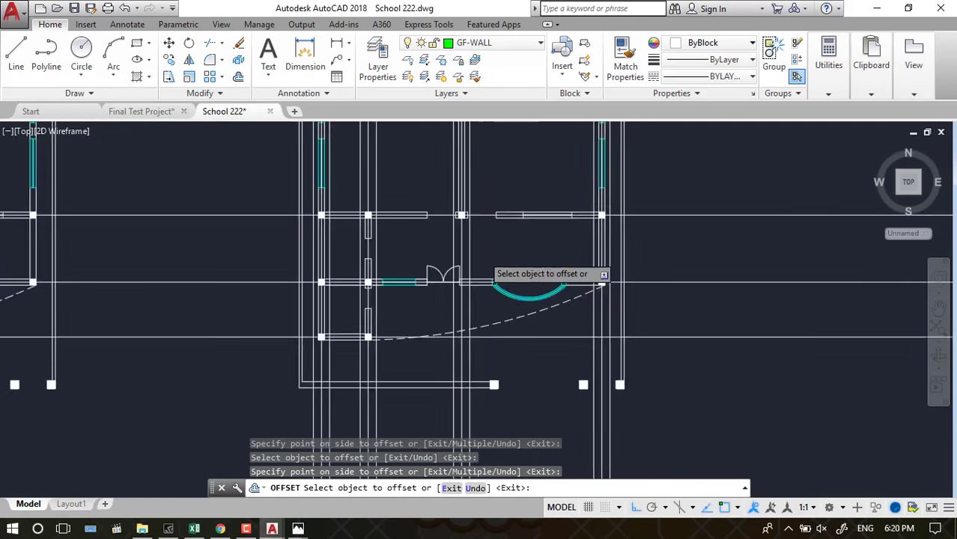
scroll(489, 165, "up", 1)
left_click(482, 149)
left_click(485, 161)
scroll(488, 167, "down", 1)
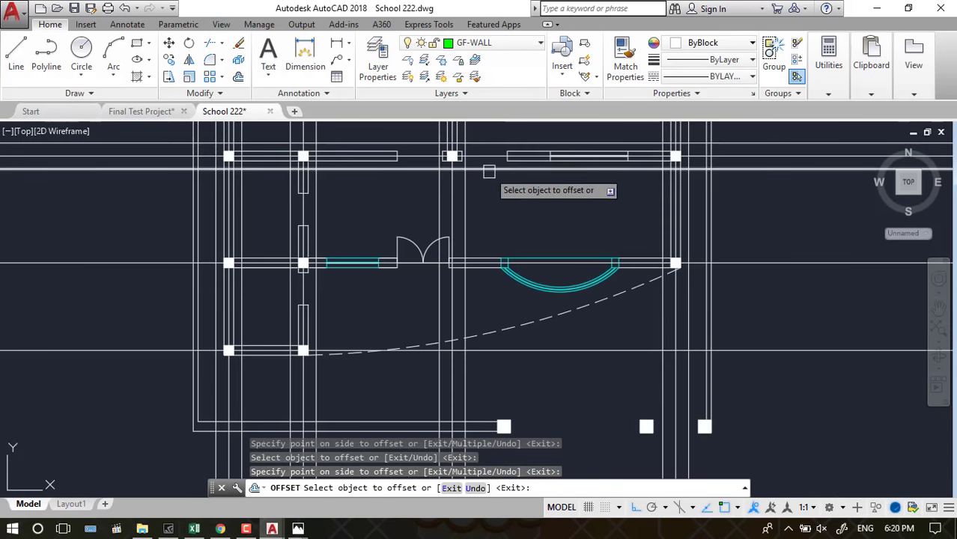
scroll(464, 217, "up", 2)
left_click(382, 260)
left_click(383, 268)
left_click(378, 260)
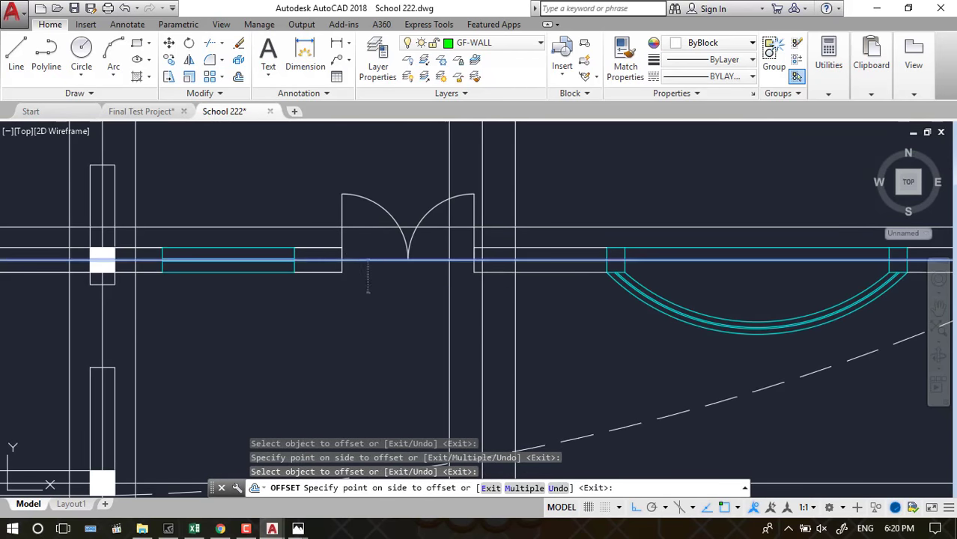
left_click(378, 213)
scroll(395, 187, "down", 3)
scroll(419, 268, "up", 4)
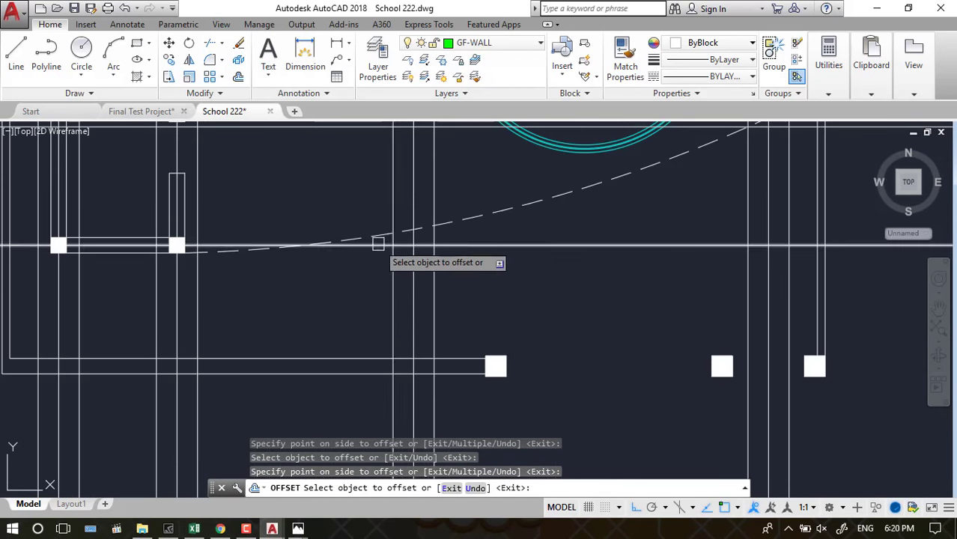
left_click(323, 245)
left_click(317, 258)
scroll(452, 299, "down", 2)
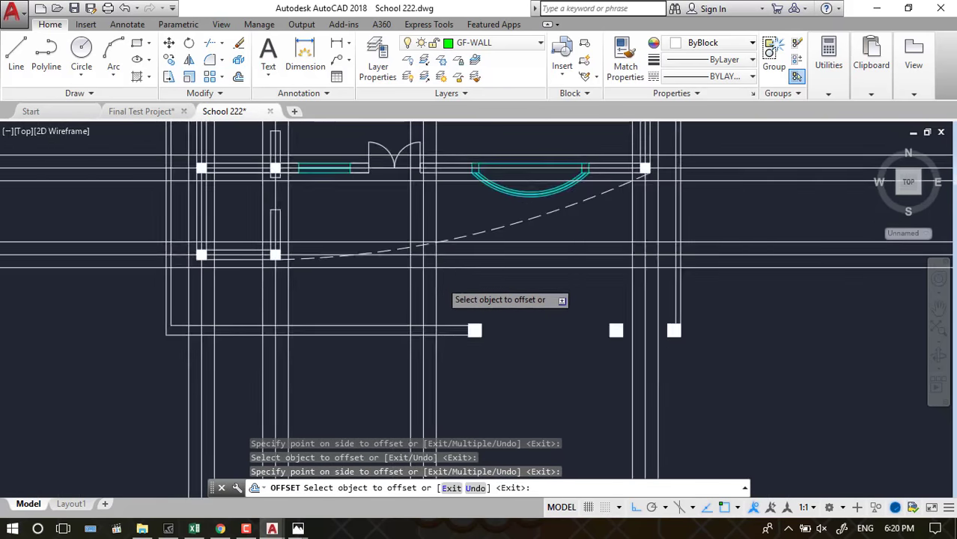
scroll(452, 322, "up", 1)
scroll(479, 313, "up", 2)
scroll(492, 309, "down", 3)
scroll(506, 366, "down", 3)
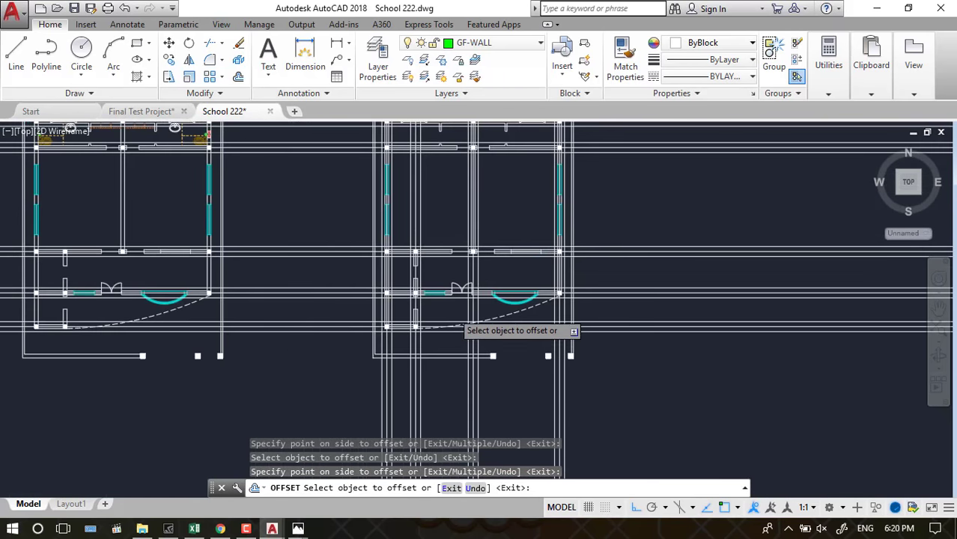
scroll(457, 316, "up", 4)
scroll(453, 325, "down", 2)
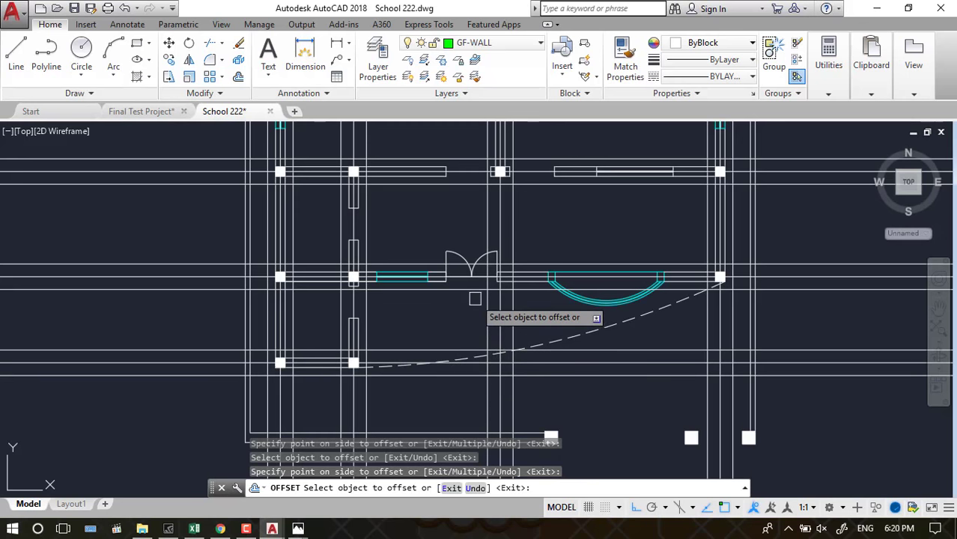
key("Escape")
scroll(474, 257, "up", 2)
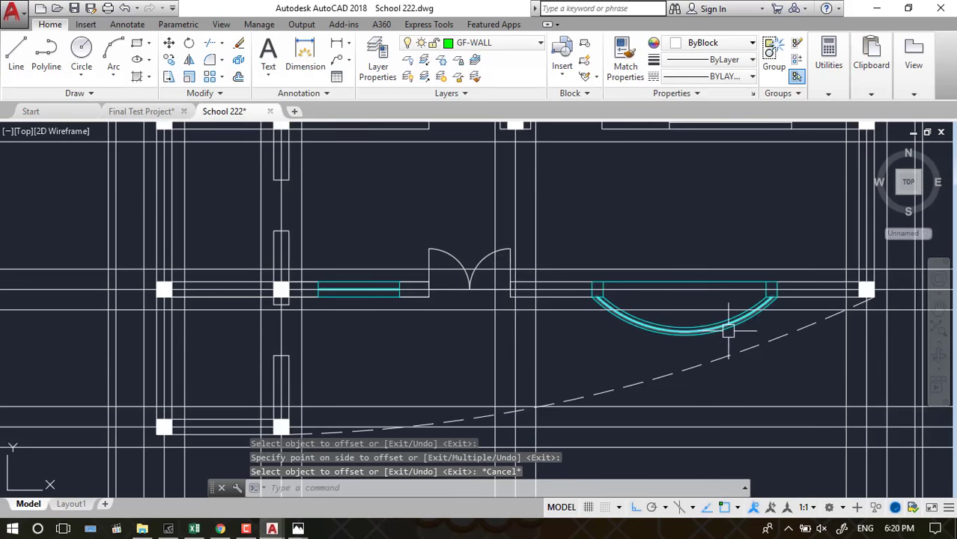
scroll(723, 328, "up", 2)
Delete the door swing arcs from the plan
left_click(317, 212)
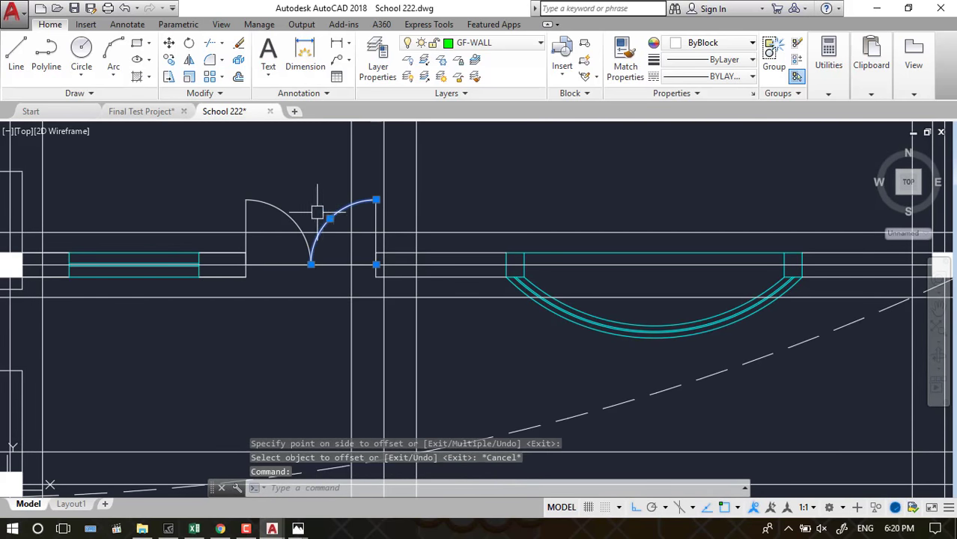
key("Delete")
left_click(277, 202)
key("Delete")
left_click(246, 199)
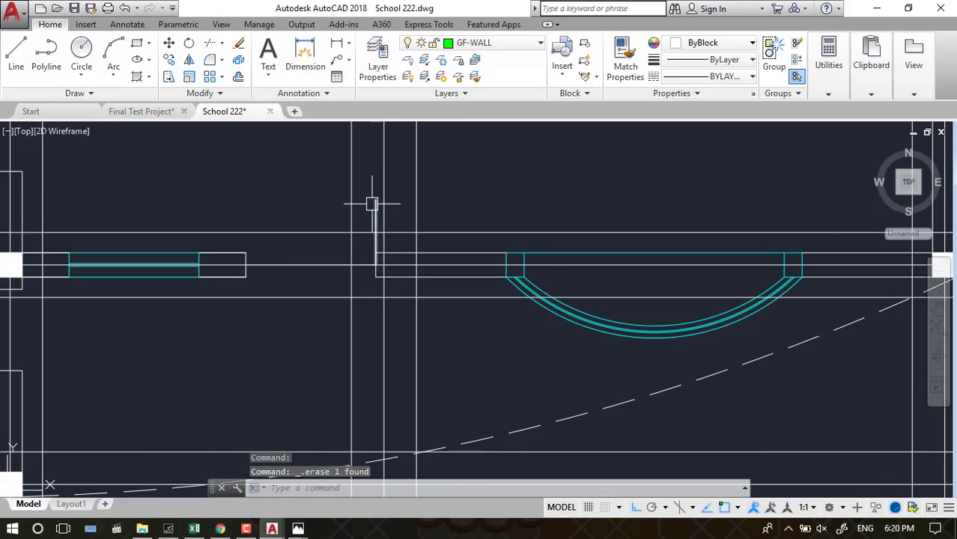
scroll(390, 188, "down", 3)
scroll(412, 158, "up", 3)
scroll(425, 239, "up", 3)
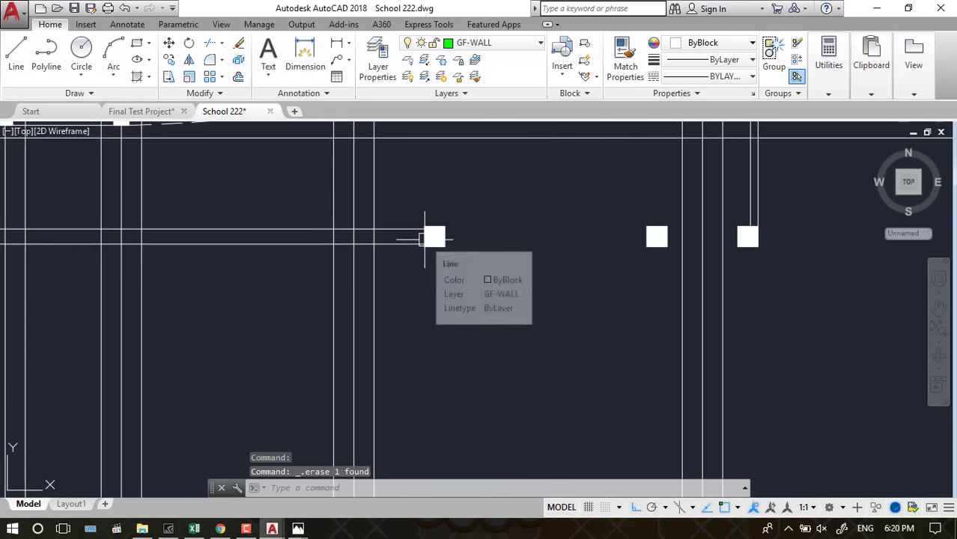
Draw a horizontal construction line (XL) through the column block
type("xl")
key("Return")
scroll(663, 254, "down", 1)
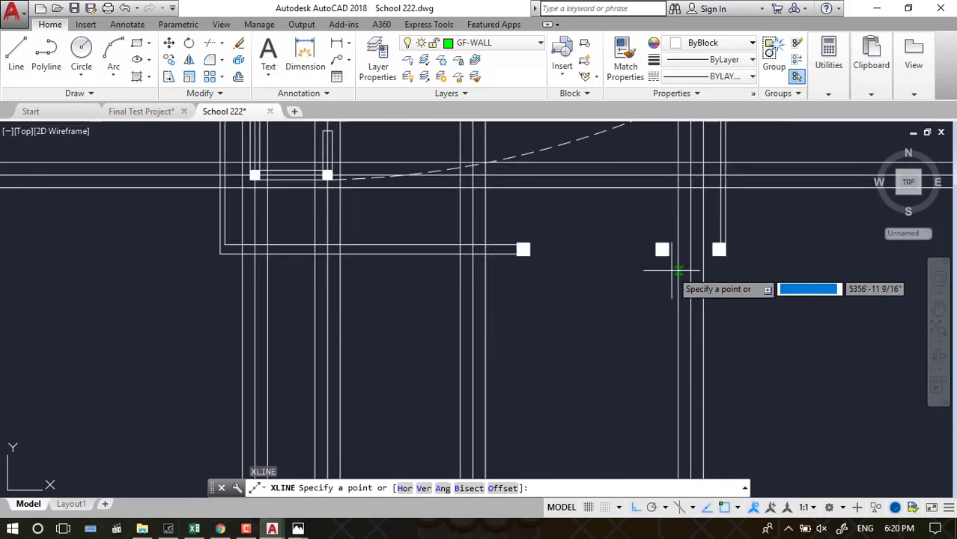
scroll(235, 253, "up", 1)
scroll(287, 260, "down", 1)
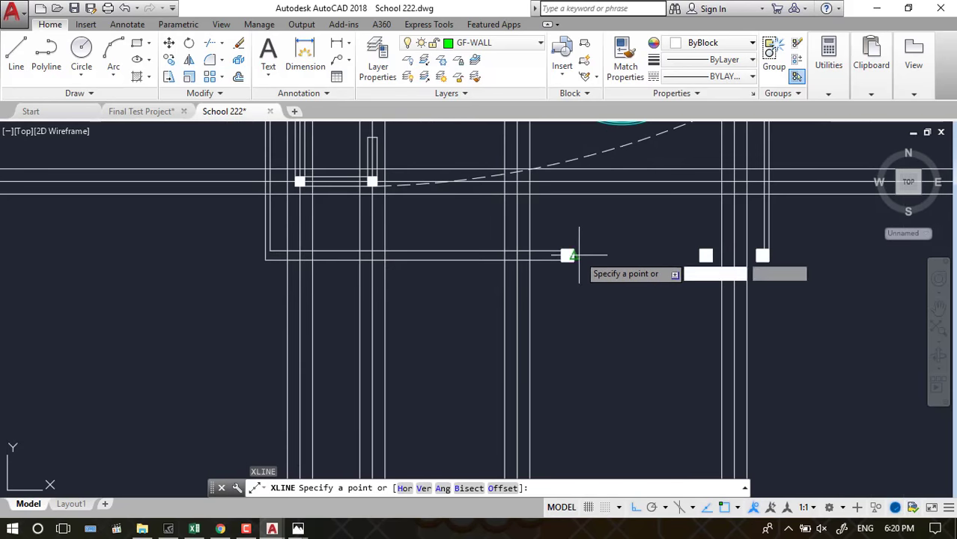
scroll(558, 255, "up", 3)
left_click(532, 256)
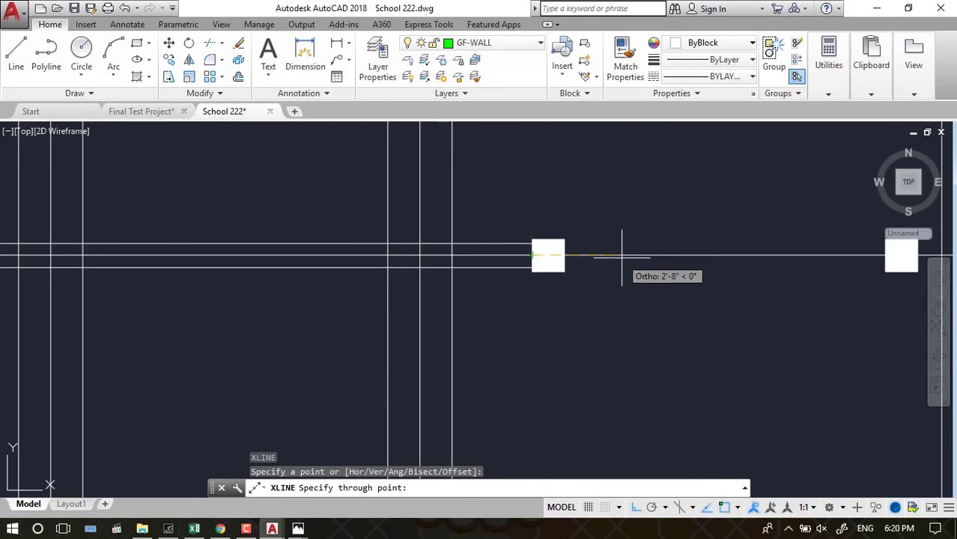
left_click(640, 253)
key("Return")
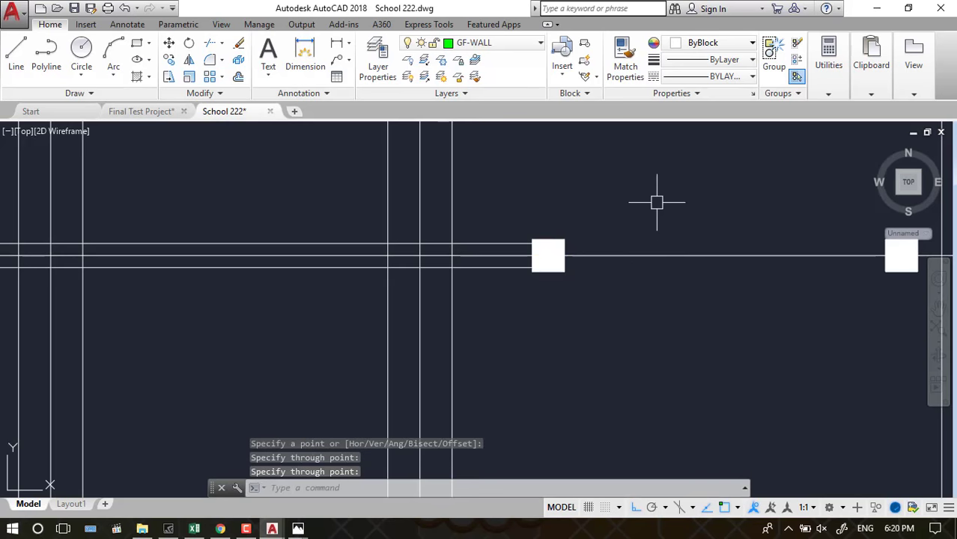
Offset the horizontal construction line 1' above and below
type("o")
key("Return")
type("1'")
key("Return")
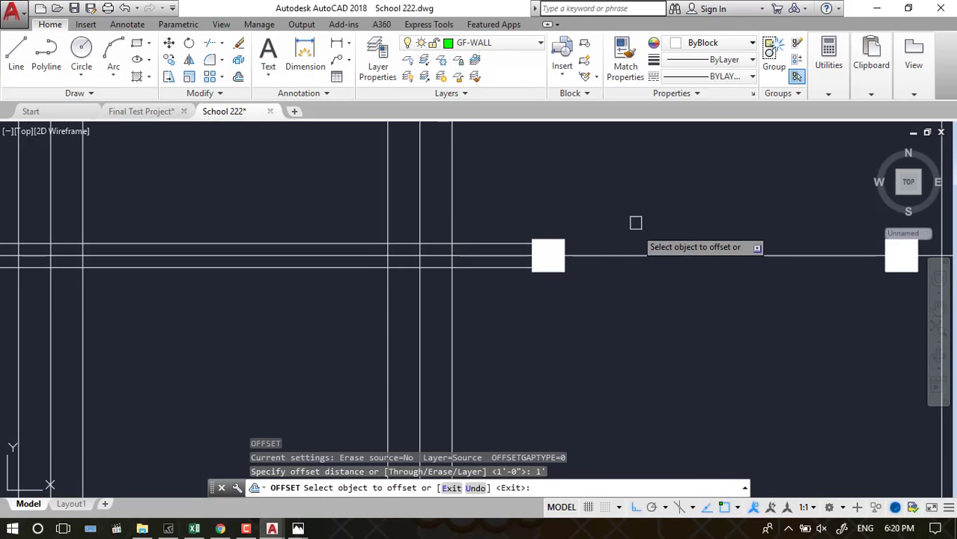
left_click(628, 256)
left_click(628, 207)
left_click(632, 253)
left_click(643, 303)
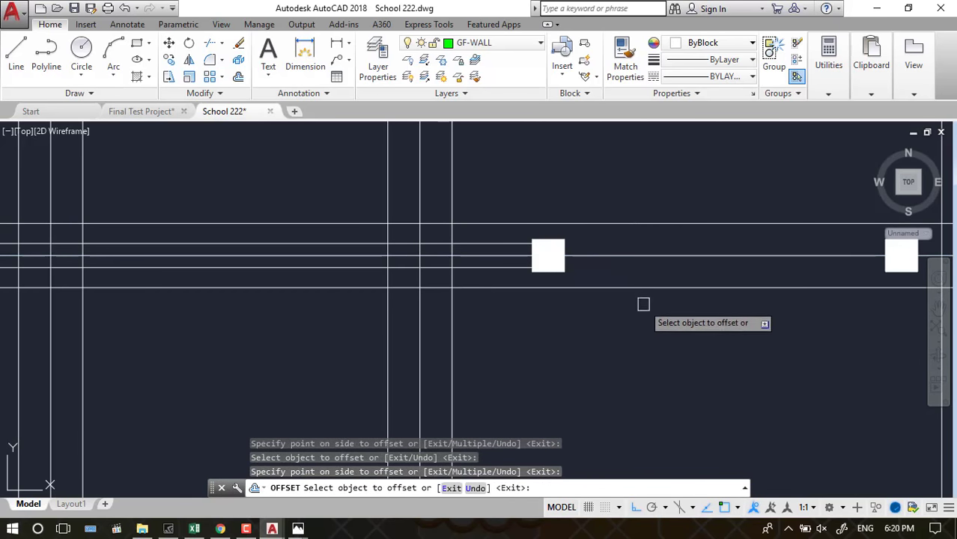
scroll(649, 328, "down", 3)
key("Escape")
scroll(700, 338, "down", 2)
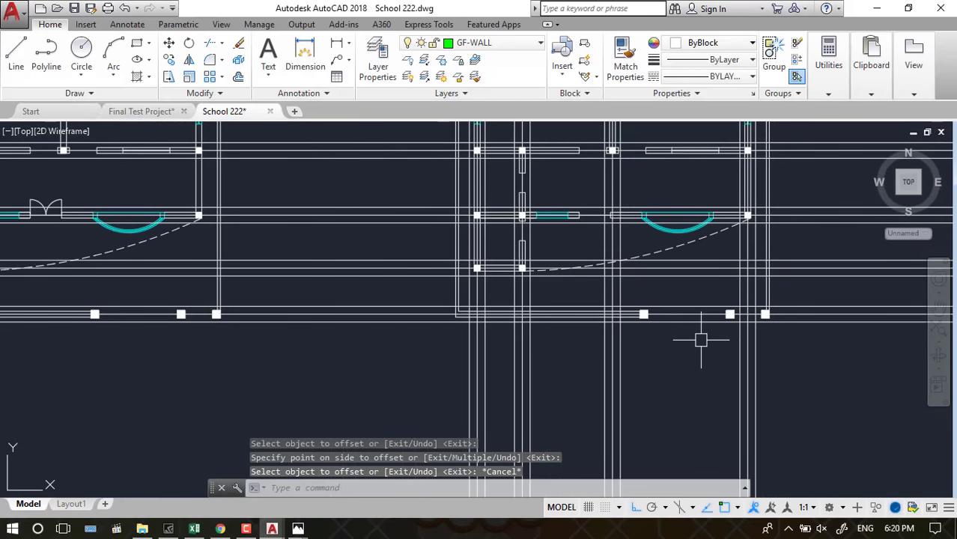
type("tr")
Trim the overhanging offset line ends right of the building, using all objects as cutting edges
key("Return")
key("Return")
left_click(702, 366)
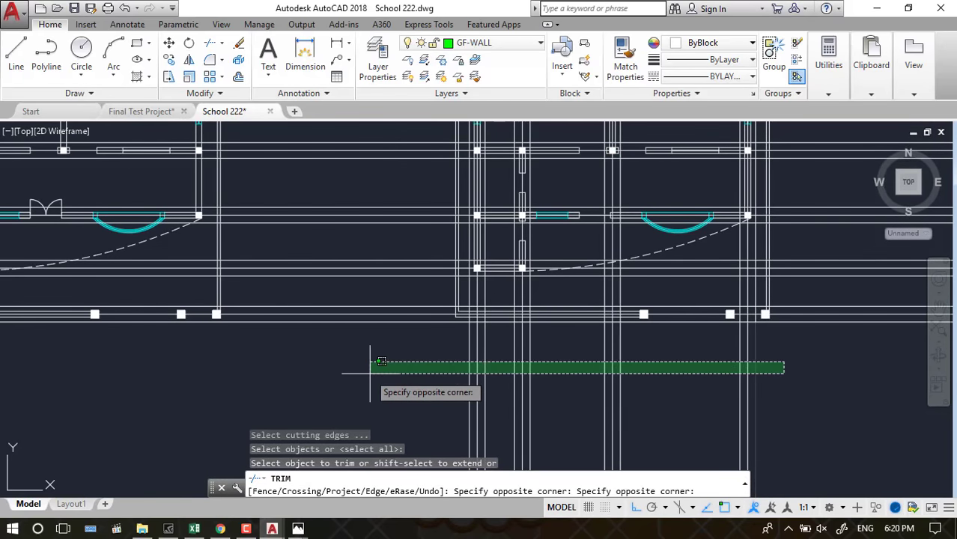
left_click(374, 359)
scroll(391, 406, "down", 2)
scroll(689, 171, "down", 2)
left_click(689, 171)
left_click(658, 363)
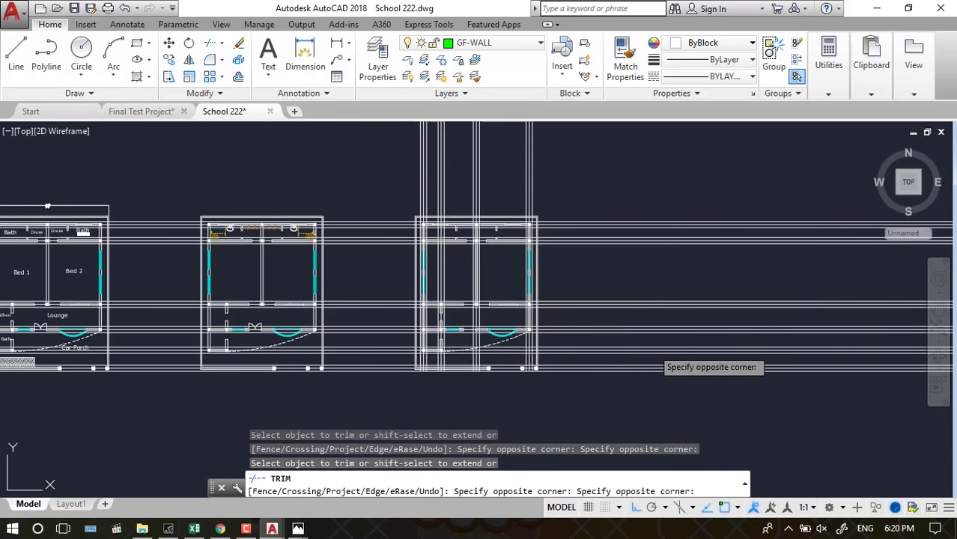
left_click(656, 375)
Trim the top line ends and the wall lines between the two buildings
left_click(391, 157)
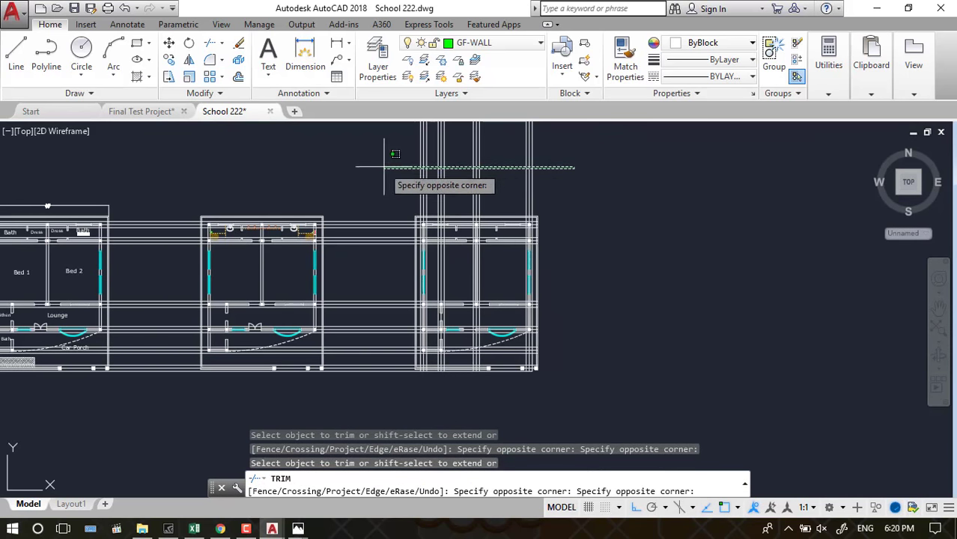
left_click(387, 172)
scroll(441, 213, "up", 1)
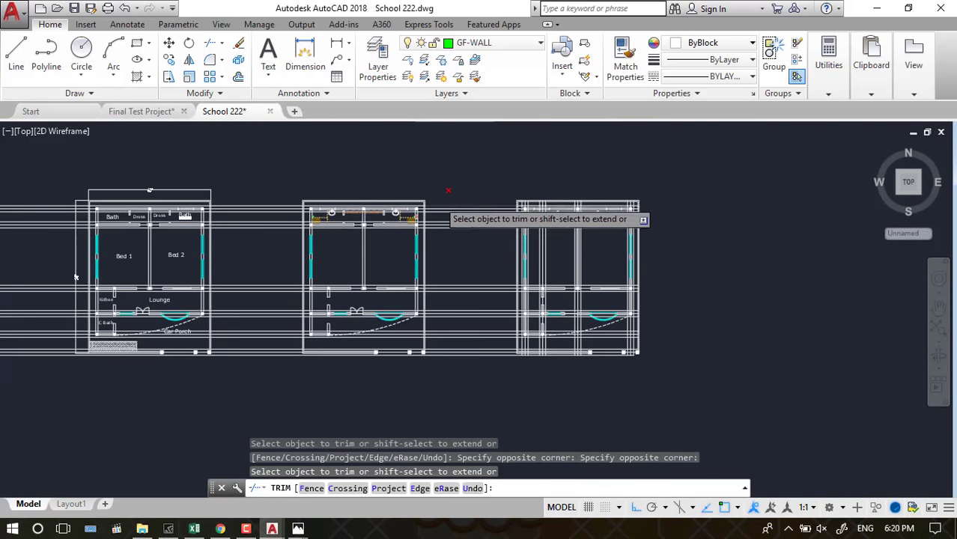
scroll(506, 209, "up", 2)
scroll(507, 209, "up", 5)
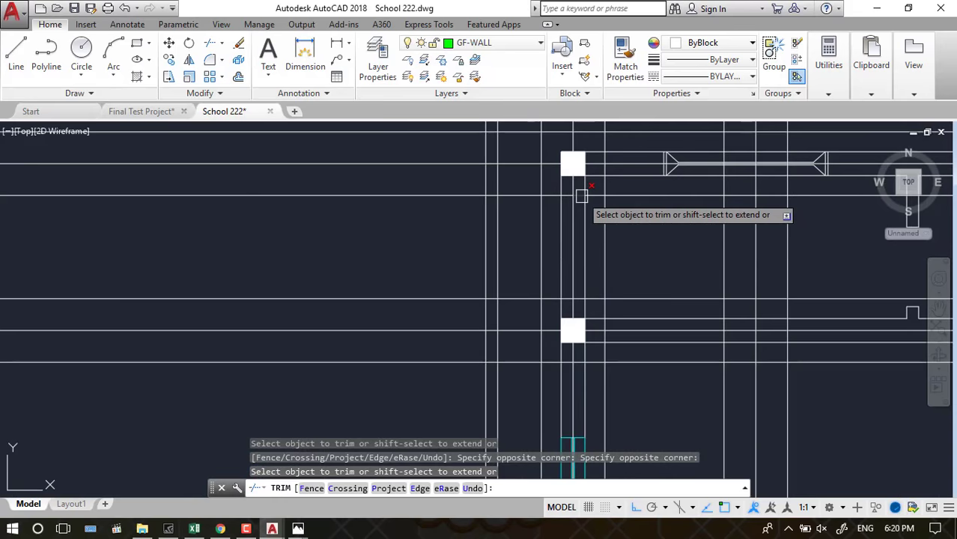
scroll(577, 188, "down", 6)
scroll(566, 158, "down", 2)
left_click(539, 156)
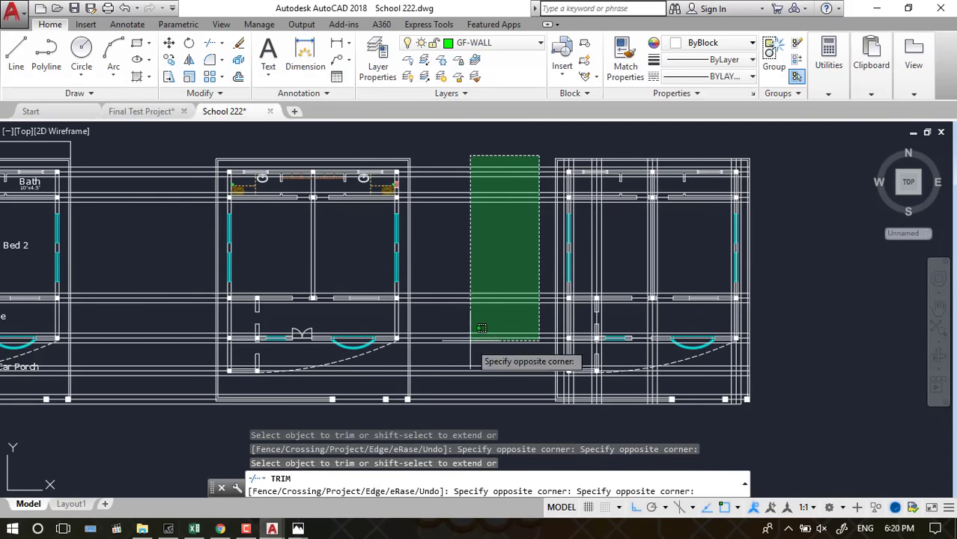
left_click(492, 396)
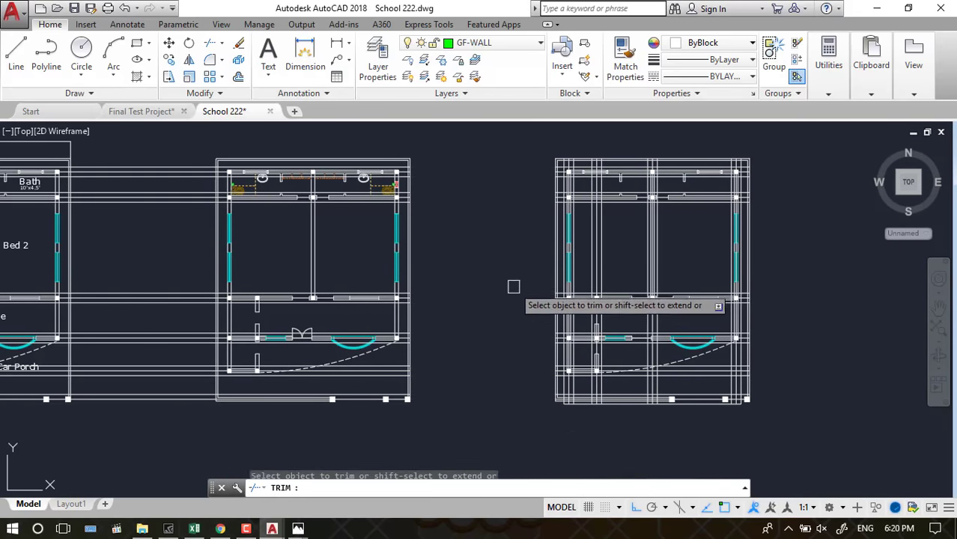
key("Escape")
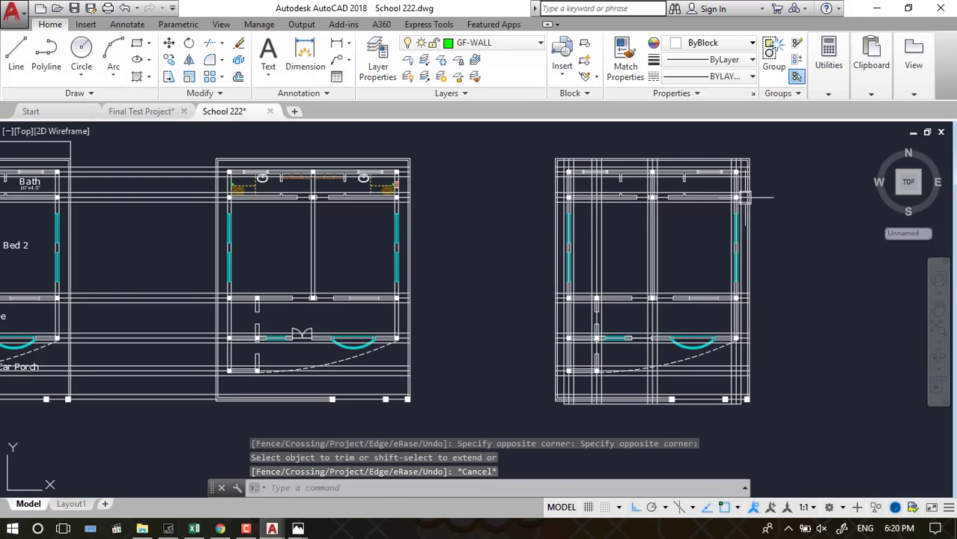
Trim the segments above and beside the corner column, then select the leftover line
scroll(745, 197, "up", 5)
scroll(734, 202, "down", 2)
scroll(703, 193, "up", 3)
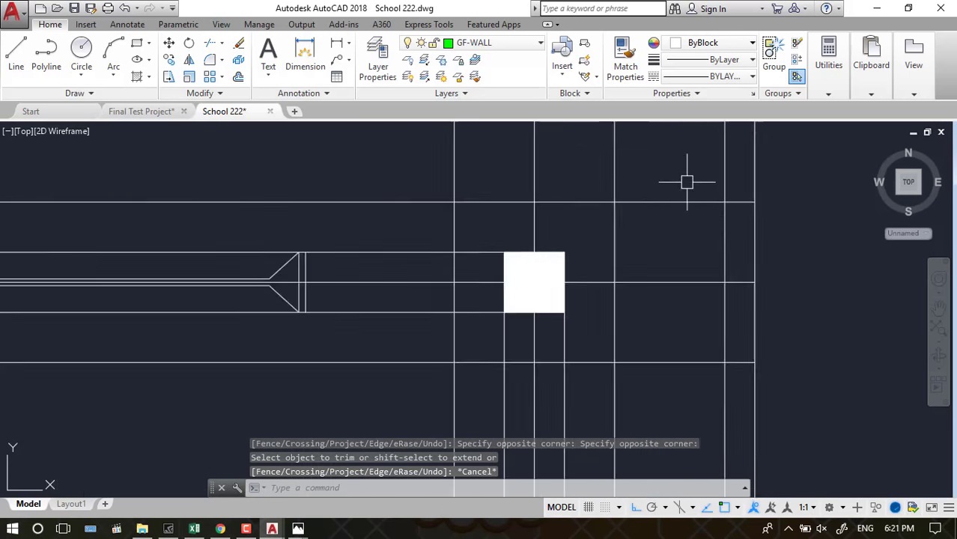
scroll(687, 182, "down", 5)
scroll(704, 214, "up", 4)
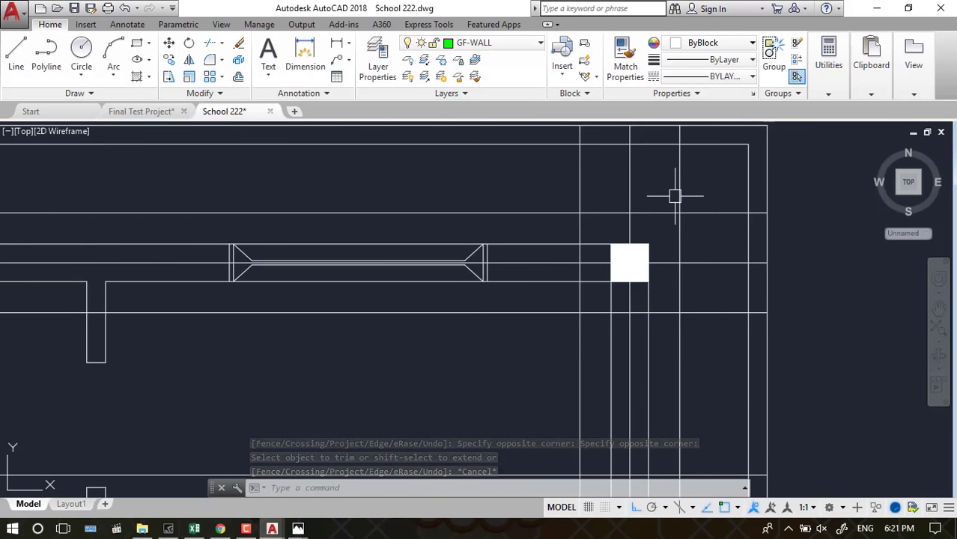
type("tr")
key("Return")
key("Return")
left_click(683, 192)
left_click(565, 171)
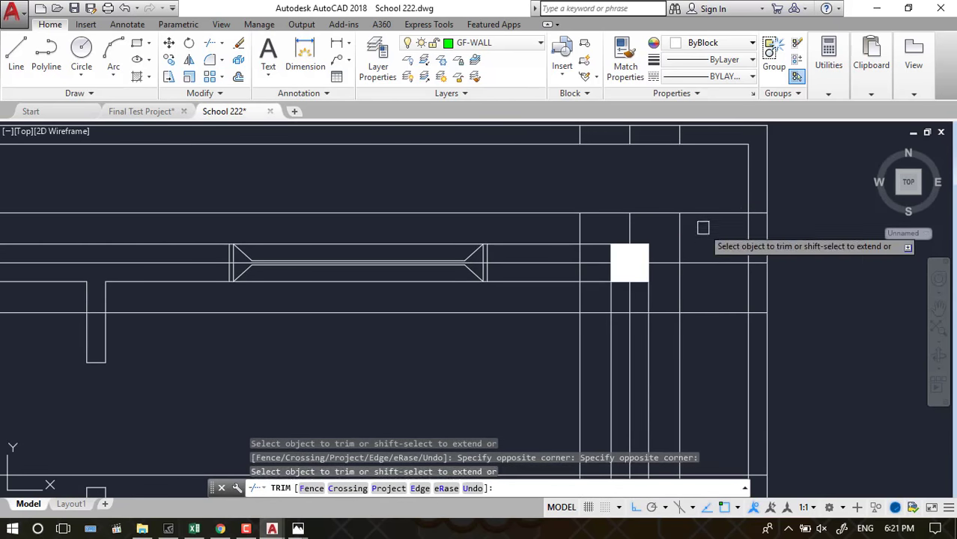
left_click(703, 227)
left_click(708, 300)
scroll(749, 255, "down", 3)
scroll(738, 237, "up", 4)
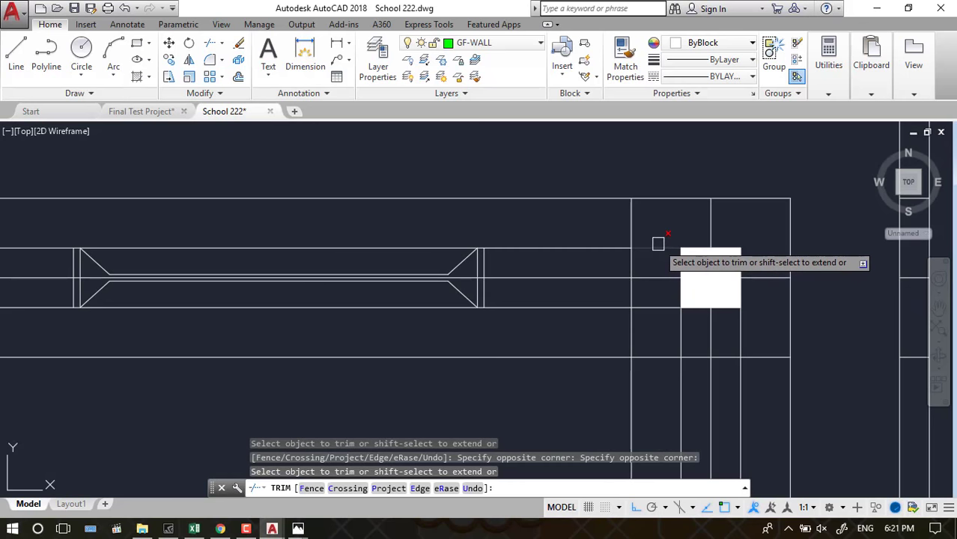
left_click(758, 276)
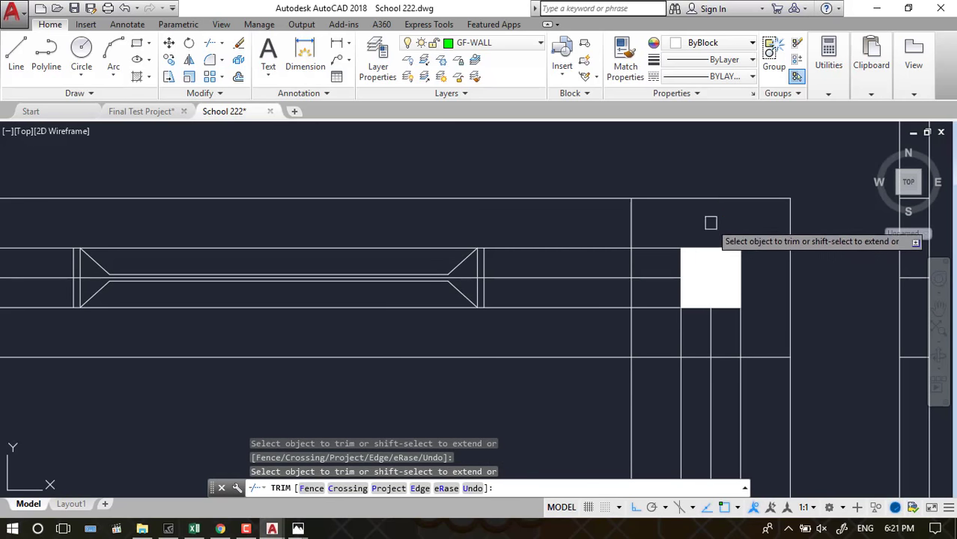
left_click(631, 213)
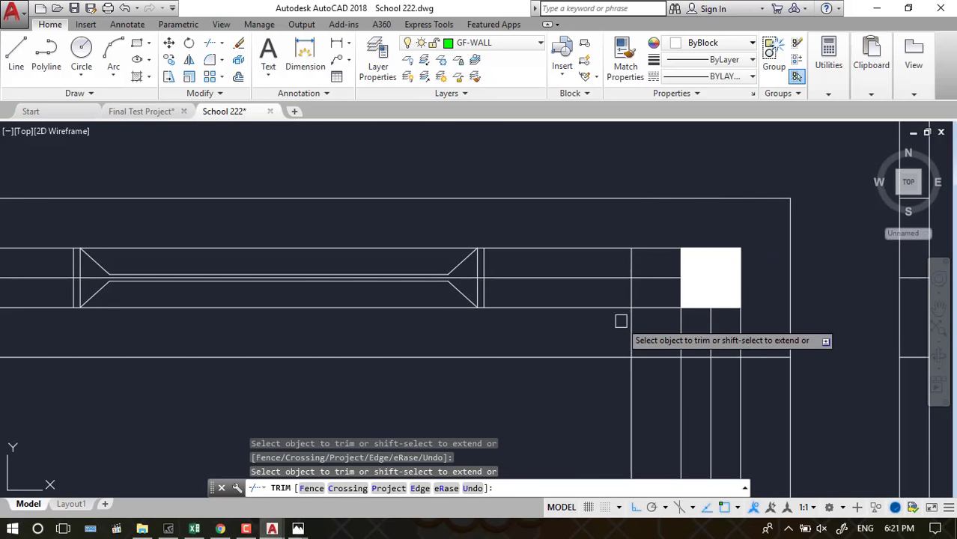
scroll(758, 285, "down", 1)
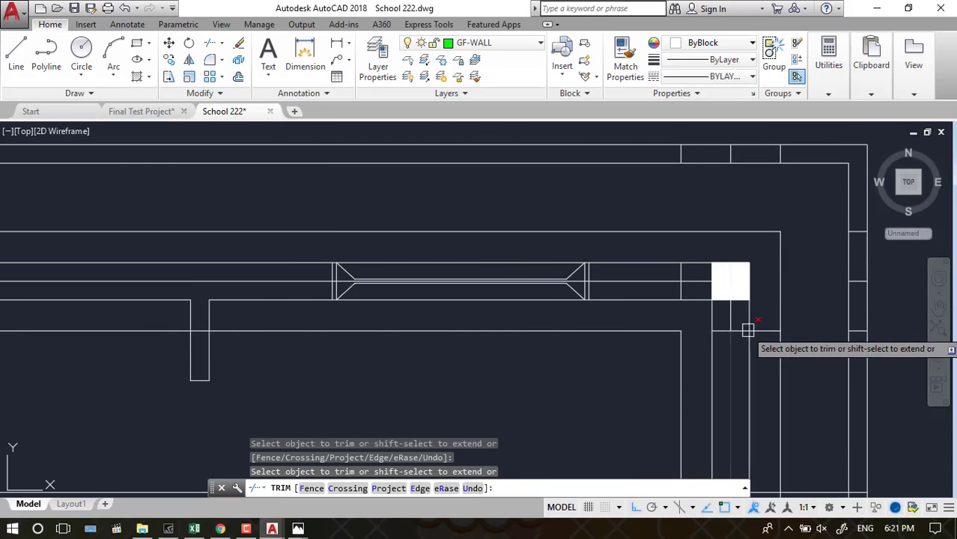
key("Escape")
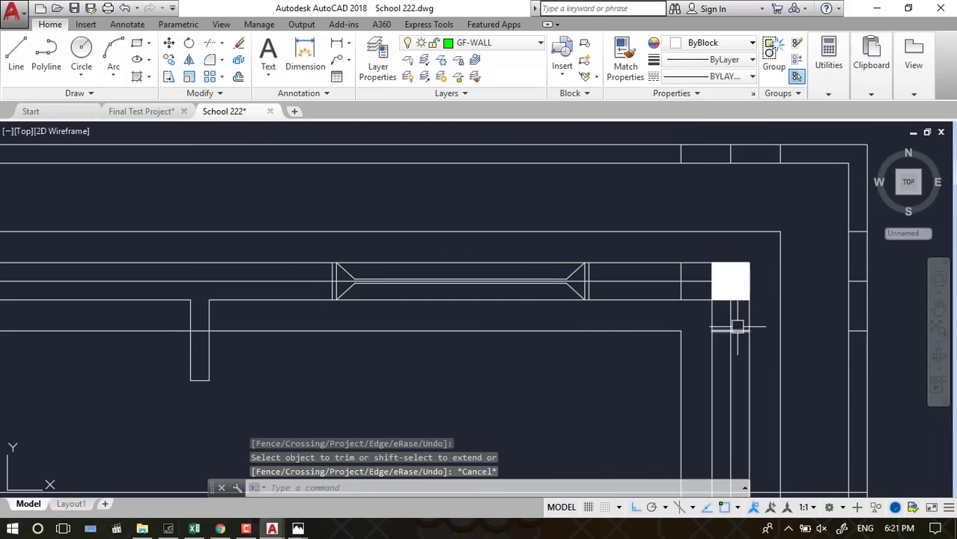
left_click(734, 327)
Erase the leftover line and stretch the lower wall line across the door opening
key("Delete")
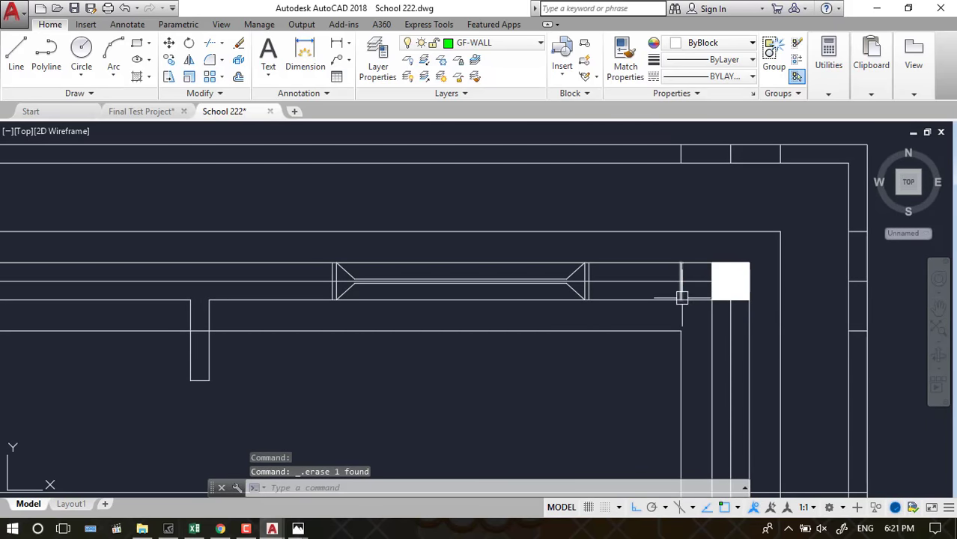
left_click(677, 297)
left_click_drag(711, 297, 580, 263)
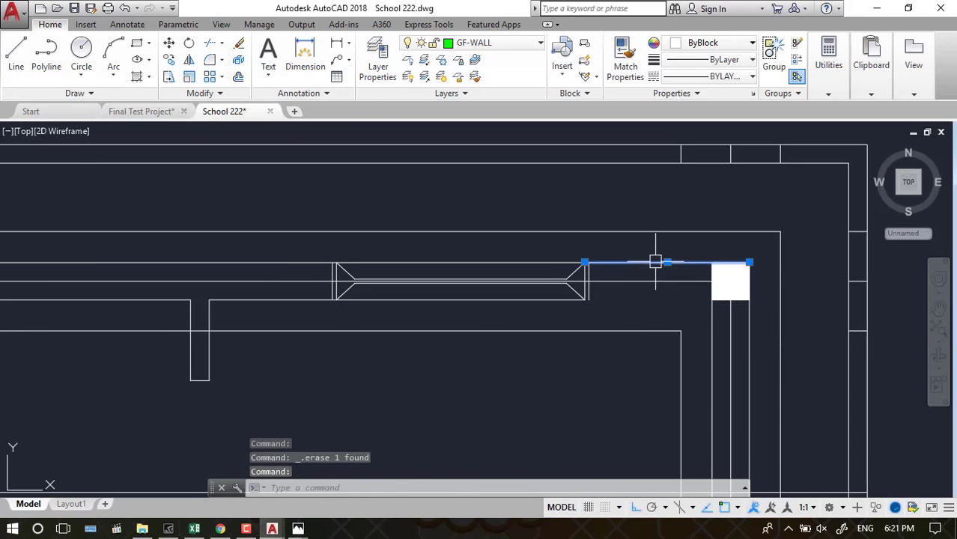
left_click(566, 279)
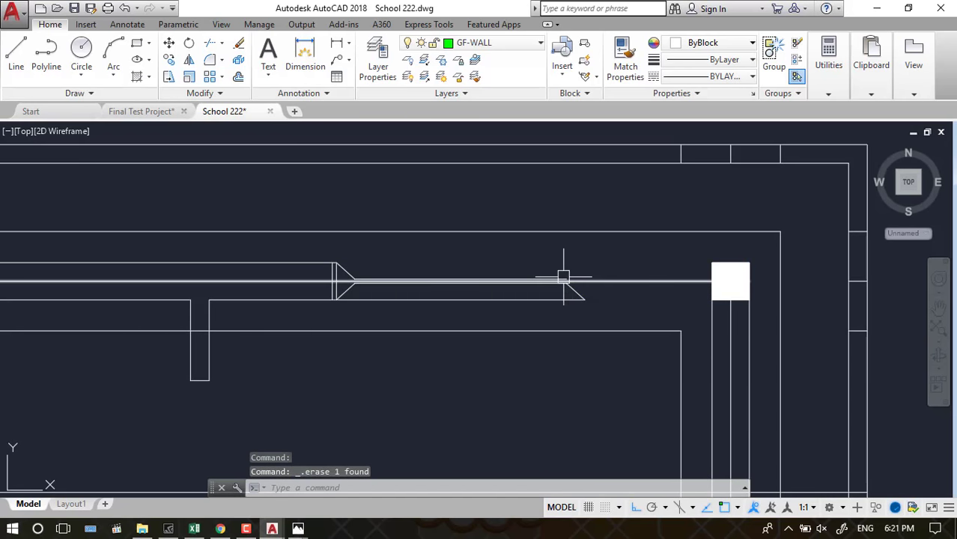
Erase the stray lines and a leftover horizontal line near the door
scroll(561, 277, "up", 5)
left_click(793, 289)
left_click(694, 271)
key("Delete")
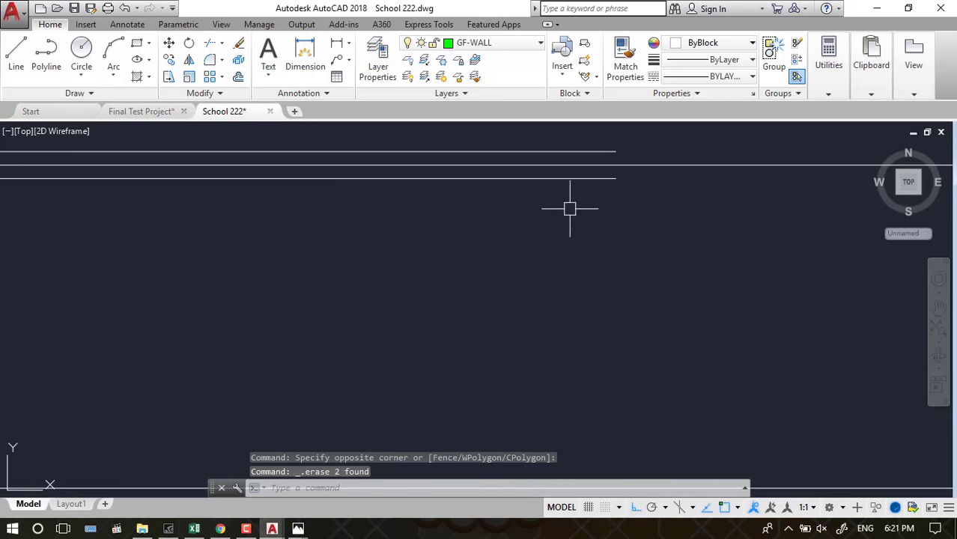
left_click(565, 183)
key("Delete")
scroll(707, 251, "down", 3)
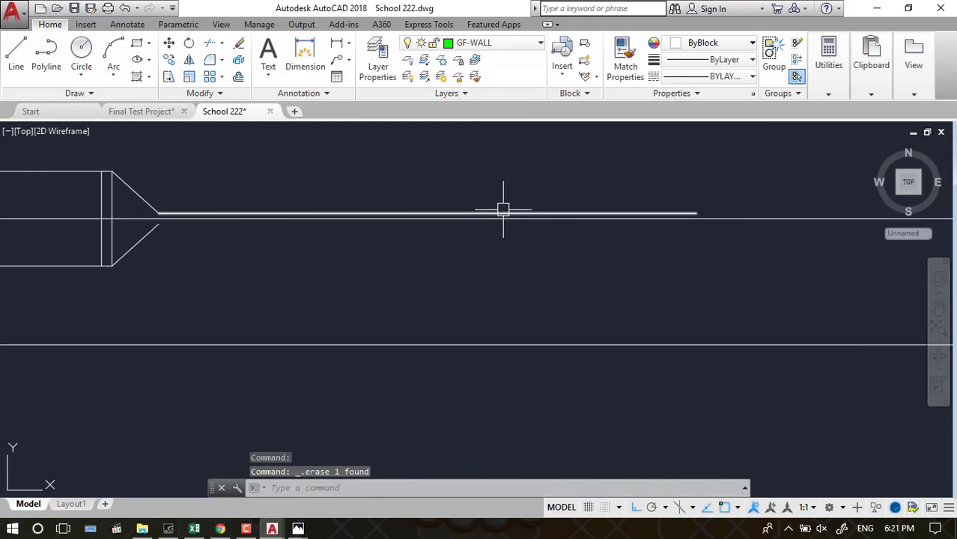
scroll(645, 213, "down", 3)
scroll(325, 188, "up", 5)
Erase the door symbol lines and the notch's vertical lines
left_click(370, 166)
left_click(296, 224)
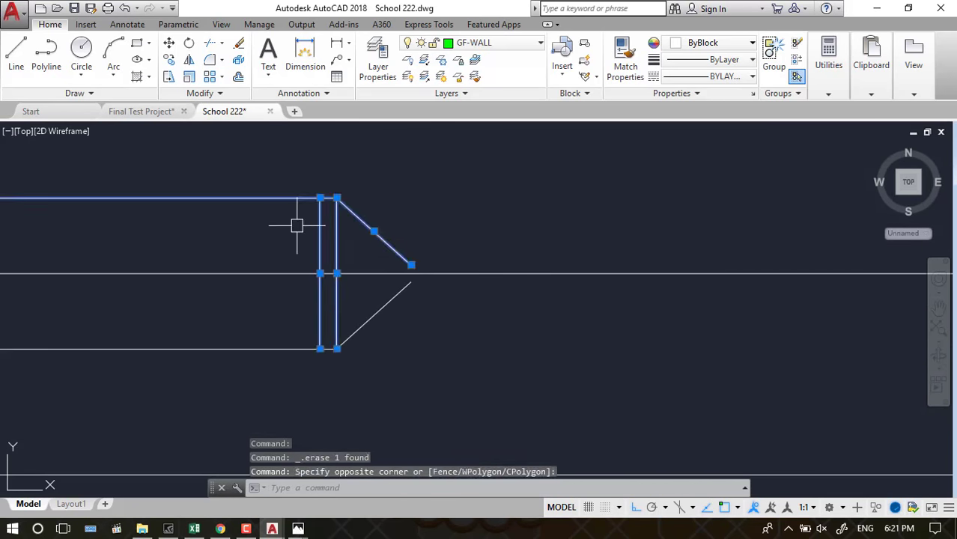
key("Delete")
scroll(403, 255, "down", 3)
left_click(259, 274)
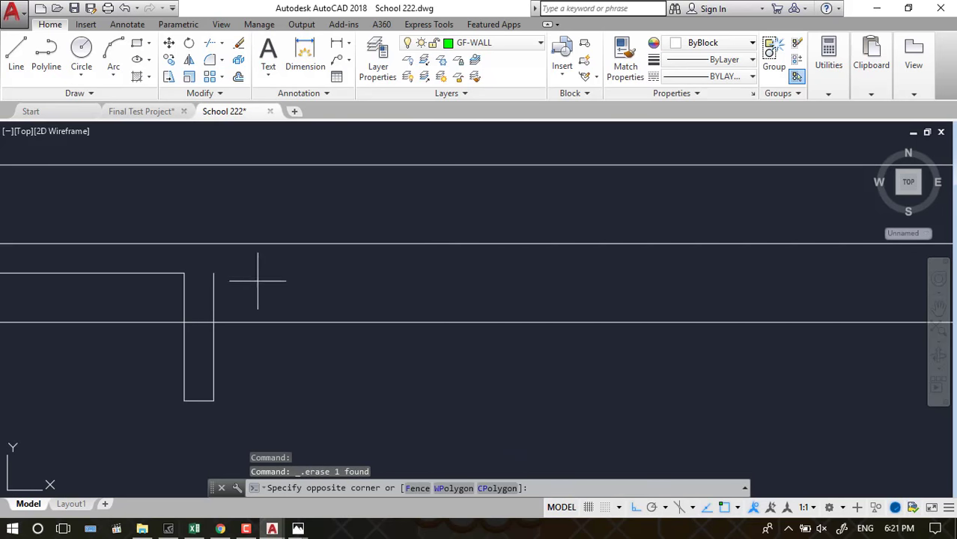
left_click(158, 299)
key("Delete")
Erase the leftover horizontal line and the lines below the corner column
scroll(366, 280, "down", 3)
left_click(366, 280)
scroll(367, 280, "up", 2)
key("Delete")
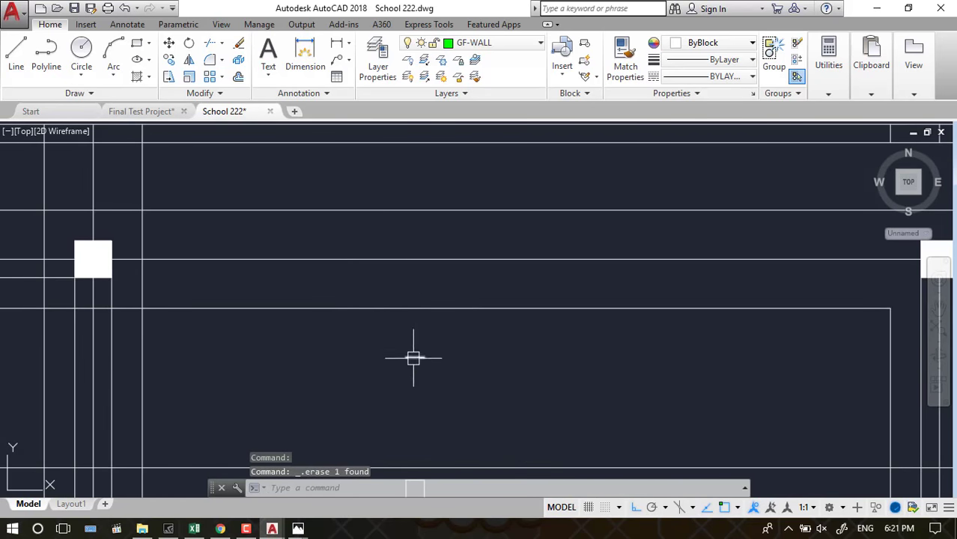
scroll(401, 267, "down", 1)
scroll(235, 257, "up", 3)
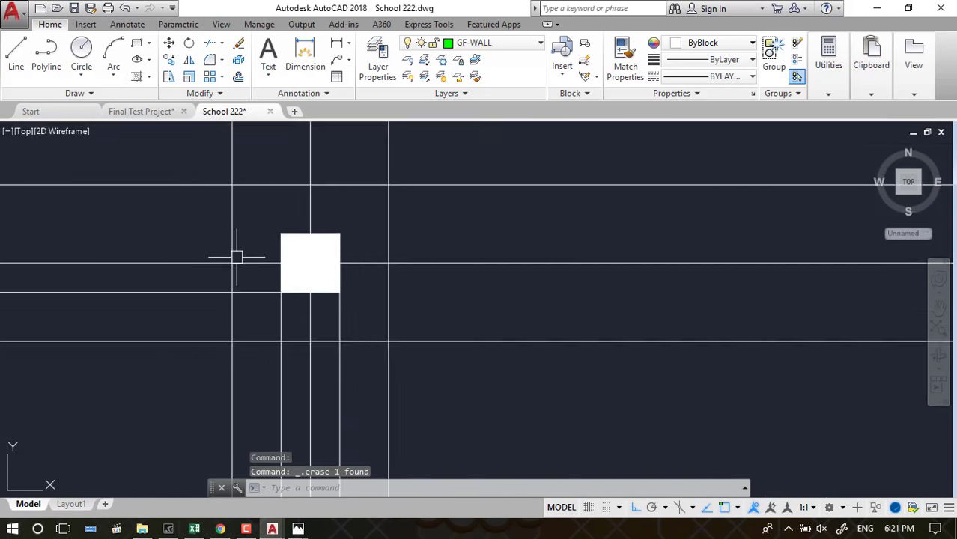
scroll(532, 279, "down", 2)
scroll(487, 281, "up", 2)
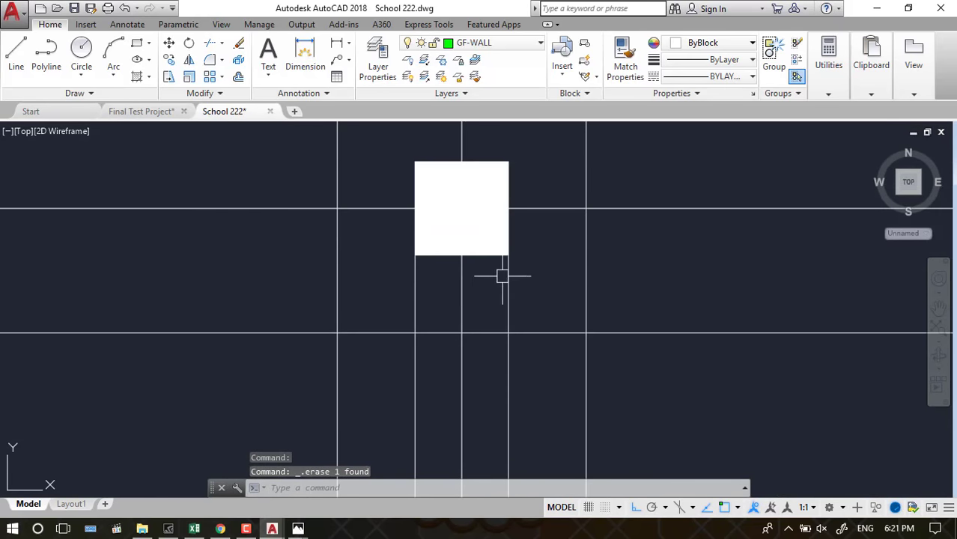
left_click(506, 285)
key("Delete")
left_click(416, 293)
scroll(390, 299, "down", 4)
scroll(389, 292, "up", 1)
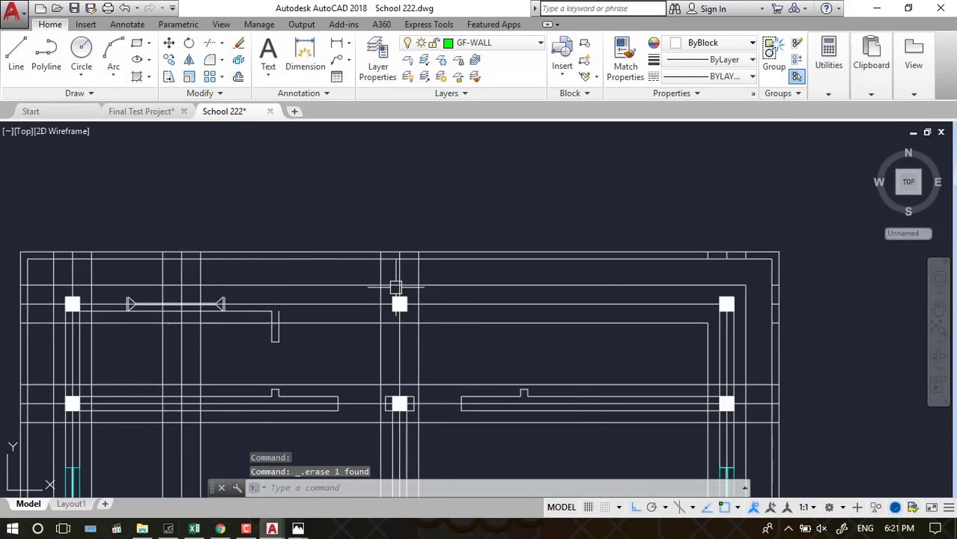
scroll(389, 288, "up", 1)
Trim the short layout line pieces beside the wall with one crossing window, then end TRIM
type("tr")
key("Return")
key("Return")
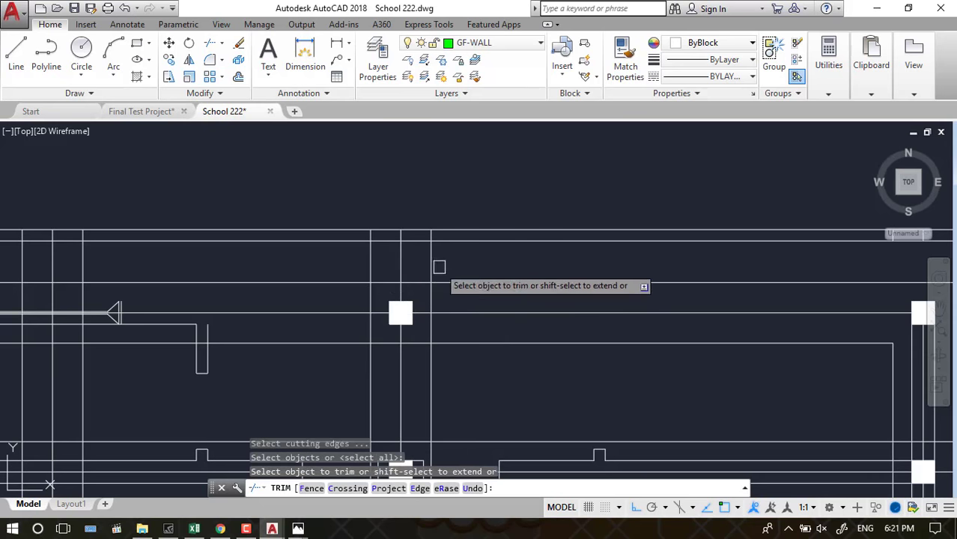
scroll(441, 242, "up", 1)
left_click(461, 238)
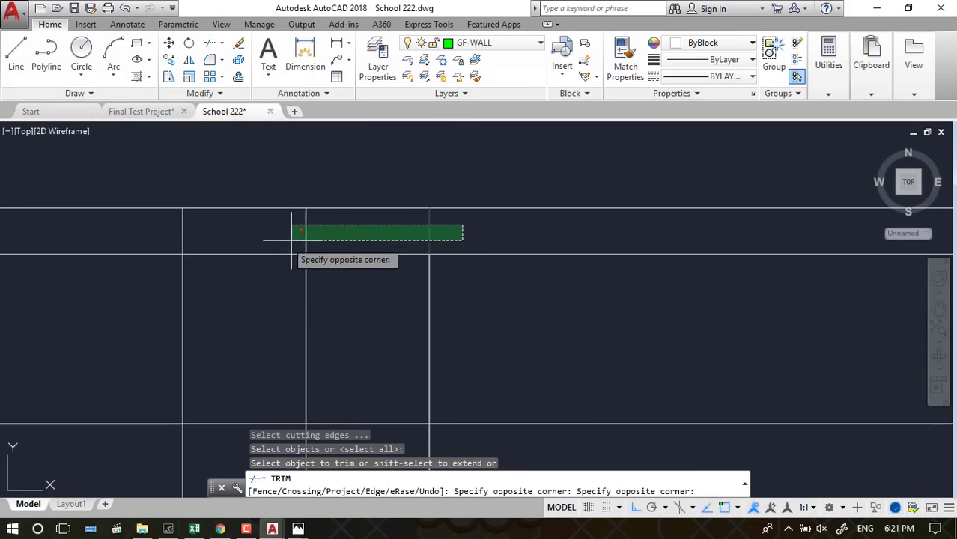
scroll(293, 228, "up", 1)
scroll(378, 367, "up", 1)
left_click(378, 366)
scroll(555, 223, "down", 3)
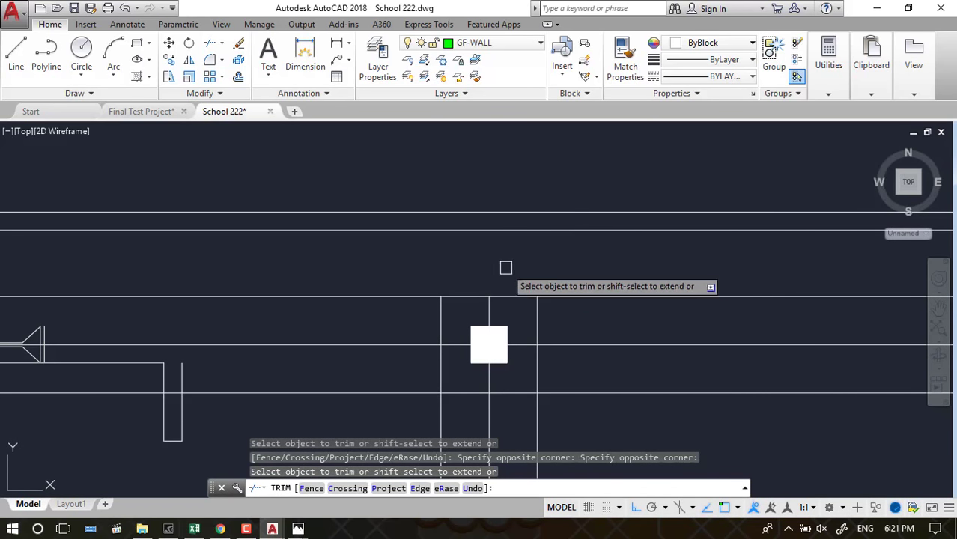
scroll(502, 270, "down", 4)
scroll(382, 281, "up", 2)
scroll(359, 265, "up", 4)
scroll(539, 247, "down", 4)
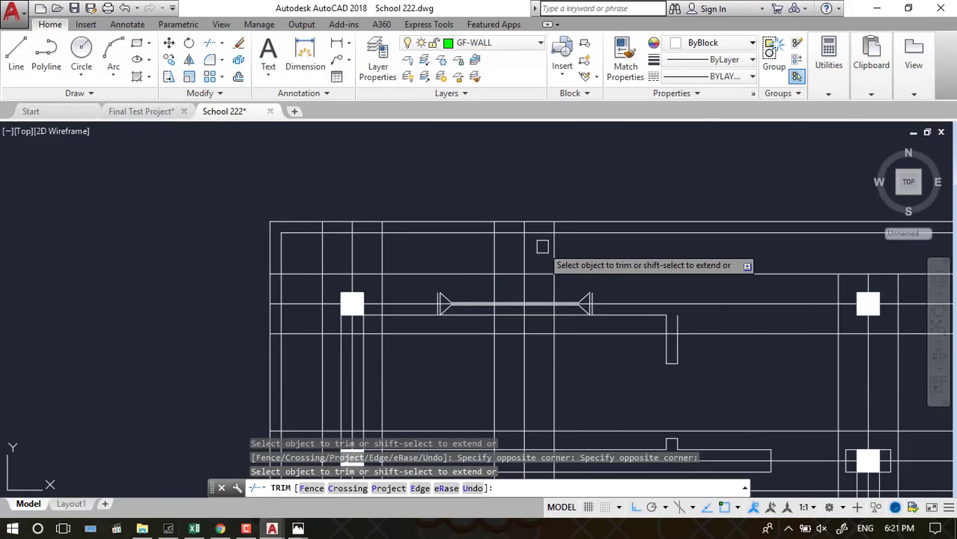
scroll(555, 332, "down", 2)
key("Escape")
key("Escape")
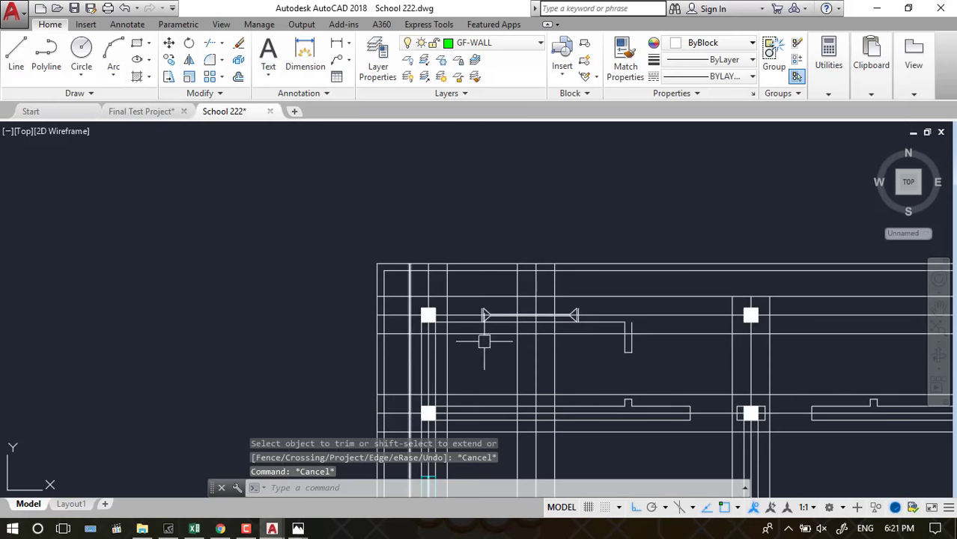
scroll(494, 348, "down", 2)
scroll(505, 364, "down", 2)
scroll(536, 402, "up", 4)
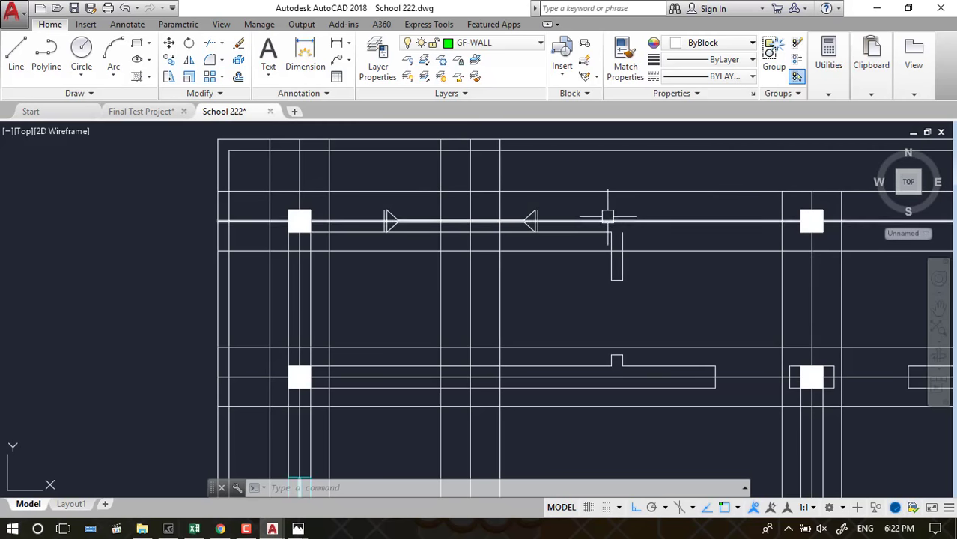
Remove the right part of the wall line and trim the vertical lines crossing the top wall
left_click(607, 219)
key("Delete")
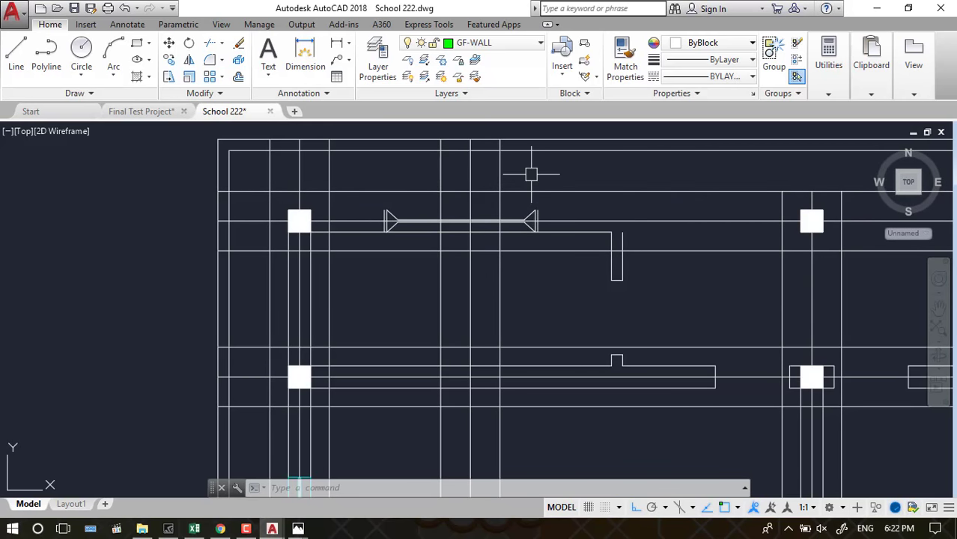
left_click_drag(531, 175, 508, 202)
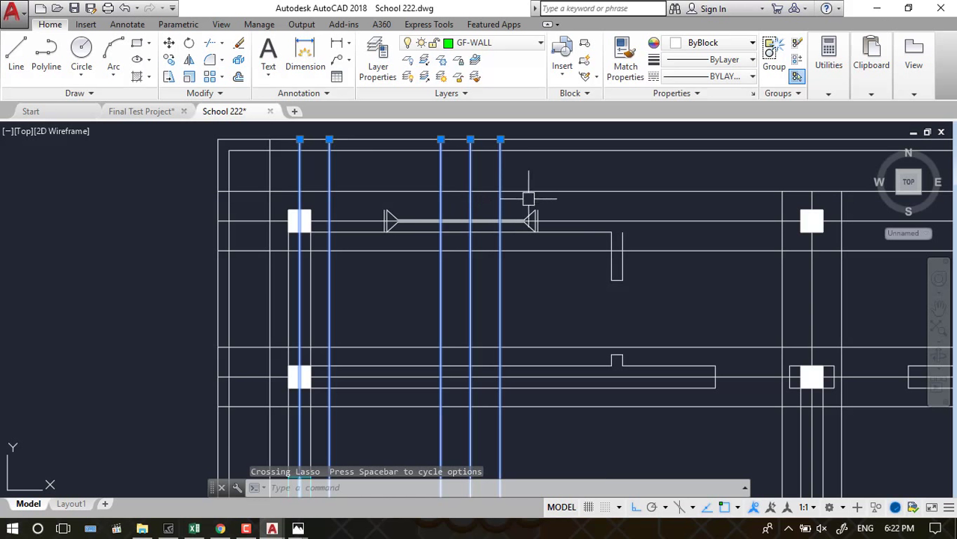
key("Escape")
type("TR")
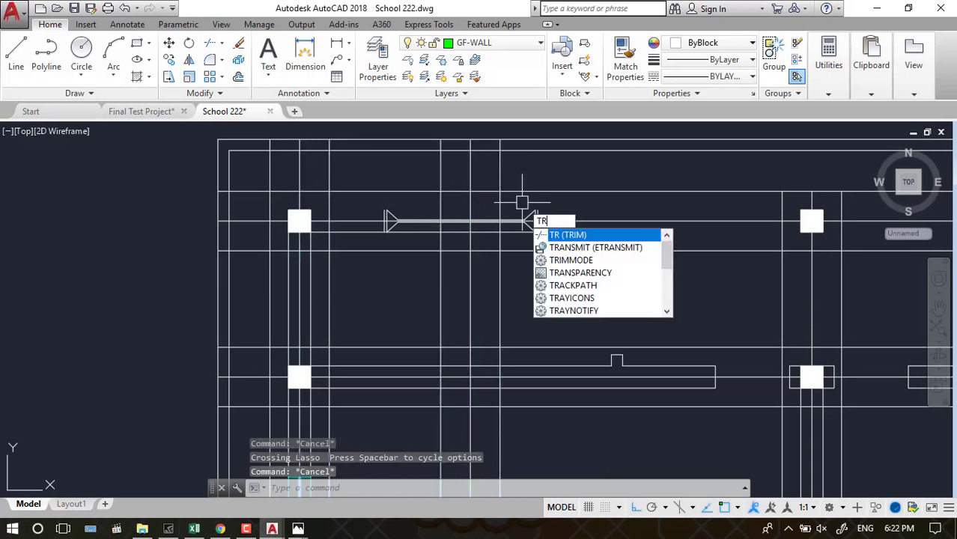
key("Return")
left_click(510, 175)
left_click(405, 175)
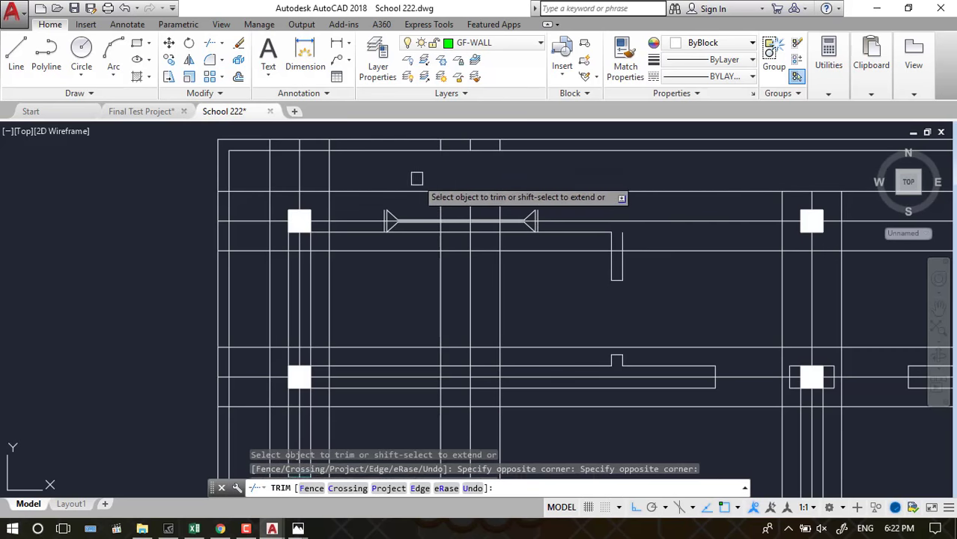
Trim the vertical segments between the two walls and above the wall line
left_click(530, 276)
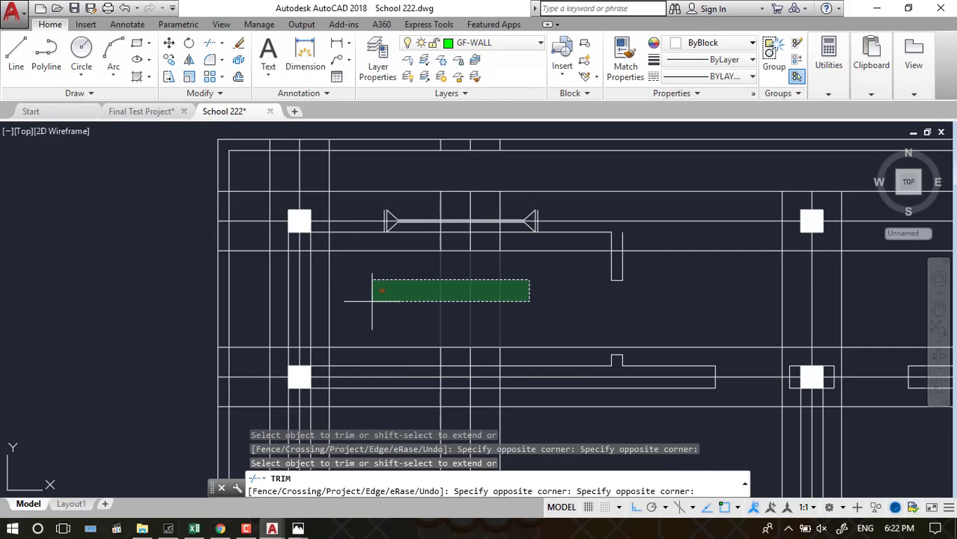
left_click(386, 299)
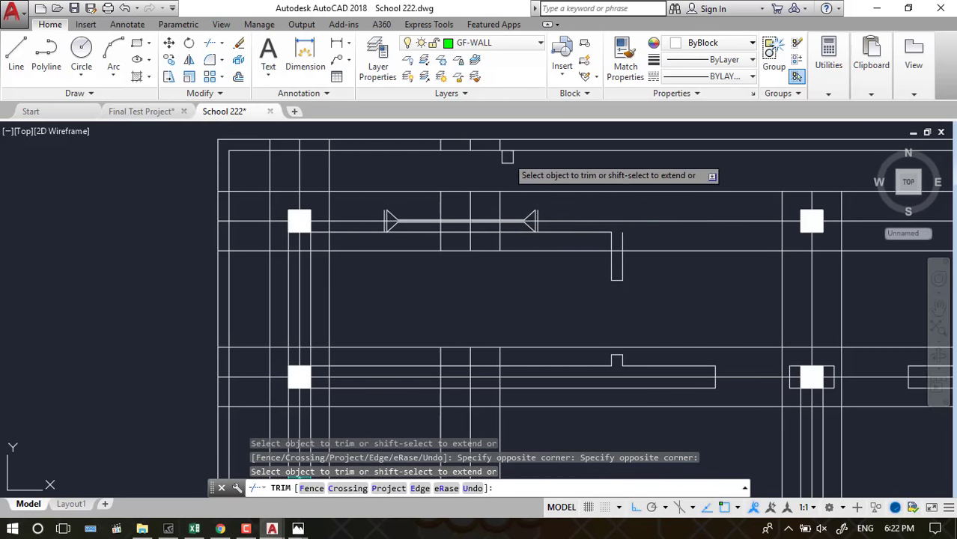
scroll(500, 158, "up", 2)
scroll(494, 157, "down", 4)
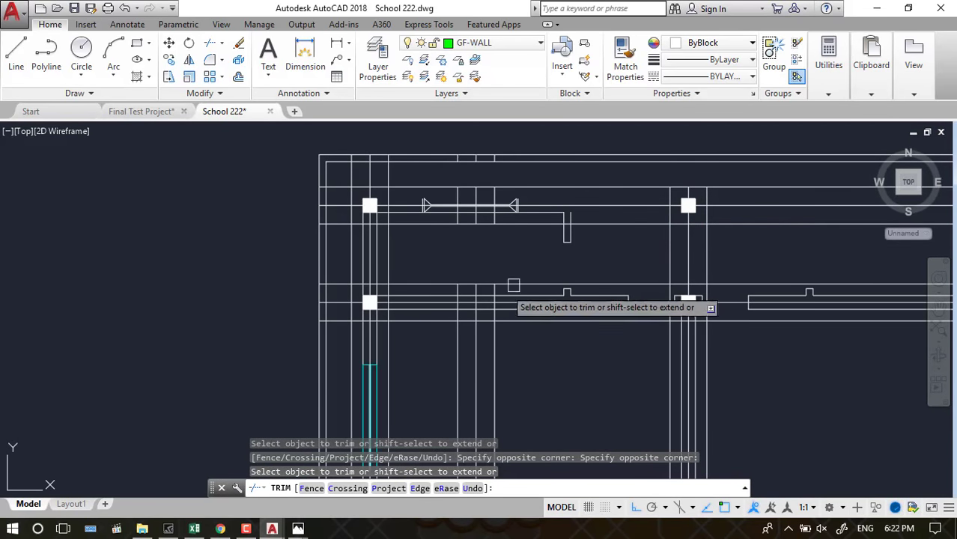
scroll(580, 222, "down", 2)
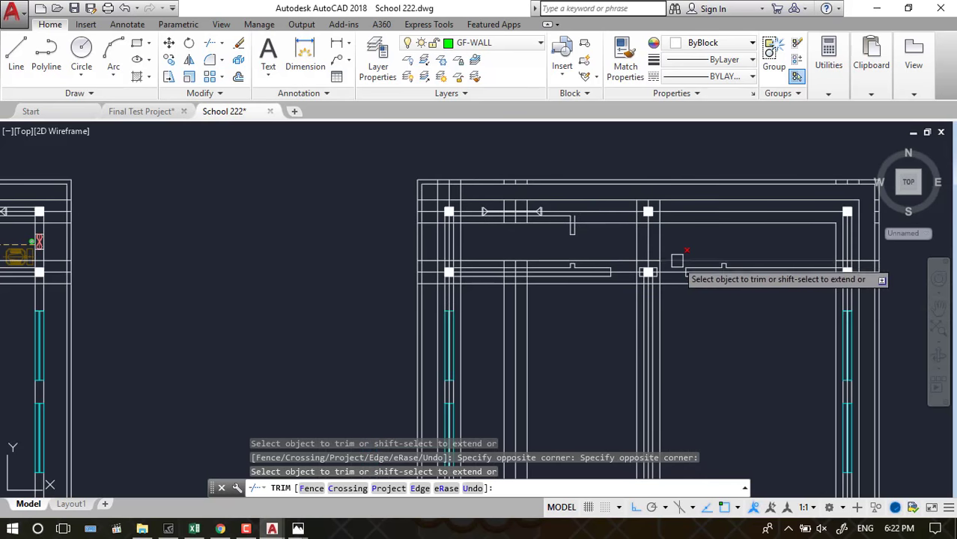
scroll(517, 226, "up", 2)
scroll(515, 222, "up", 2)
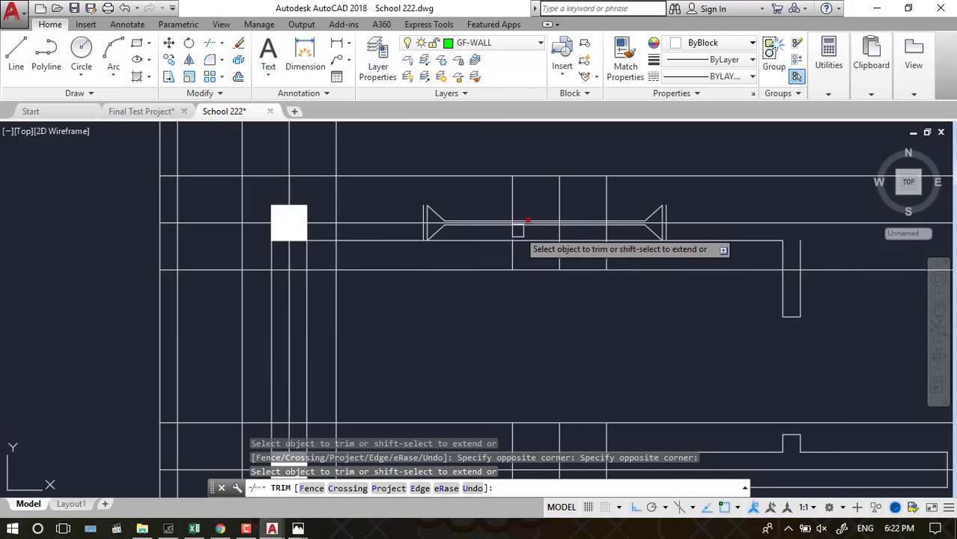
left_click(607, 200)
left_click(664, 213)
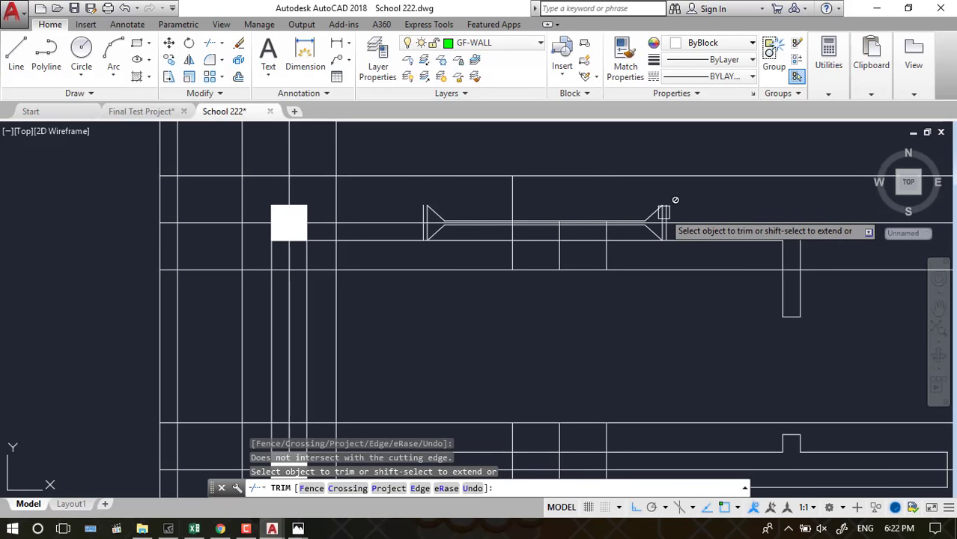
left_click(511, 197)
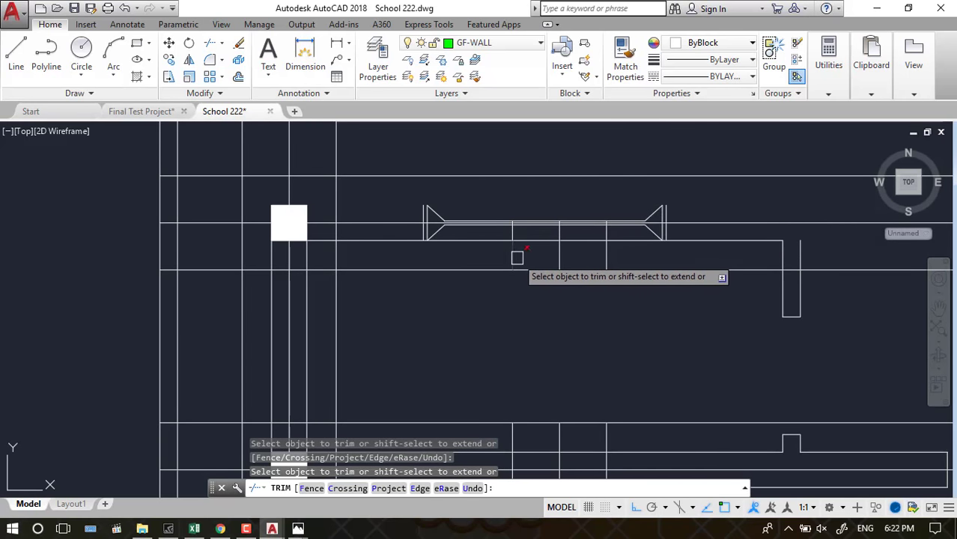
Trim the wall line pieces across the door opening and finish trimming
left_click(581, 244)
left_click(568, 258)
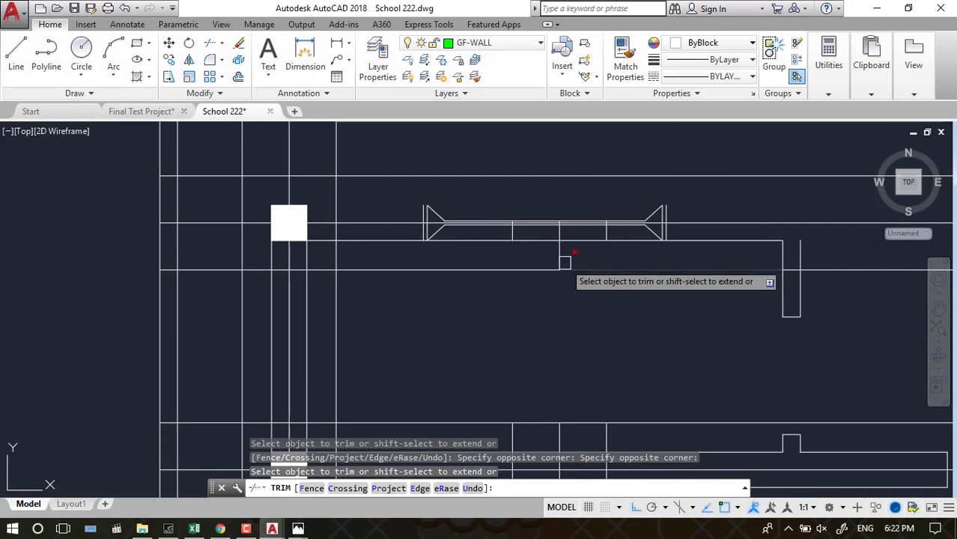
scroll(584, 241, "up", 2)
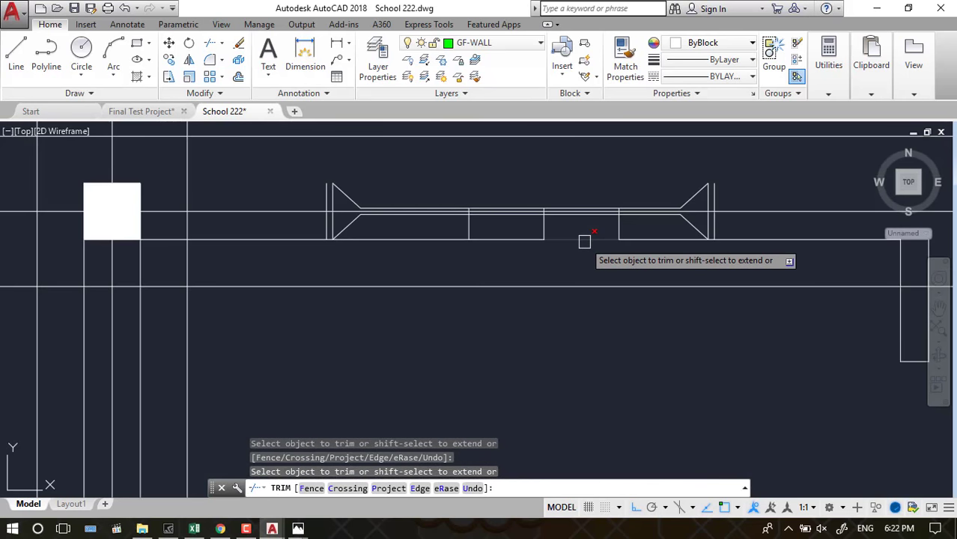
scroll(664, 248, "down", 2)
left_click(663, 246)
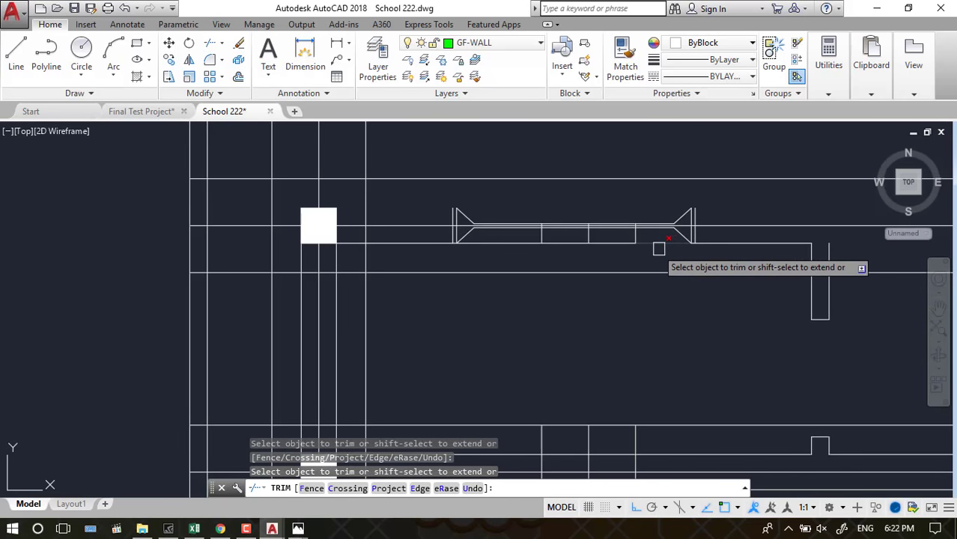
left_click(581, 242)
left_click(610, 243)
left_click(811, 264)
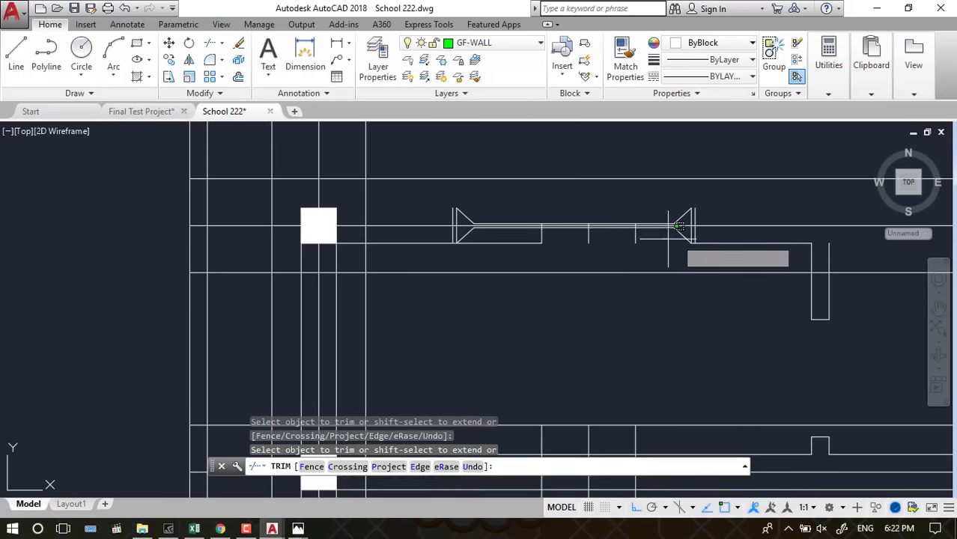
left_click(688, 251)
key("Return")
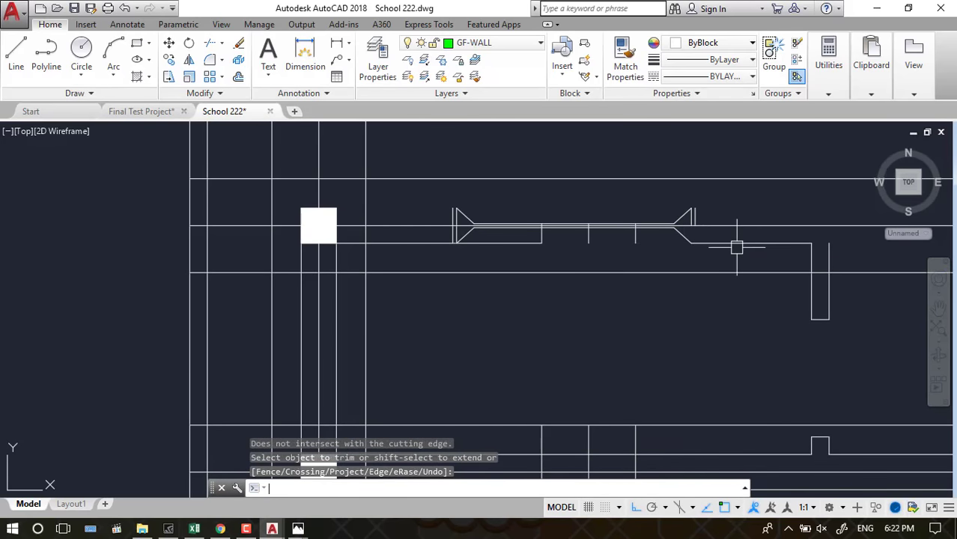
left_click(734, 244)
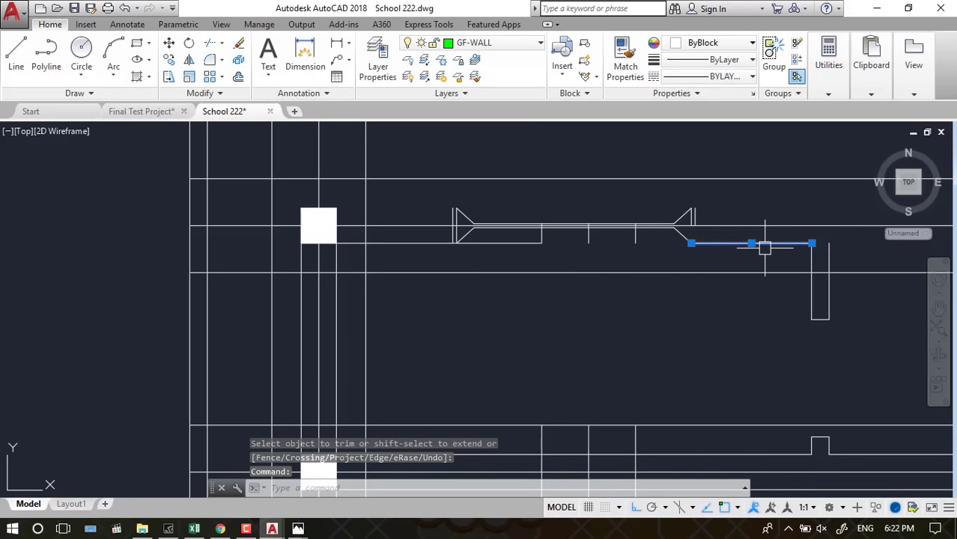
Delete the leftover line plus the door's diagonal and horizontal lines
key("Delete")
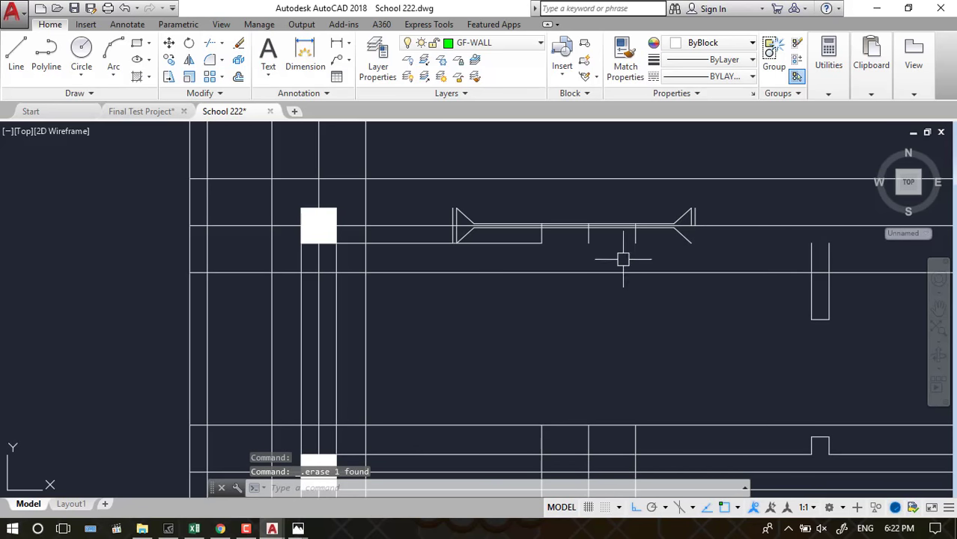
left_click(689, 215)
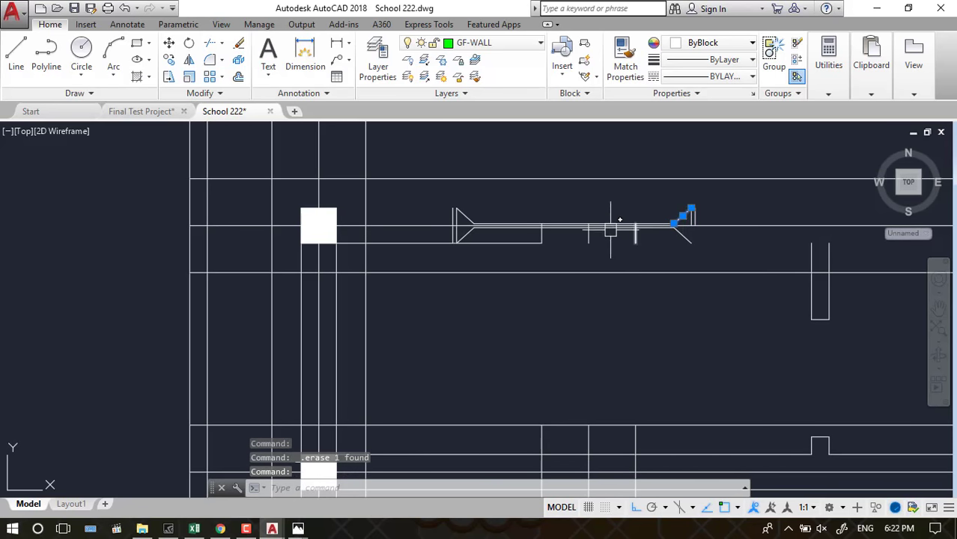
left_click(462, 215)
left_click(460, 243)
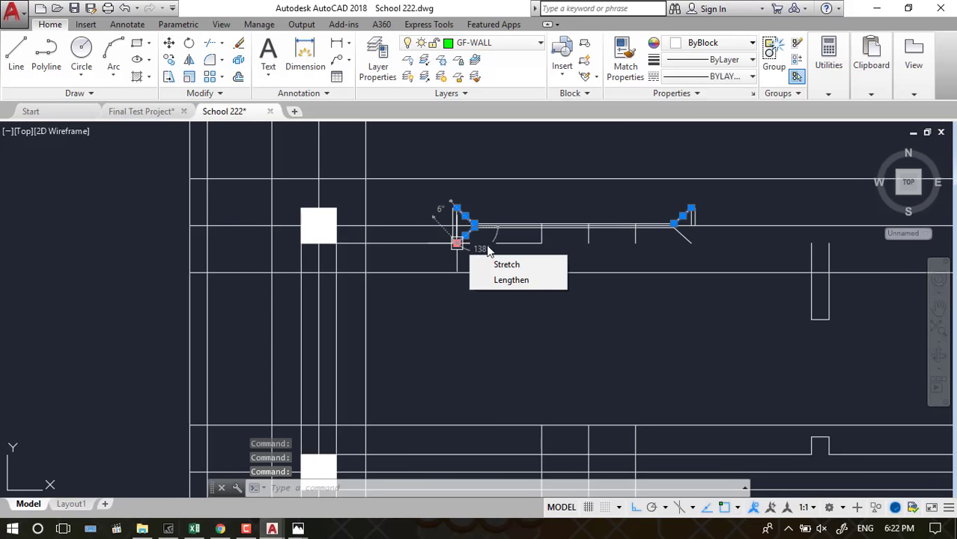
left_click(457, 243)
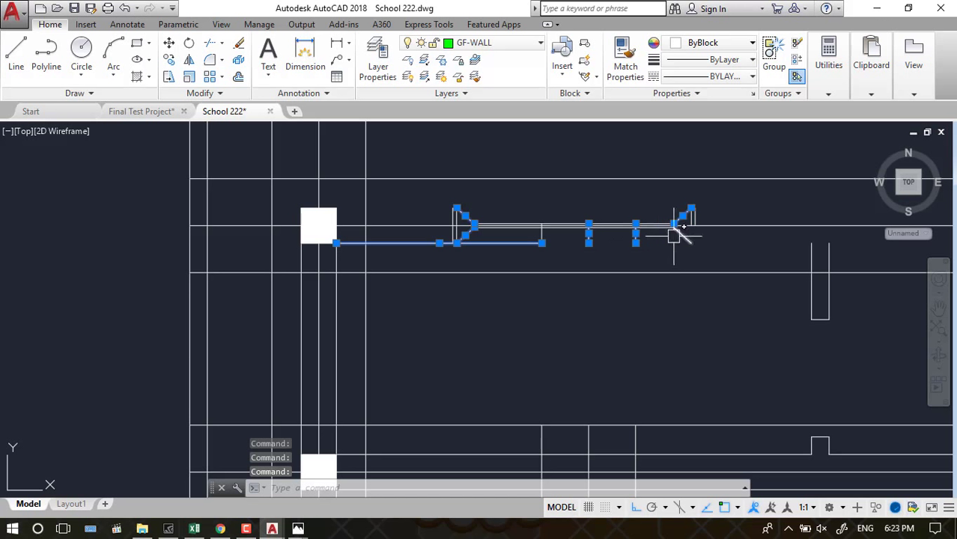
left_click(685, 235)
scroll(697, 217, "up", 1)
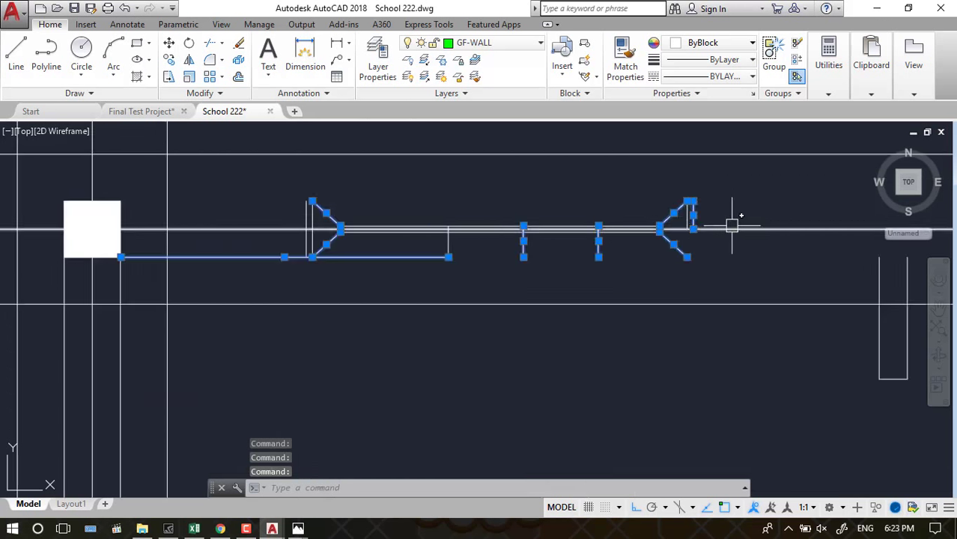
key("Delete")
scroll(528, 270, "down", 1)
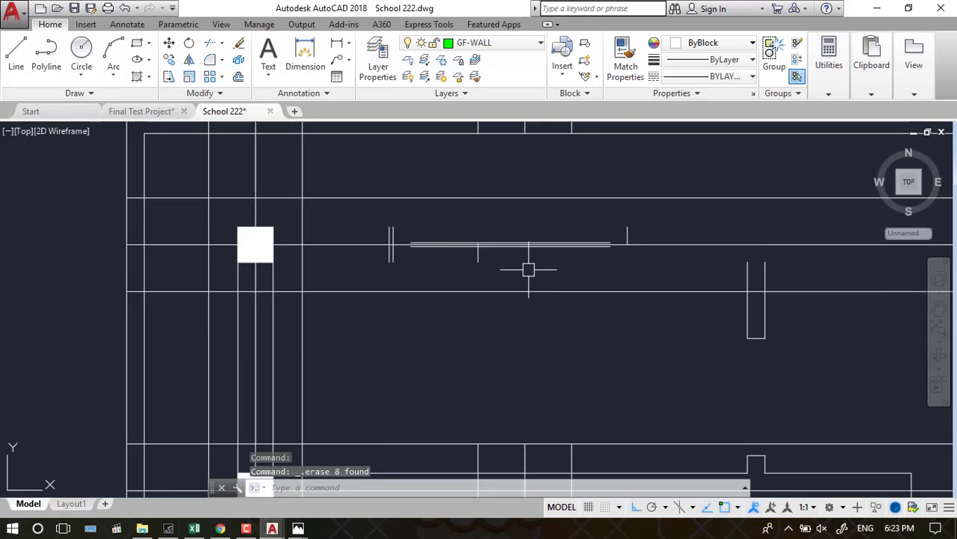
Delete the small leftover piece near the door
left_click(630, 235)
key("Delete")
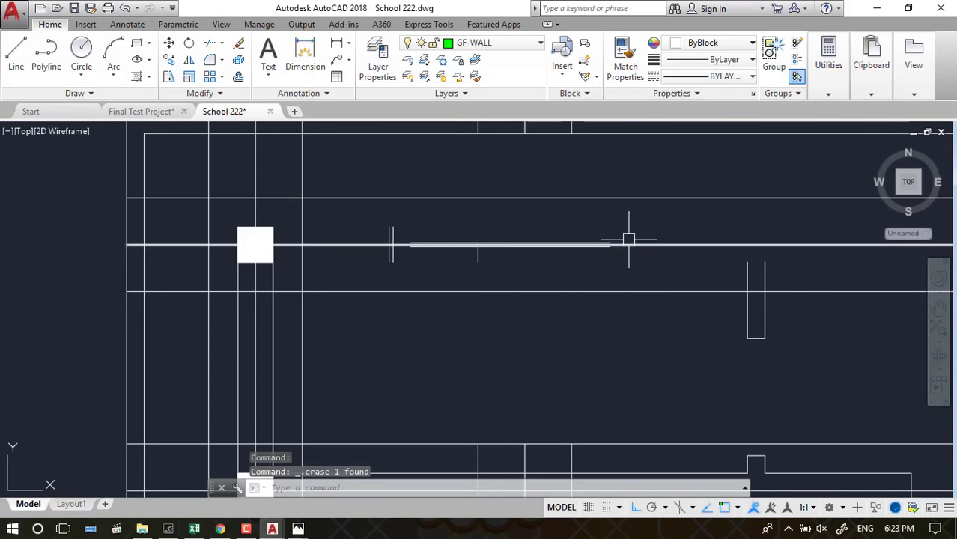
scroll(491, 304, "up", 2)
scroll(493, 292, "up", 1)
scroll(472, 228, "down", 2)
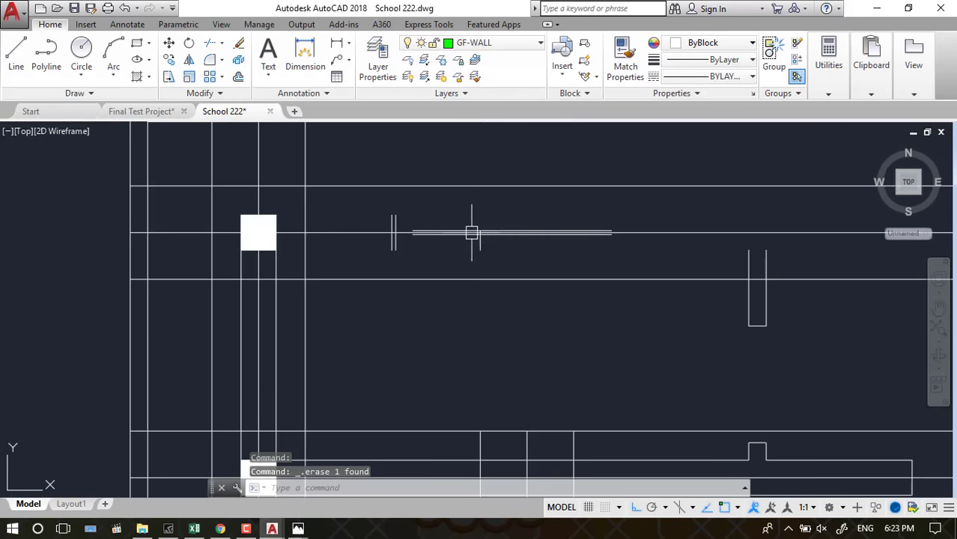
scroll(459, 228, "up", 2)
scroll(449, 235, "up", 1)
Erase the two long horizontals and three vertical lines left in the wall area
left_click(449, 234)
left_click(450, 260)
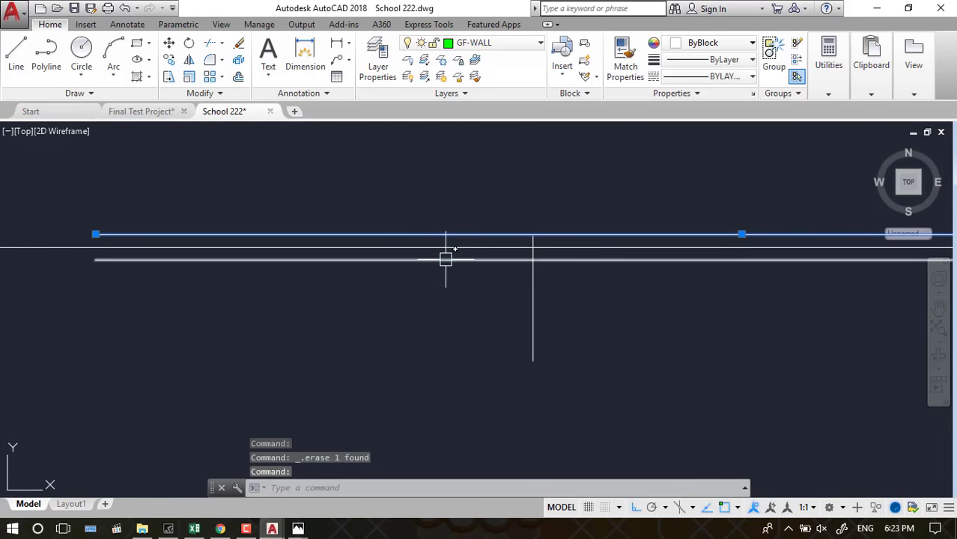
left_click(551, 268)
left_click(528, 291)
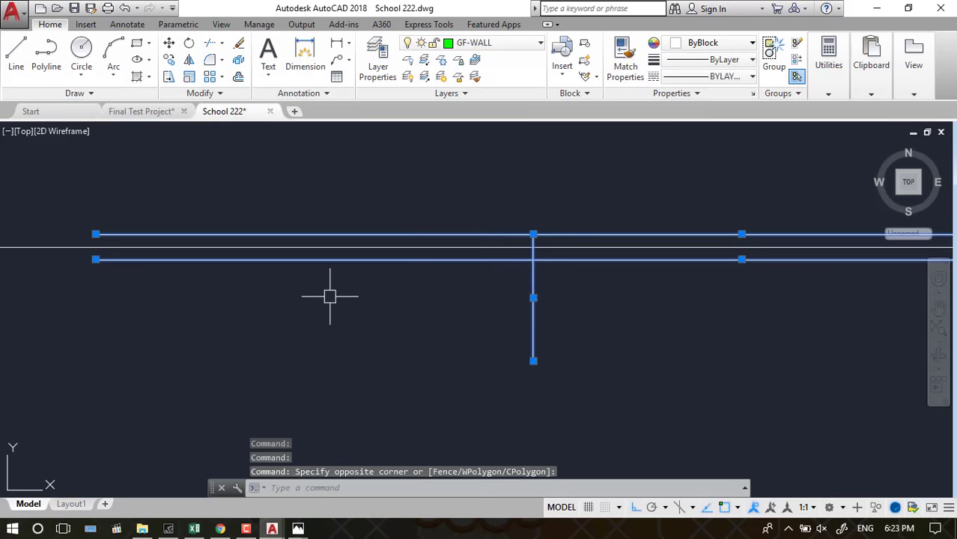
scroll(329, 297, "down", 2)
left_click(186, 247)
left_click(195, 247)
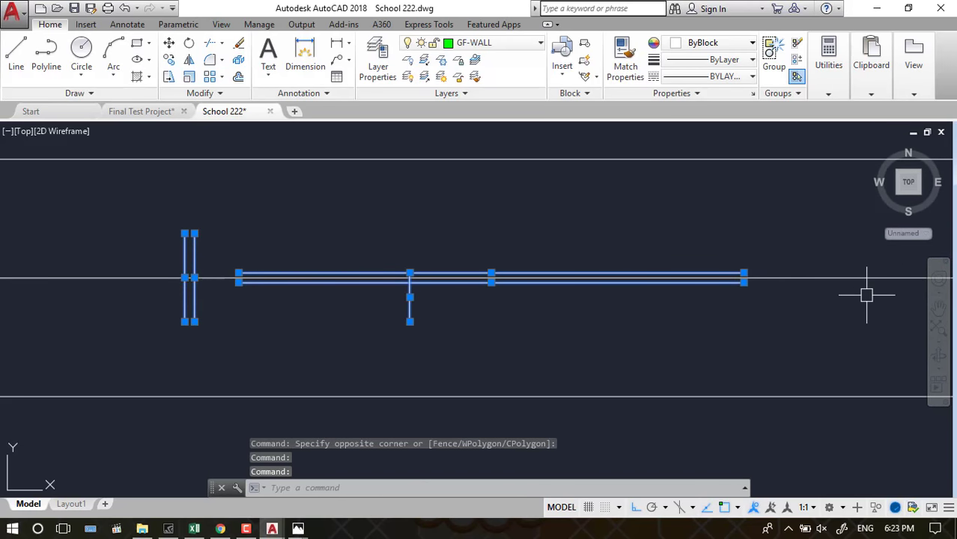
key("Delete")
scroll(615, 294, "down", 2)
scroll(614, 294, "down", 2)
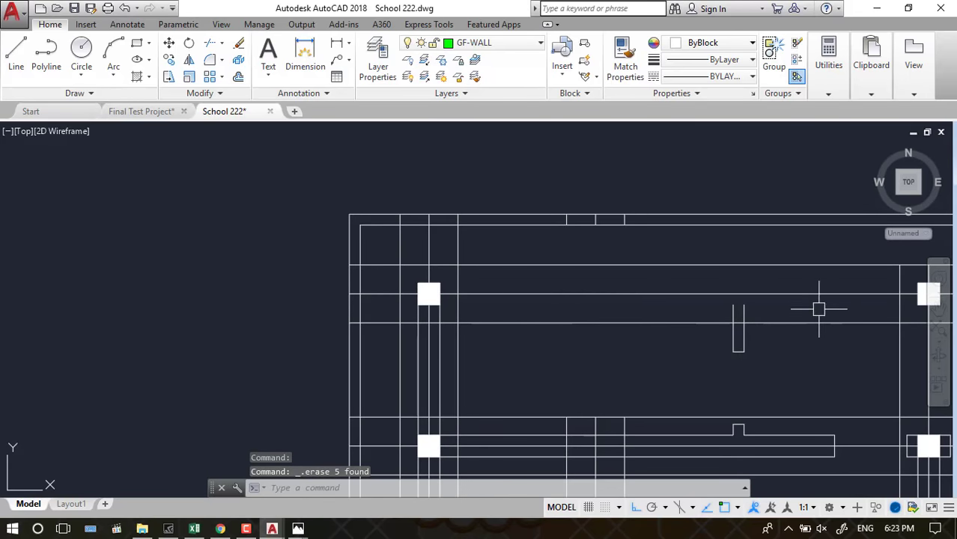
scroll(818, 308, "down", 2)
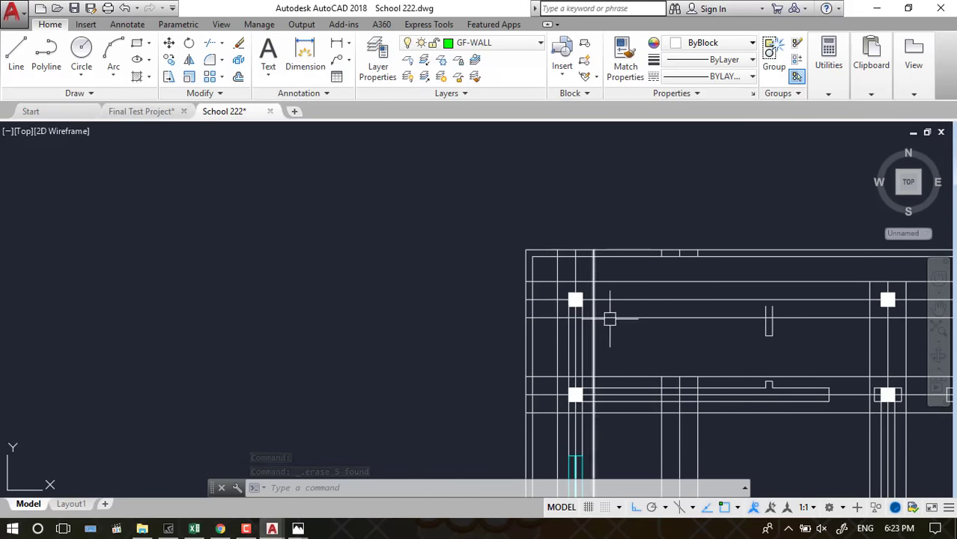
scroll(660, 232, "up", 2)
scroll(660, 232, "up", 2)
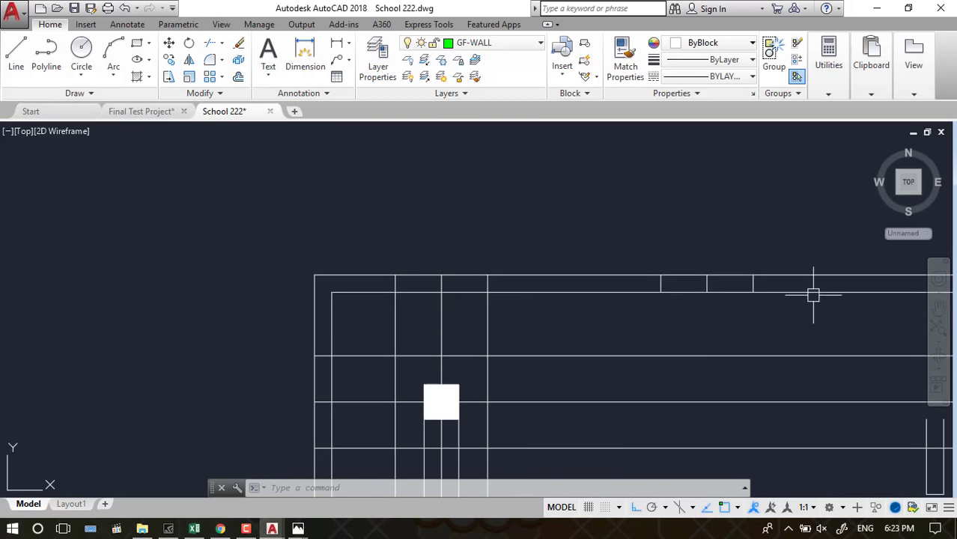
scroll(781, 284, "up", 2)
scroll(698, 278, "up", 2)
type("T")
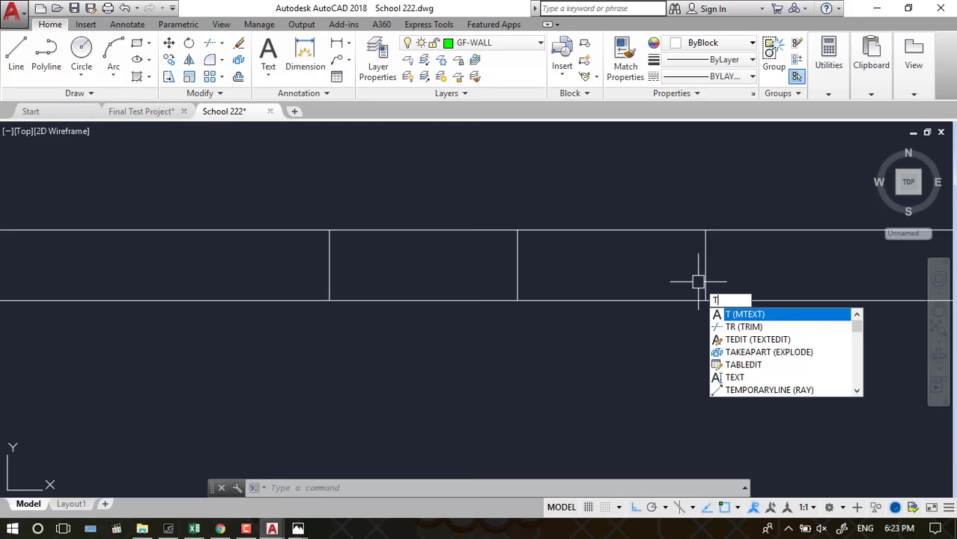
Delete the three short vertical cross lines between the parallel wall lines
type("r")
key("Return")
key("Return")
left_click(704, 273)
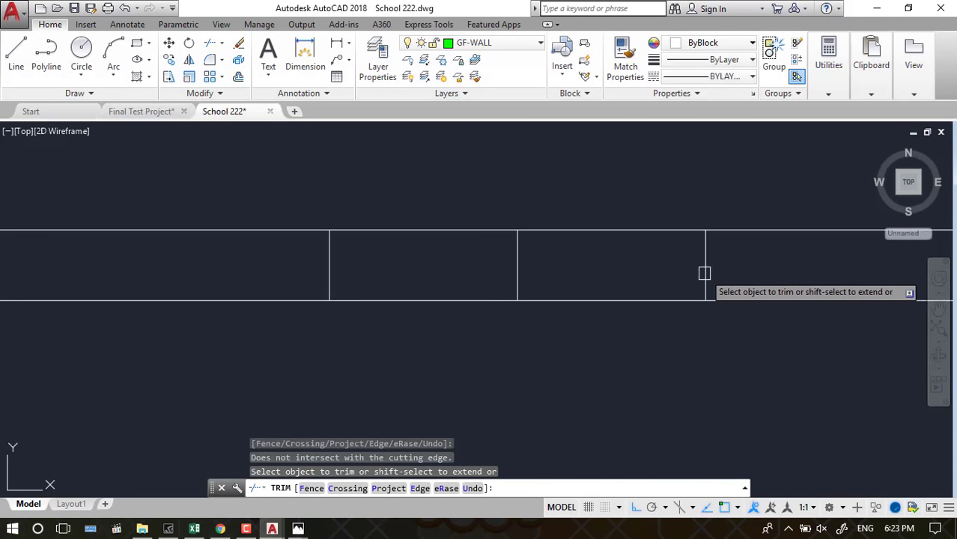
key("Return")
left_click(518, 273)
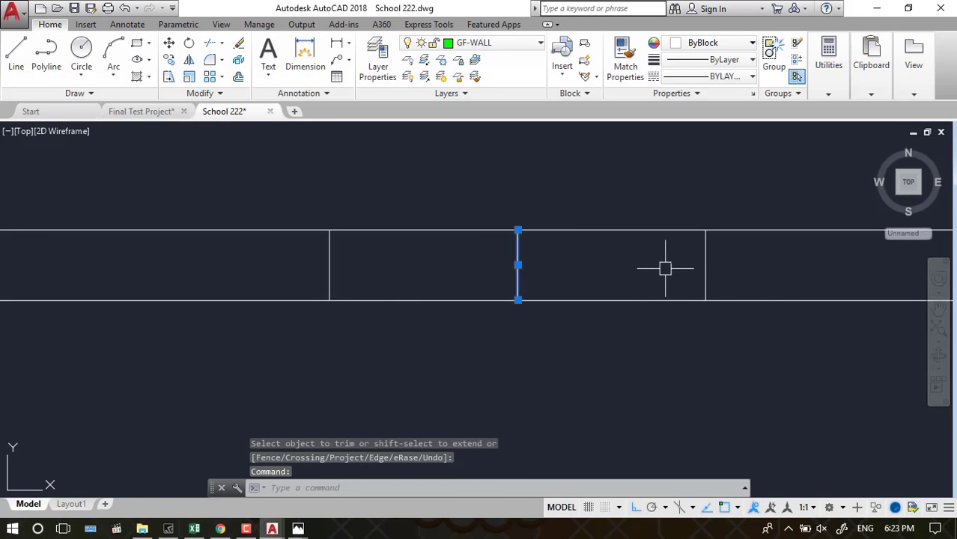
left_click(706, 277)
left_click(329, 273)
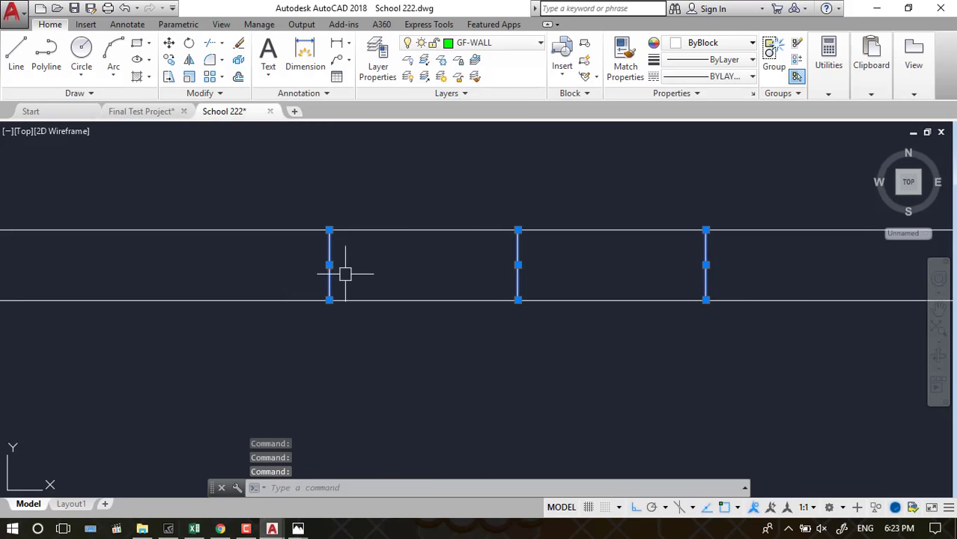
key("Delete")
Trim off the upper end of the small wall stub
scroll(241, 363, "down", 3)
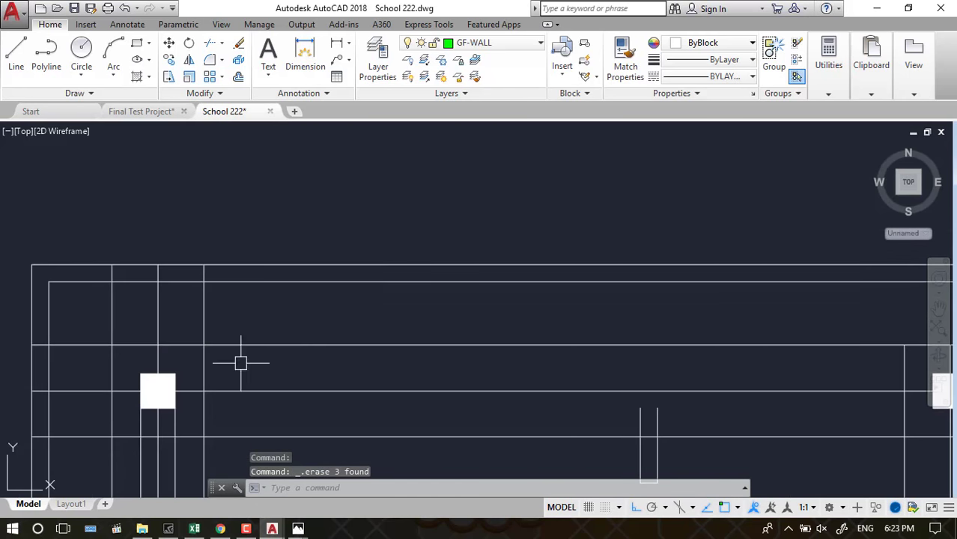
scroll(224, 389, "down", 3)
scroll(219, 406, "up", 2)
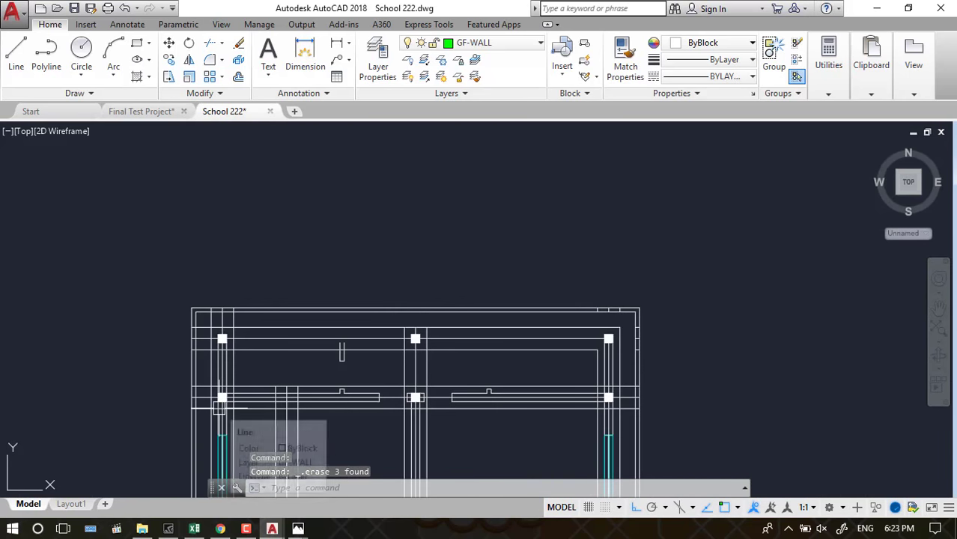
scroll(219, 408, "up", 2)
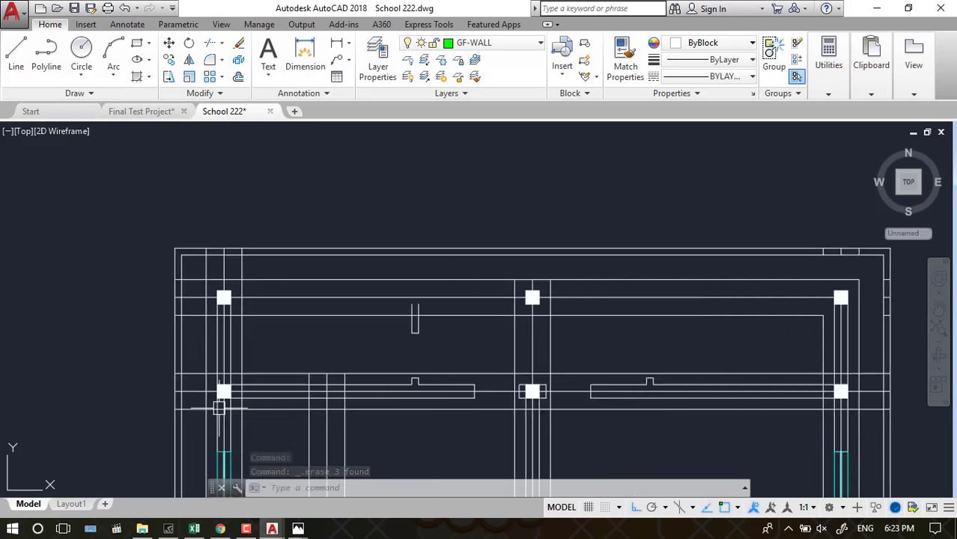
scroll(219, 408, "up", 2)
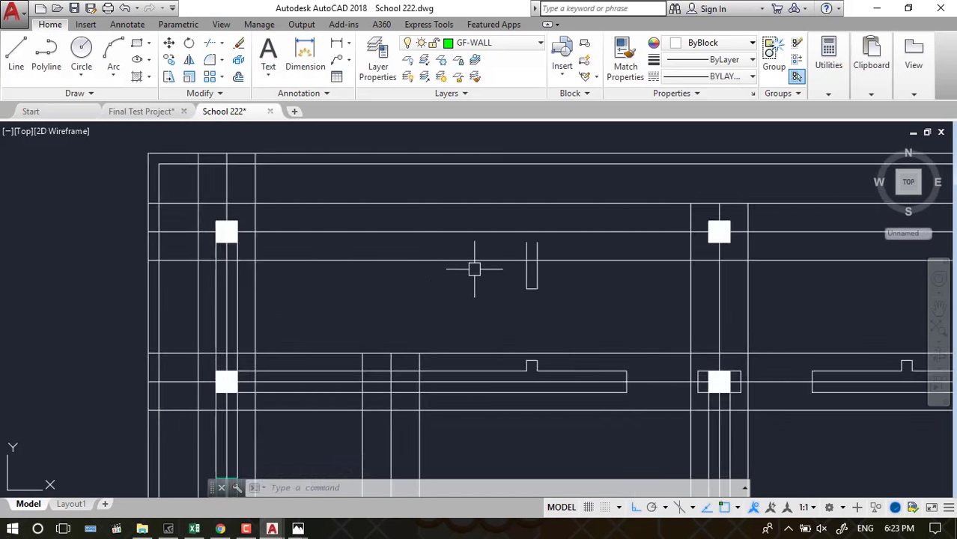
type("tr")
key("Return")
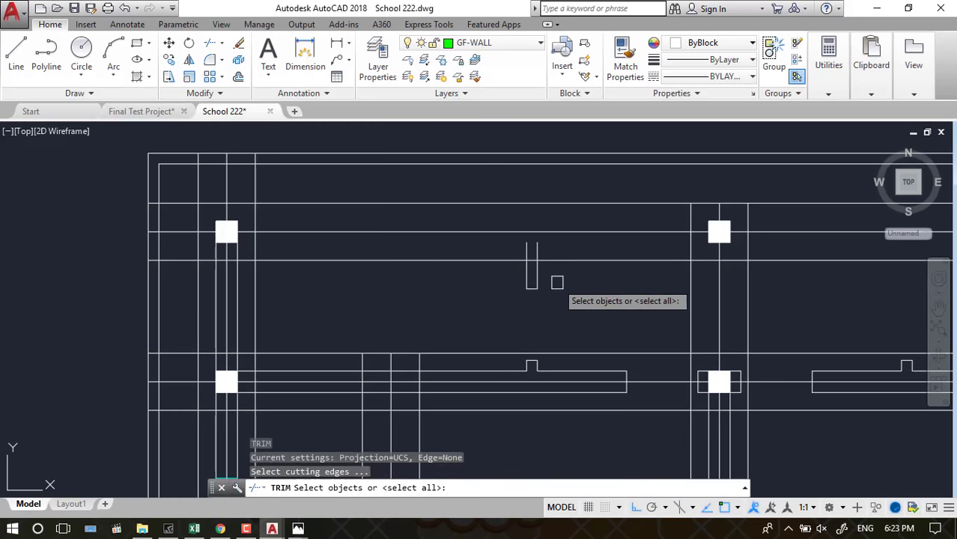
key("Return")
left_click(535, 249)
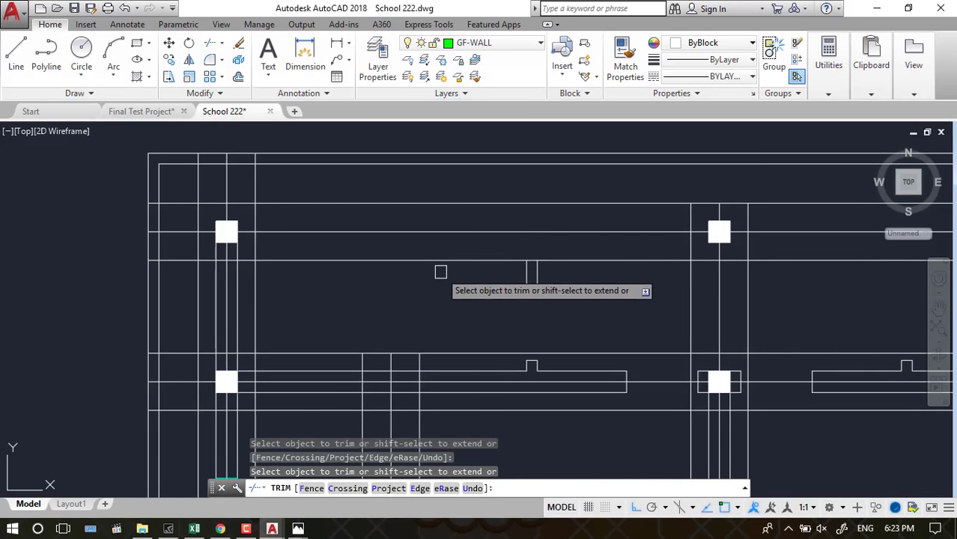
key("Escape")
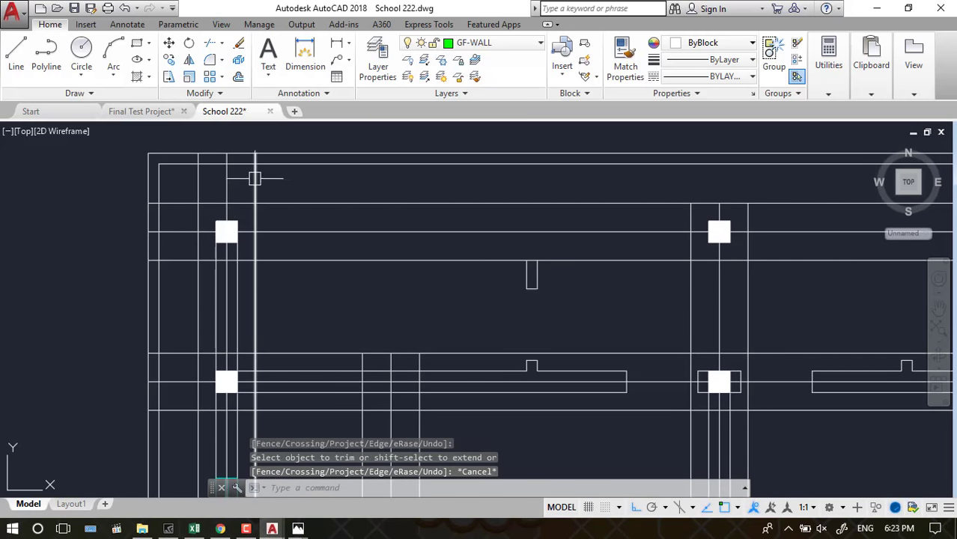
Inspect the long vertical line beside the column and dismiss the Chrome update notification
left_click(257, 175)
key("Escape")
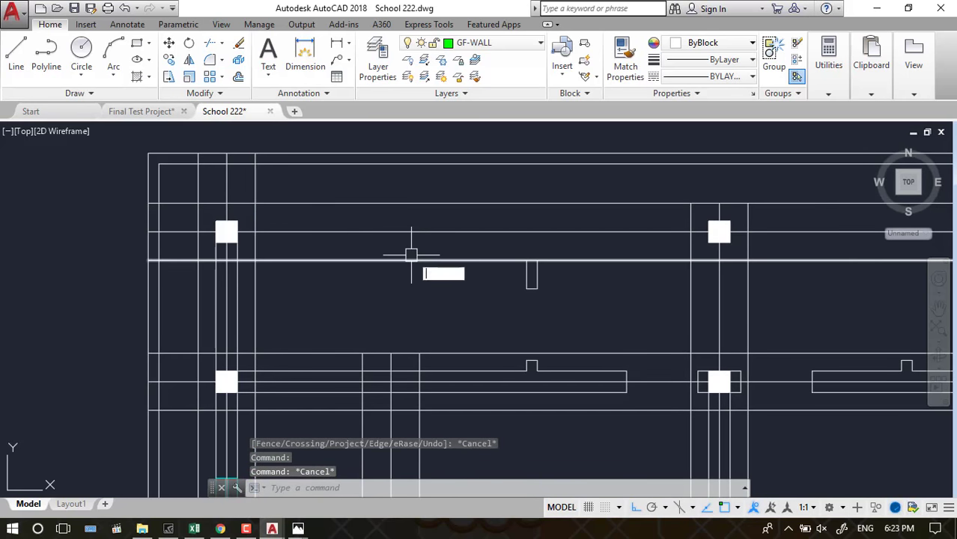
type("tr")
key("Return")
key("Return")
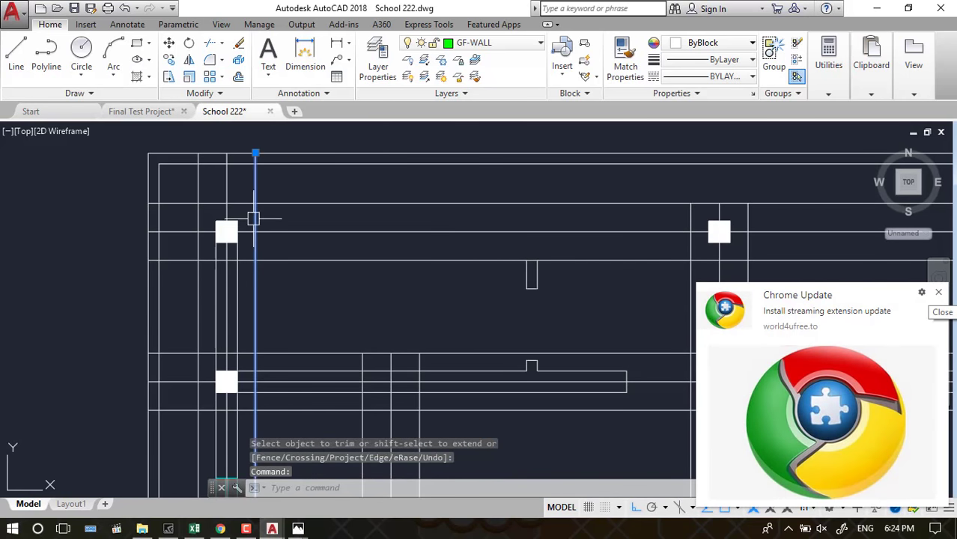
key("Return")
left_click(258, 218)
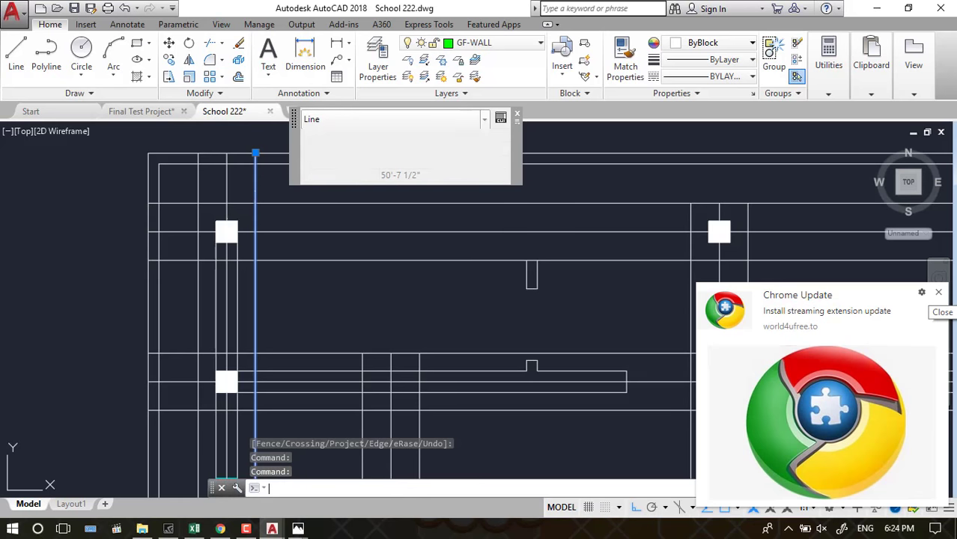
key("Escape")
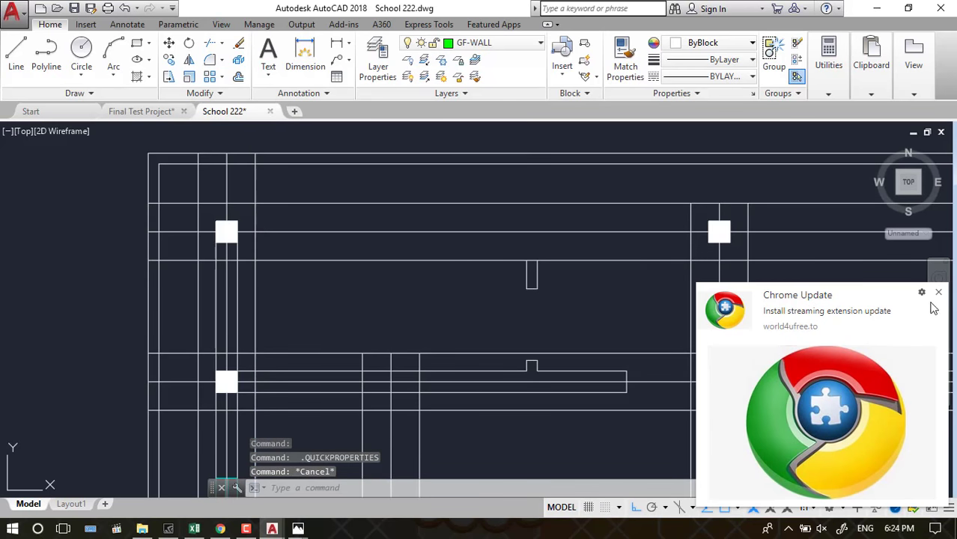
left_click(941, 294)
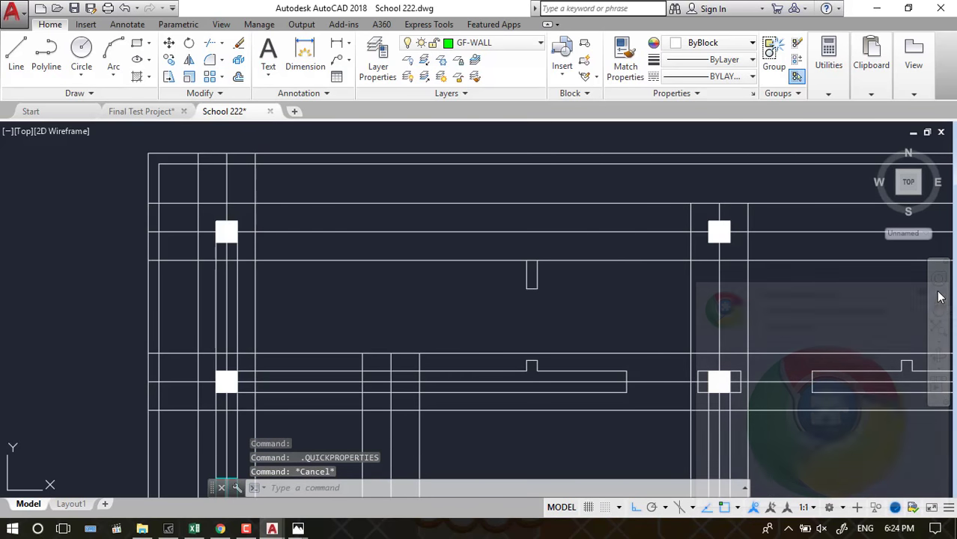
Start TRIM with all lines as cutting edges; trim stubs above and left of the left column
type("t")
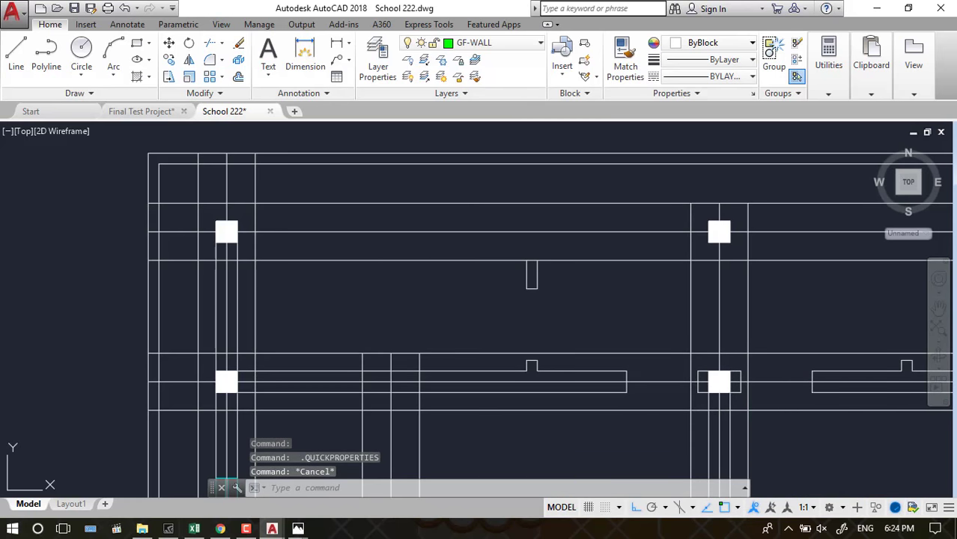
key("Return")
key("Return")
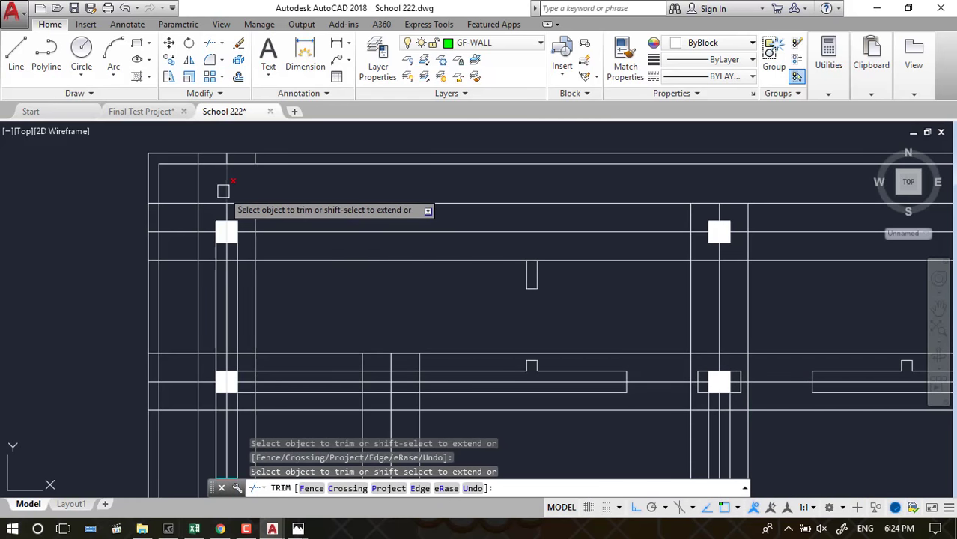
left_click(223, 192)
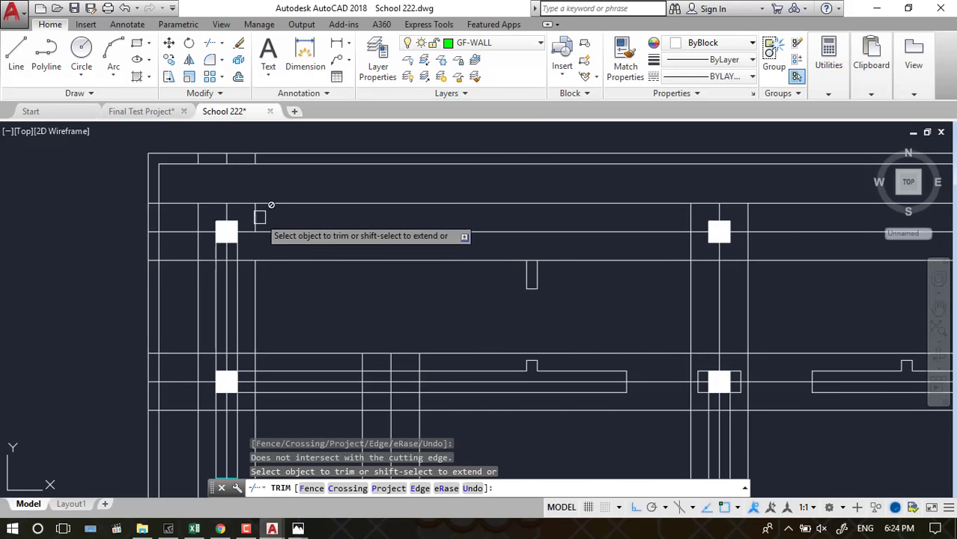
scroll(237, 251, "up", 4)
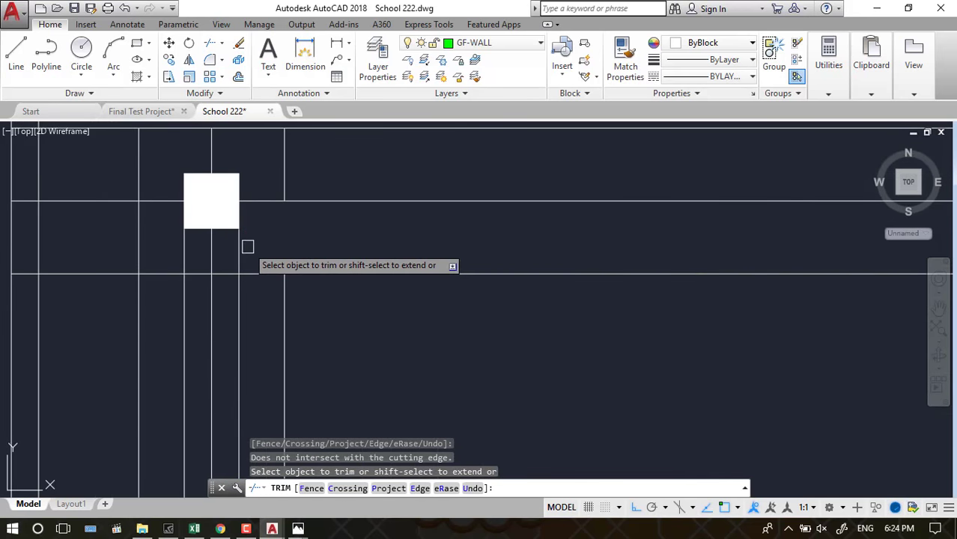
left_click(247, 246)
left_click(176, 253)
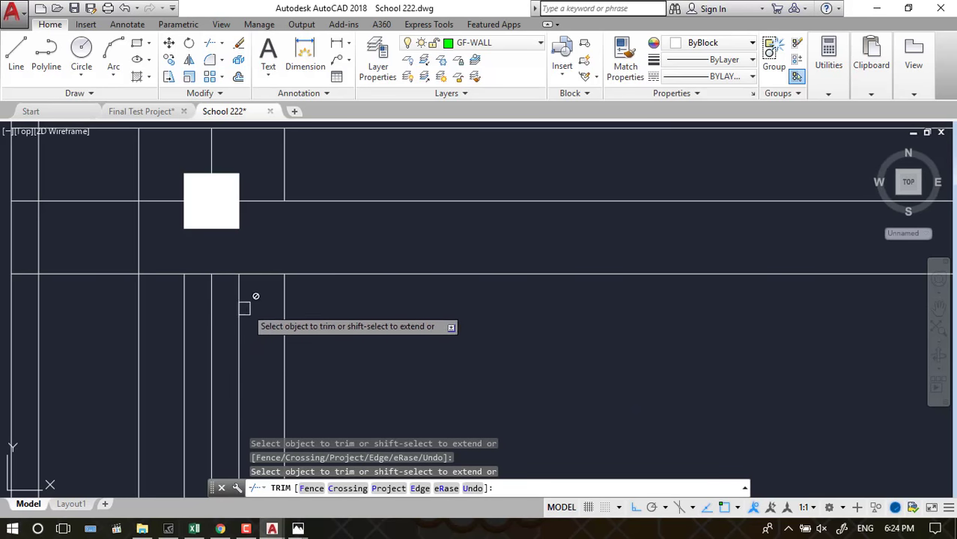
scroll(251, 295, "down", 2)
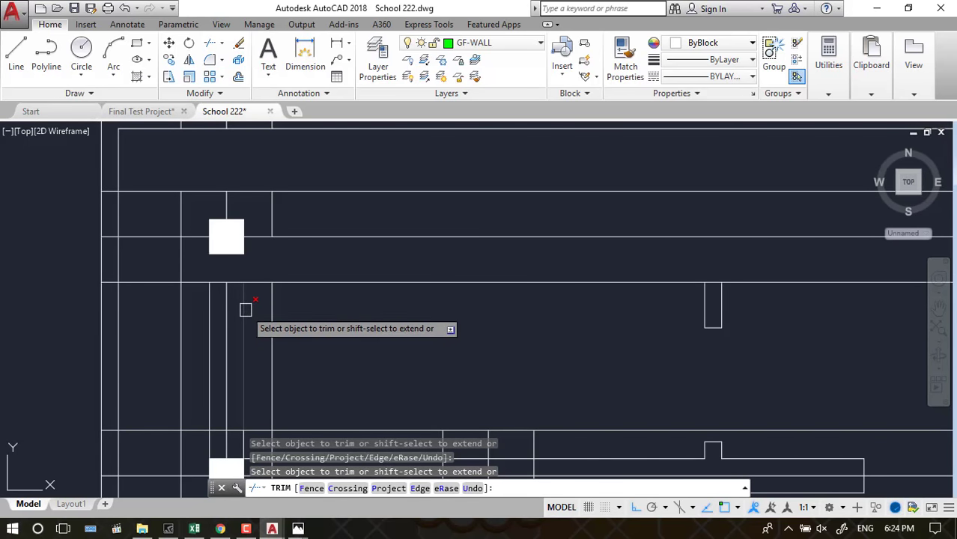
key("ctrl+z")
scroll(245, 313, "down", 3)
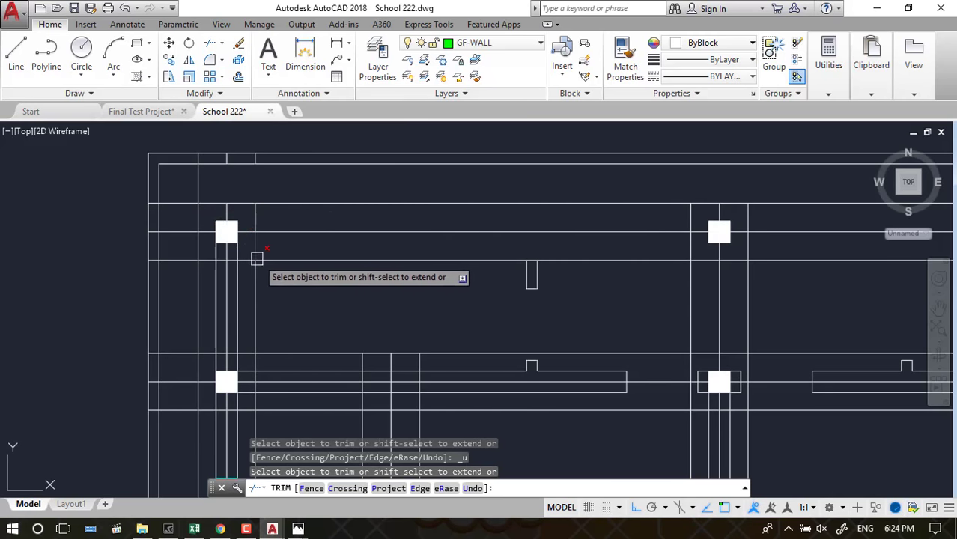
left_click(177, 202)
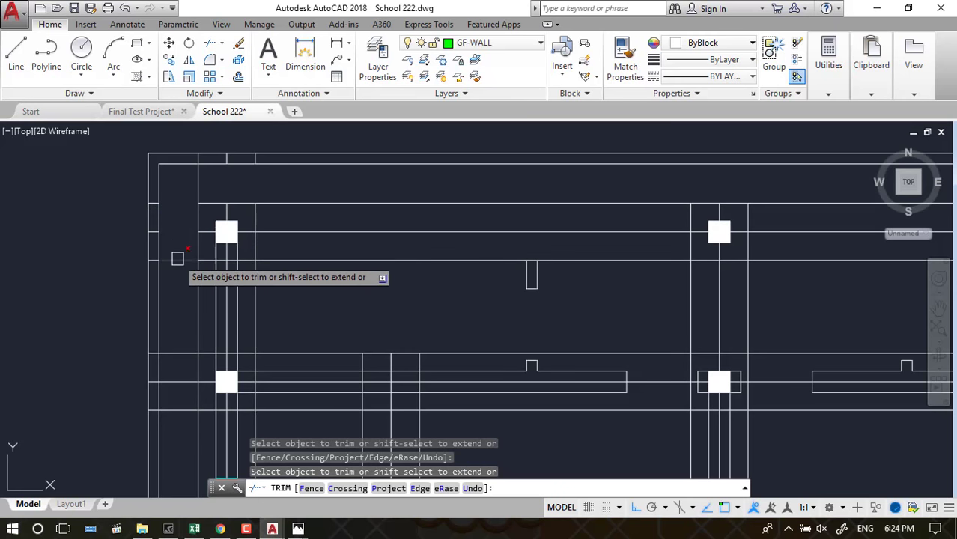
Trim the short line and two vertical lines below the left column, undoing a wrong window pick
scroll(229, 210, "up", 3)
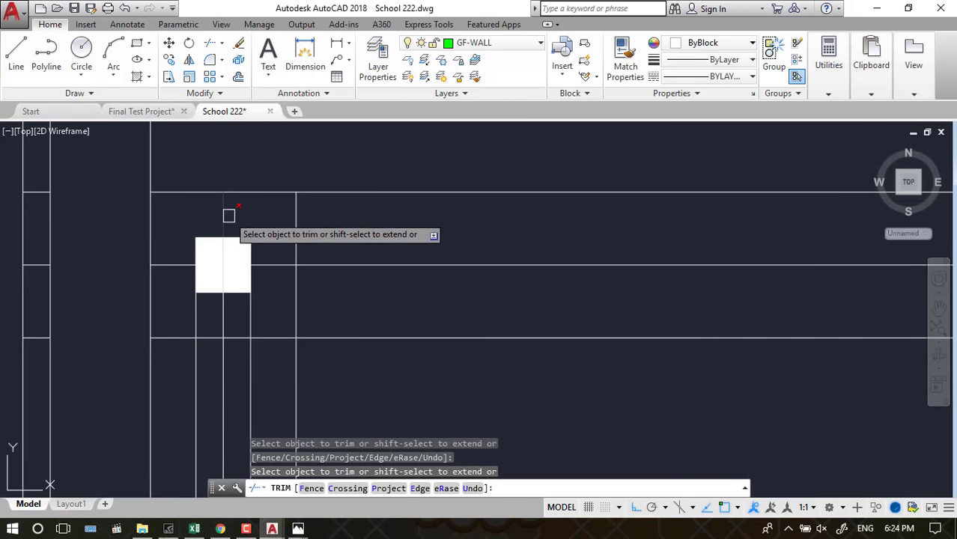
left_click(214, 307)
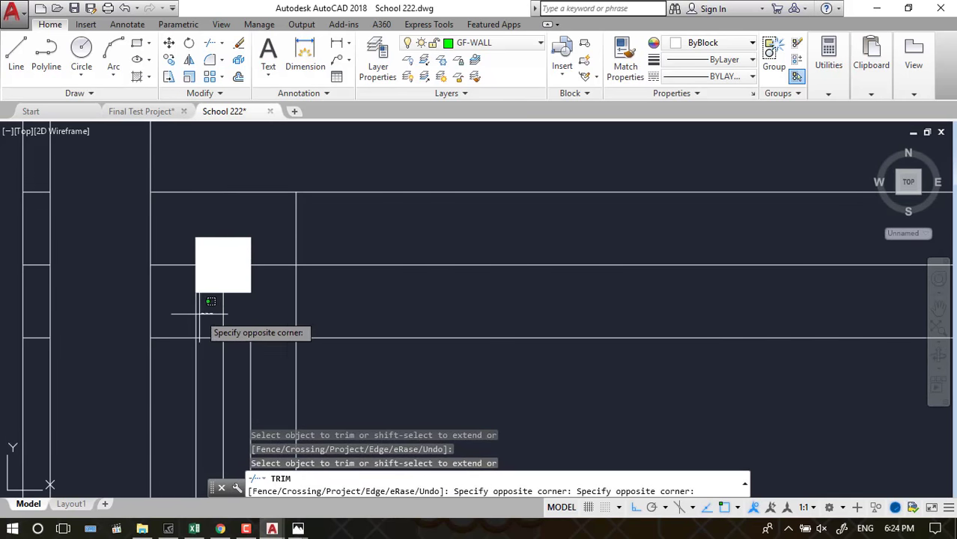
left_click(206, 313)
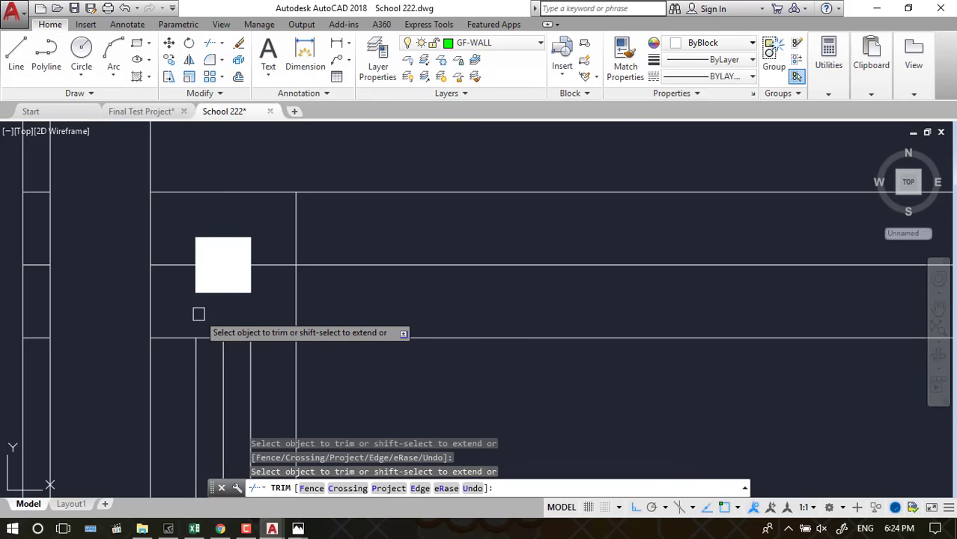
scroll(199, 314, "down", 2)
scroll(234, 363, "down", 1)
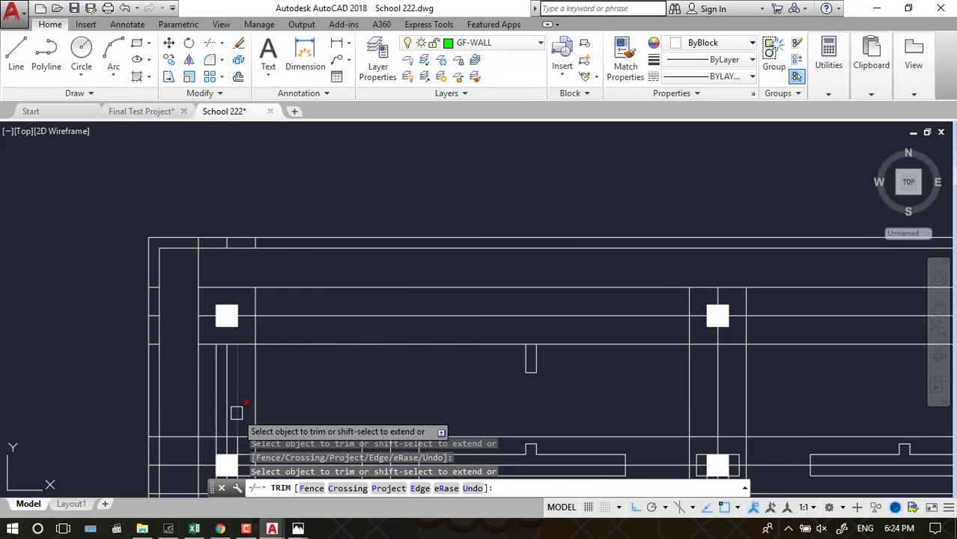
key("ctrl+z")
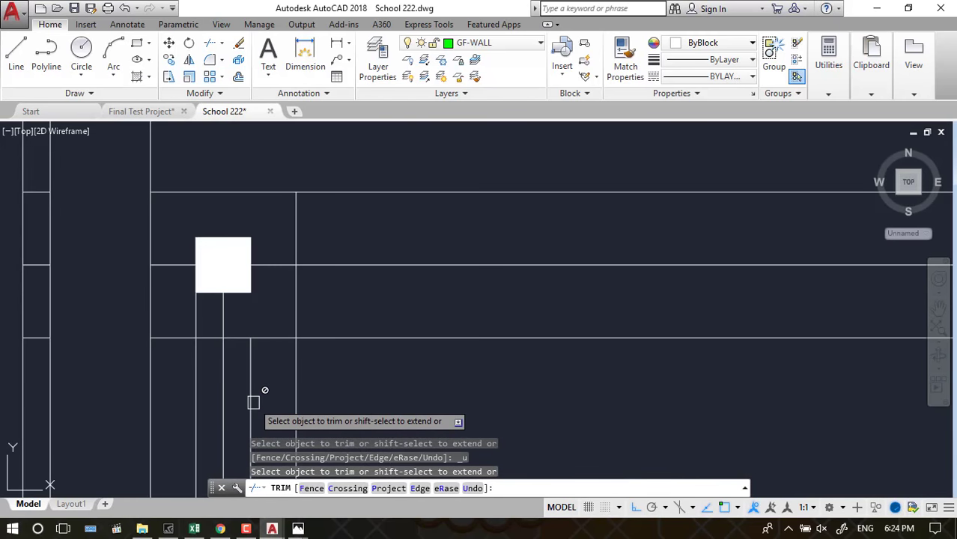
scroll(291, 378, "down", 3)
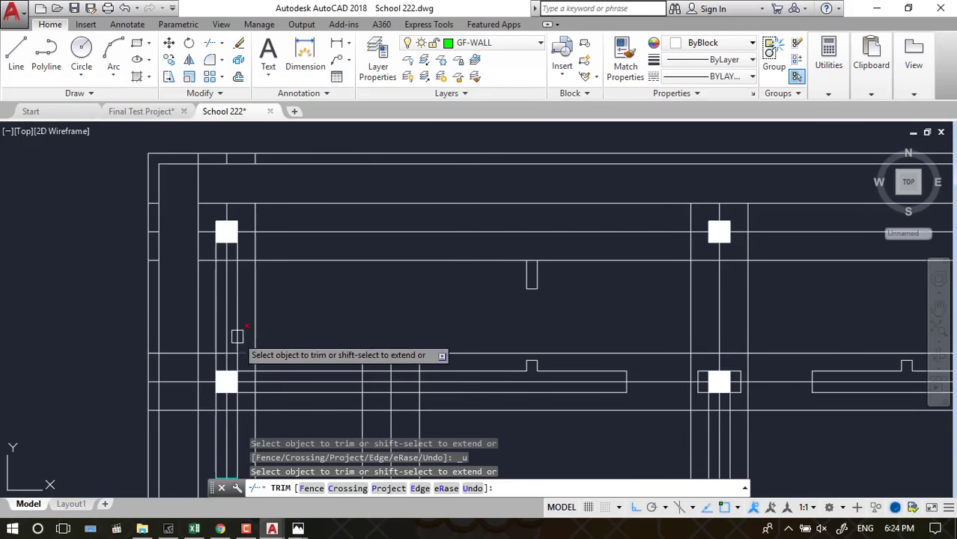
scroll(205, 251, "up", 2)
left_click(222, 251)
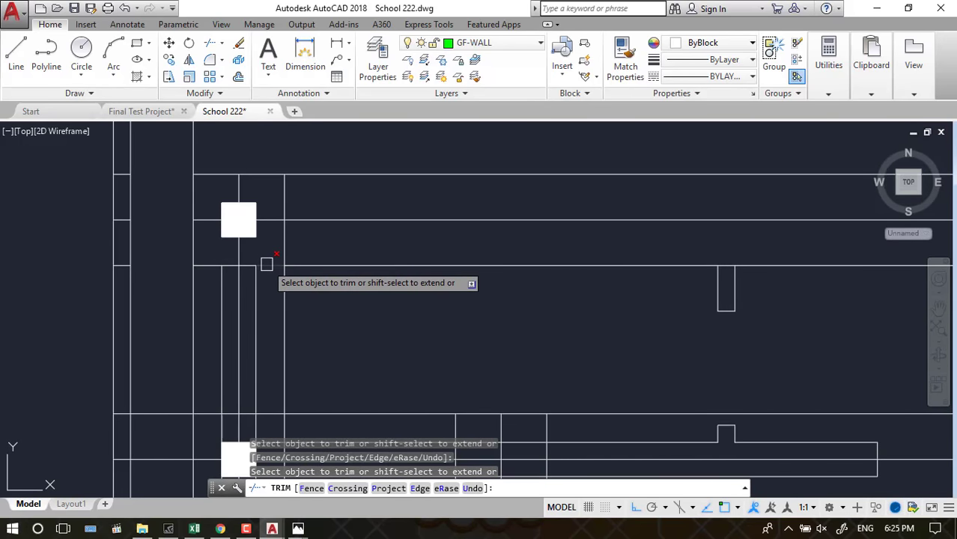
left_click(256, 279)
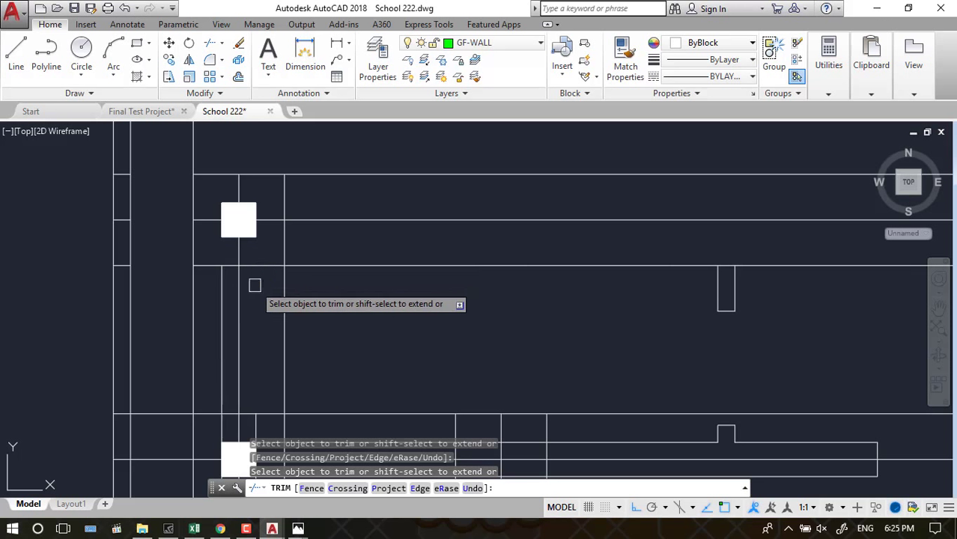
left_click(222, 293)
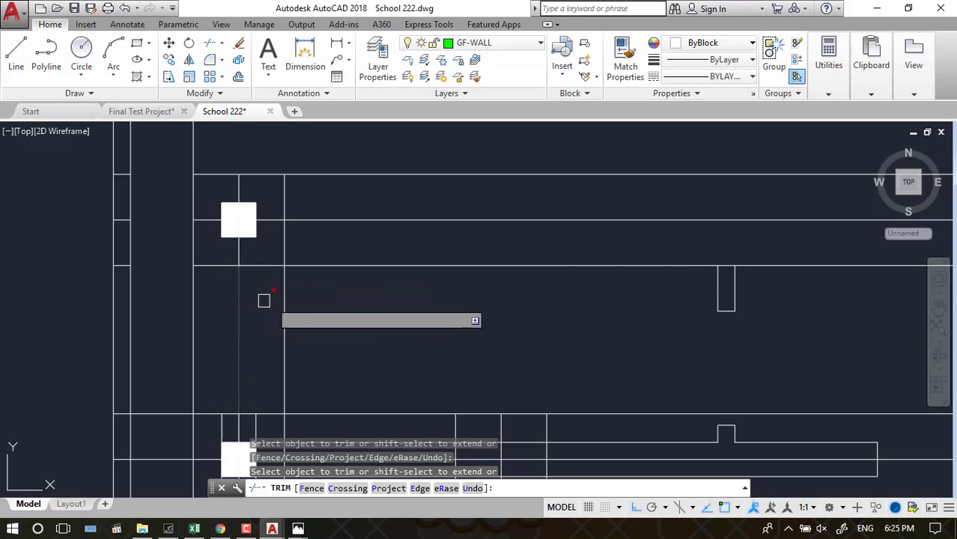
scroll(265, 299, "down", 3)
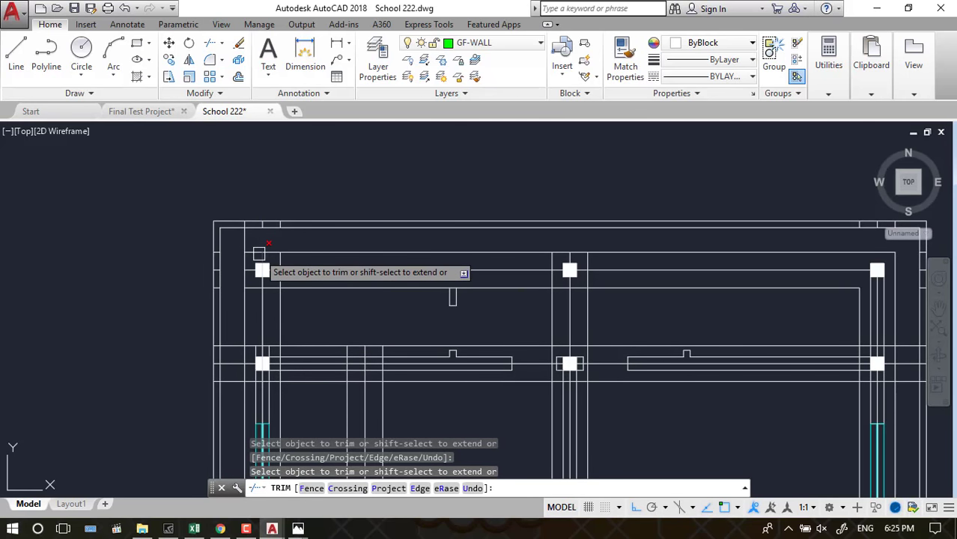
scroll(259, 253, "up", 2)
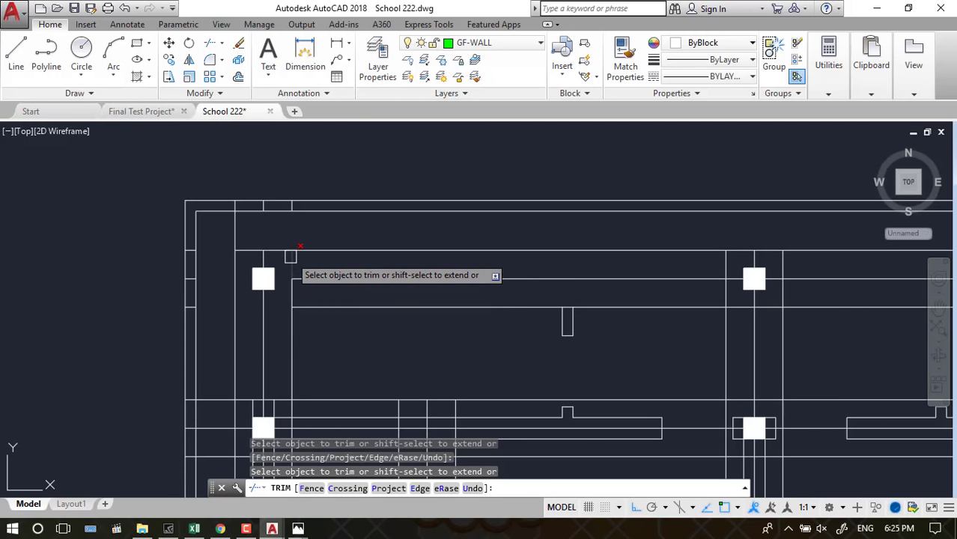
scroll(358, 271, "down", 2)
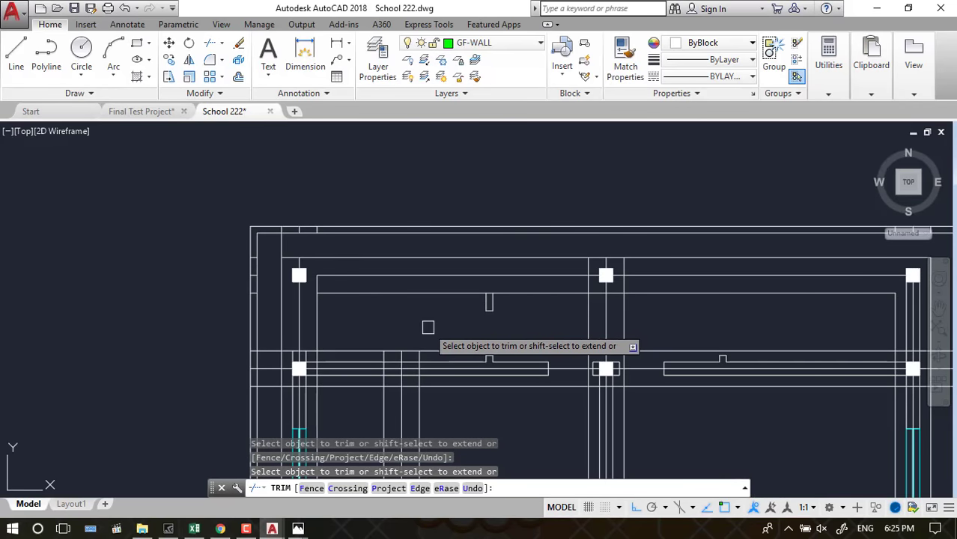
scroll(293, 254, "up", 2)
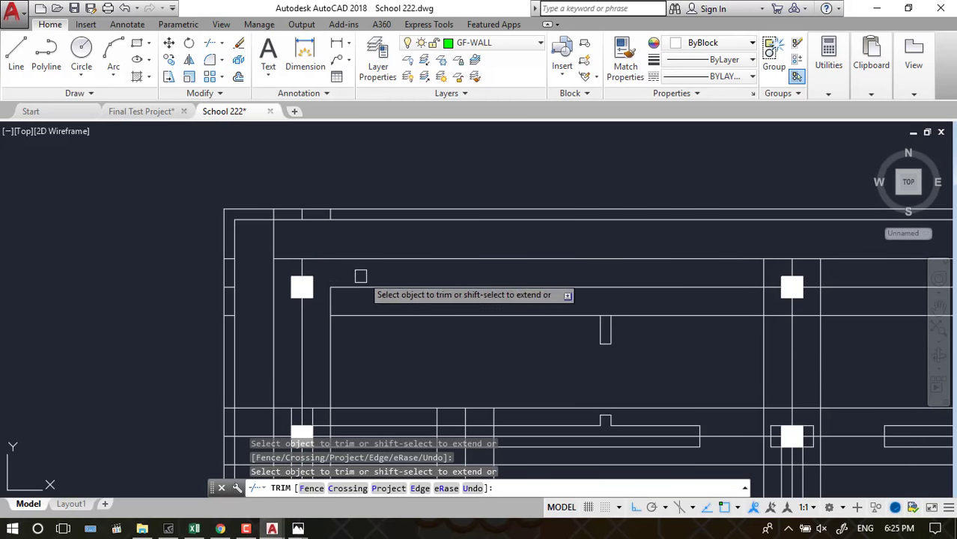
scroll(347, 277, "down", 2)
scroll(353, 293, "down", 2)
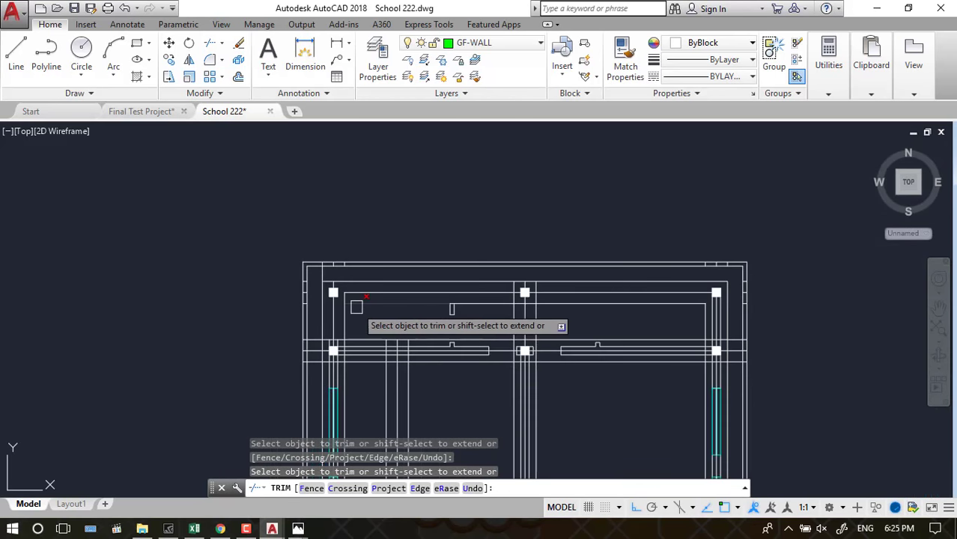
scroll(358, 402, "up", 1)
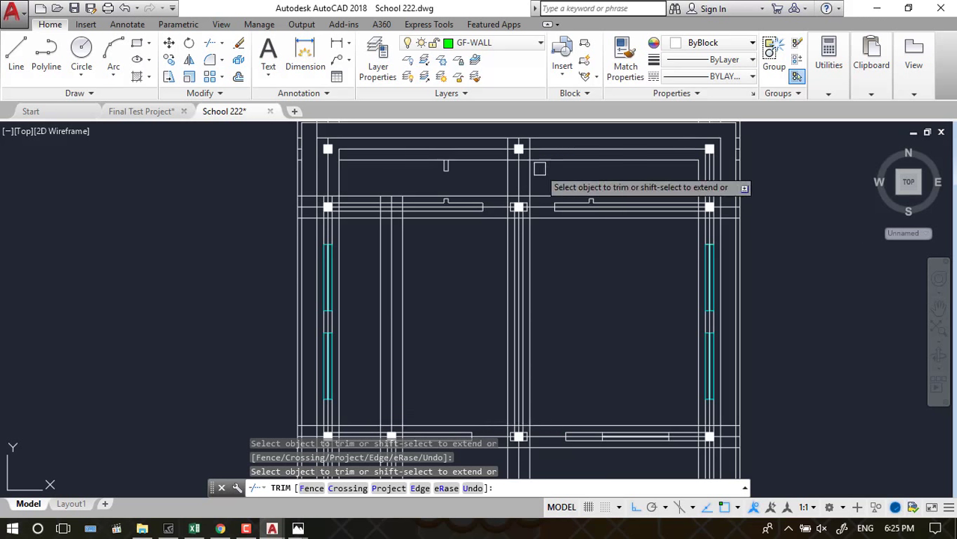
scroll(343, 168, "up", 4)
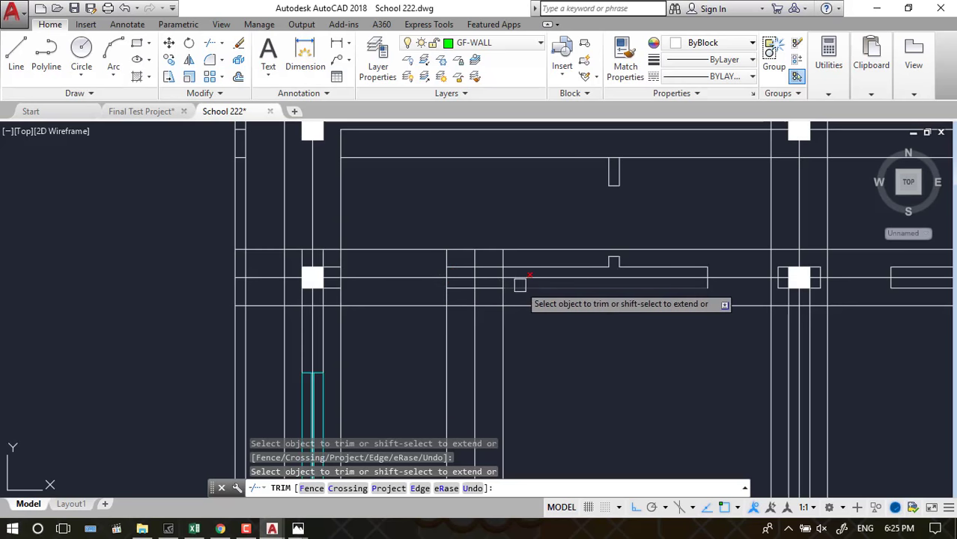
Trim the wall-band segments between the notch and the right column, then end trimming
left_click(529, 285)
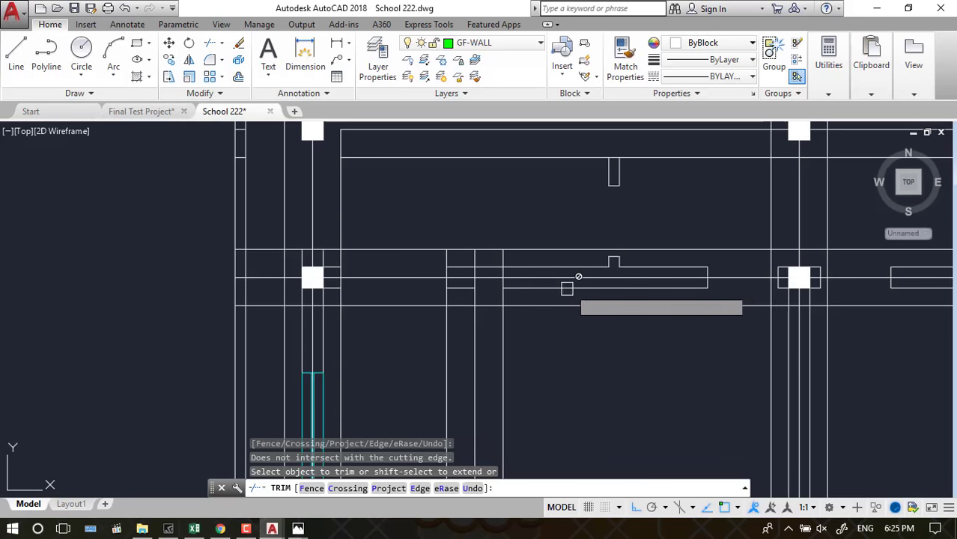
left_click(572, 267)
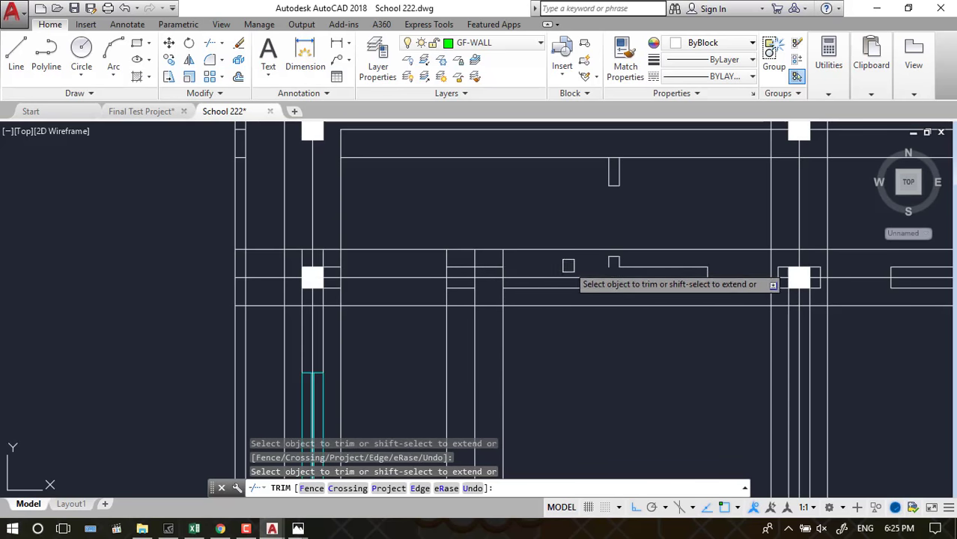
left_click(645, 263)
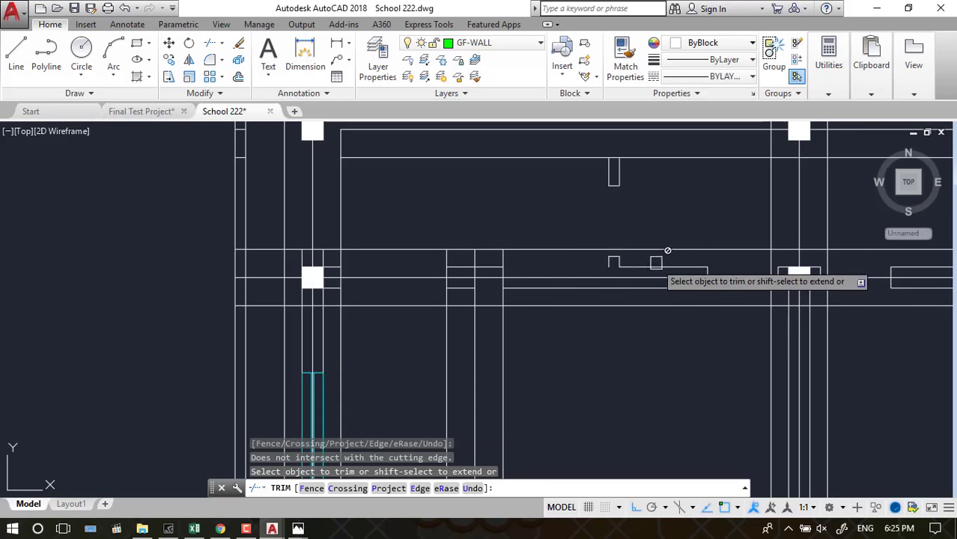
left_click(449, 276)
left_click(489, 278)
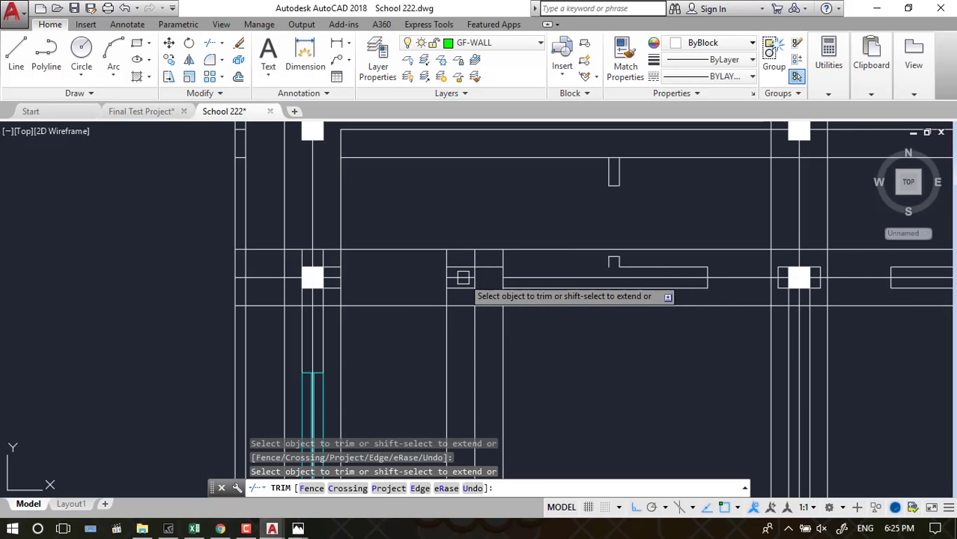
left_click(475, 279)
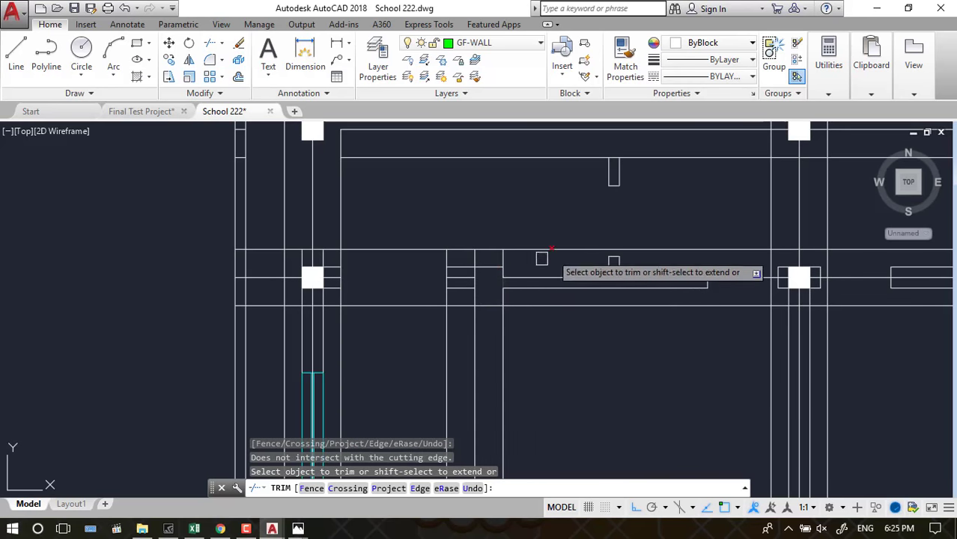
scroll(759, 295, "down", 3)
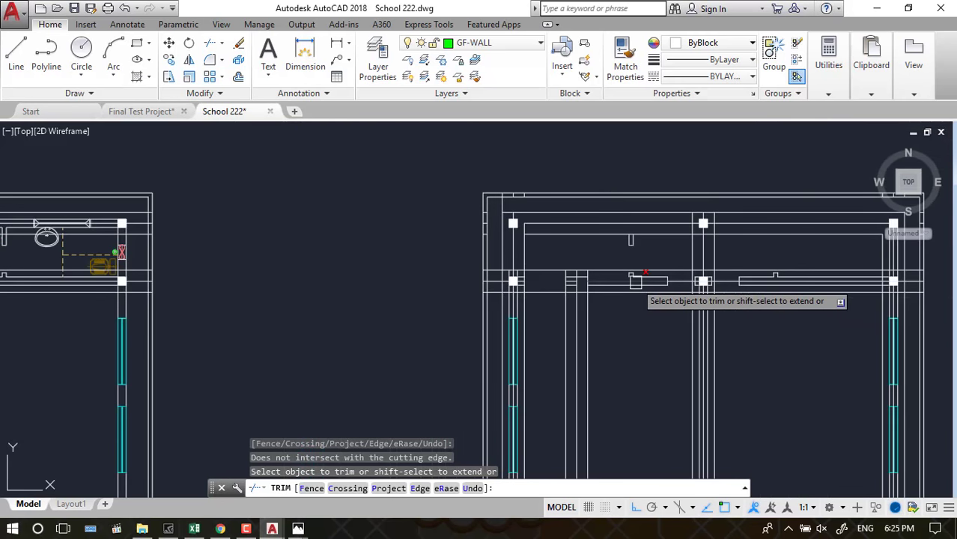
scroll(718, 295, "up", 2)
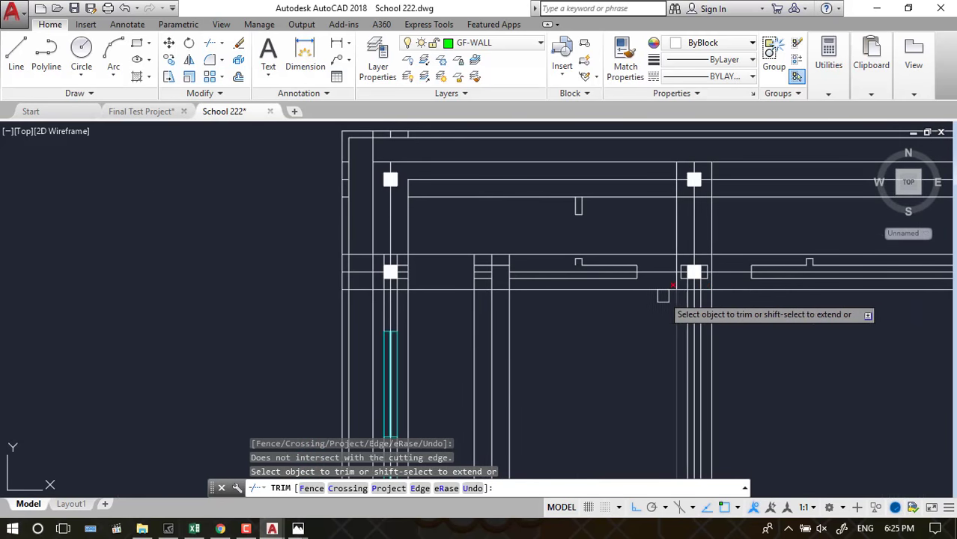
scroll(490, 269, "up", 2)
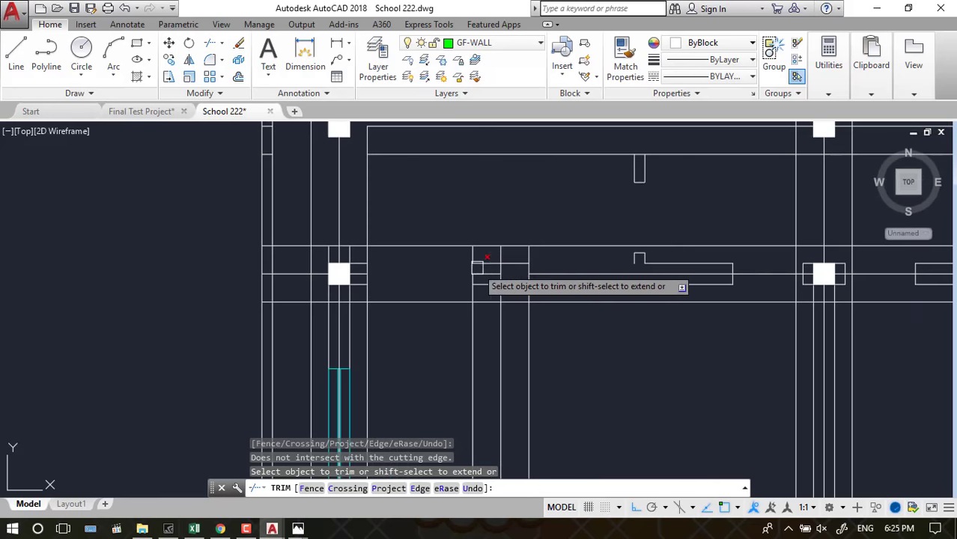
left_click(486, 274)
left_click(491, 292)
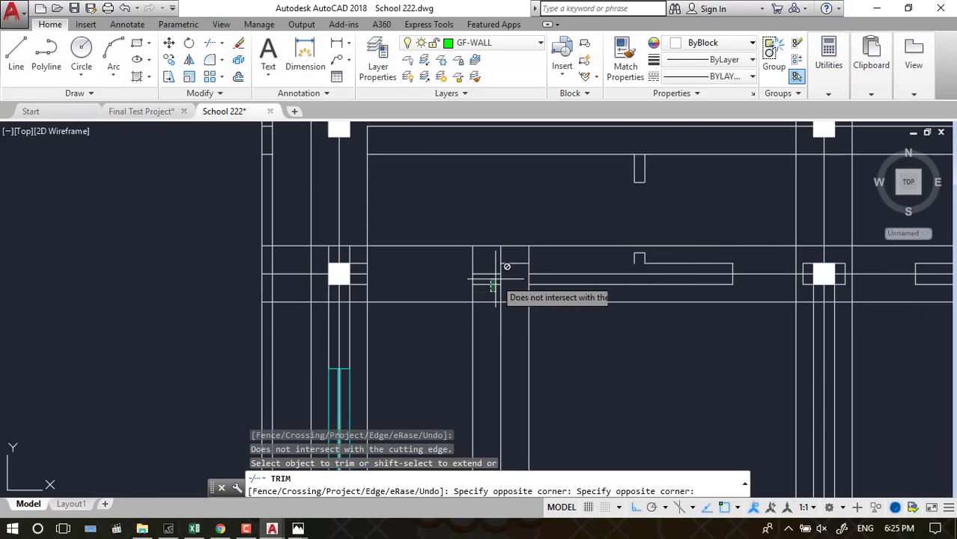
key("Escape")
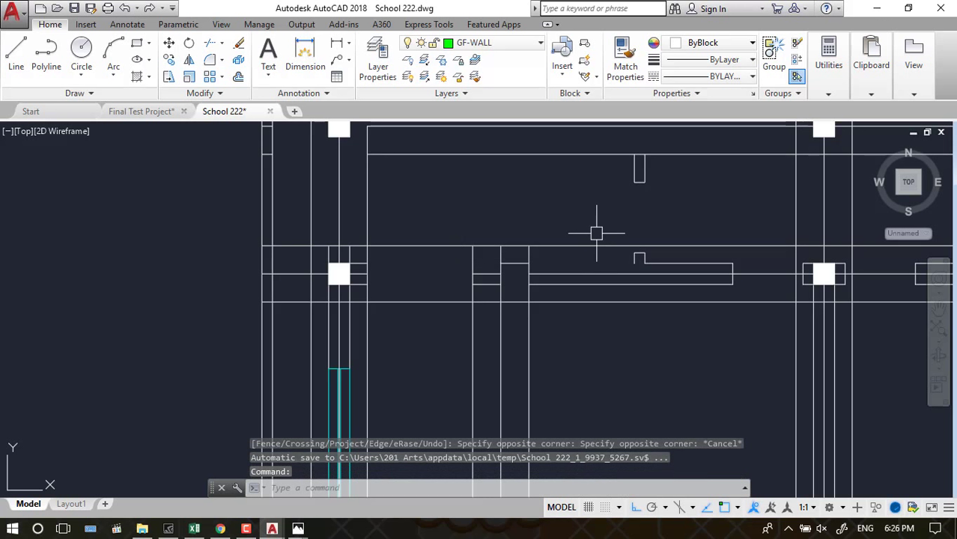
Trim the remaining wall segments beside and right of the column with TR
scroll(552, 261, "down", 3)
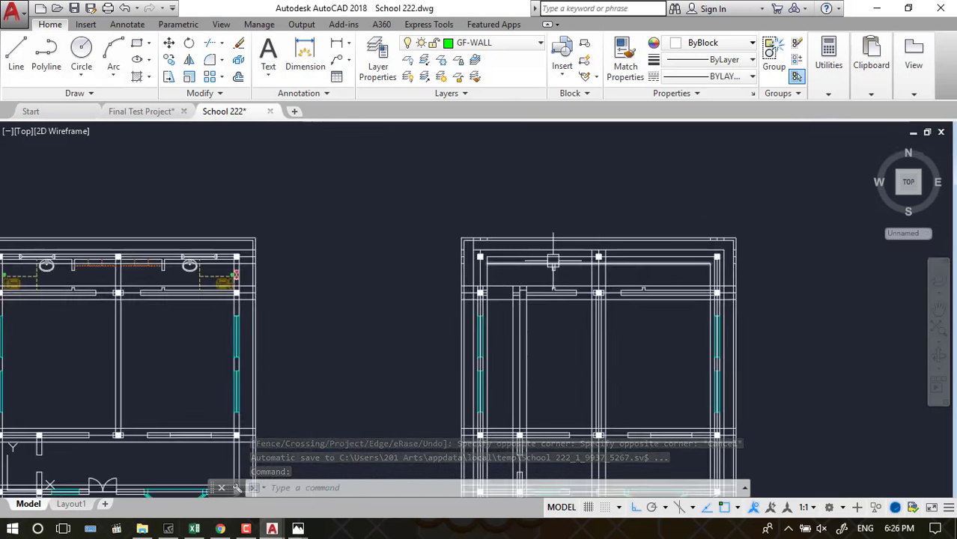
scroll(536, 286, "up", 2)
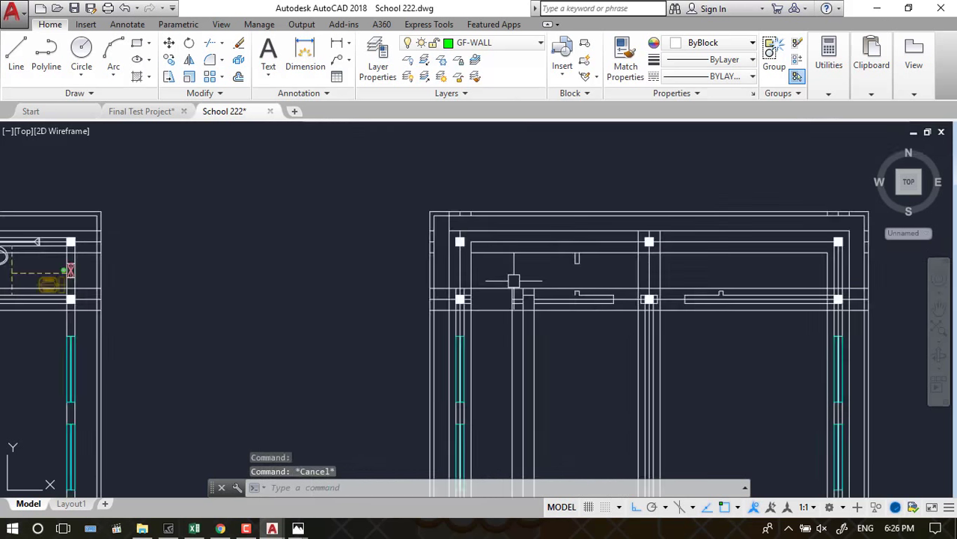
scroll(508, 277, "up", 2)
scroll(397, 298, "up", 2)
type("tr")
key("Return")
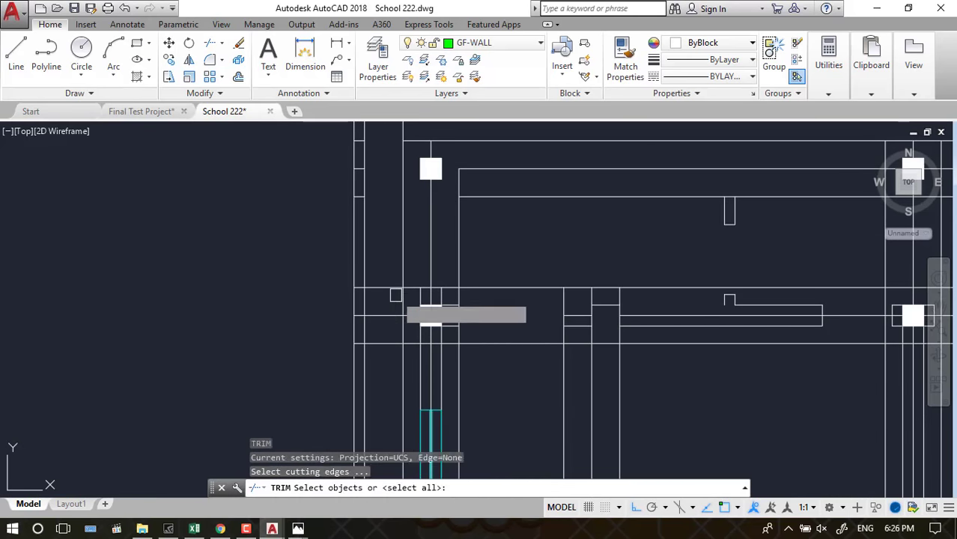
key("Return")
left_click(395, 258)
left_click(378, 365)
scroll(421, 282, "up", 3)
left_click(473, 290)
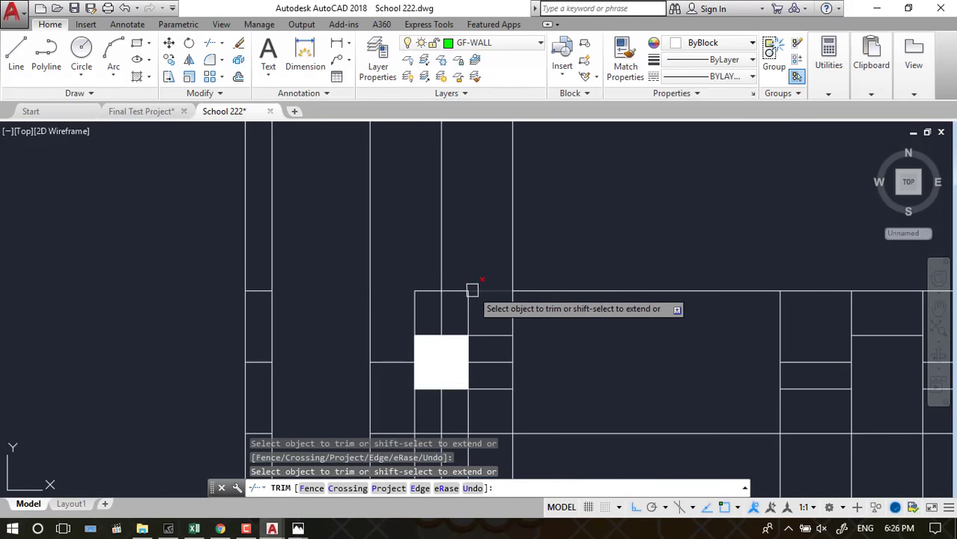
scroll(506, 270, "down", 2)
left_click(503, 282)
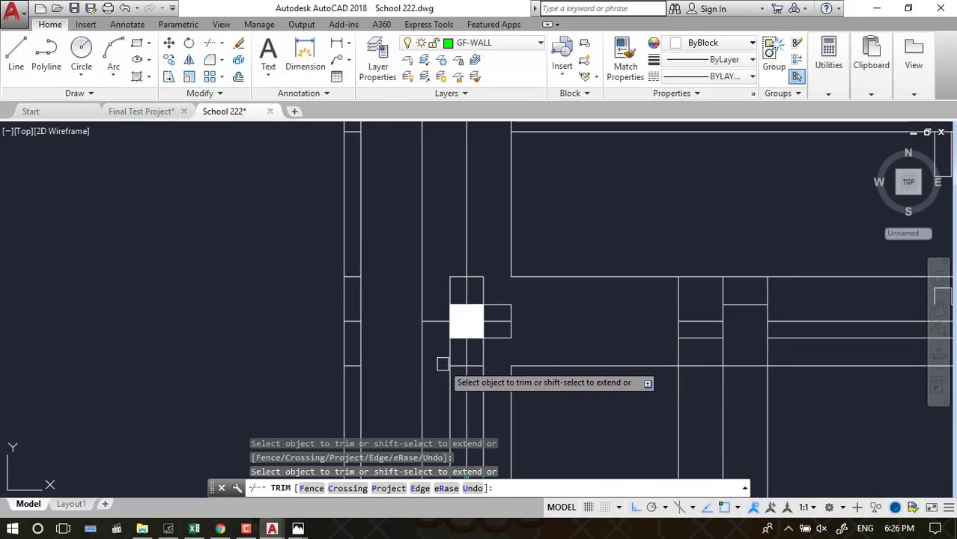
key("Escape")
Extend the horizontal wall line beside the column right to the next wall lines
key("Return")
key("Return")
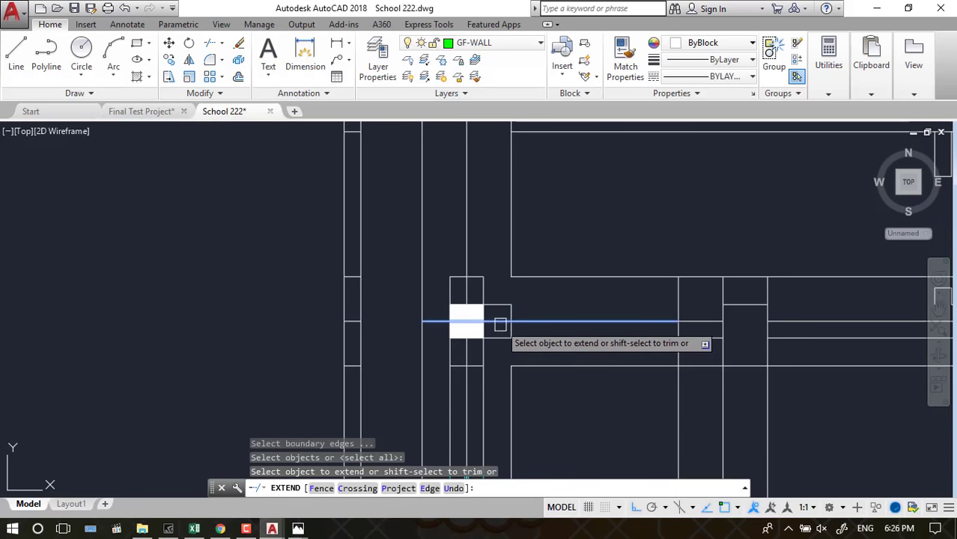
left_click(498, 323)
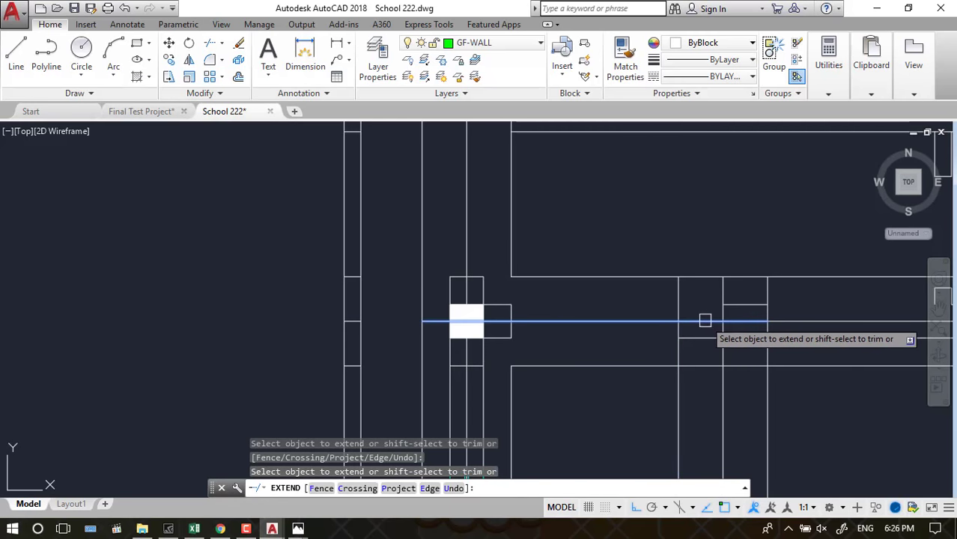
scroll(604, 321, "down", 5)
key("Escape")
scroll(686, 325, "down", 2)
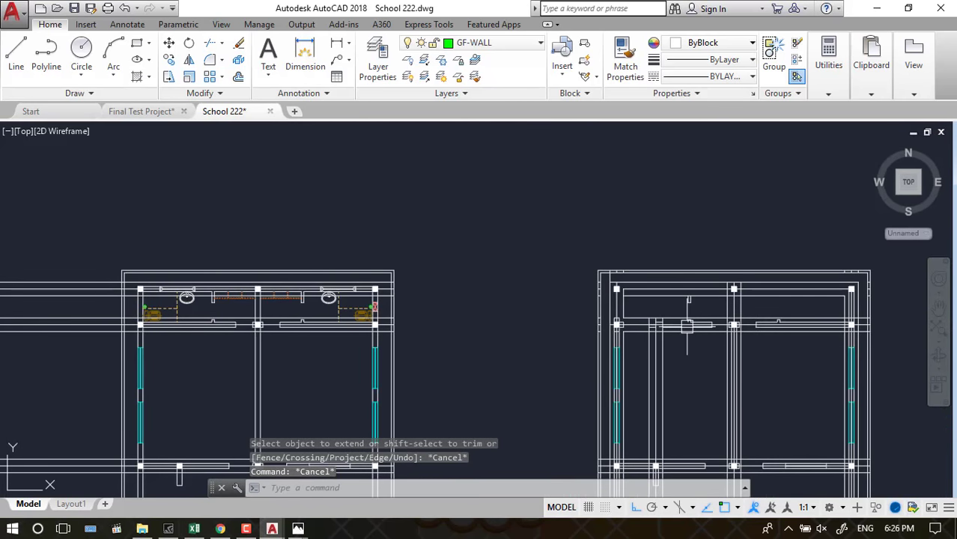
mouse_move(686, 326)
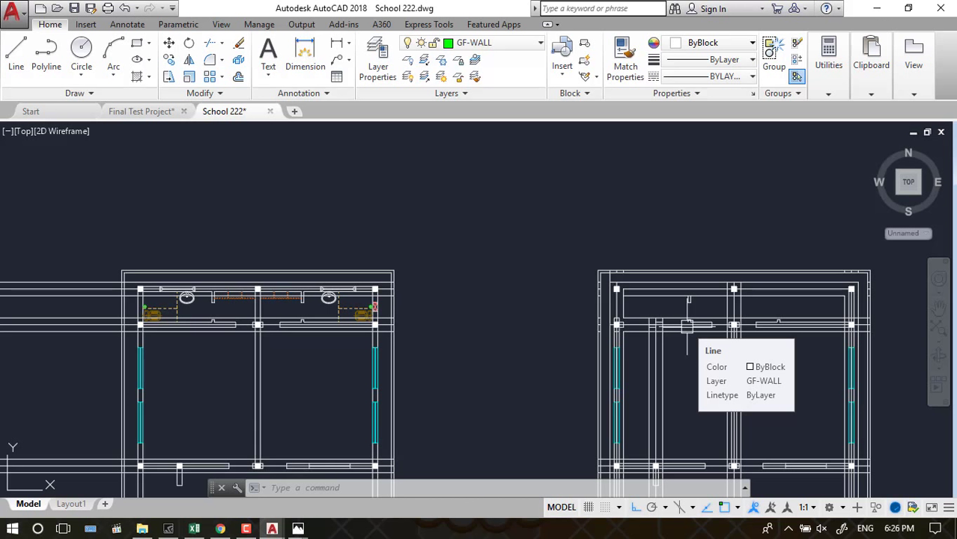
scroll(651, 273, "down", 3)
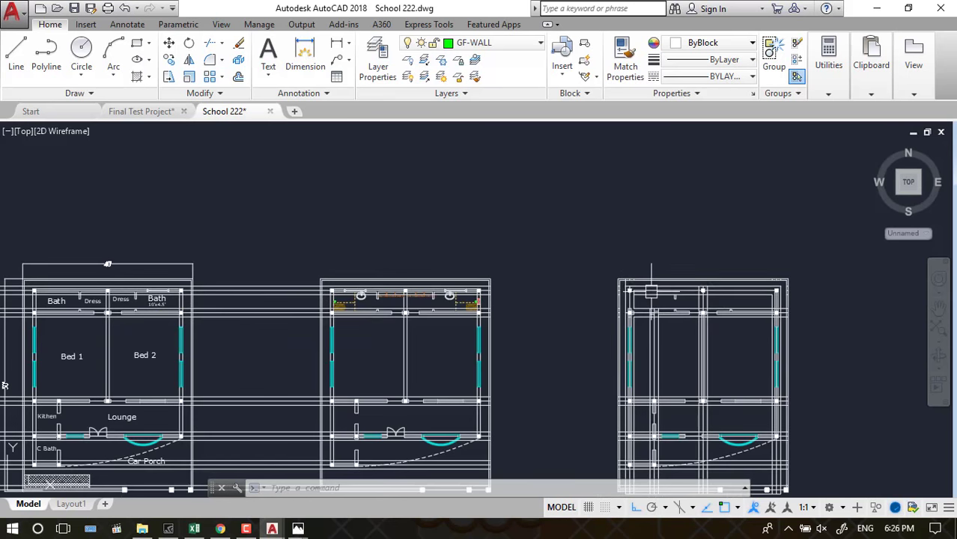
scroll(716, 295, "up", 7)
scroll(594, 307, "down", 2)
scroll(506, 284, "up", 5)
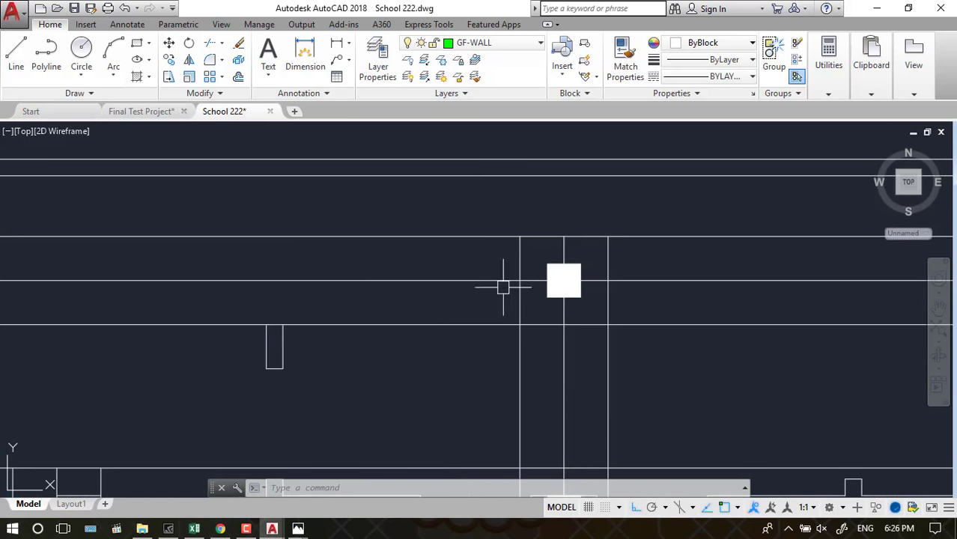
Erase the small U-shaped object and the wall notch lines
left_click(283, 348)
right_click(266, 349)
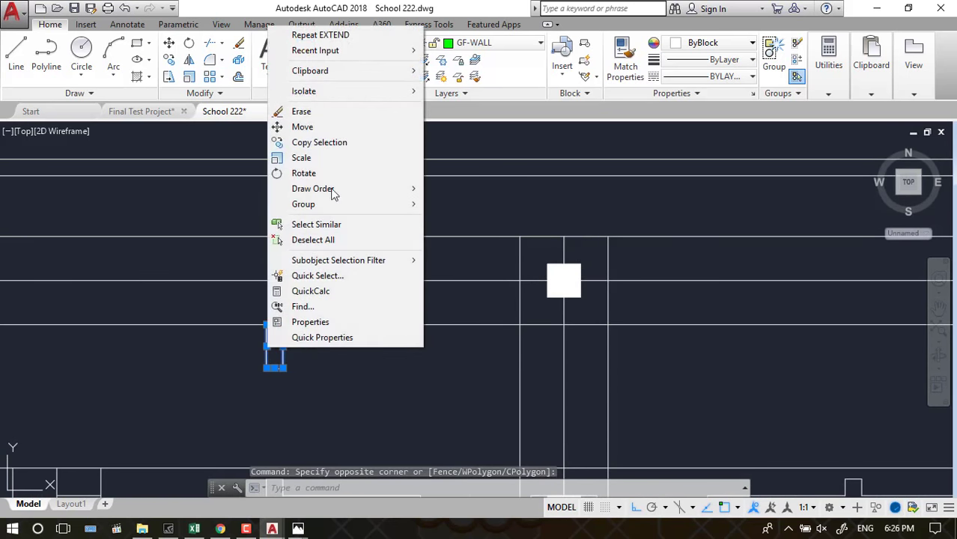
left_click(310, 112)
scroll(416, 285, "down", 2)
scroll(453, 283, "down", 2)
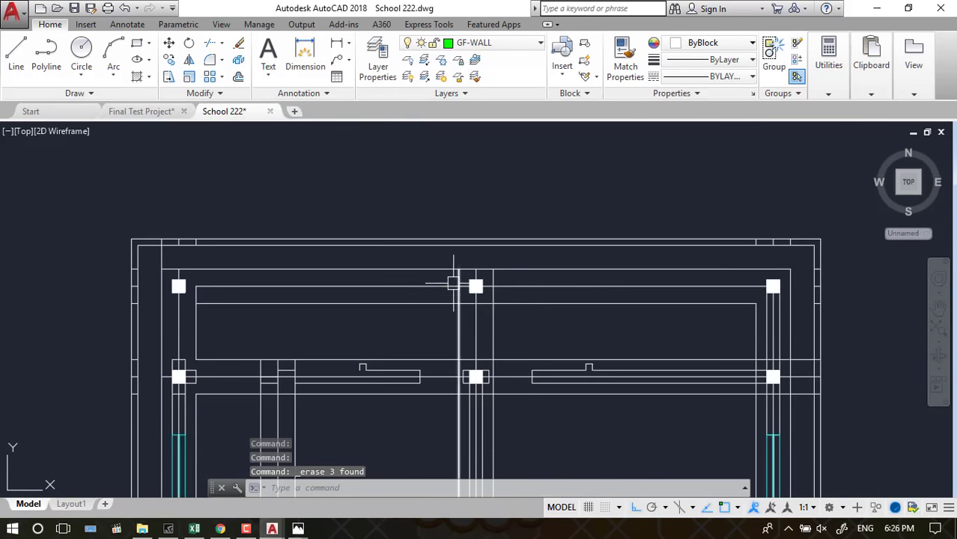
scroll(693, 389, "up", 2)
scroll(534, 343, "up", 3)
left_click(540, 346)
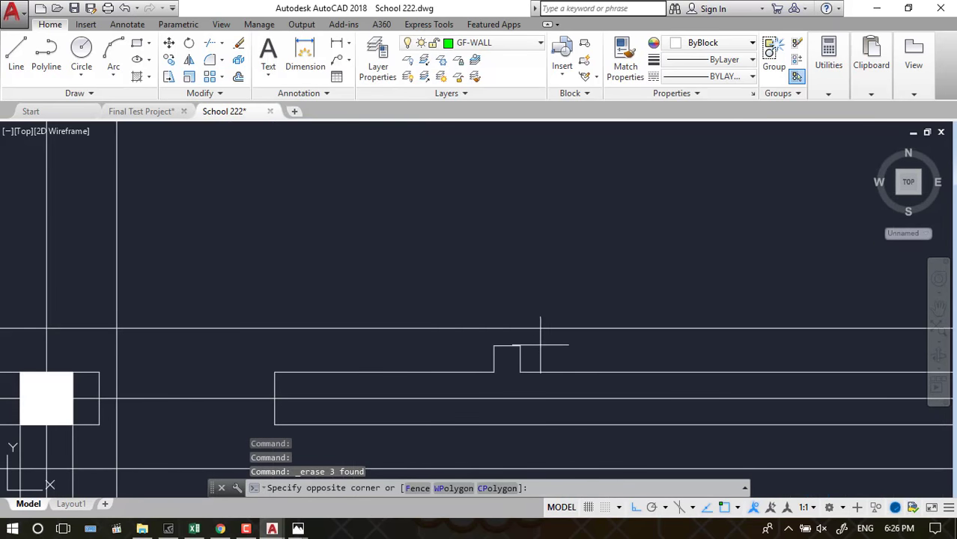
left_click(467, 364)
right_click(471, 364)
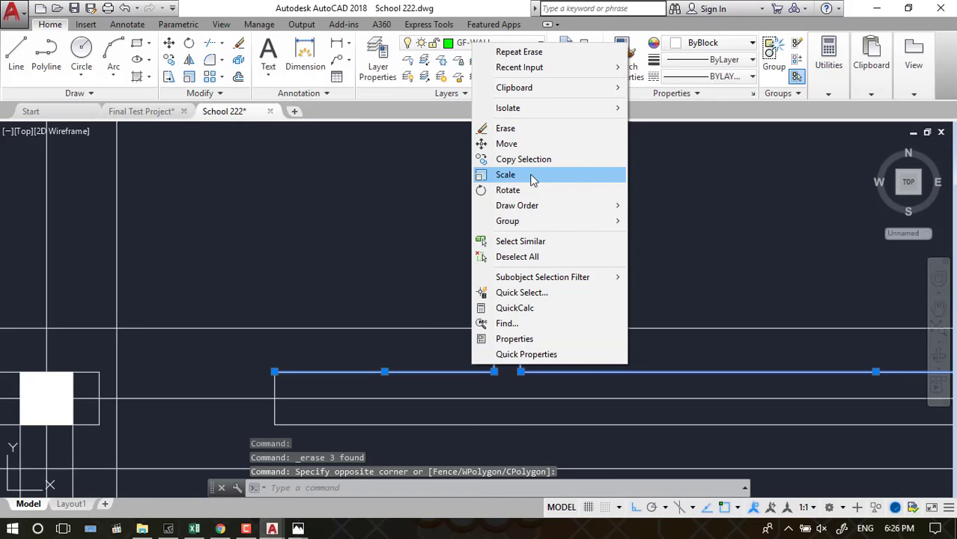
left_click(503, 128)
Erase the leftover wall line, the short segment beside the column, and the vertical line right of it
scroll(510, 198, "down", 2)
left_click(381, 331)
left_click(356, 343)
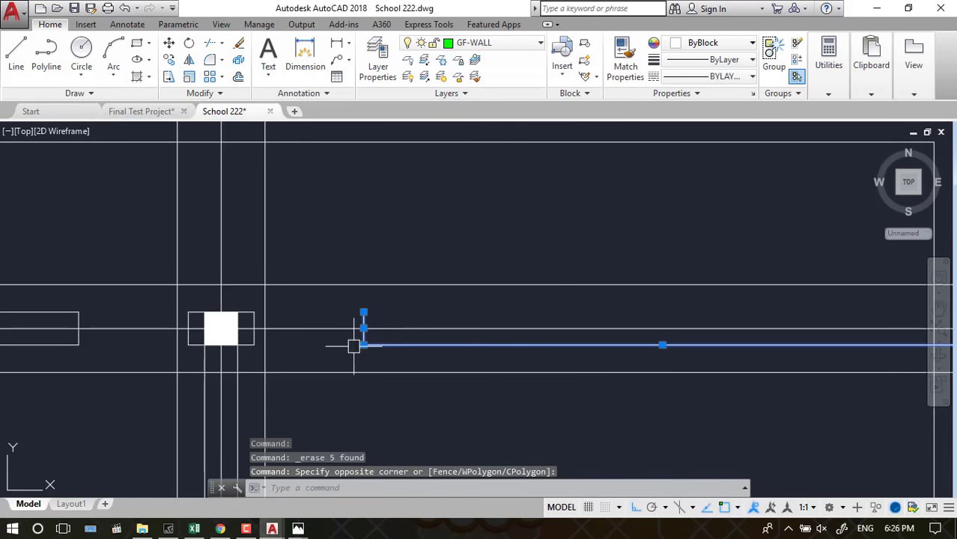
right_click(380, 341)
left_click(417, 110)
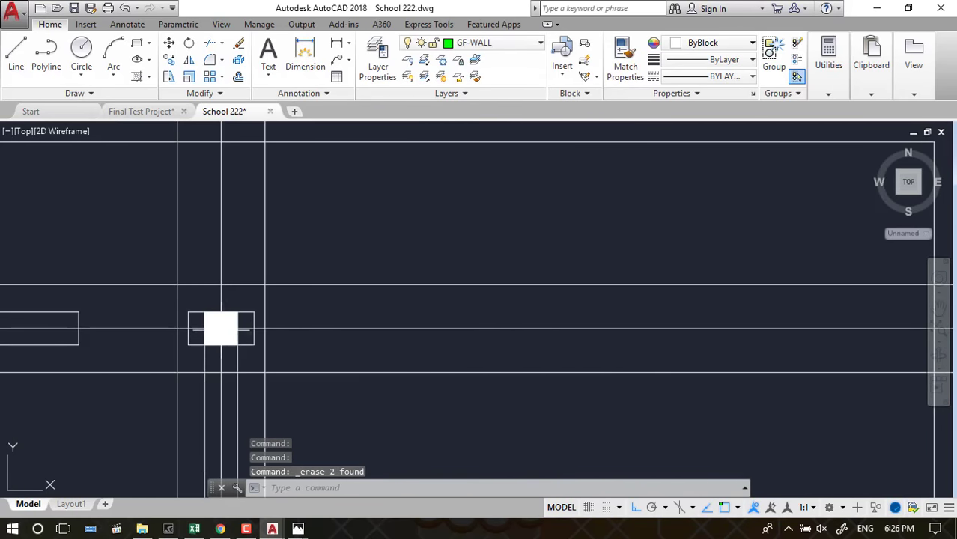
scroll(247, 322, "up", 3)
left_click(270, 295)
right_click(283, 296)
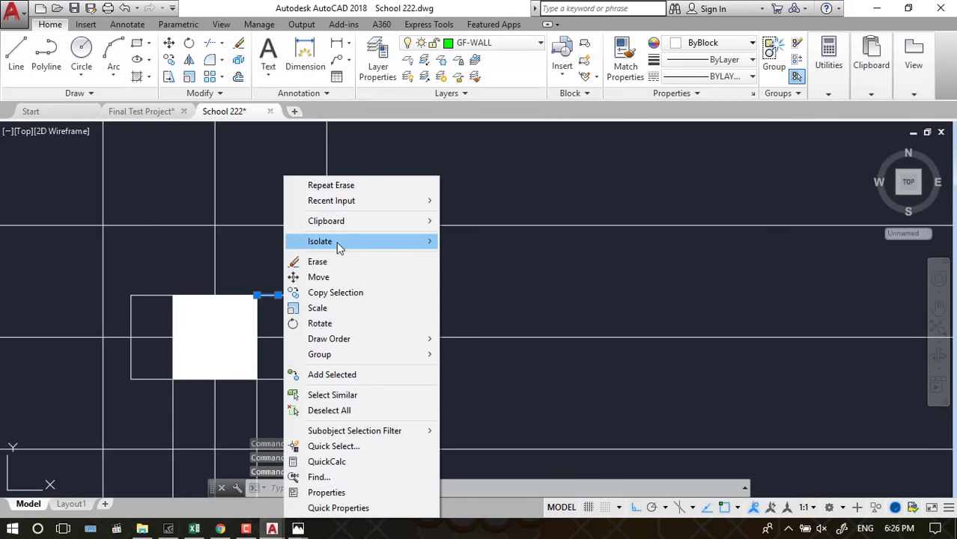
left_click(317, 262)
left_click(300, 322)
right_click(300, 322)
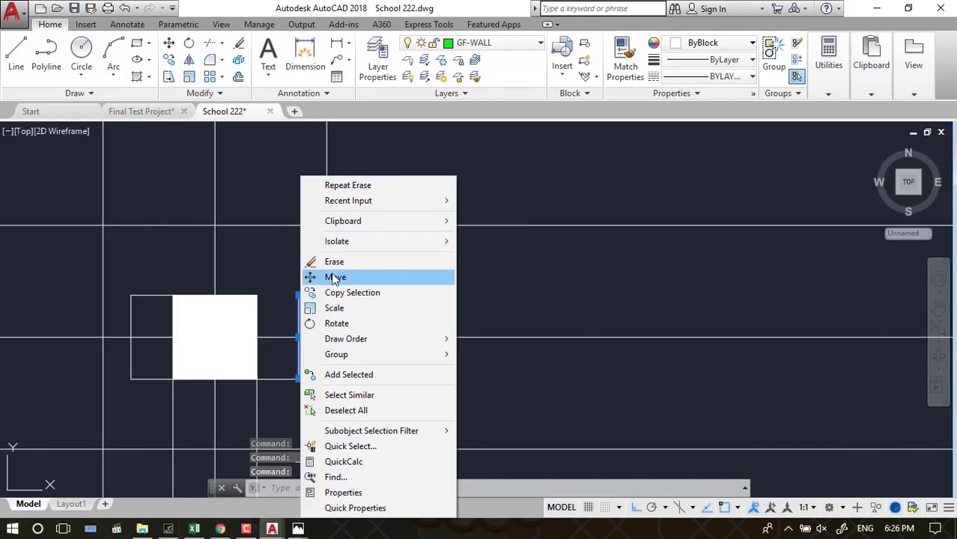
left_click(329, 262)
Erase the short top-left line, left vertical line, bottom line and another short line around the column
left_click(154, 295)
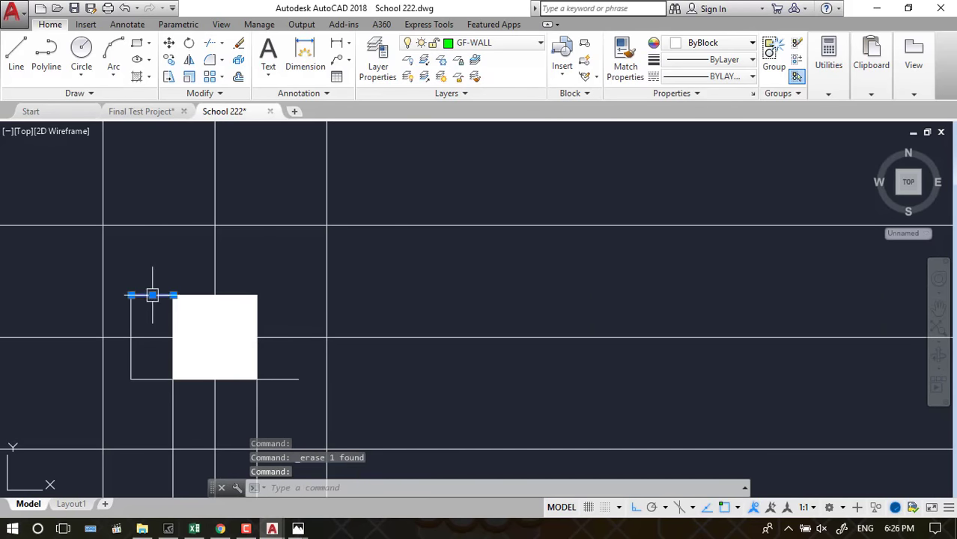
right_click(152, 294)
left_click(174, 259)
left_click(131, 314)
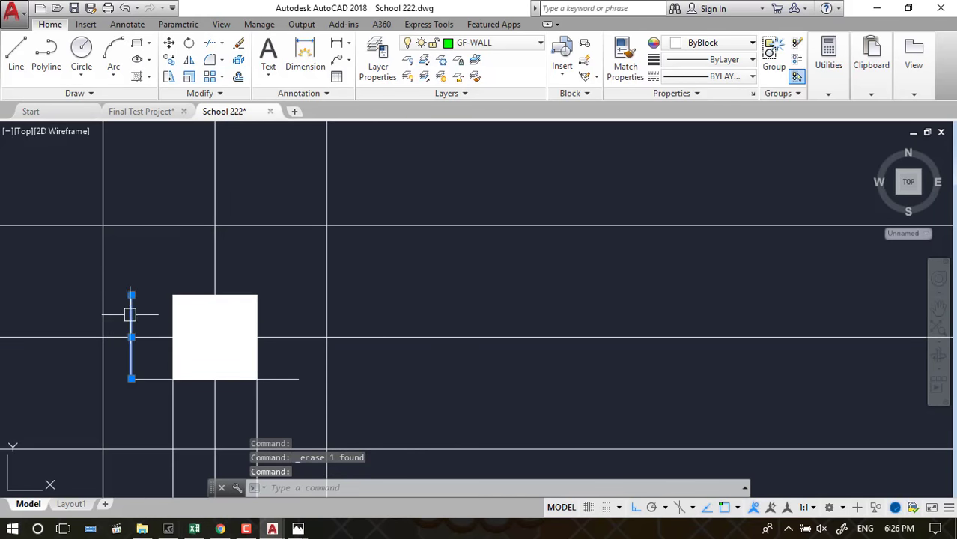
right_click(130, 314)
left_click(176, 259)
left_click(142, 378)
right_click(142, 378)
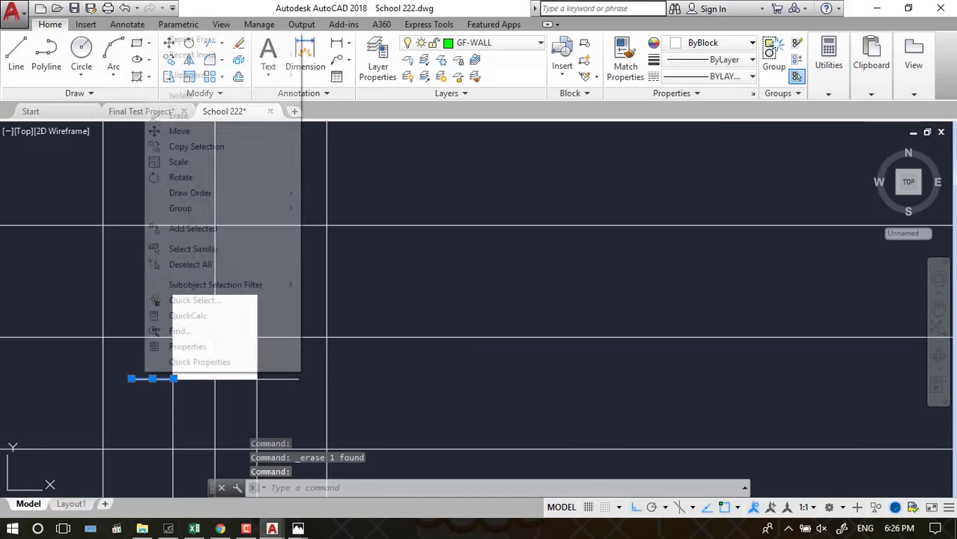
left_click(179, 115)
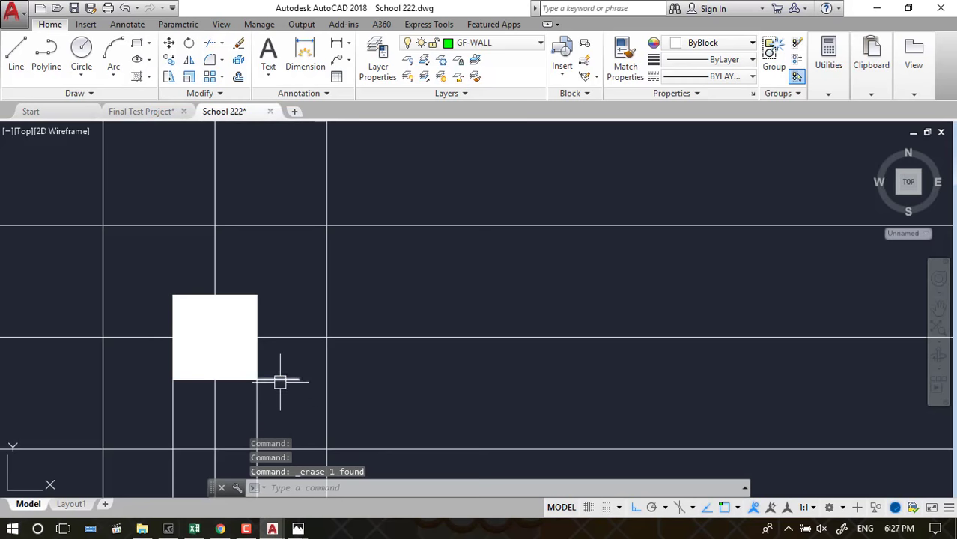
left_click(280, 382)
right_click(275, 378)
left_click(299, 126)
Select the short line left of the column after clearing an accidental long-line selection
scroll(428, 255, "down", 2)
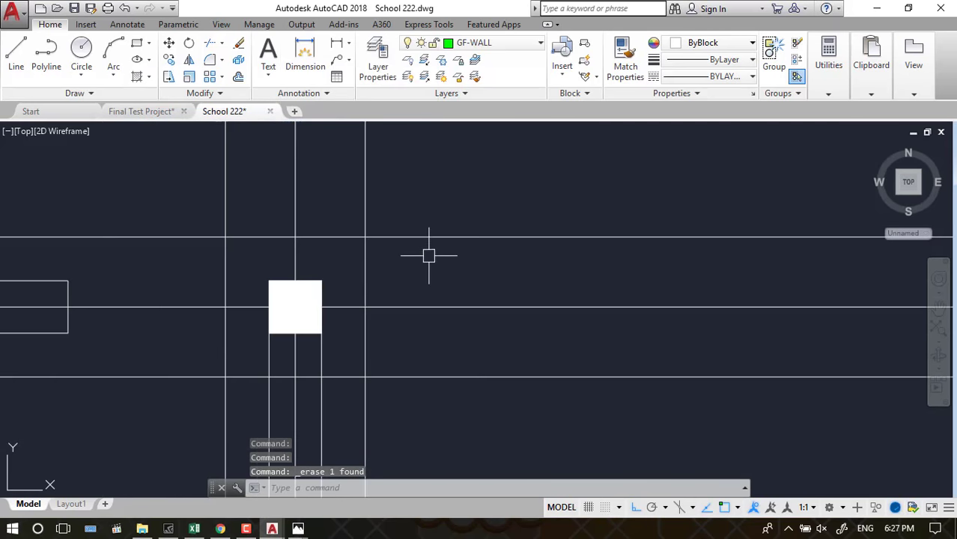
scroll(292, 288, "down", 1)
scroll(149, 288, "down", 2)
left_click(149, 288)
scroll(150, 288, "up", 2)
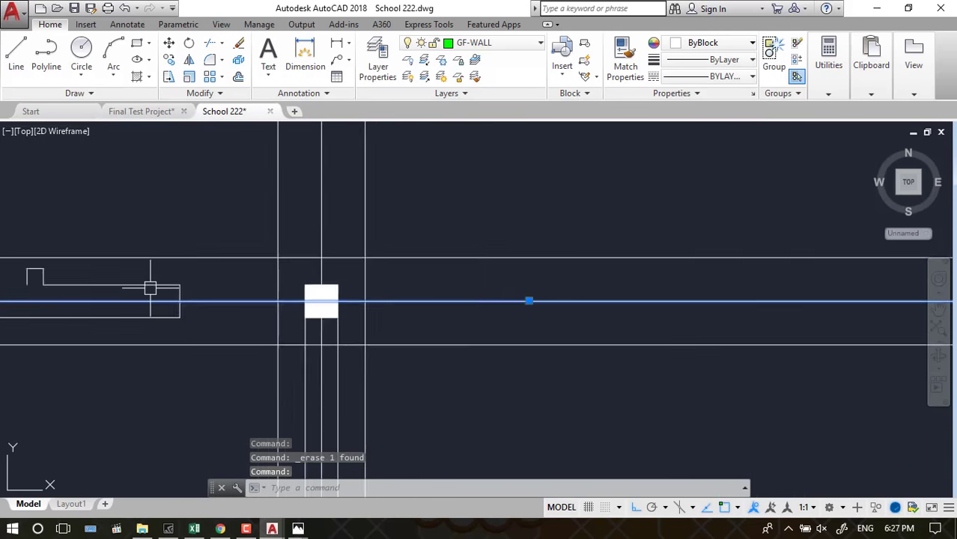
scroll(149, 288, "up", 2)
key("Escape")
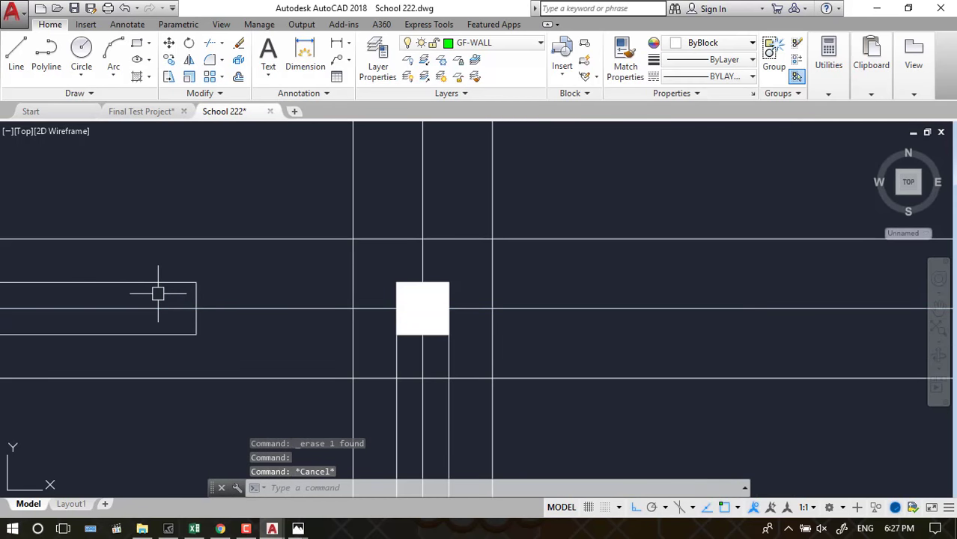
scroll(176, 293, "down", 3)
left_click(184, 291)
Delete the selected short line and another short stray line near the wall
key("Delete")
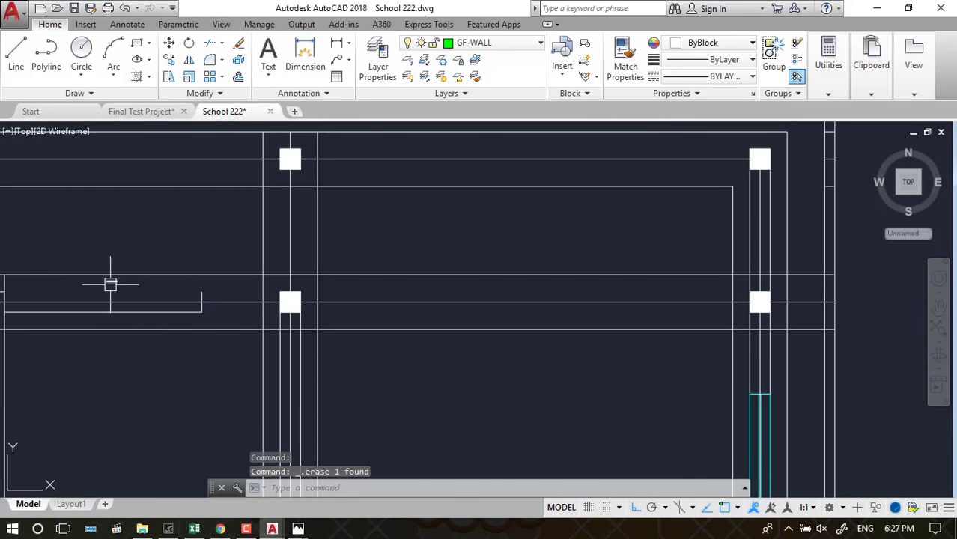
left_click(181, 311)
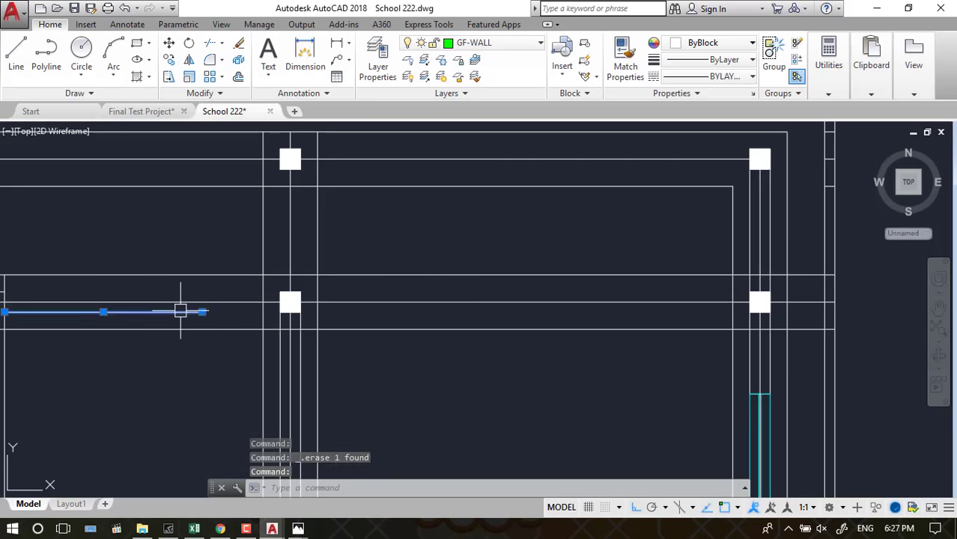
scroll(180, 311, "down", 3)
scroll(79, 305, "up", 5)
left_click(124, 268)
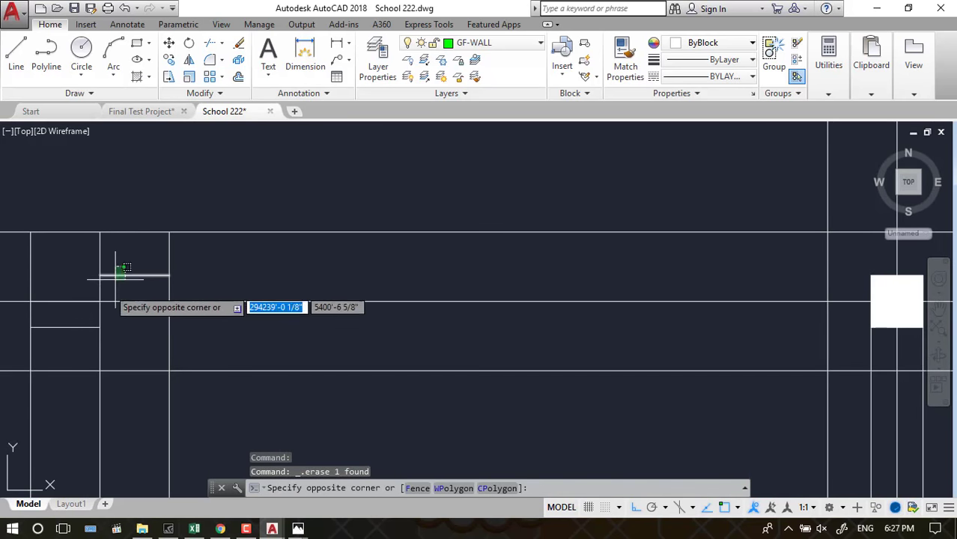
left_click(92, 292)
middle_click_drag(93, 293, 58, 327)
key("Delete")
Start trimming around the right-hand column with all objects as cutting edges
scroll(58, 327, "up", 3)
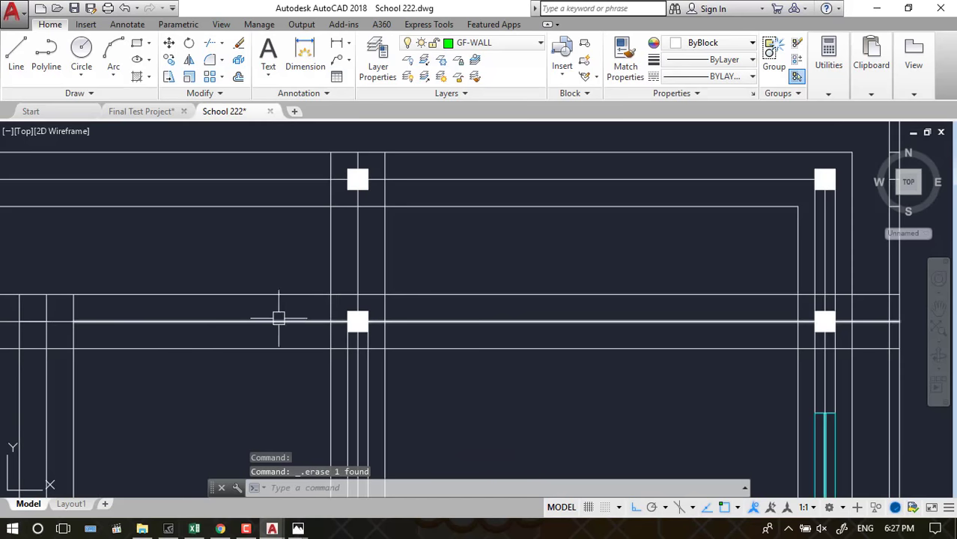
scroll(203, 311, "down", 1)
scroll(623, 320, "up", 5)
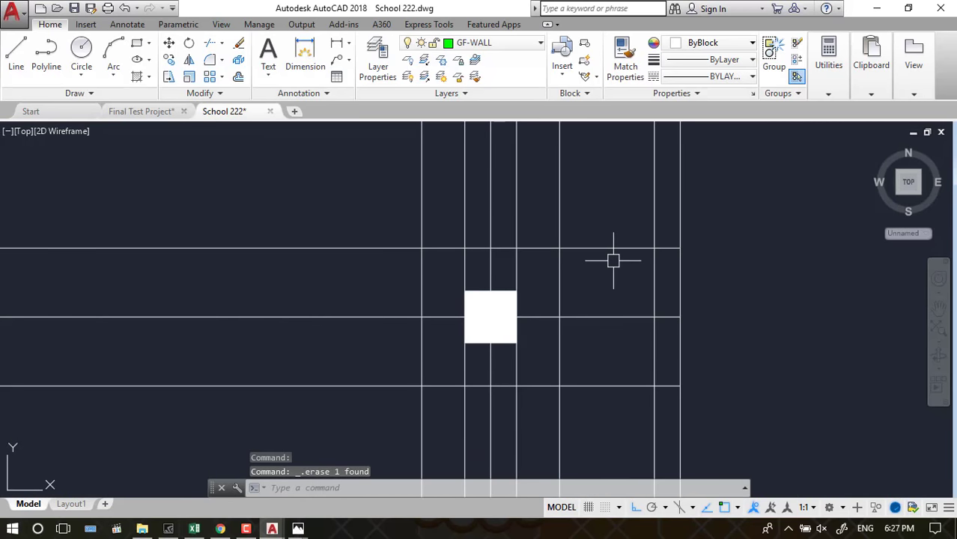
type("tr")
key("Return")
key("Return")
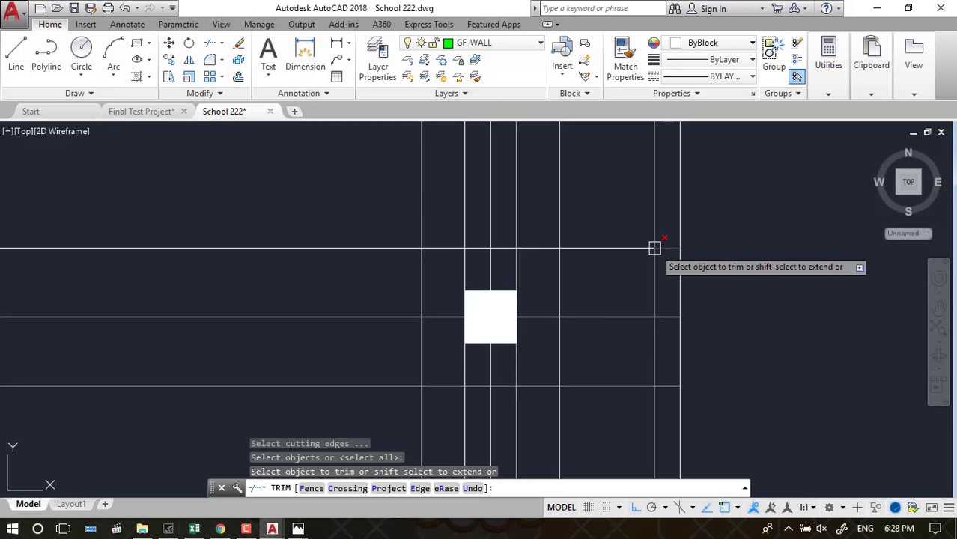
Trim the overlapping line ends between the right-hand vertical wall lines
scroll(694, 271, "up", 3)
scroll(674, 253, "down", 3)
left_click(691, 214)
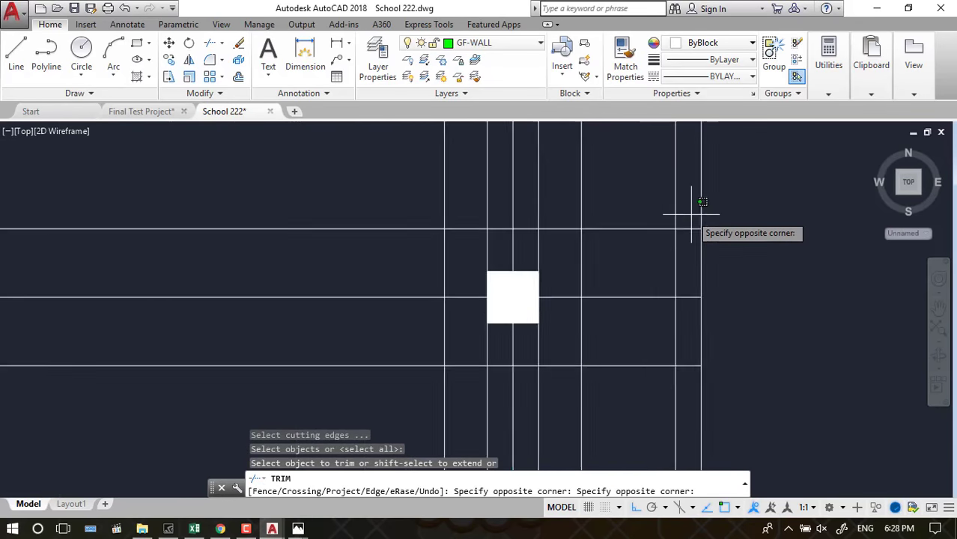
scroll(691, 214, "down", 2)
scroll(679, 311, "up", 4)
left_click(682, 326)
Trim the stub lines at the right wall corner so they meet the column cleanly
scroll(618, 146, "down", 2)
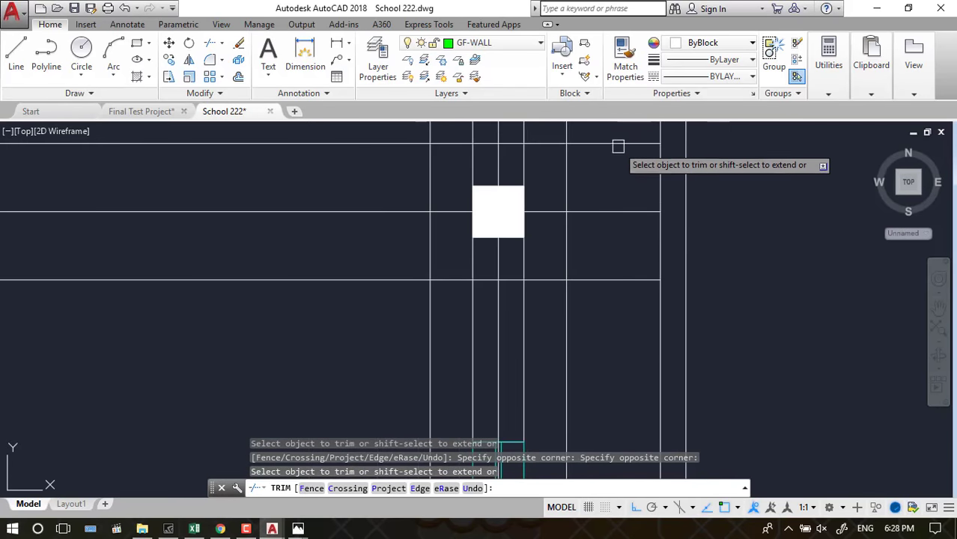
scroll(700, 269, "down", 2)
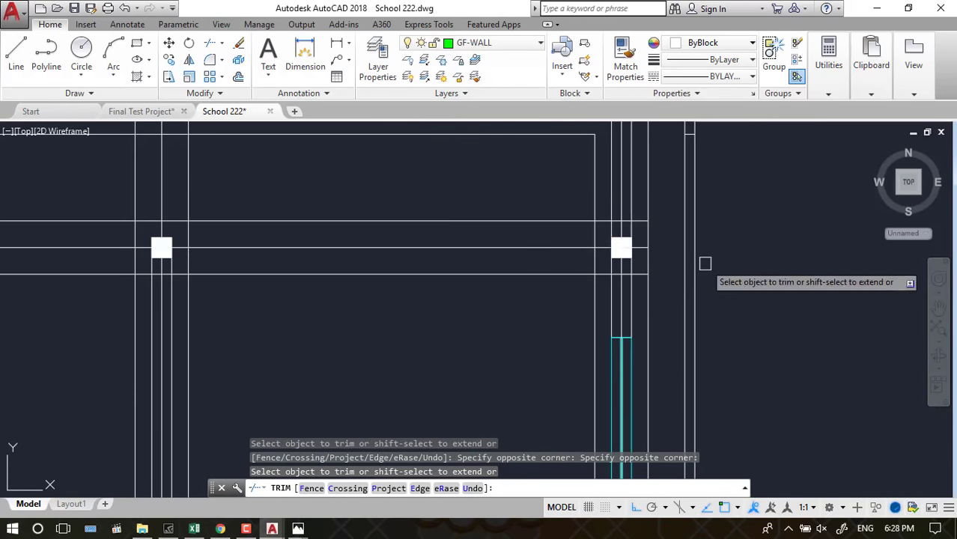
scroll(705, 263, "down", 2)
scroll(656, 246, "down", 2)
scroll(603, 250, "up", 5)
left_click(652, 221)
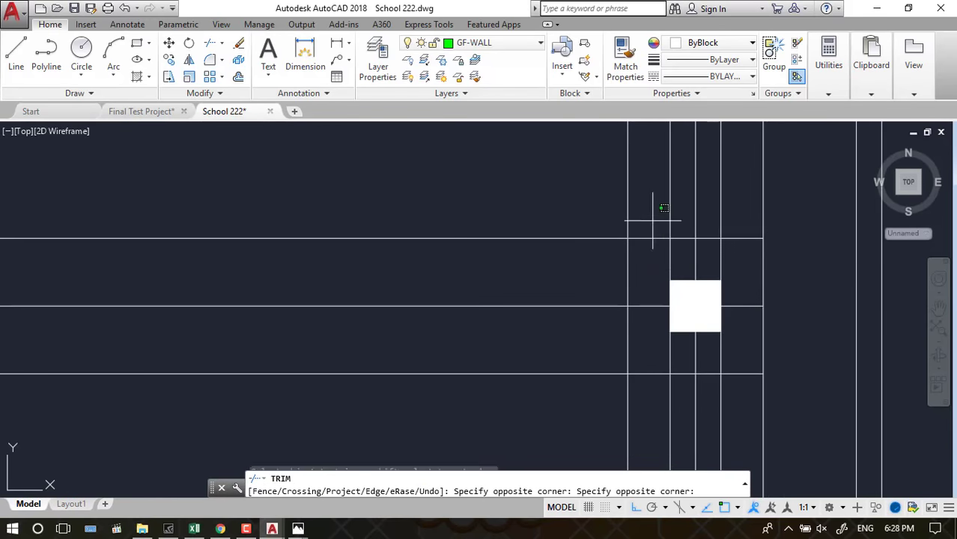
left_click(637, 271)
left_click(638, 271)
left_click(623, 264)
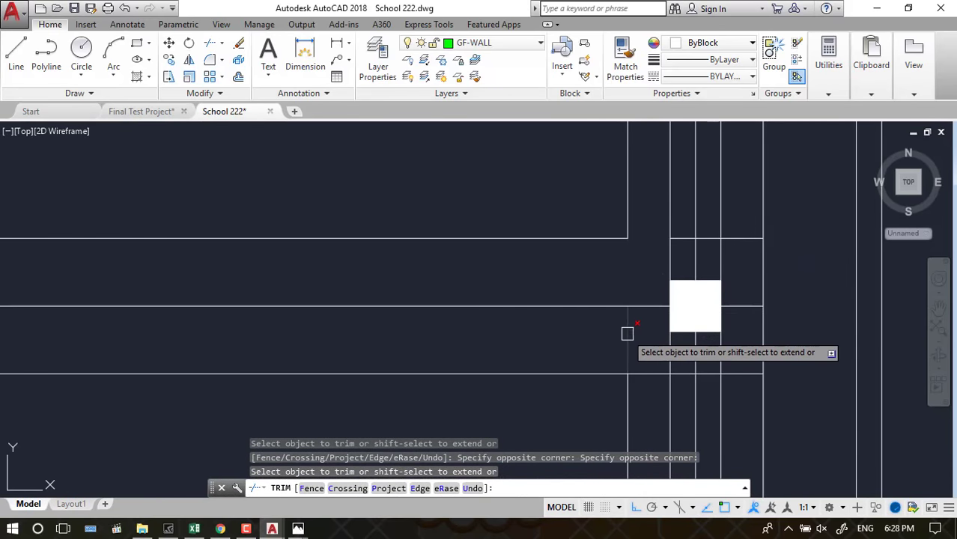
Trim the excess wall line beside the middle column
scroll(816, 263, "down", 2)
scroll(834, 284, "down", 1)
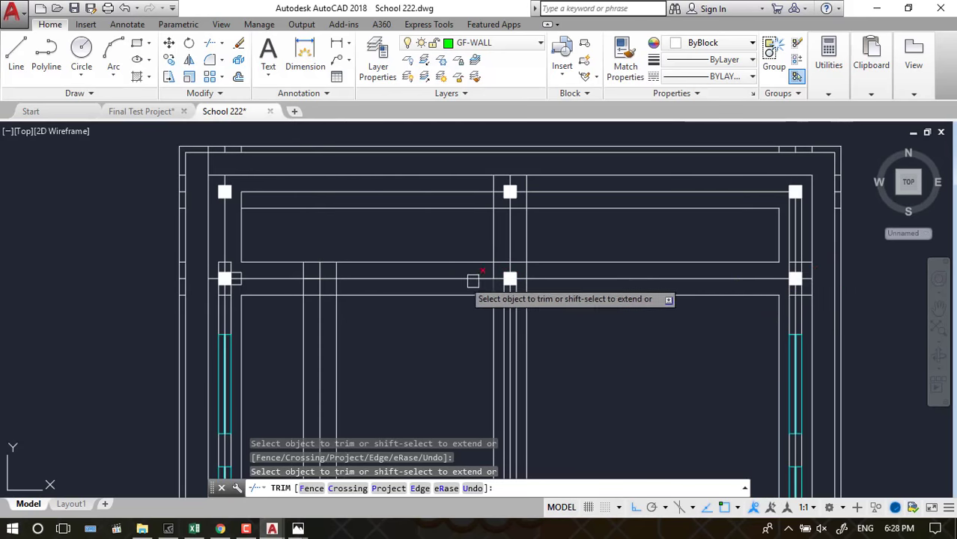
scroll(509, 292, "up", 1)
scroll(551, 303, "up", 1)
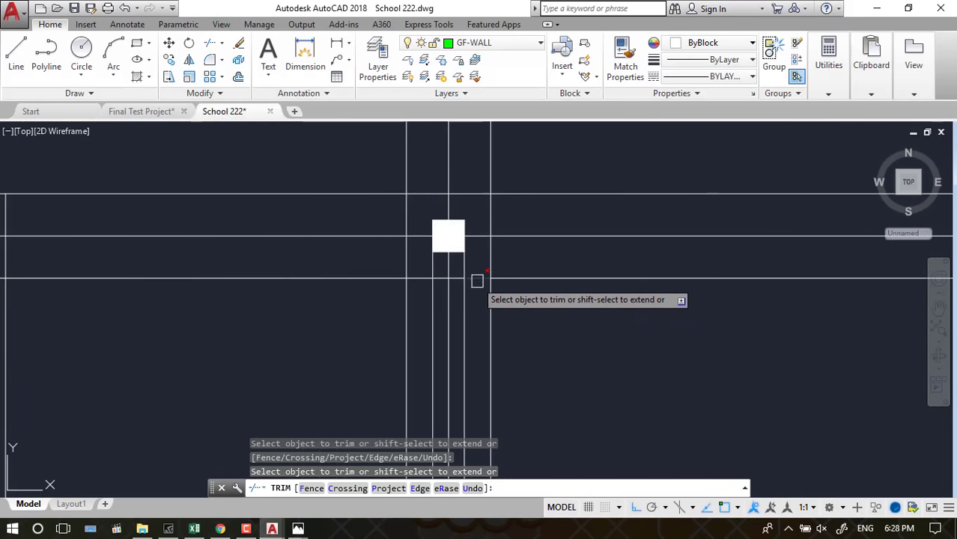
left_click(414, 274)
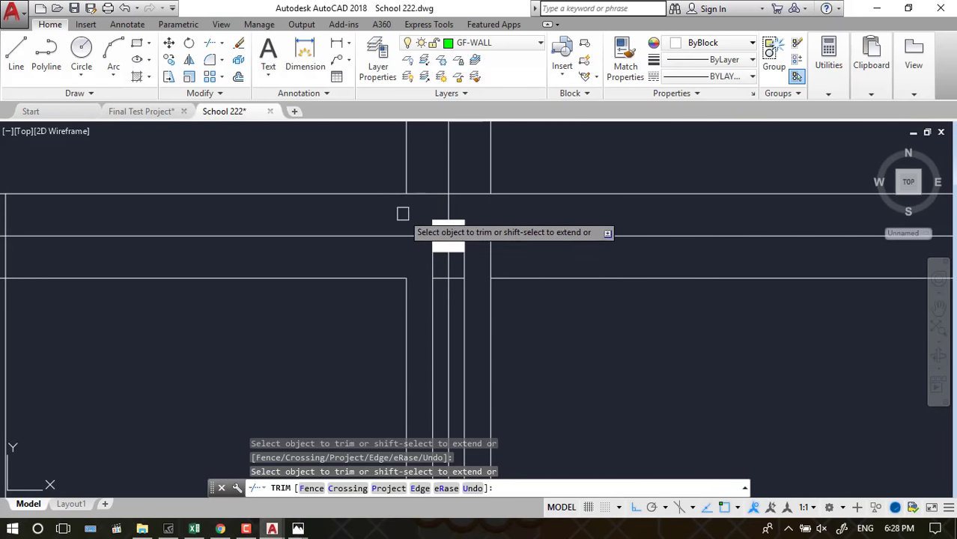
scroll(557, 193, "down", 2)
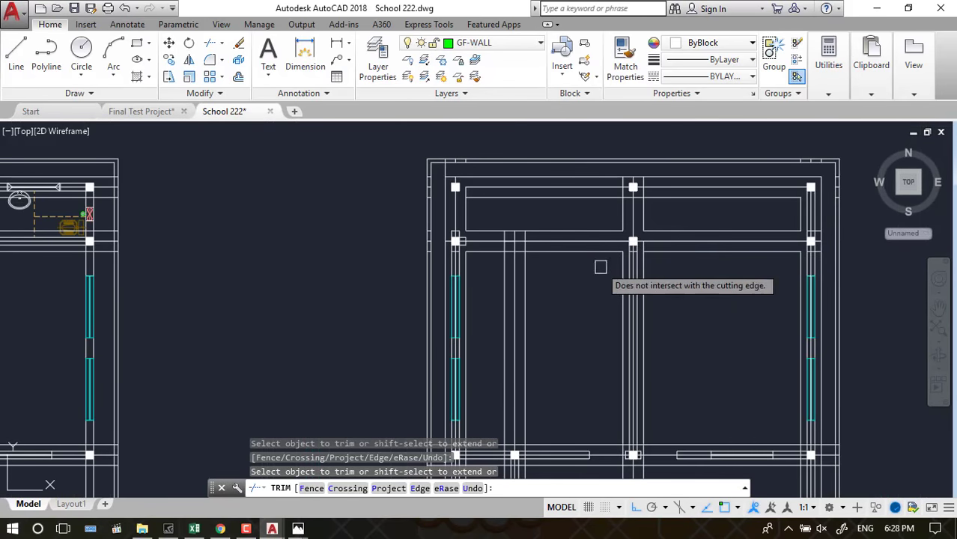
scroll(496, 261, "up", 2)
scroll(401, 209, "down", 2)
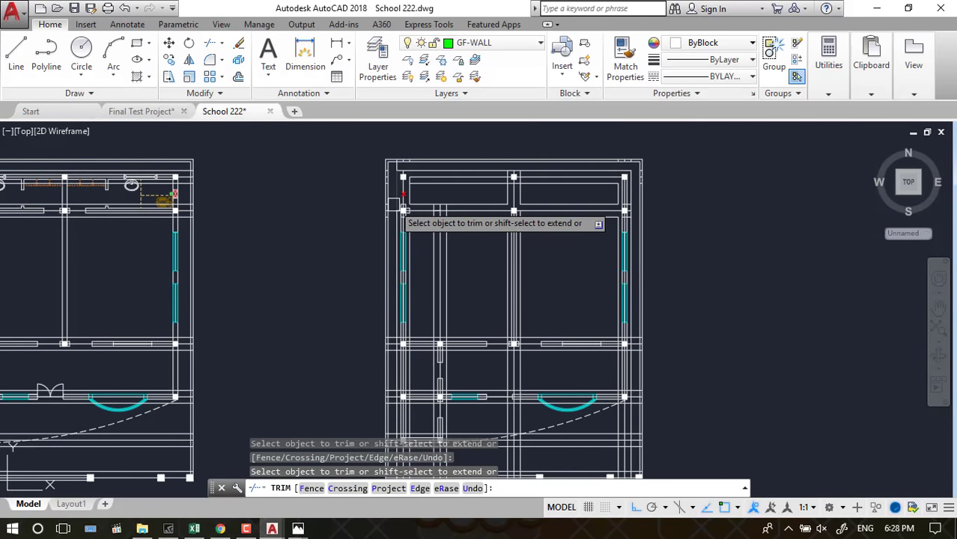
Trim the wall lines right of the column and the short segments to its left
scroll(543, 189, "down", 1)
scroll(576, 281, "up", 3)
scroll(651, 282, "up", 2)
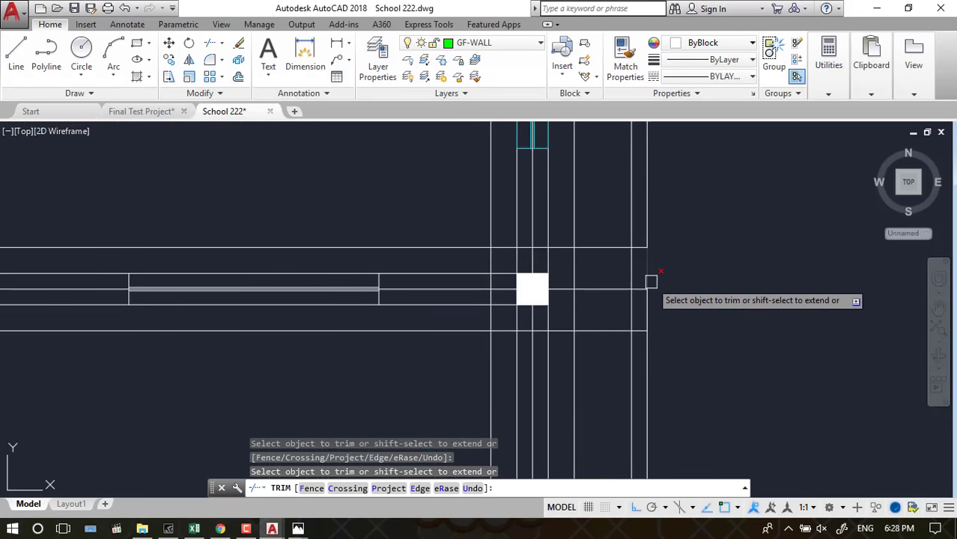
left_click(650, 281)
left_click(569, 256)
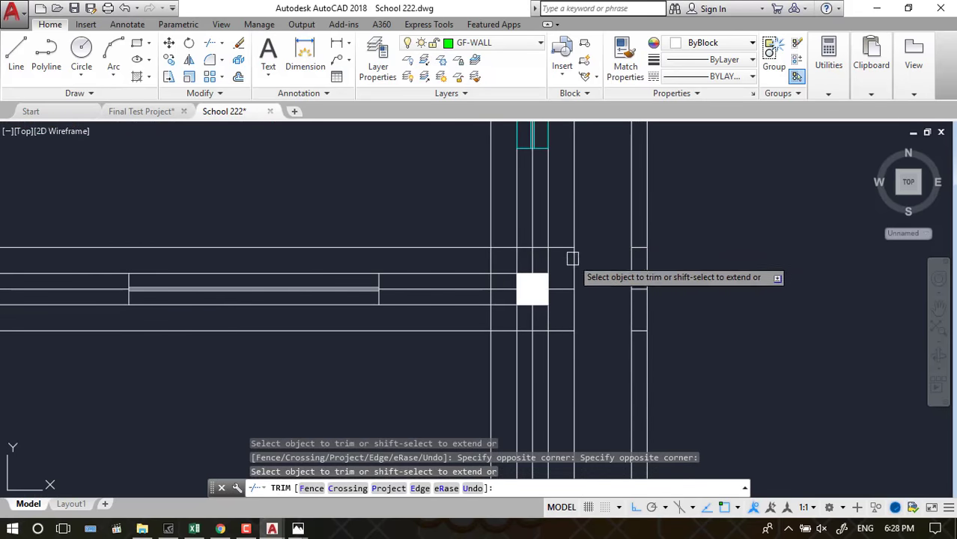
left_click(498, 246)
left_click(495, 314)
left_click(506, 330)
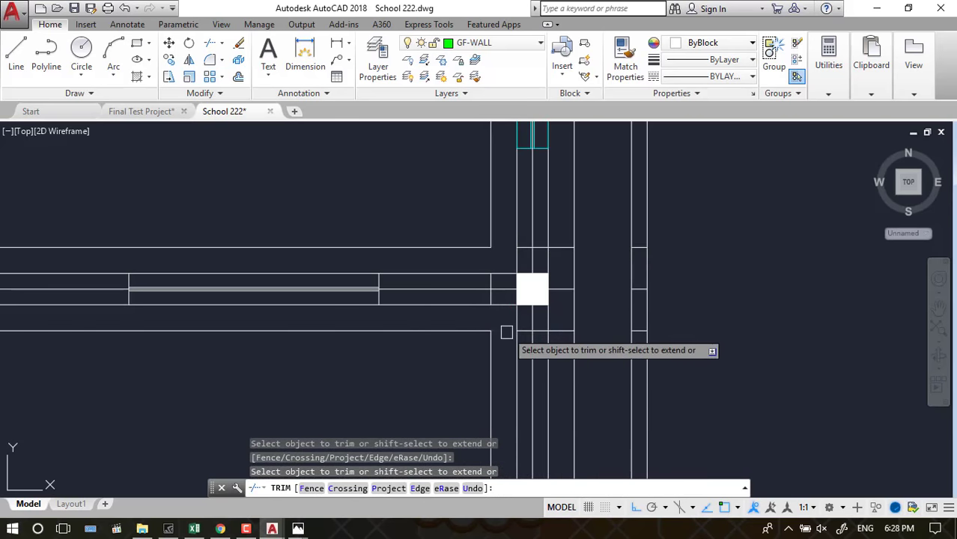
Remove the leftover line ends and segments at the middle column junction
scroll(649, 291, "down", 2)
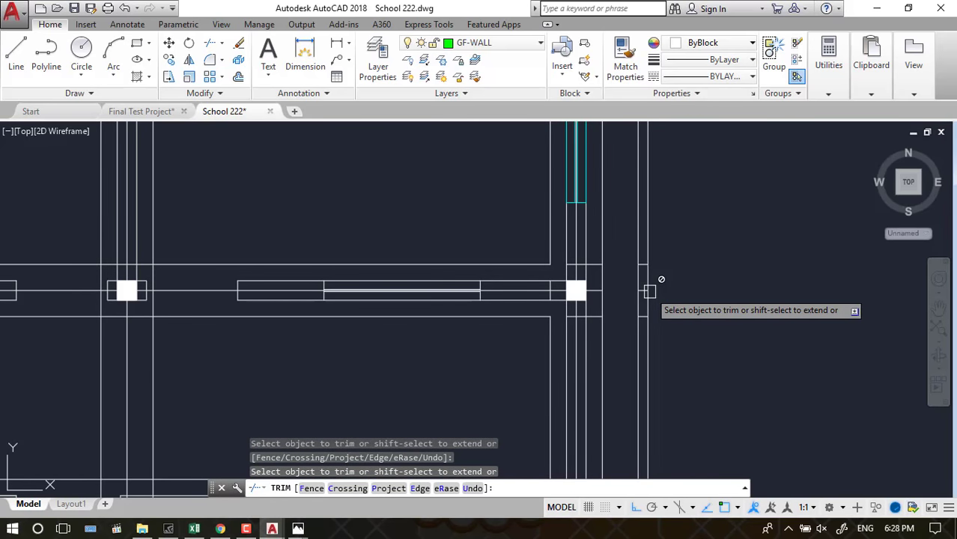
scroll(643, 293, "down", 3)
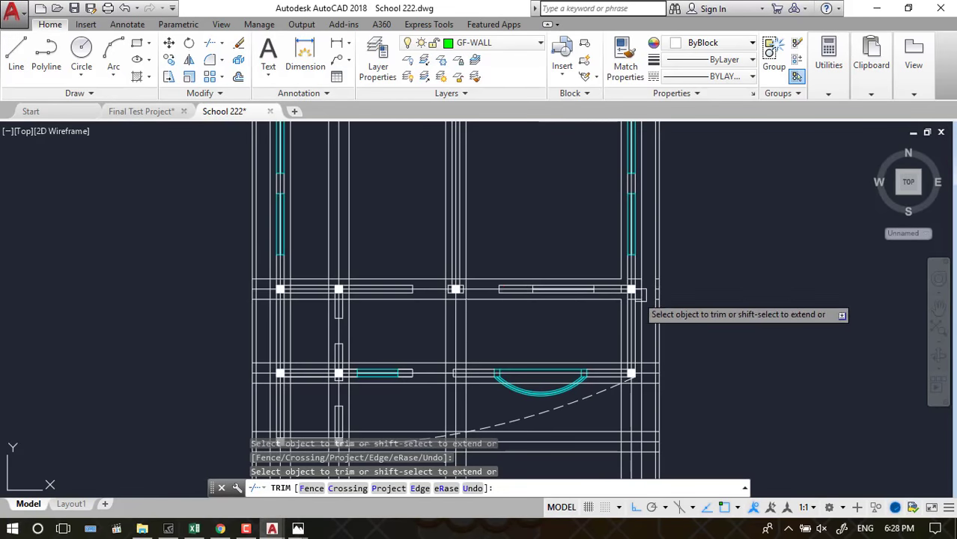
scroll(463, 288, "up", 5)
left_click(474, 301)
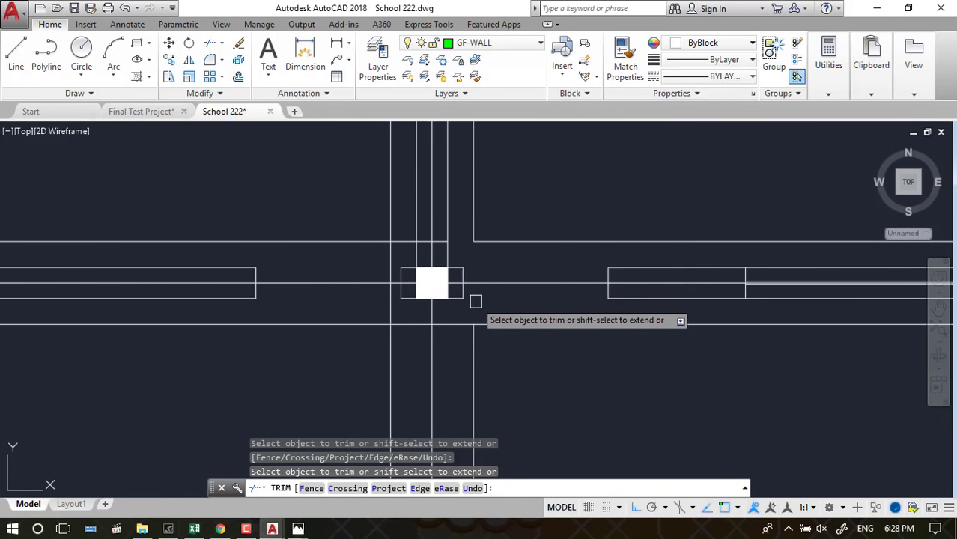
left_click(402, 323)
left_click(452, 324)
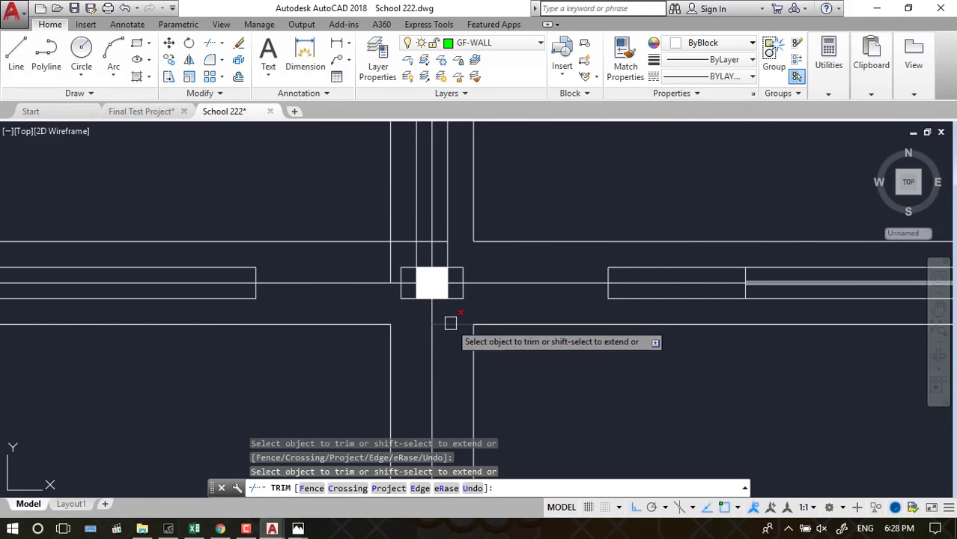
left_click(403, 241)
Trim the wall segments beside the left column and the lower wall segment at its junction
scroll(384, 257, "down", 3)
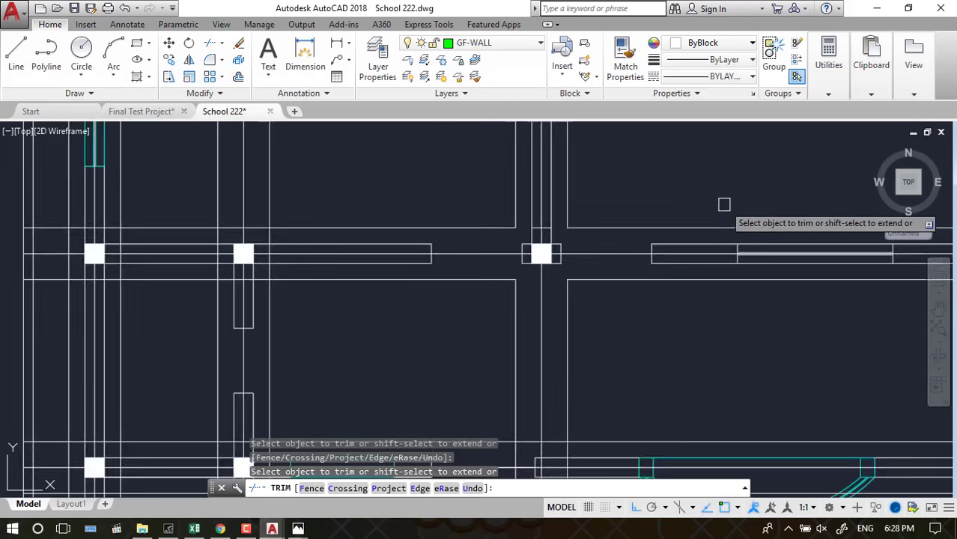
middle_click_drag(722, 203, 391, 243)
scroll(391, 244, "up", 2)
scroll(321, 239, "up", 2)
left_click(335, 214)
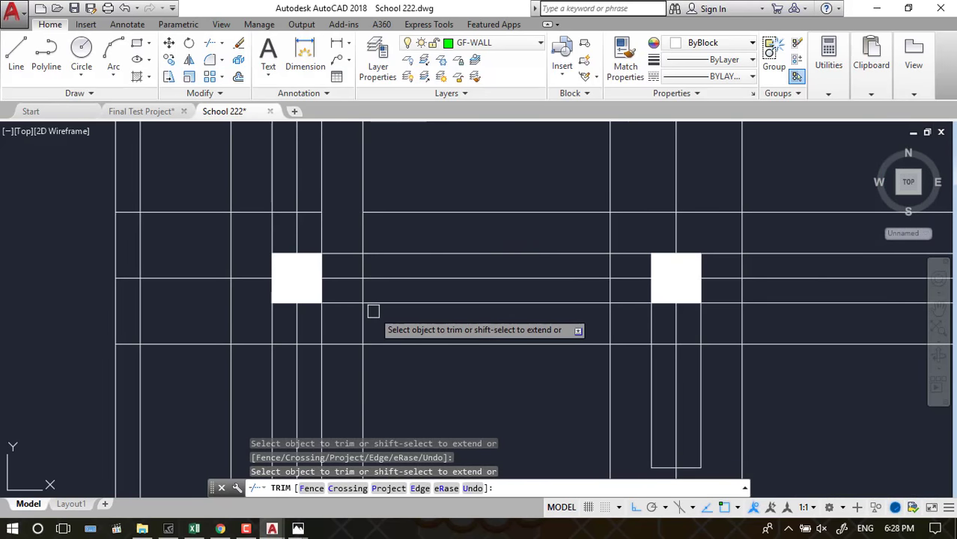
left_click(359, 238)
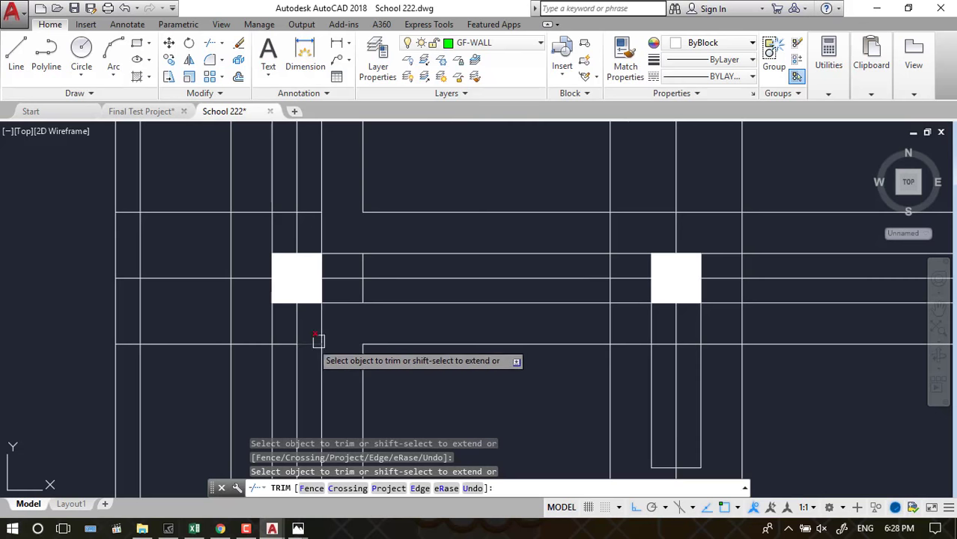
left_click(265, 345)
left_click(261, 205)
left_click(247, 211)
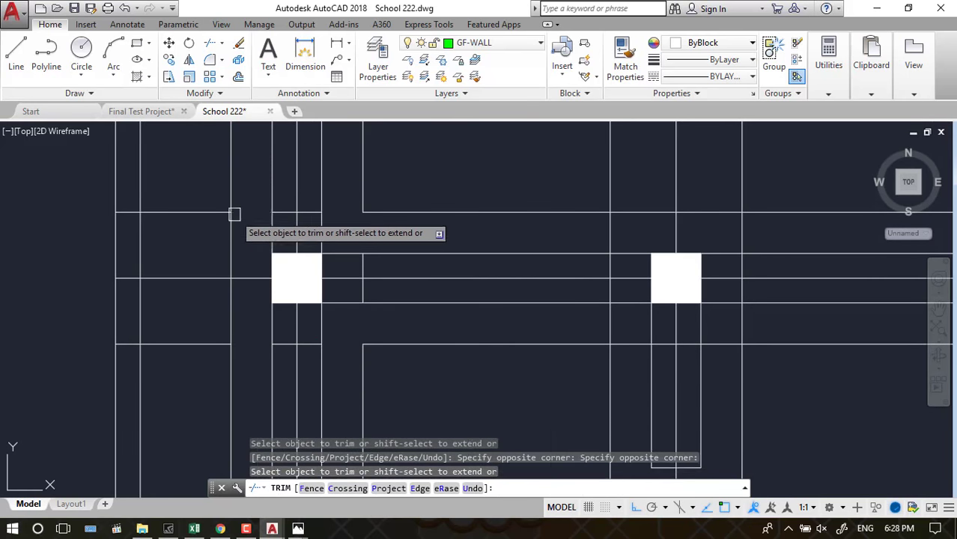
Trim the crossing lines at the next wall junction with a selection window
scroll(235, 214, "down", 1)
scroll(457, 225, "up", 2)
scroll(419, 213, "down", 1)
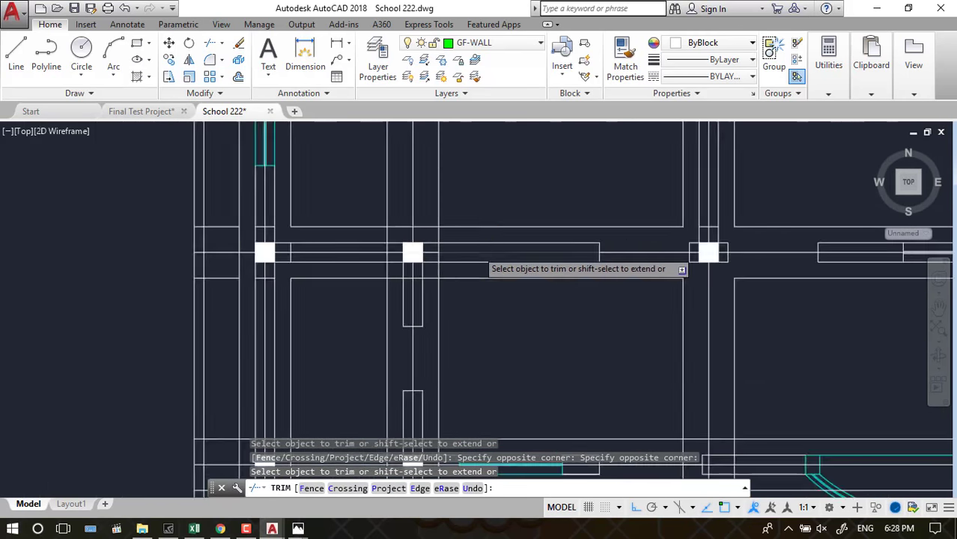
scroll(458, 194, "down", 1)
scroll(484, 225, "up", 1)
scroll(489, 197, "up", 1)
left_click(499, 191)
left_click(424, 178)
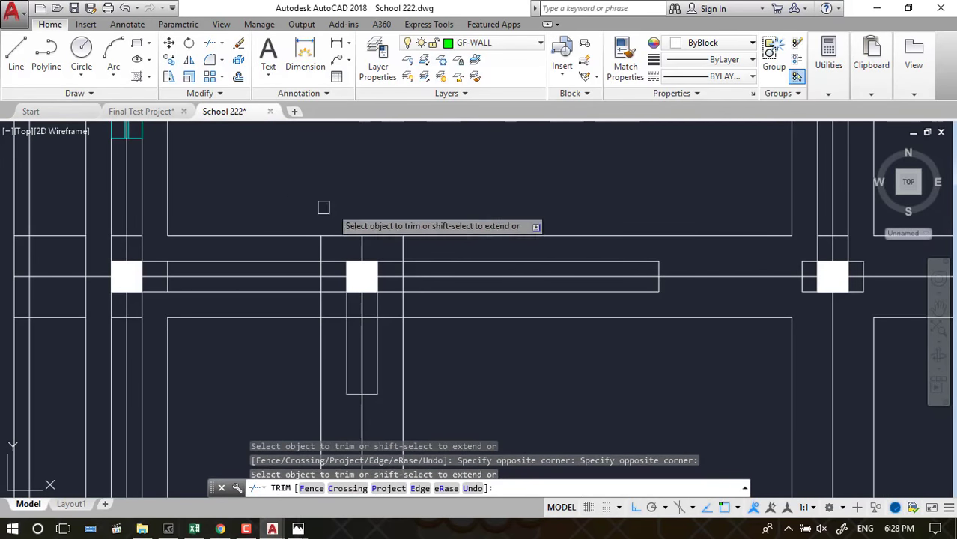
Trim the enclosed junction lines and the wall lines above the short wall stub
scroll(389, 256, "up", 1)
scroll(455, 228, "up", 1)
left_click(485, 239)
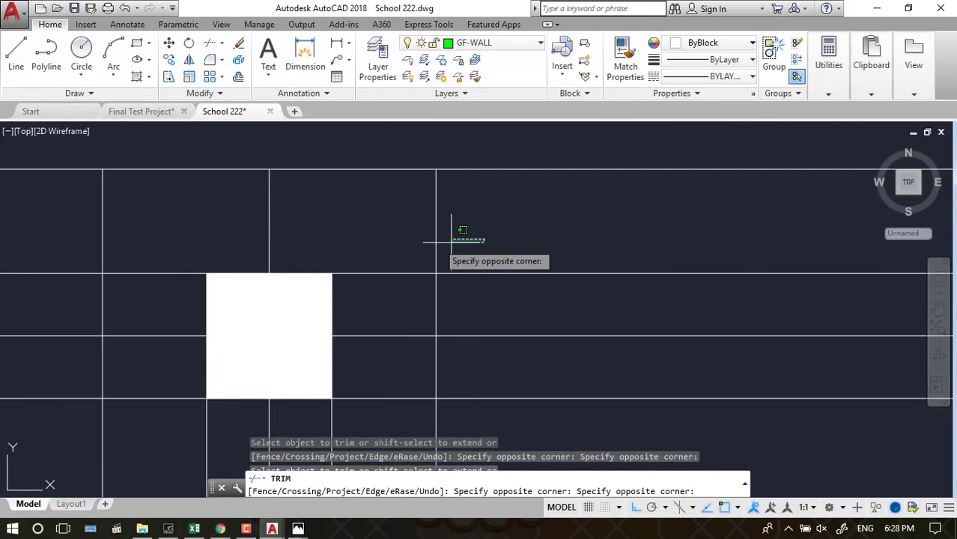
left_click(78, 228)
scroll(577, 198, "down", 2)
left_click(540, 274)
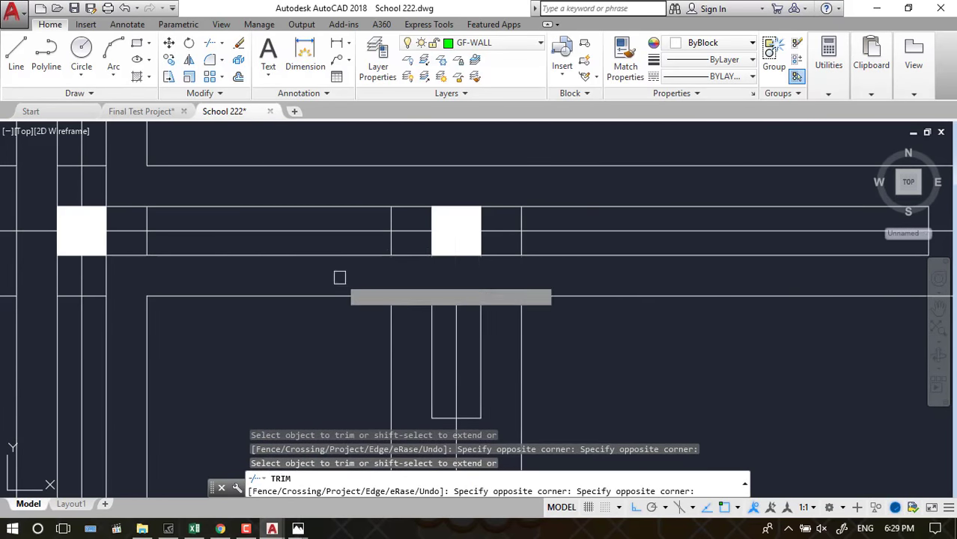
left_click(352, 303)
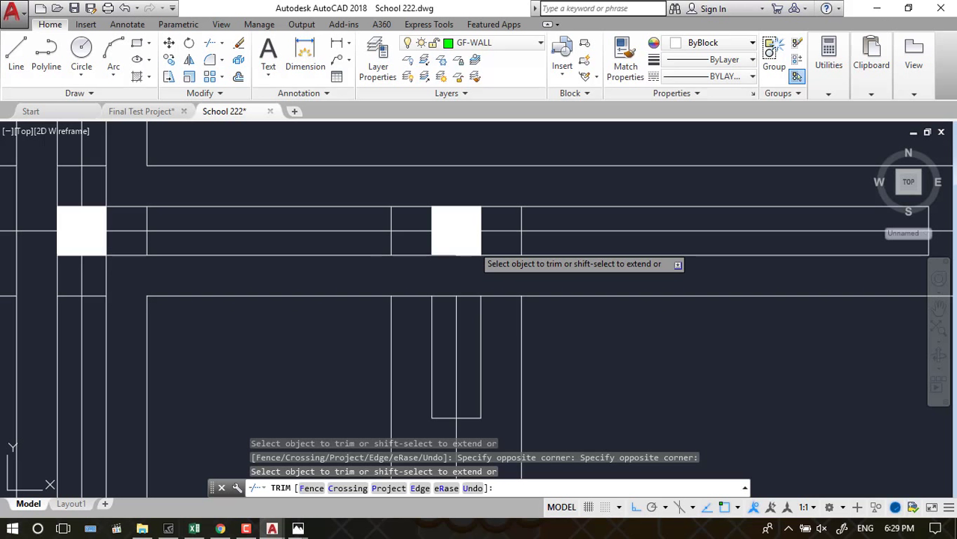
Finish the trim, cancel the stray selection and save the drawing
key("Escape")
scroll(704, 380, "down", 3)
left_click(709, 399)
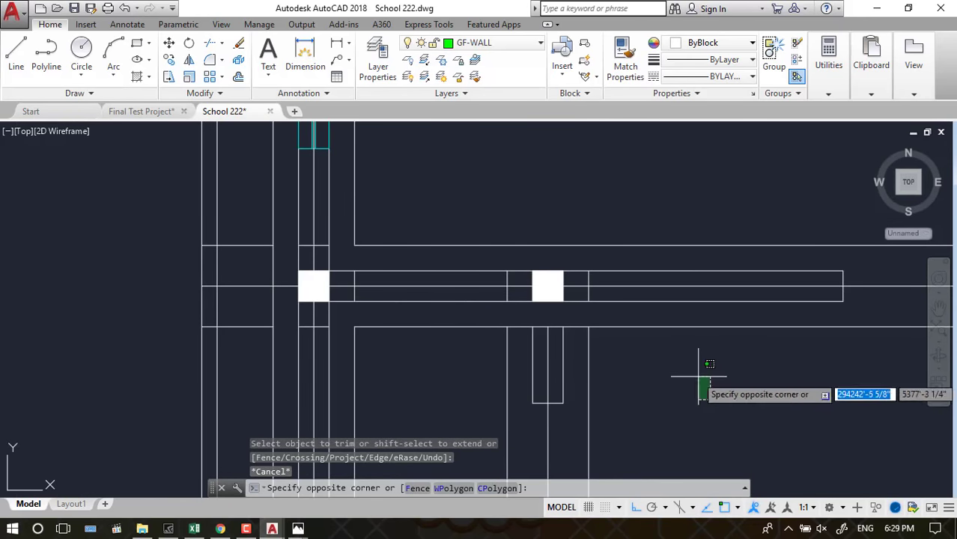
key("Escape")
key("Escape")
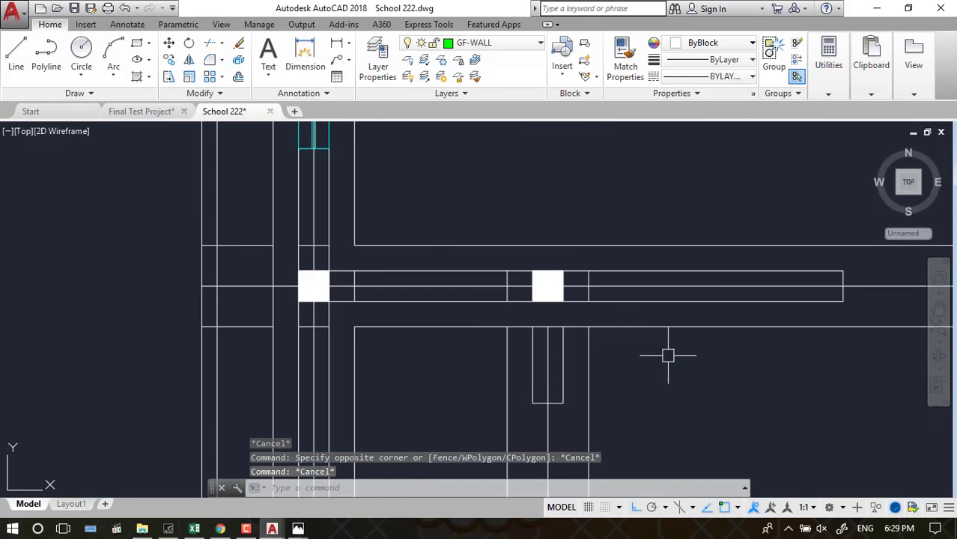
key("ctrl+s")
Erase the right, left and bottom lines of the small rectangle
scroll(554, 306, "down", 2)
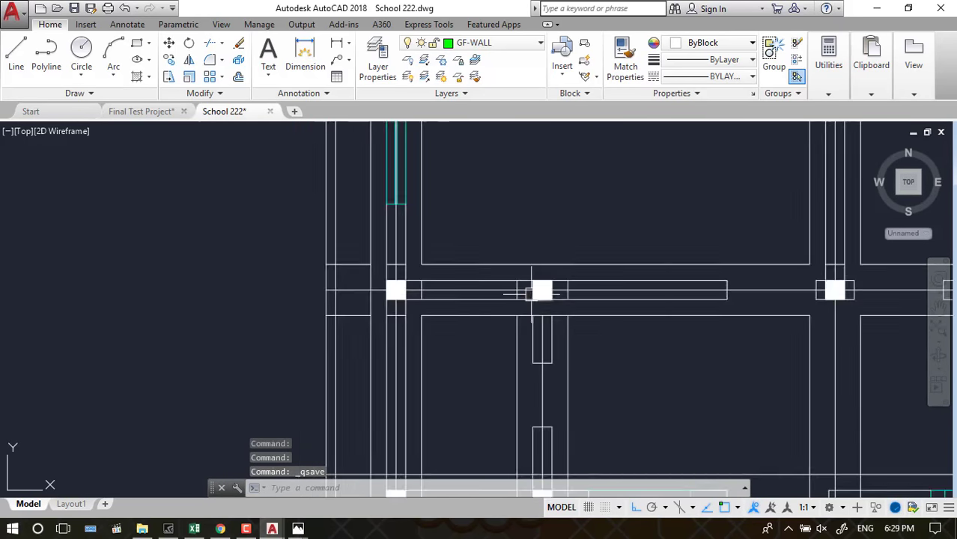
scroll(526, 290, "down", 3)
scroll(537, 307, "up", 4)
scroll(545, 296, "up", 4)
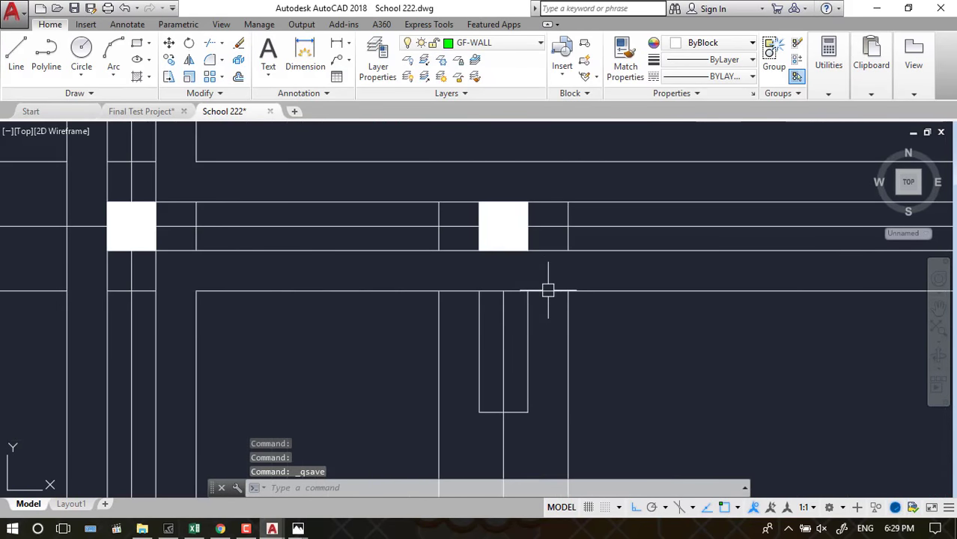
left_click(527, 336)
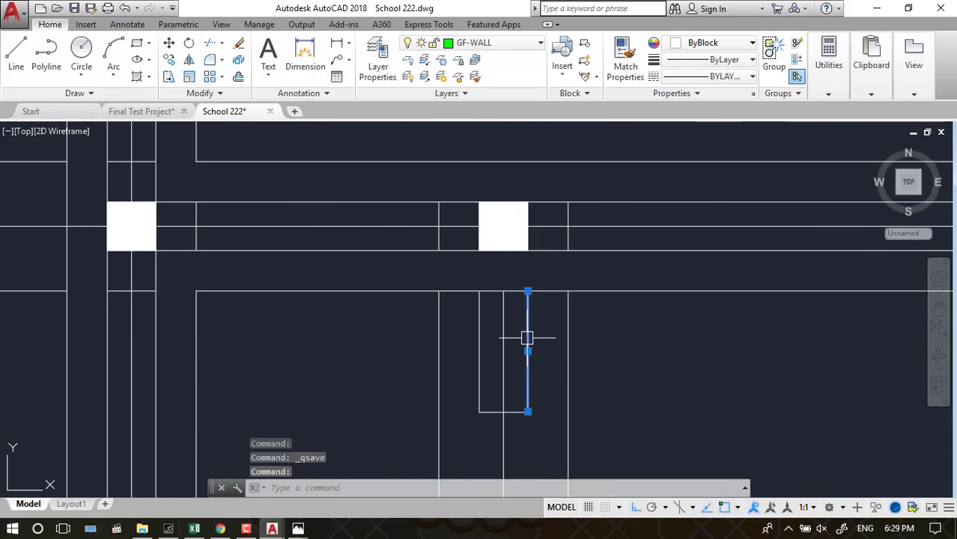
key("Delete")
left_click(479, 337)
key("Delete")
left_click(498, 411)
key("Delete")
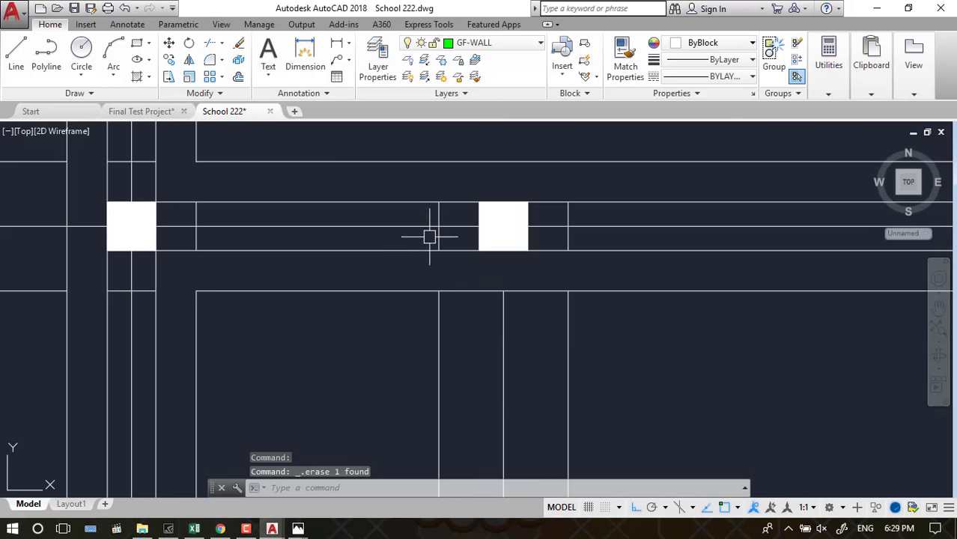
Erase the two short vertical lines and the leftover horizontal lines between the walls
left_click(438, 235)
key("Delete")
left_click(570, 211)
key("Delete")
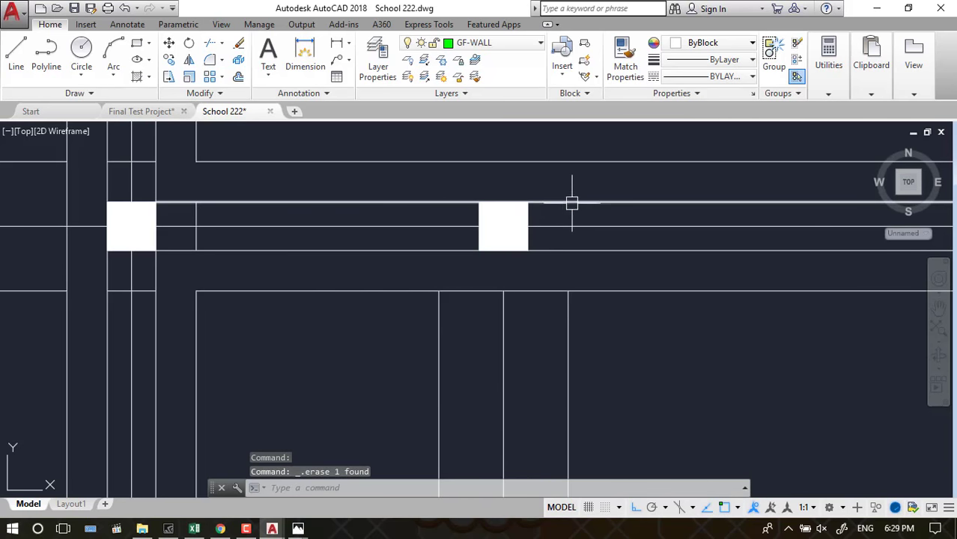
left_click(571, 202)
key("Delete")
left_click(555, 241)
left_click(554, 247)
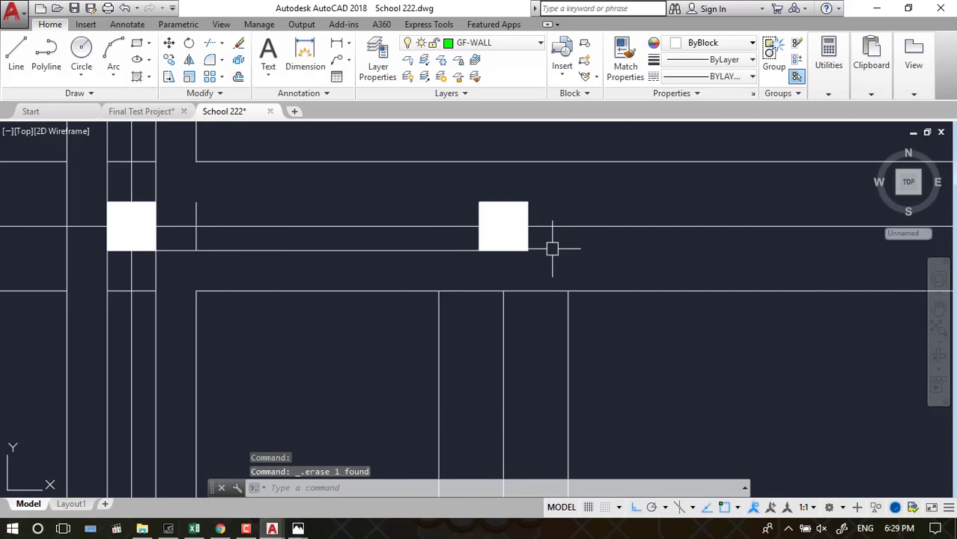
Erase three horizontal lines with a crossing window, then undo that erase
scroll(377, 268, "down", 2)
scroll(284, 239, "up", 2)
scroll(284, 239, "up", 2)
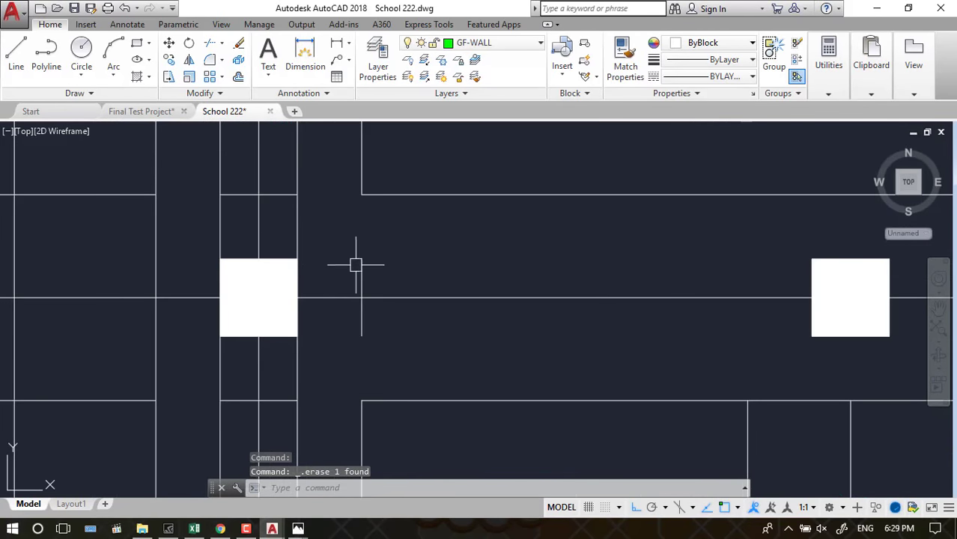
scroll(377, 260, "down", 2)
left_click(216, 208)
left_click(181, 378)
key("Delete")
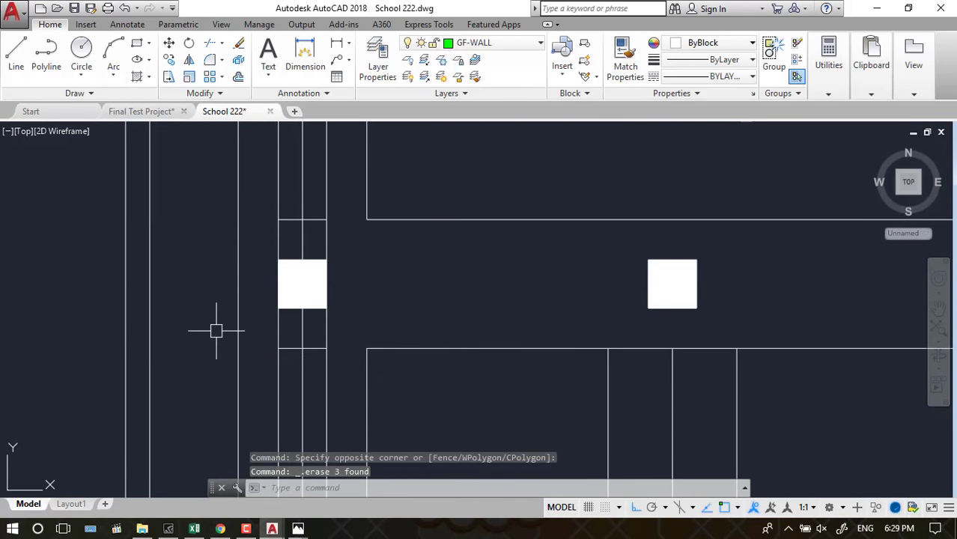
key("ctrl+z")
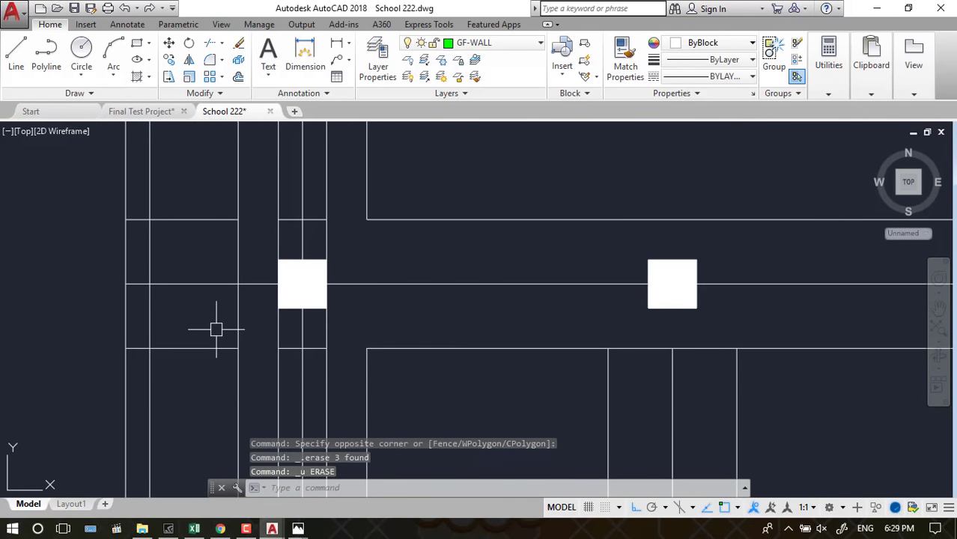
Erase the left and lower horizontal lines beside the column, briefly trying TRIM
left_click(192, 220)
key("Delete")
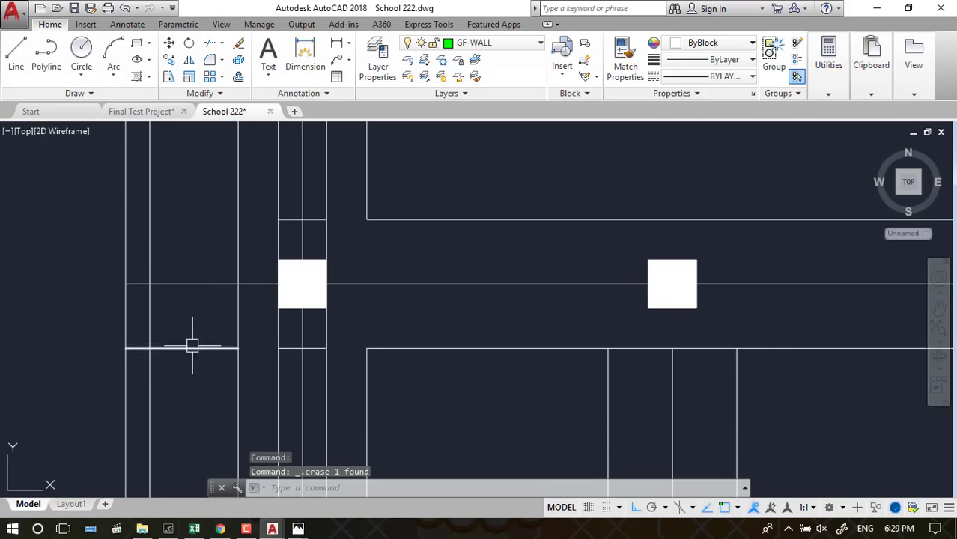
key("Delete")
type("tr")
key("Return")
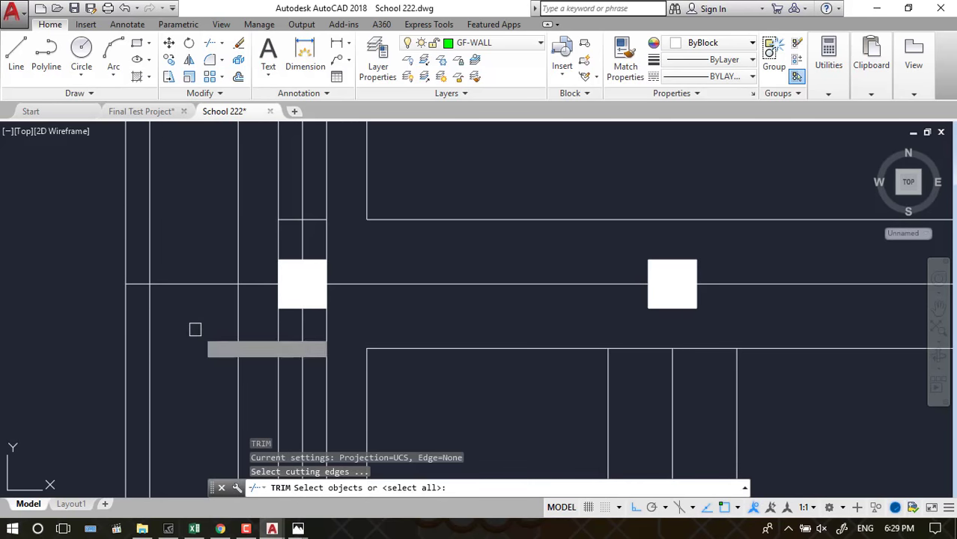
key("Return")
left_click(251, 283)
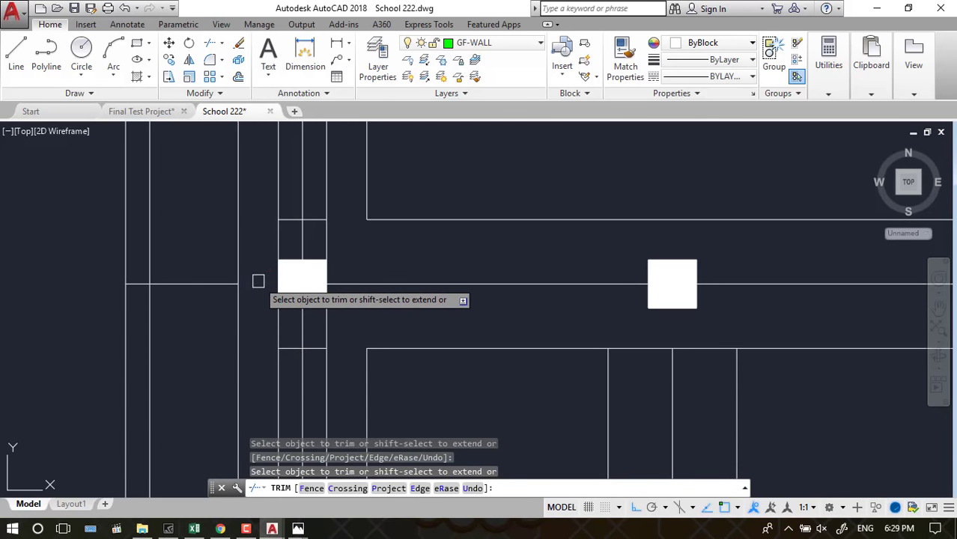
key("Escape")
Erase the line segment below the column and the short line above it
left_click(207, 284)
key("Delete")
left_click(319, 220)
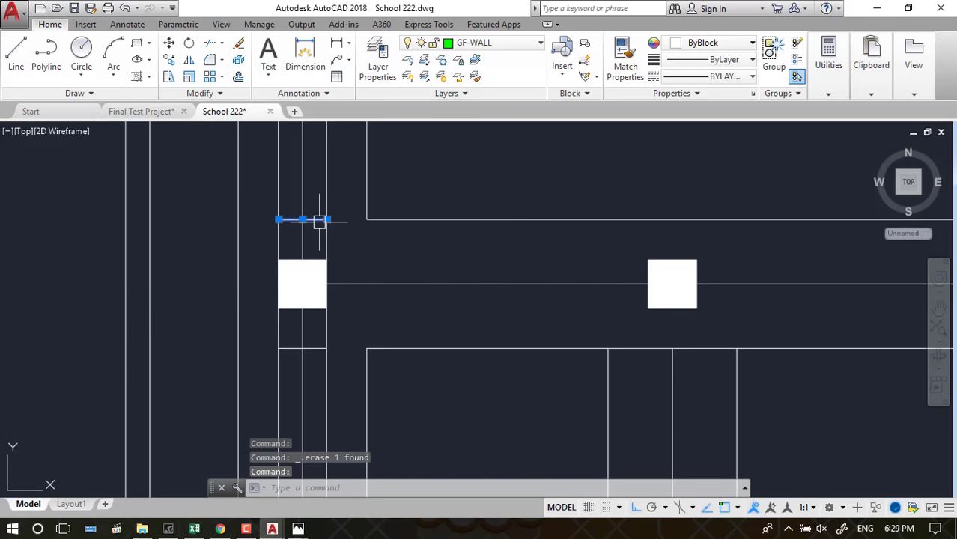
key("Delete")
Erase a stray line near the column using a selection window
scroll(311, 346, "down", 5)
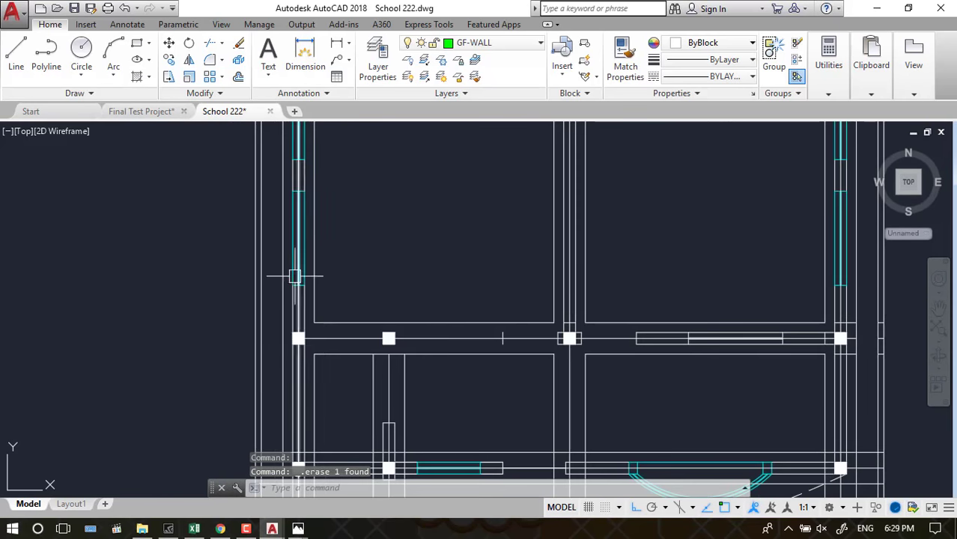
scroll(294, 276, "up", 3)
scroll(299, 271, "up", 3)
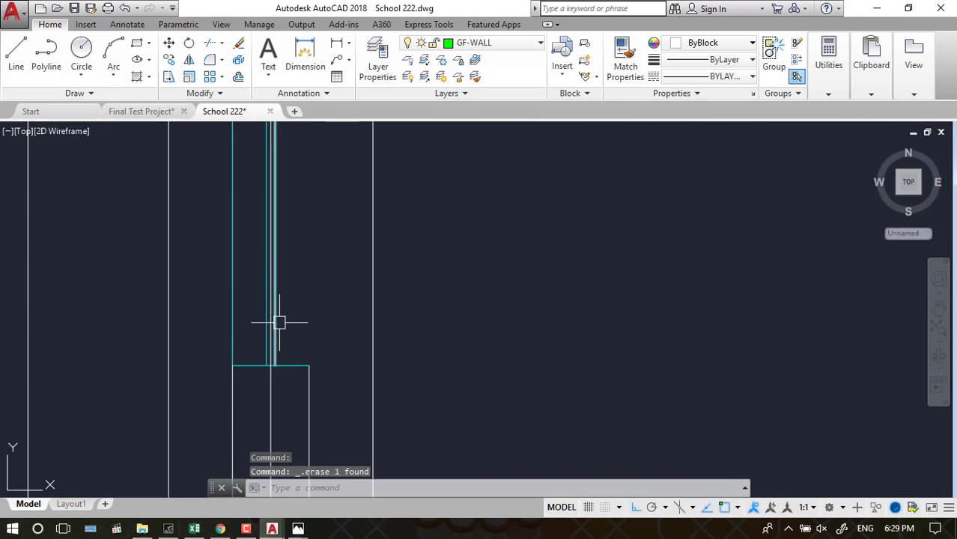
scroll(299, 284, "down", 3)
scroll(314, 300, "up", 3)
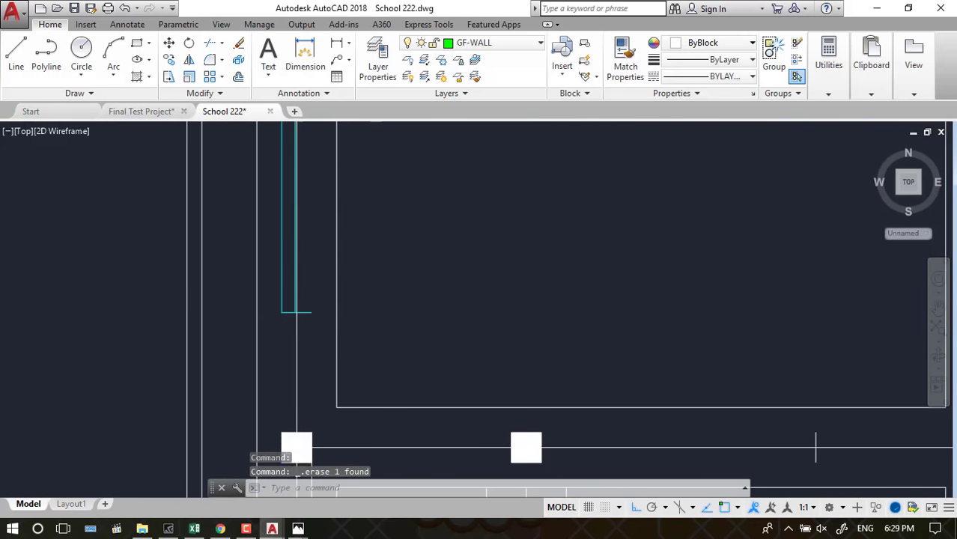
left_click(296, 312)
left_click(288, 273)
key("Delete")
Move the view to the columns and erase the vertical line right of the column
middle_click_drag(290, 274, 301, 225)
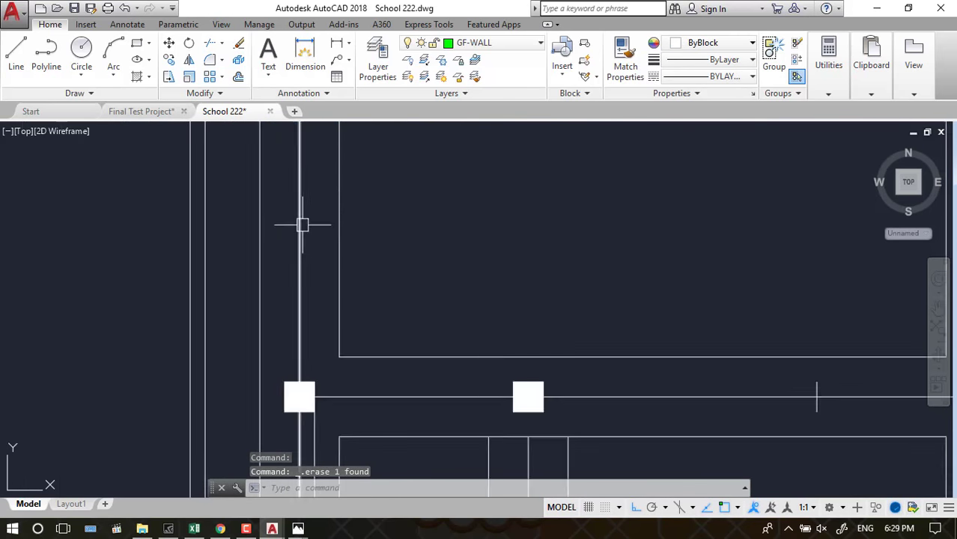
mouse_move(305, 405)
middle_mouse_down()
mouse_move(276, 371)
mouse_move(508, 346)
middle_mouse_up()
scroll(318, 386, "up", 4)
left_click(230, 358)
left_click(225, 399)
scroll(299, 373, "down", 3)
scroll(509, 346, "up", 3)
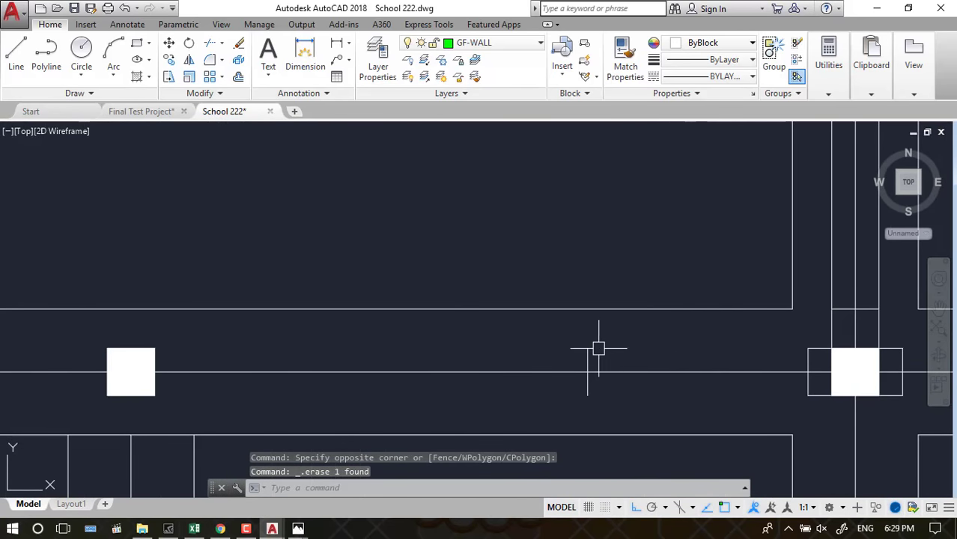
scroll(599, 336, "down", 3)
scroll(588, 341, "up", 3)
left_click(596, 350)
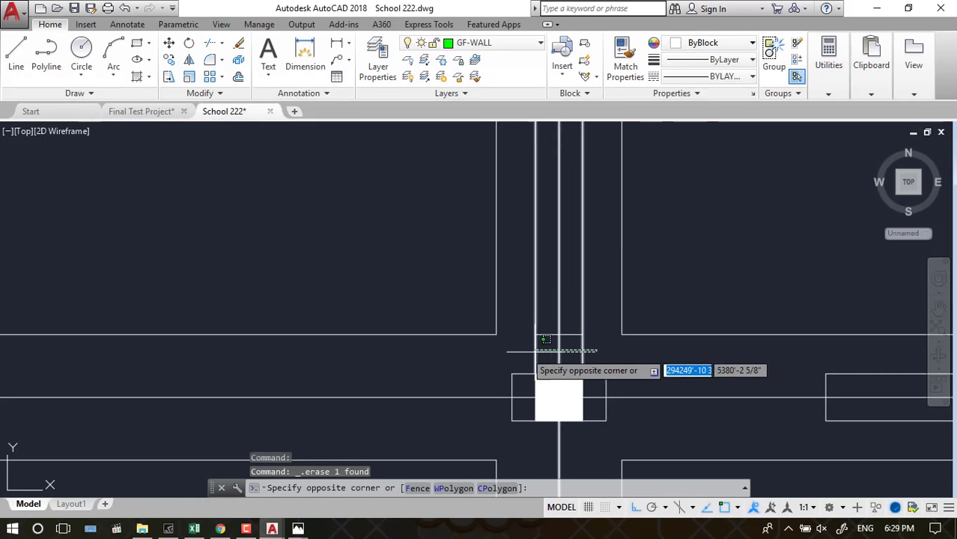
left_click(546, 340)
key("Delete")
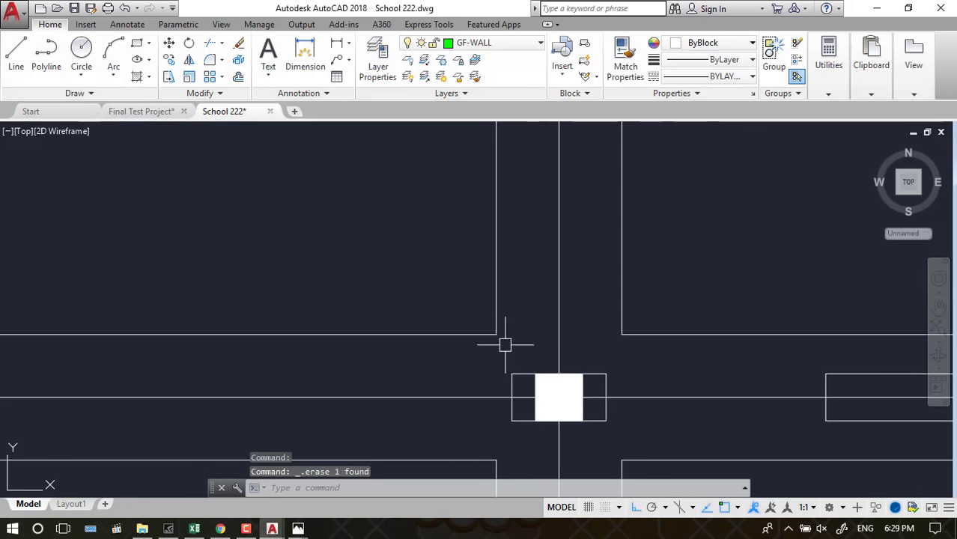
Erase the wall and horizontal lines beside the column with a crossing window
scroll(505, 345, "up", 2)
middle_click_drag(549, 367, 530, 348)
left_click(529, 348)
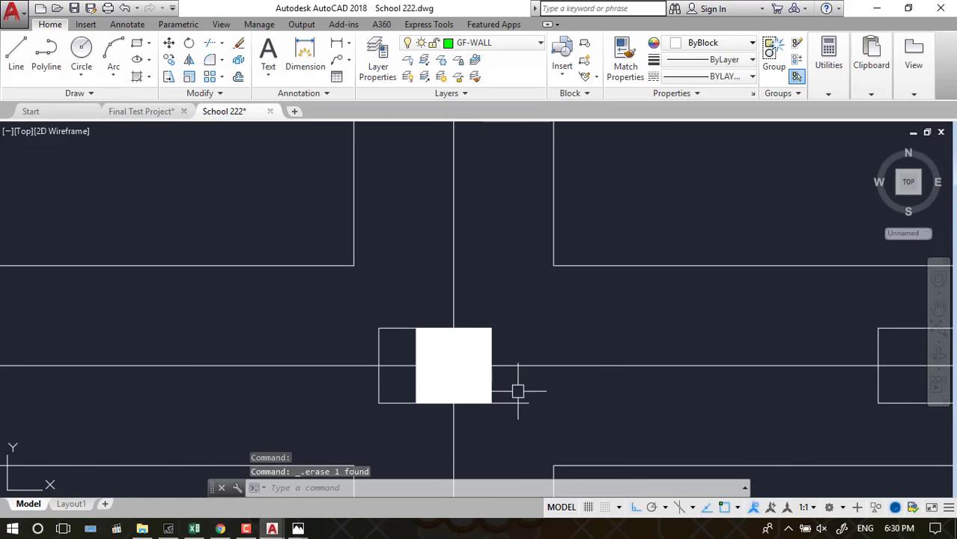
scroll(398, 328, "down", 2)
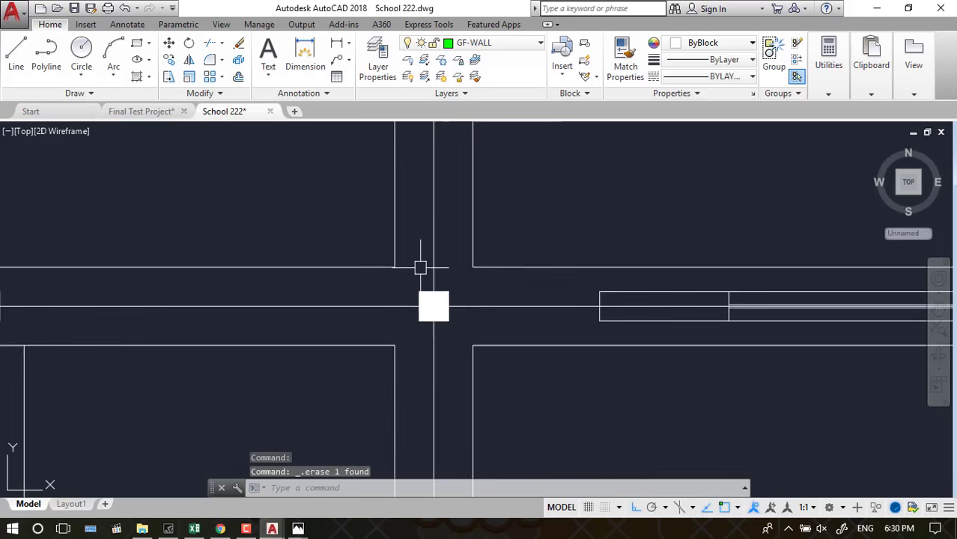
scroll(420, 269, "down", 2)
scroll(599, 269, "up", 4)
left_click(585, 278)
left_click(545, 288)
key("Delete")
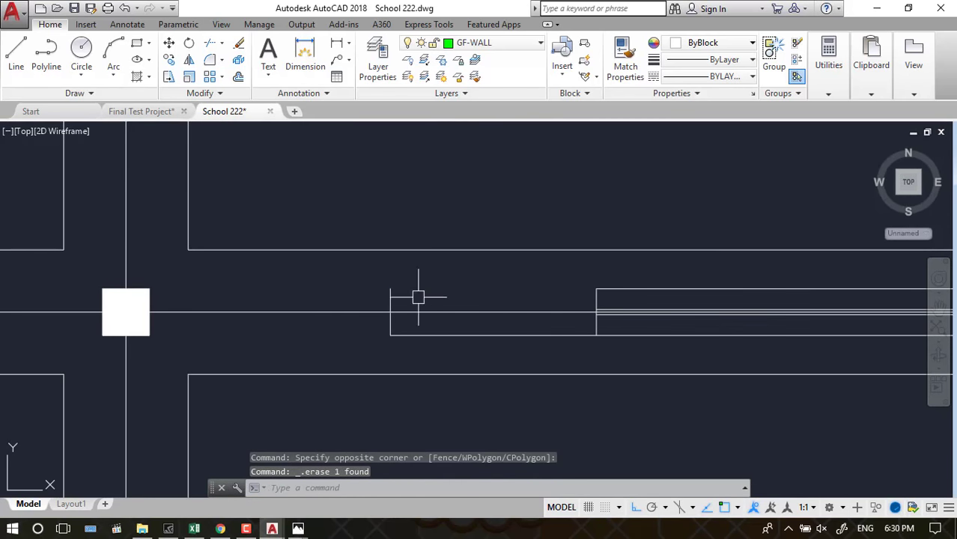
Erase another stray line and the short vertical line by the wall
left_click(391, 307)
key("Delete")
left_click(419, 334)
key("Delete")
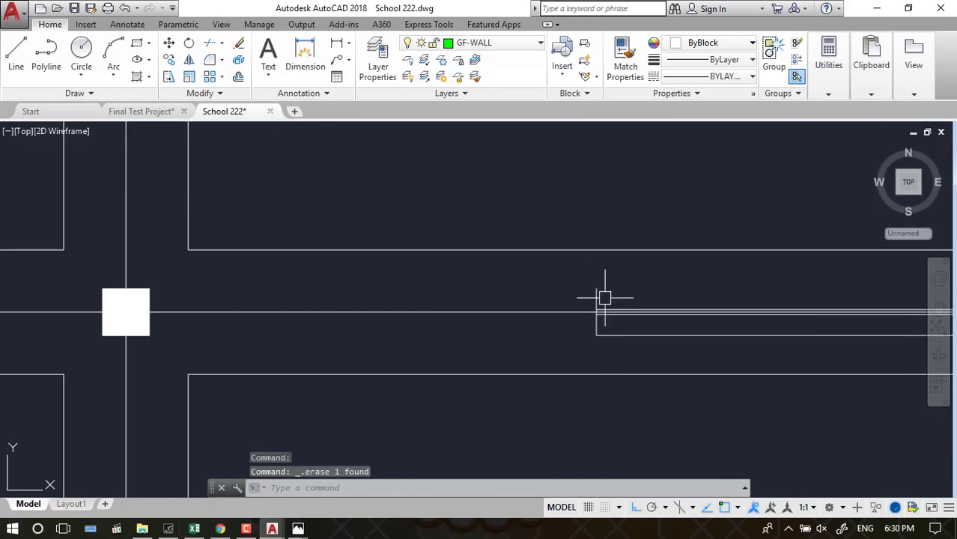
left_click(602, 296)
left_click(588, 296)
scroll(611, 303, "up", 3)
key("Delete")
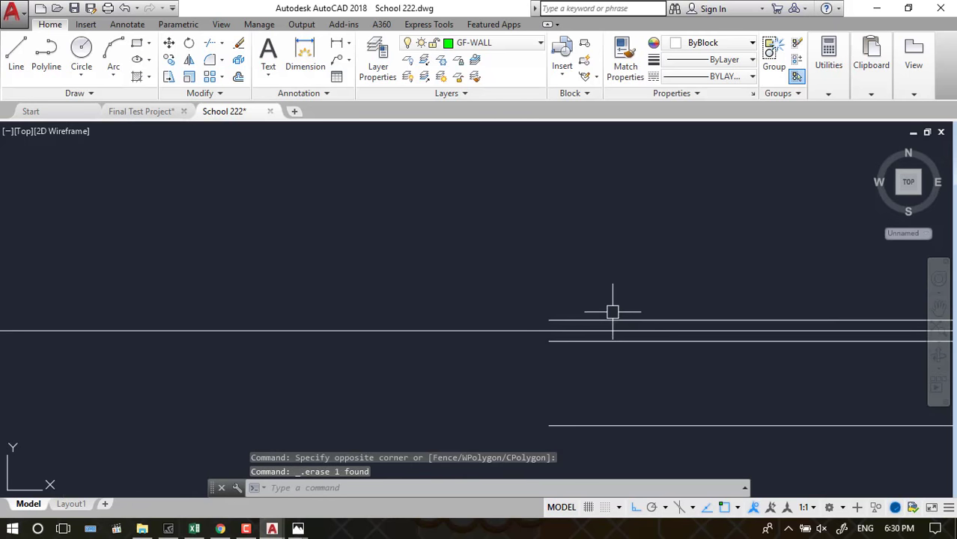
Erase the long horizontal line and the horizontal line beside the column
left_click(599, 321)
scroll(573, 349, "down", 2)
key("Delete")
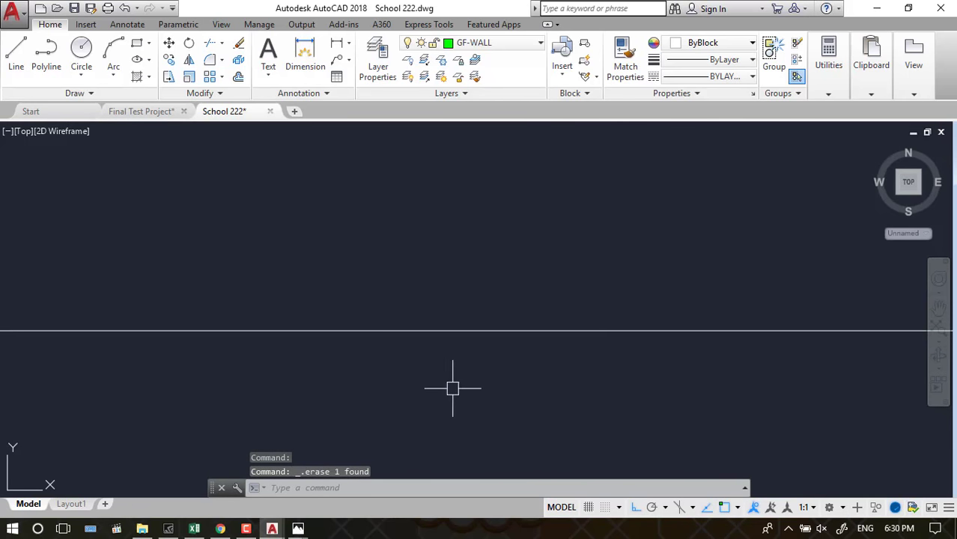
scroll(443, 387, "up", 3)
scroll(450, 379, "down", 2)
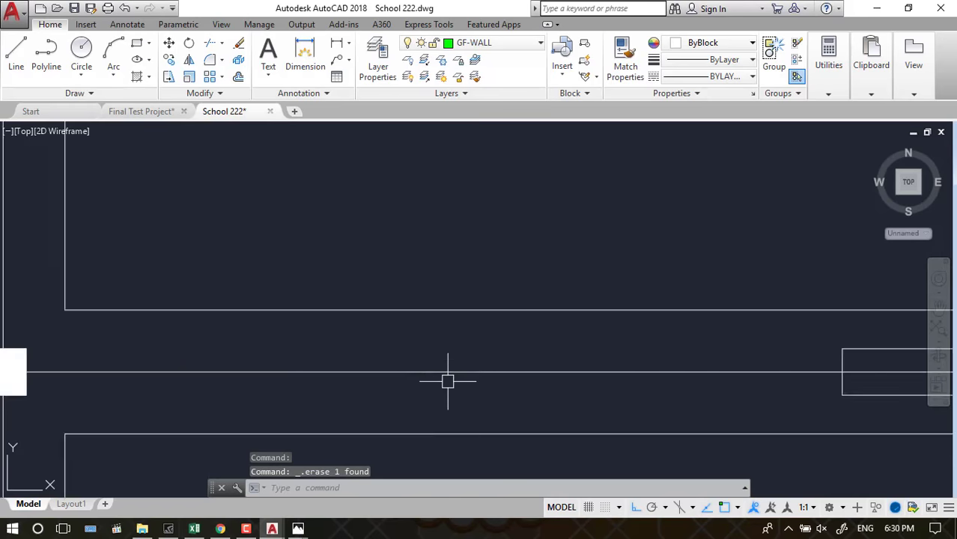
scroll(592, 368, "down", 2)
scroll(644, 361, "up", 3)
scroll(607, 337, "down", 2)
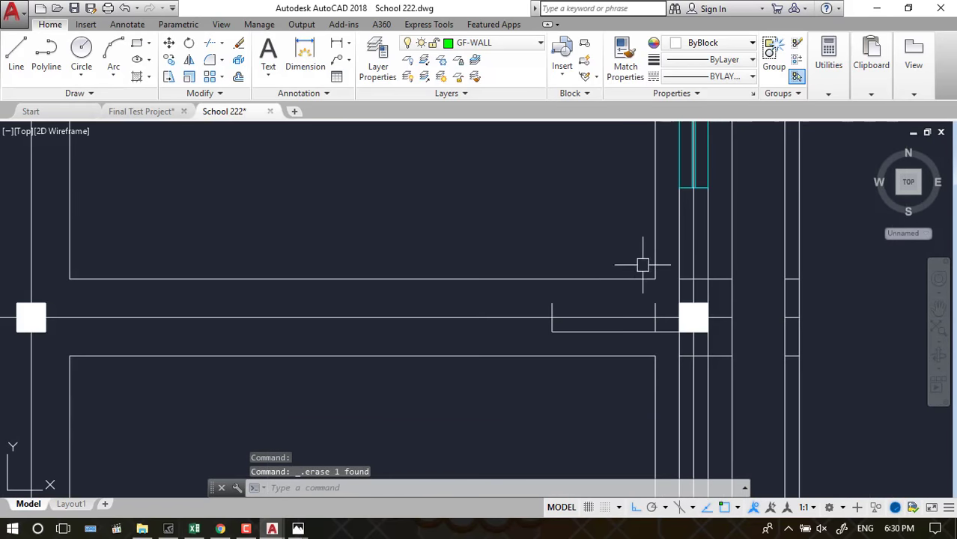
scroll(554, 307, "up", 3)
left_click(582, 372)
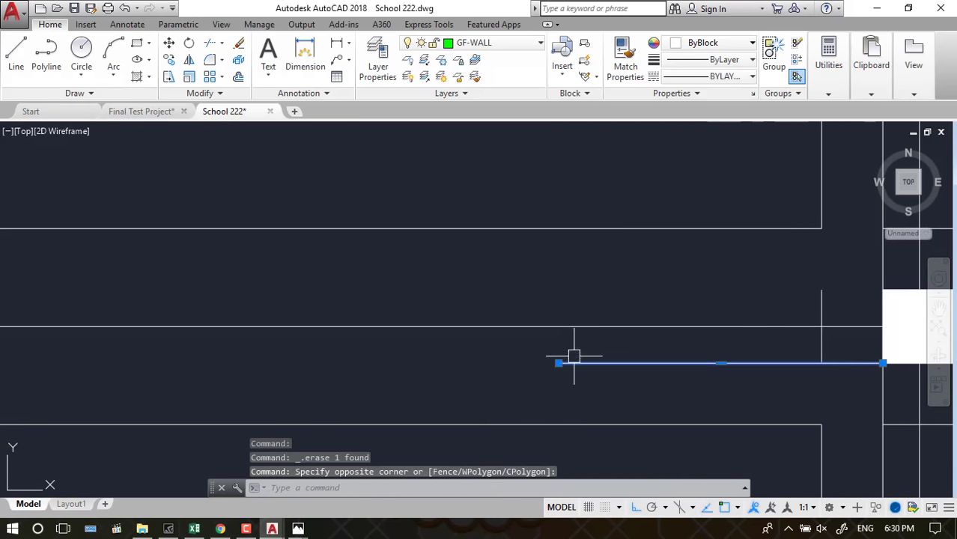
key("Delete")
Erase a group of three wall lines caught in one crossing window
scroll(406, 367, "down", 4)
scroll(343, 363, "down", 2)
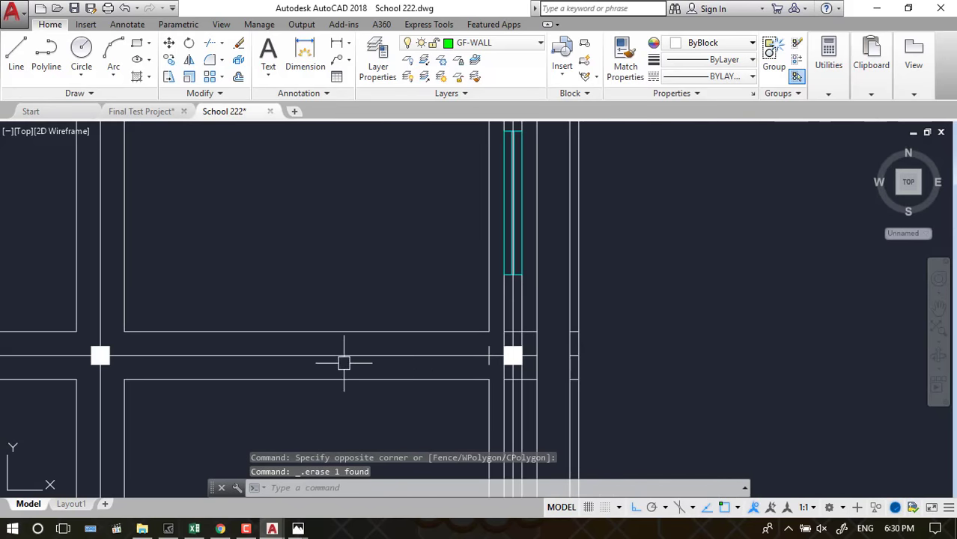
scroll(501, 360, "up", 5)
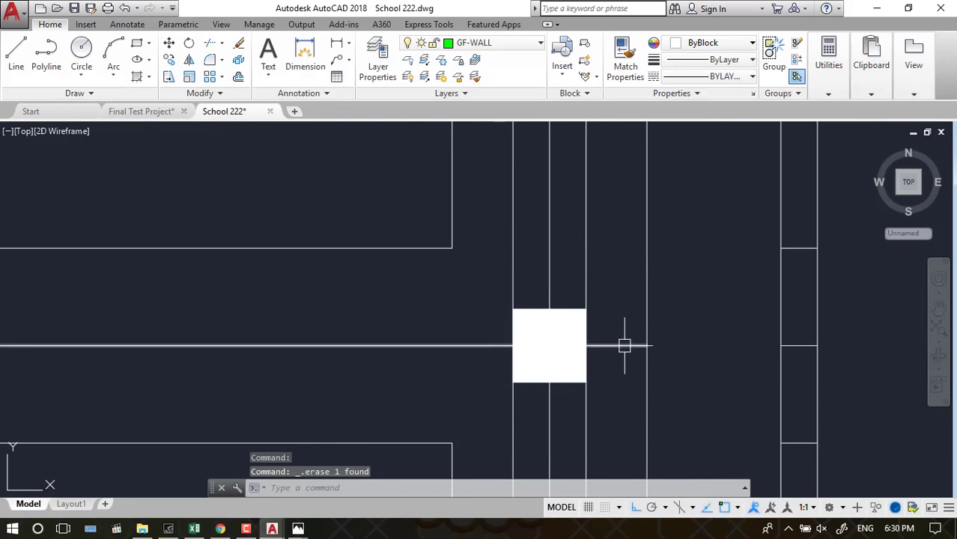
left_click(802, 240)
left_click(795, 456)
key("Return")
Erase one more leftover wall line
scroll(871, 330, "down", 2)
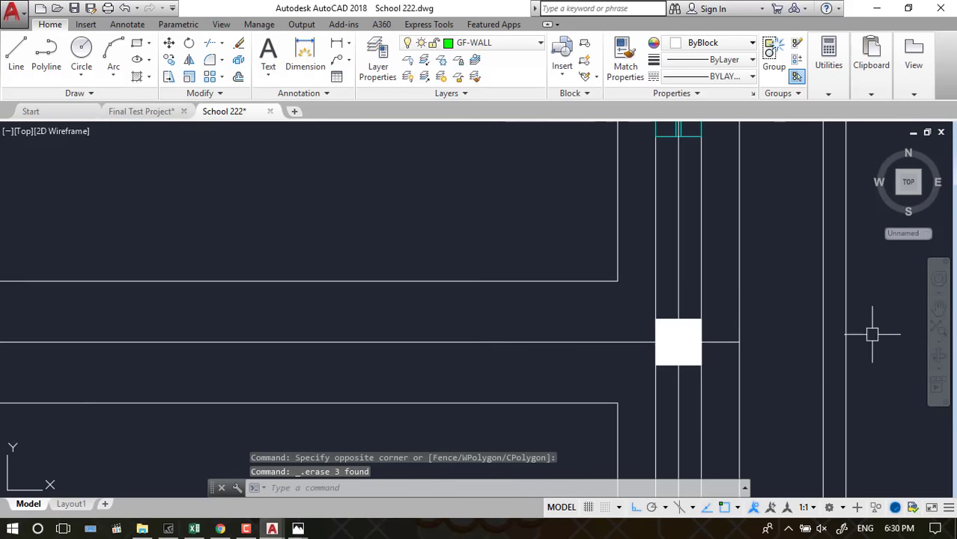
scroll(730, 374, "down", 2)
left_click(674, 278)
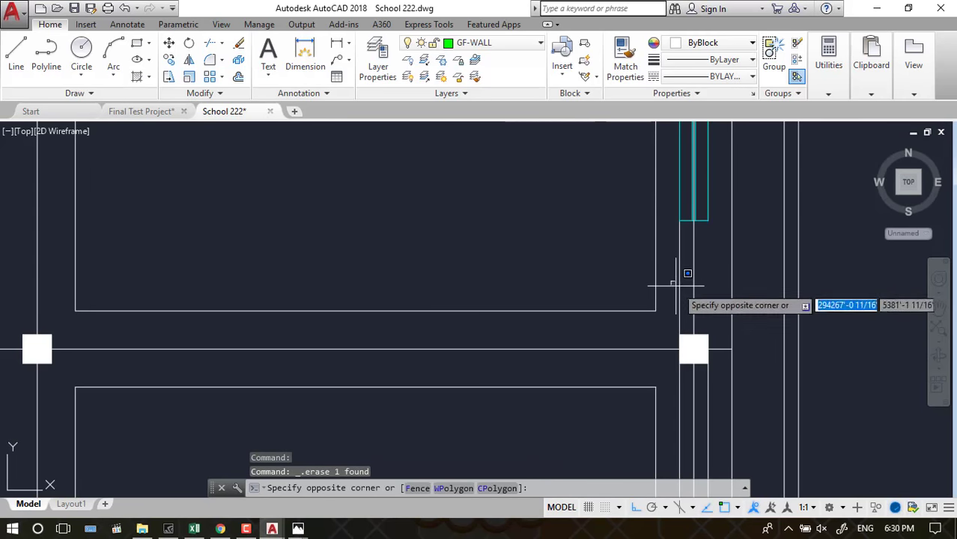
left_click(683, 279)
key("Delete")
scroll(685, 267, "down", 2)
scroll(686, 268, "up", 2)
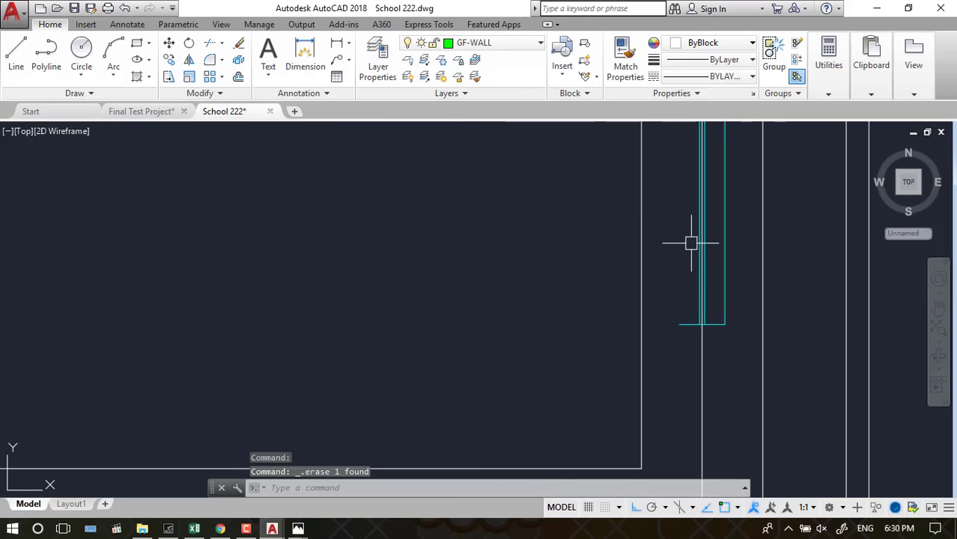
Undo a mistaken erase, then delete the cyan wall line and the short cyan wall segment
scroll(689, 240, "up", 2)
left_click(693, 238)
scroll(707, 253, "down", 2)
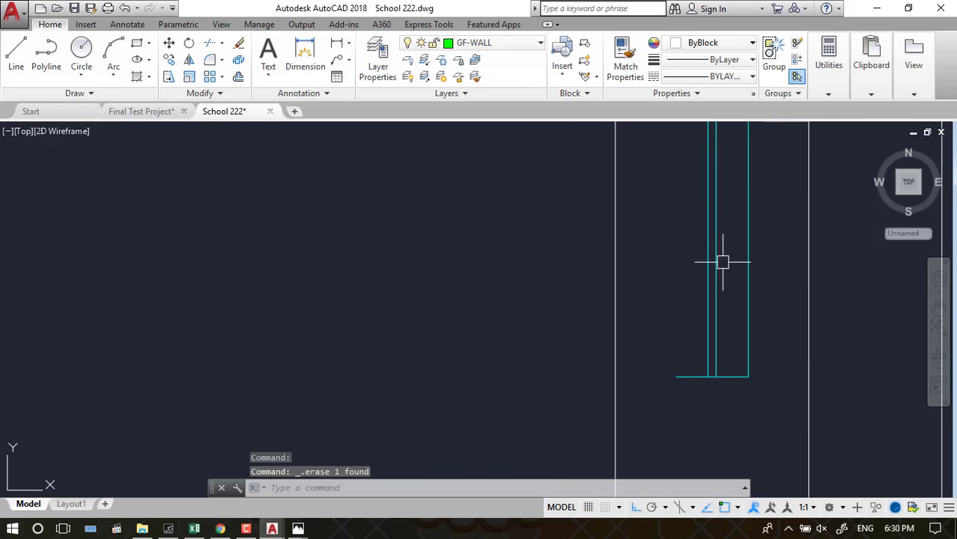
key("ctrl+z")
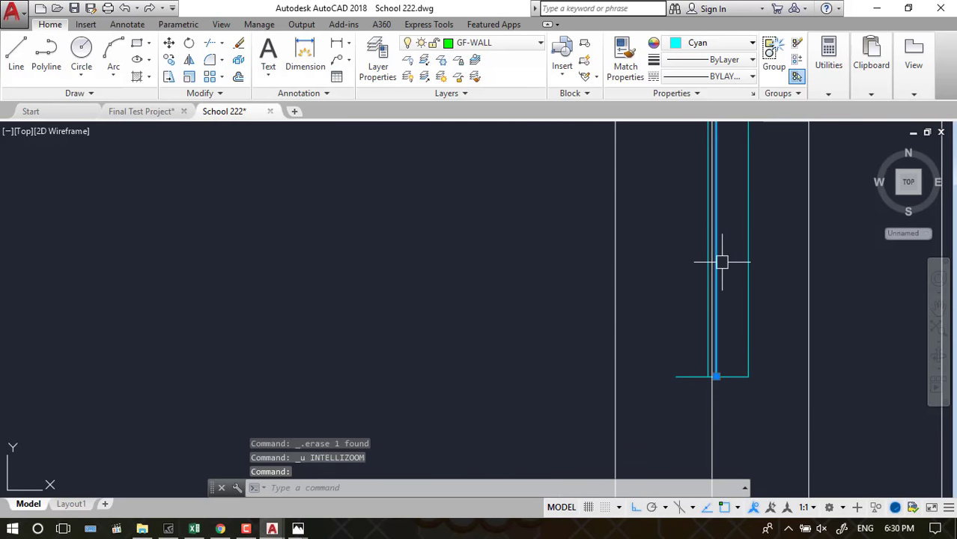
key("Delete")
left_click(686, 375)
key("Delete")
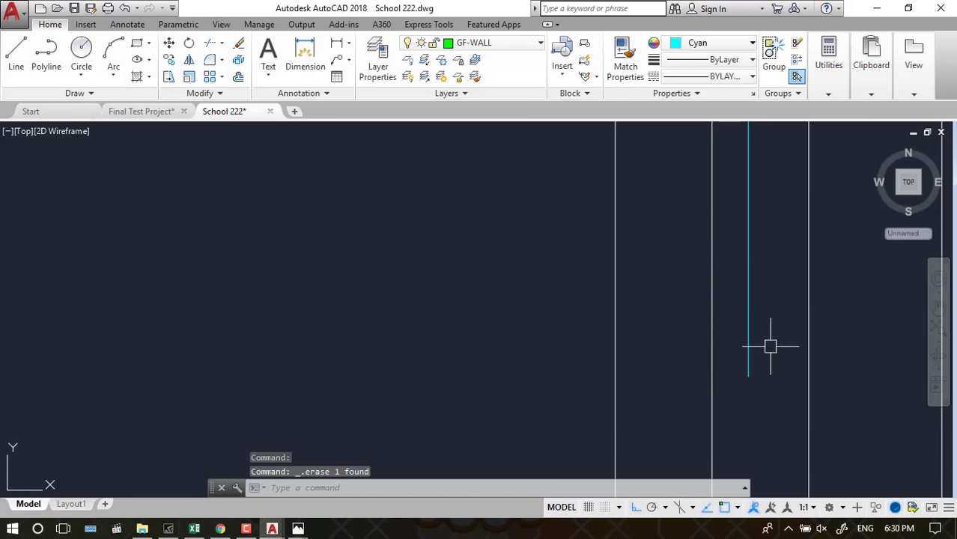
Window-select the cyan lines and erase the stray vertical lines near the wall end
scroll(754, 374, "down", 3)
scroll(771, 261, "up", 2)
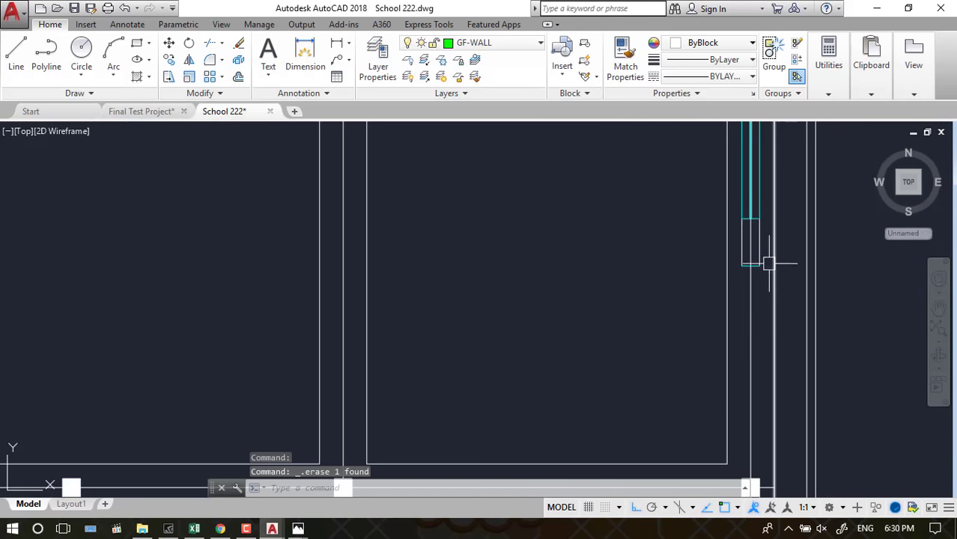
scroll(771, 232, "up", 1)
left_click(749, 310)
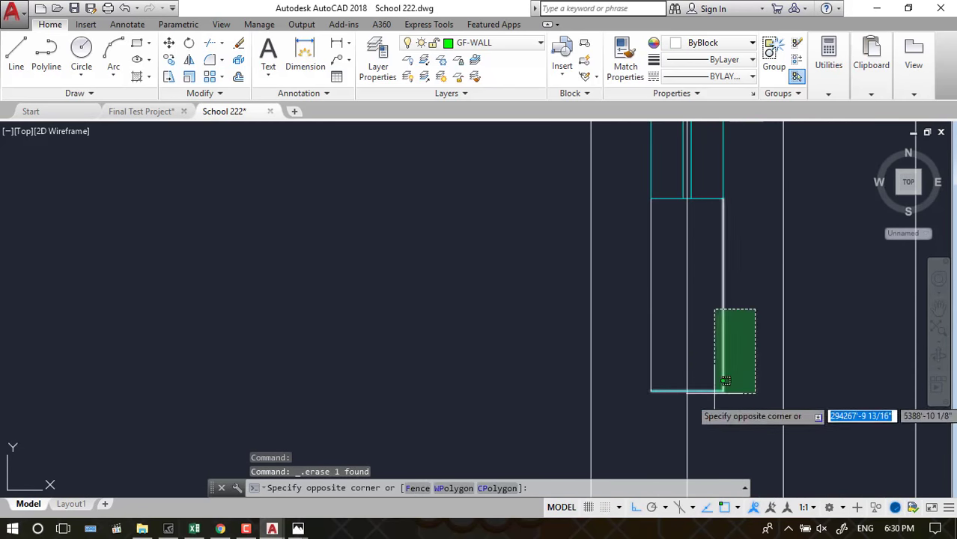
left_click(713, 389)
scroll(660, 348, "down", 2)
left_click(670, 329)
left_click(630, 368)
key("Delete")
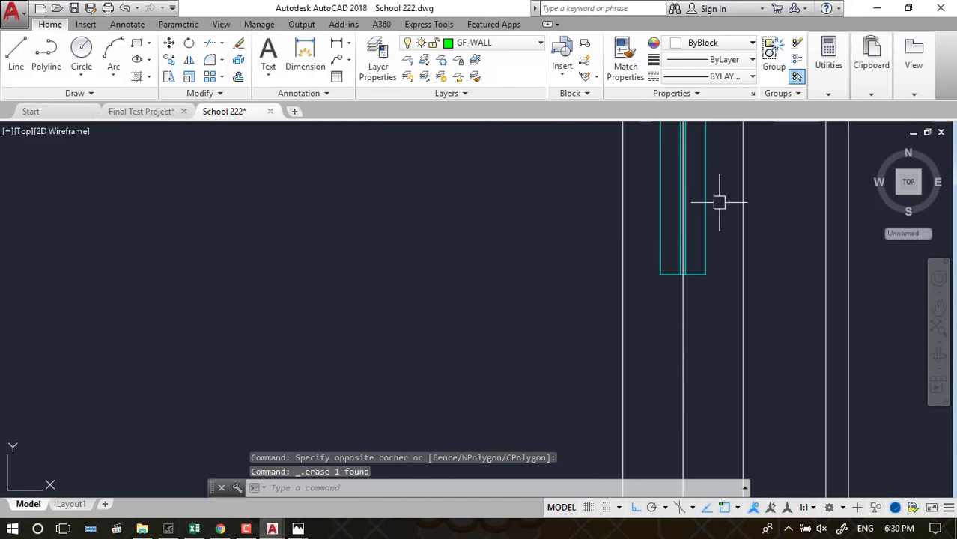
Erase the cyan rectangle's bottom line and its right and left vertical lines
left_click(694, 268)
scroll(696, 266, "up", 2)
scroll(696, 258, "down", 2)
scroll(734, 208, "up", 2)
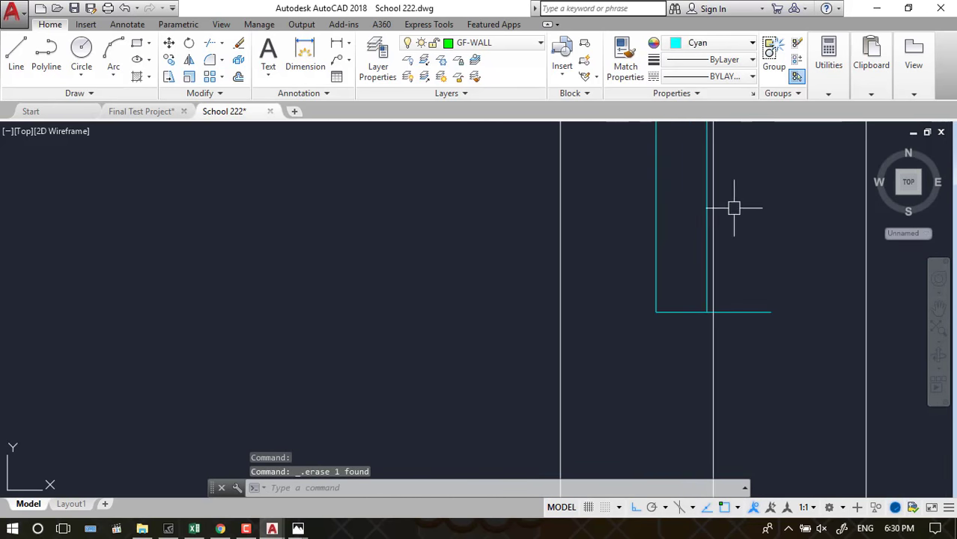
left_click(709, 310)
key("Delete")
left_click(700, 274)
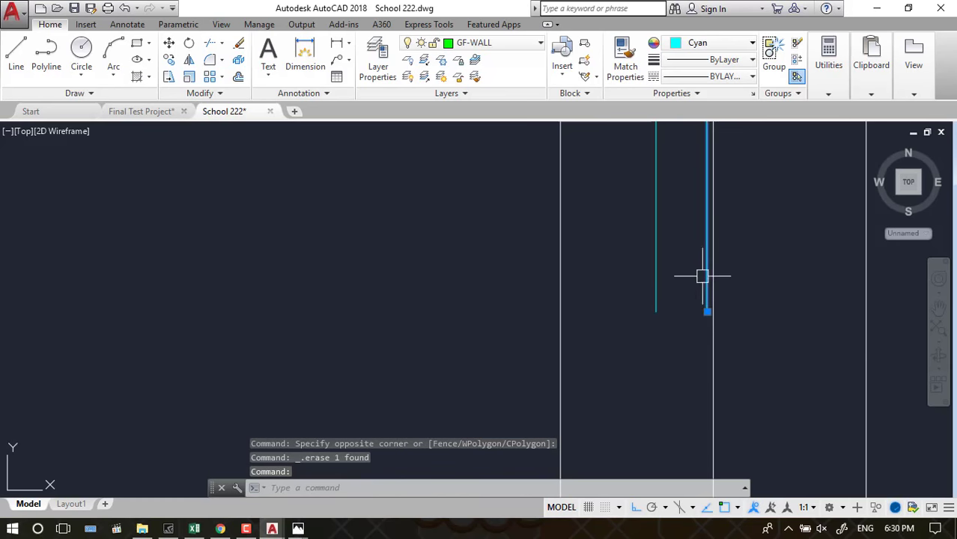
key("Delete")
left_click(650, 262)
key("Delete")
Erase the top edge, the inner vertical line and the remaining left vertical line
scroll(711, 262, "down", 2)
scroll(691, 174, "up", 2)
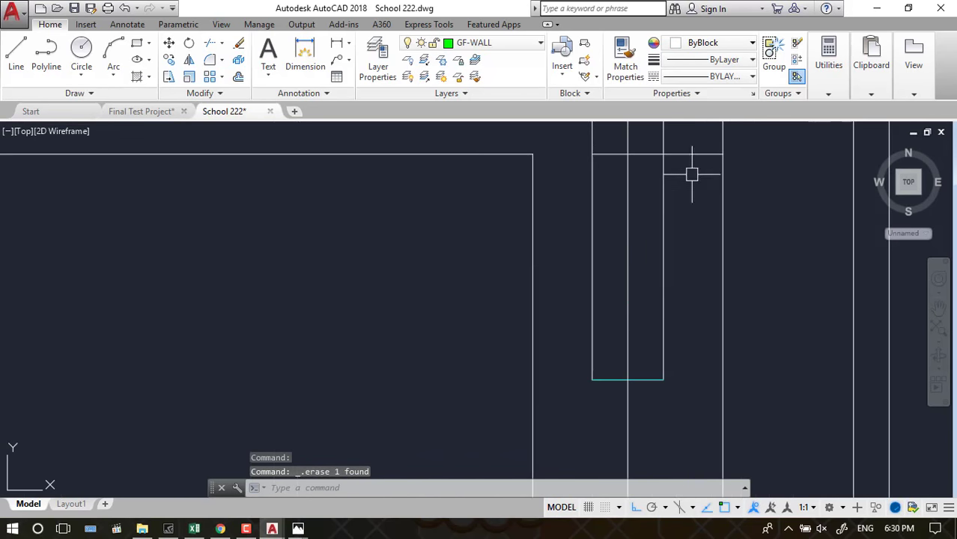
left_click(651, 349)
key("Delete")
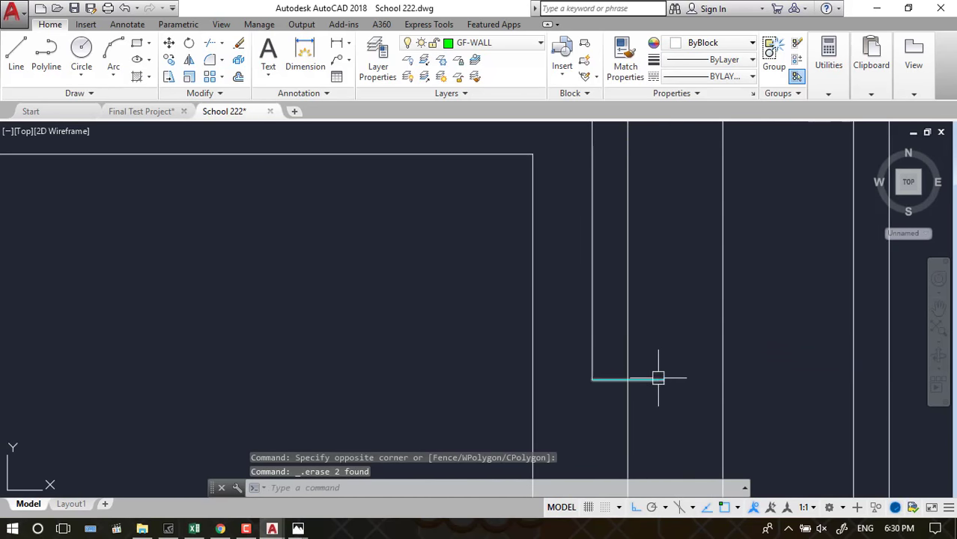
left_click(587, 331)
key("Delete")
scroll(627, 431, "down", 2)
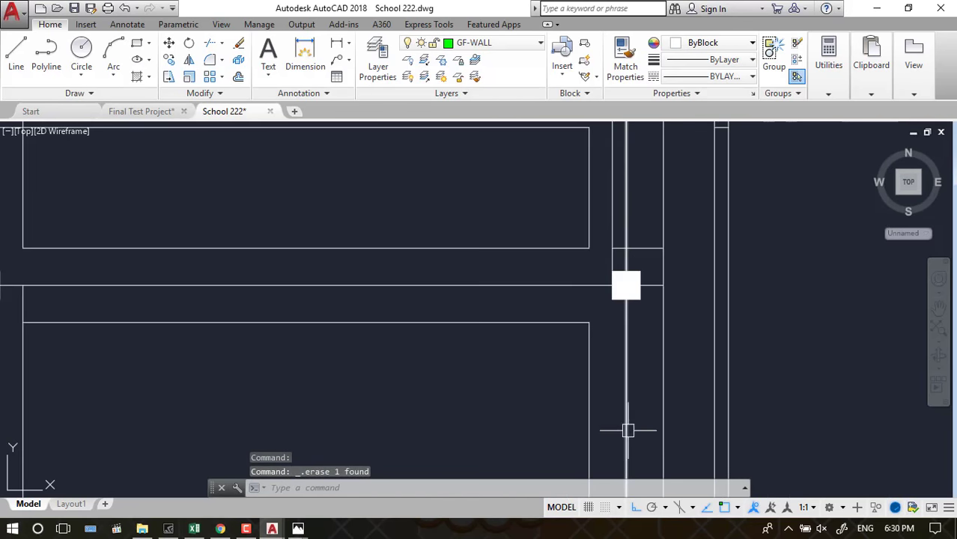
scroll(640, 248, "up", 2)
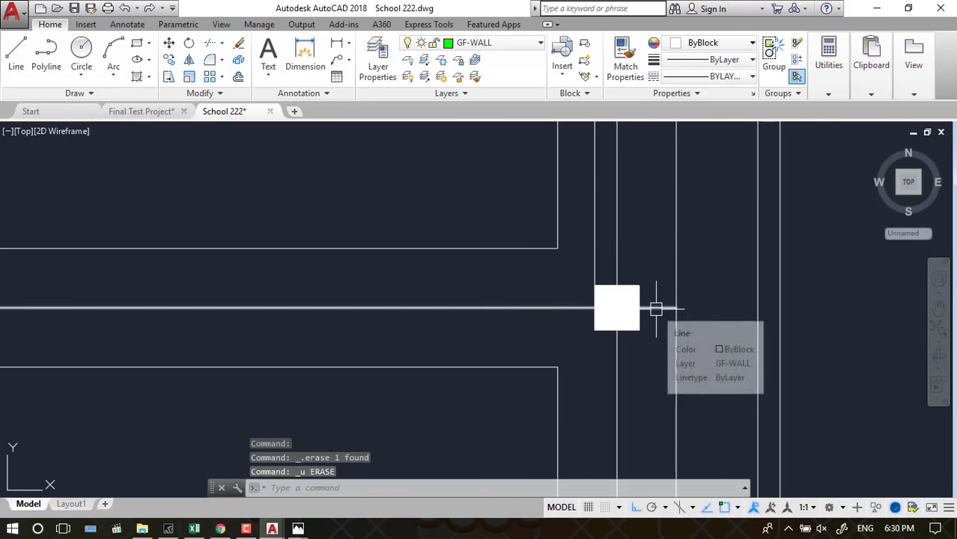
Erase the leftover vertical line beside the column
type("tr")
key("Return")
key("Return")
key("Escape")
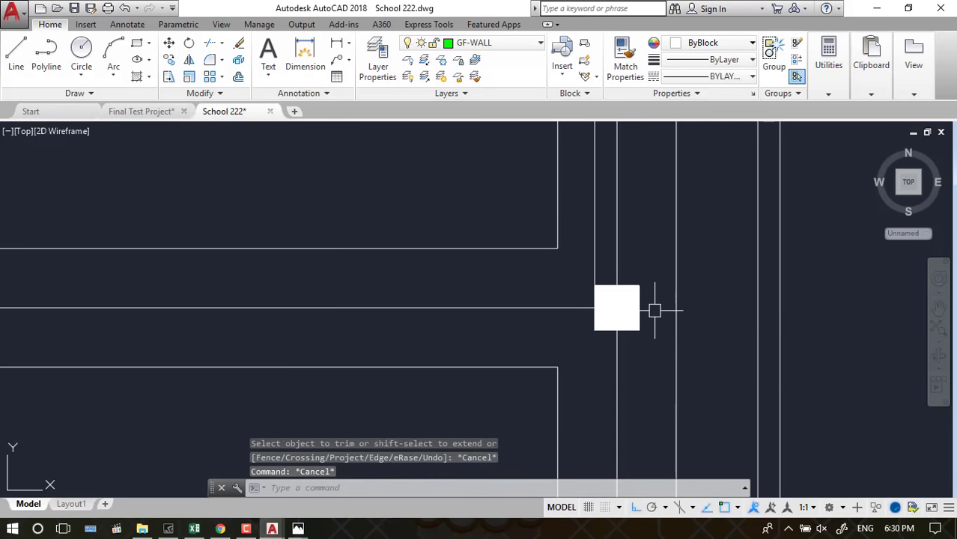
left_click(591, 266)
key("Delete")
scroll(660, 378, "down", 3)
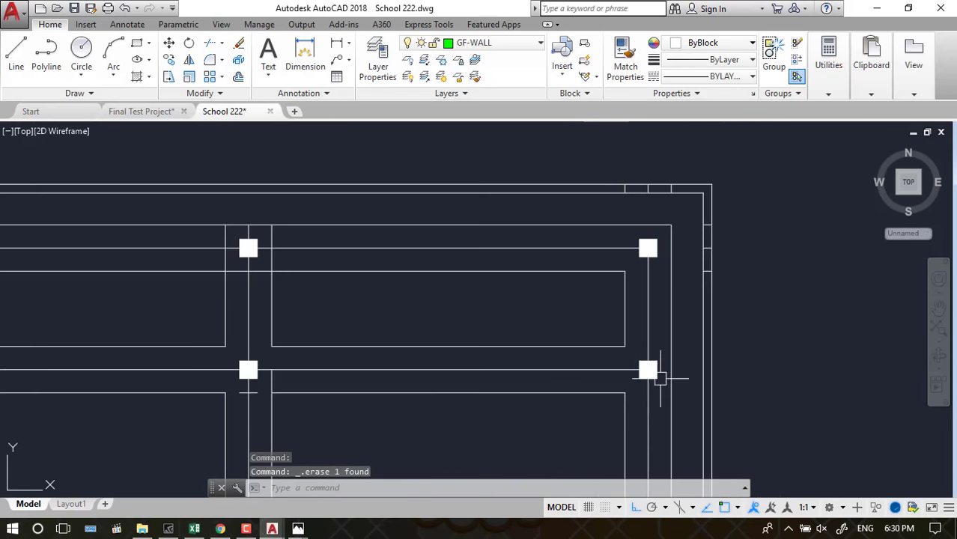
scroll(745, 236, "down", 3)
scroll(547, 251, "up", 5)
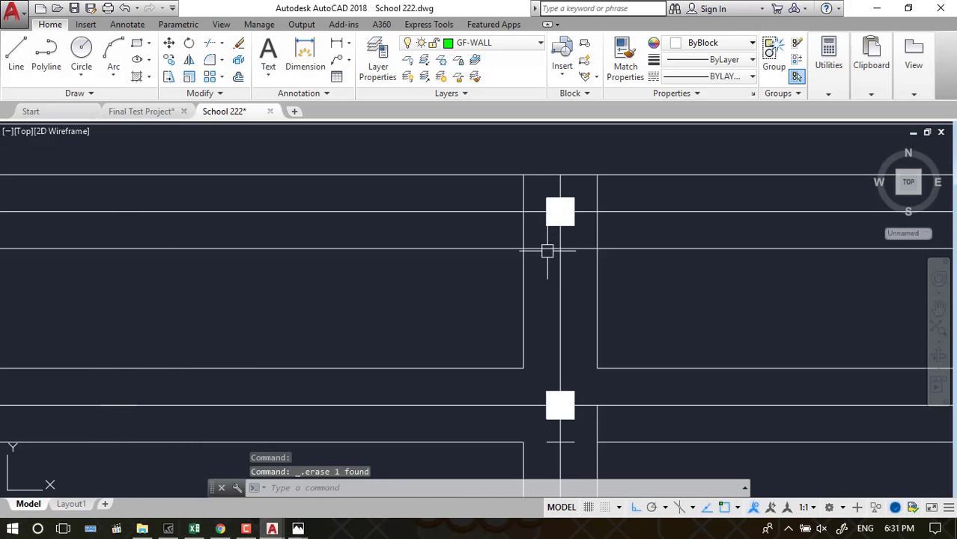
Trim the vertical foundation line back above the column, removing two pieces
type("tr")
key("Return")
key("Return")
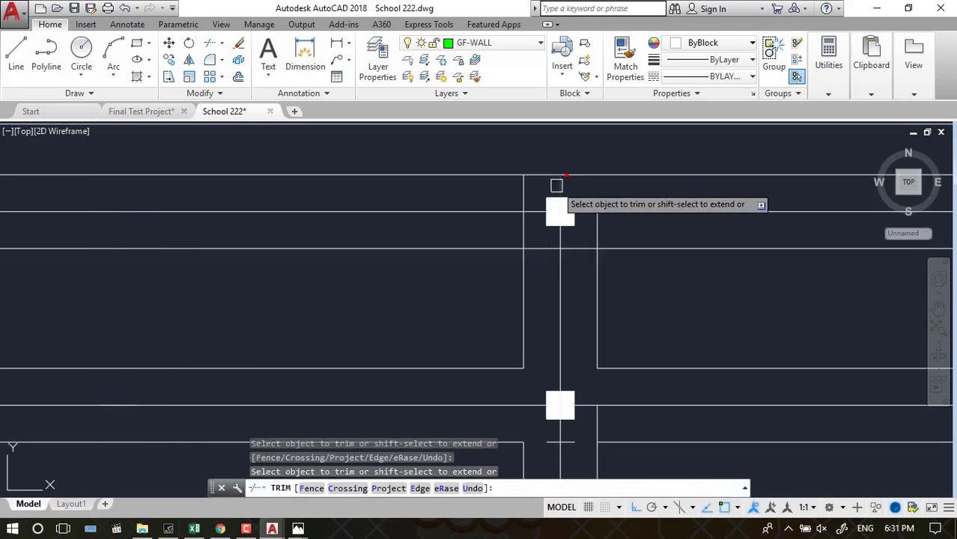
left_click(524, 193)
left_click(524, 228)
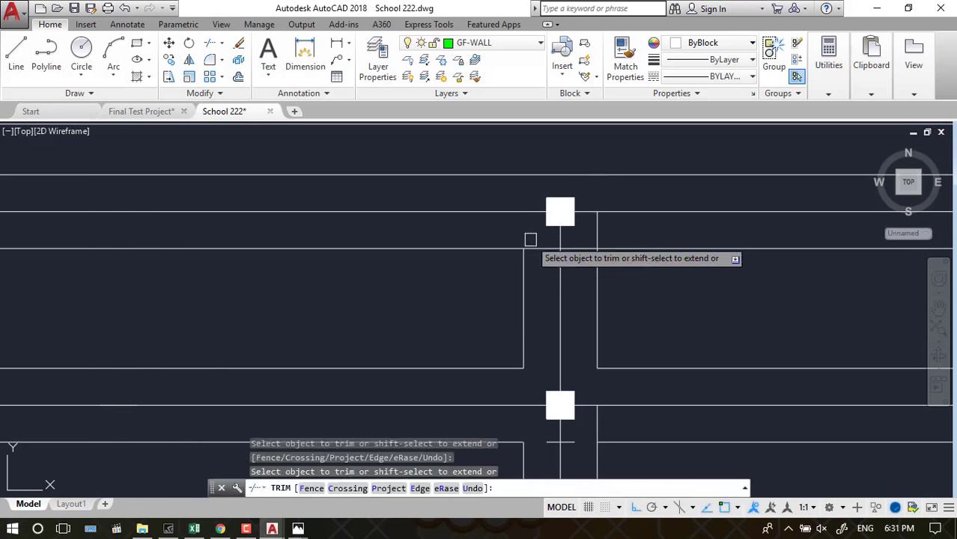
scroll(579, 248, "down", 1)
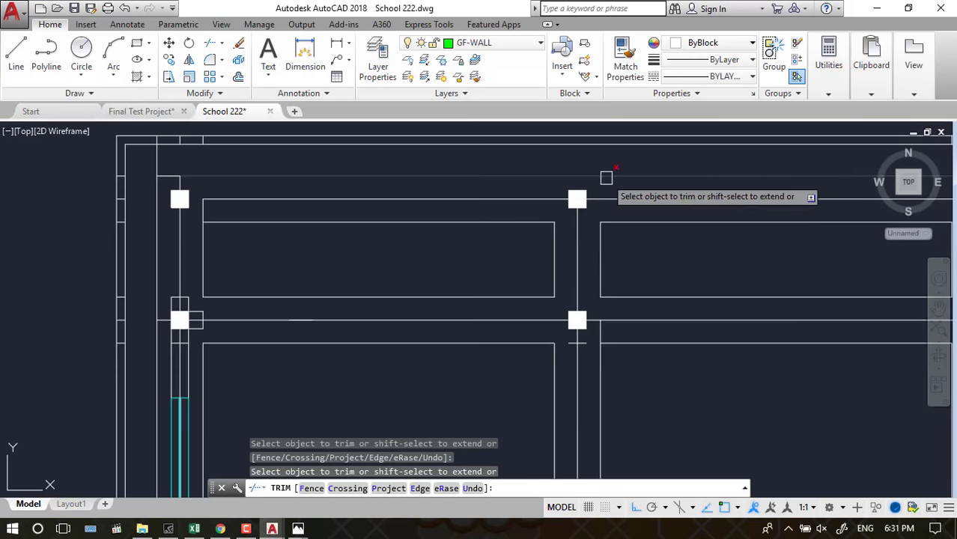
scroll(597, 327, "up", 2)
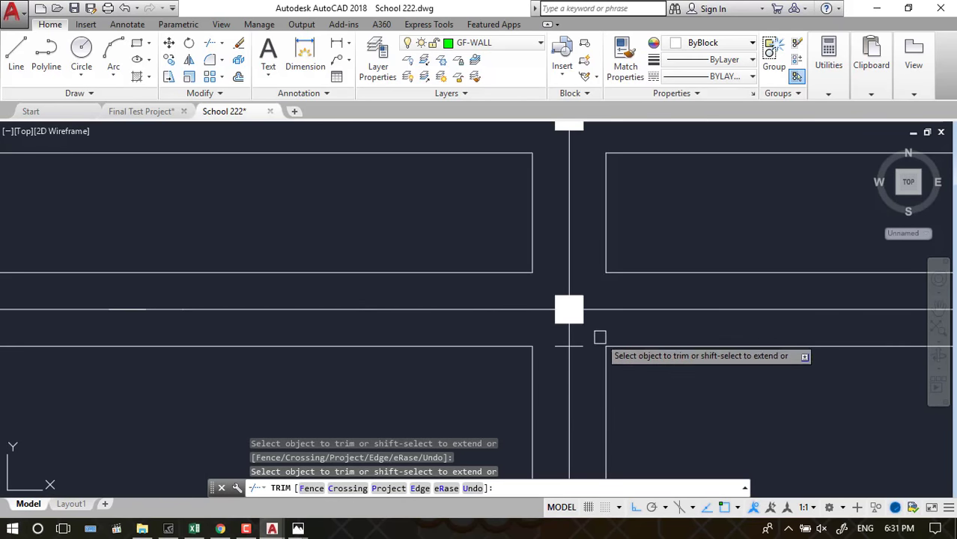
key("Escape")
key("Escape")
Erase the short stub line at the column base
left_click(580, 345)
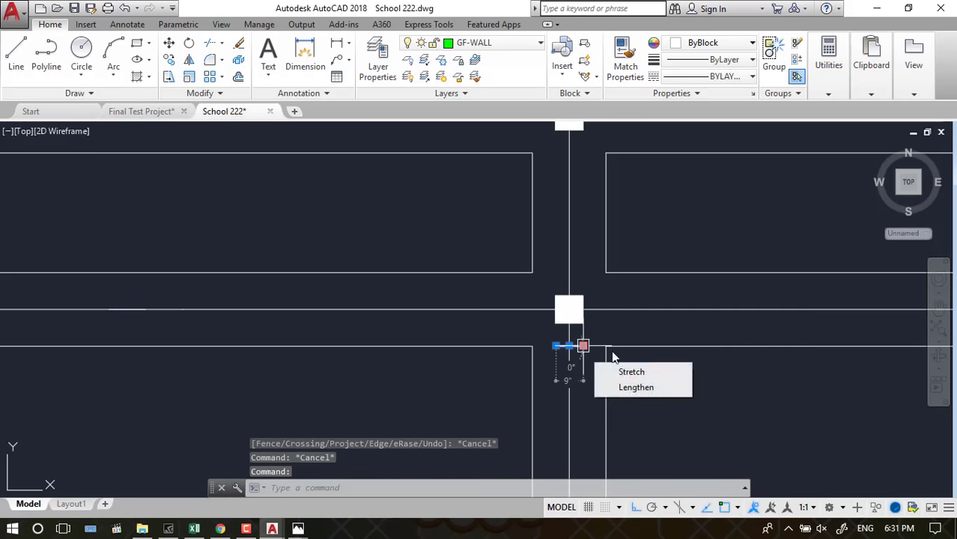
key("Delete")
scroll(684, 322, "down", 3)
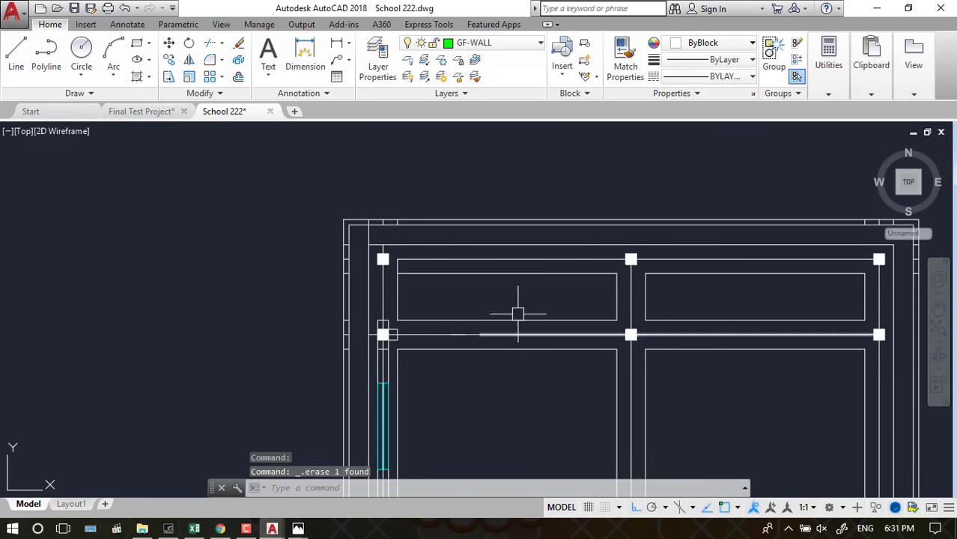
scroll(355, 245, "up", 2)
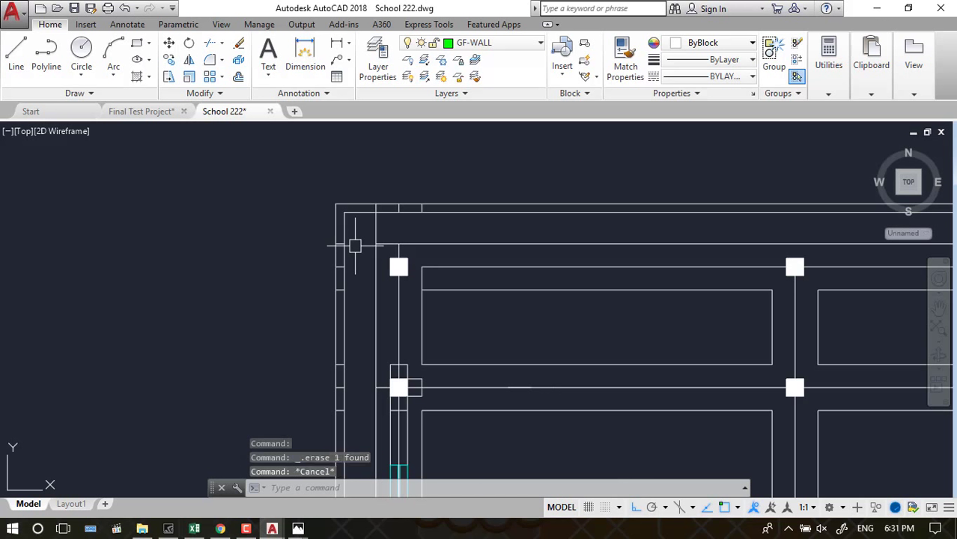
type("t")
key("Return")
key("Return")
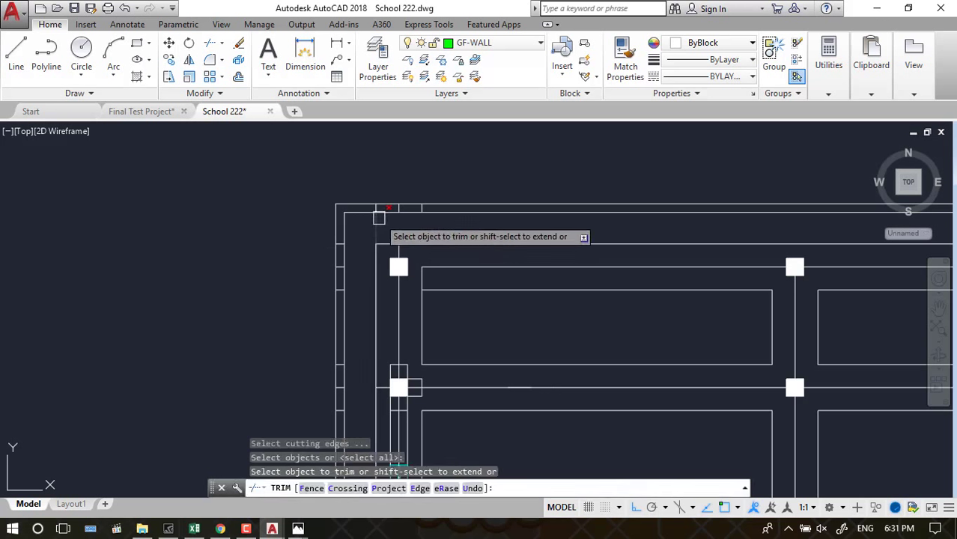
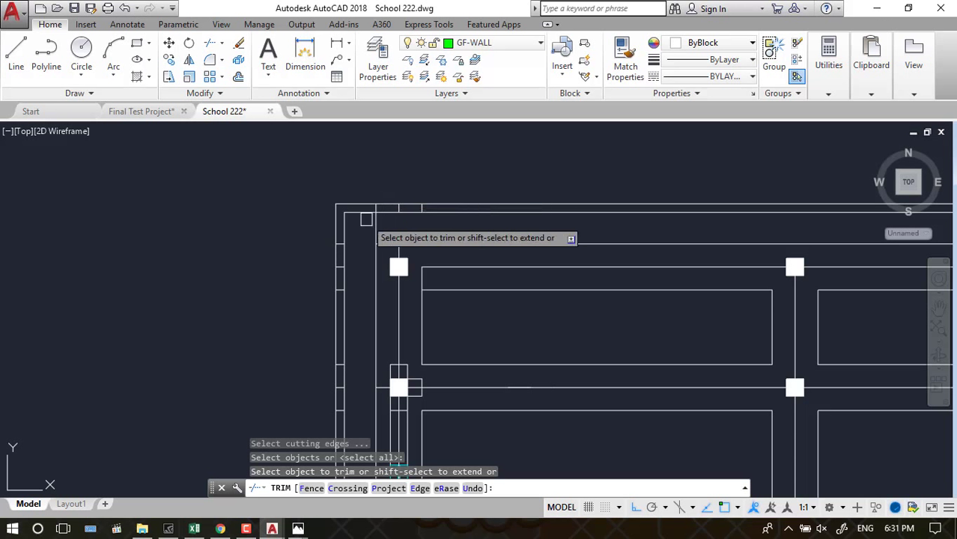
Exit the trim command and bring the column beside the window opening into view
key("Escape")
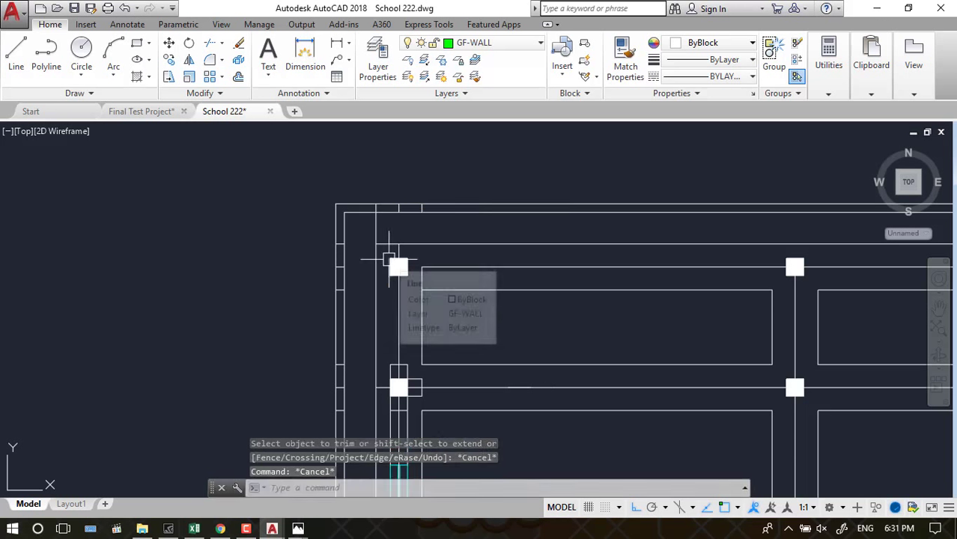
scroll(372, 222, "up", 2)
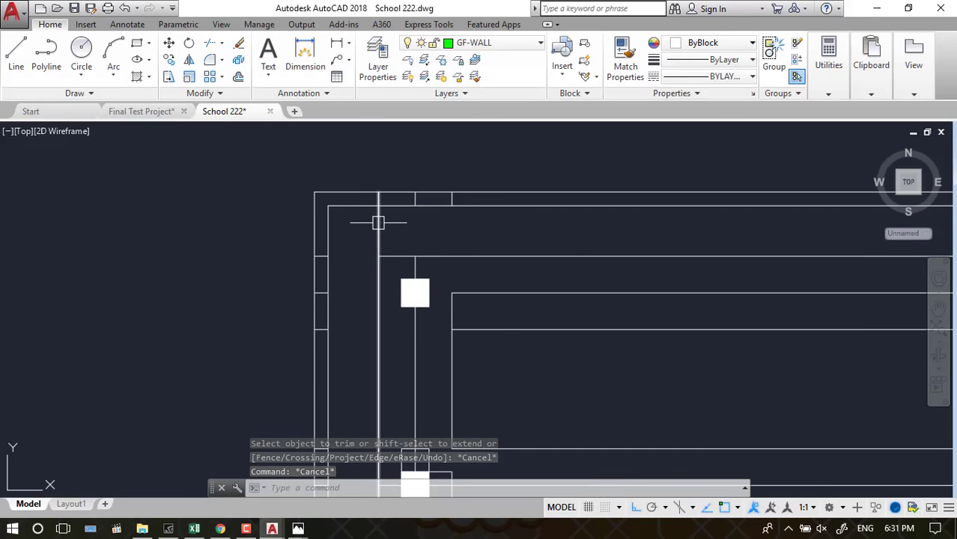
type("rt")
key("Escape")
key("Escape")
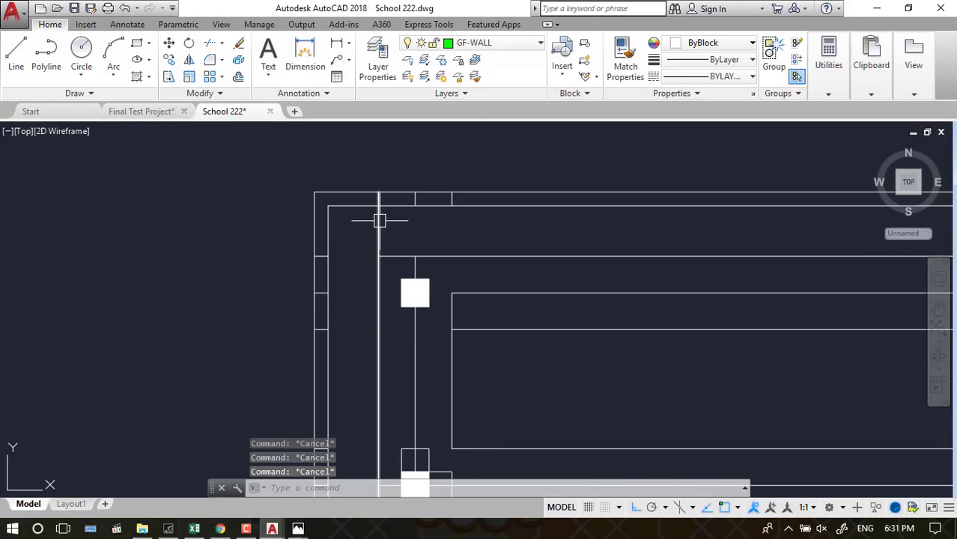
key("Return")
key("Return")
scroll(435, 262, "down", 2)
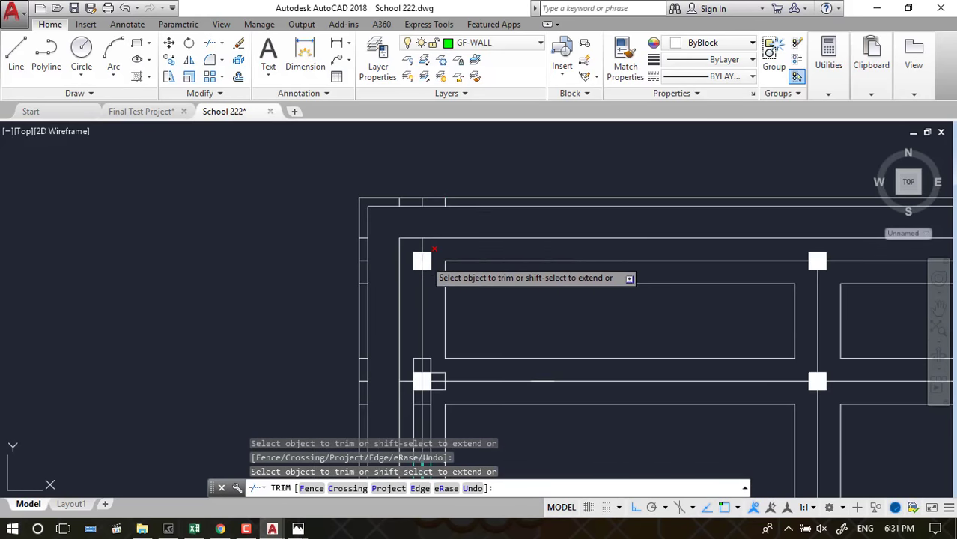
scroll(441, 244, "up", 2)
key("Escape")
scroll(419, 260, "down", 2)
middle_click_drag(428, 247, 444, 241)
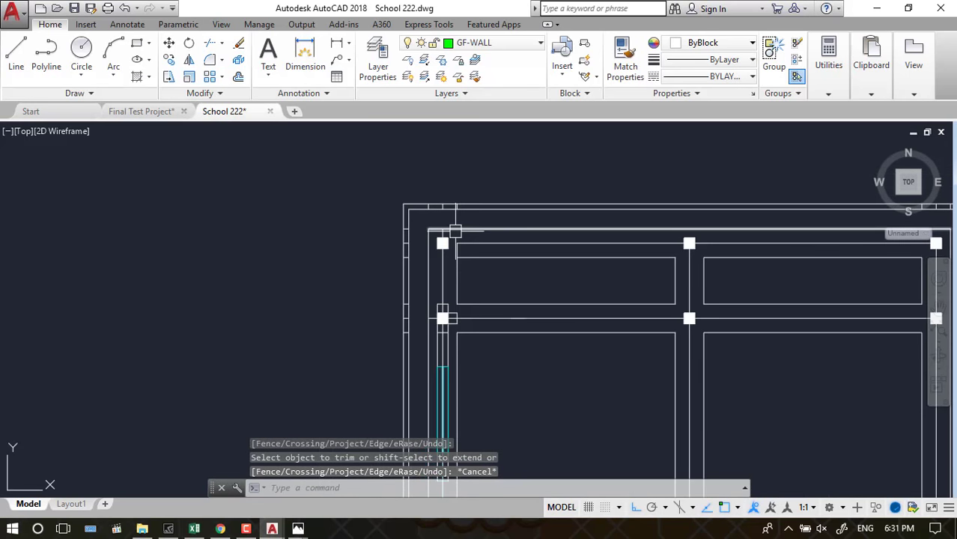
scroll(465, 280, "up", 2)
scroll(465, 278, "down", 2)
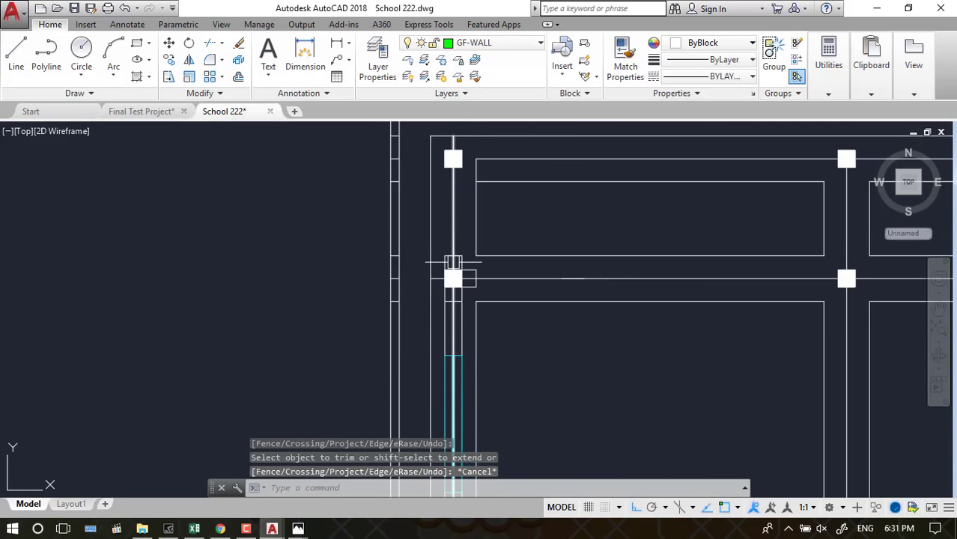
scroll(451, 274, "up", 2)
Erase the four short stray horizontal and vertical lines around the column
left_click(464, 253)
key("Delete")
scroll(460, 265, "up", 2)
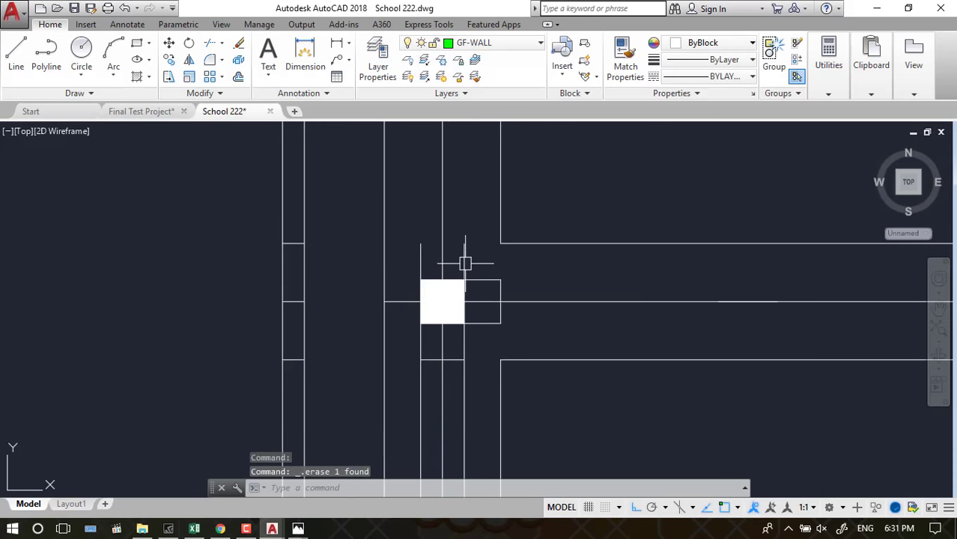
left_click(411, 258)
key("Delete")
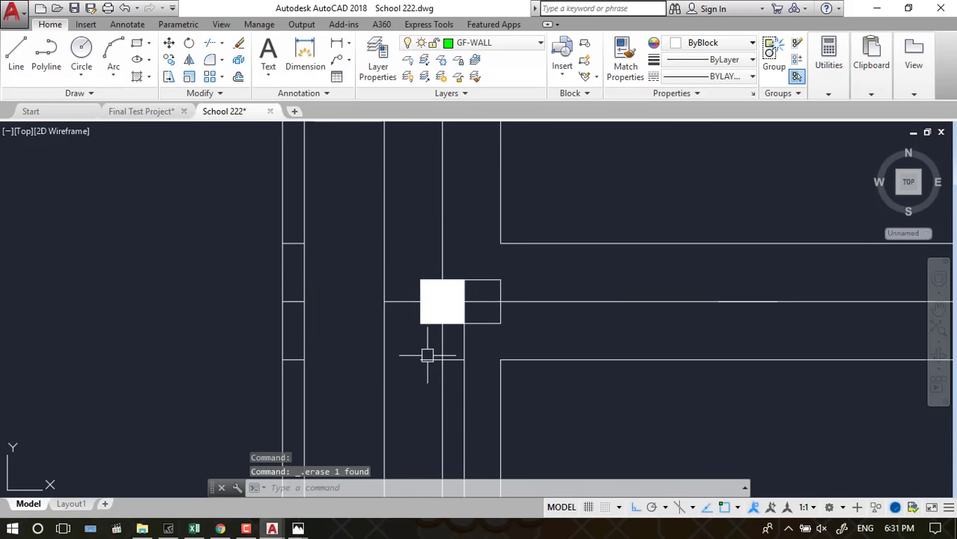
left_click(465, 341)
key("Delete")
left_click(483, 324)
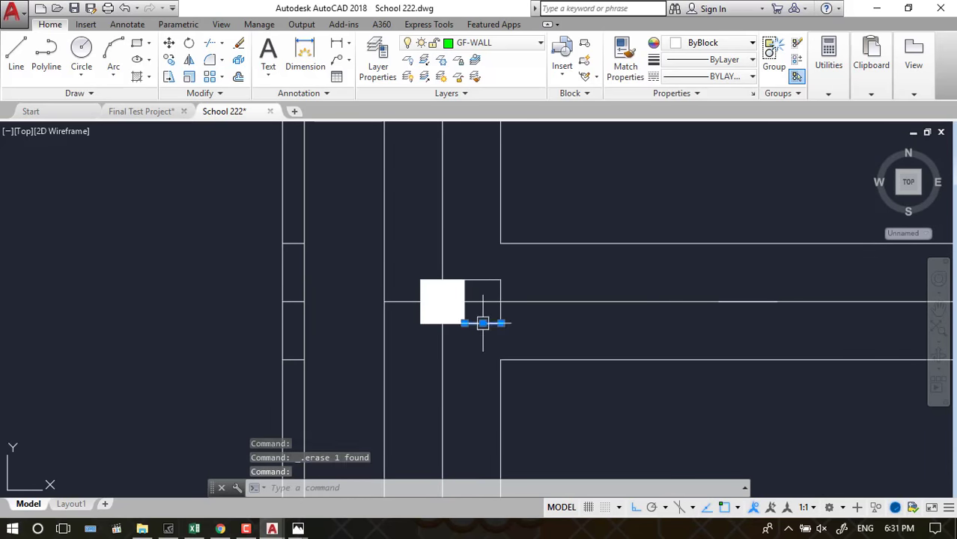
key("Delete")
Erase the thin cyan window line and the cyan horizontal segment near the top
scroll(380, 293, "down", 2)
scroll(387, 292, "down", 3)
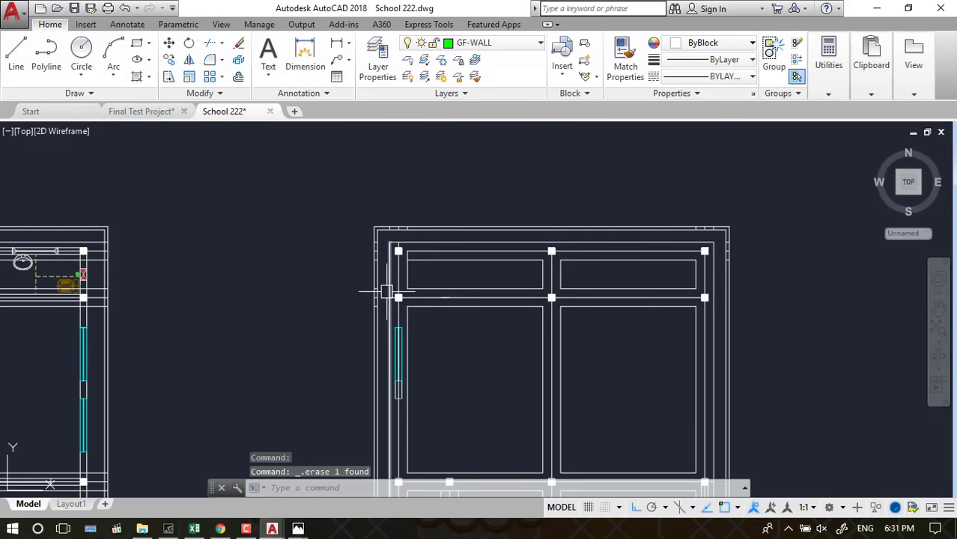
scroll(386, 292, "up", 5)
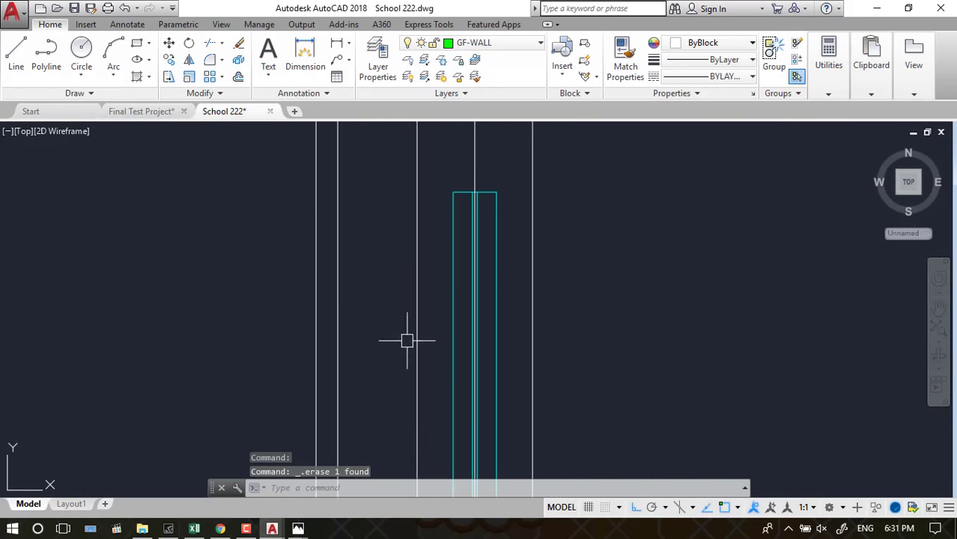
left_click(468, 291)
key("Escape")
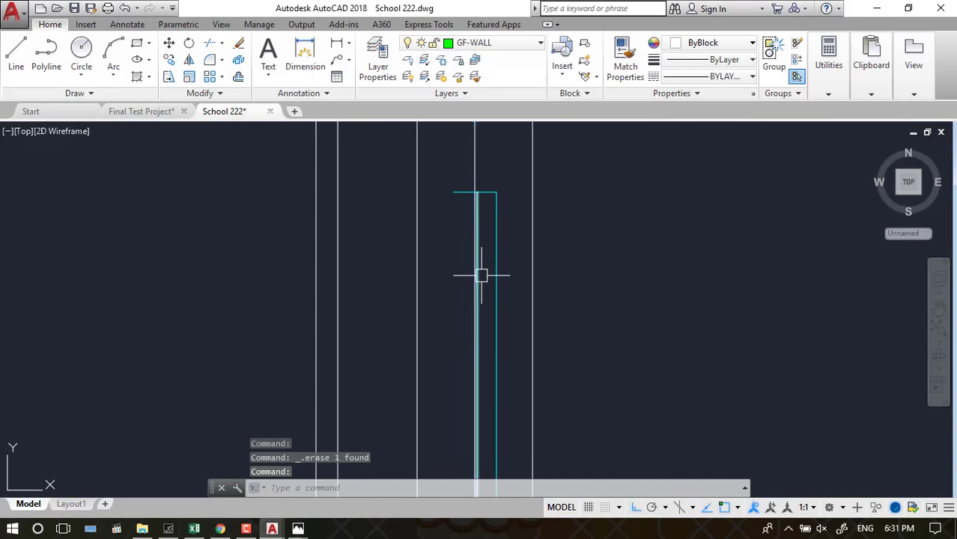
scroll(482, 276, "up", 5)
left_click(466, 273)
key("Delete")
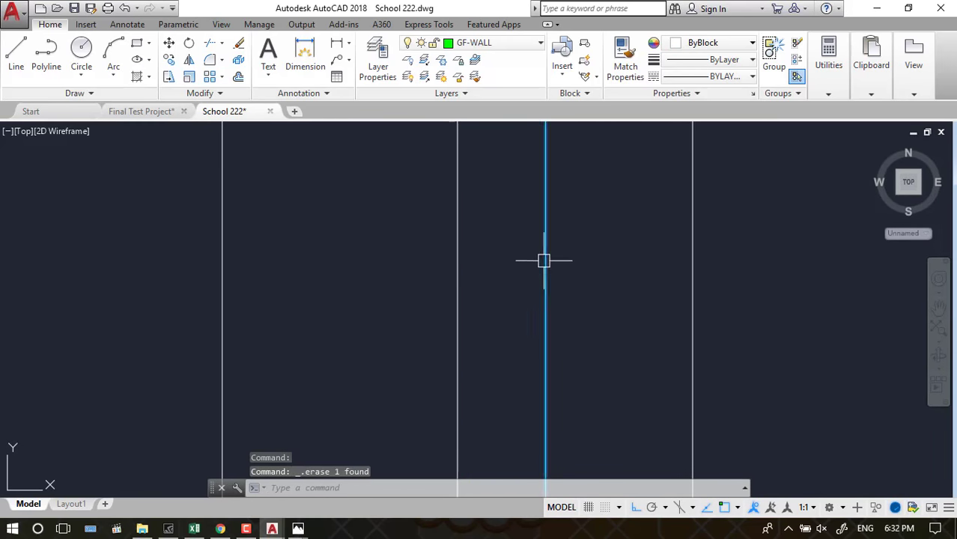
scroll(547, 292, "down", 2)
left_click(551, 170)
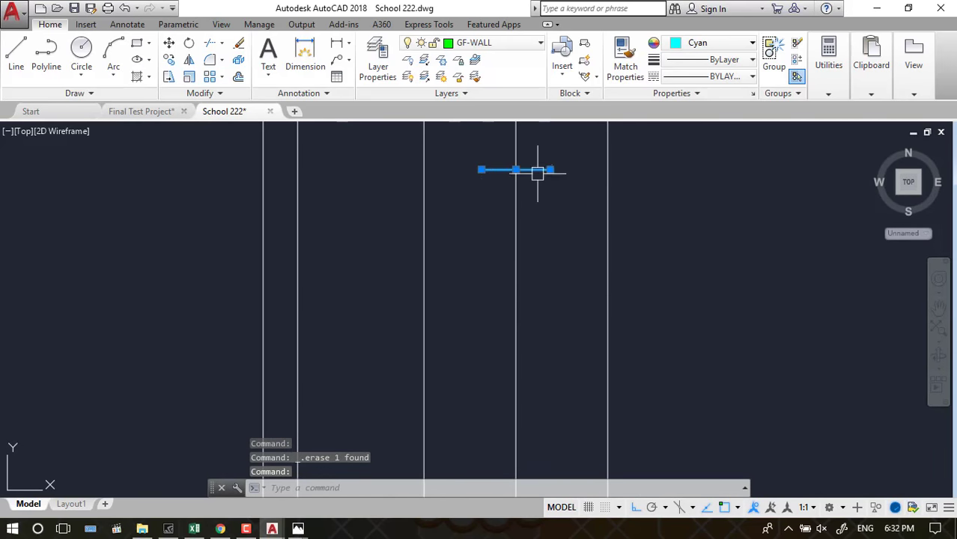
scroll(537, 173, "down", 3)
key("Delete")
Window-select and erase the cyan rectangle at the window opening
left_click(539, 264)
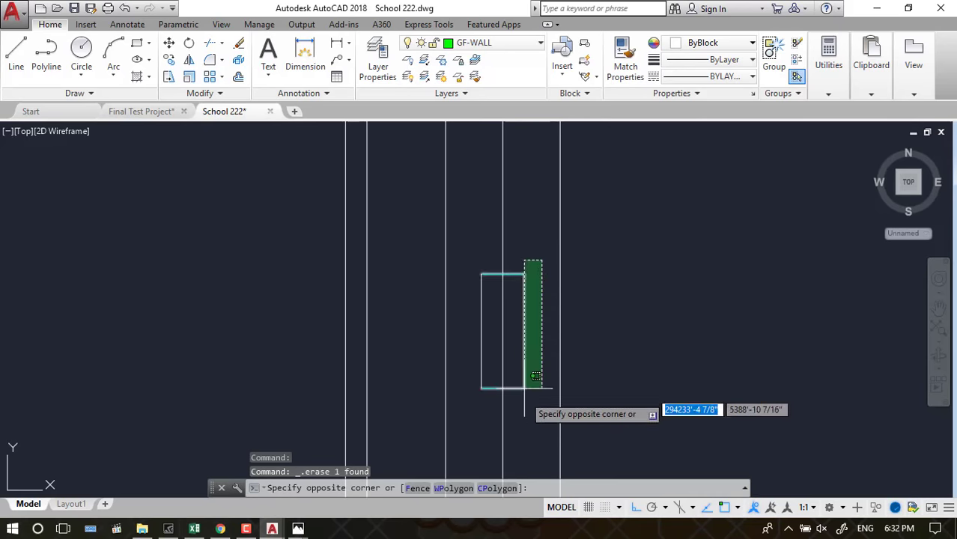
left_click(524, 382)
key("Delete")
left_click(496, 256)
left_click(462, 263)
scroll(441, 289, "down", 5)
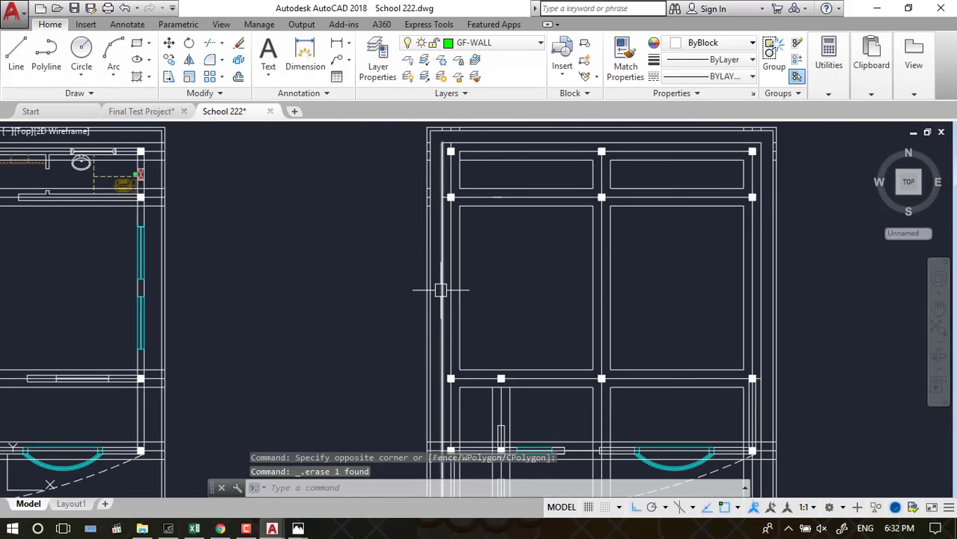
scroll(494, 210, "up", 5)
Erase a stray horizontal line and extend the horizontal wall line to the column
left_click(494, 227)
key("Delete")
type("e")
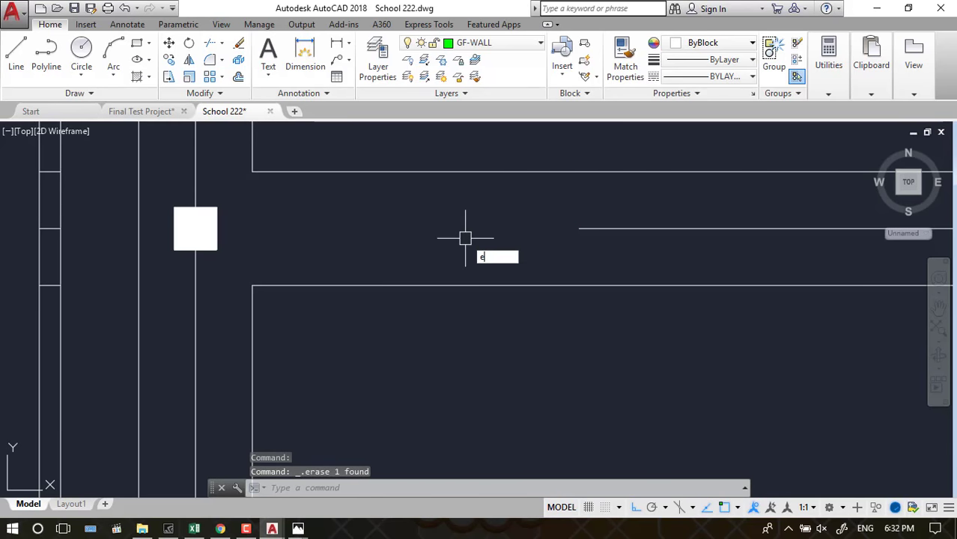
type("x")
key("Return")
key("Return")
left_click(583, 228)
key("Escape")
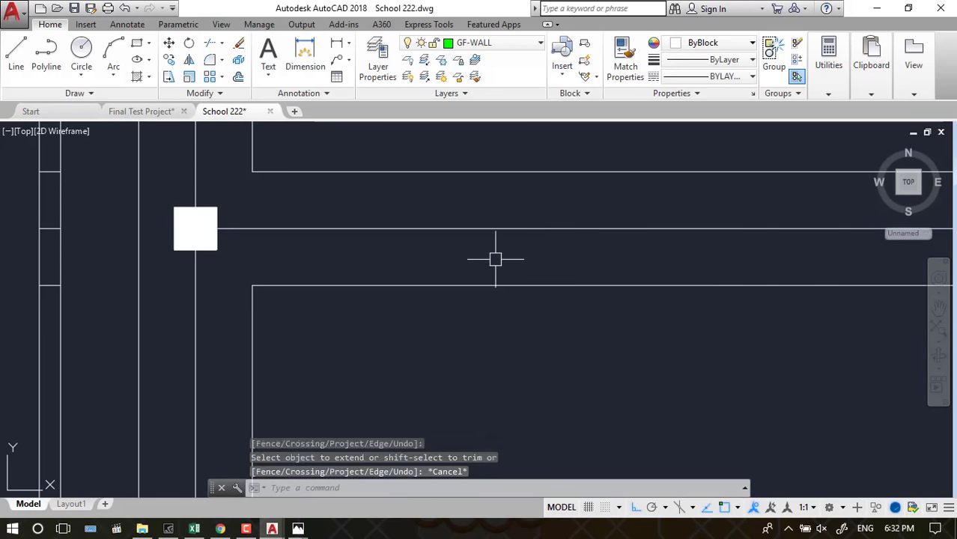
Erase the stray vertical line along the right wall
scroll(495, 259, "down", 4)
scroll(399, 293, "down", 2)
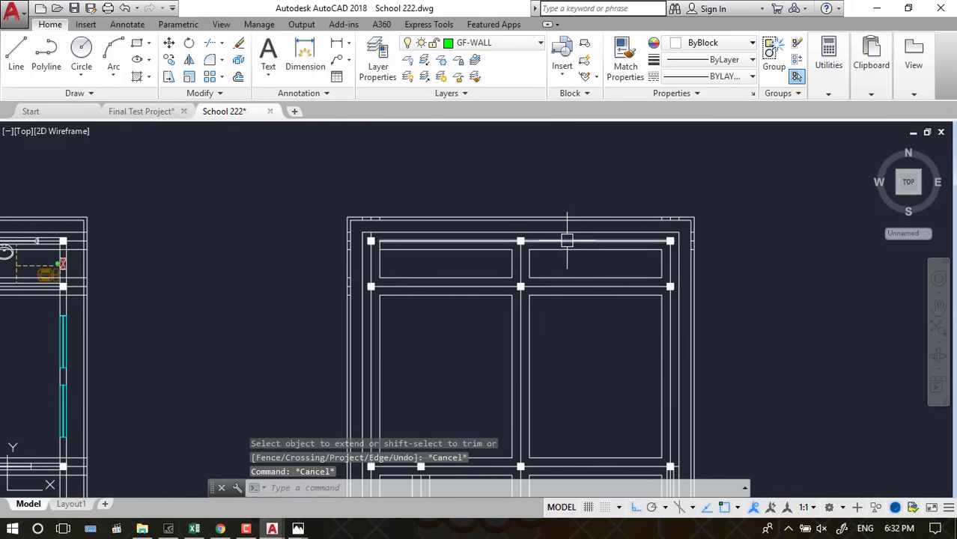
scroll(566, 241, "up", 3)
left_click(758, 256)
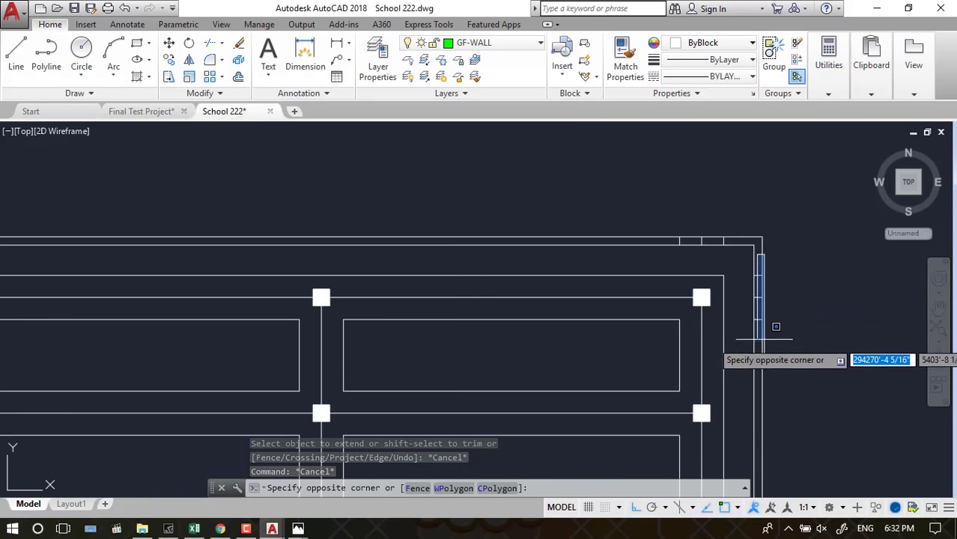
scroll(776, 327, "up", 4)
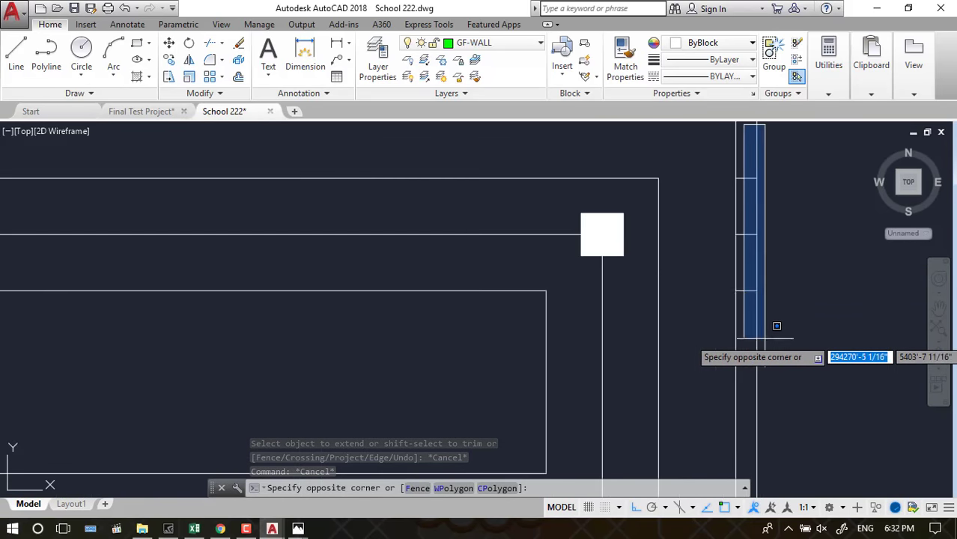
left_click(746, 291)
key("Delete")
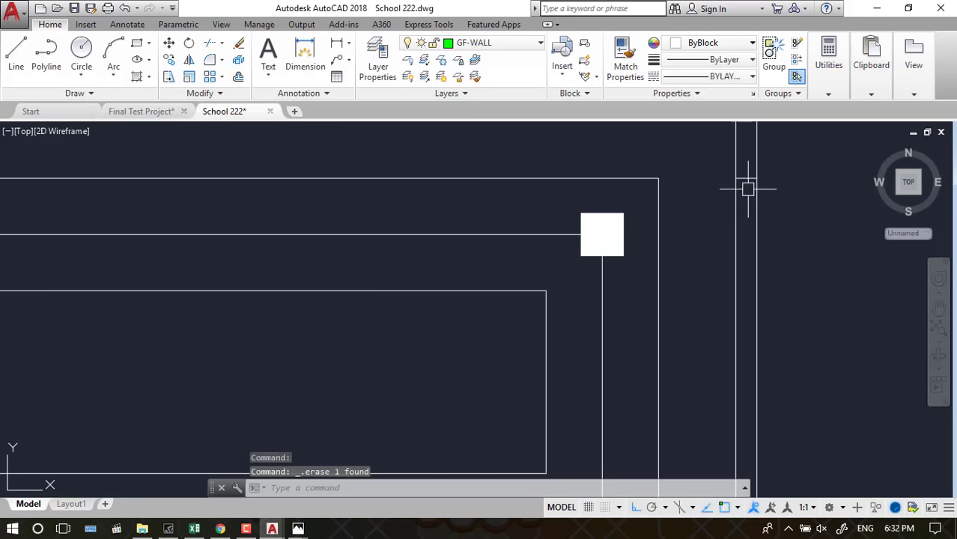
Crossing-select the three stray wall lines along the top edge and erase them
scroll(754, 197, "down", 3)
scroll(704, 205, "up", 3)
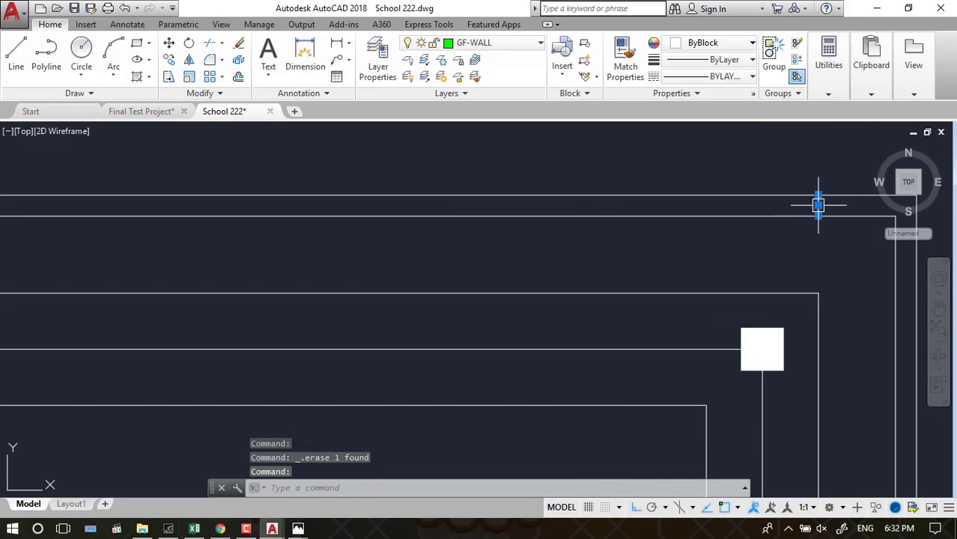
scroll(818, 205, "down", 2)
scroll(376, 267, "down", 1)
scroll(374, 250, "up", 3)
left_click(441, 230)
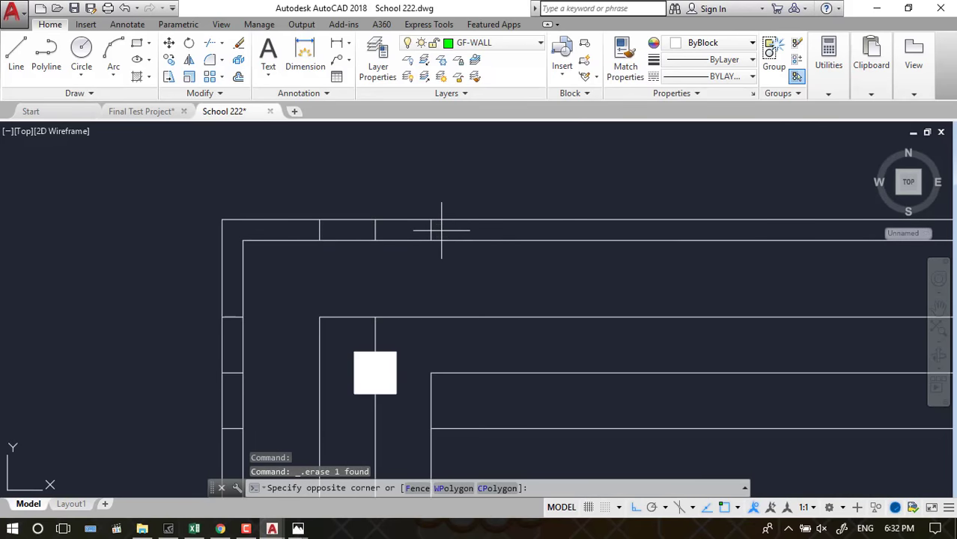
left_click(312, 219)
key("Return")
Window-select and erase the three short lines on the left wall
scroll(288, 217, "down", 1)
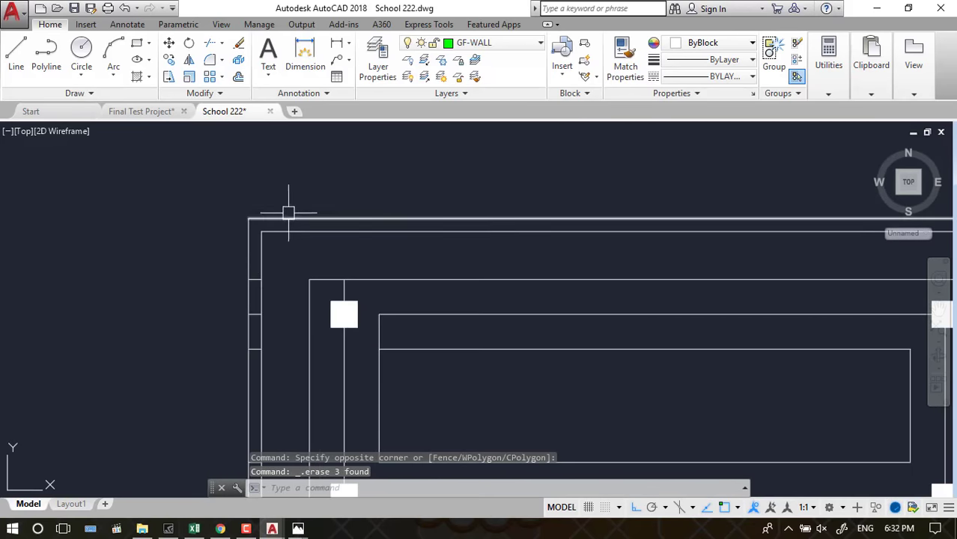
scroll(266, 311, "up", 2)
left_click(251, 248)
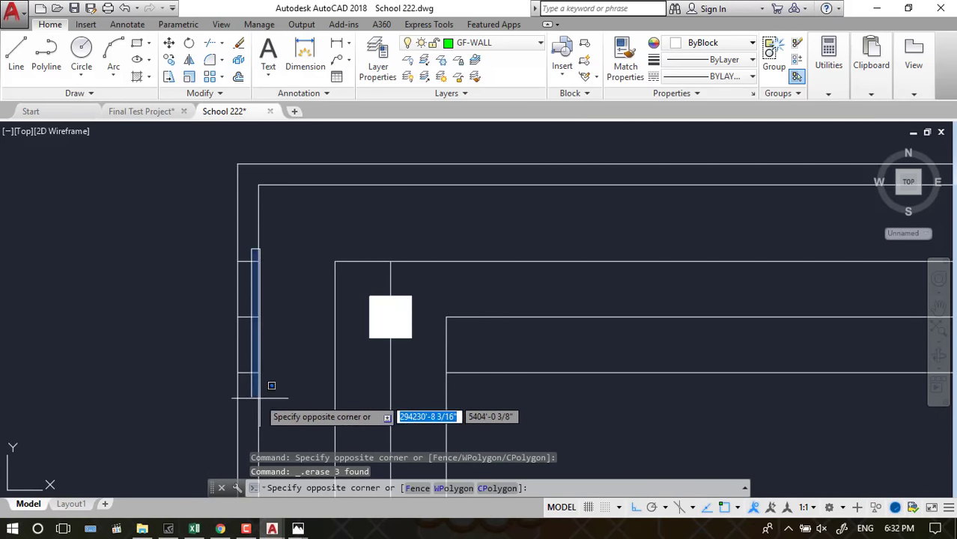
left_click(251, 378)
key("Delete")
Window-select the remaining line beside the window opening
scroll(379, 199, "down", 2)
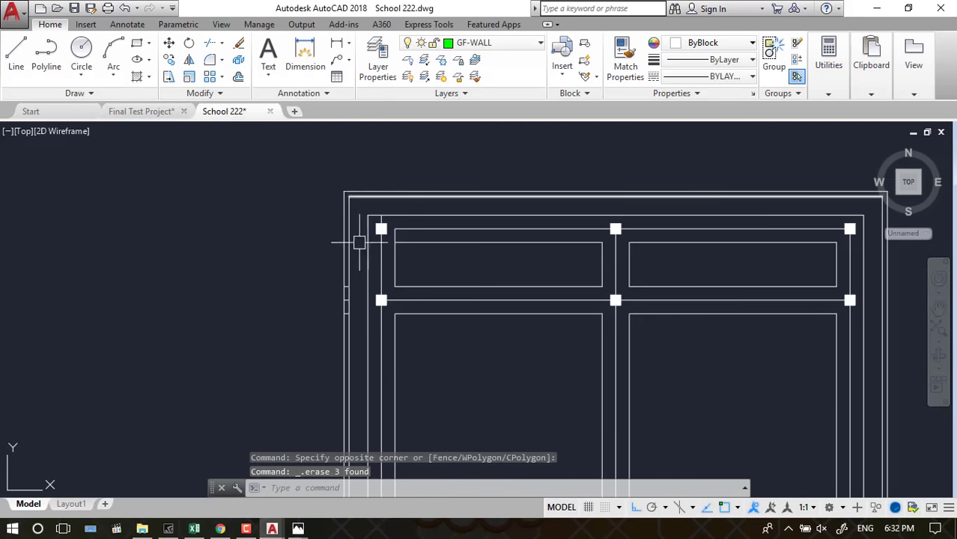
scroll(348, 294, "up", 3)
scroll(348, 295, "up", 1)
scroll(352, 269, "up", 2)
left_click(381, 225)
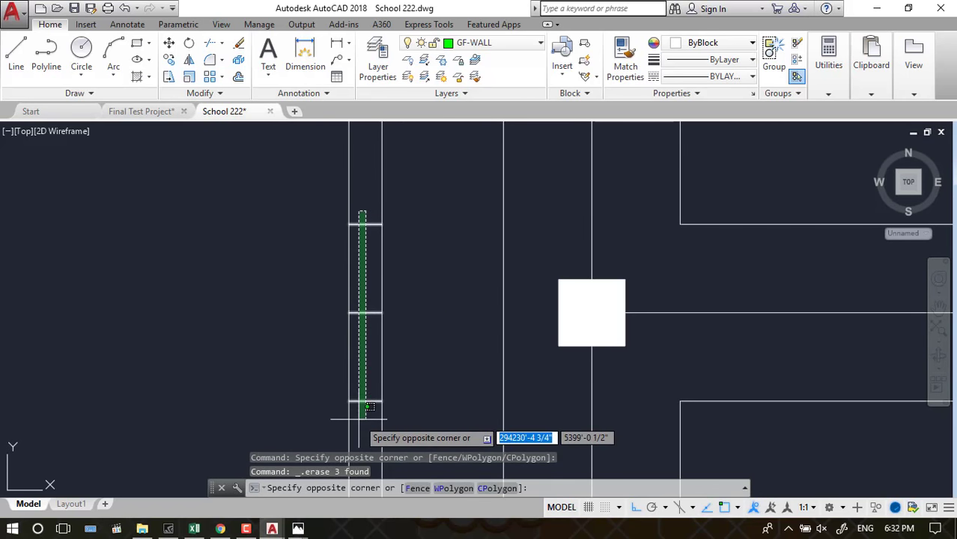
left_click(352, 406)
scroll(352, 212, "up", 5)
scroll(604, 187, "down", 2)
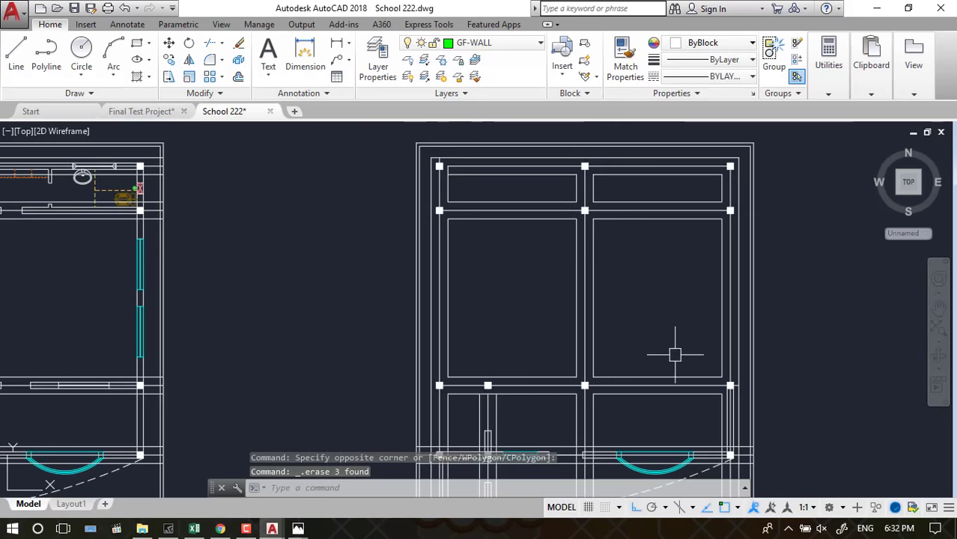
Erase the stray vertical line and the door arc with its lines in the wall opening
scroll(719, 393, "up", 3)
scroll(746, 324, "down", 2)
scroll(745, 339, "up", 2)
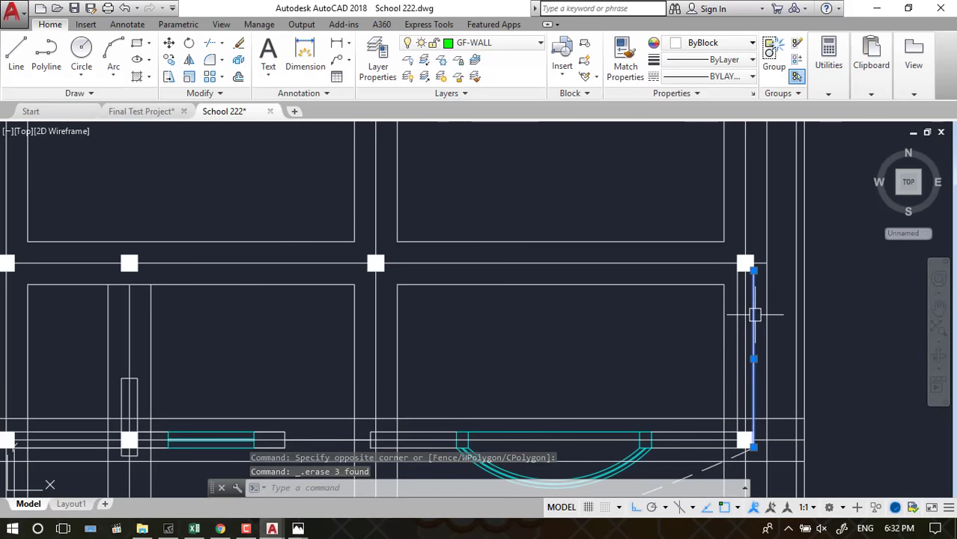
key("Delete")
scroll(732, 241, "down", 2)
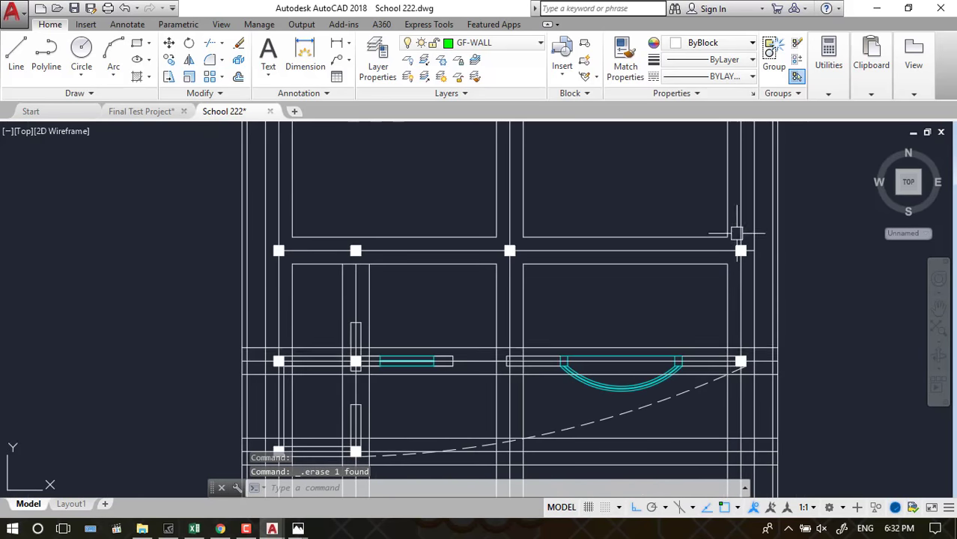
scroll(662, 385, "up", 2)
left_click(641, 404)
left_click(601, 404)
key("Delete")
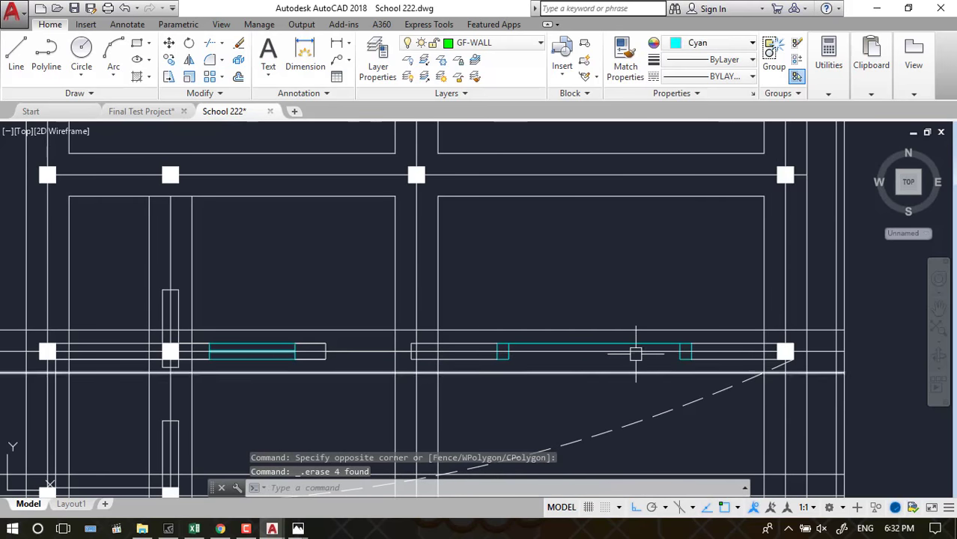
Delete the short horizontal line and the top and bottom lines of the wall rectangle
left_click(633, 345)
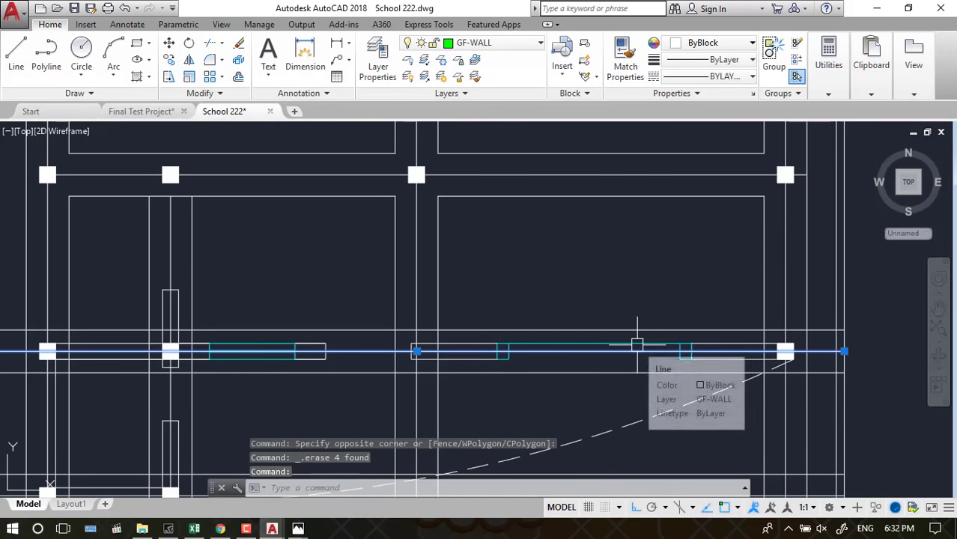
key("Escape")
scroll(637, 345, "up", 4)
left_click(639, 341)
key("Delete")
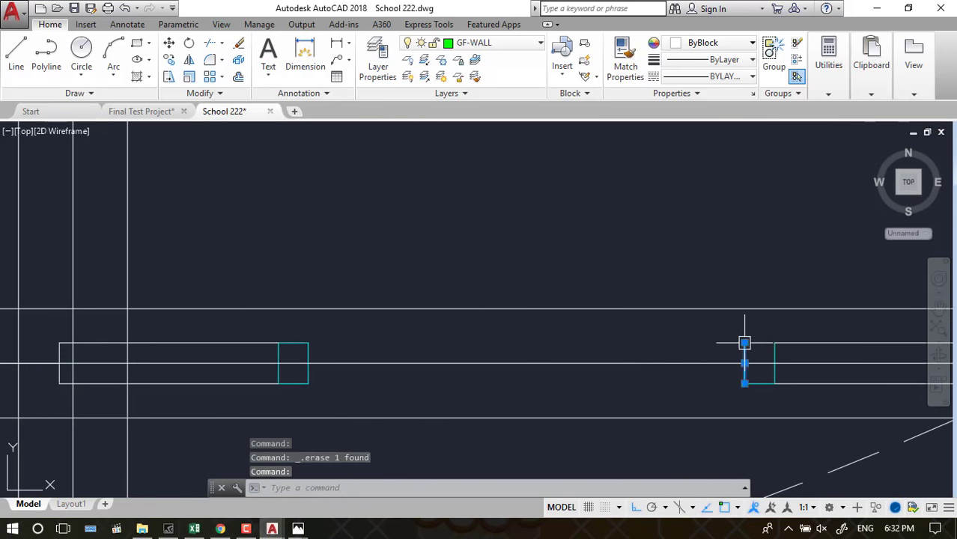
left_click(288, 383)
key("Delete")
left_click(303, 343)
key("Delete")
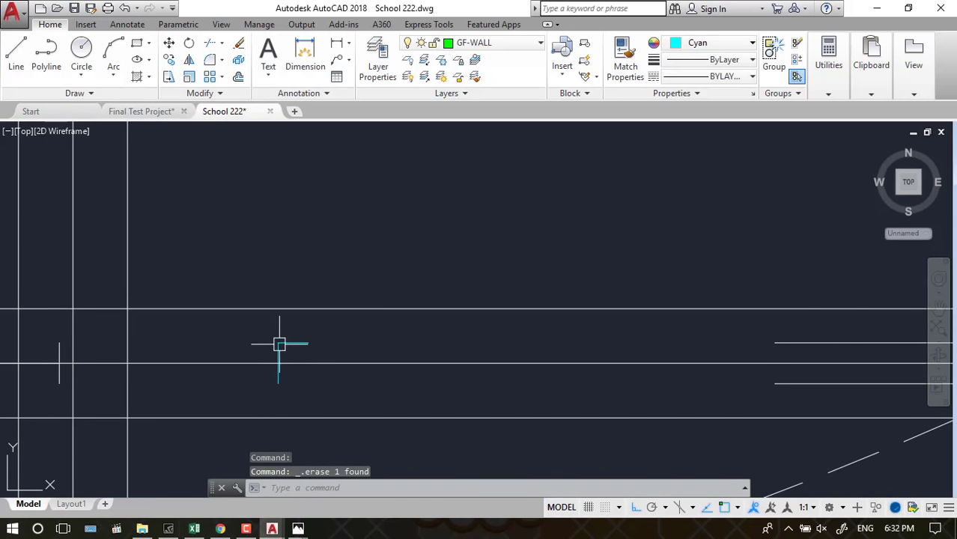
key("Delete")
Trim the wall lines inside the opening using TR with every edge as cutter
scroll(293, 342, "down", 3)
scroll(284, 338, "up", 3)
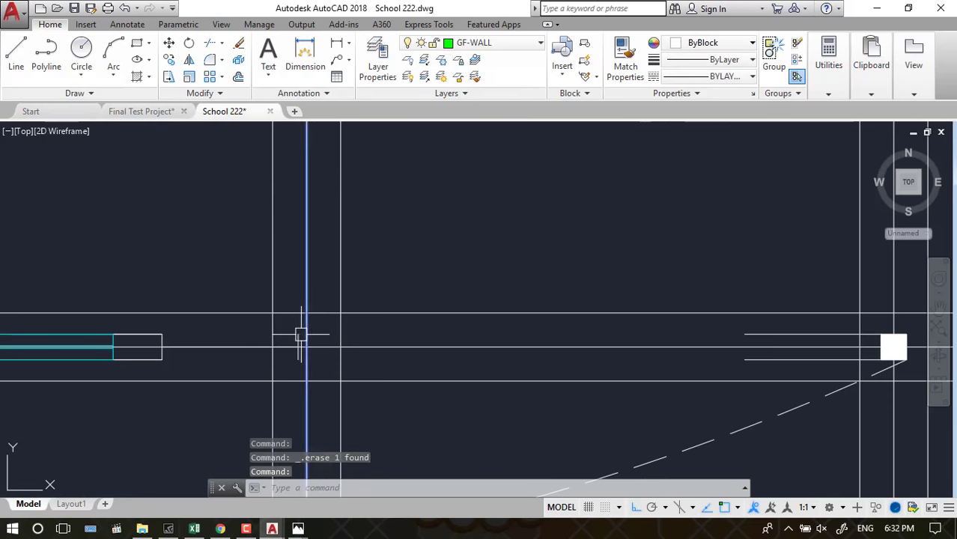
scroll(301, 336, "down", 2)
scroll(439, 302, "down", 2)
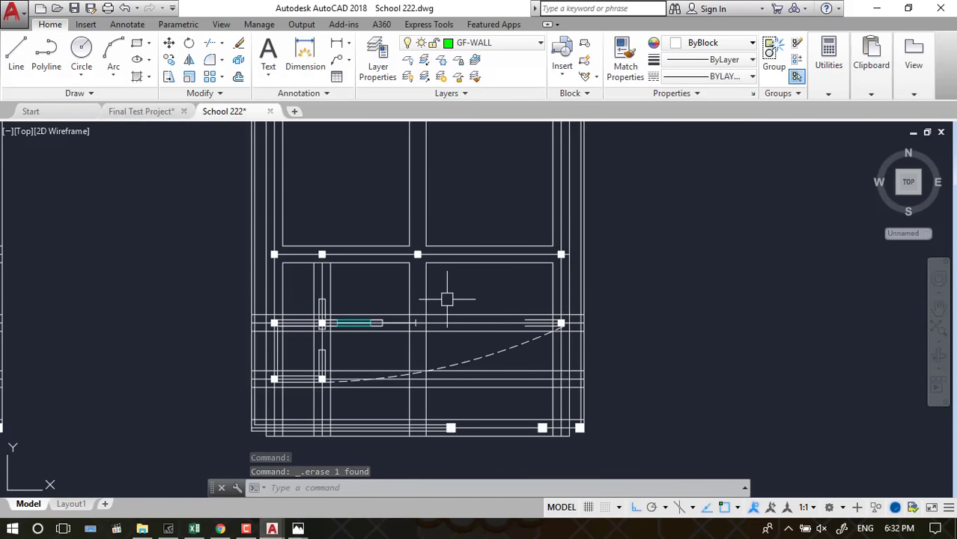
type("tr")
key("Return")
key("Return")
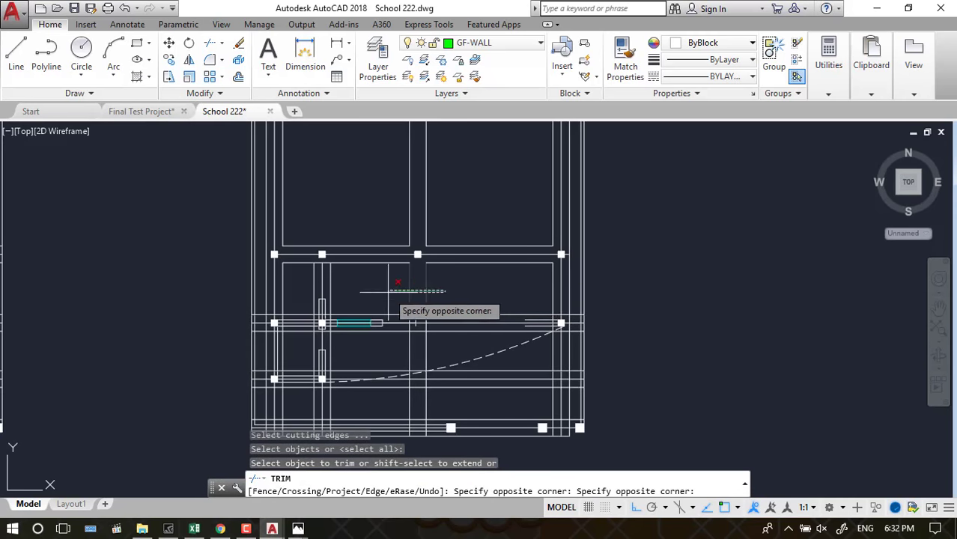
left_click(390, 303)
left_click(426, 334)
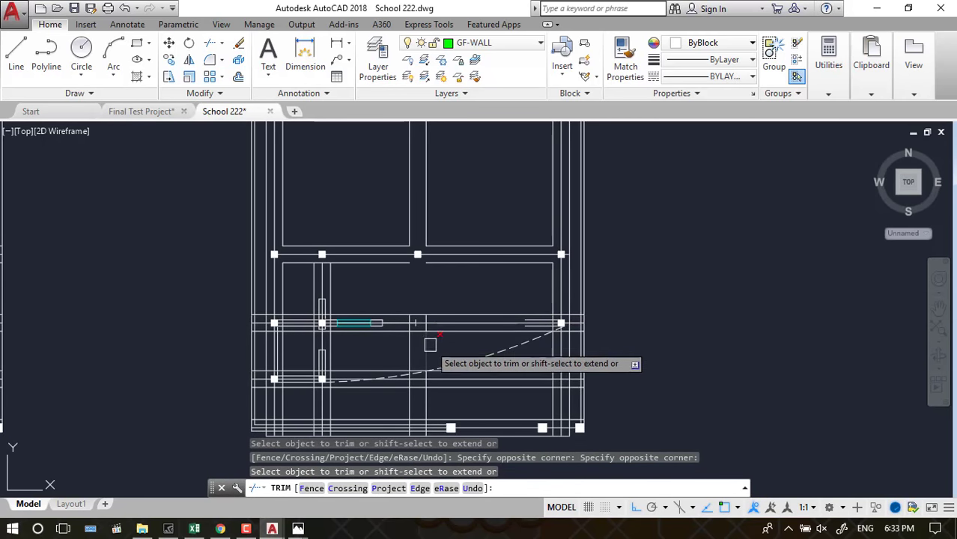
key("Escape")
Window-select and delete the two vertical lines left in the opening
left_click(431, 399)
left_click(384, 405)
key("Delete")
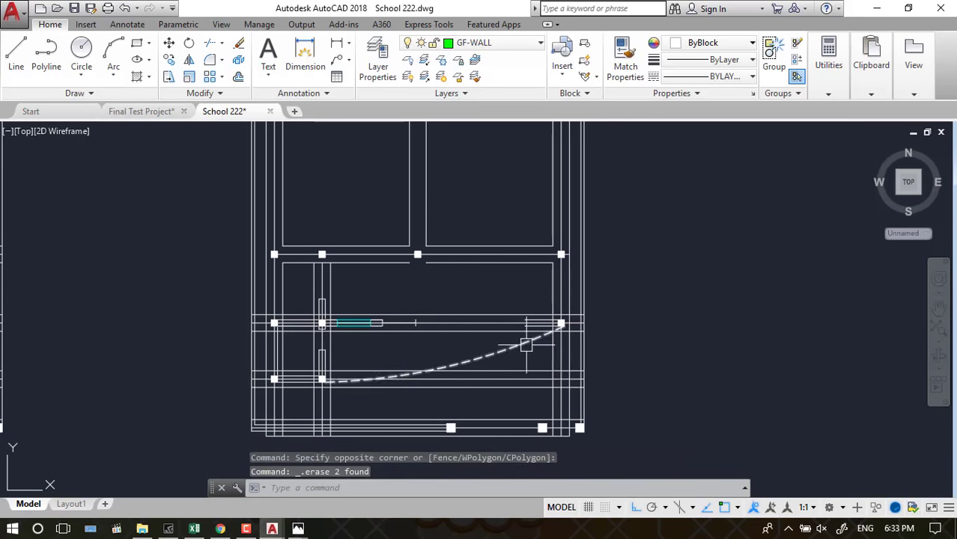
scroll(414, 319, "up", 3)
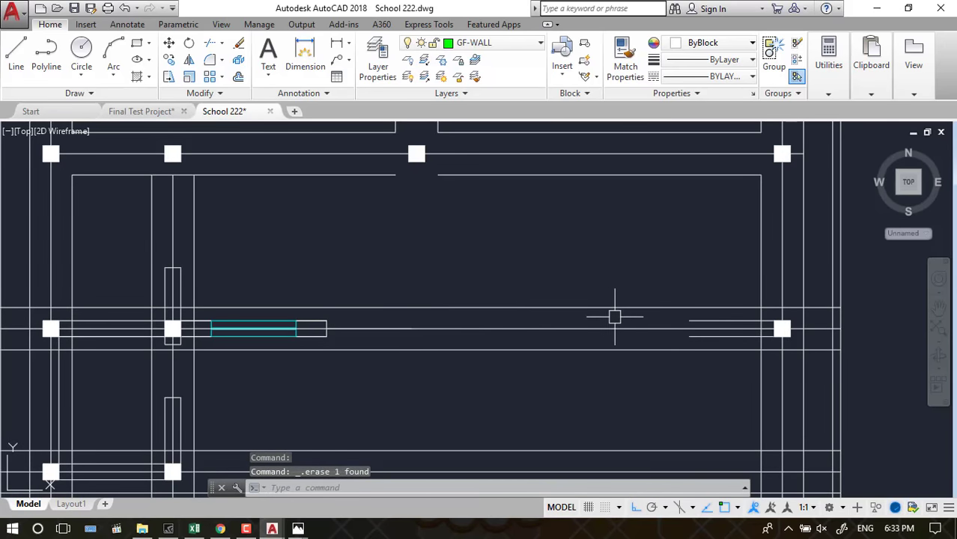
scroll(717, 322, "up", 4)
scroll(793, 327, "down", 5)
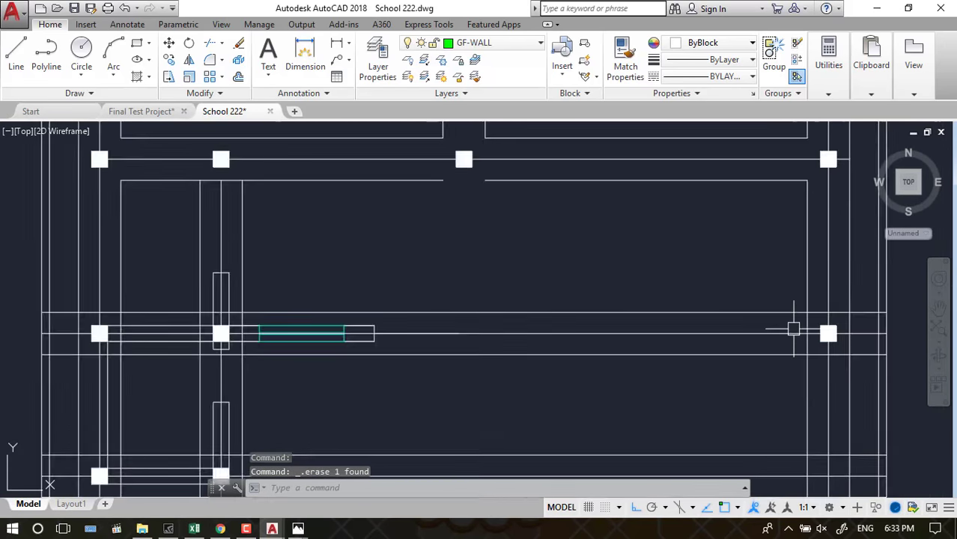
Trim the top, vertical and bottom wall lines at the junction and delete the leftover short line
type("tr")
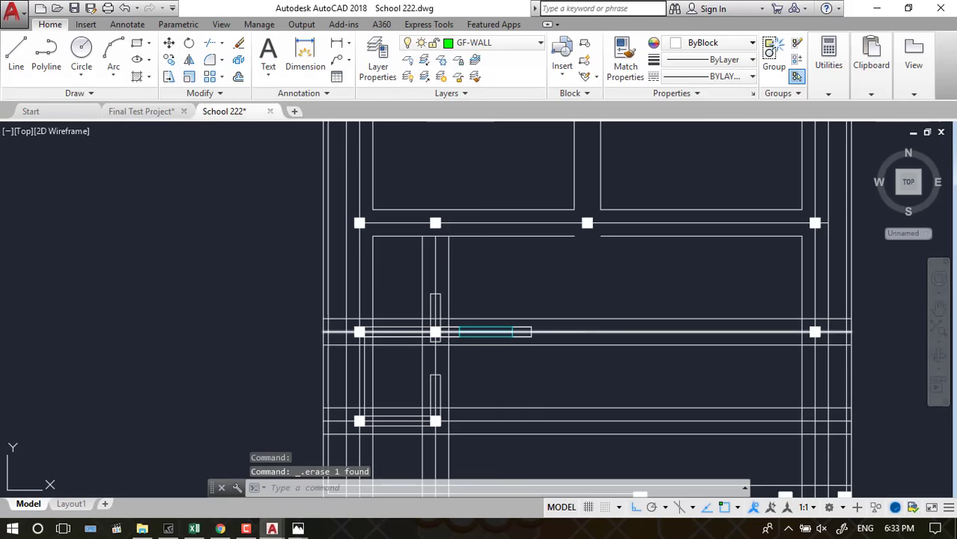
key("Return")
key("Return")
scroll(837, 328, "up", 5)
left_click(784, 304)
left_click(771, 318)
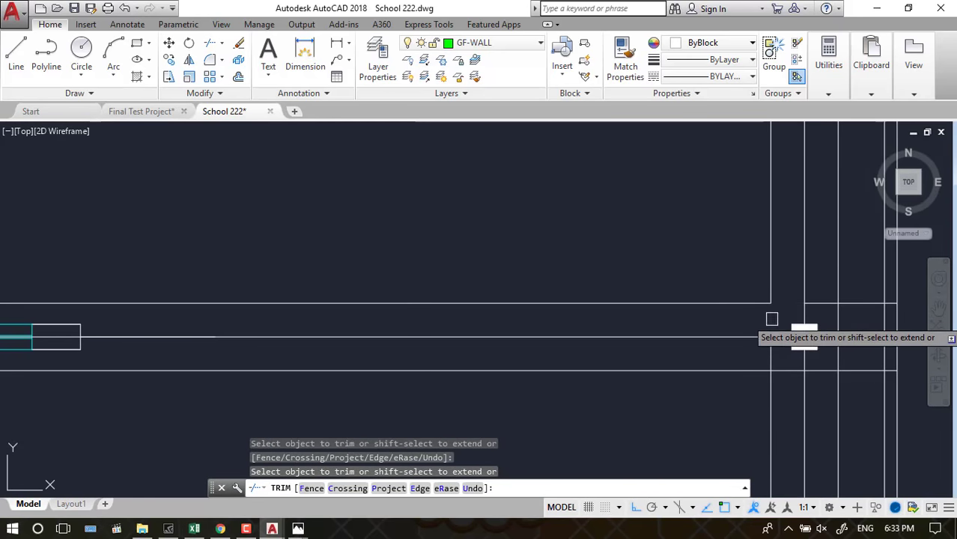
left_click(779, 370)
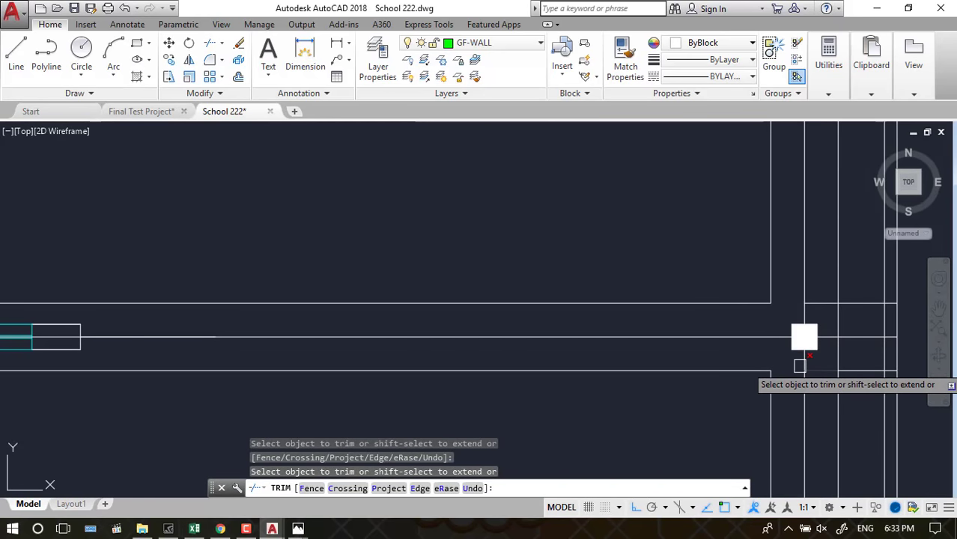
key("Escape")
left_click(867, 302)
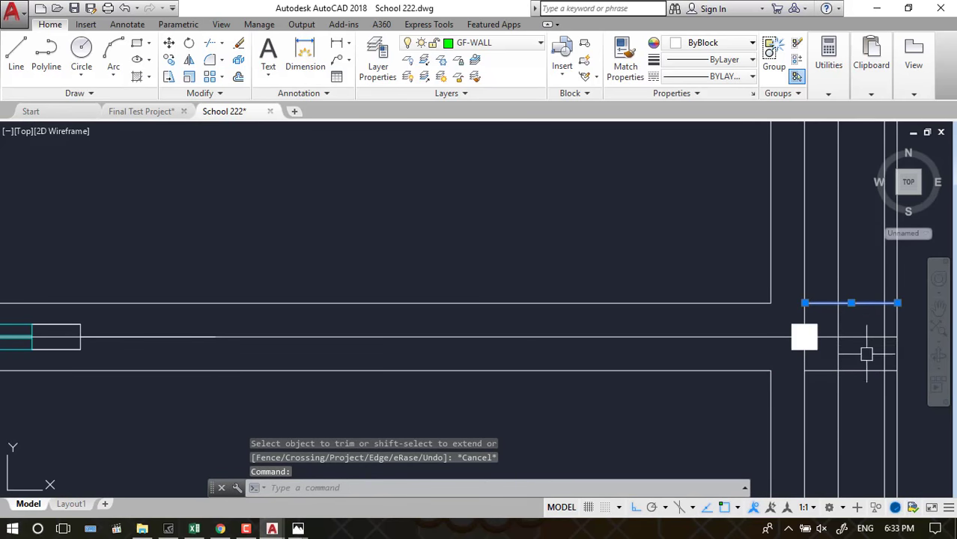
key("Delete")
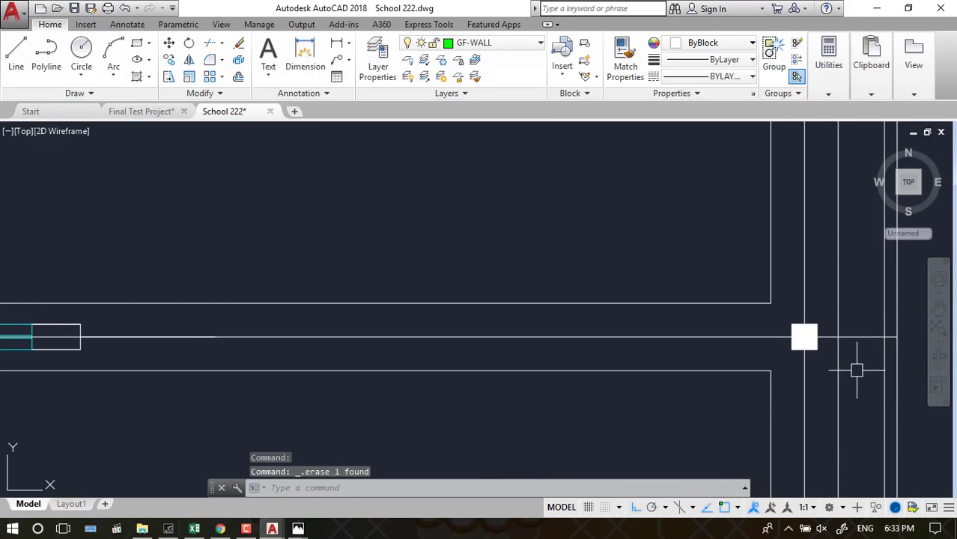
type("tr")
key("Return")
key("Return")
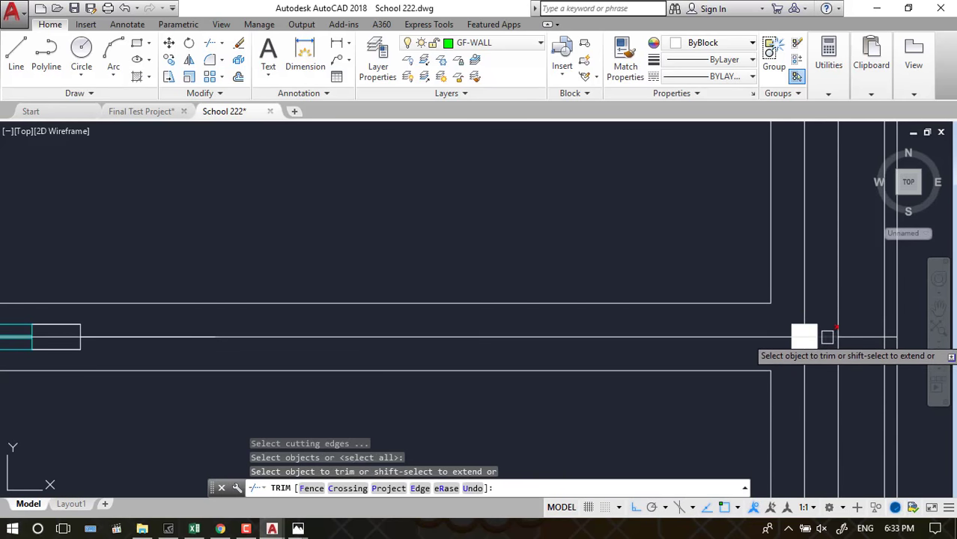
key("Escape")
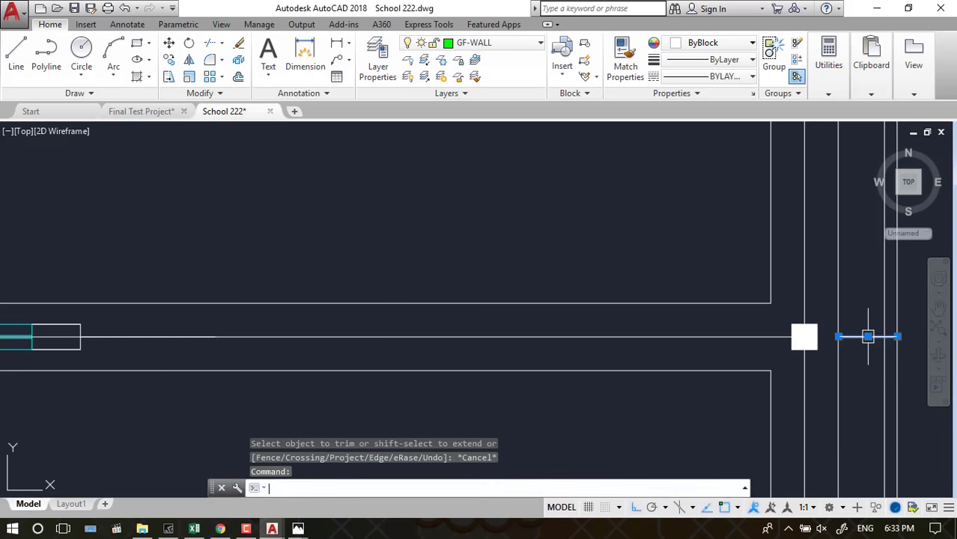
Window-select and delete the stray wall lines inside the next opening
scroll(899, 309, "down", 3)
scroll(636, 315, "up", 2)
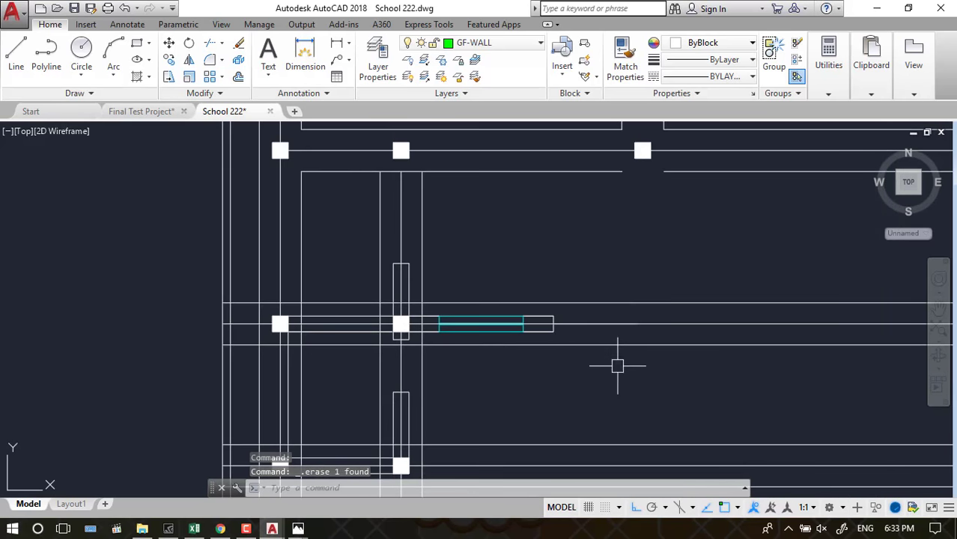
left_click(608, 324)
scroll(674, 373, "down", 2)
scroll(675, 373, "down", 2)
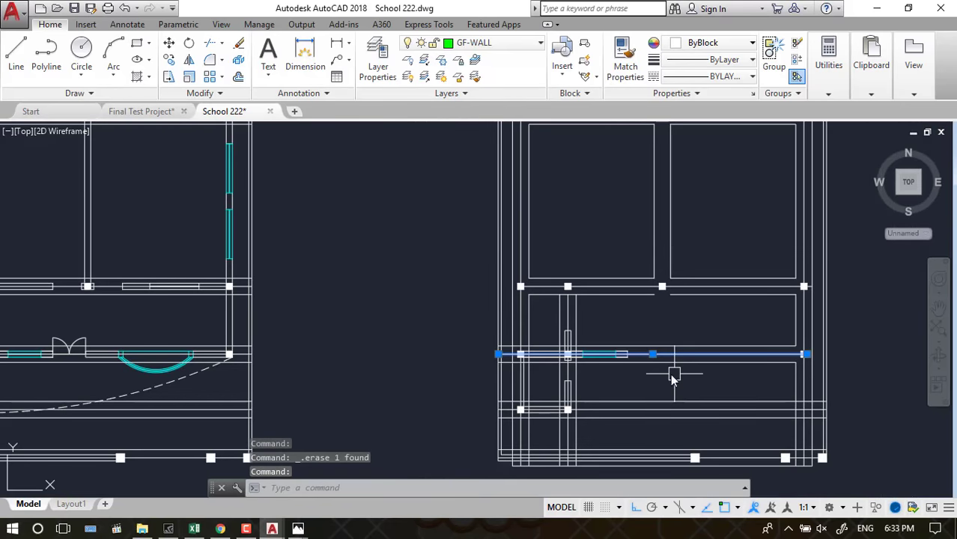
key("Escape")
key("Escape")
scroll(629, 356, "up", 3)
scroll(621, 344, "up", 3)
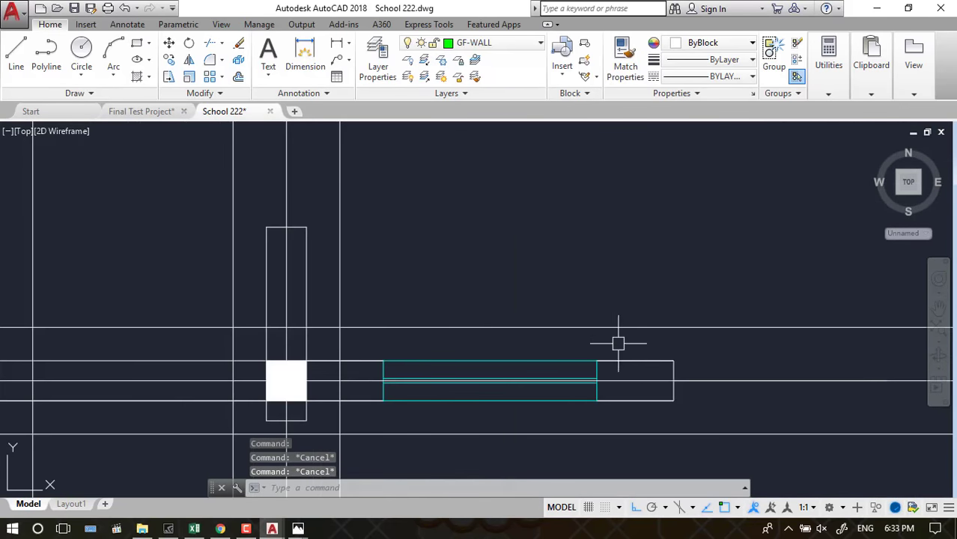
left_click(596, 353)
left_click(575, 365)
key("Delete")
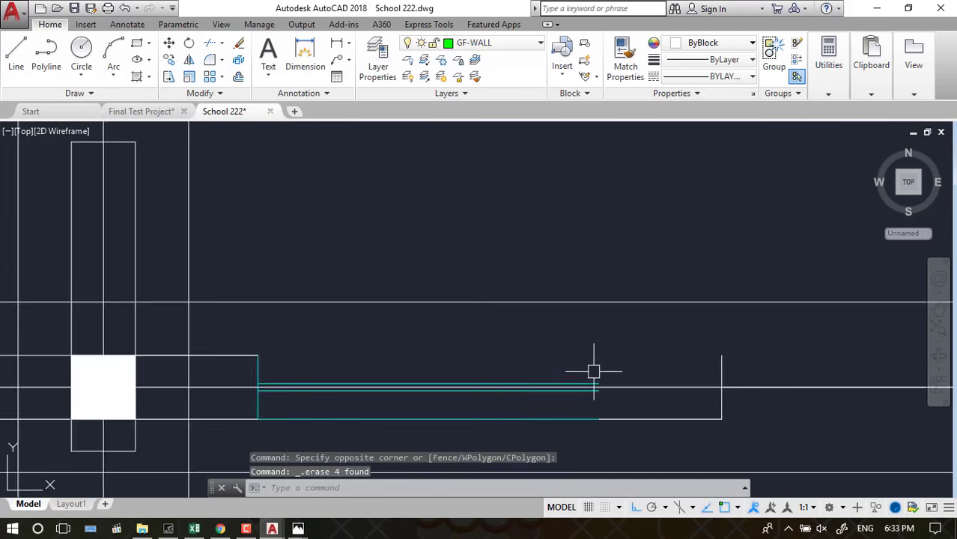
Delete the short vertical end line and another stray wall line there
scroll(584, 387, "up", 2)
left_click(576, 380)
key("Delete")
scroll(724, 323, "down", 2)
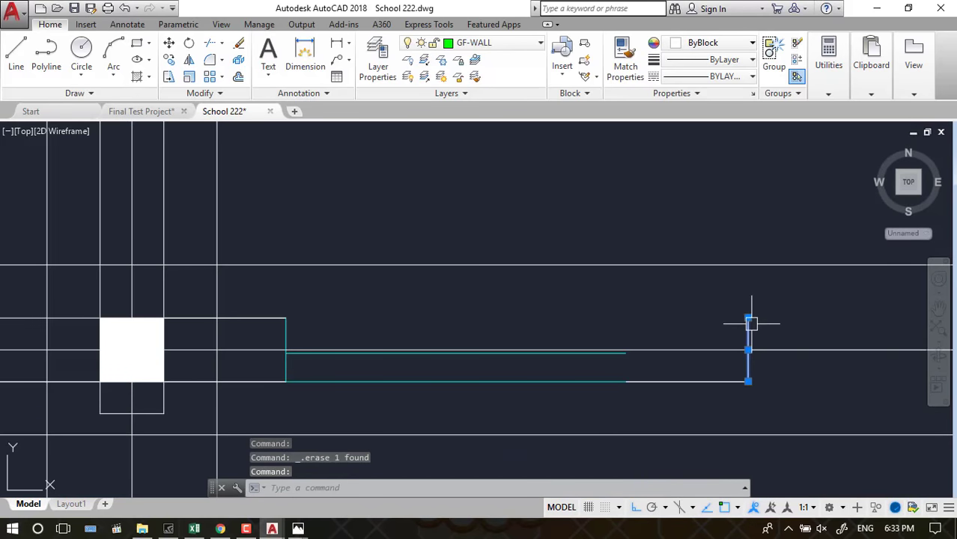
key("Delete")
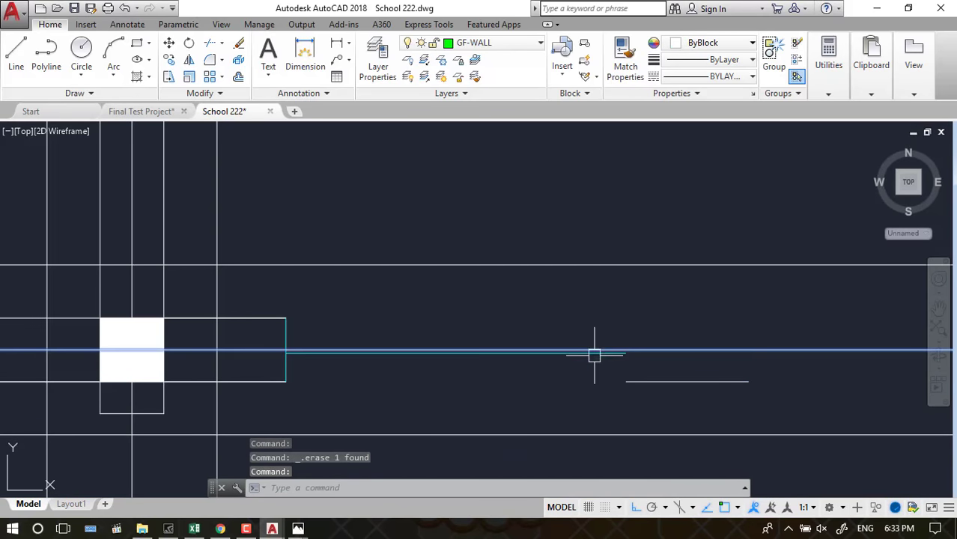
key("Escape")
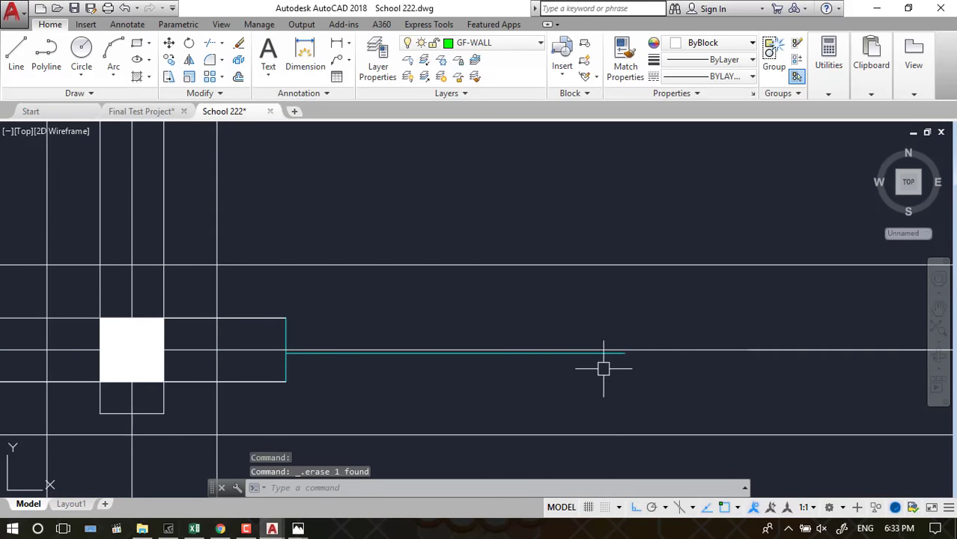
Delete the remaining horizontal line in that opening
left_click(600, 359)
left_click(591, 354)
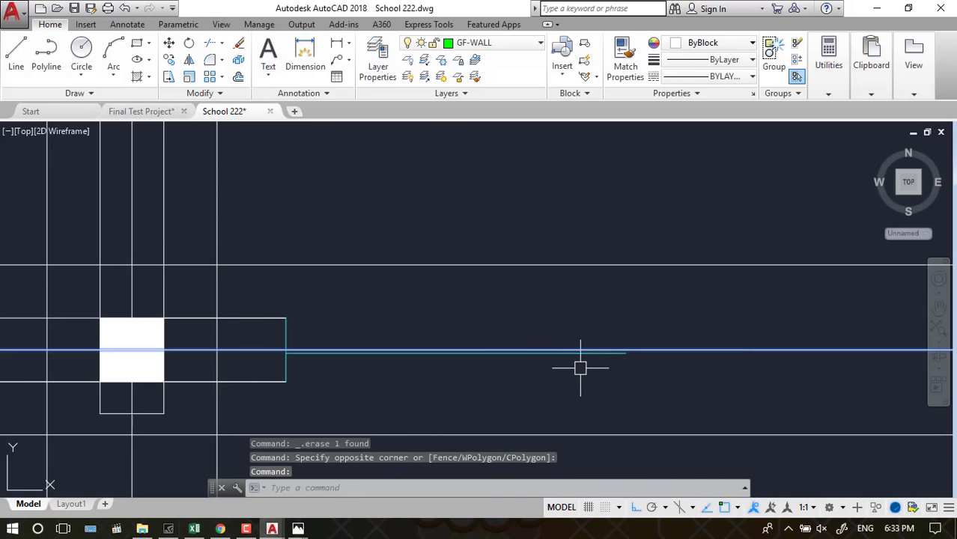
key("Escape")
scroll(580, 368, "down", 2)
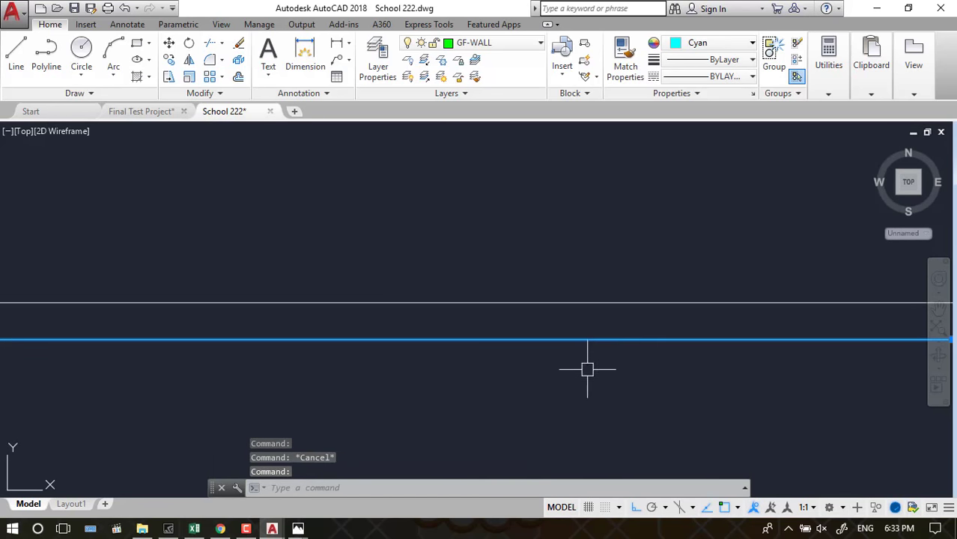
key("Delete")
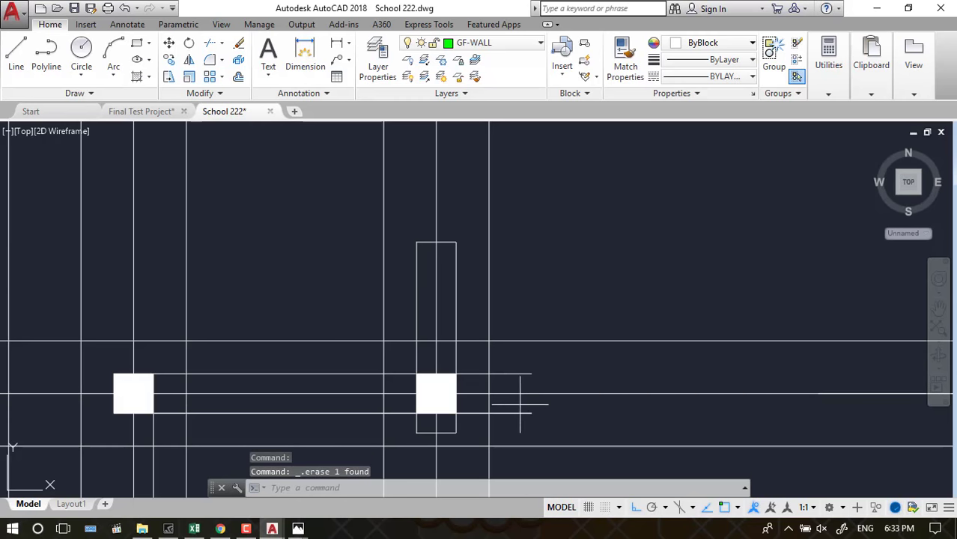
Remove the short wall stub and the vertical line above the column, then select the line between columns
left_click(520, 405)
left_click(514, 370)
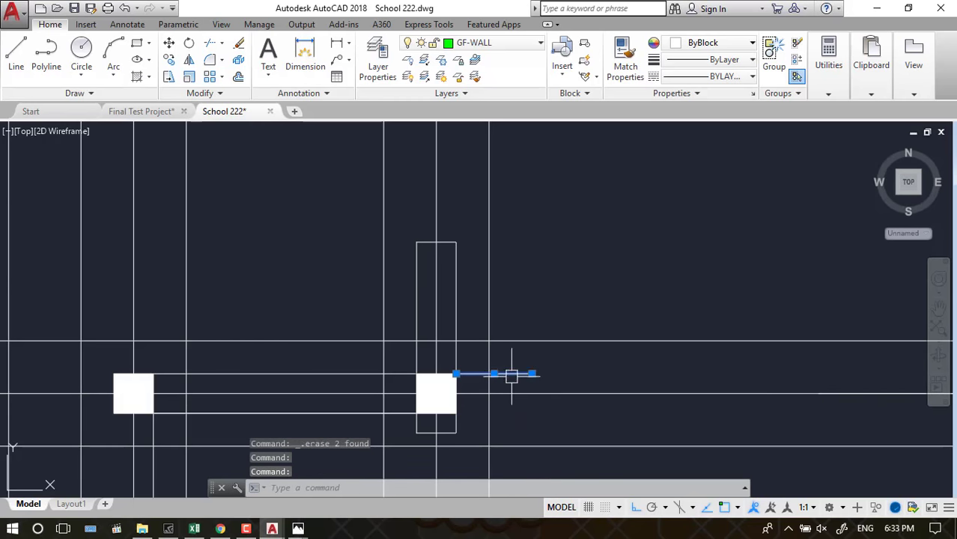
left_click(419, 297)
key("Delete")
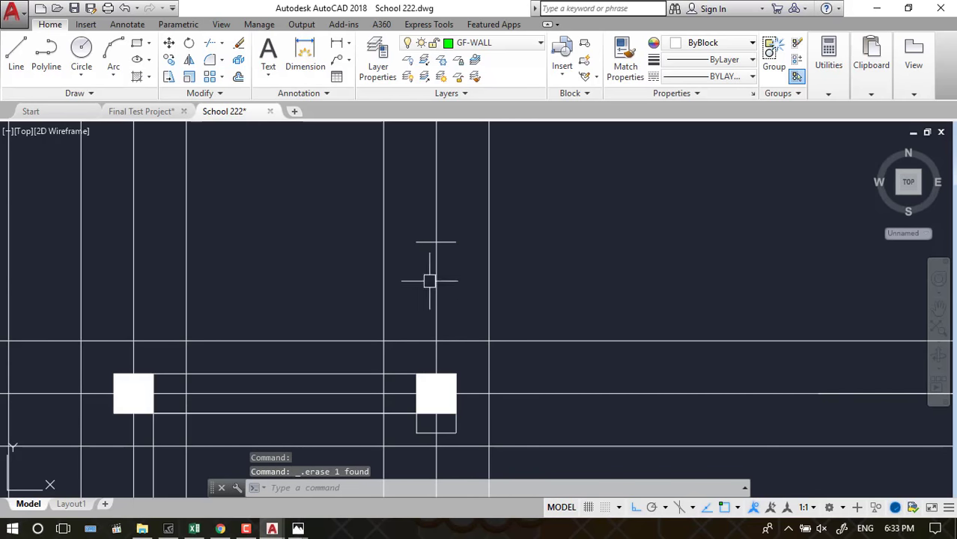
scroll(459, 226, "down", 4)
scroll(440, 304, "up", 6)
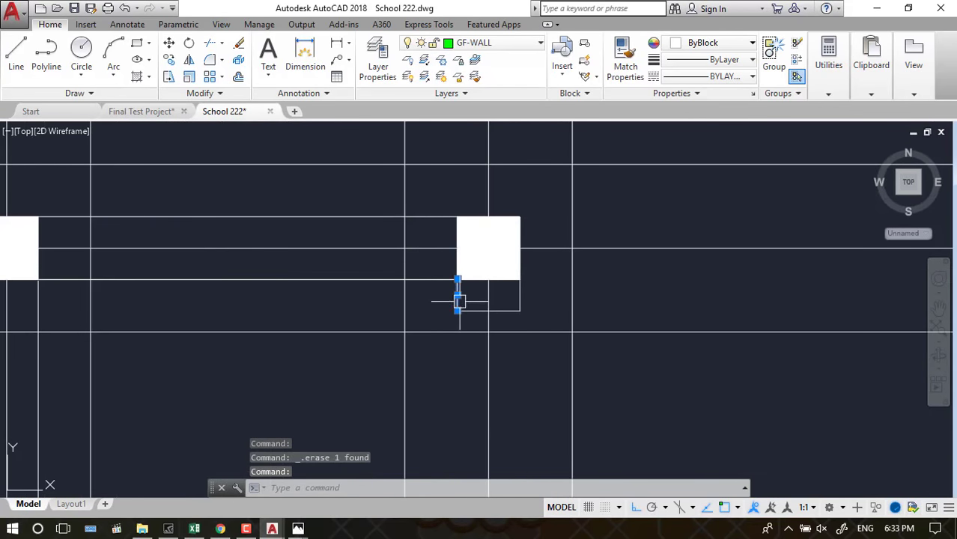
scroll(527, 305, "down", 3)
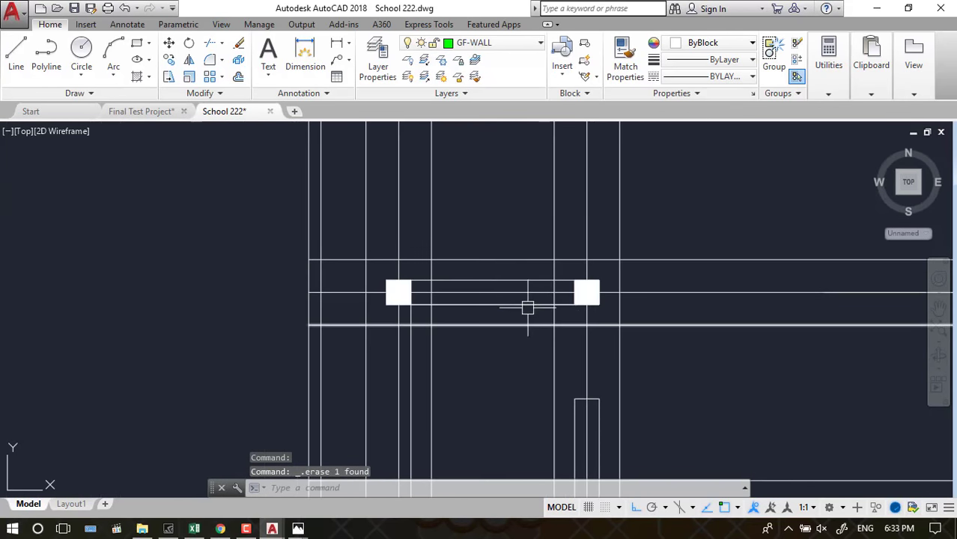
left_click(499, 279)
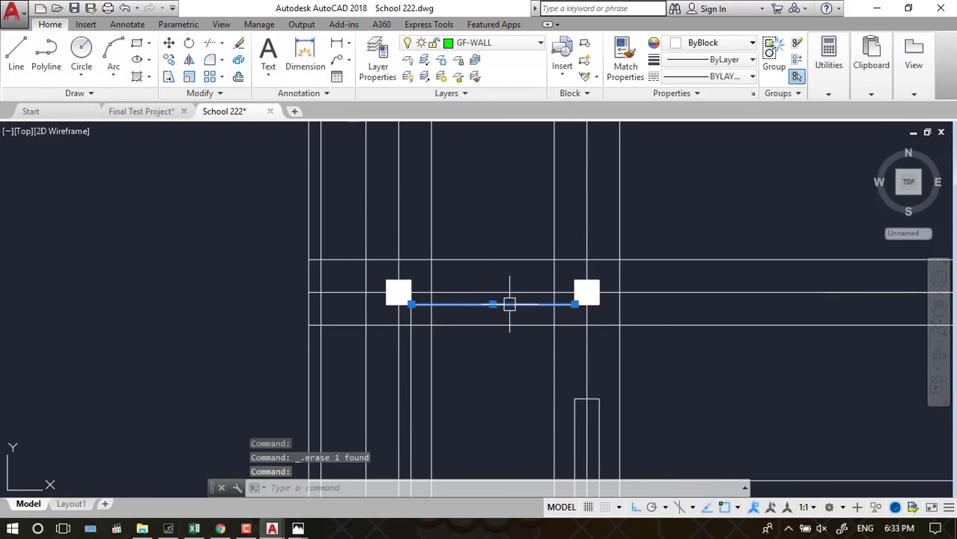
scroll(561, 298, "up", 2)
scroll(529, 311, "down", 6)
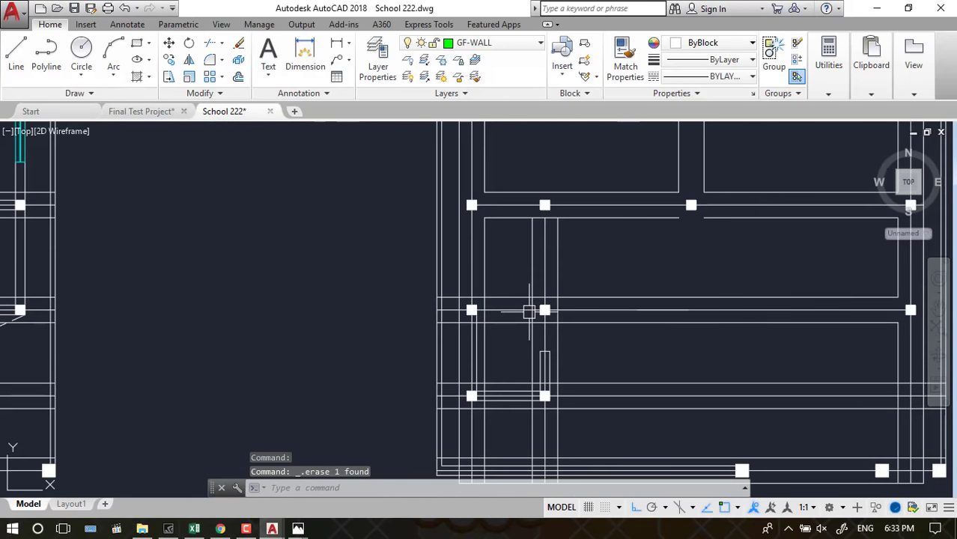
Trim the wall lines back at the upper and right junctions and between the columns
type("tr")
key("Return")
key("Return")
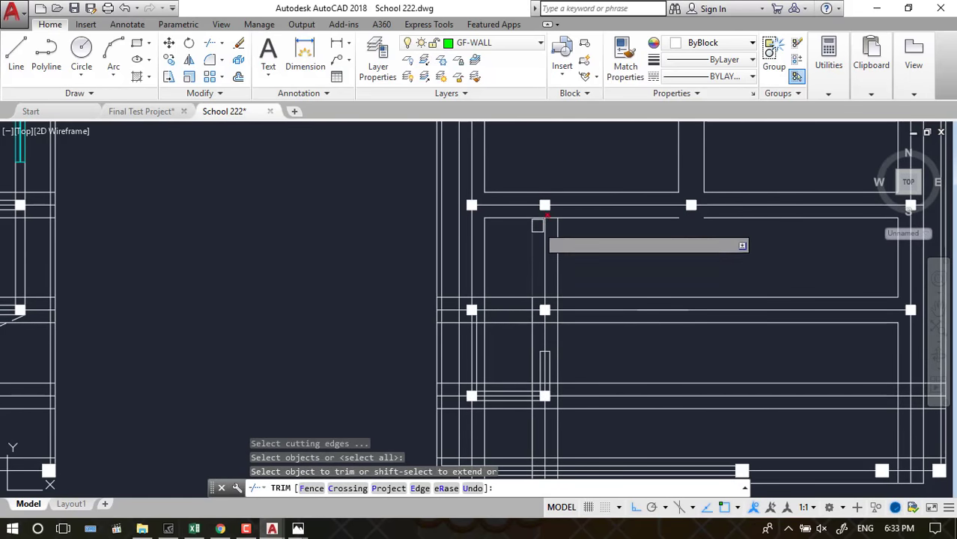
scroll(536, 224, "up", 4)
left_click(559, 217)
scroll(614, 159, "down", 2)
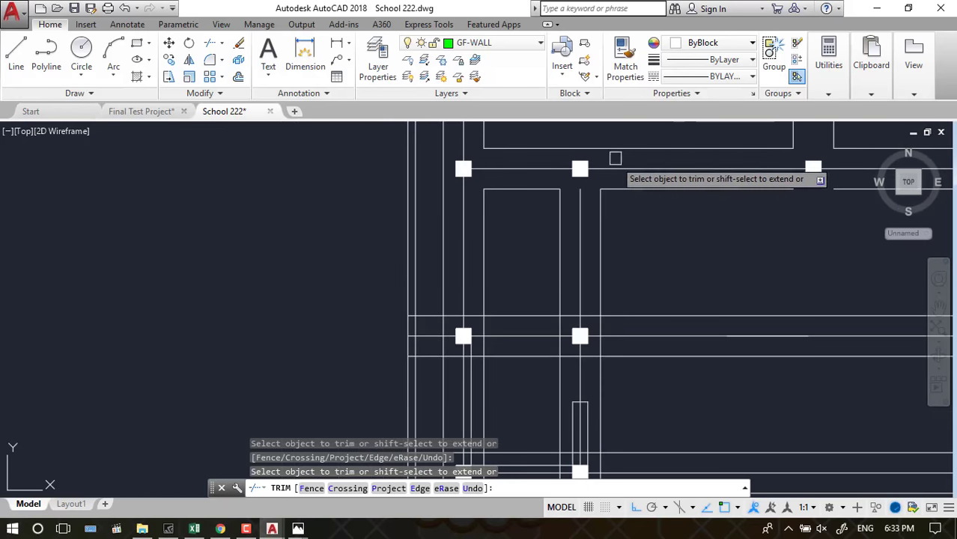
scroll(594, 331, "up", 2)
scroll(594, 331, "up", 2)
left_click(596, 297)
left_click(610, 367)
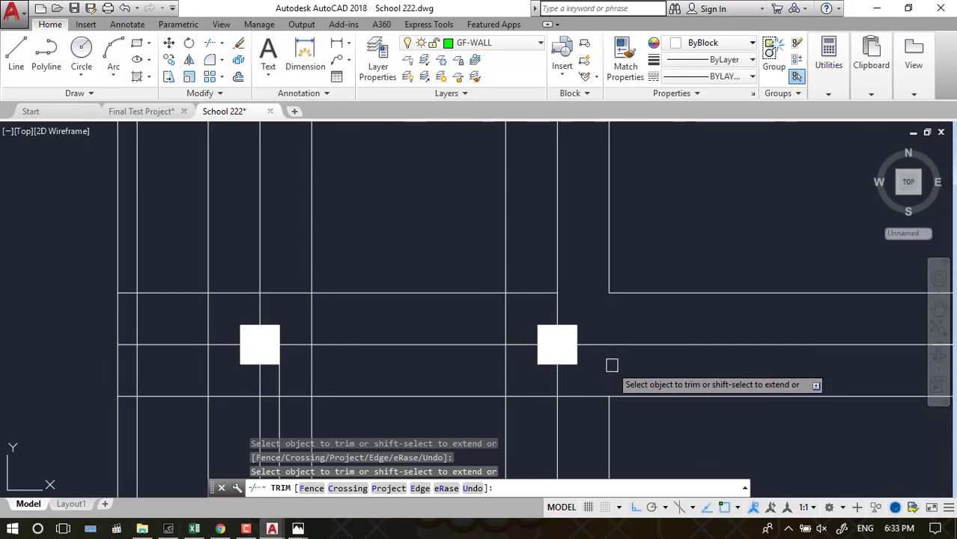
left_click(540, 391)
left_click(522, 295)
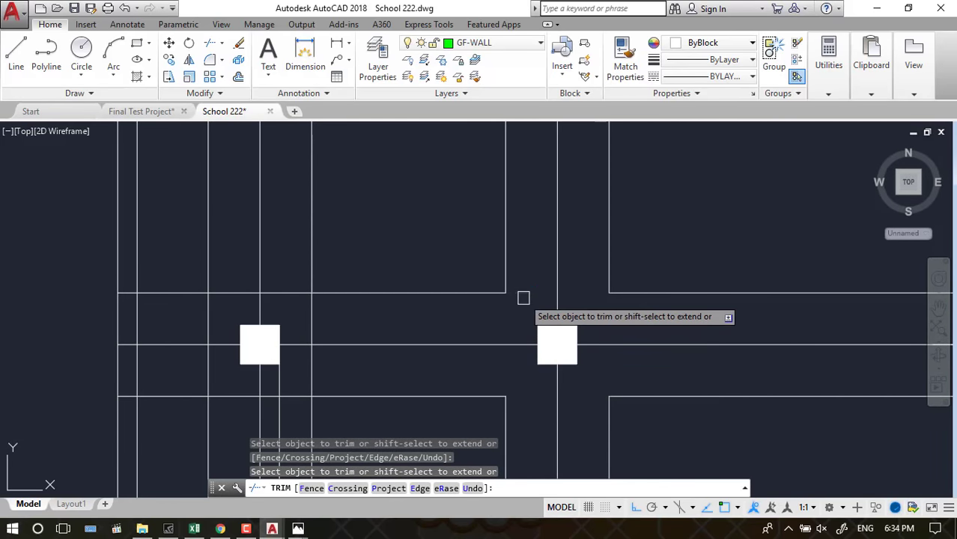
Trim the overlapping vertical and horizontal wall segments around the left column
scroll(630, 303, "down", 2)
scroll(393, 296, "up", 2)
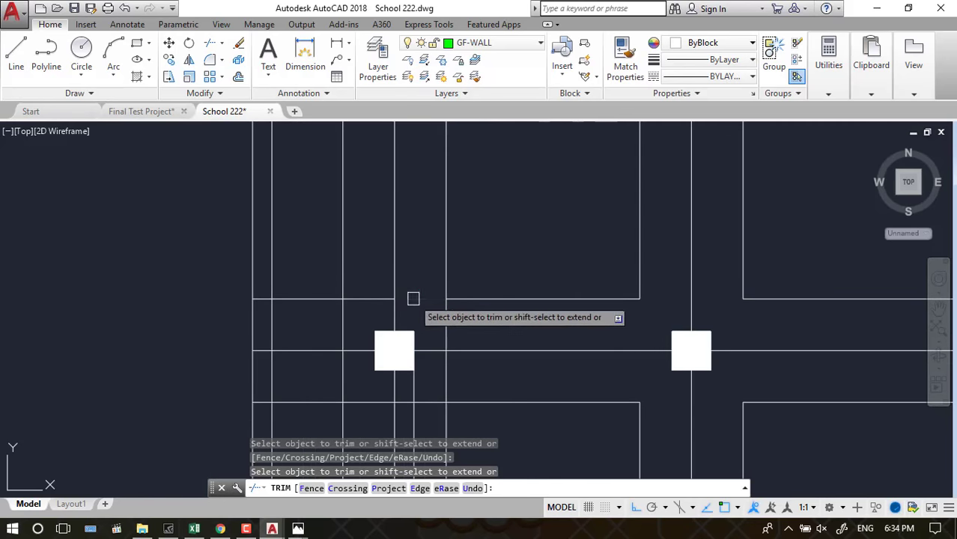
left_click(447, 313)
left_click(451, 376)
left_click(370, 400)
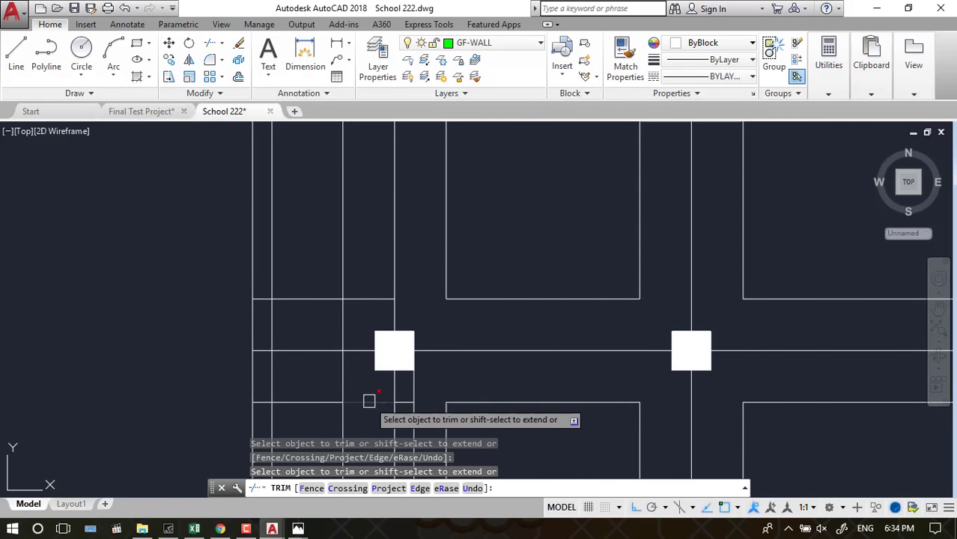
left_click(342, 323)
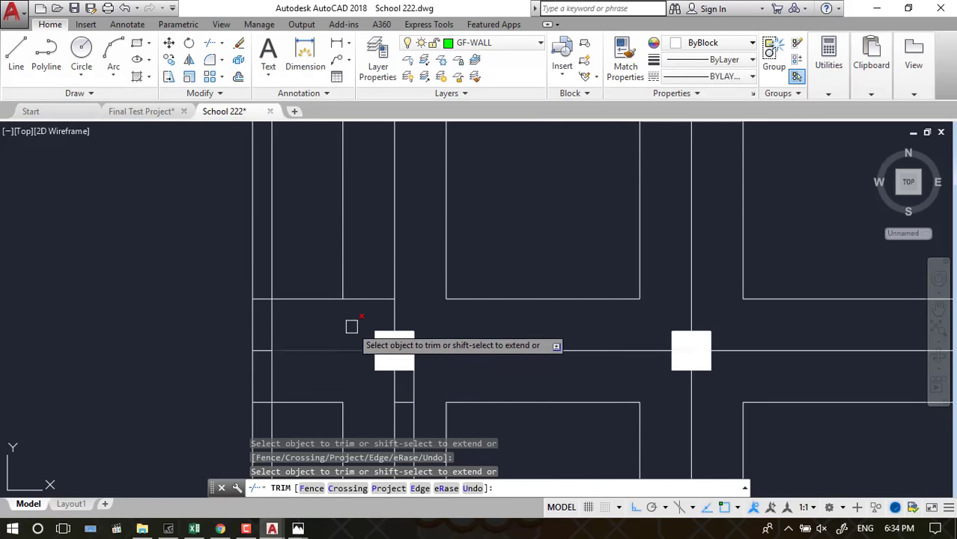
left_click(362, 298)
left_click(373, 285)
key("Escape")
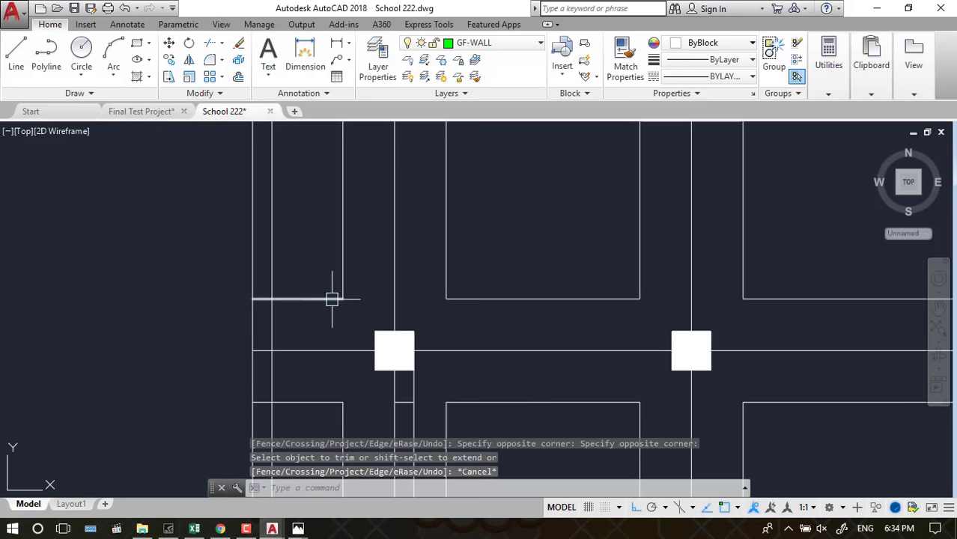
Delete the leftover horizontal wall line near the left column
left_click(332, 298)
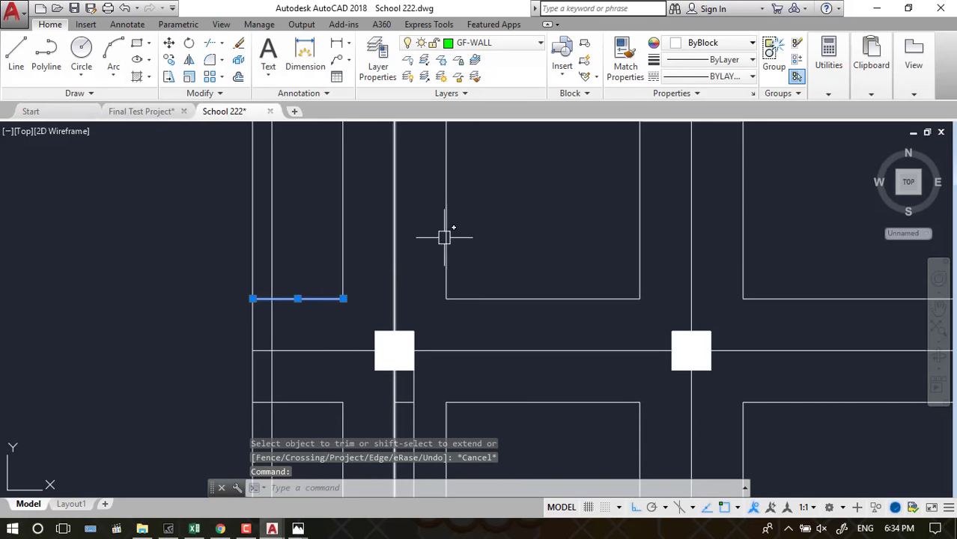
scroll(446, 234, "down", 4)
scroll(449, 235, "down", 2)
scroll(419, 263, "up", 4)
key("Delete")
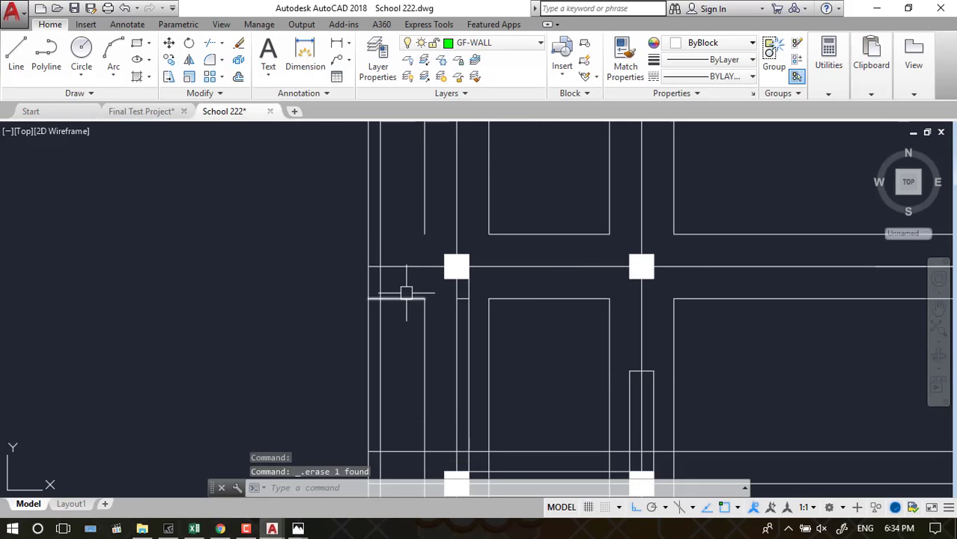
Extend the vertical wall line down to meet the wall using EX
type("ex")
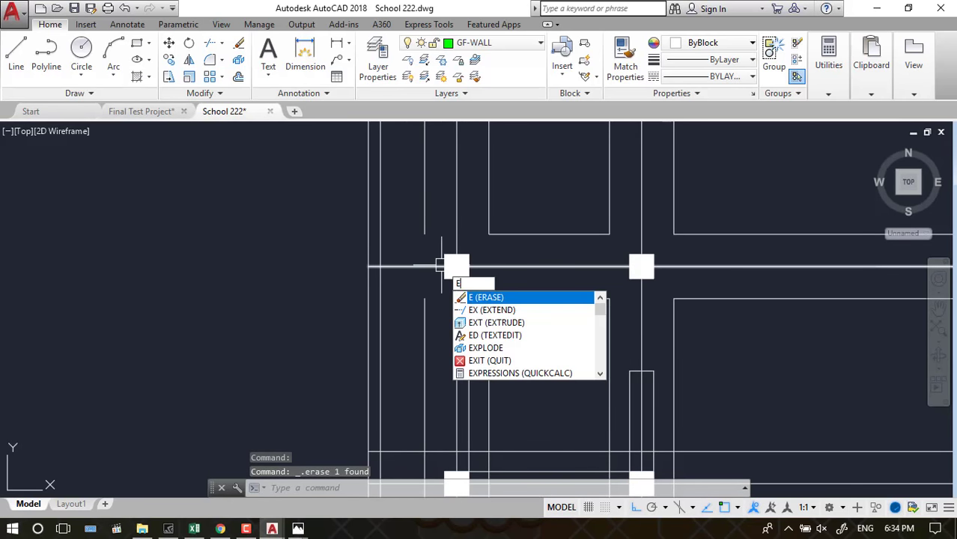
key("Return")
key("Return")
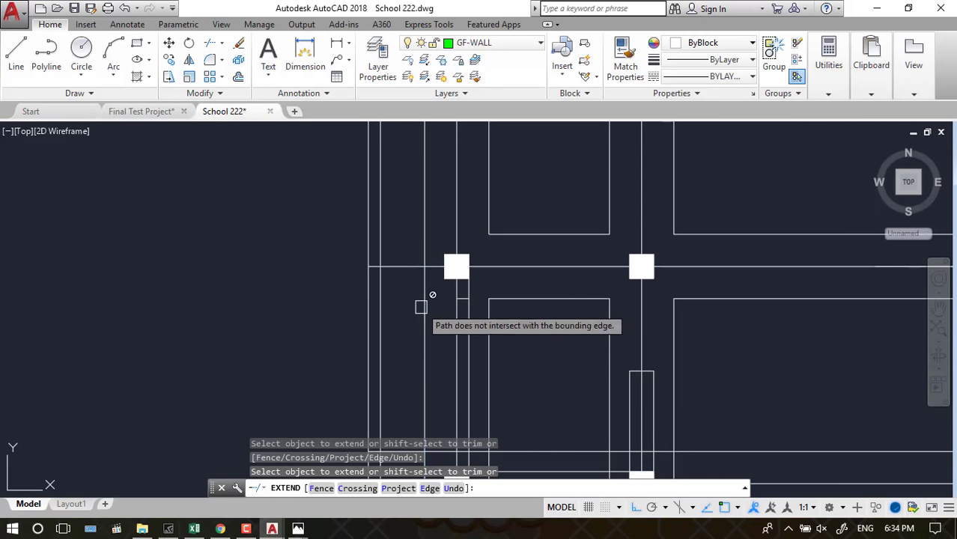
left_click(421, 301)
key("Escape")
key("Escape")
key("Return")
key("Return")
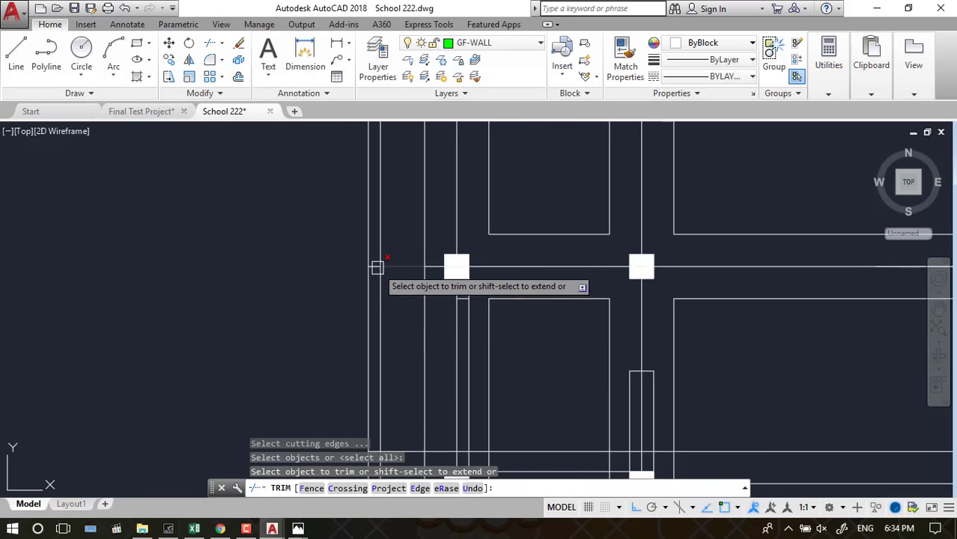
scroll(372, 267, "up", 6)
scroll(455, 284, "down", 4)
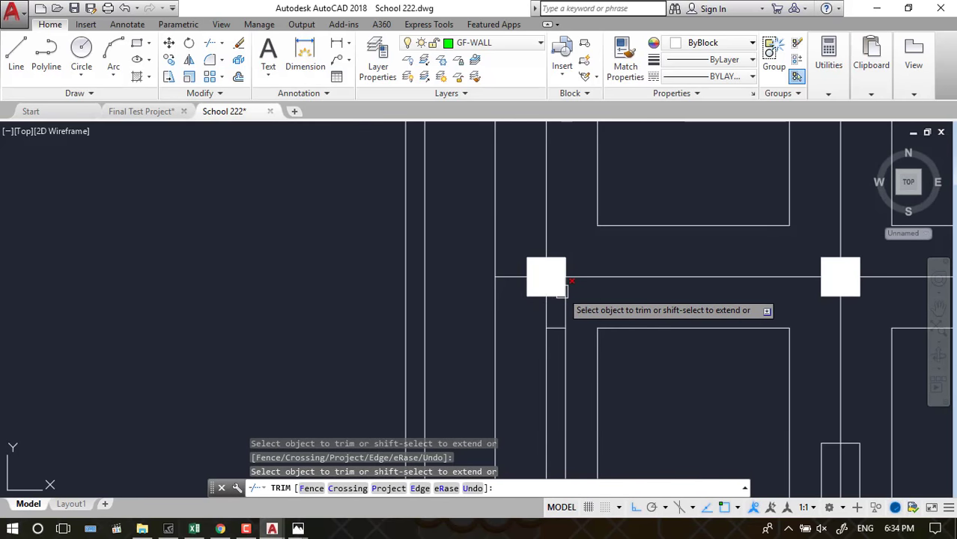
scroll(618, 232, "down", 3)
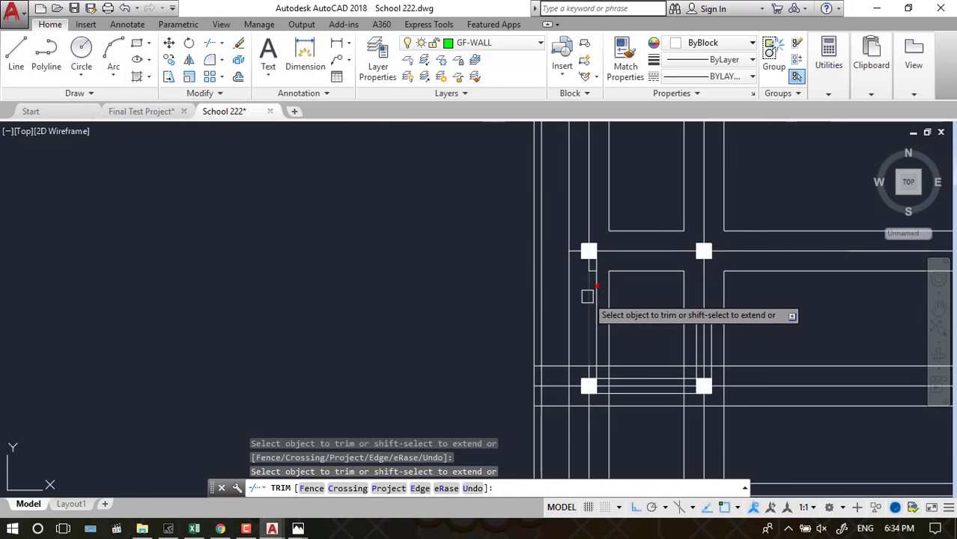
scroll(587, 296, "up", 2)
Trim the wall line below the column and delete the stray vertical wall line
left_click(587, 297)
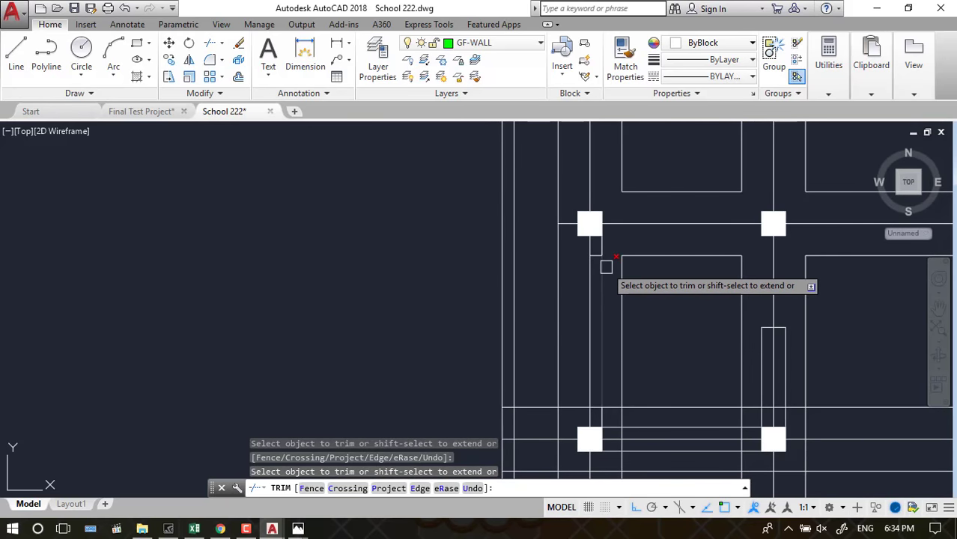
key("Escape")
left_click(602, 260)
key("Delete")
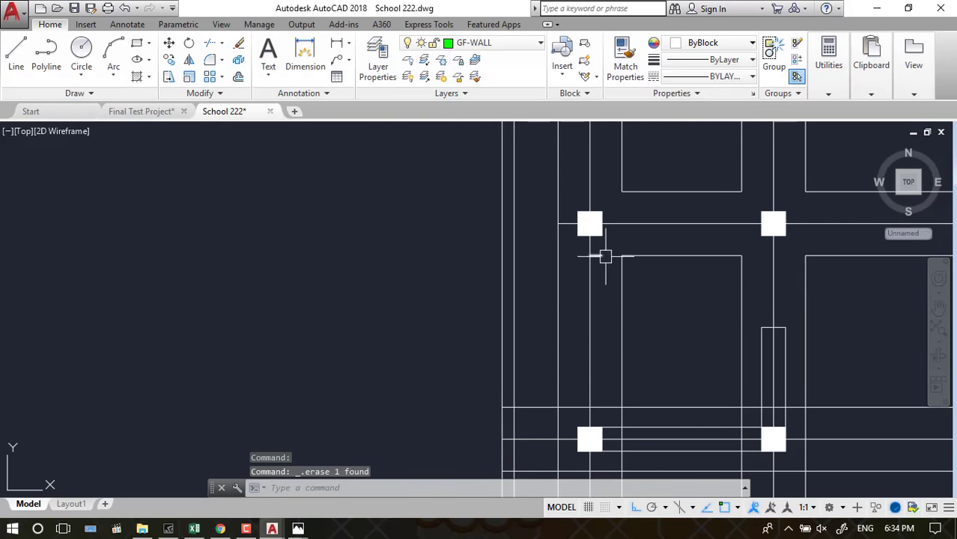
left_click(601, 294)
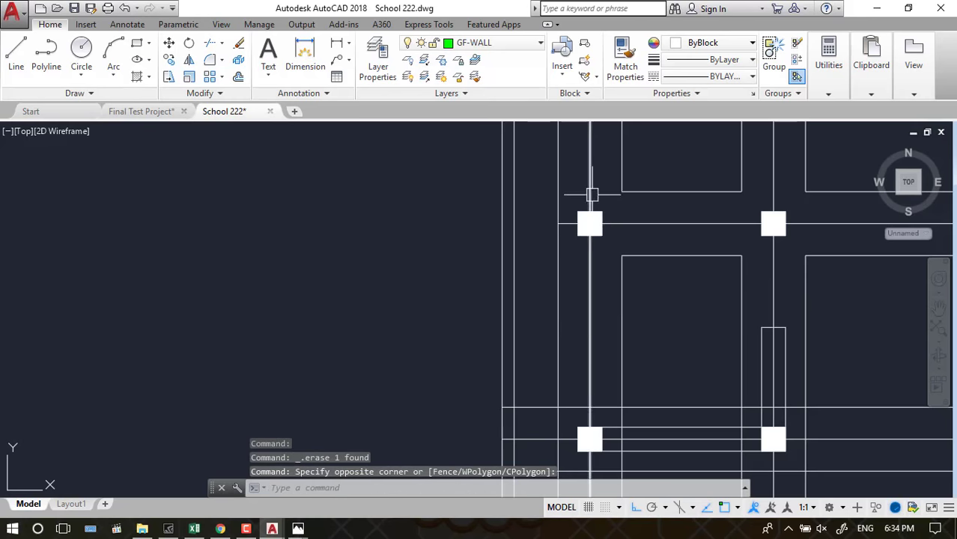
Zoom around the plan to inspect the remaining wall junctions
scroll(591, 192, "down", 2)
scroll(589, 320, "up", 2)
scroll(517, 300, "down", 2)
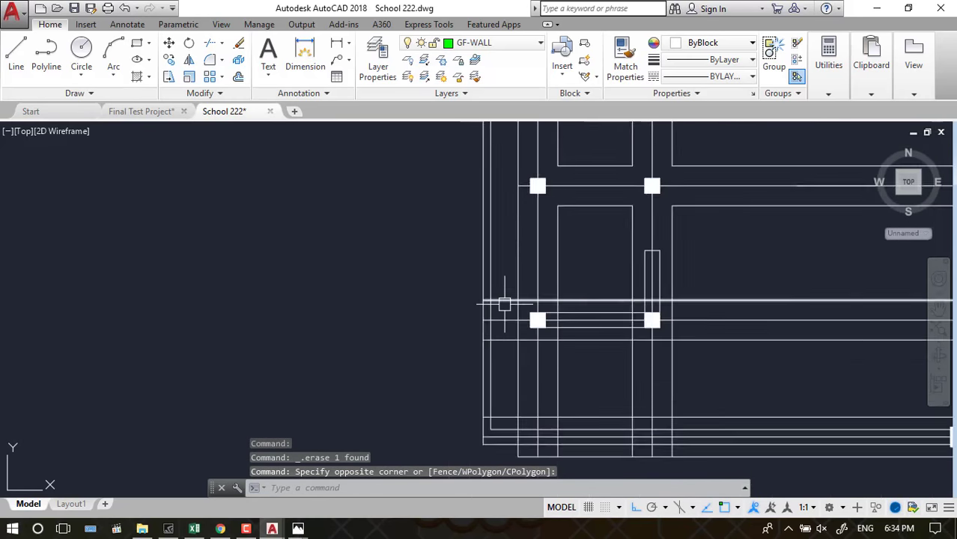
scroll(528, 303, "down", 1)
scroll(509, 367, "down", 1)
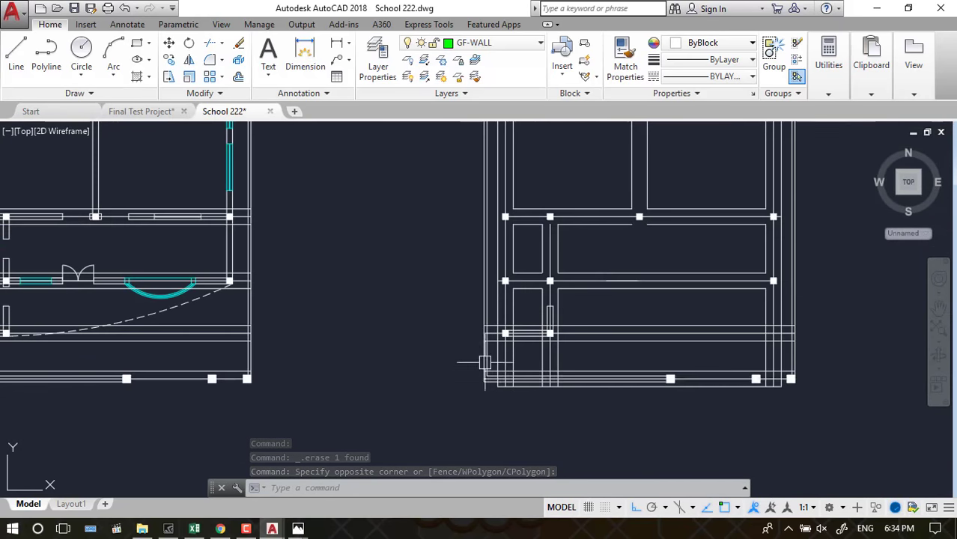
scroll(697, 375, "up", 1)
scroll(833, 384, "up", 1)
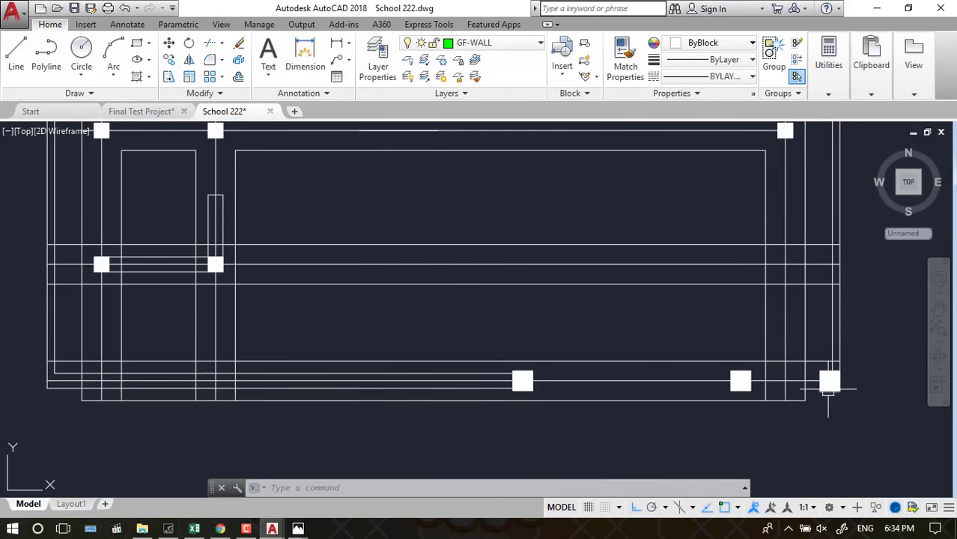
scroll(819, 401, "down", 1)
scroll(820, 408, "down", 1)
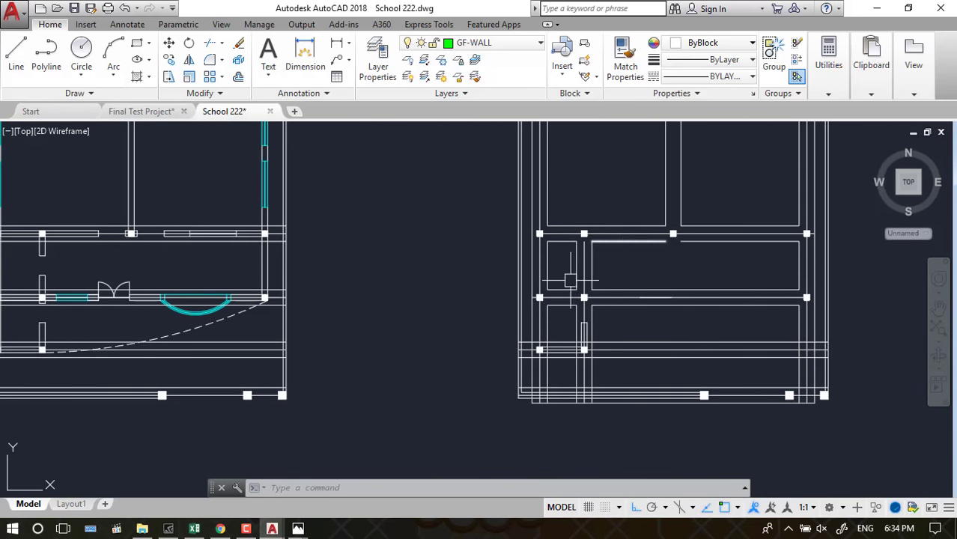
scroll(671, 246, "up", 1)
Try JOIN and EXTEND on the wall lines, then cancel without changes
type("j")
key("Return")
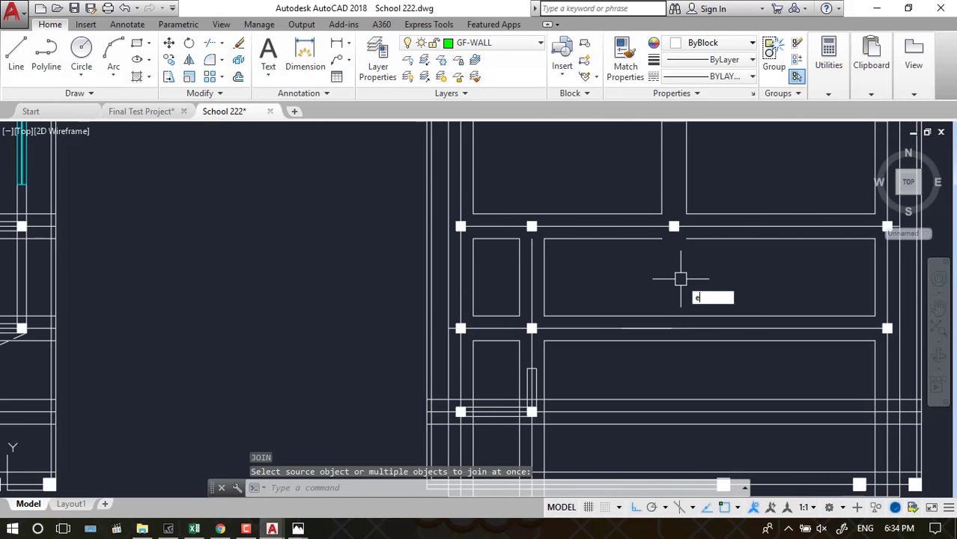
type("x")
key("Return")
key("Return")
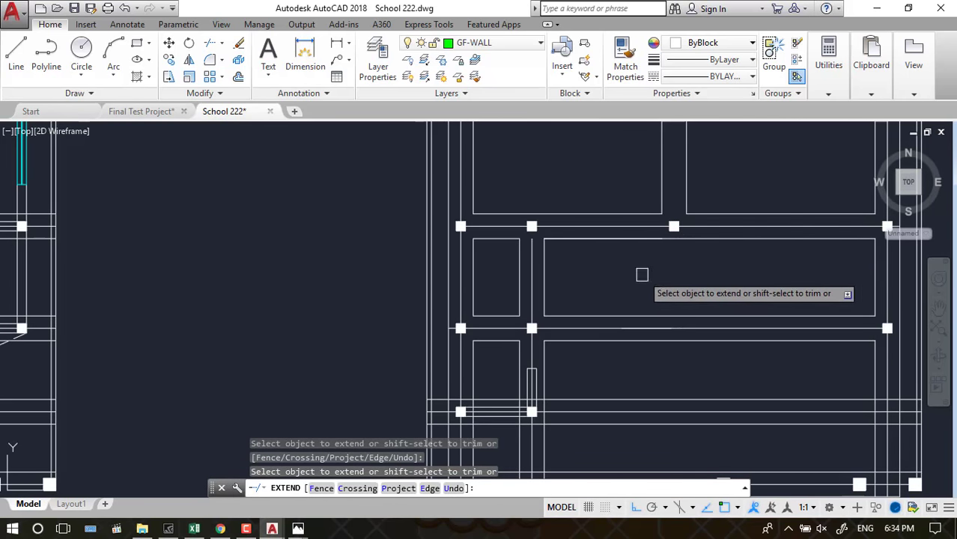
scroll(656, 274, "down", 1)
scroll(655, 300, "down", 1)
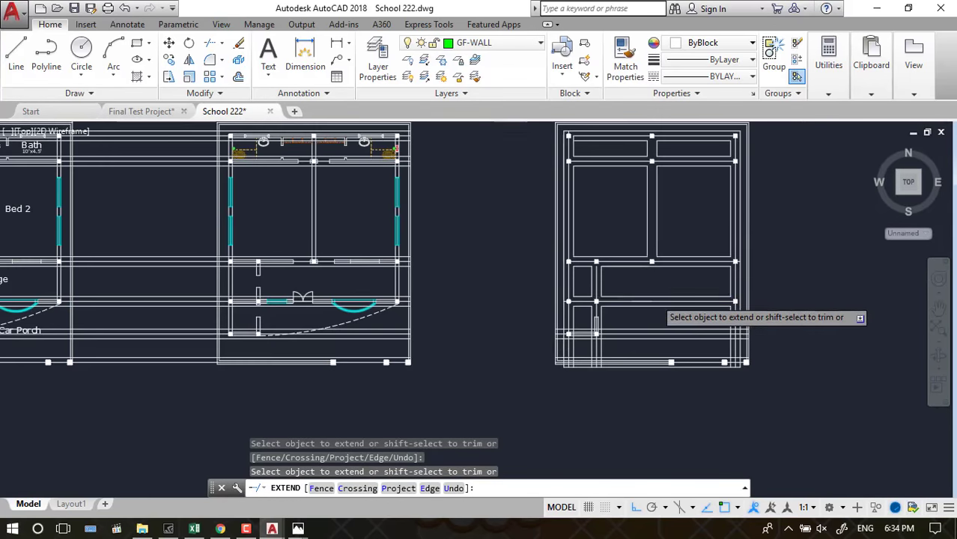
scroll(644, 308, "up", 2)
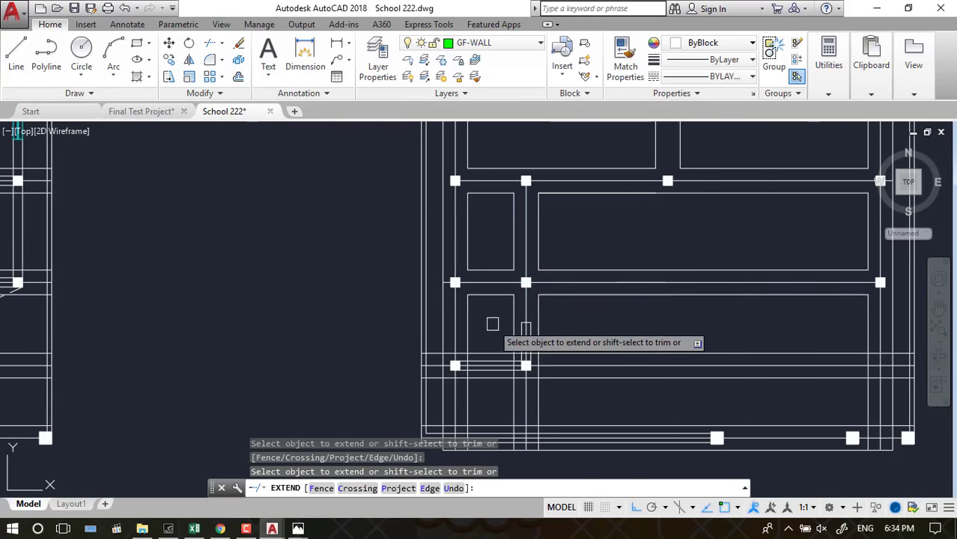
scroll(502, 284, "down", 1)
scroll(520, 361, "up", 1)
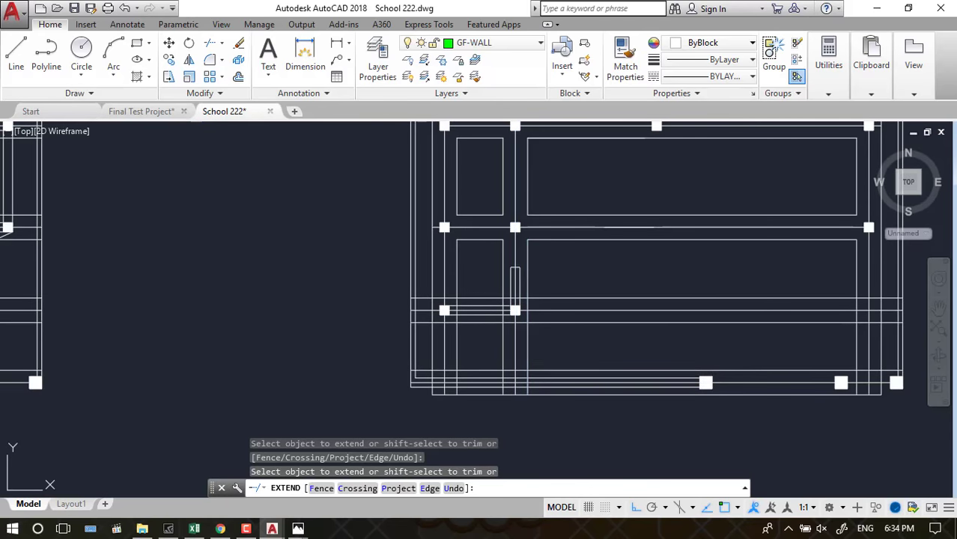
key("Escape")
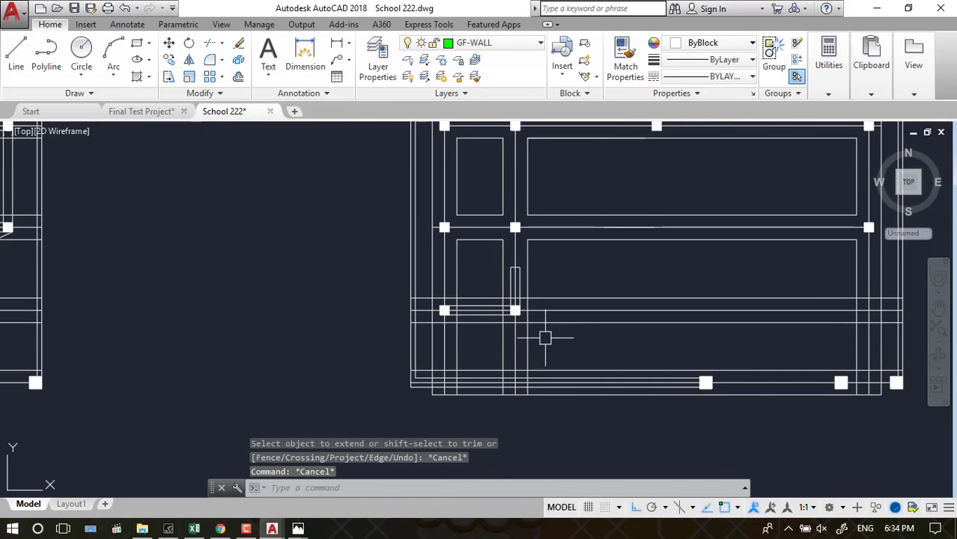
Trim the overlapping vertical and short wall lines at the lower junction using crossing windows
type("tr")
key("Return")
key("Return")
left_click(545, 338)
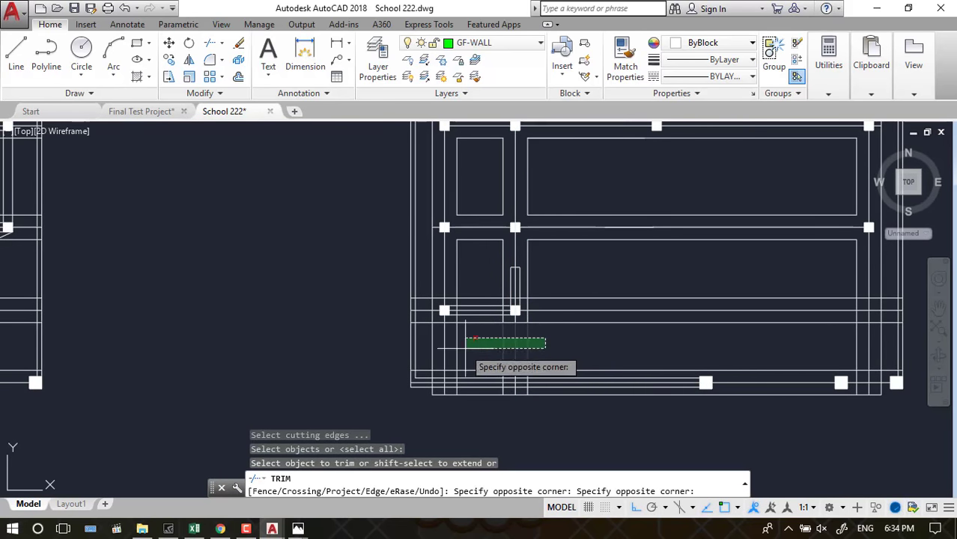
left_click(425, 349)
scroll(425, 350, "up", 2)
left_click(414, 192)
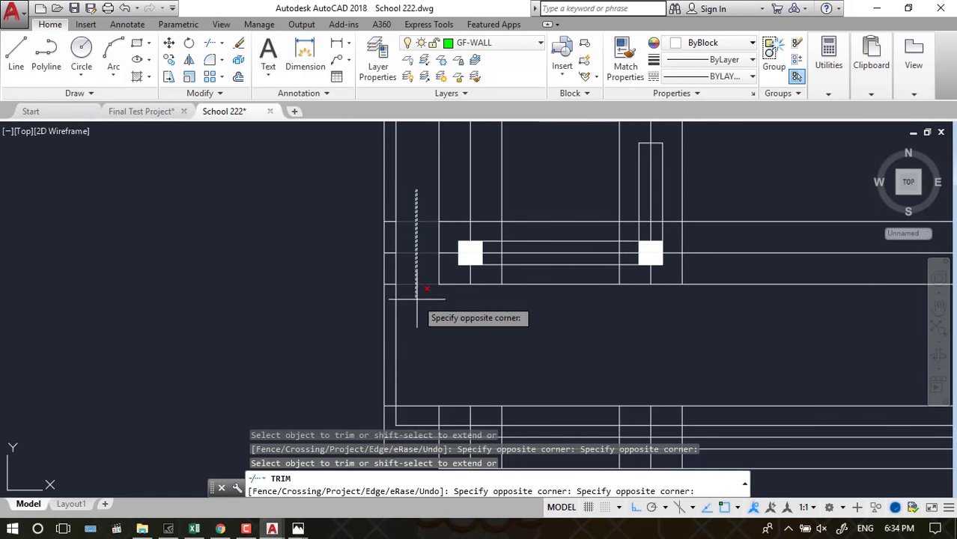
left_click(418, 300)
key("Escape")
Delete the short leftover horizontal line
scroll(388, 217, "up", 5)
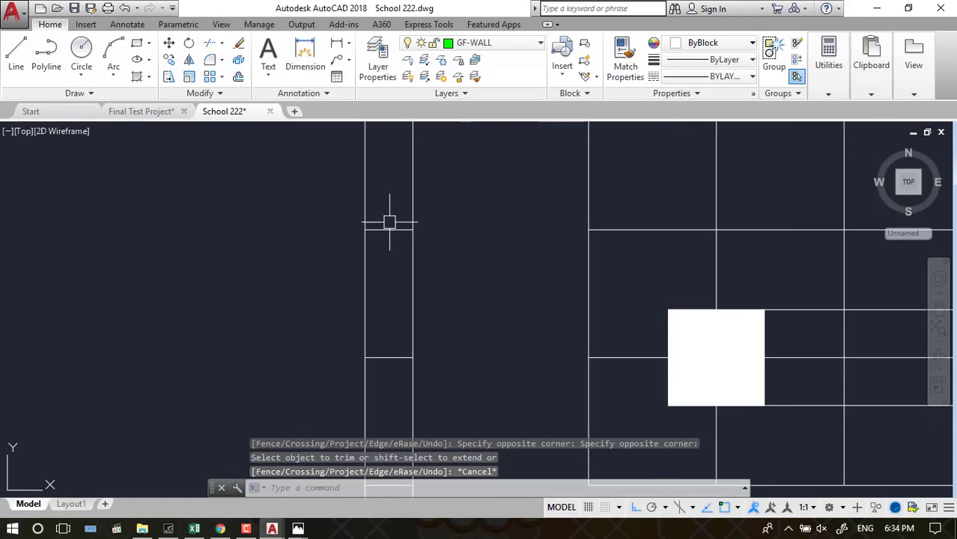
left_click(389, 229)
key("Delete")
scroll(413, 257, "down", 3)
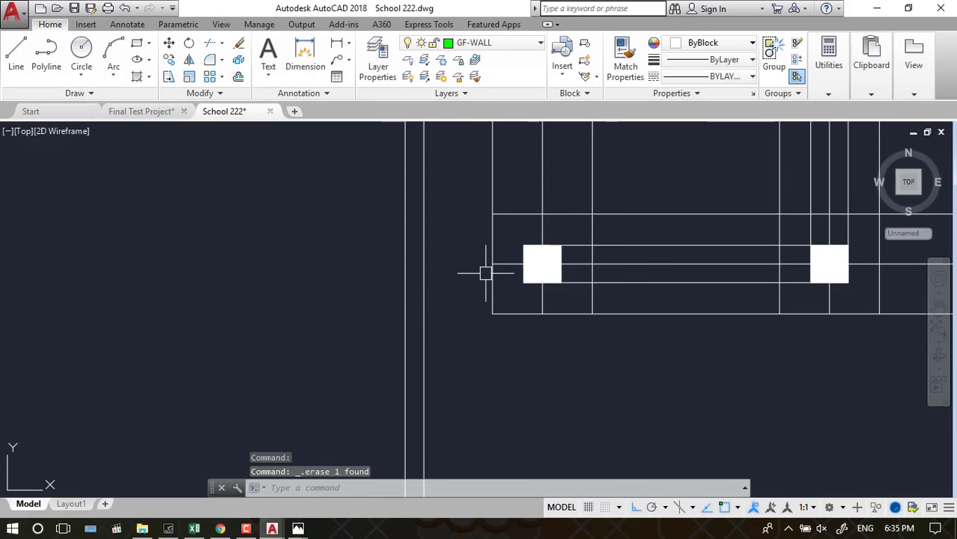
Trim the overlapping pieces at the upper-left corner and the short segment left of the column
type("tr")
key("Return")
key("Return")
left_click(513, 215)
left_click(572, 215)
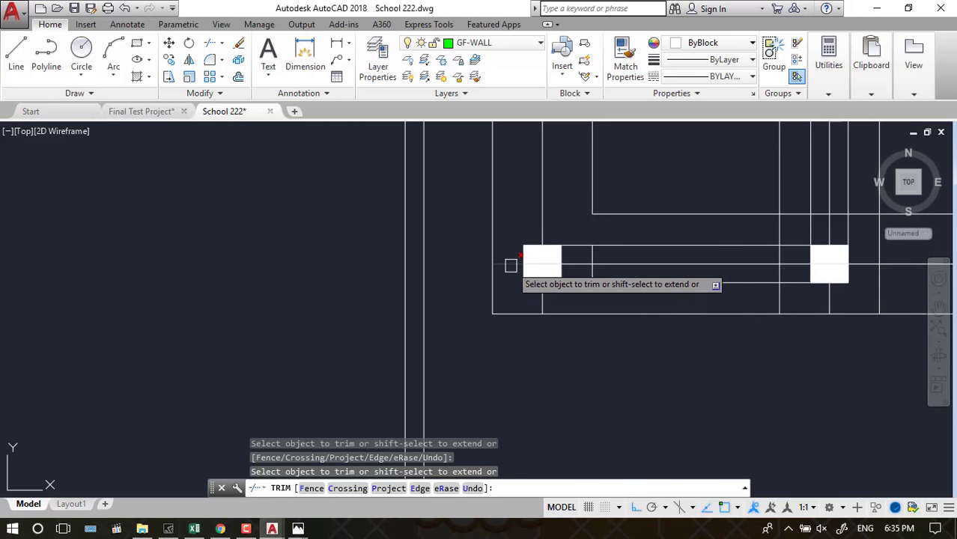
left_click(509, 264)
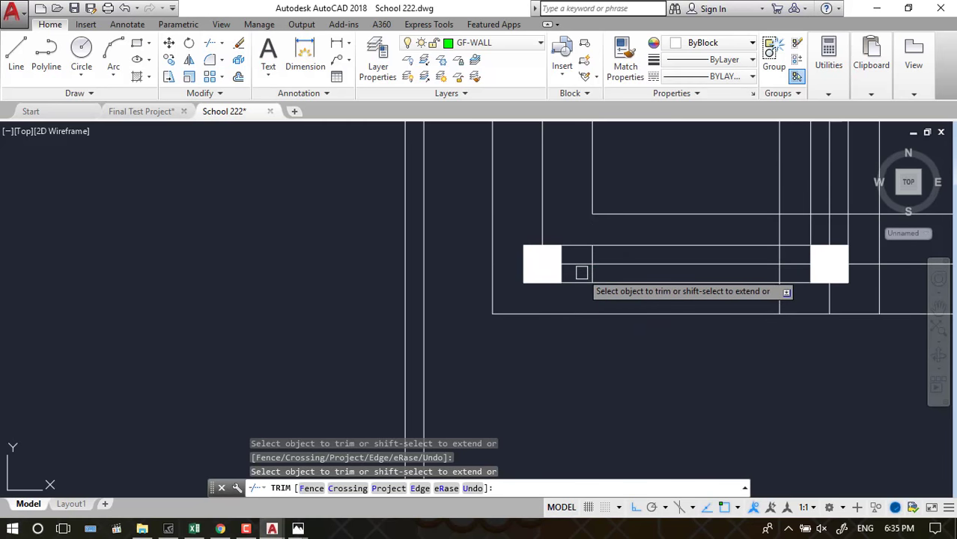
key("Escape")
Delete the stray horizontal wall line and the small tall rectangle
left_click(629, 245)
key("Delete")
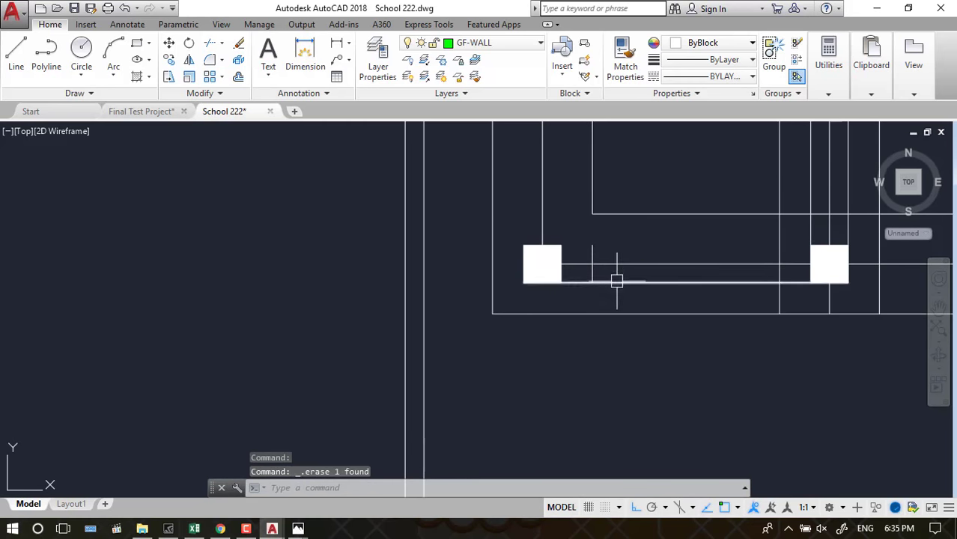
scroll(524, 286, "down", 3)
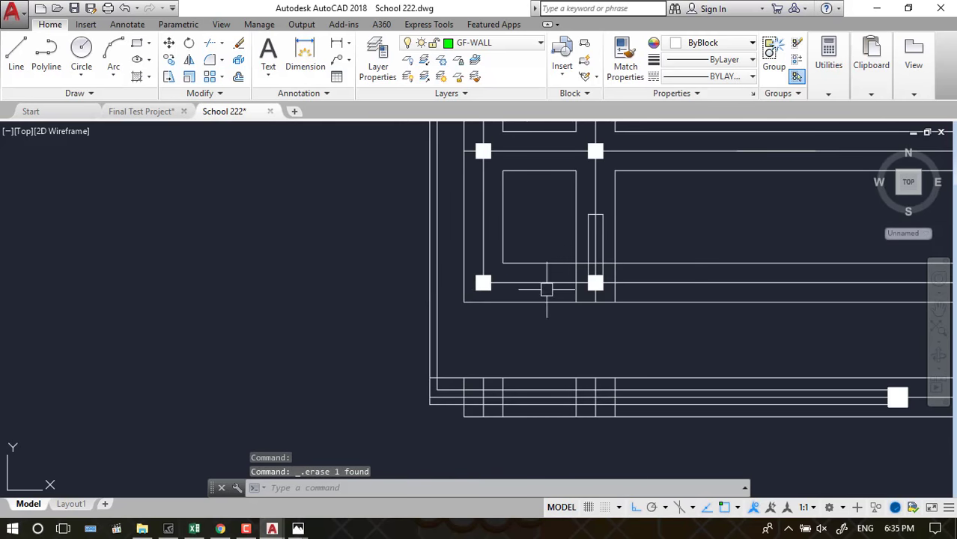
scroll(608, 264, "up", 3)
left_click(598, 236)
left_click(578, 231)
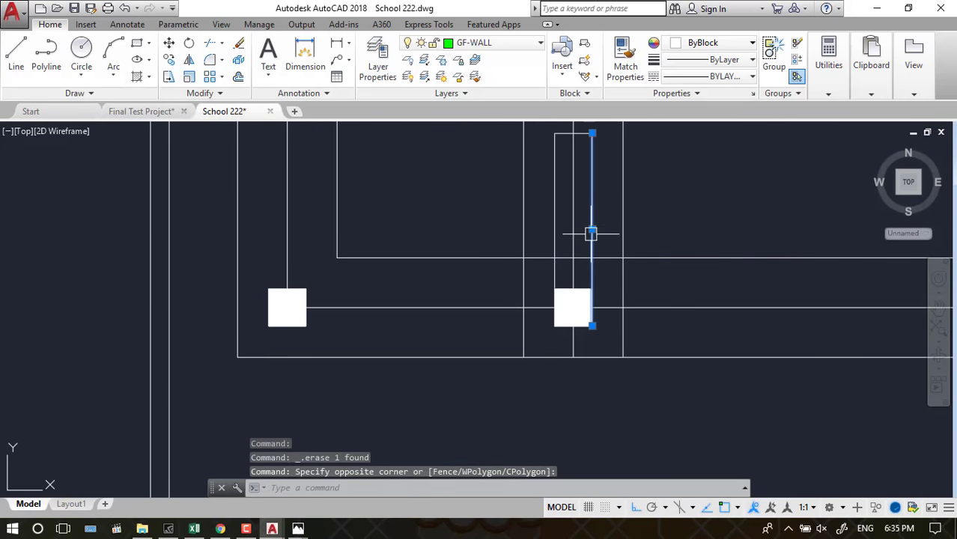
key("Delete")
key("Delete")
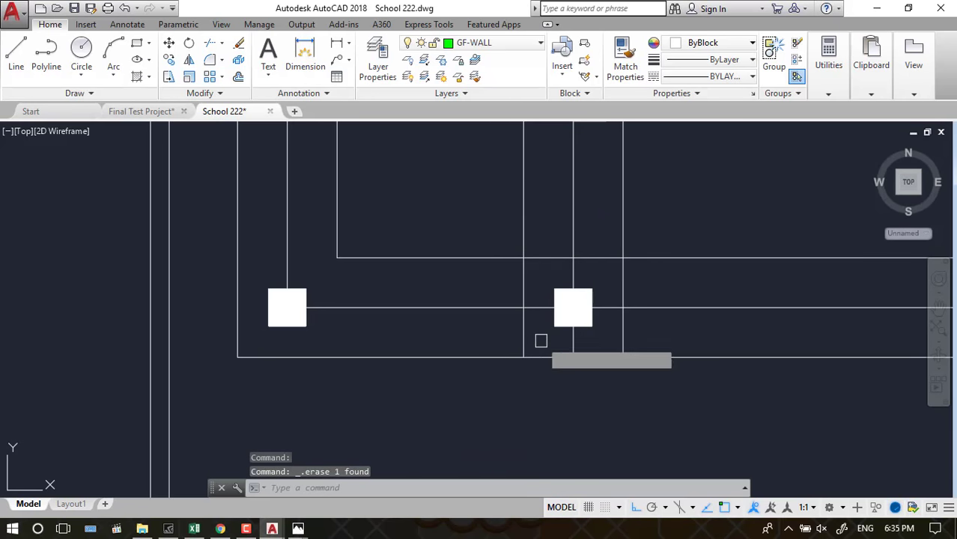
Trim the vertical overruns below the middle wall and the short pieces beside the right column
type("tr")
key("Return")
key("Return")
left_click(624, 335)
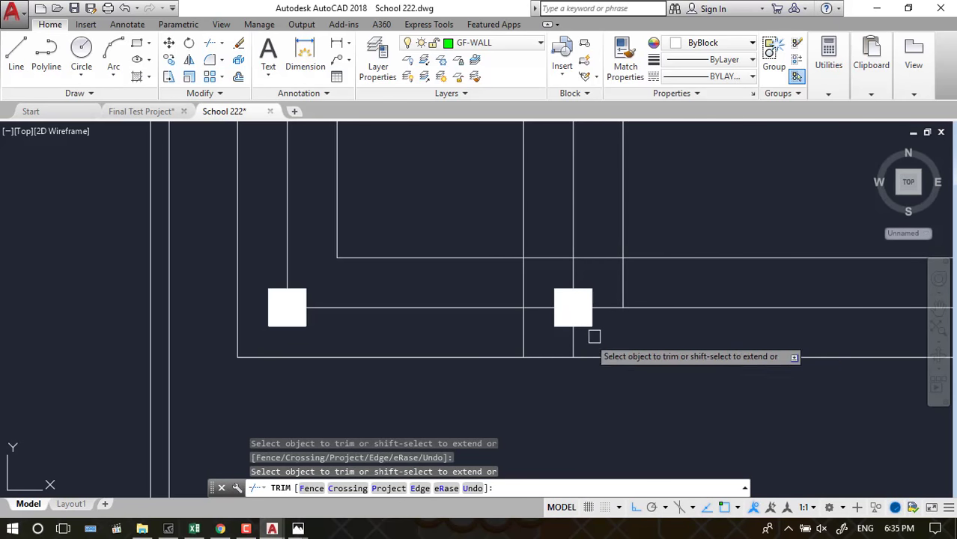
left_click(523, 336)
left_click(621, 280)
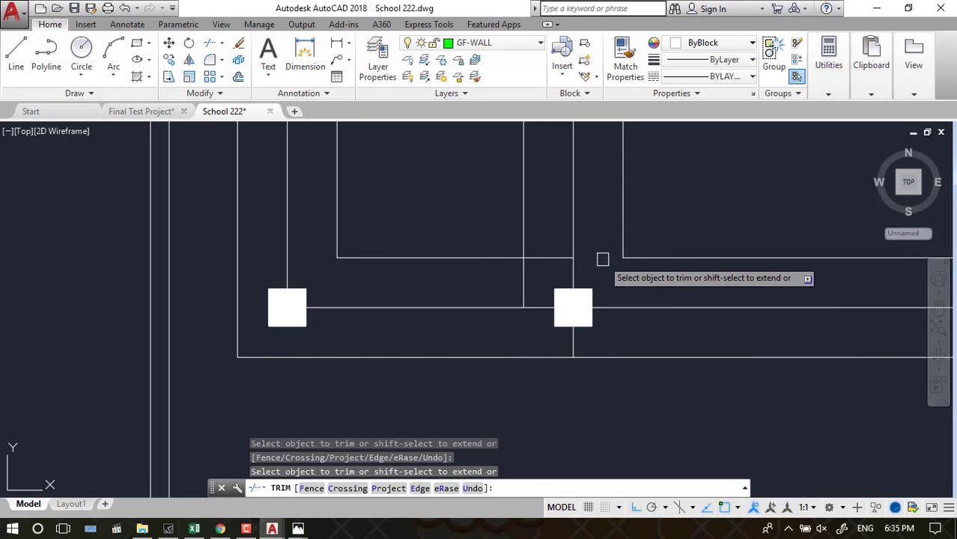
left_click(602, 259)
left_click(520, 271)
scroll(640, 276, "down", 5)
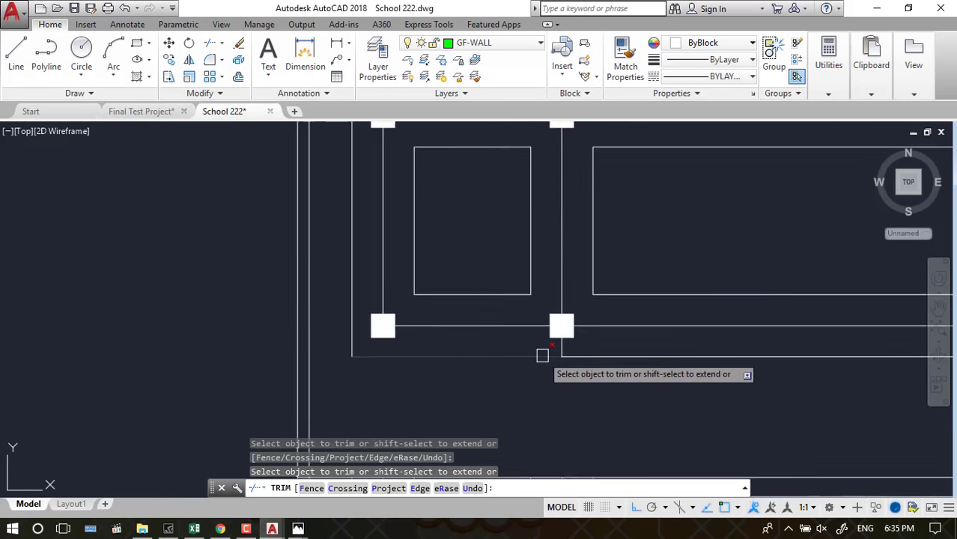
key("Escape")
Extend the vertical wall line at the lower right corner with EX
scroll(766, 328, "up", 4)
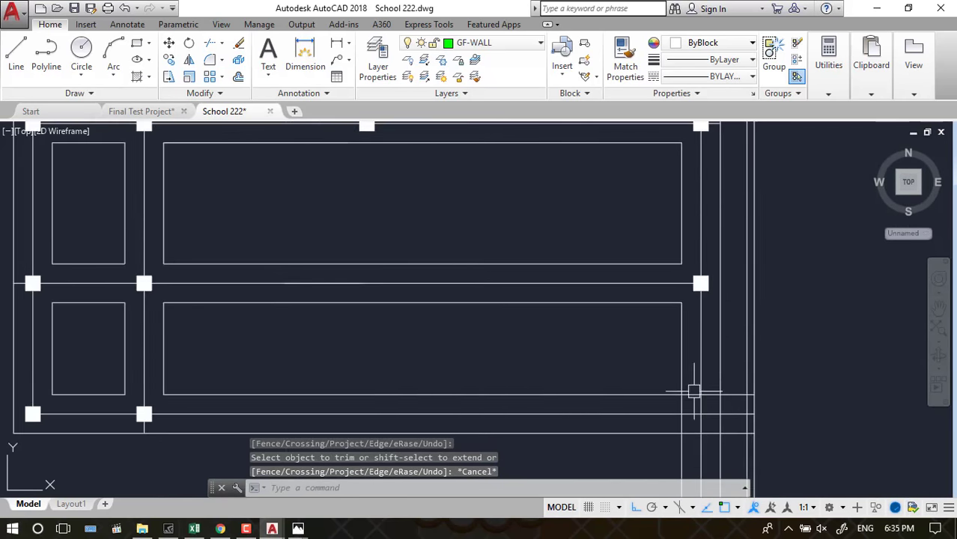
scroll(691, 388, "down", 4)
scroll(758, 318, "up", 2)
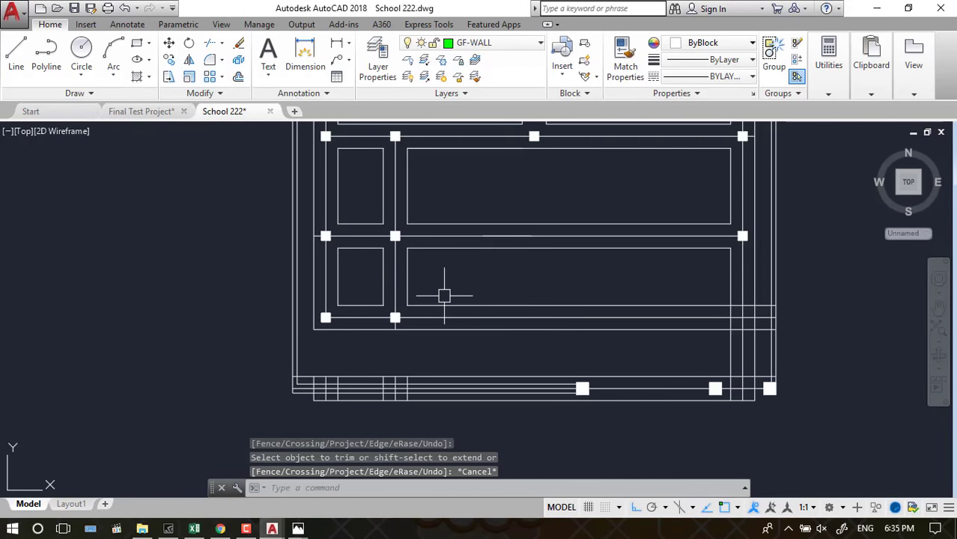
type("ex")
key("Return")
key("Return")
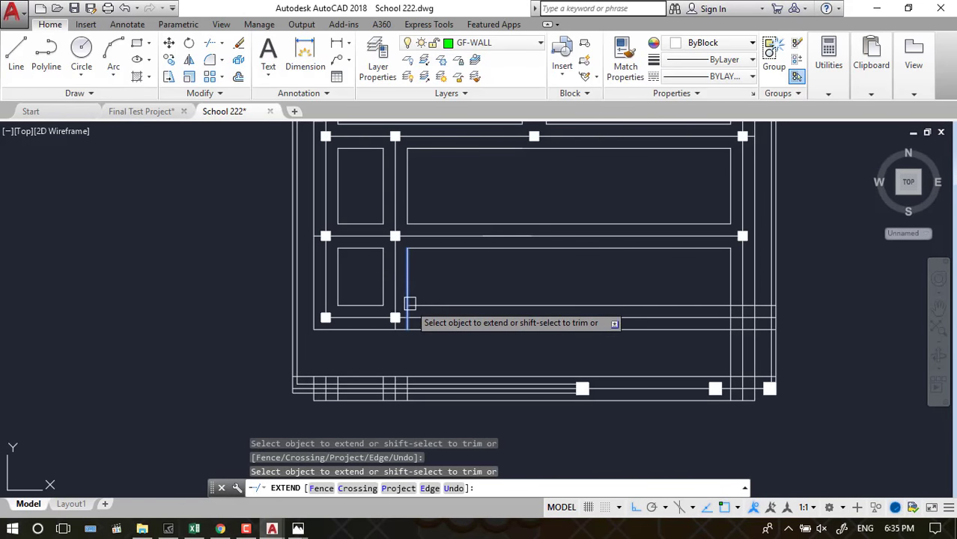
scroll(409, 309, "up", 4)
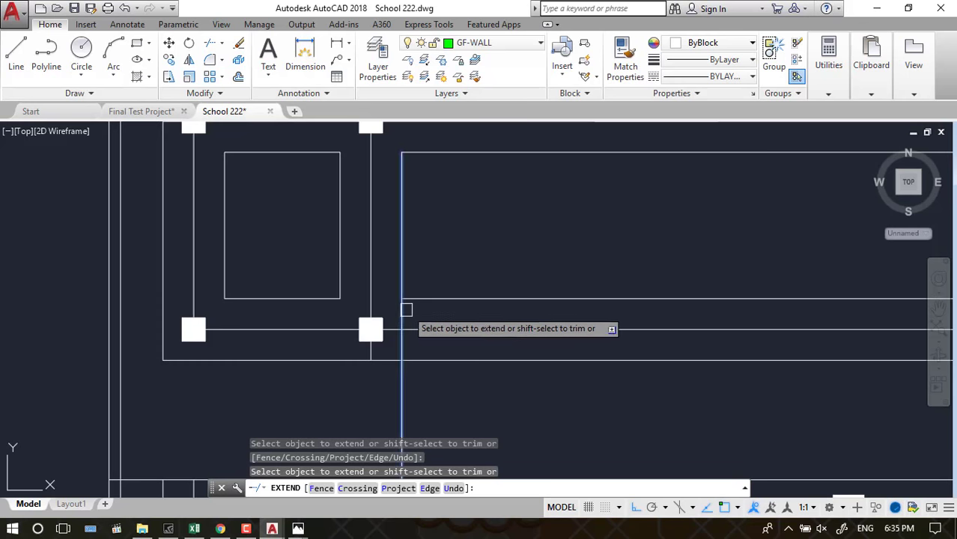
key("Escape")
key("Escape")
key("Escape")
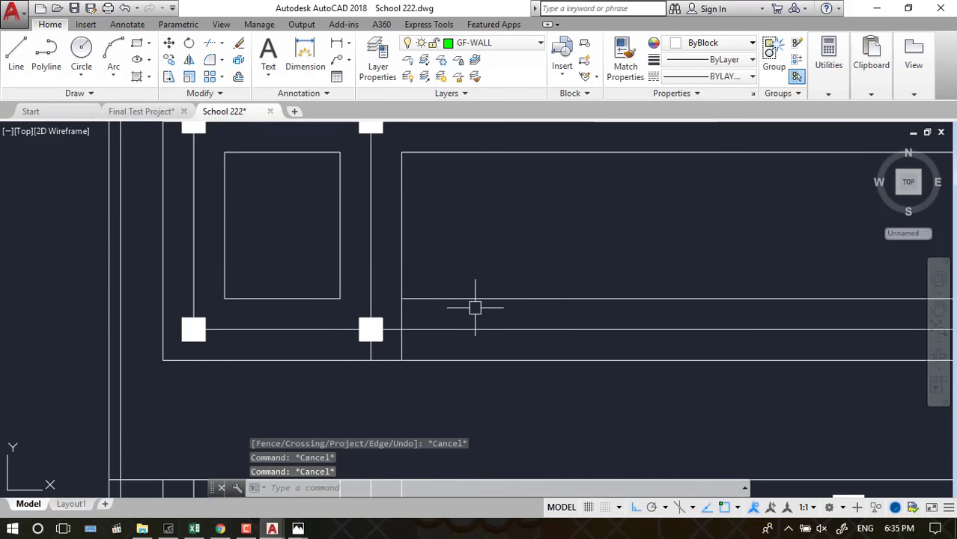
type("tr")
Fence-trim the horizontal overruns past the vertical wall and delete the leftover horizontal line
key("Return")
key("Return")
left_click_drag(493, 269, 487, 377)
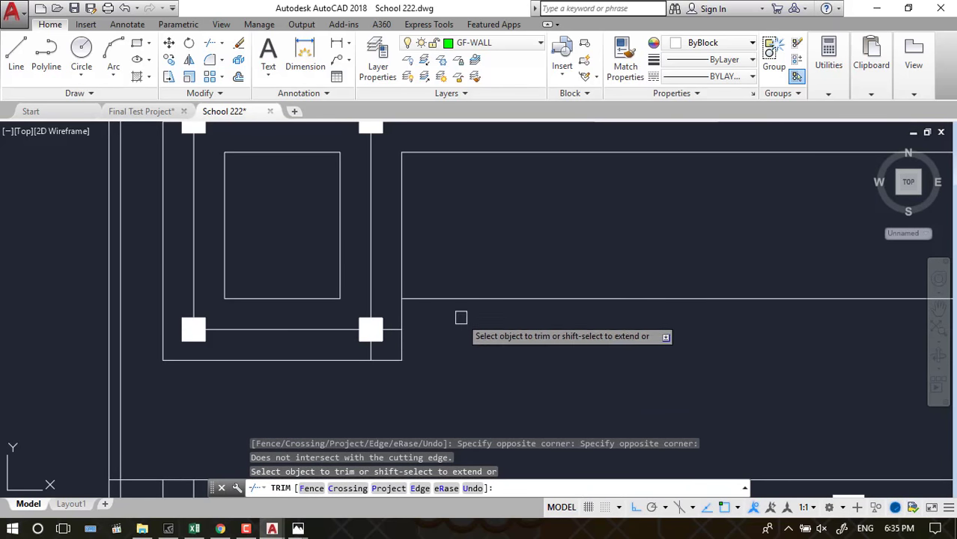
key("Escape")
left_click(483, 298)
key("Delete")
Start another trim around the corner, inspect the walls, and cancel it
scroll(434, 311, "down", 5)
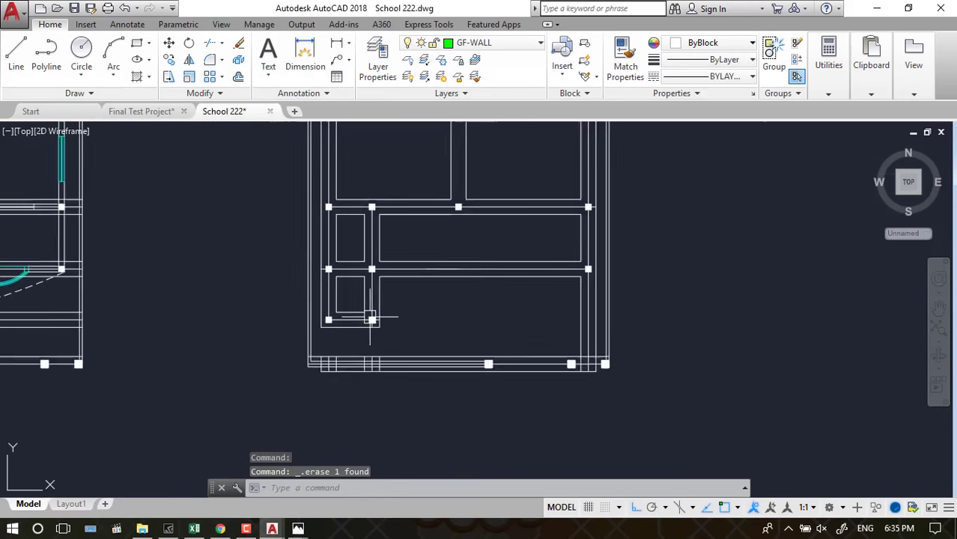
scroll(465, 321, "down", 2)
scroll(508, 316, "up", 6)
scroll(644, 303, "down", 3)
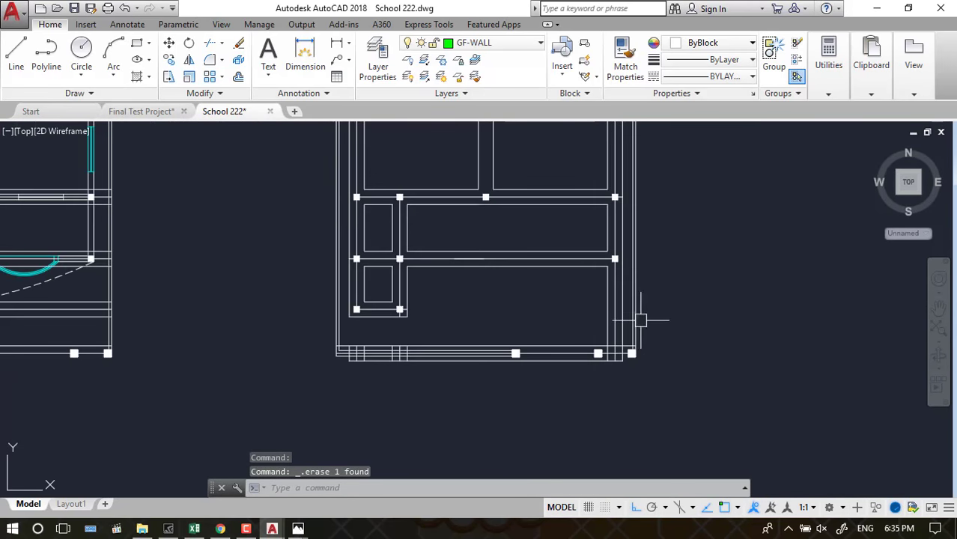
scroll(603, 253, "up", 2)
scroll(617, 194, "up", 3)
type("tr")
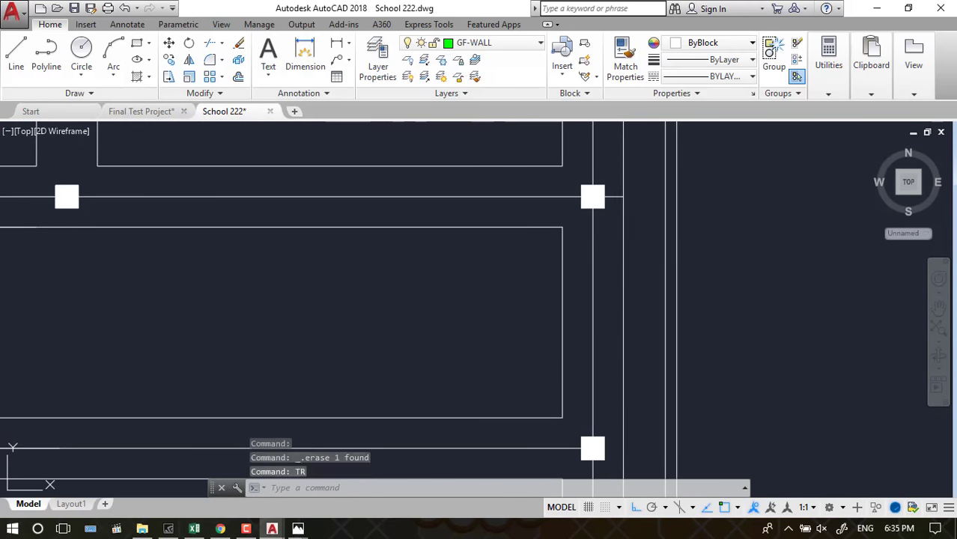
key("Return")
key("Return")
scroll(700, 267, "down", 3)
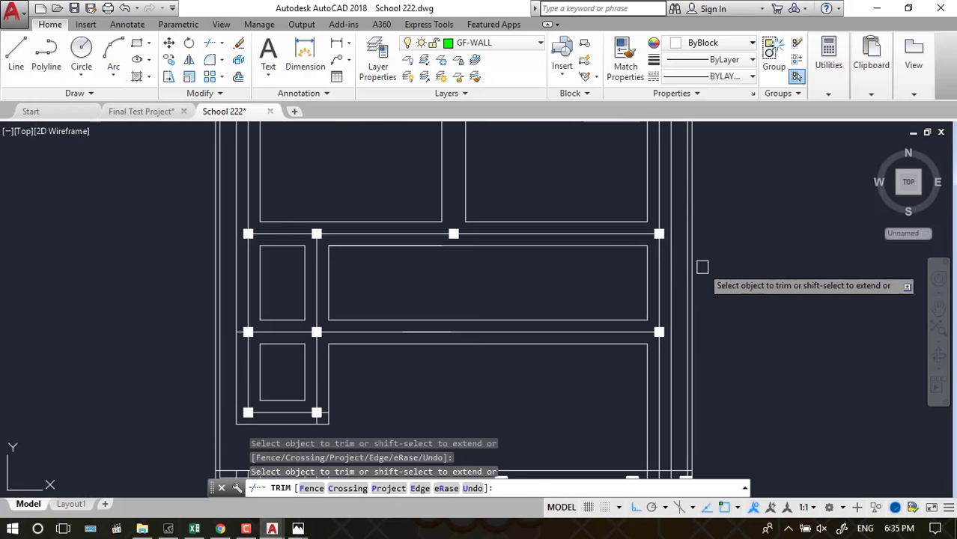
scroll(700, 281, "down", 2)
scroll(658, 156, "down", 2)
scroll(659, 155, "up", 5)
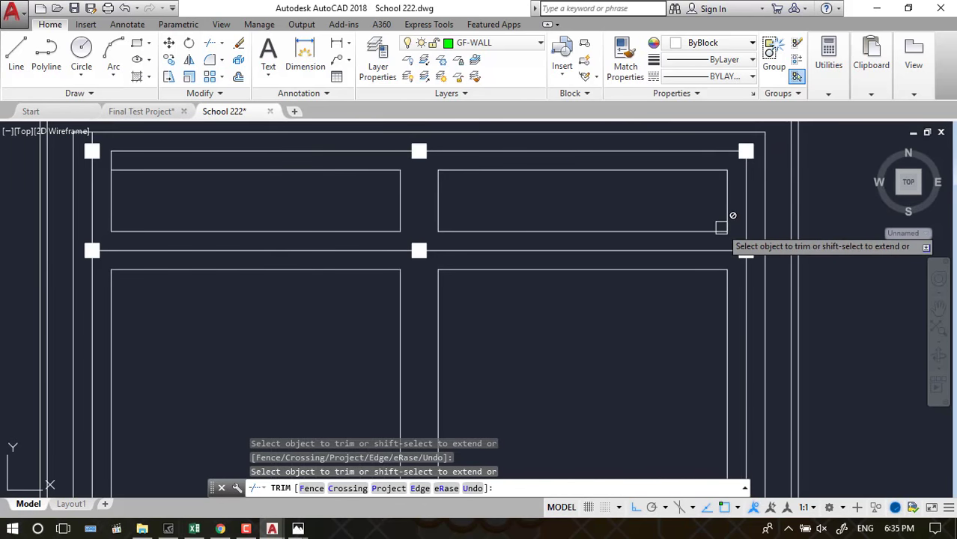
scroll(720, 225, "down", 2)
scroll(558, 202, "up", 2)
key("Escape")
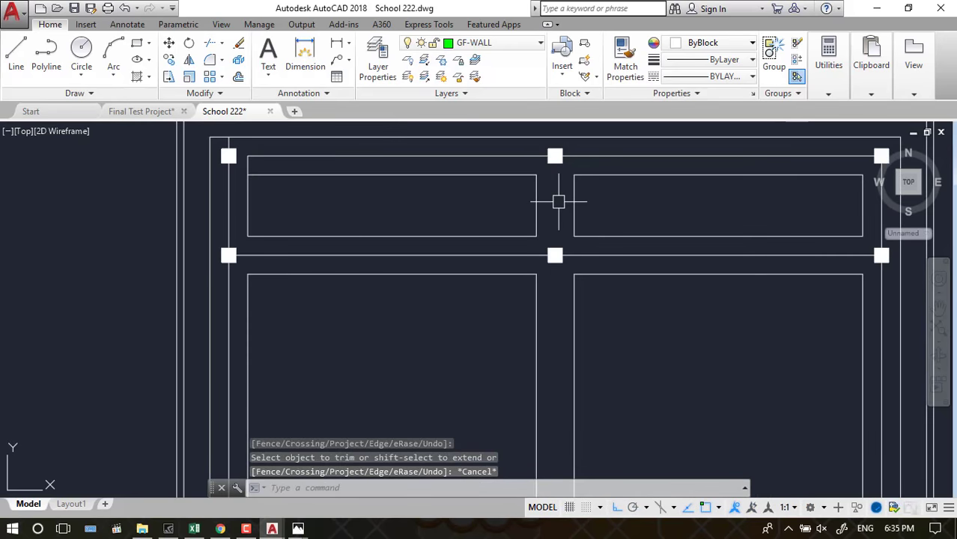
key("Escape")
Draw a vertical wall line from the top wall midpoint down to the middle wall
type("l")
key("Return")
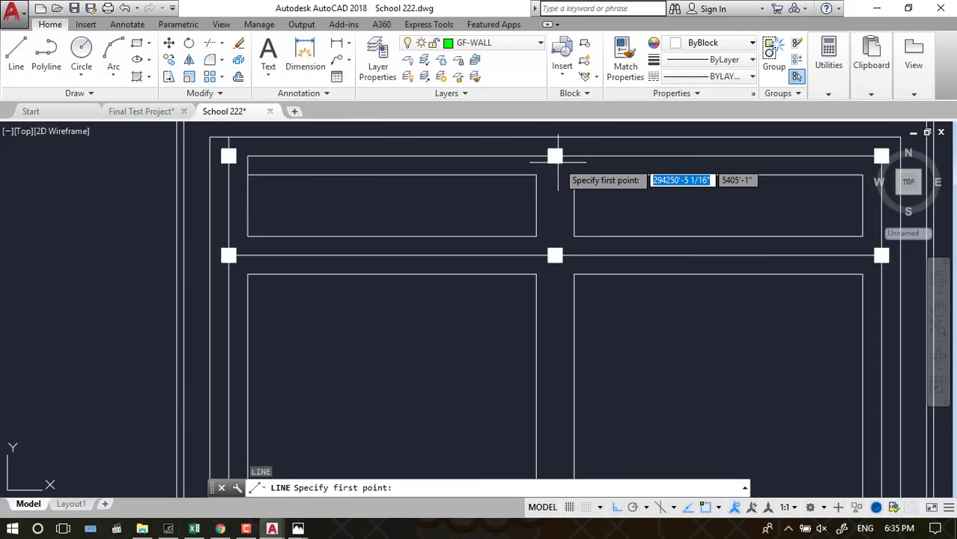
left_click(555, 155)
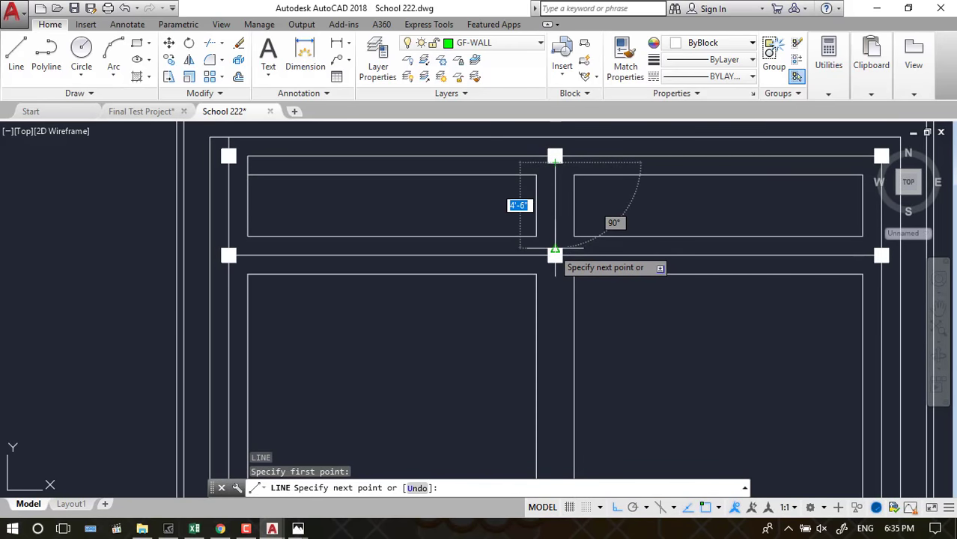
left_click(555, 249)
key("Return")
Trim the short overhanging wall segment at the top left
scroll(584, 169, "down", 2)
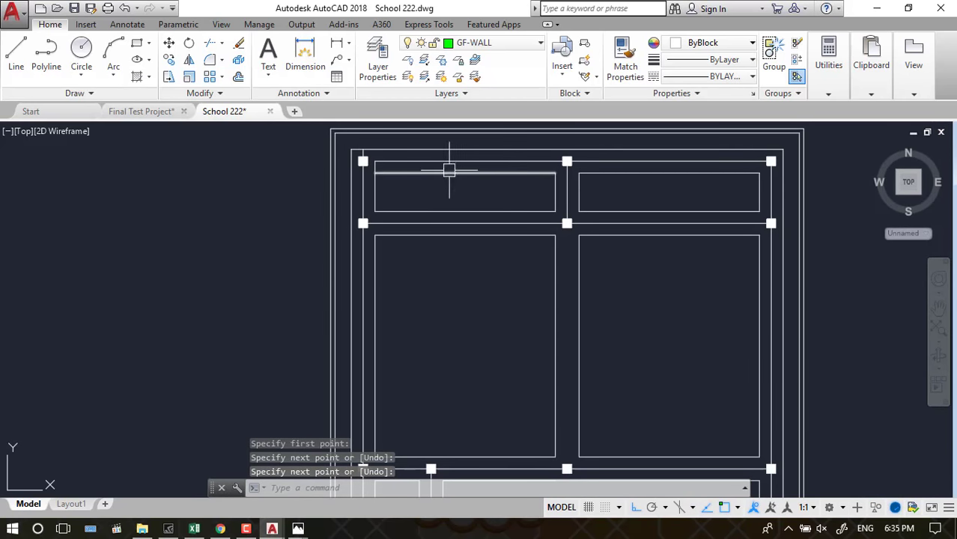
scroll(382, 163, "up", 2)
key("Return")
key("Return")
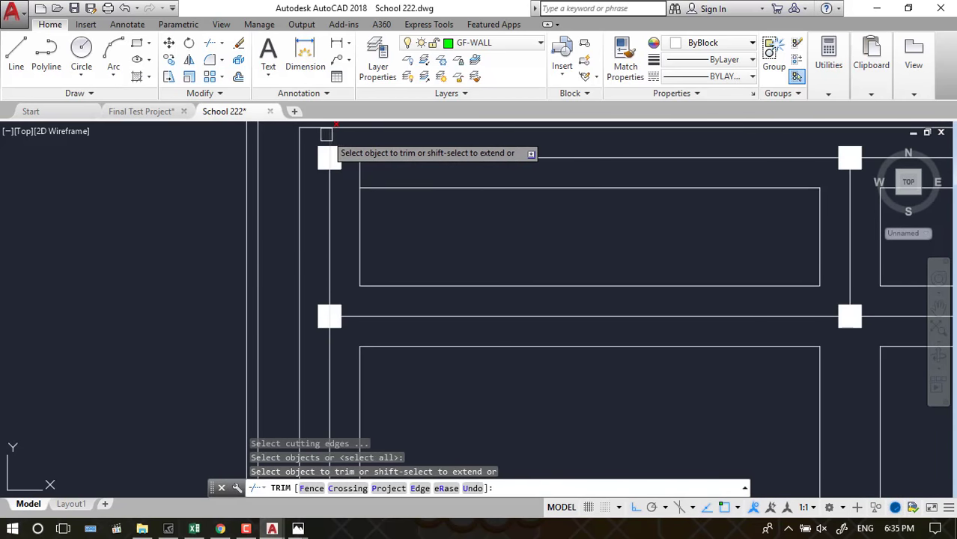
left_click(349, 158)
key("Escape")
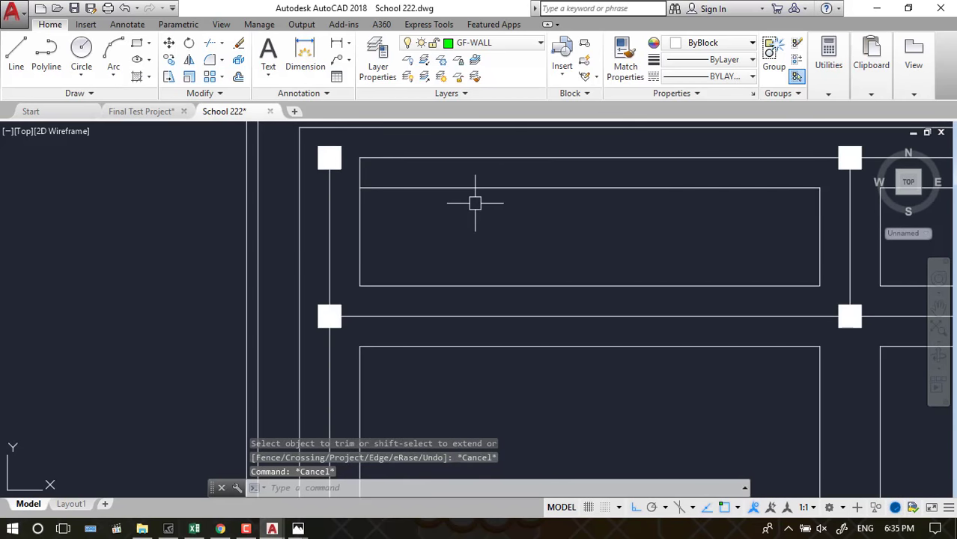
Start and cancel the EXTEND and TRIM commands at the wall junction
scroll(475, 203, "down", 2)
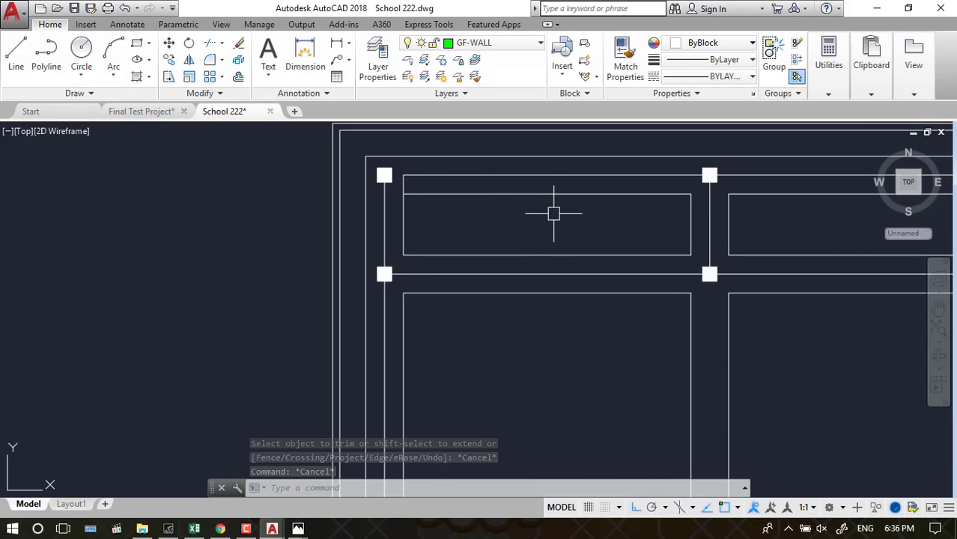
type("ex")
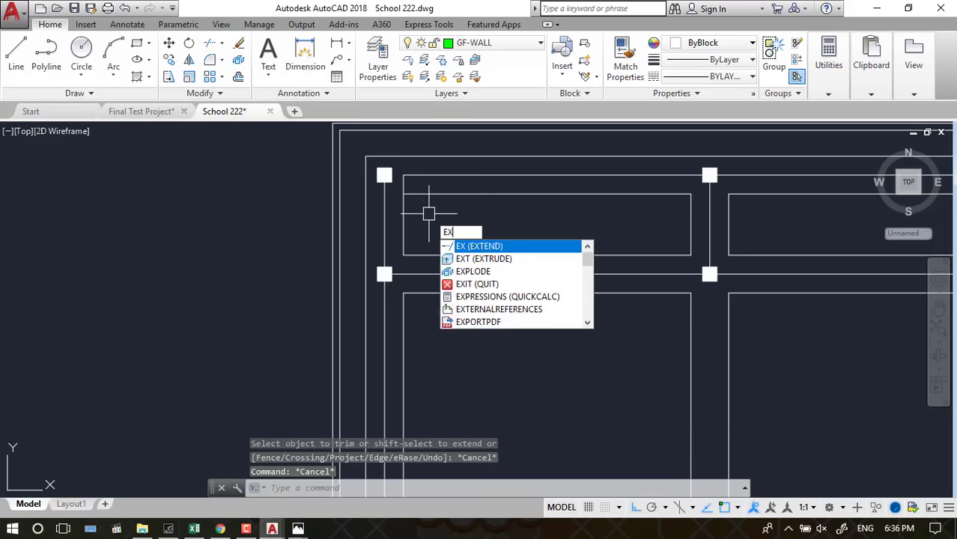
key("Return")
key("Return")
key("Escape")
key("Escape")
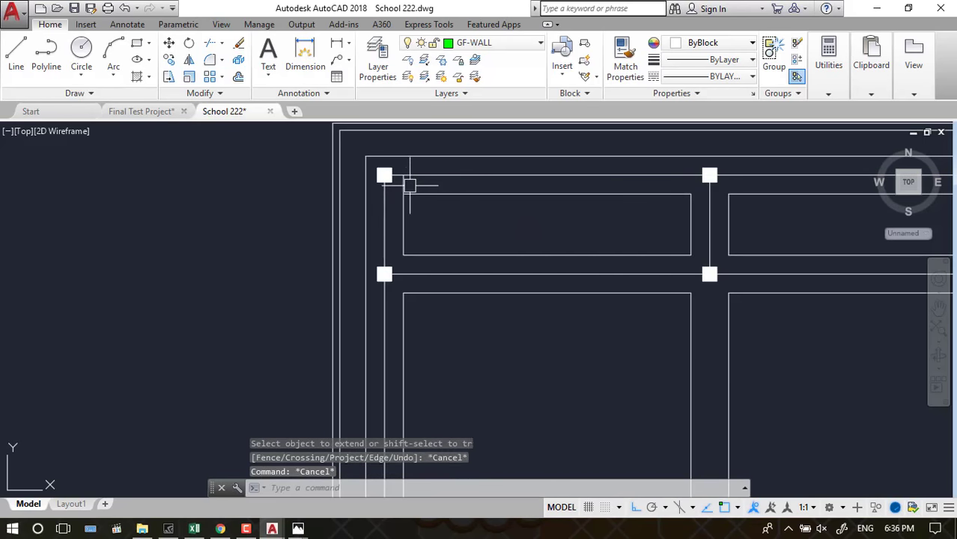
key("Escape")
type("tr")
key("Return")
key("Return")
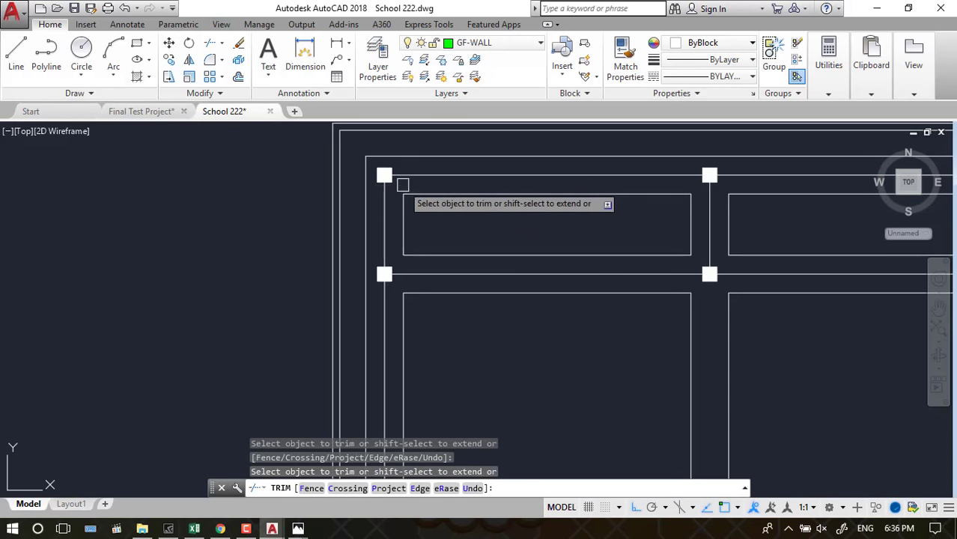
key("Escape")
key("Escape")
scroll(421, 184, "down", 1)
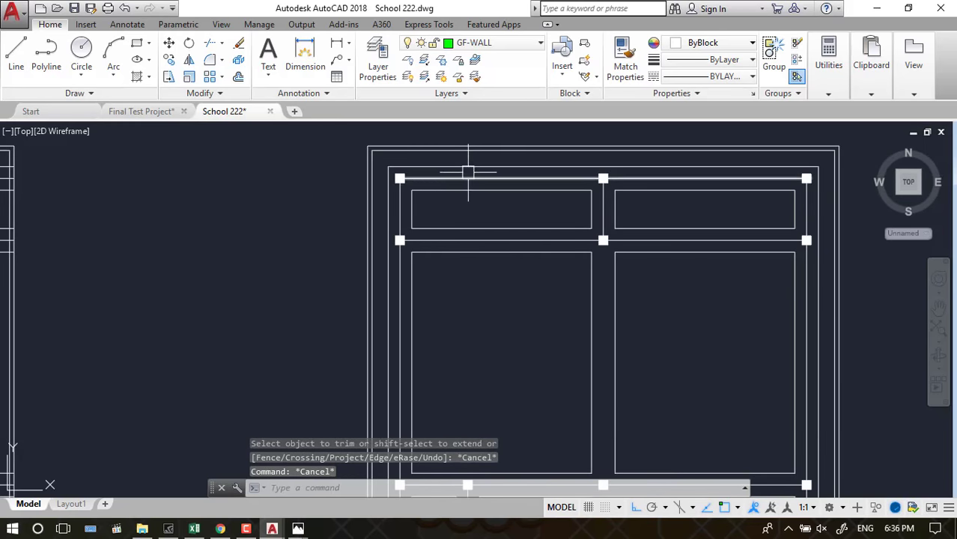
scroll(465, 170, "down", 3)
scroll(503, 291, "up", 3)
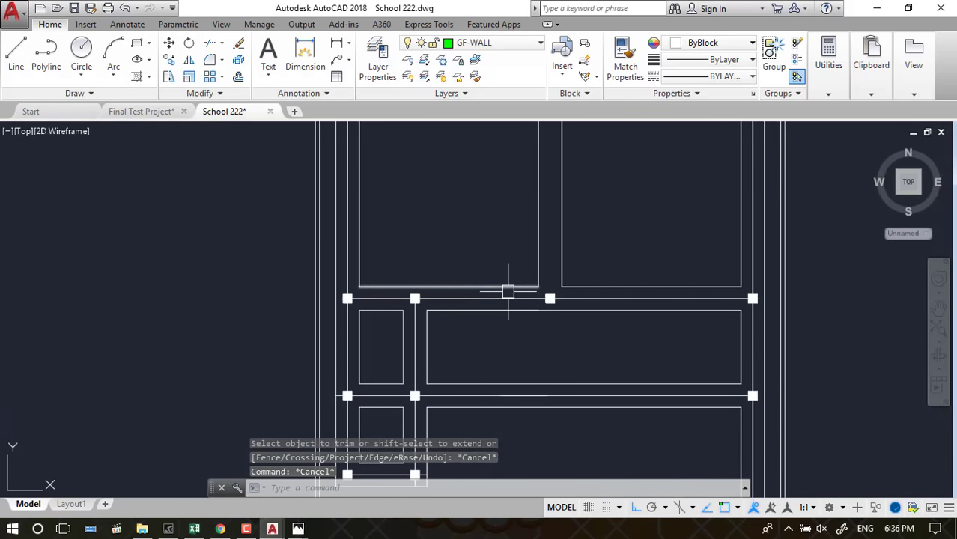
Draw a short vertical wall line rising from the column block between the upper rooms
type("l")
key("Return")
scroll(556, 313, "up", 4)
left_click(555, 312)
scroll(551, 365, "down", 2)
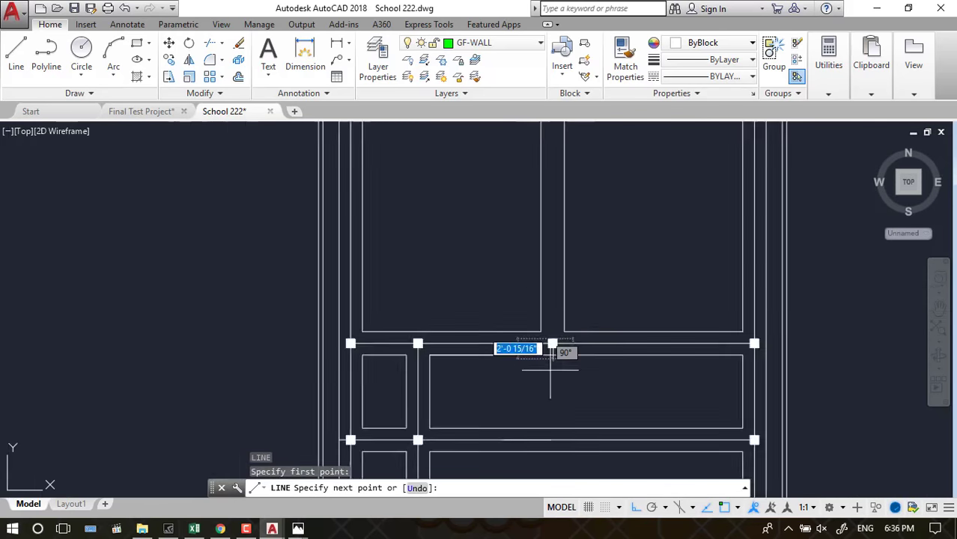
scroll(559, 273, "down", 2)
scroll(550, 204, "up", 2)
left_click(556, 202)
key("Return")
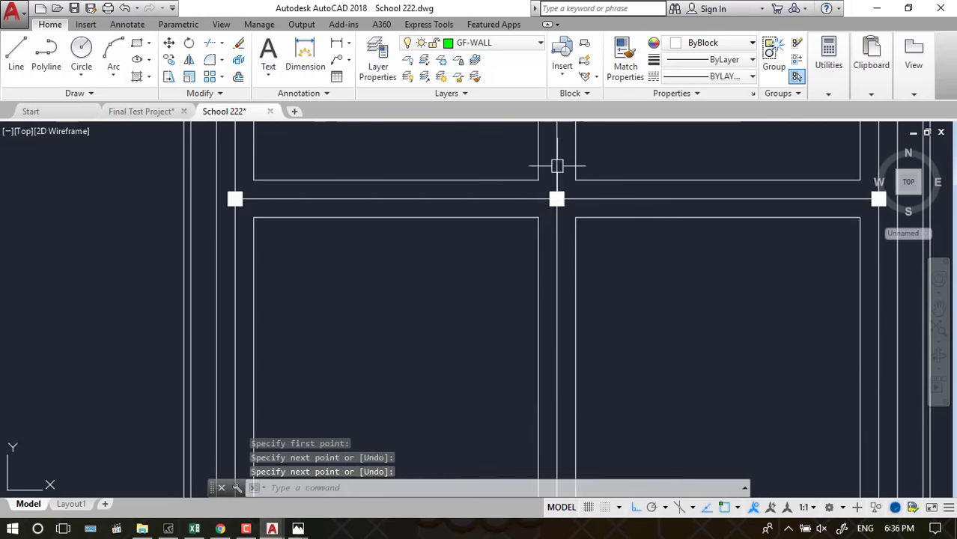
scroll(607, 271, "down", 3)
scroll(630, 359, "up", 1)
scroll(668, 330, "down", 1)
scroll(652, 348, "up", 2)
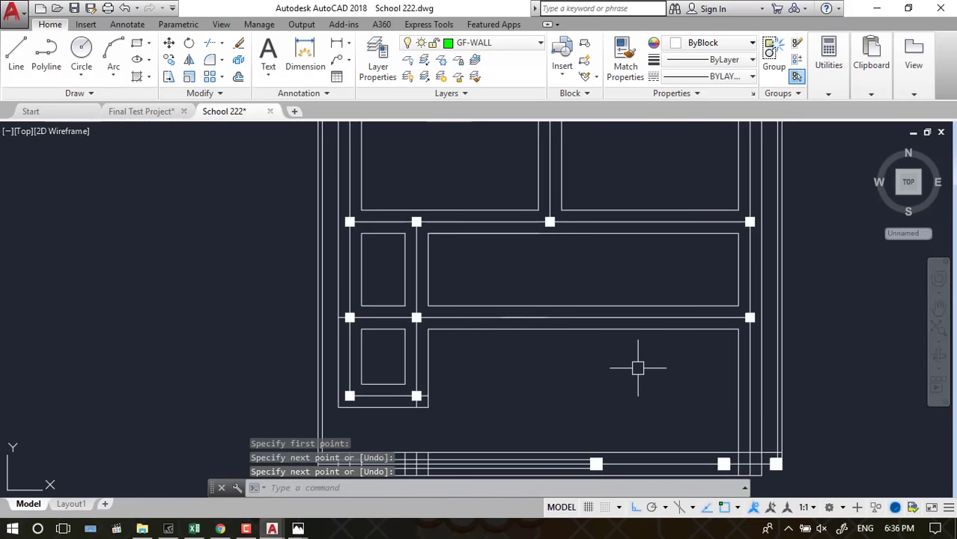
scroll(638, 352, "down", 2)
scroll(524, 368, "up", 2)
scroll(519, 369, "up", 1)
Start and cancel trim and extend commands while panning to the lower-right corner
scroll(520, 369, "down", 2)
type("tr")
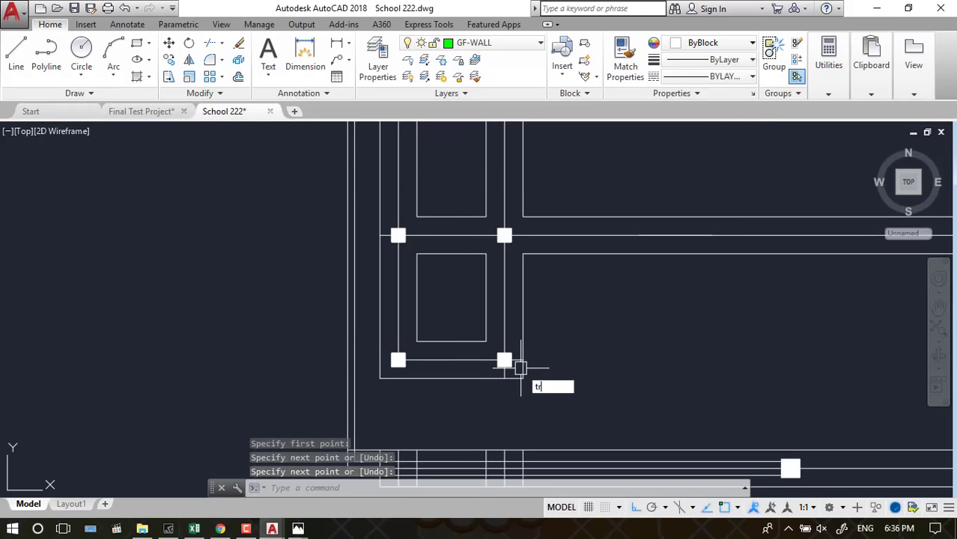
key("Return")
key("Return")
scroll(521, 355, "up", 6)
scroll(595, 239, "down", 2)
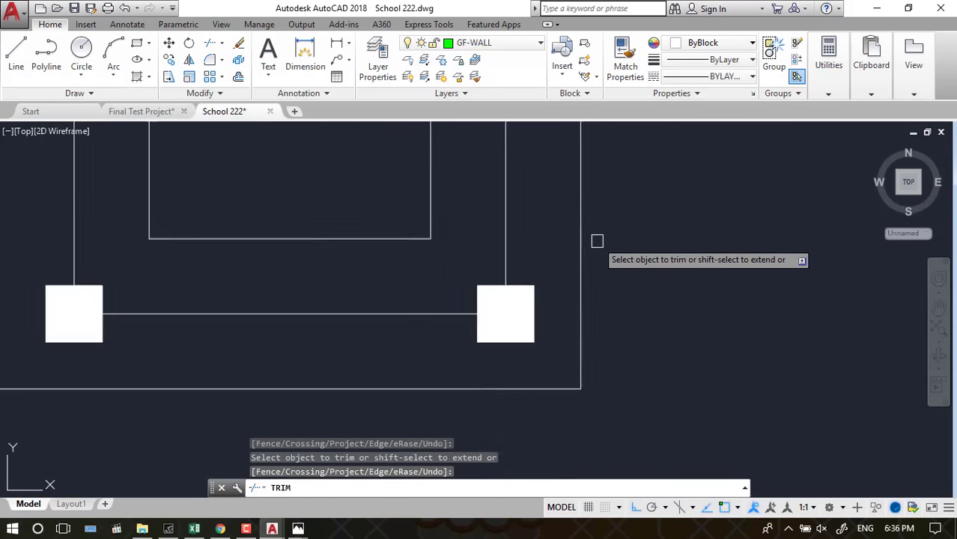
scroll(591, 239, "down", 3)
scroll(506, 285, "down", 3)
scroll(592, 322, "down", 2)
scroll(595, 320, "up", 6)
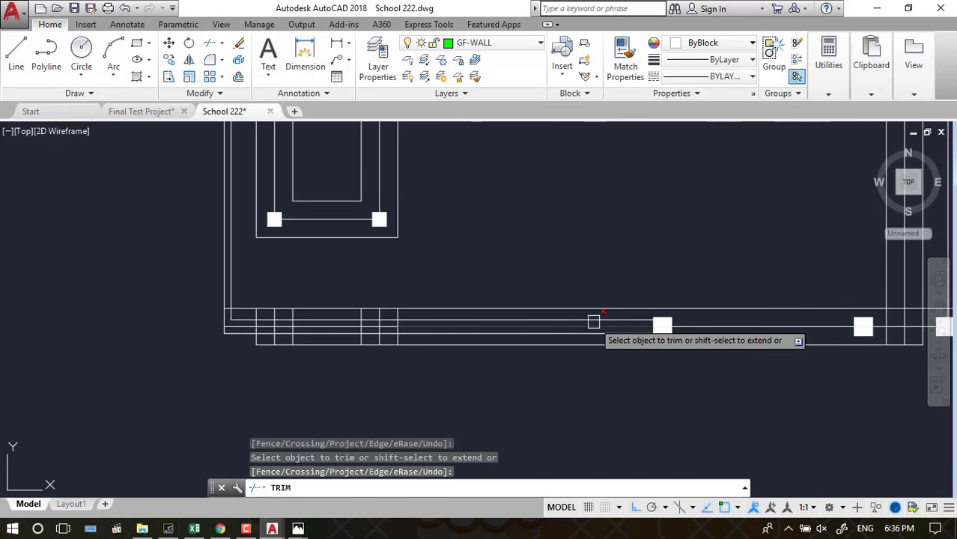
key("Escape")
key("Escape")
scroll(608, 340, "down", 5)
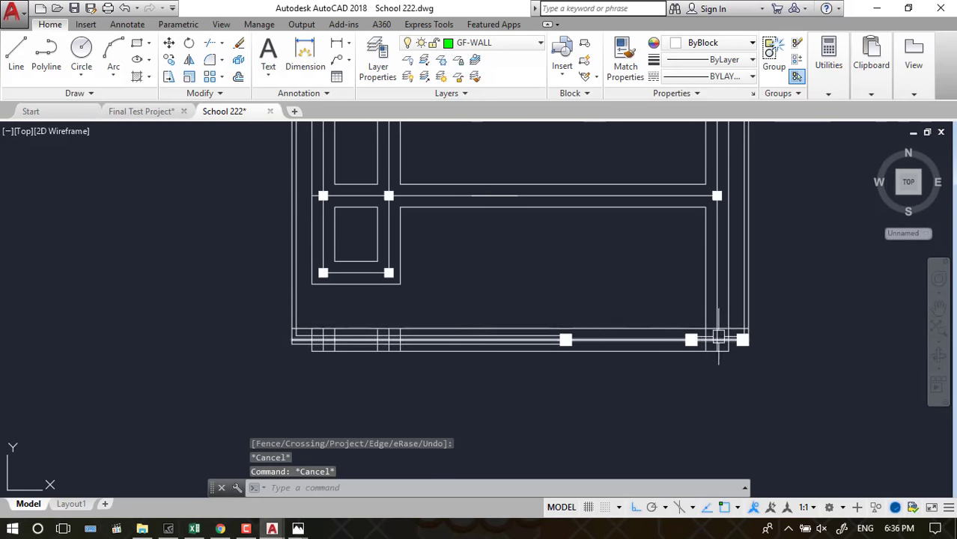
middle_click_drag(711, 345, 711, 352)
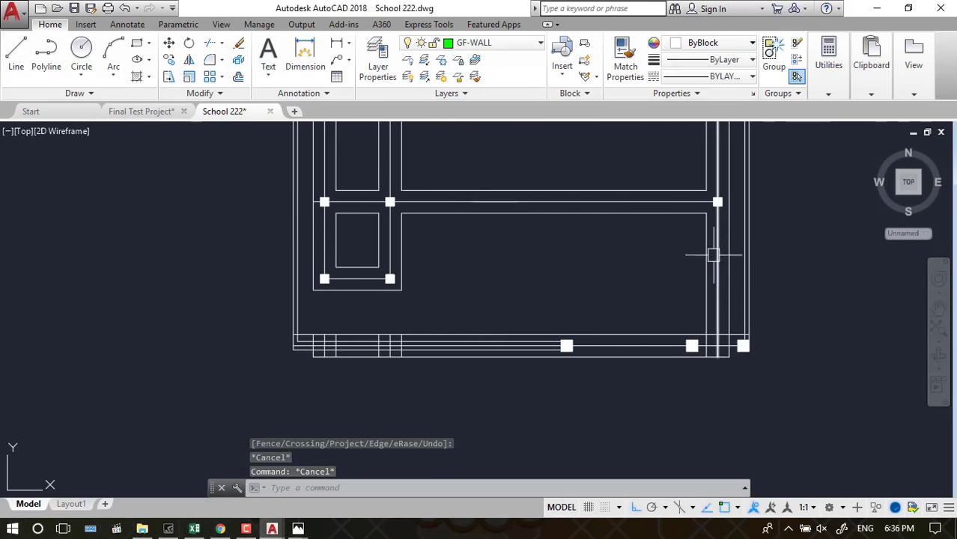
type("e")
key("Return")
key("Return")
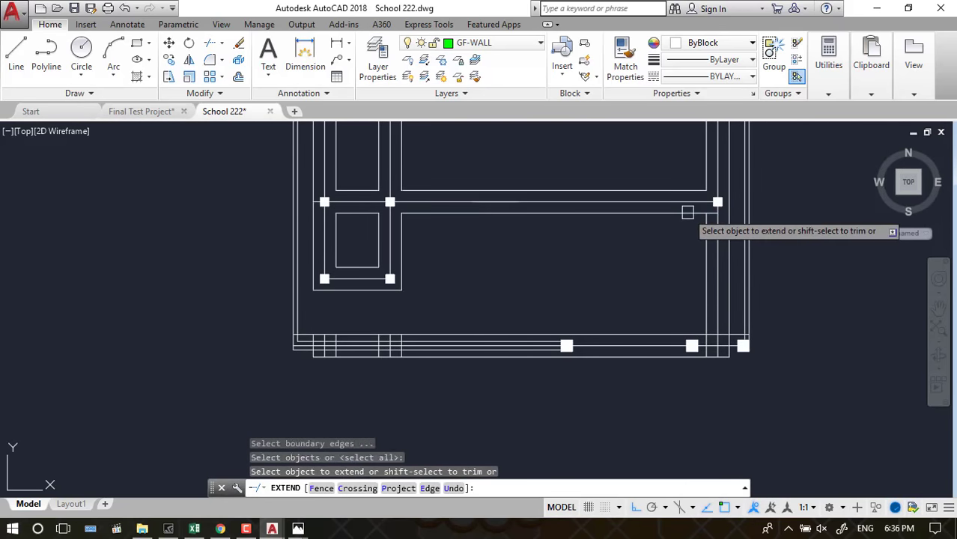
key("Escape")
key("Escape")
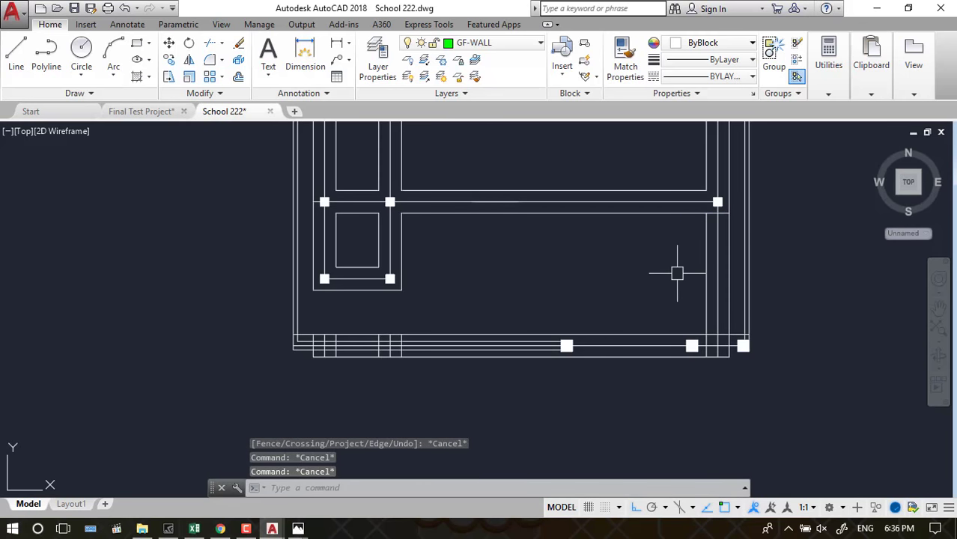
Window-trim the overhanging vertical wall line ends at the lower-right corner
type("tr")
key("Return")
key("Return")
left_click(690, 256)
left_click(723, 242)
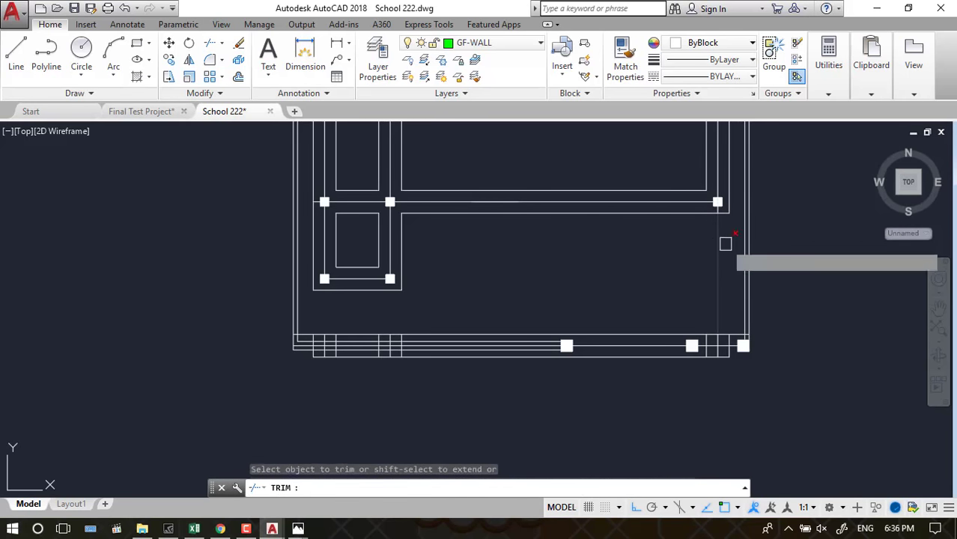
scroll(718, 203, "up", 3)
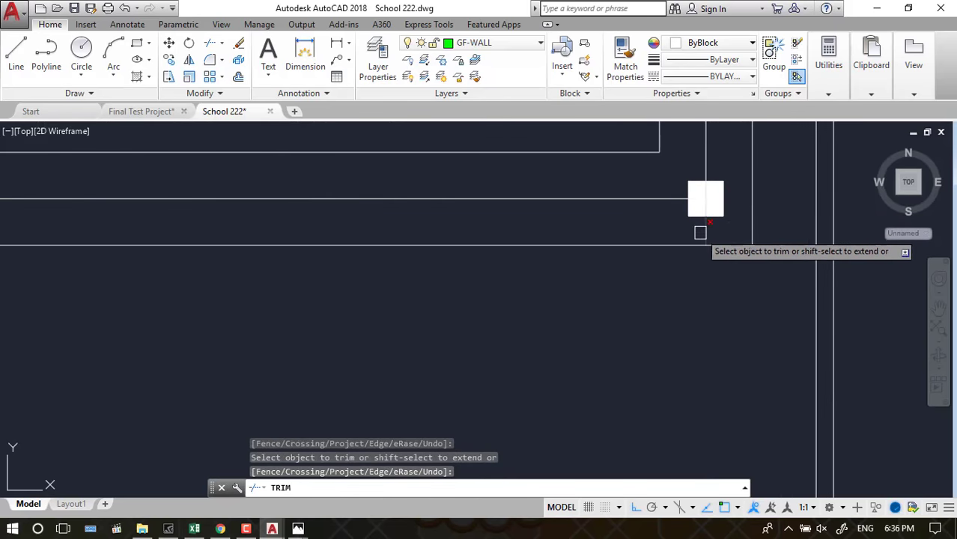
scroll(711, 229, "down", 3)
scroll(748, 258, "down", 1)
scroll(428, 241, "up", 3)
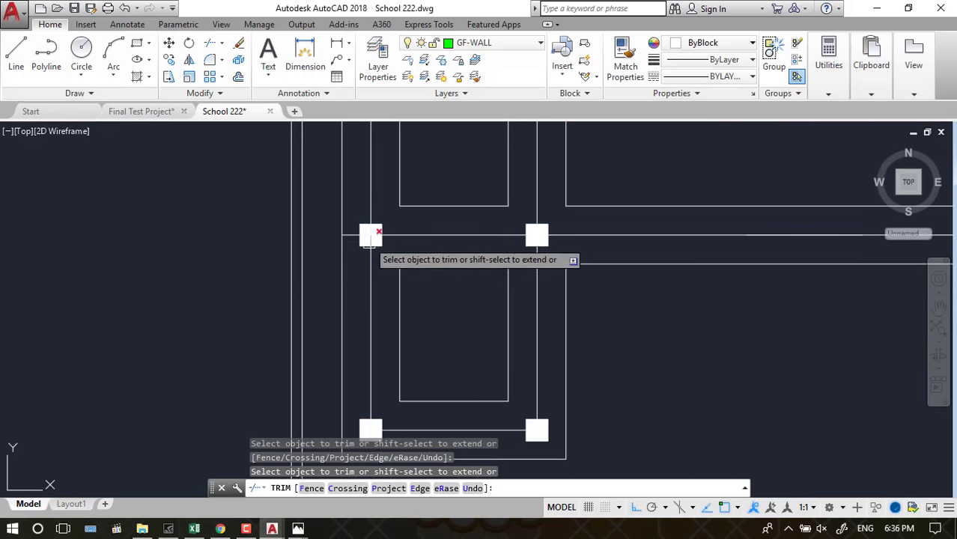
scroll(583, 250, "down", 3)
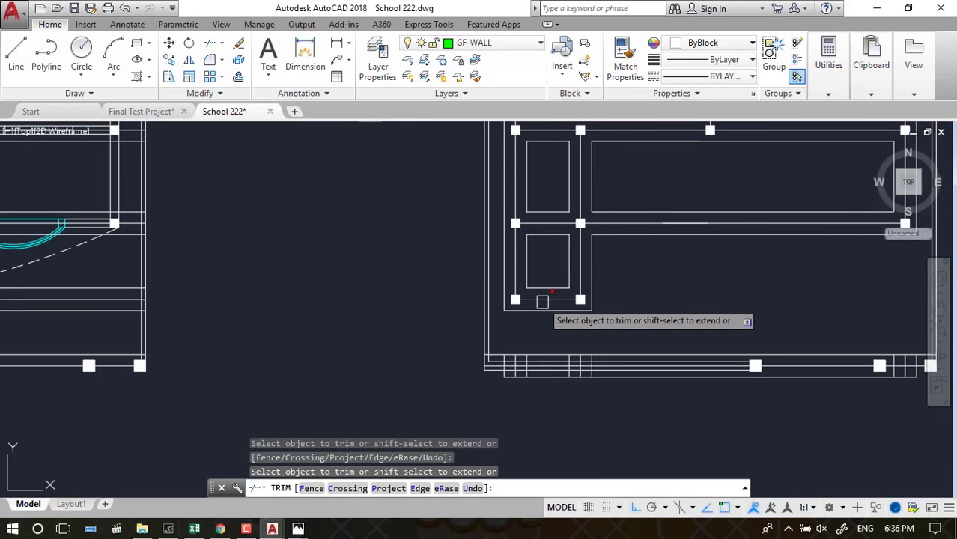
scroll(517, 277, "down", 2)
scroll(569, 284, "down", 2)
scroll(625, 314, "down", 1)
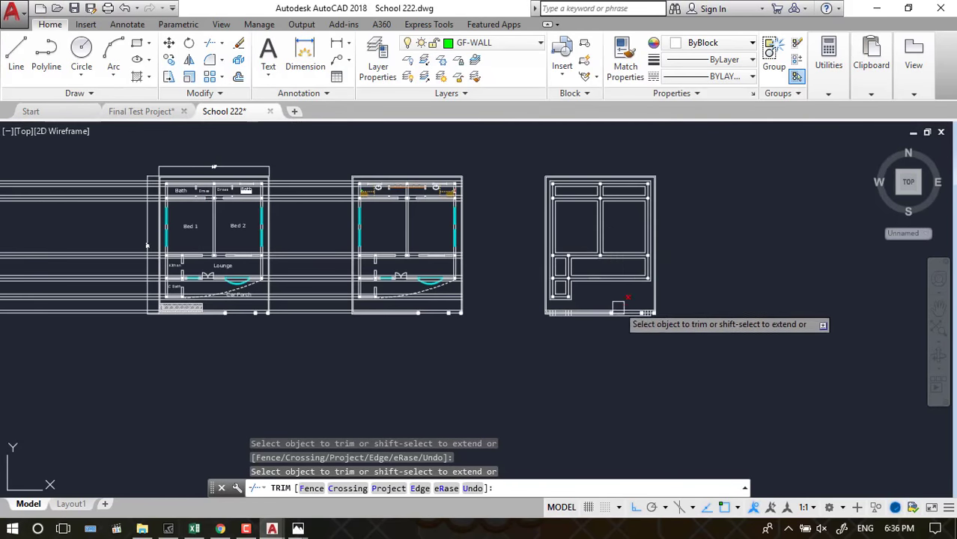
scroll(608, 239, "up", 2)
scroll(597, 240, "up", 1)
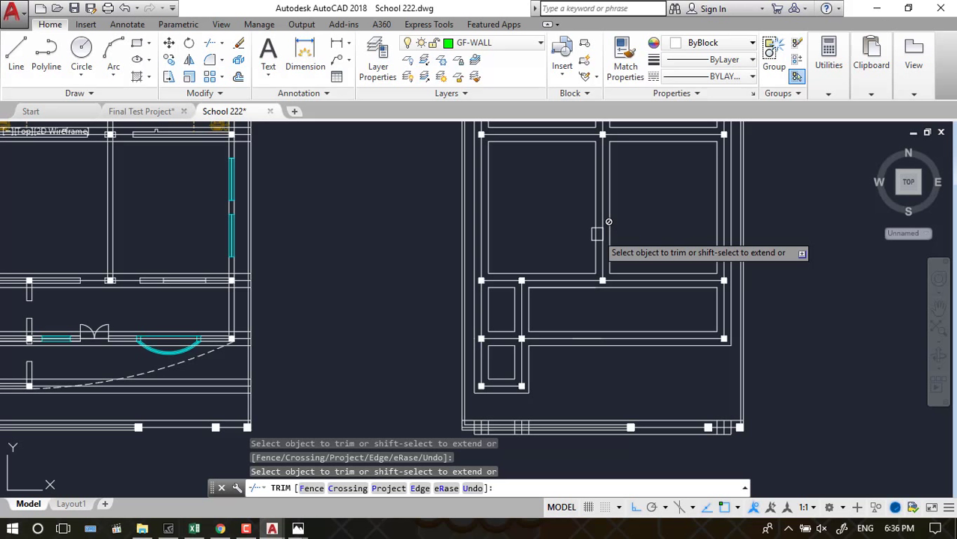
key("Escape")
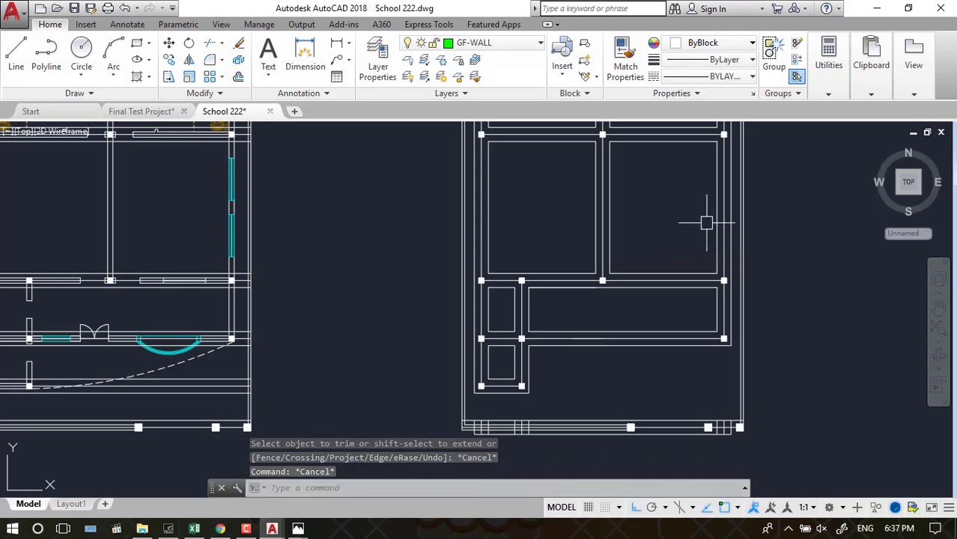
scroll(706, 222, "down", 2)
Draw a short line closing the bottom wall's corner, running just left of it
scroll(591, 314, "up", 3)
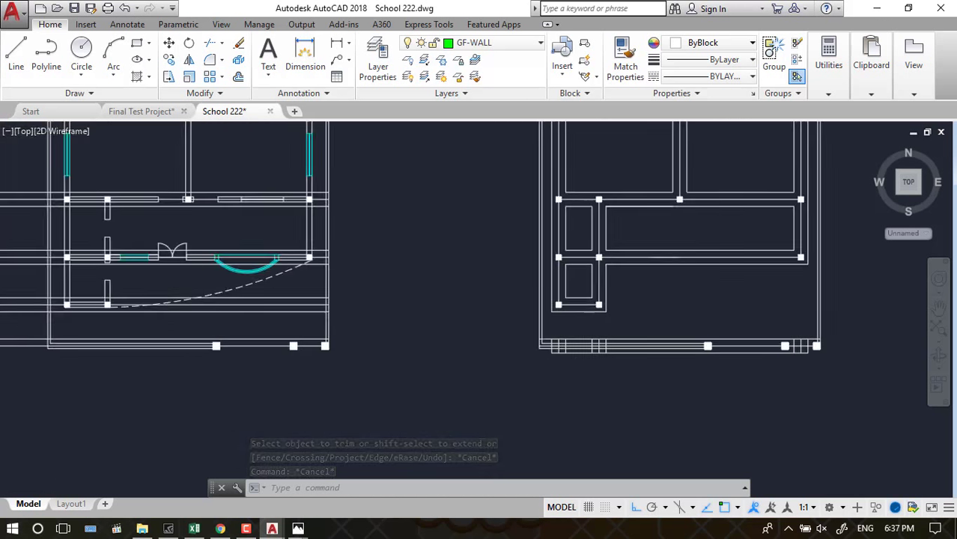
scroll(566, 332, "up", 2)
scroll(554, 324, "up", 2)
scroll(474, 316, "down", 2)
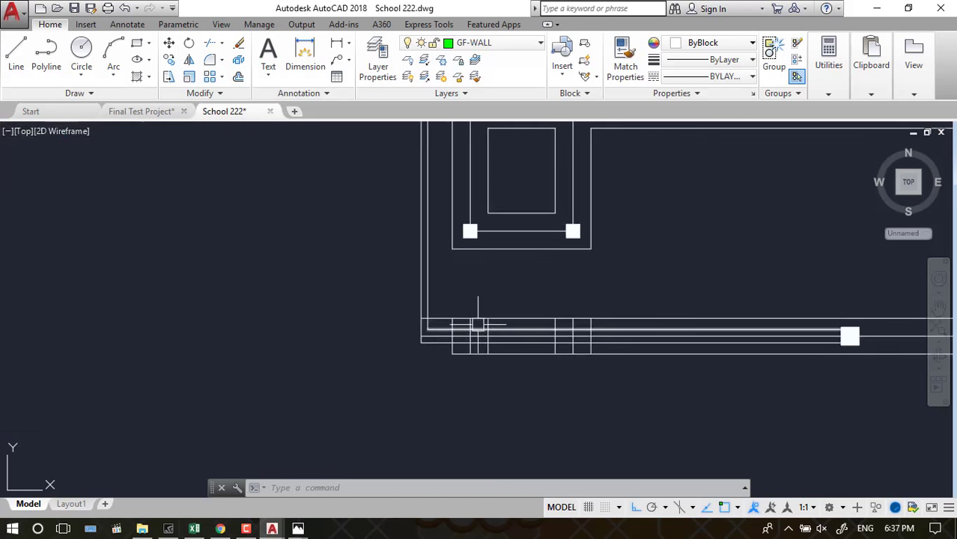
scroll(489, 321, "down", 2)
scroll(487, 323, "up", 2)
scroll(485, 326, "up", 2)
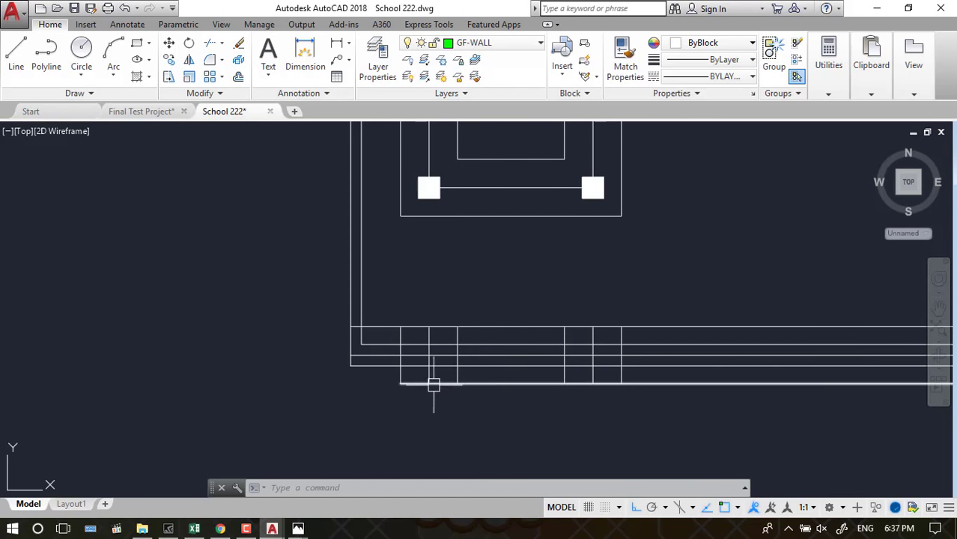
type("l")
key("Return")
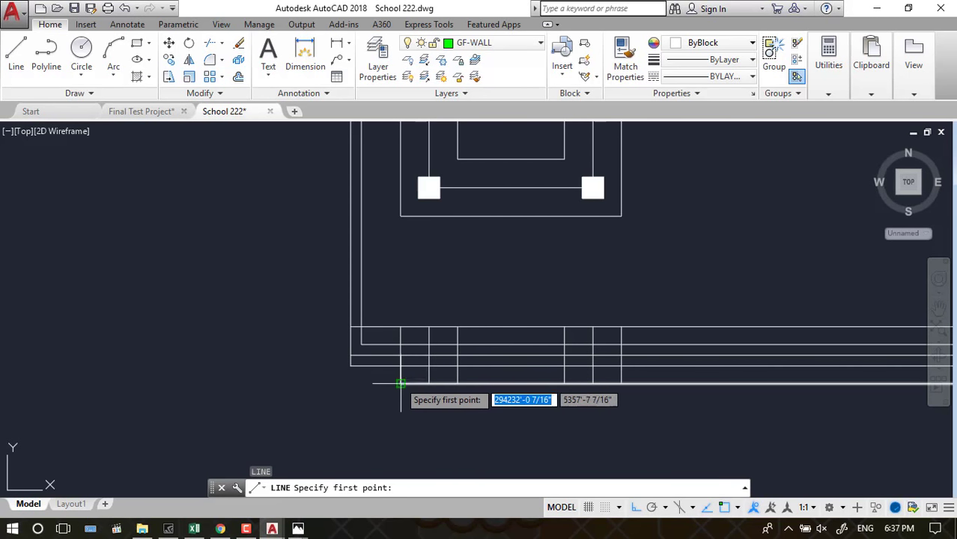
left_click(401, 383)
key("Escape")
key("Return")
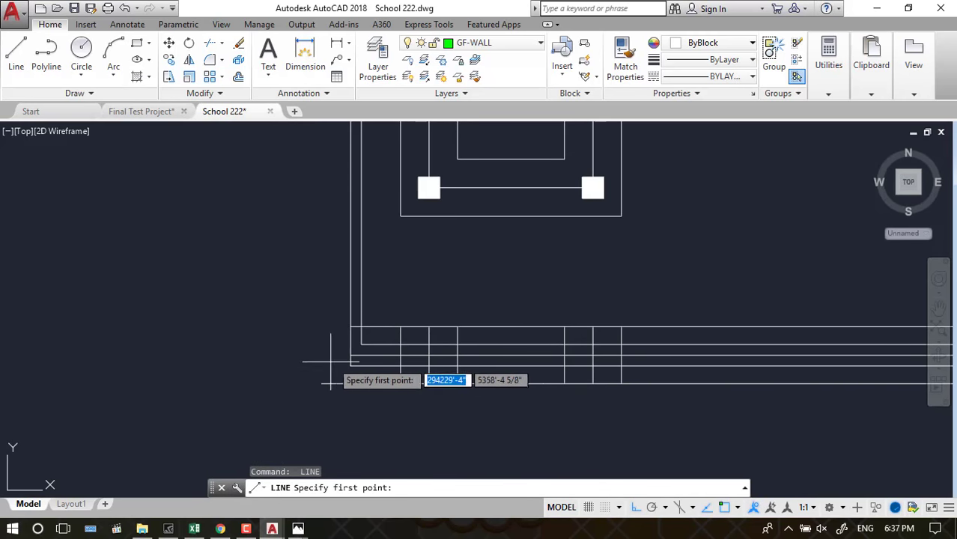
left_click(349, 383)
left_click(322, 378)
key("Return")
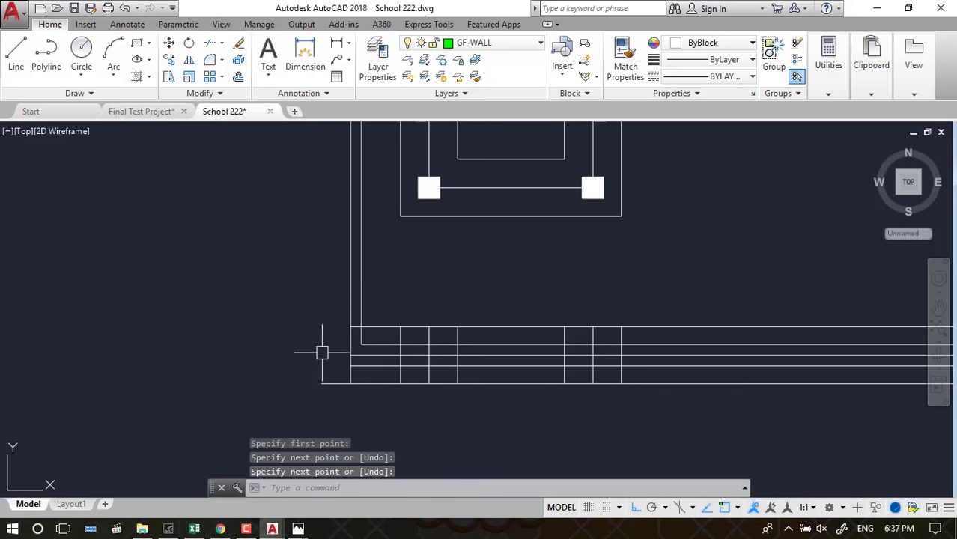
Trim away the short segment left of the corner
type("tr")
key("Return")
key("Return")
left_click(336, 383)
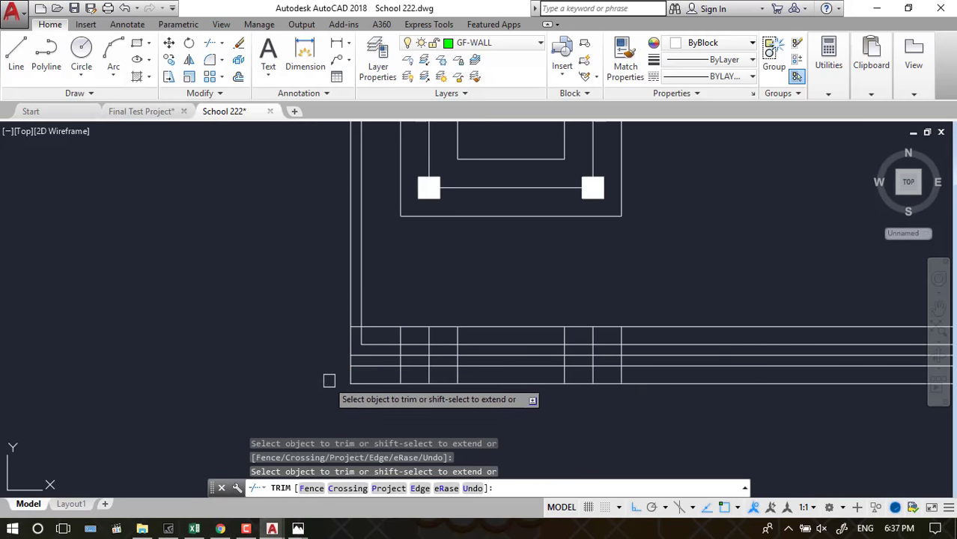
key("Escape")
scroll(378, 367, "up", 2)
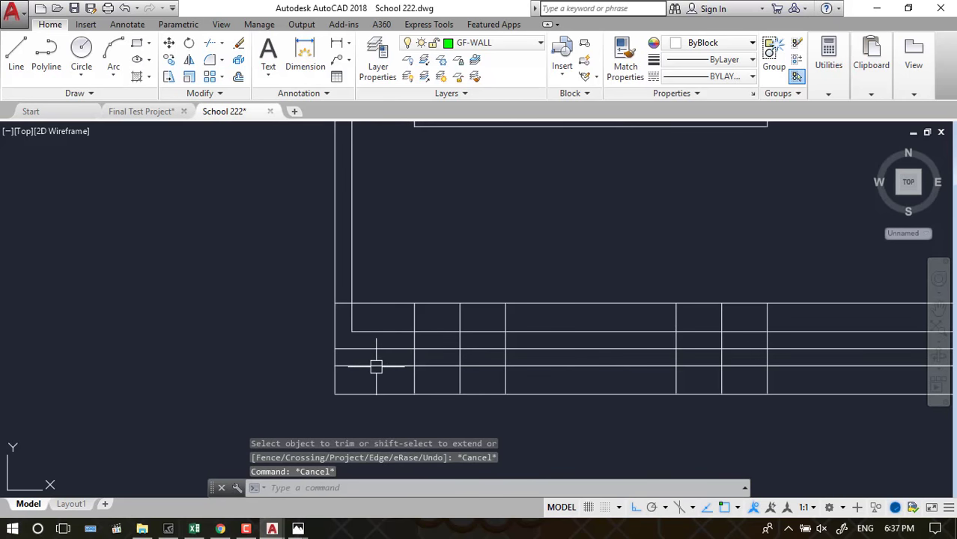
scroll(352, 352, "down", 2)
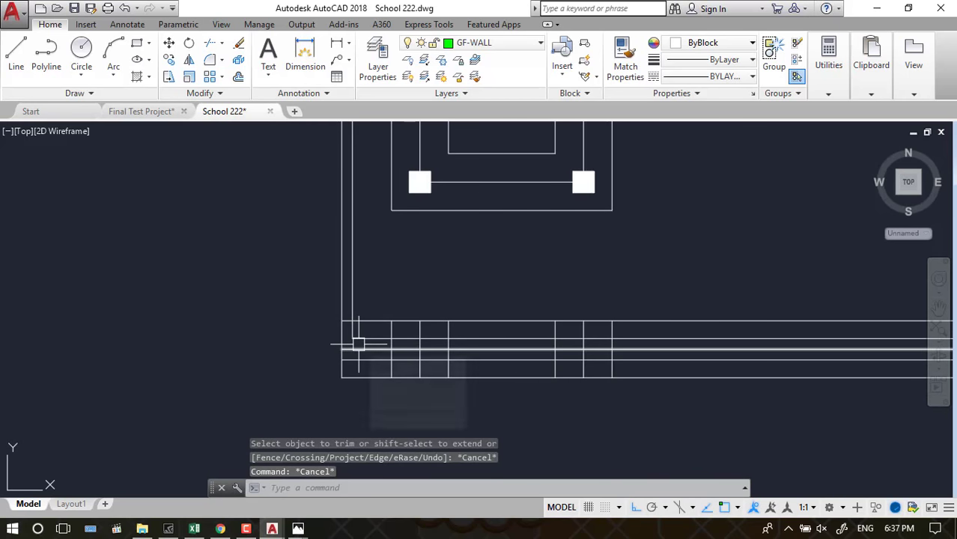
mouse_move(358, 345)
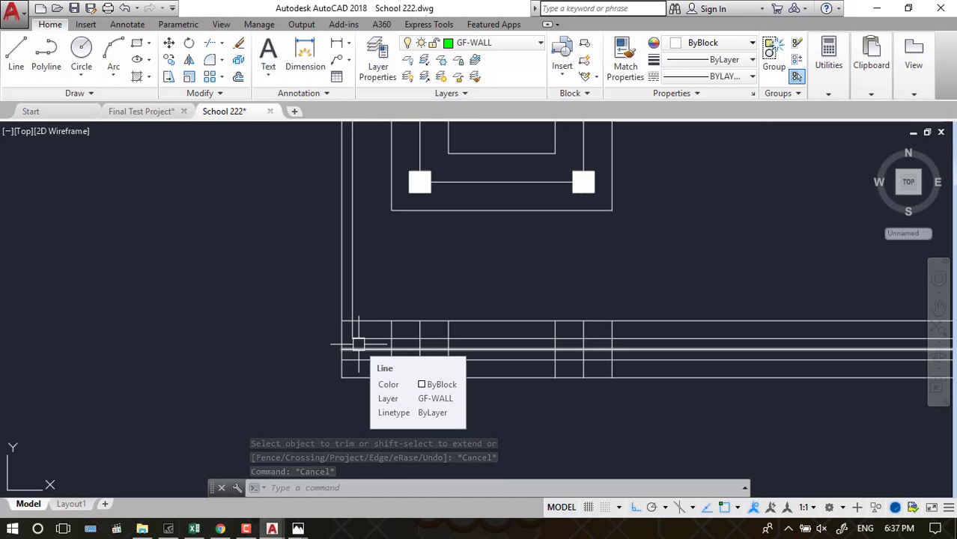
Draw a new line along the bottom wall, from the corner rightward
left_click(358, 345)
scroll(315, 368, "down", 2)
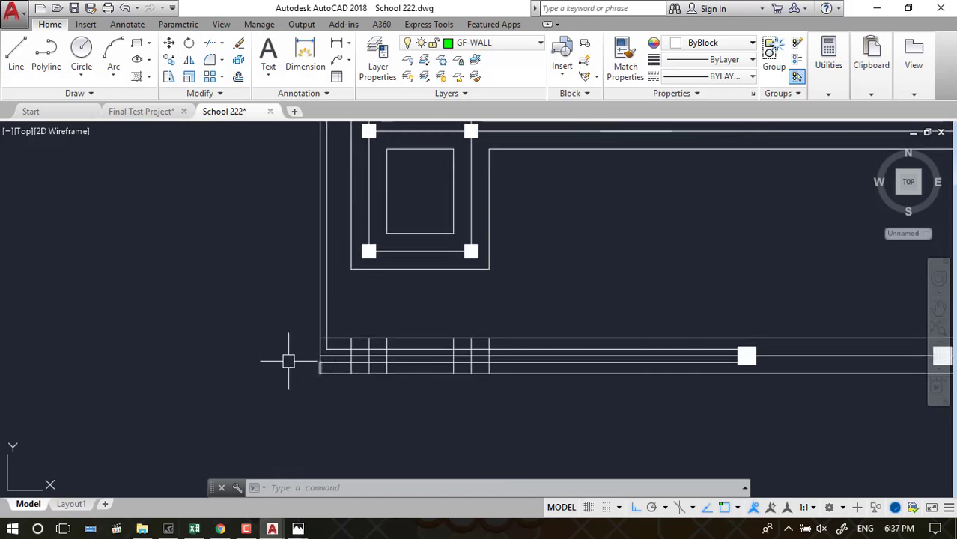
scroll(288, 361, "down", 2)
scroll(519, 359, "up", 3)
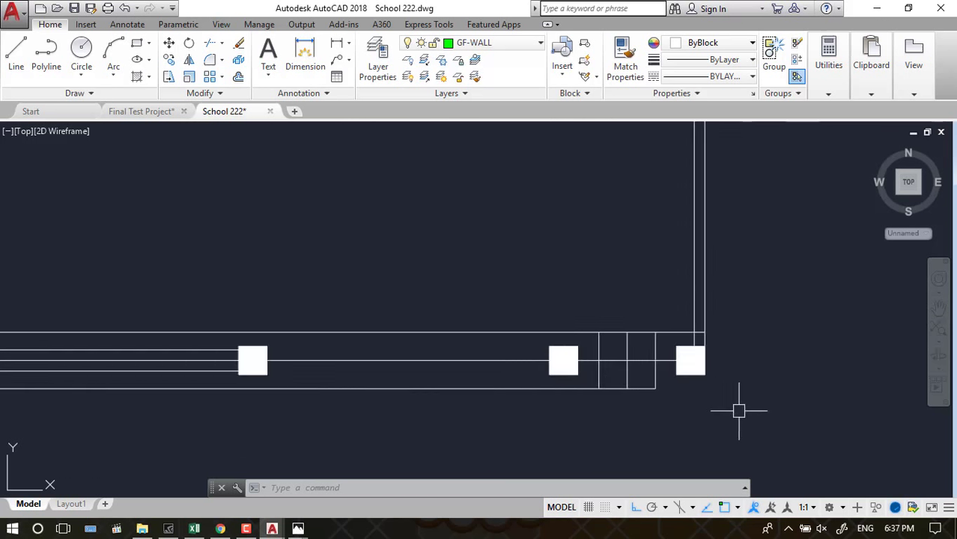
scroll(705, 394, "up", 4)
type("l")
key("Return")
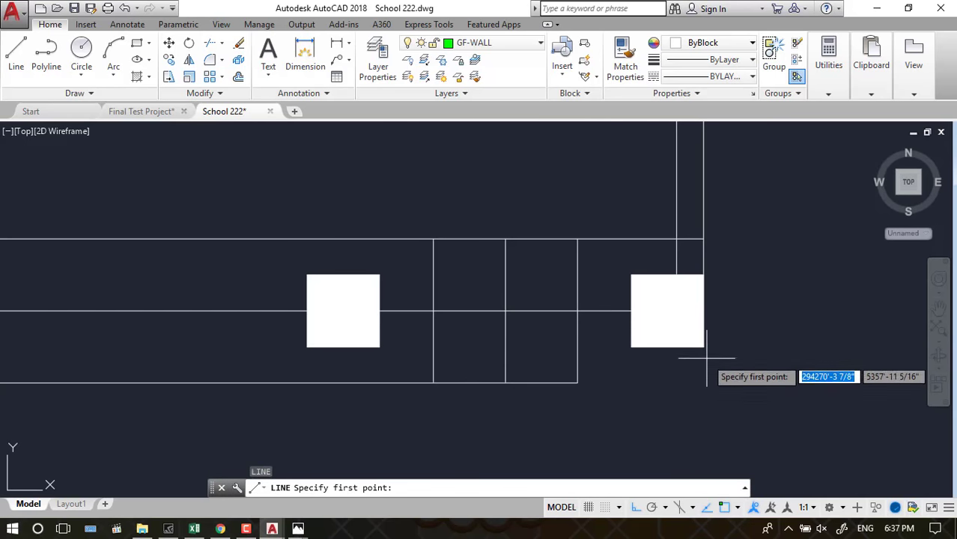
left_click(577, 383)
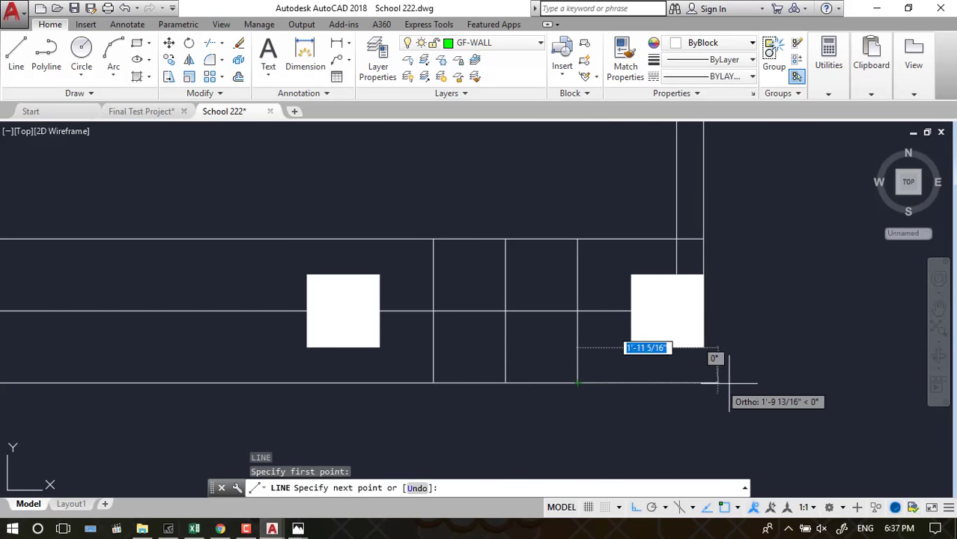
left_click(793, 383)
key("Return")
Close the corner with a line down from the column block, then trim the wall stub past it
key("Return")
left_click(703, 346)
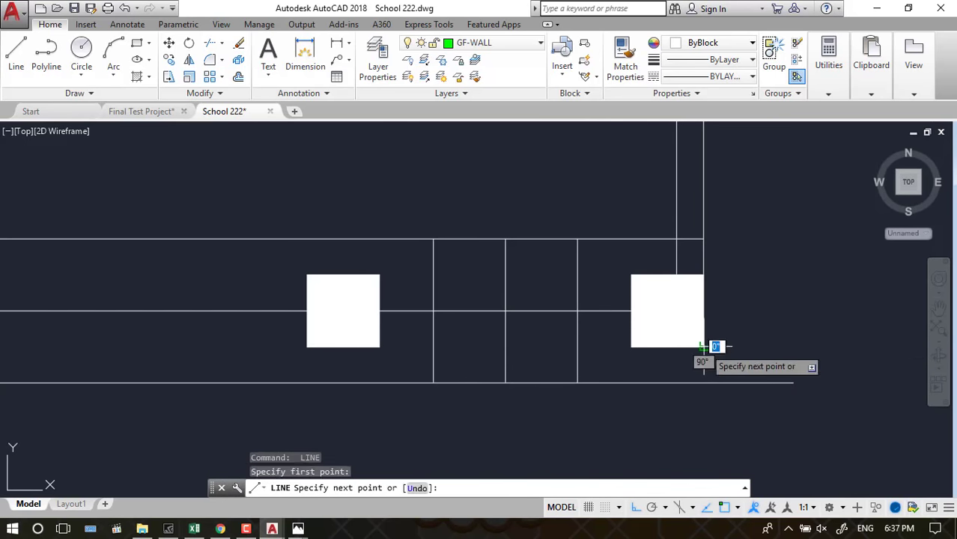
left_click(704, 381)
key("Return")
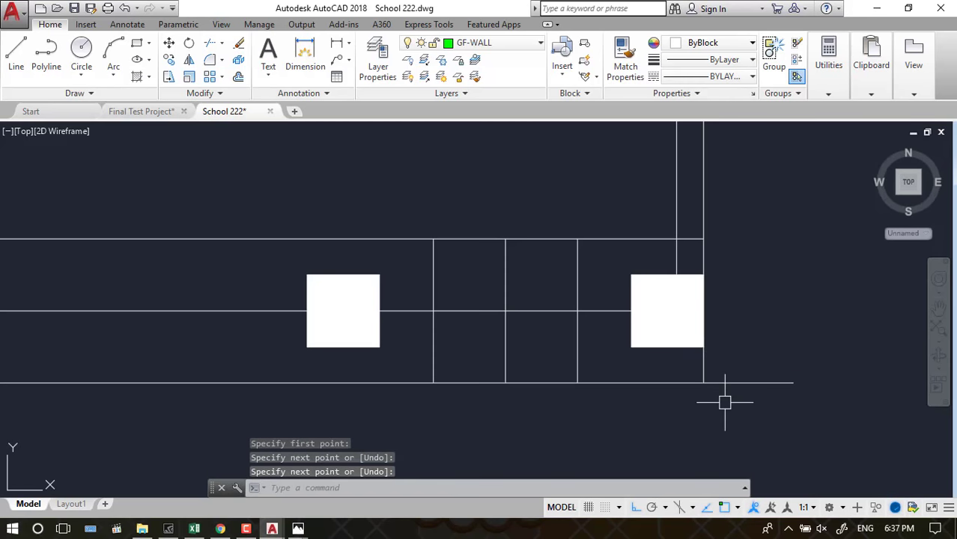
type("tr")
key("Return")
key("Return")
left_click(734, 383)
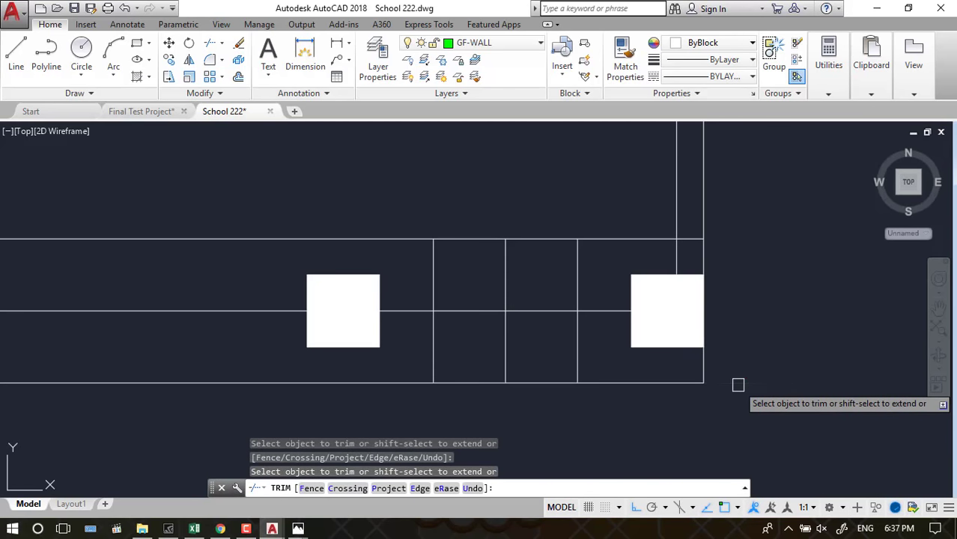
key("Escape")
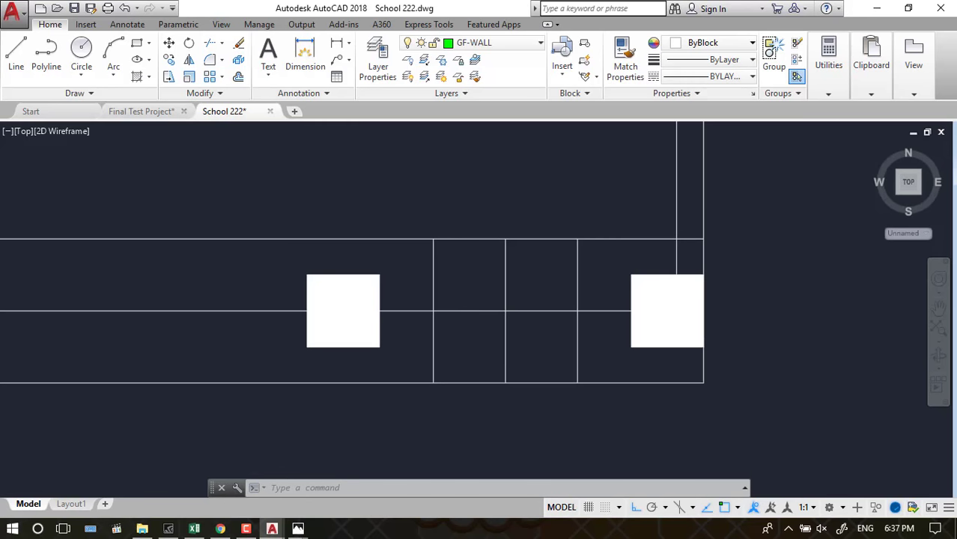
Trim two stray wall segments between the lines near the column block
scroll(735, 389, "down", 2)
scroll(676, 327, "up", 2)
key("Return")
key("Return")
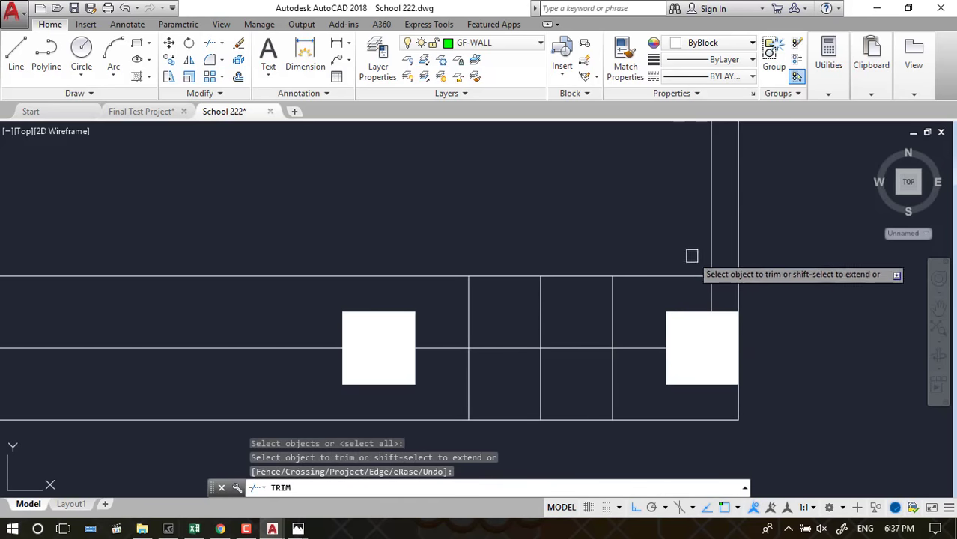
left_click(718, 276)
scroll(723, 275, "down", 2)
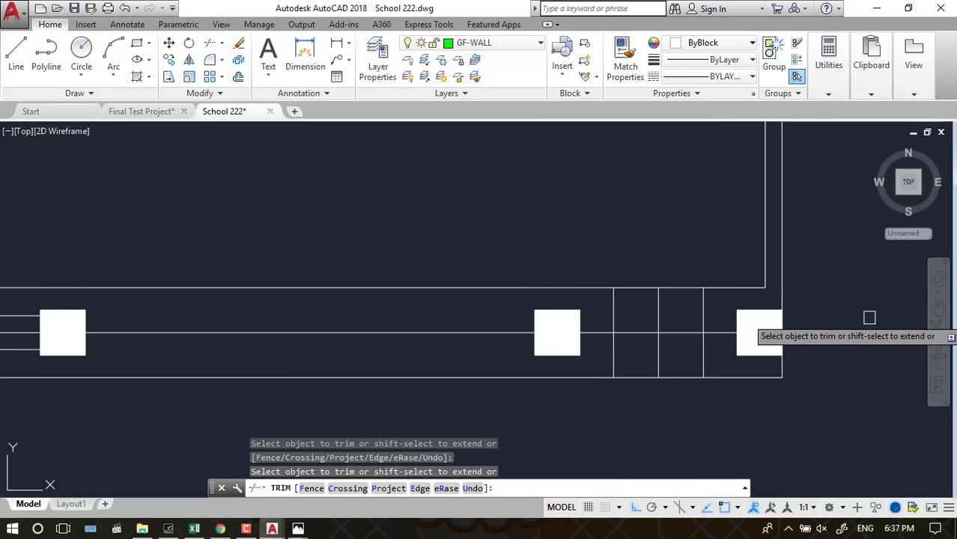
left_click(706, 313)
key("Escape")
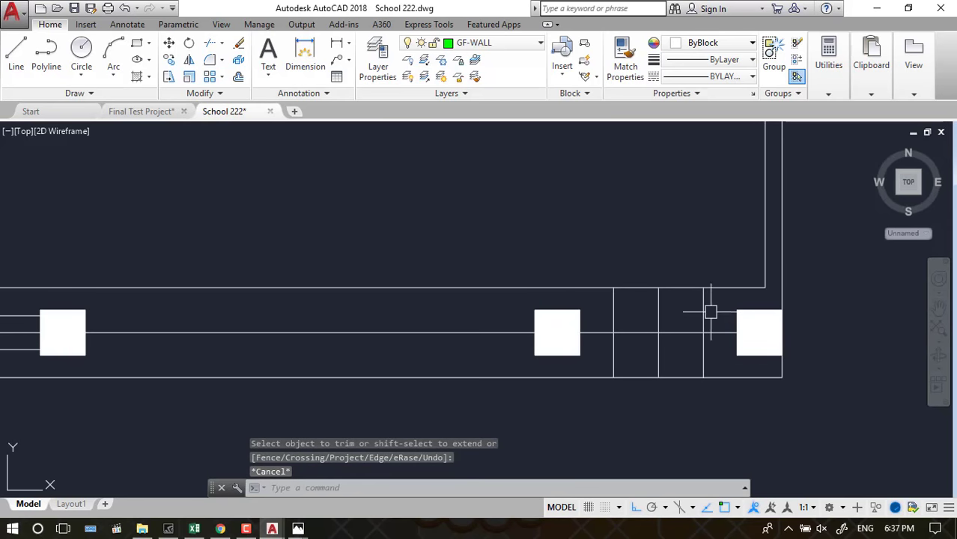
Erase three groups of three vertical cross lines in the bottom wall band
left_click(716, 309)
left_click(608, 318)
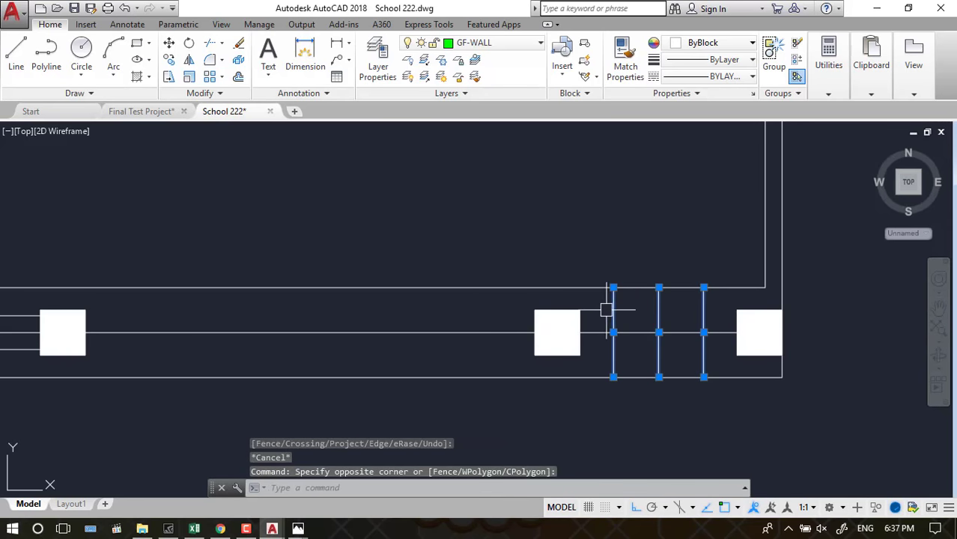
key("Delete")
scroll(917, 363, "down", 2)
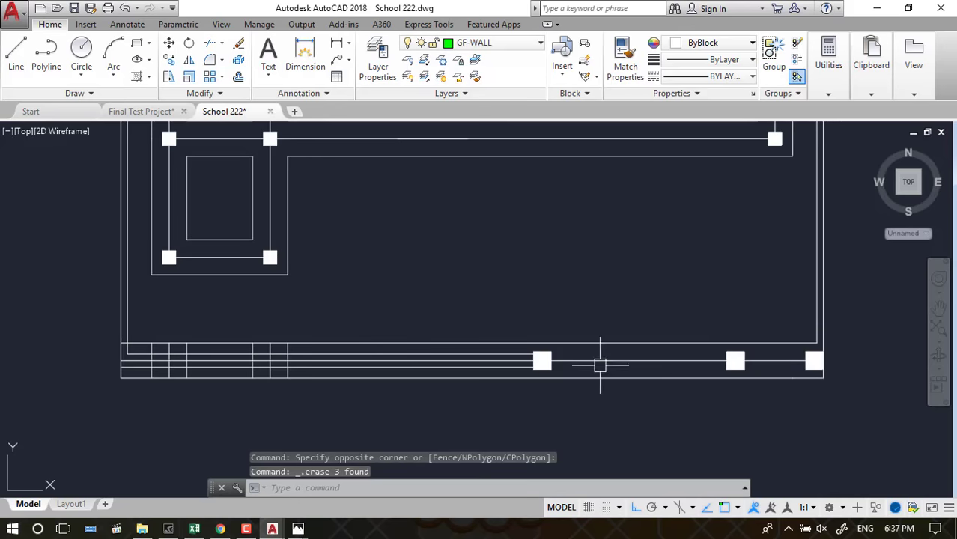
scroll(801, 385, "down", 2)
scroll(253, 346, "up", 3)
left_click(366, 333)
left_click(233, 352)
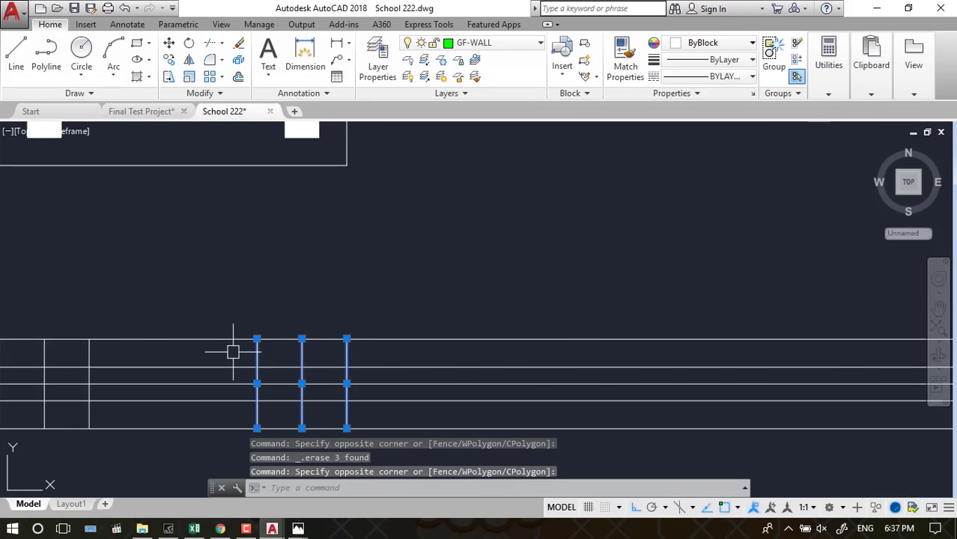
key("Delete")
scroll(258, 355, "down", 3)
scroll(193, 353, "up", 2)
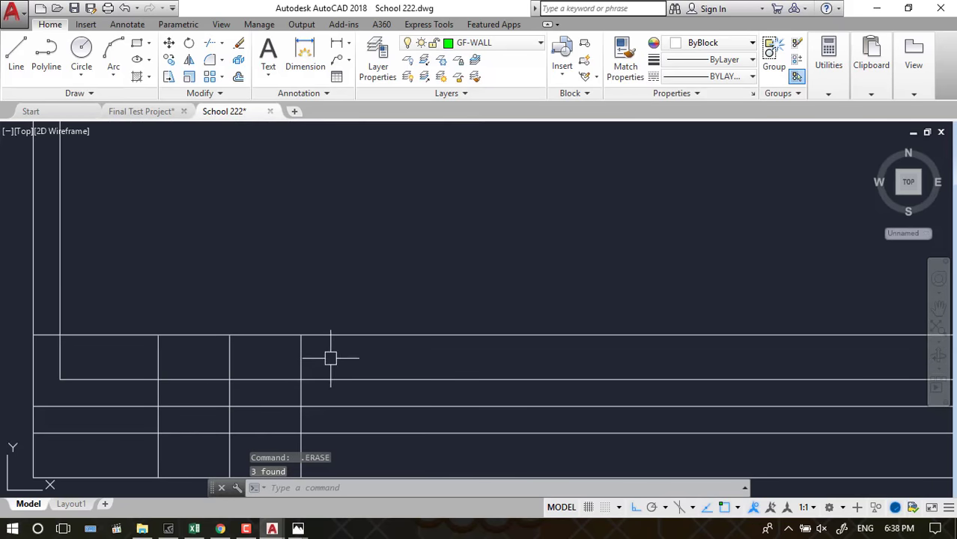
left_click(330, 357)
left_click(125, 350)
key("Delete")
Delete the two extra horizontal wall lines
scroll(391, 363, "down", 3)
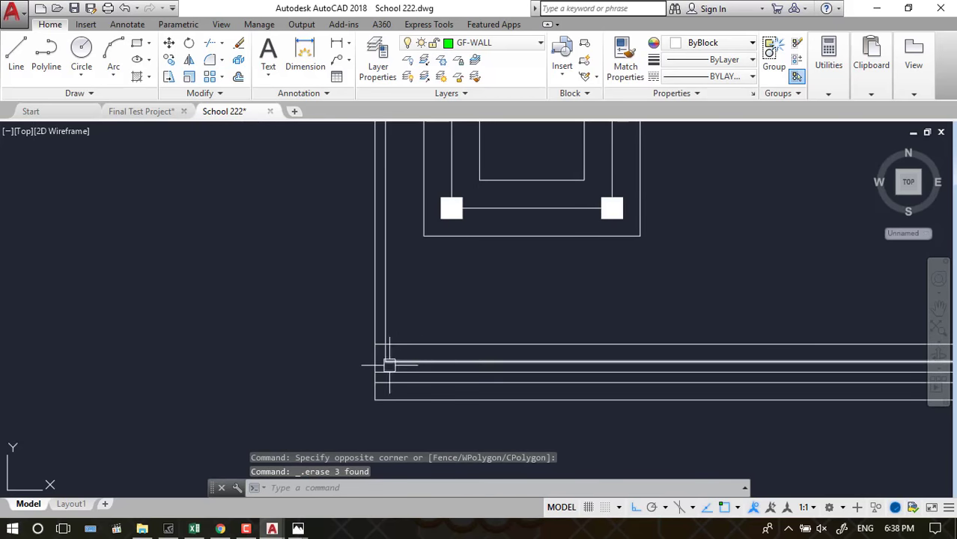
scroll(377, 357, "up", 2)
left_click(397, 365)
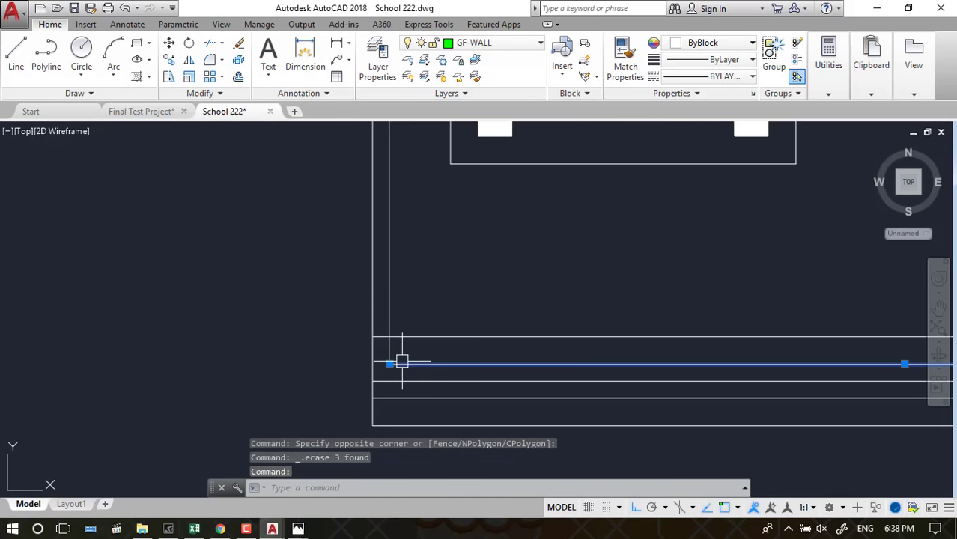
key("Delete")
left_click(408, 397)
key("Delete")
type("t")
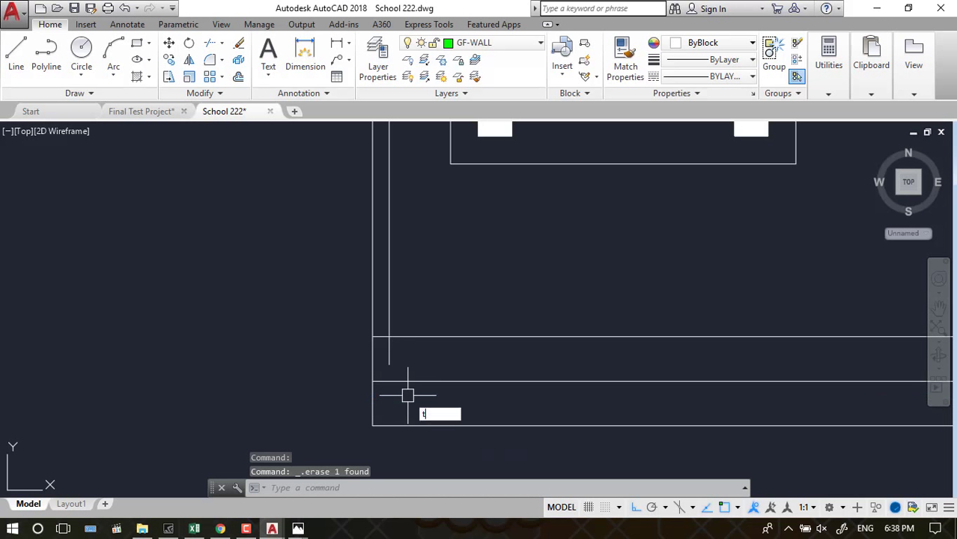
type("r")
key("Return")
left_click(389, 360)
key("Escape")
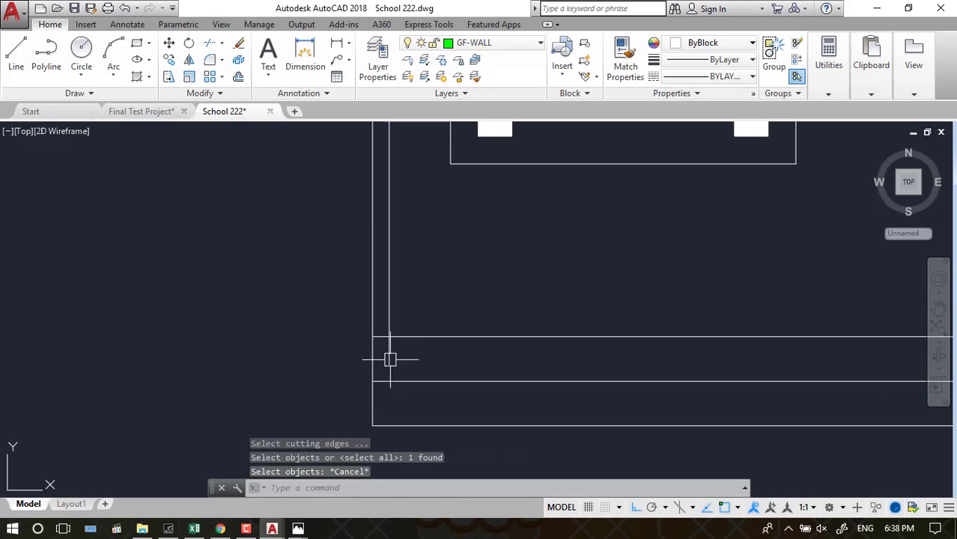
key("Escape")
type("tr")
key("Return")
key("Return")
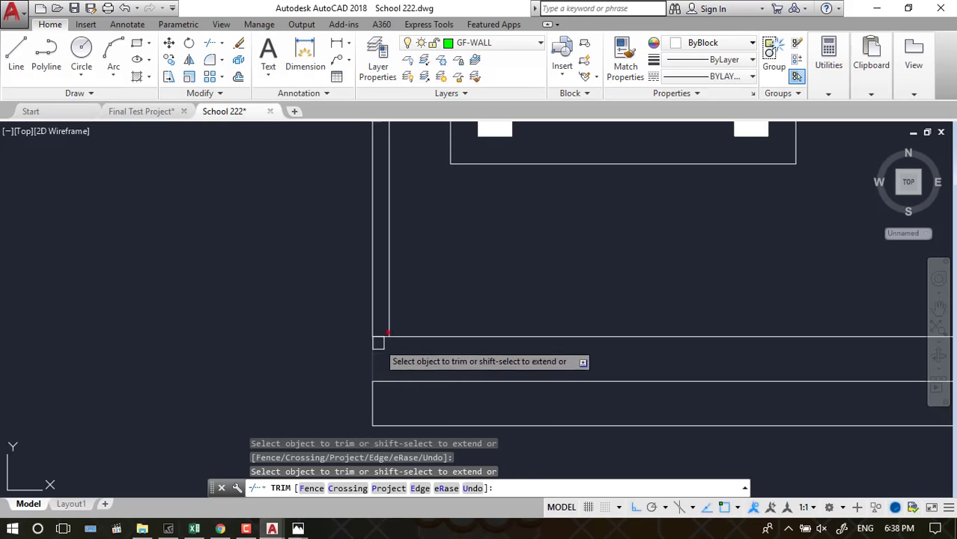
scroll(219, 310, "down", 2)
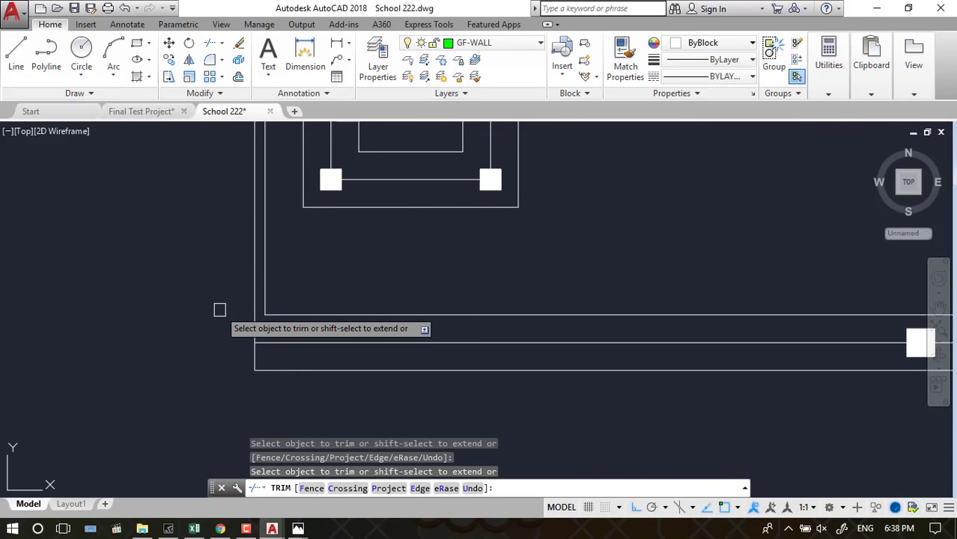
scroll(150, 343, "down", 2)
scroll(574, 360, "up", 3)
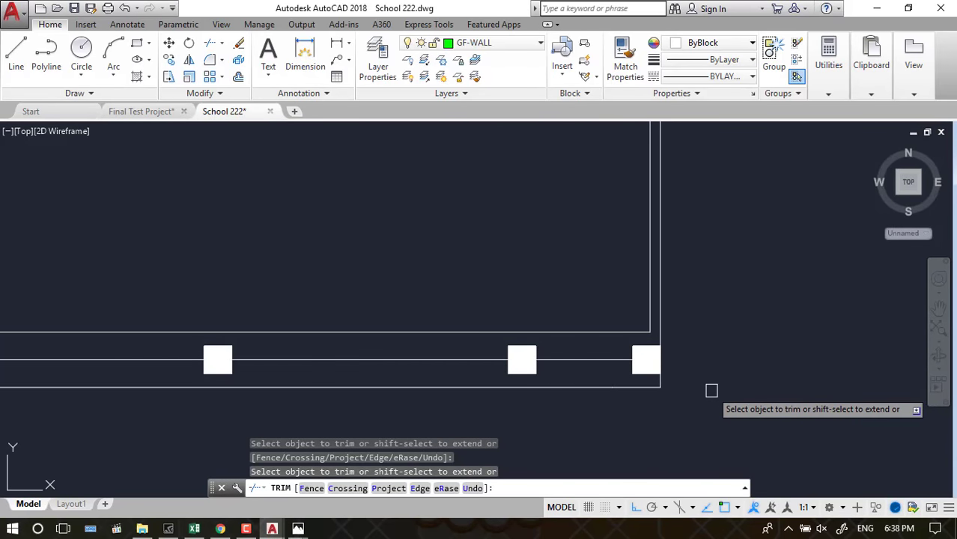
key("Escape")
key("Escape")
key("Escape")
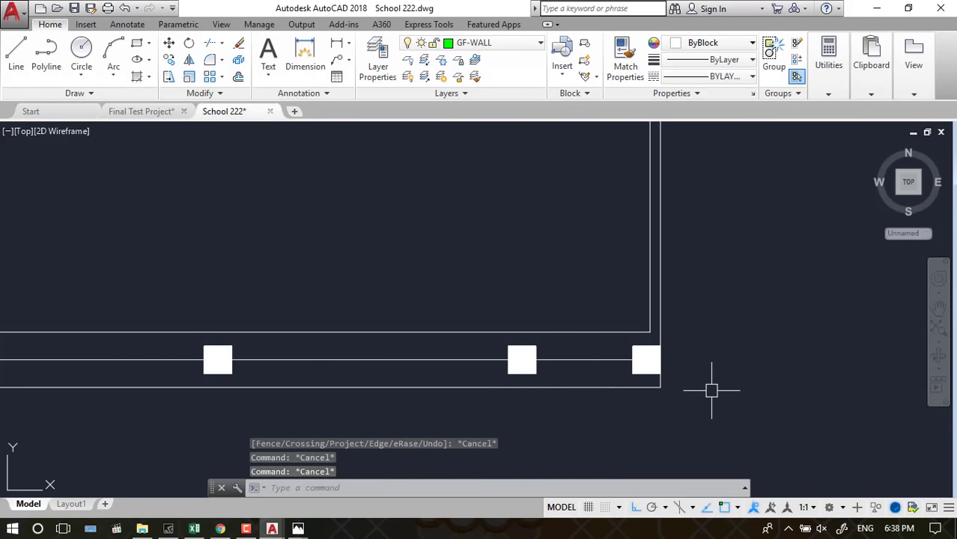
scroll(745, 373, "down", 1)
scroll(679, 385, "down", 2)
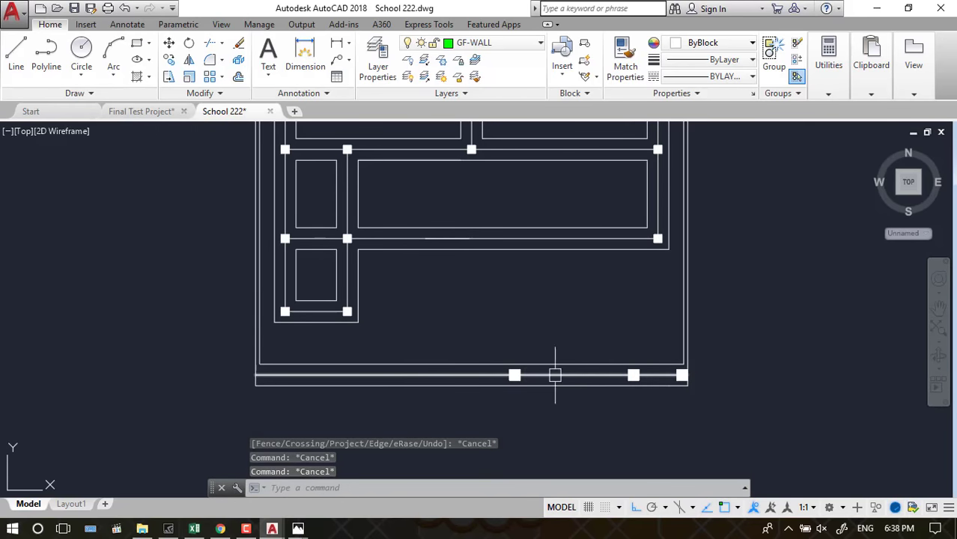
scroll(641, 375, "up", 2)
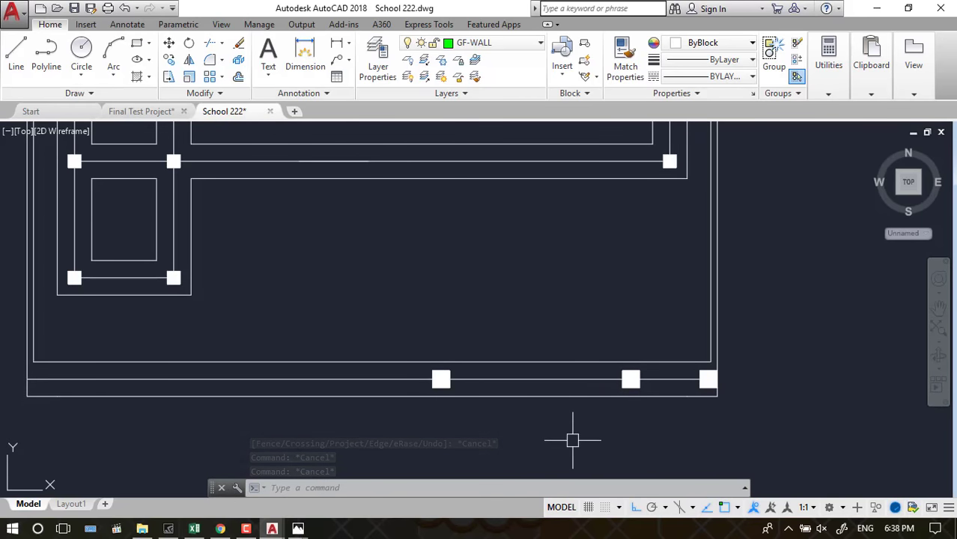
scroll(575, 441, "down", 1)
scroll(696, 471, "down", 1)
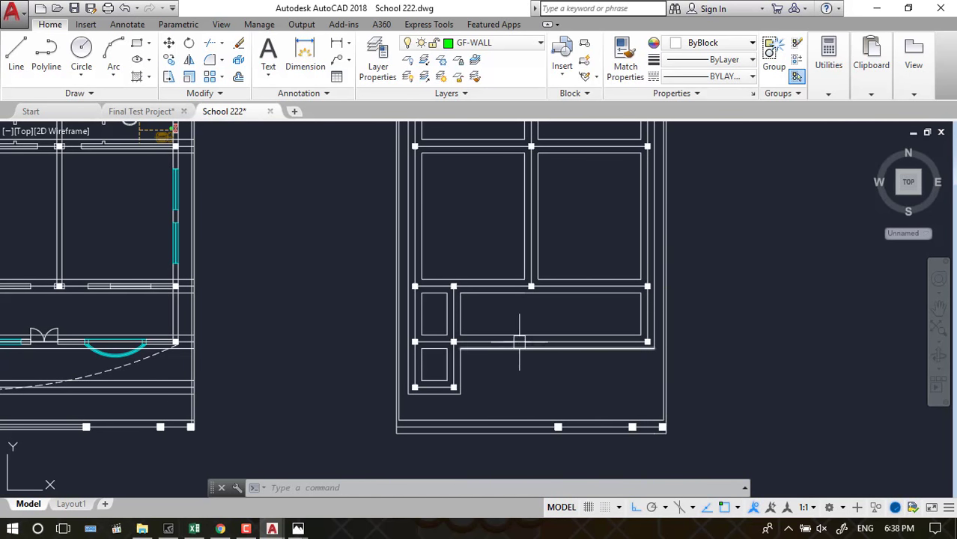
Erase the long horizontal line below the rooms and its leftover short segment
left_click(518, 335)
scroll(499, 337, "up", 3)
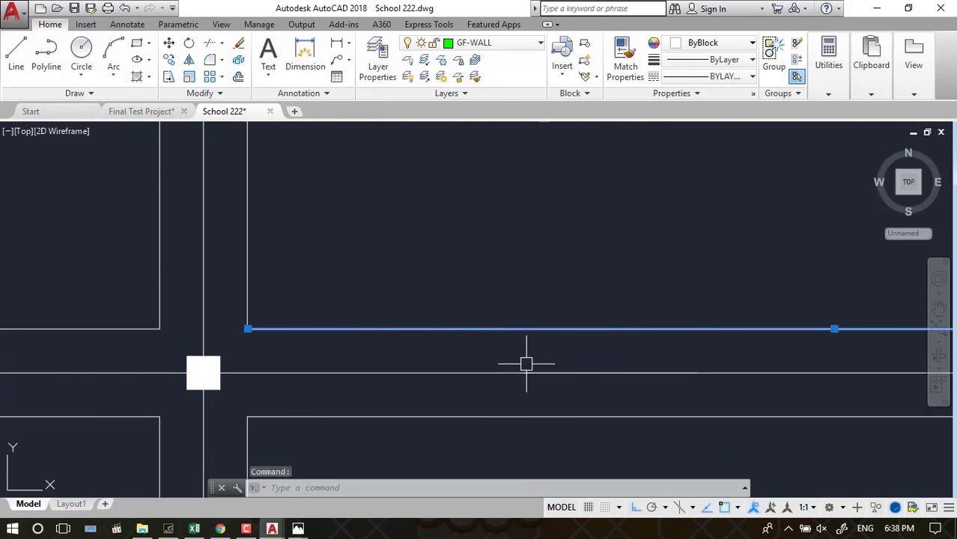
key("Escape")
key("Escape")
scroll(546, 368, "down", 1)
left_click(581, 370)
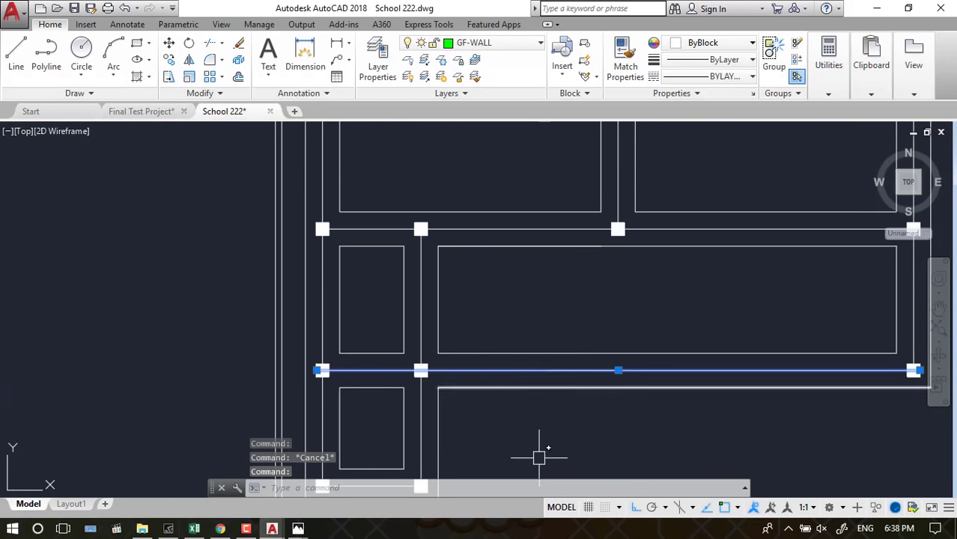
key("Delete")
left_click(568, 370)
key("Delete")
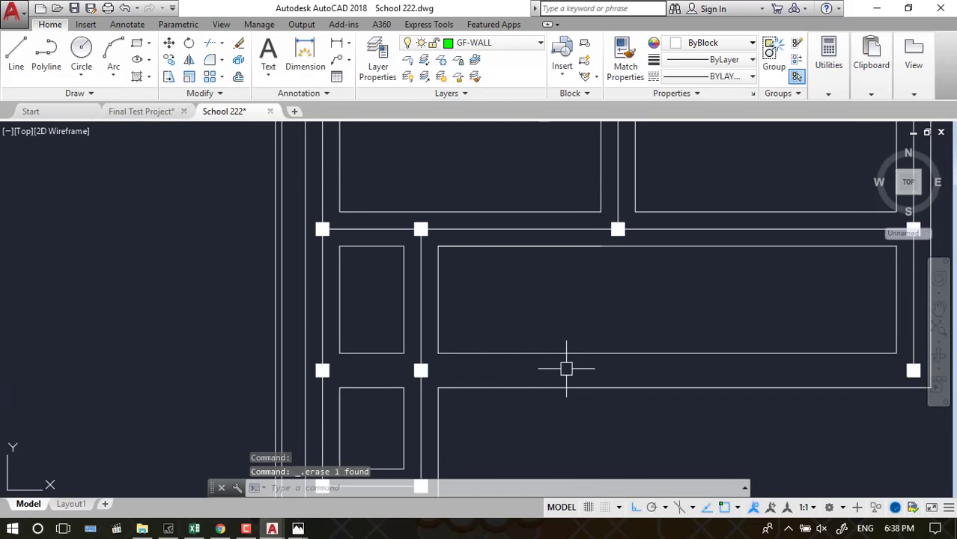
Draw a line from the right wall grip to the middle grip, then a 5-unit segment from there
type("l")
key("Return")
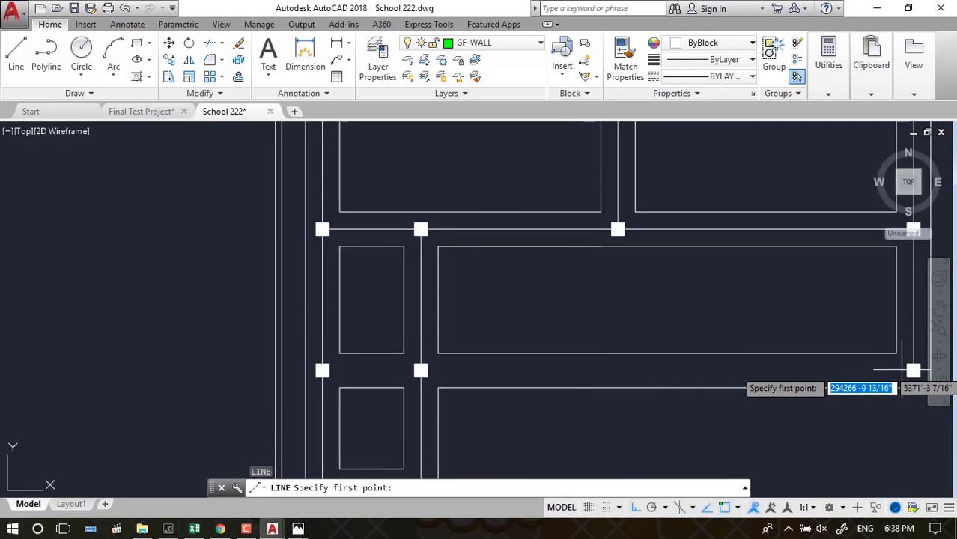
left_click(912, 370)
left_click(421, 370)
key("Return")
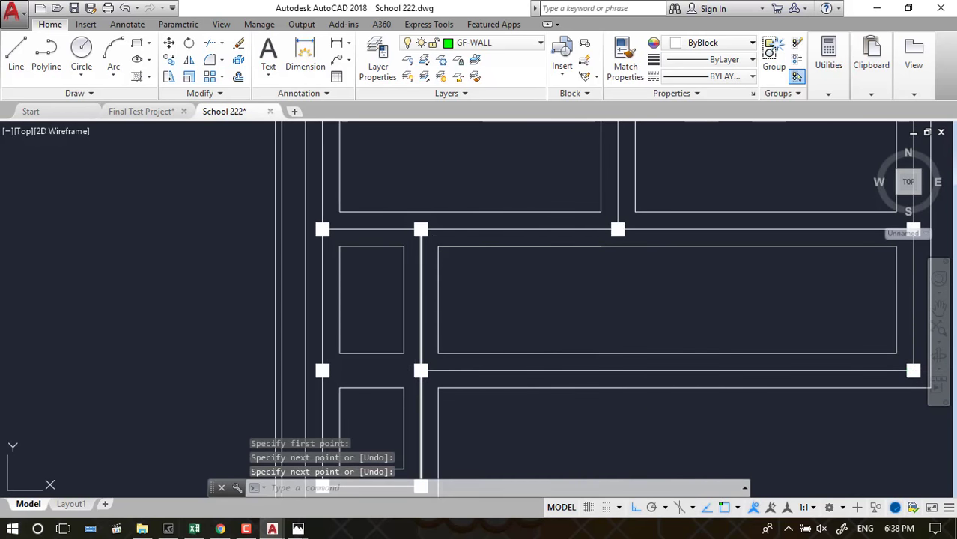
key("Return")
left_click(421, 370)
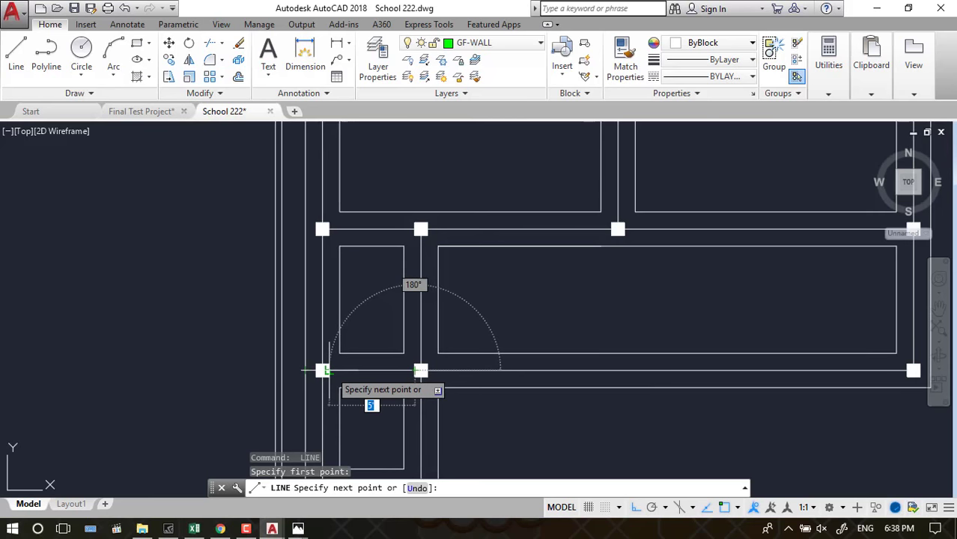
key("Return")
key("Return")
scroll(207, 374, "down", 4)
scroll(389, 360, "down", 1)
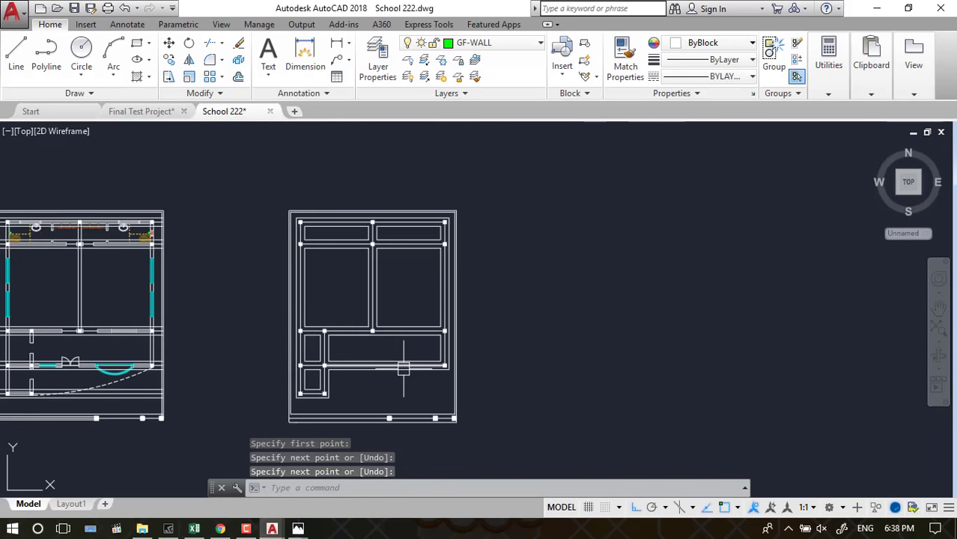
scroll(374, 359, "up", 1)
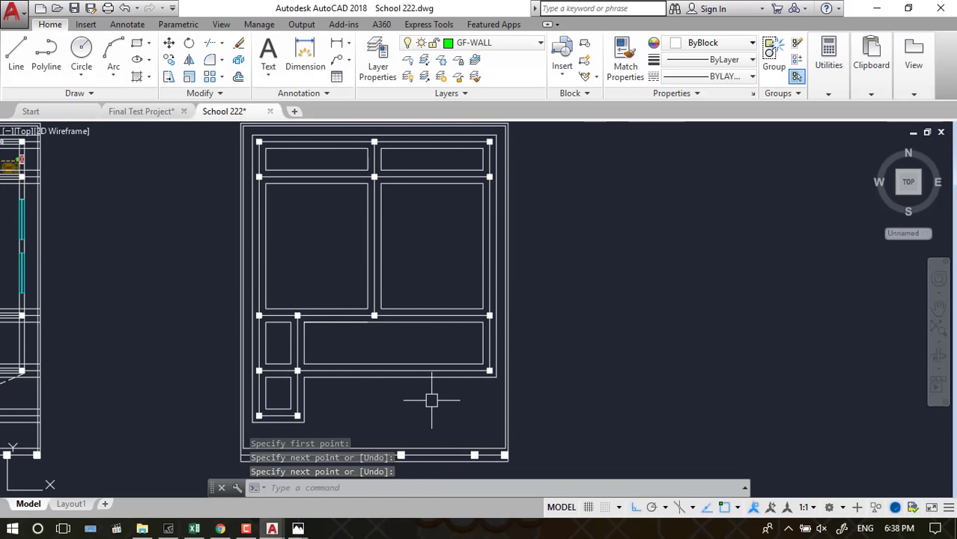
scroll(384, 305, "down", 2)
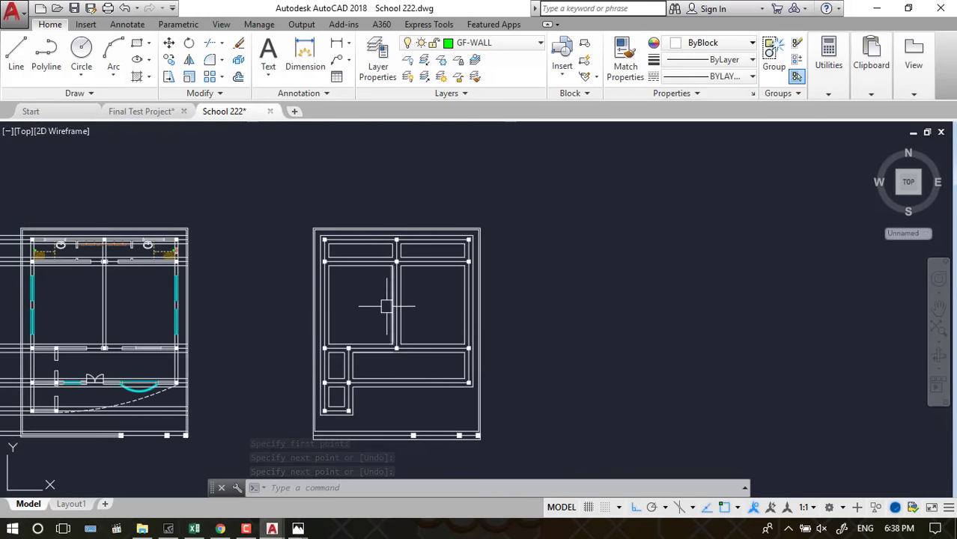
scroll(427, 305, "up", 4)
scroll(478, 280, "down", 2)
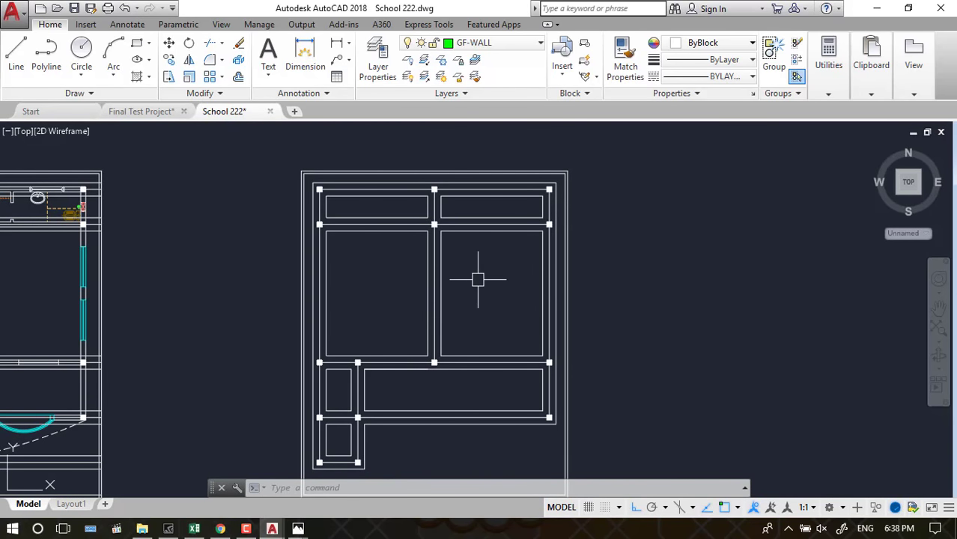
scroll(547, 235, "down", 1)
scroll(478, 210, "up", 3)
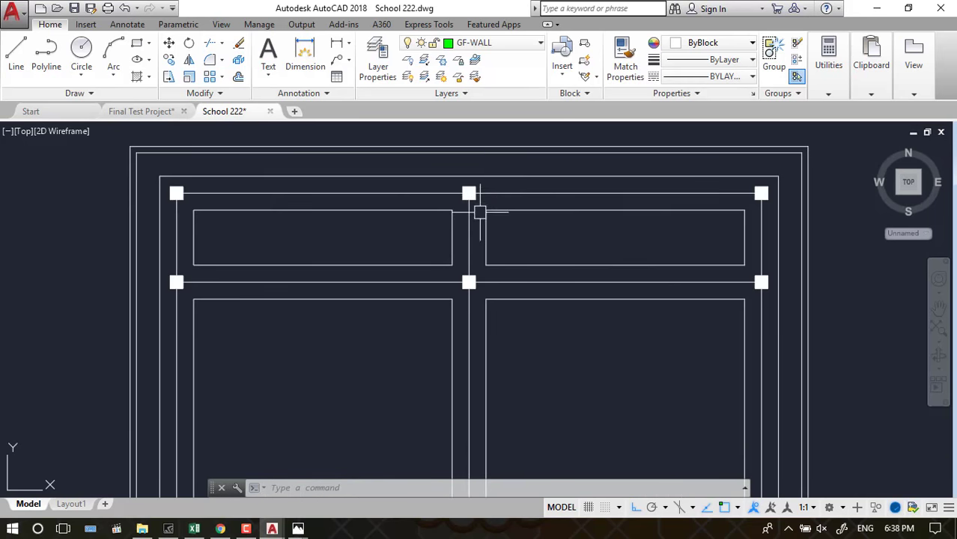
scroll(547, 211, "down", 1)
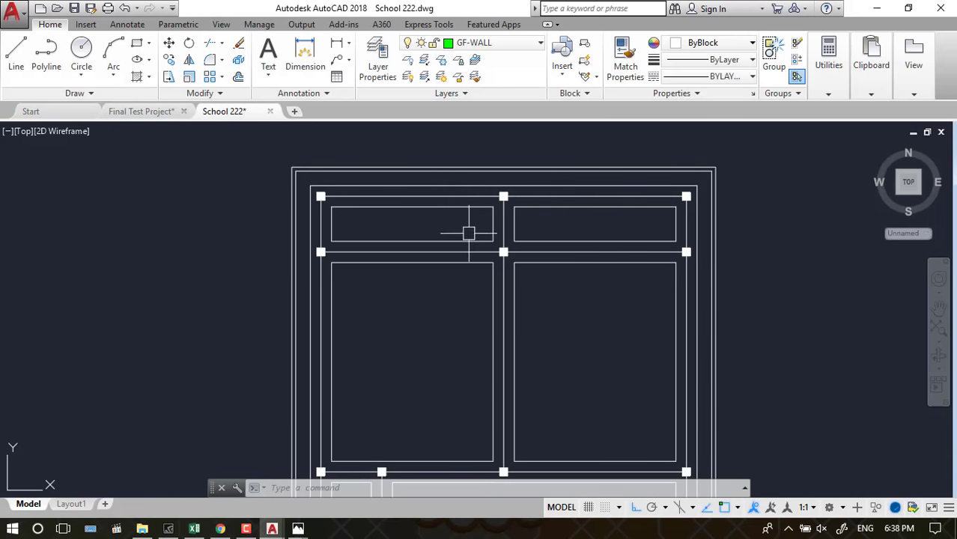
scroll(593, 248, "down", 2)
scroll(549, 224, "up", 4)
scroll(523, 220, "down", 2)
scroll(536, 230, "up", 1)
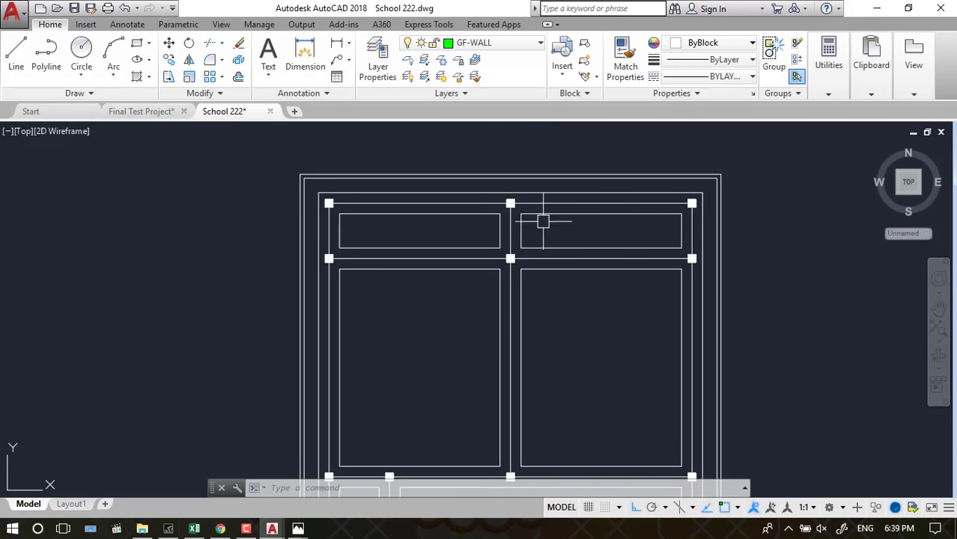
scroll(528, 211, "down", 2)
scroll(516, 214, "up", 1)
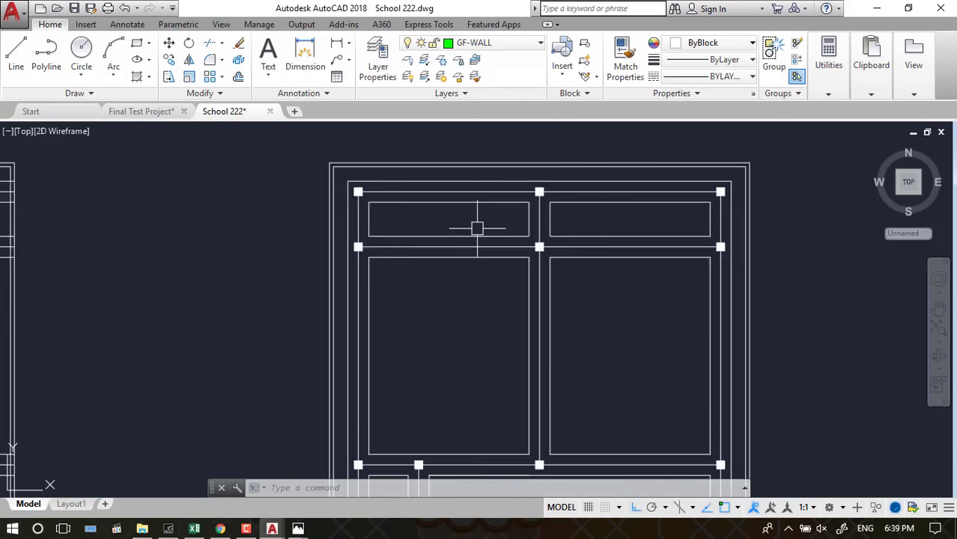
scroll(497, 170, "up", 1)
scroll(477, 235, "down", 1)
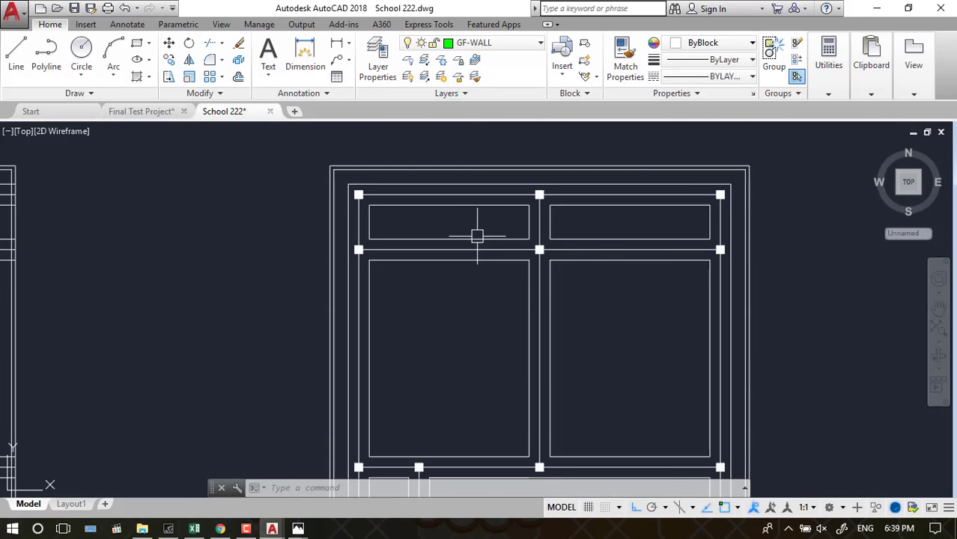
key("Escape")
Start HATCH with the STEEL pattern and pick inside the outer wall band
type("h")
key("Return")
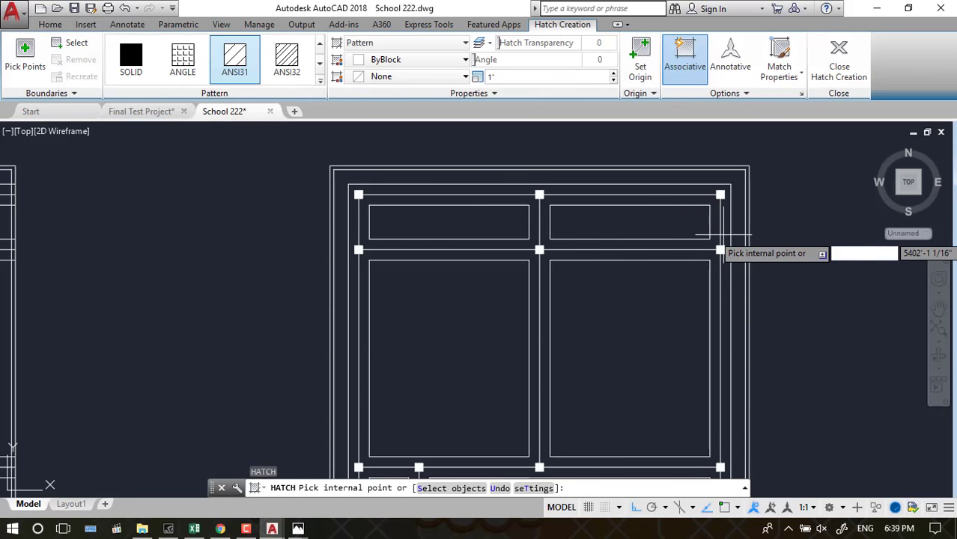
left_click(319, 81)
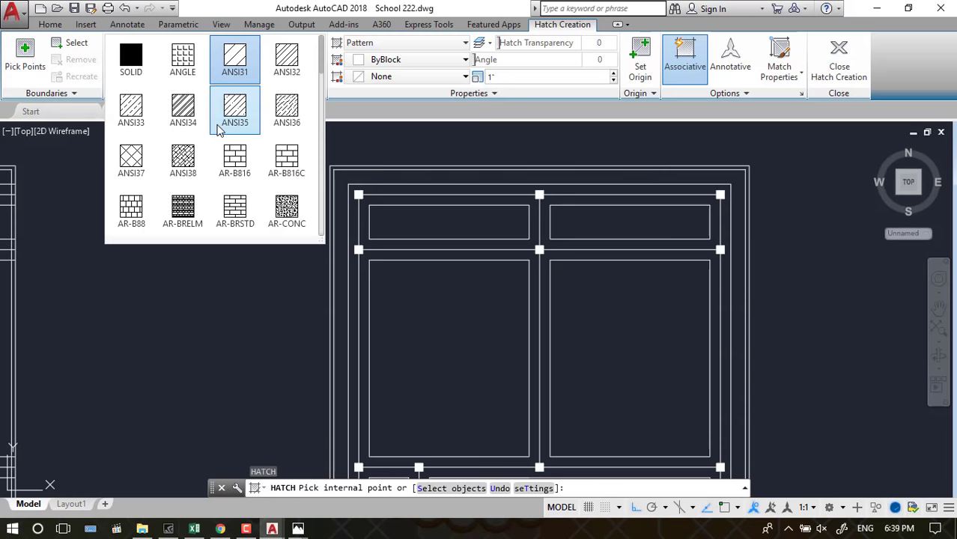
scroll(219, 130, "down", 2)
scroll(220, 130, "down", 1)
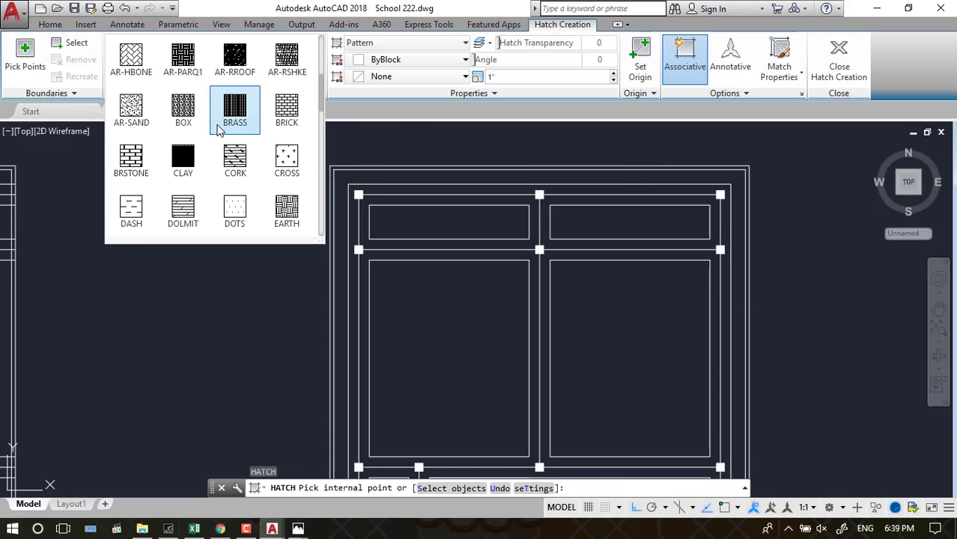
scroll(220, 130, "down", 1)
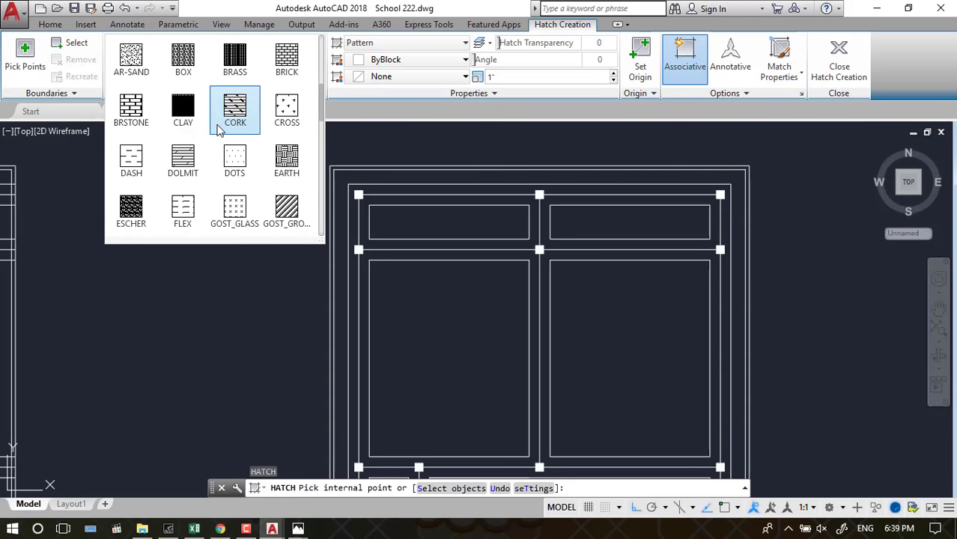
scroll(219, 131, "down", 1)
scroll(219, 131, "down", 1)
scroll(219, 130, "down", 1)
scroll(219, 131, "down", 3)
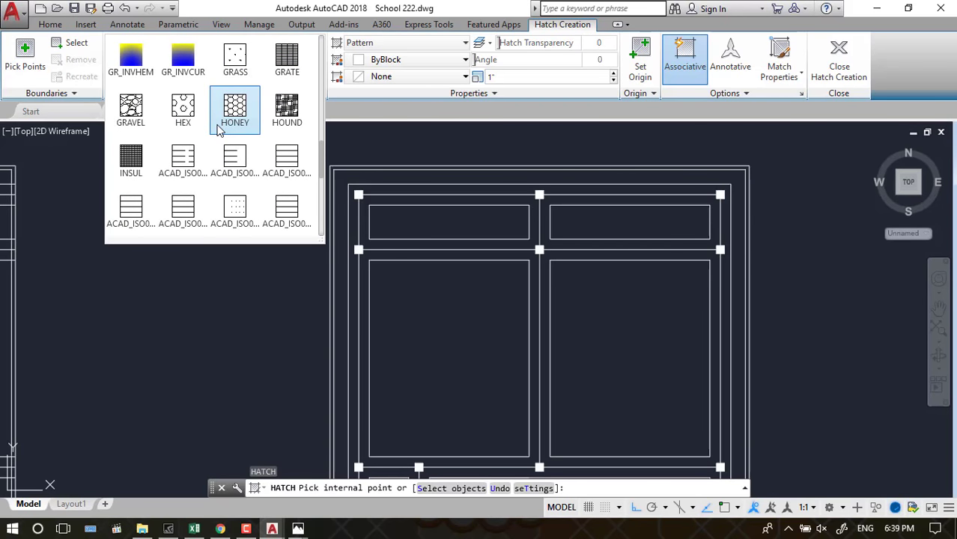
scroll(219, 130, "down", 1)
scroll(220, 130, "down", 1)
scroll(219, 130, "down", 1)
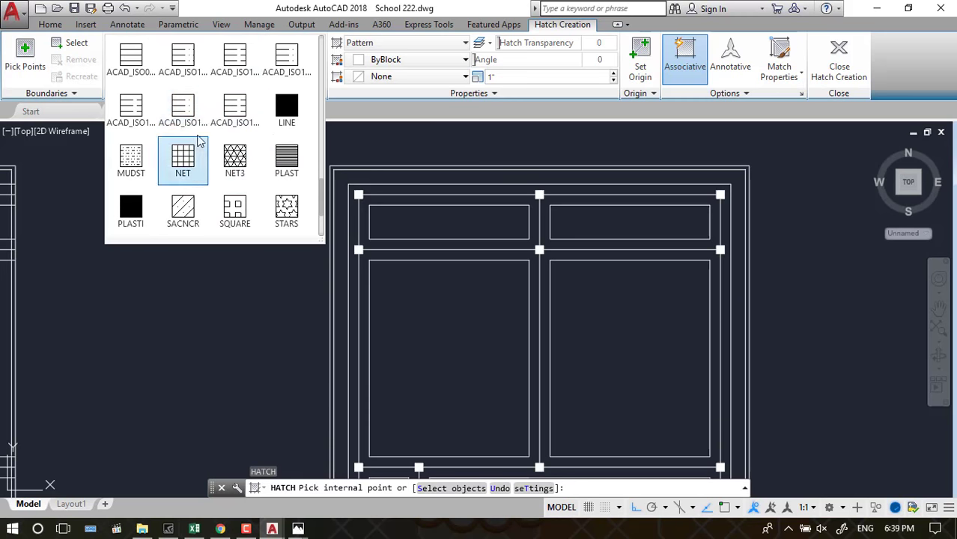
scroll(201, 171, "down", 1)
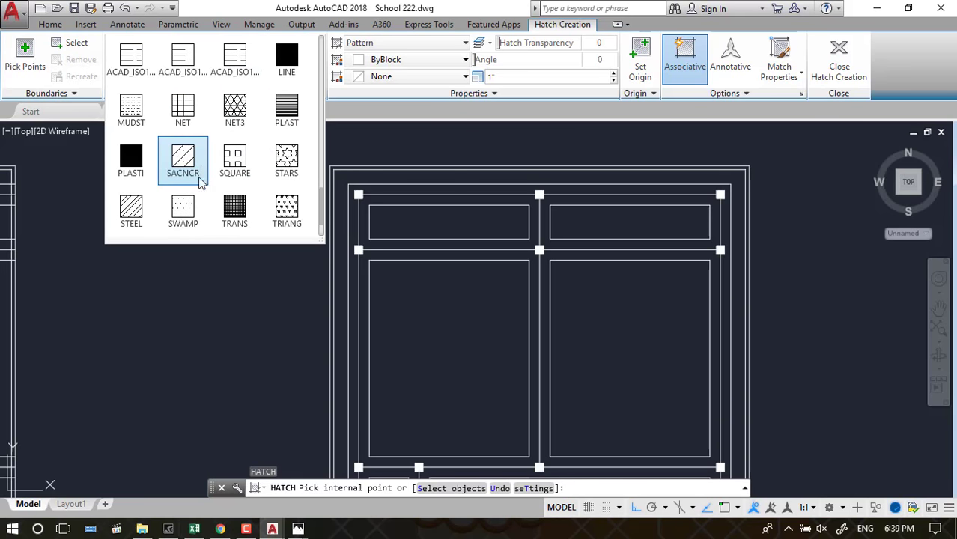
left_click(131, 210)
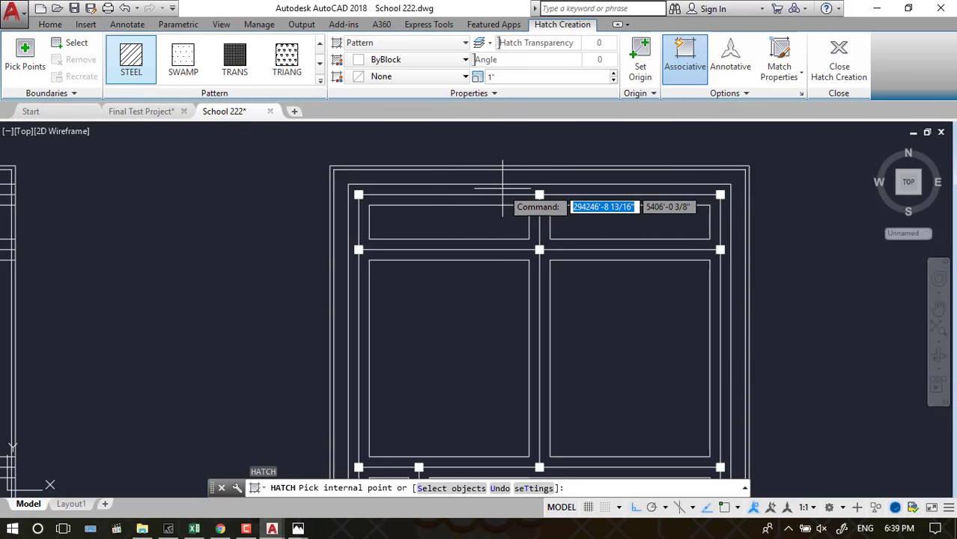
left_click(503, 190)
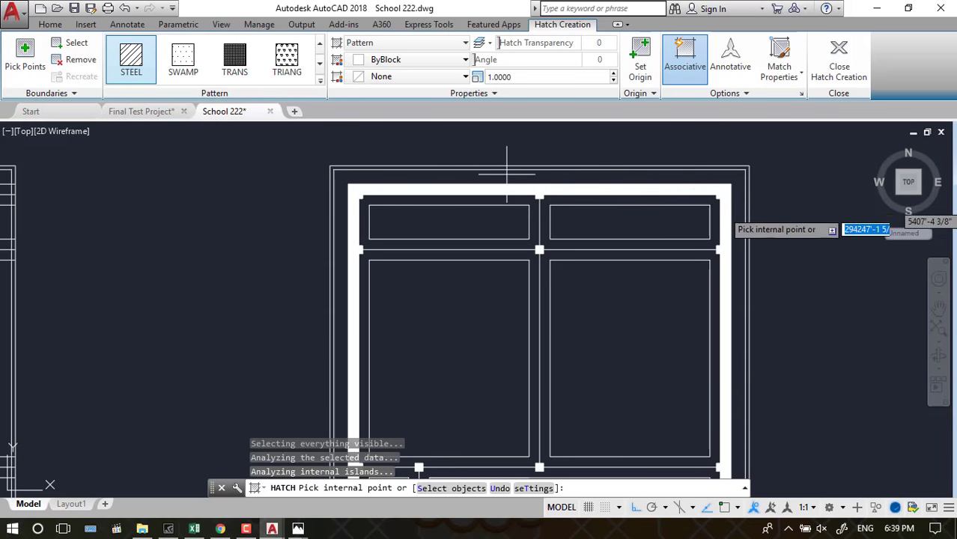
Cancel the hatch, then window-select and delete the mistaken fill of the outer wall band
scroll(778, 190, "down", 3)
scroll(741, 206, "up", 2)
scroll(711, 203, "up", 5)
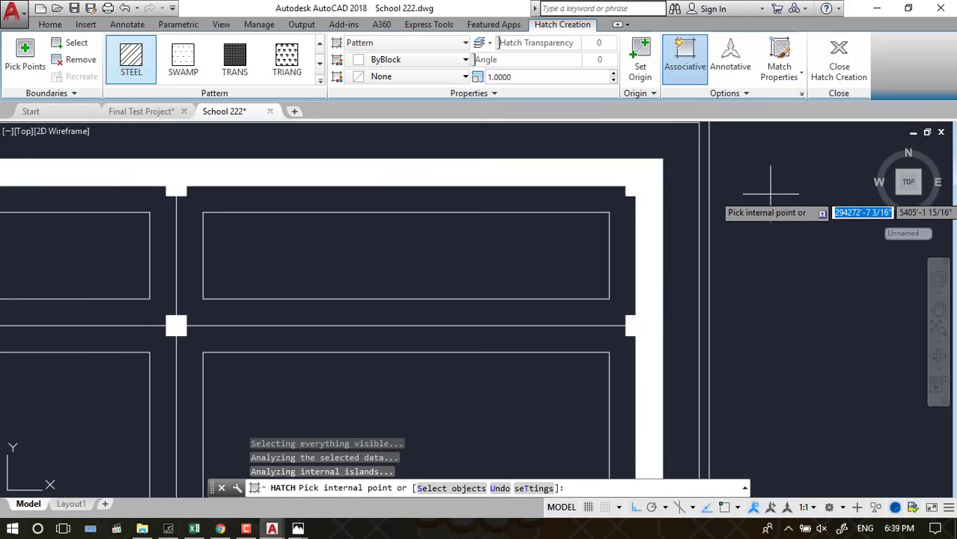
scroll(591, 203, "down", 1)
scroll(719, 188, "up", 3)
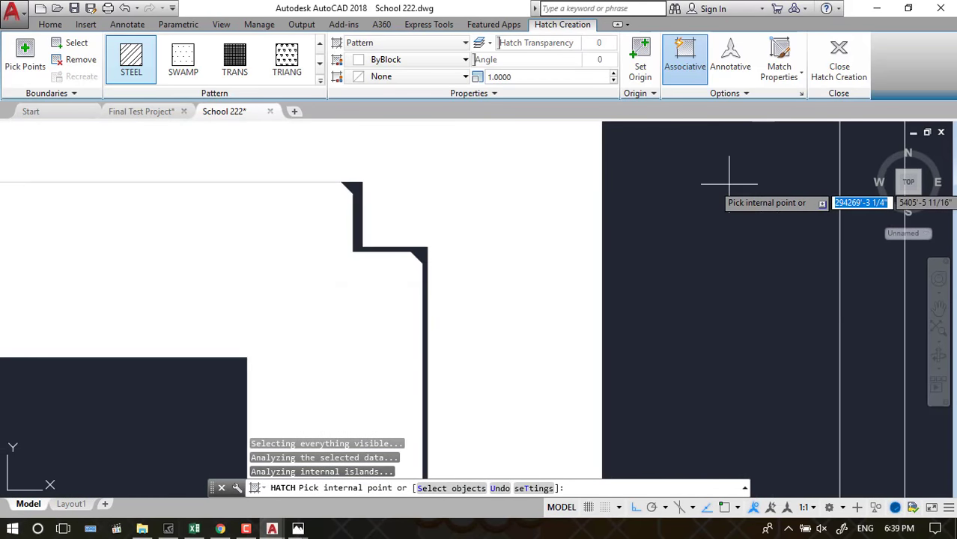
scroll(718, 190, "down", 2)
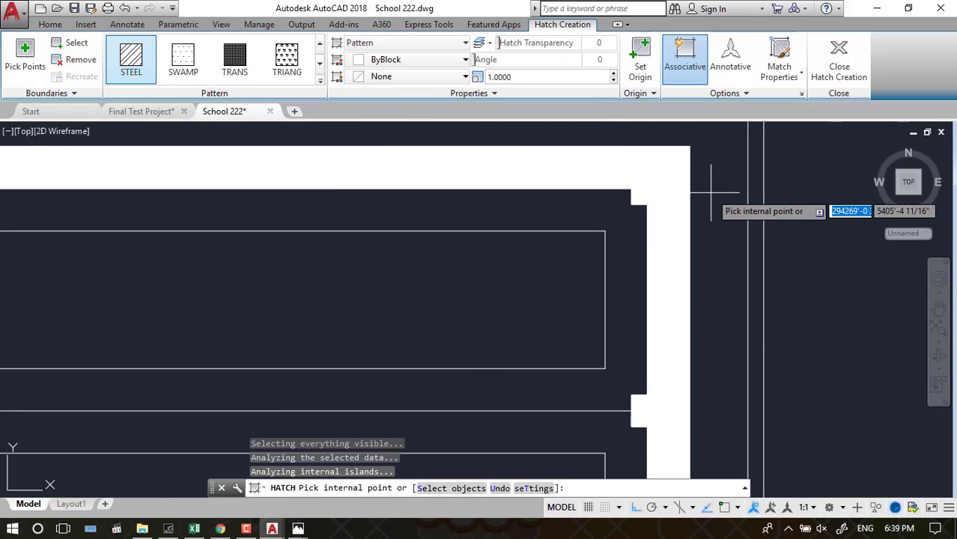
key("Escape")
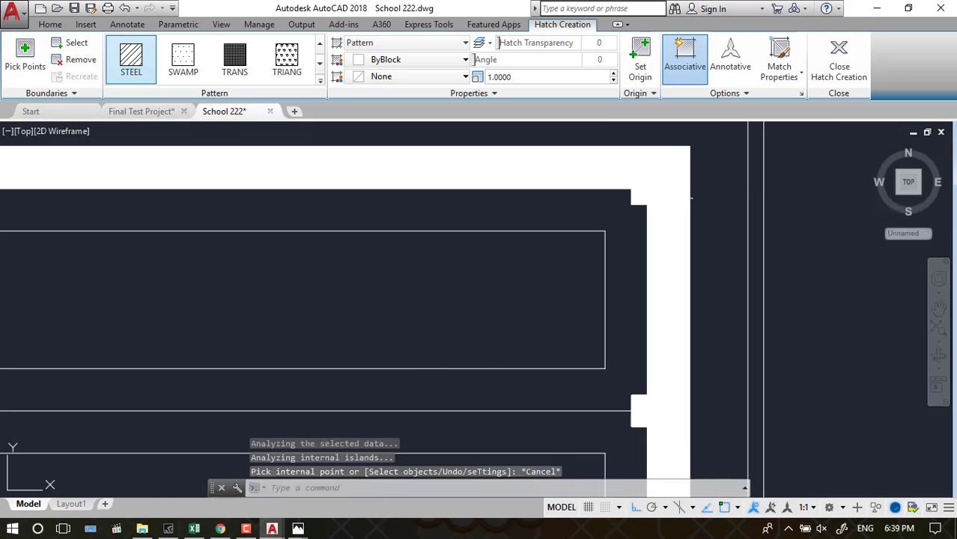
left_click(759, 235)
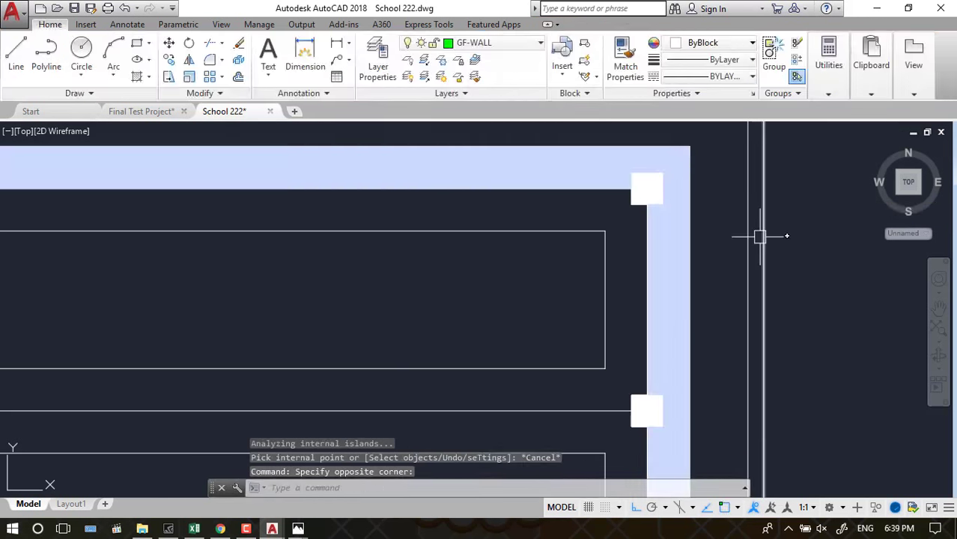
left_click(786, 255)
key("Delete")
scroll(784, 247, "down", 3)
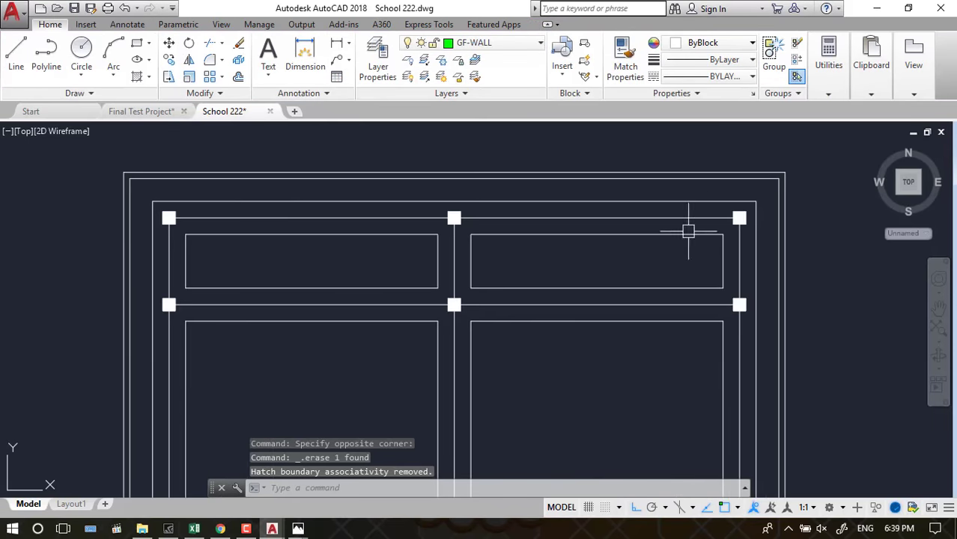
scroll(688, 226, "up", 3)
Restart HATCH with the STEEL pattern and set the hatch scale to 35
type("h")
key("Return")
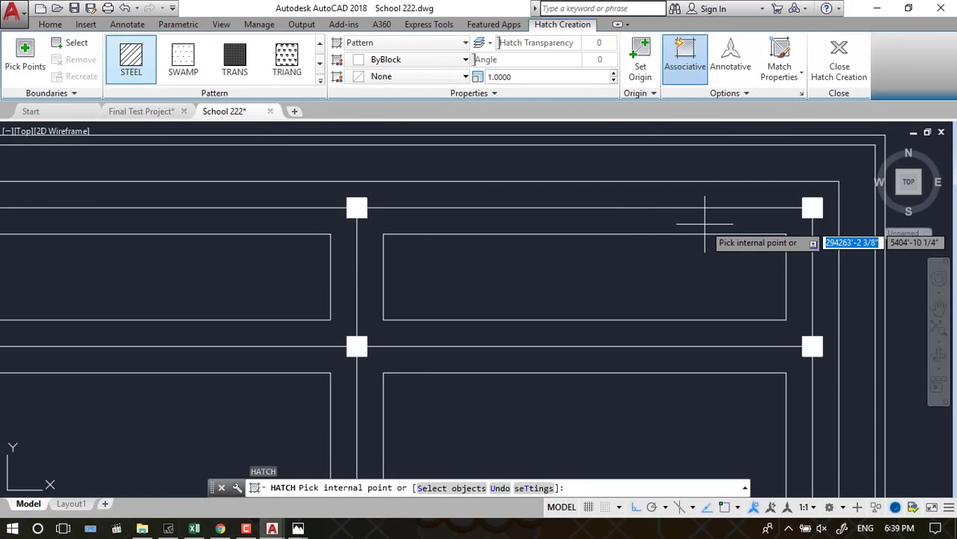
scroll(679, 218, "down", 5)
scroll(690, 188, "up", 1)
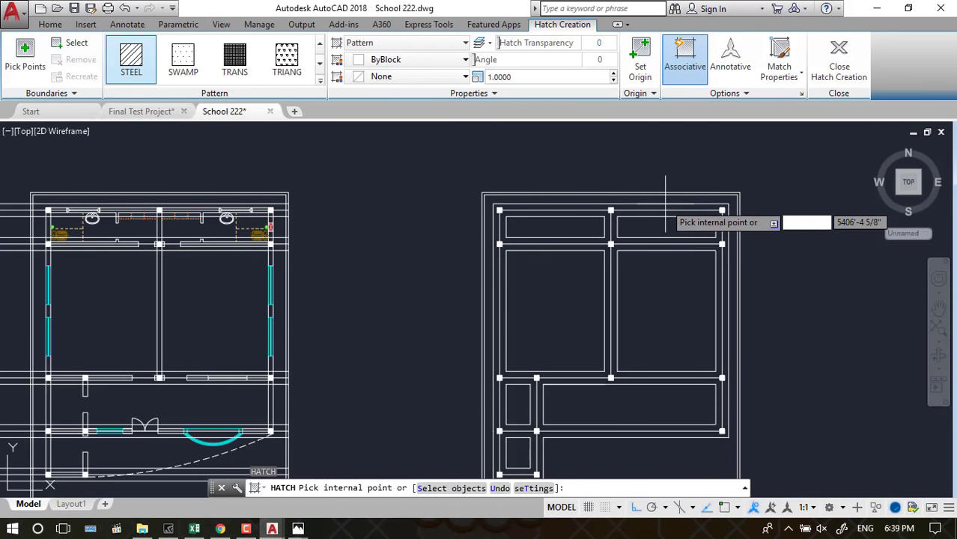
scroll(665, 210, "up", 4)
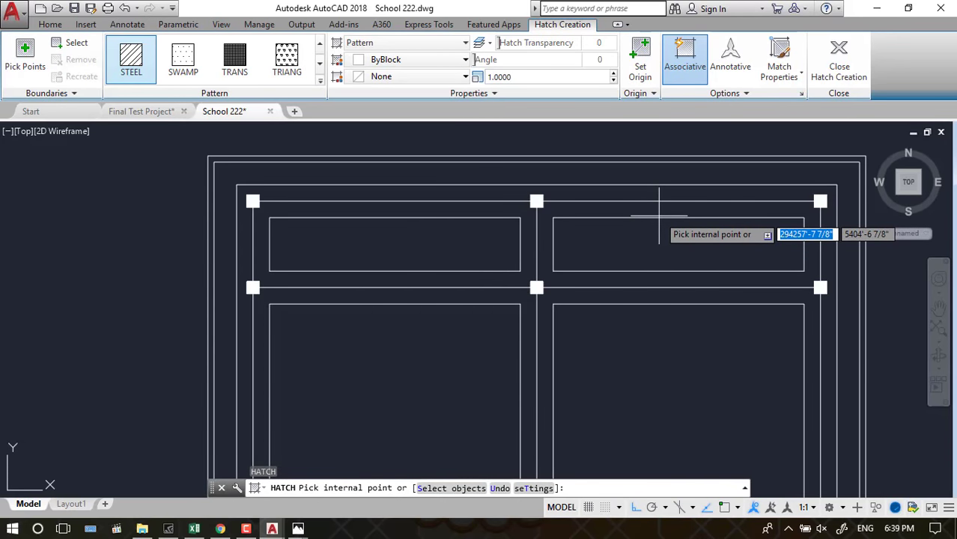
left_click(524, 74)
type("35.0000")
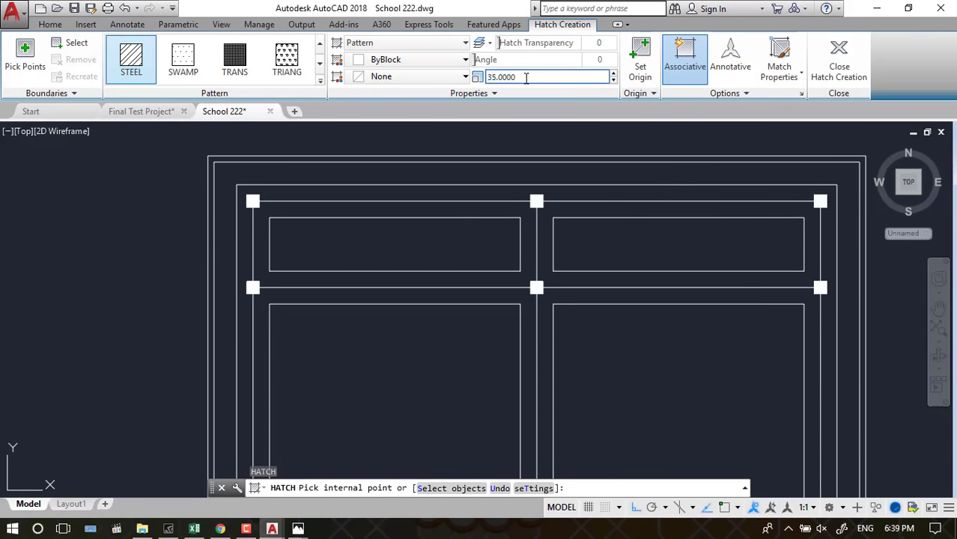
Hatch the wall rings around the top-right and top-left rooms, dismissing the boundary error
left_click(678, 211)
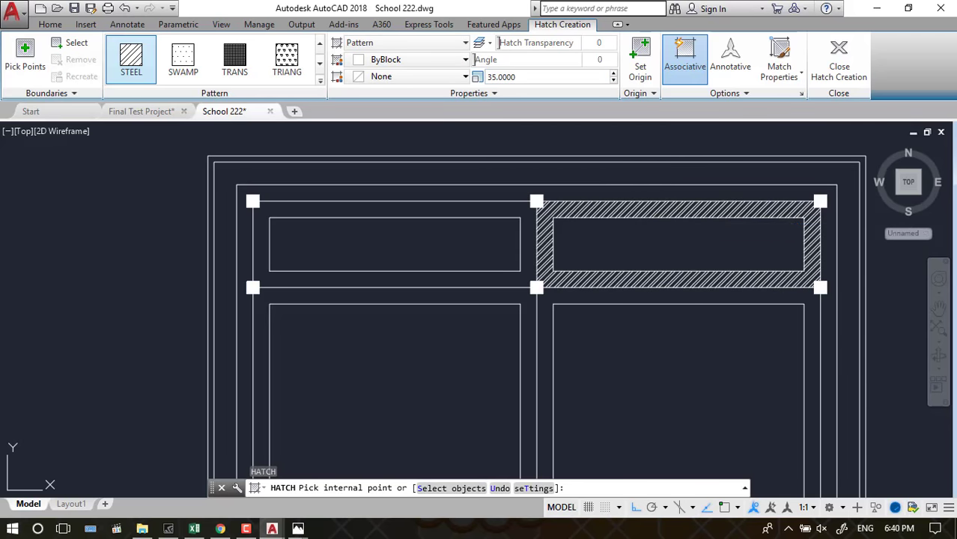
left_click(524, 218)
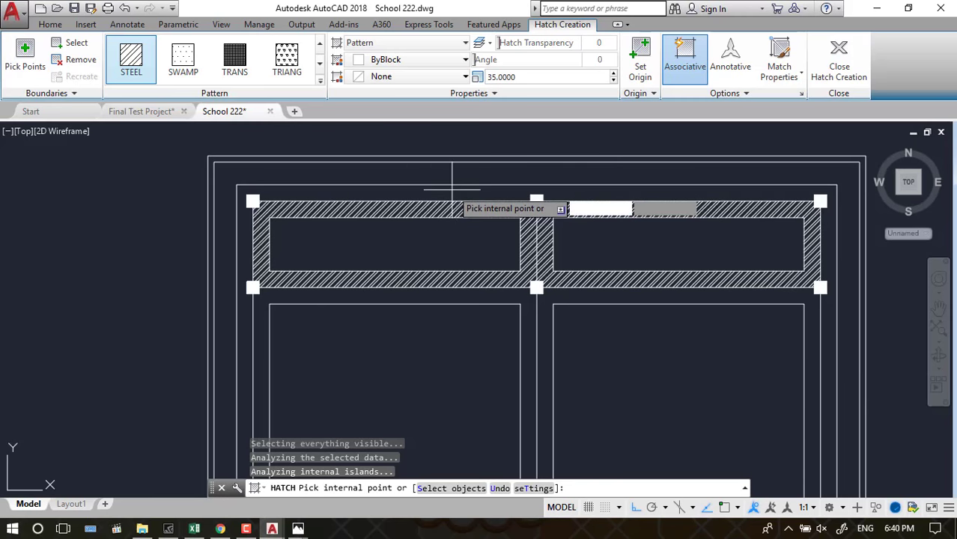
left_click(453, 190)
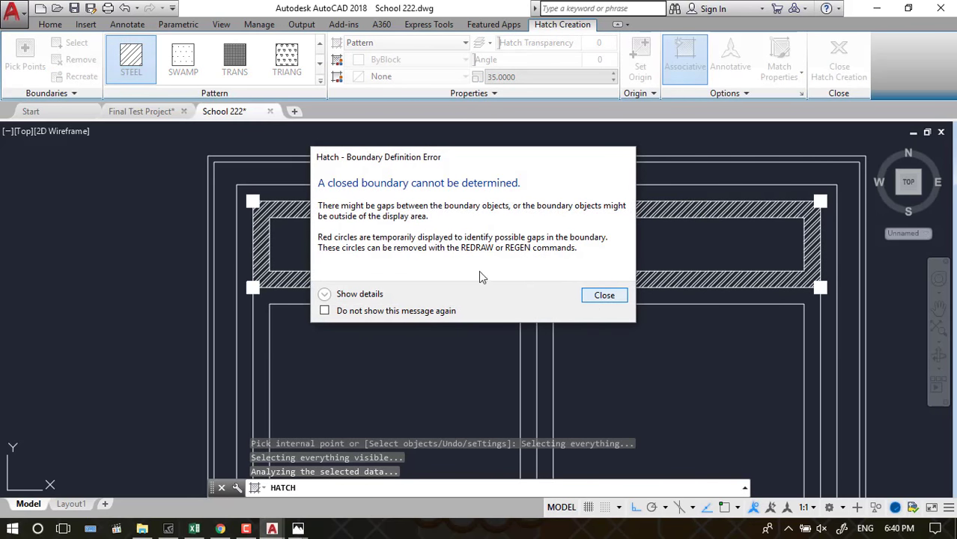
key("Return")
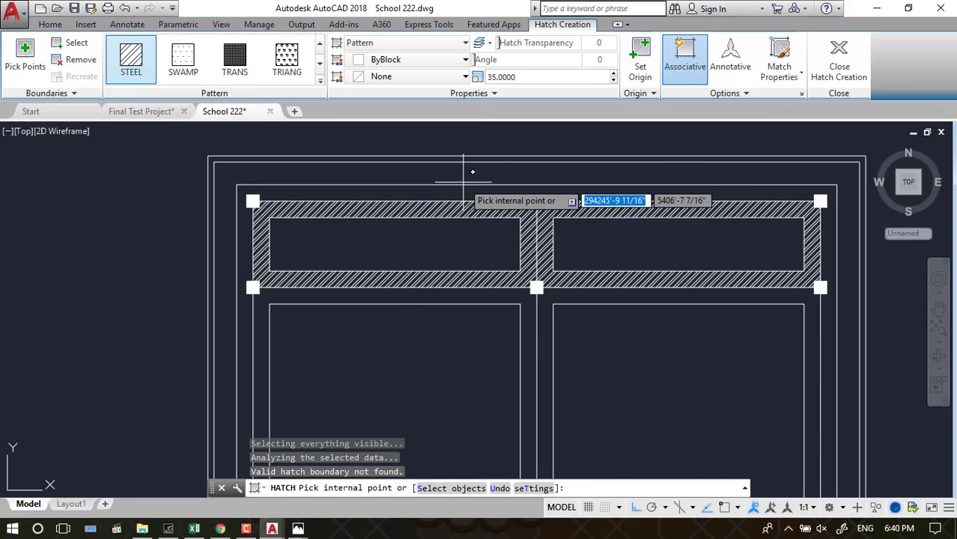
scroll(474, 149, "down", 3)
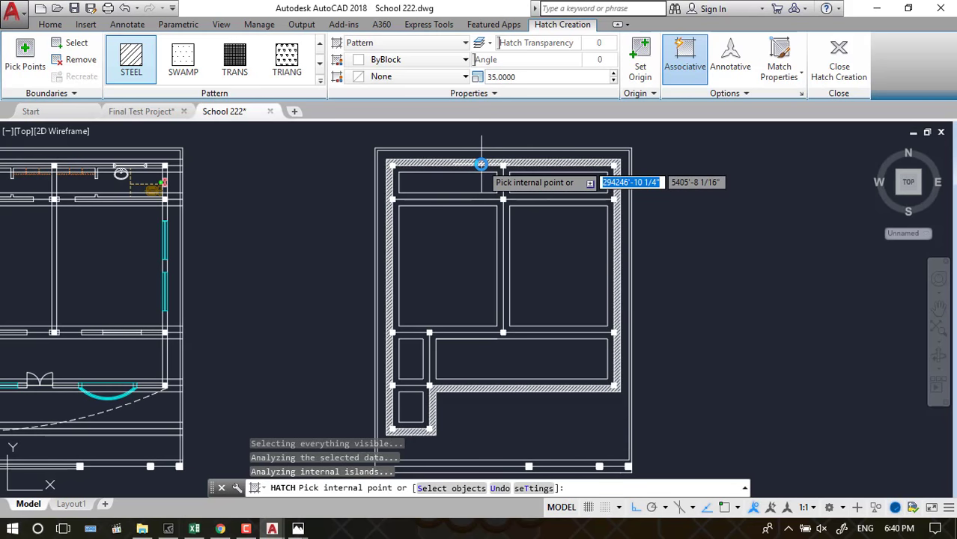
scroll(507, 172, "up", 5)
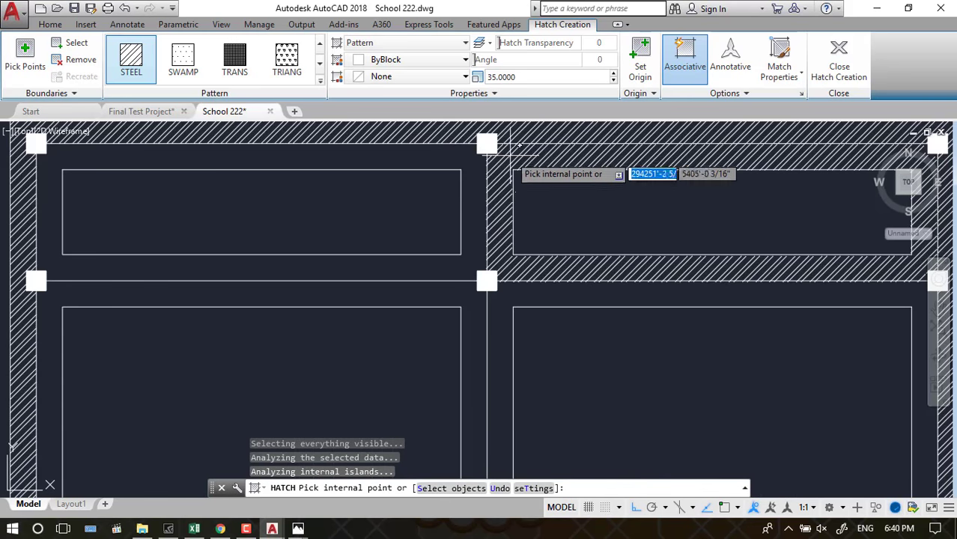
Add the outer wall band and the lower-right room to the STEEL hatch and finish it
left_click(449, 159)
scroll(449, 159, "down", 2)
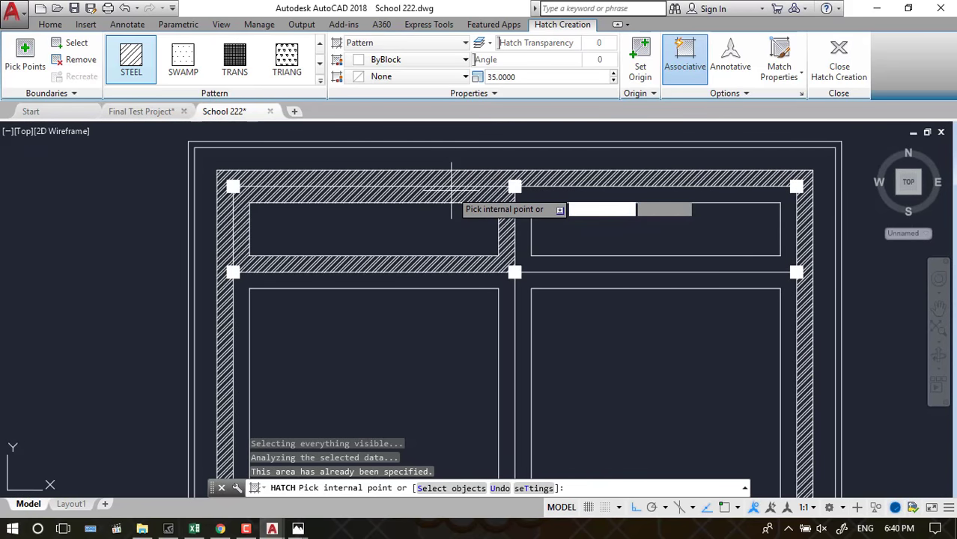
scroll(438, 198, "down", 1)
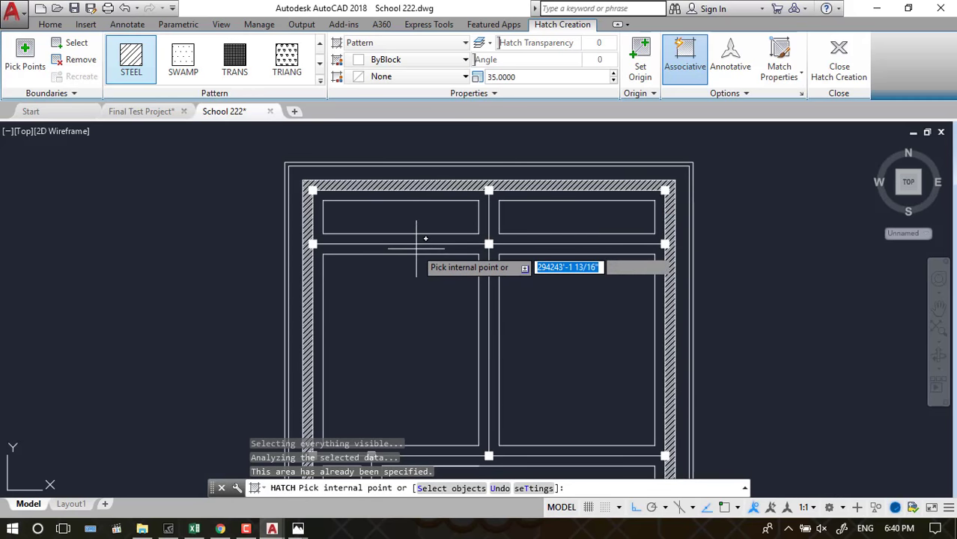
left_click(554, 259)
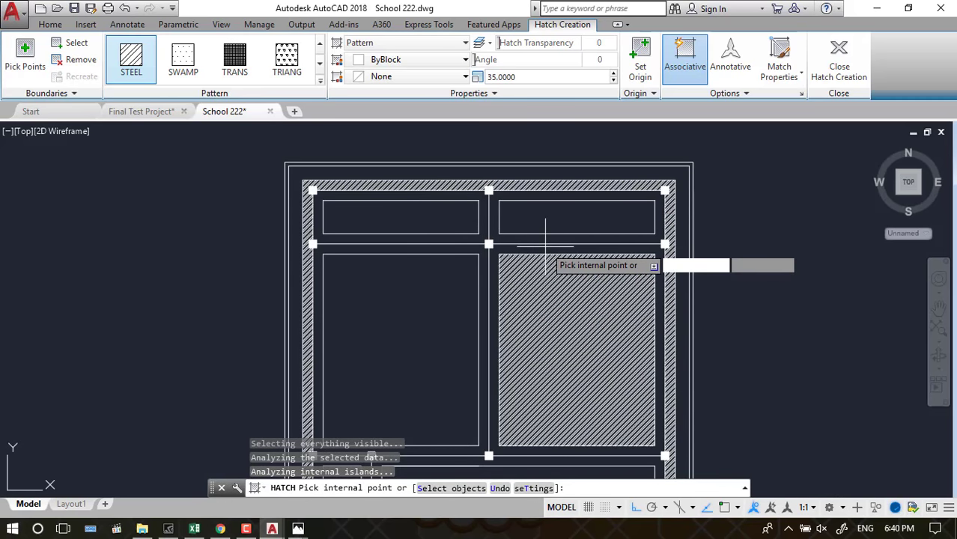
scroll(607, 189, "down", 1)
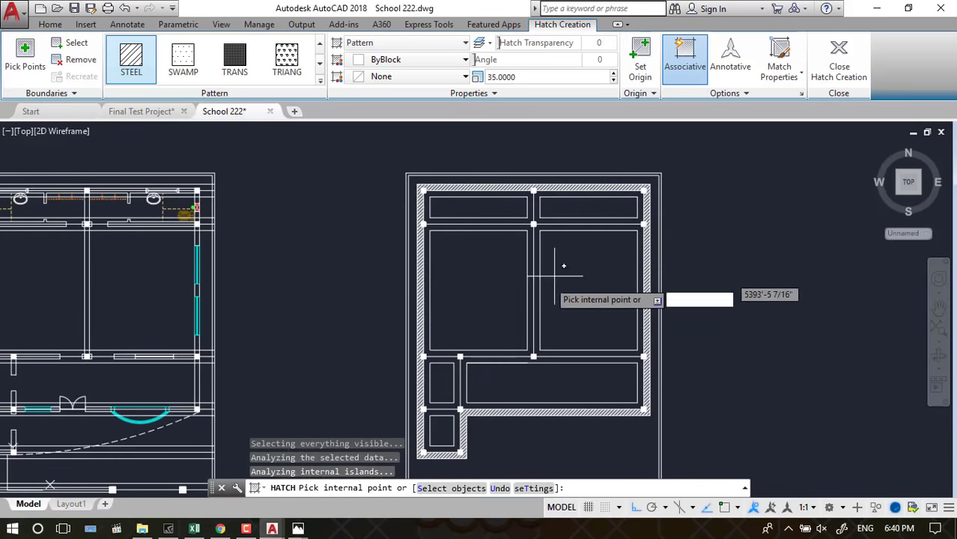
scroll(565, 282, "up", 2)
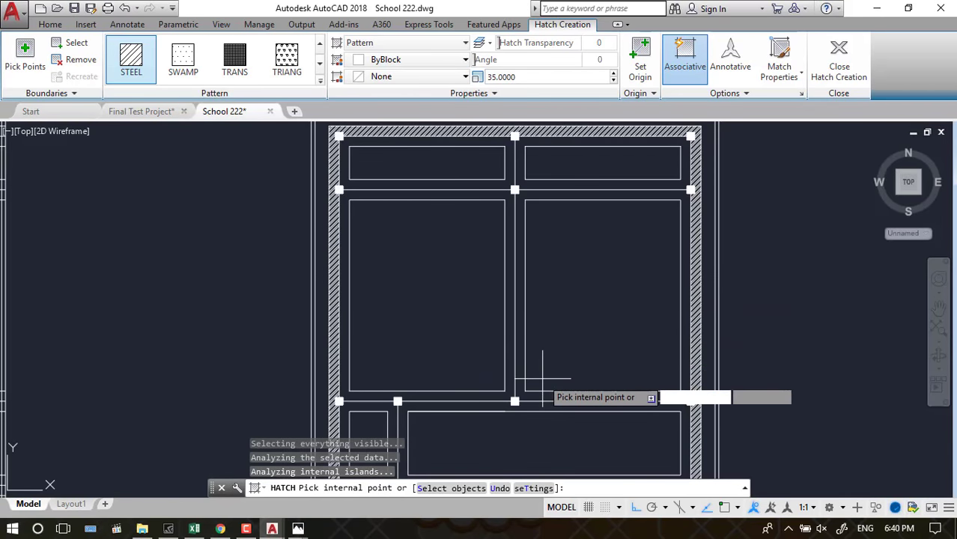
key("Return")
scroll(575, 296, "down", 3)
scroll(554, 247, "up", 1)
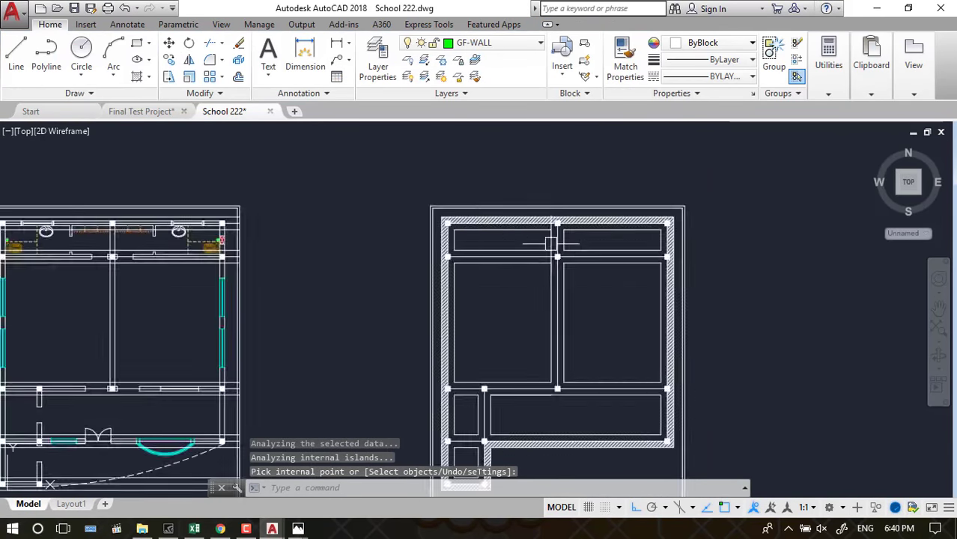
scroll(551, 239, "up", 4)
scroll(563, 233, "down", 3)
scroll(563, 233, "down", 4)
scroll(573, 303, "up", 2)
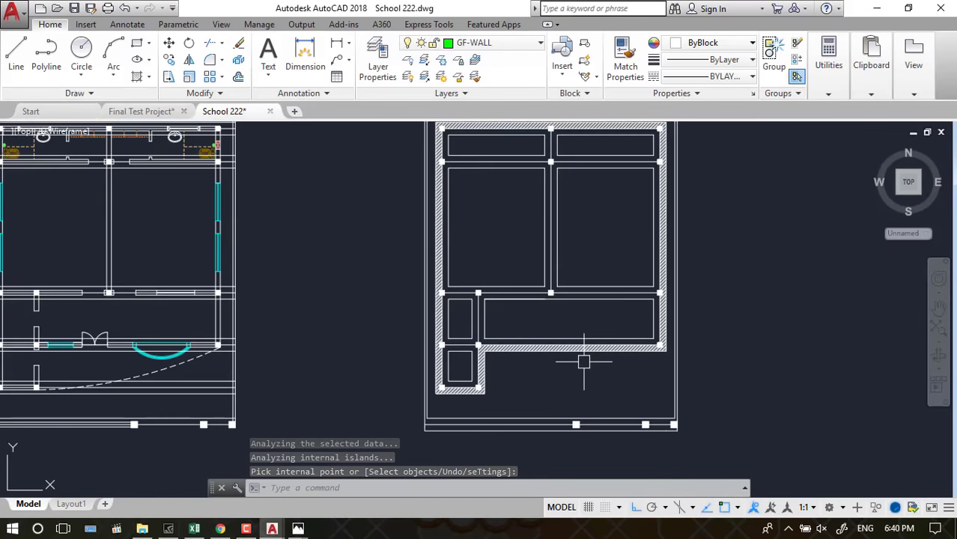
Hatch the lower-left room walls, the large right room's wall band and the thin upper divider with STEEL
key("Return")
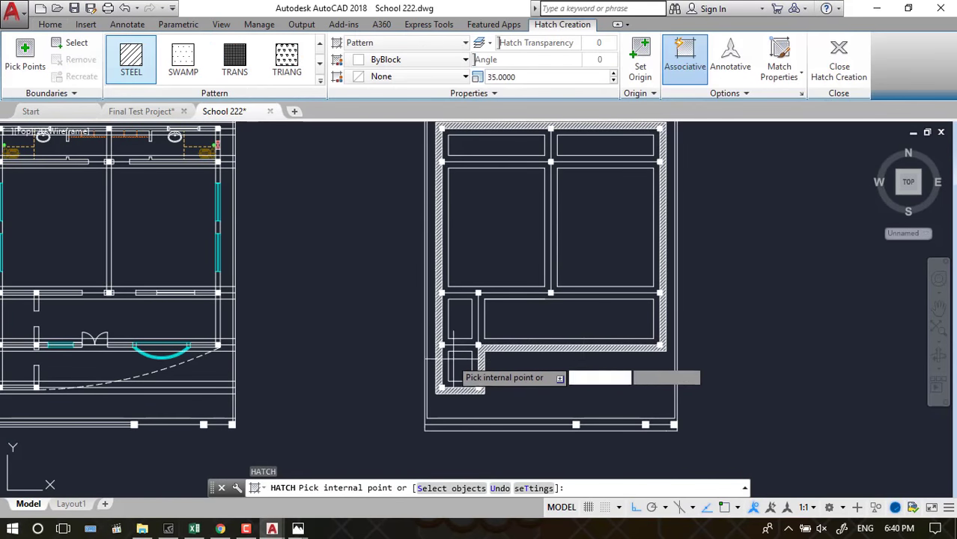
scroll(462, 349, "up", 2)
left_click(464, 346)
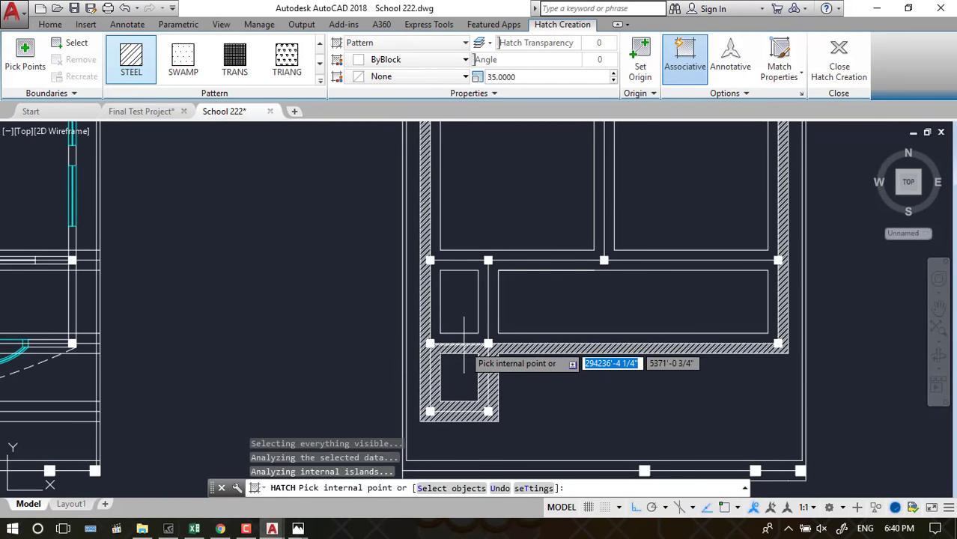
left_click(492, 317)
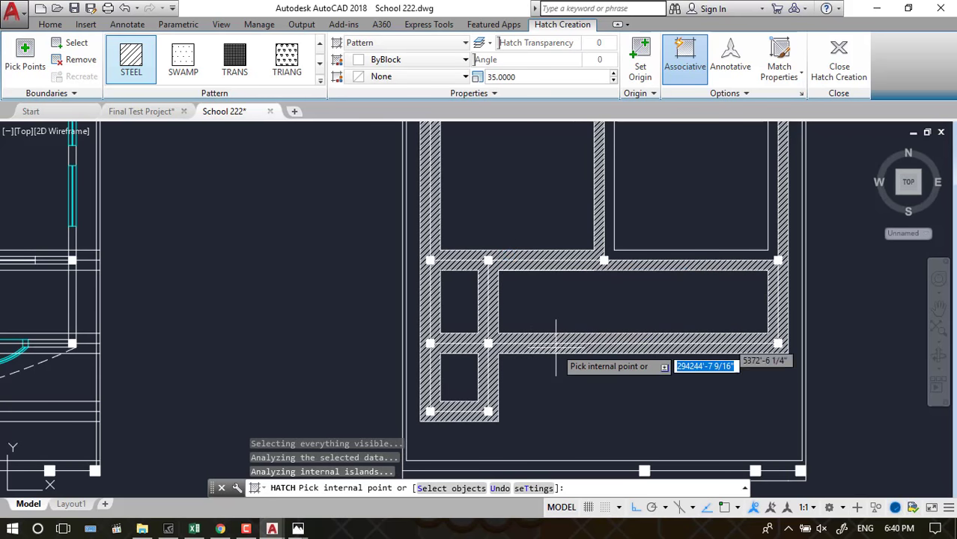
scroll(565, 337, "down", 2)
left_click(589, 238)
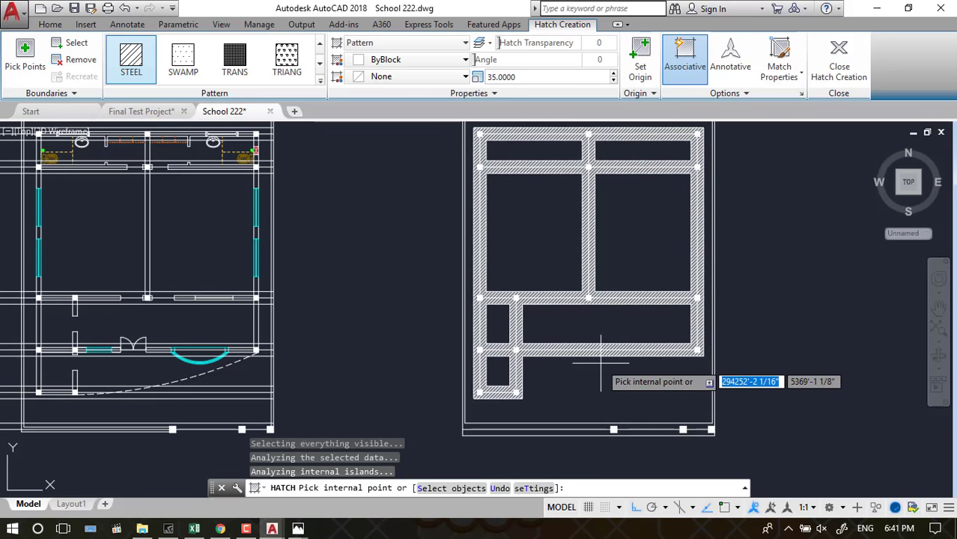
key("Return")
scroll(600, 367, "up", 2)
scroll(587, 412, "down", 2)
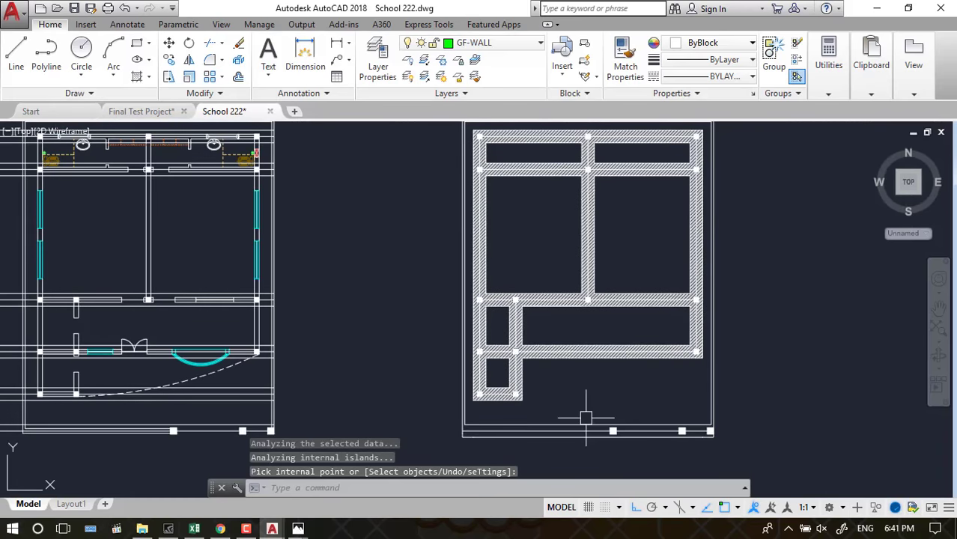
key("Escape")
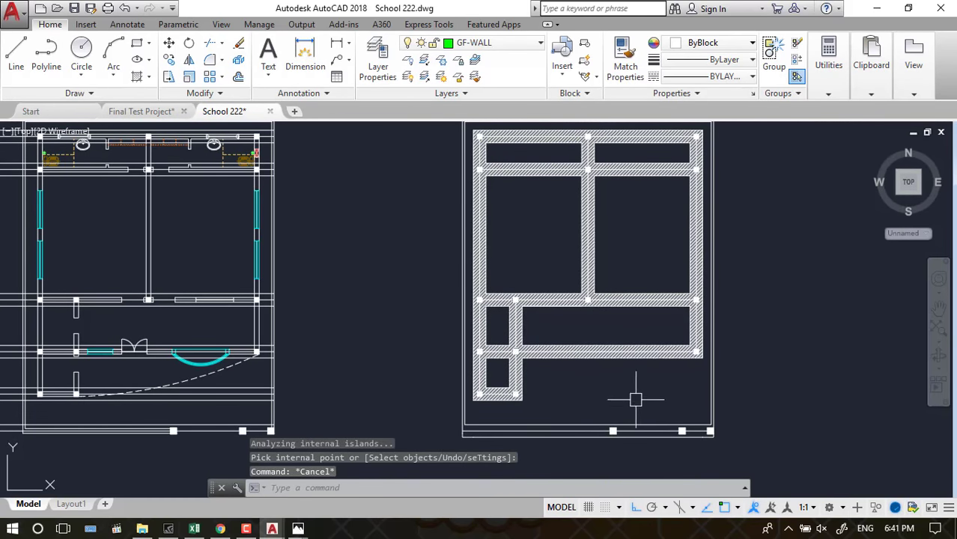
scroll(632, 395, "down", 1)
scroll(595, 276, "up", 6)
scroll(595, 277, "down", 3)
scroll(599, 225, "down", 2)
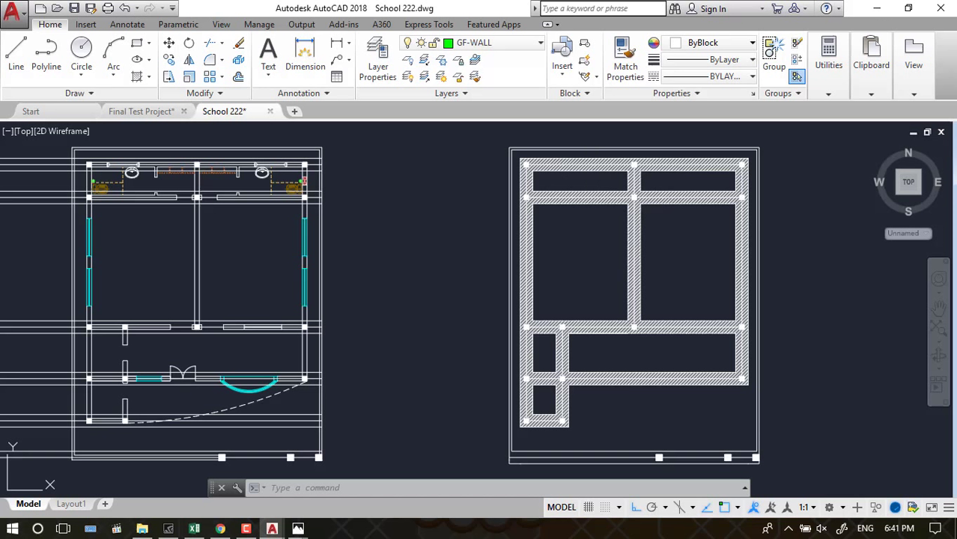
Save School 222 before cleaning up stray lines
key("ctrl+s")
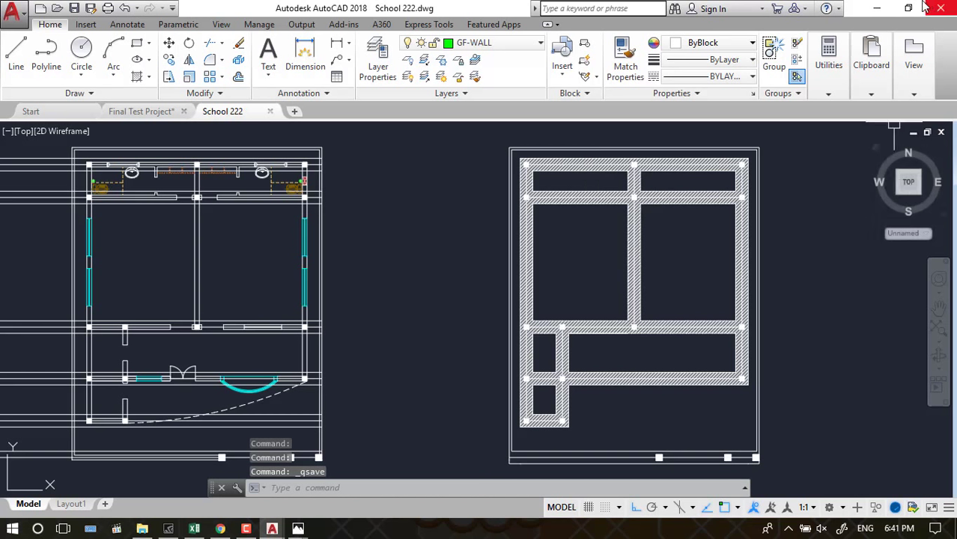
scroll(389, 247, "down", 4)
scroll(673, 218, "up", 5)
scroll(644, 218, "up", 3)
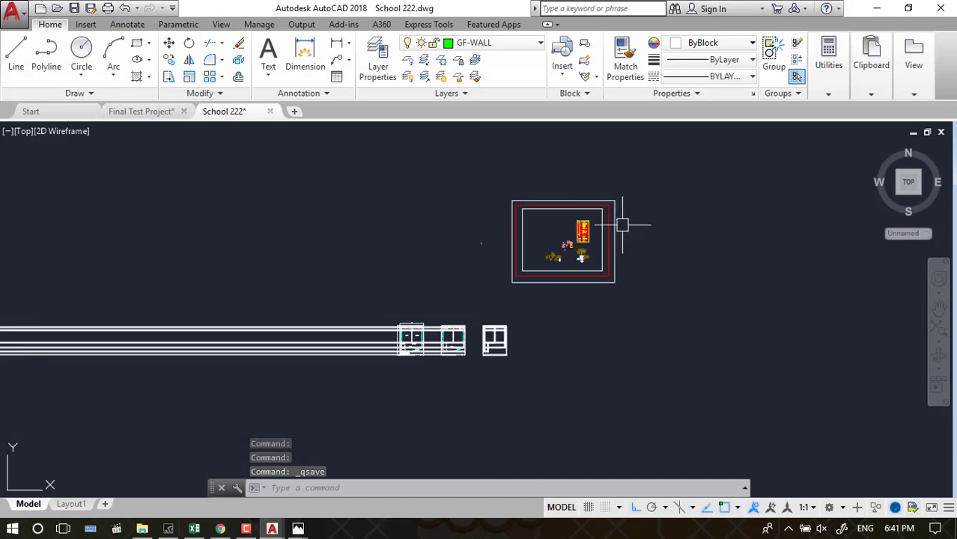
scroll(678, 217, "down", 2)
Erase the seventeen long stray lines left of the column blocks and save School 222
left_click(448, 249)
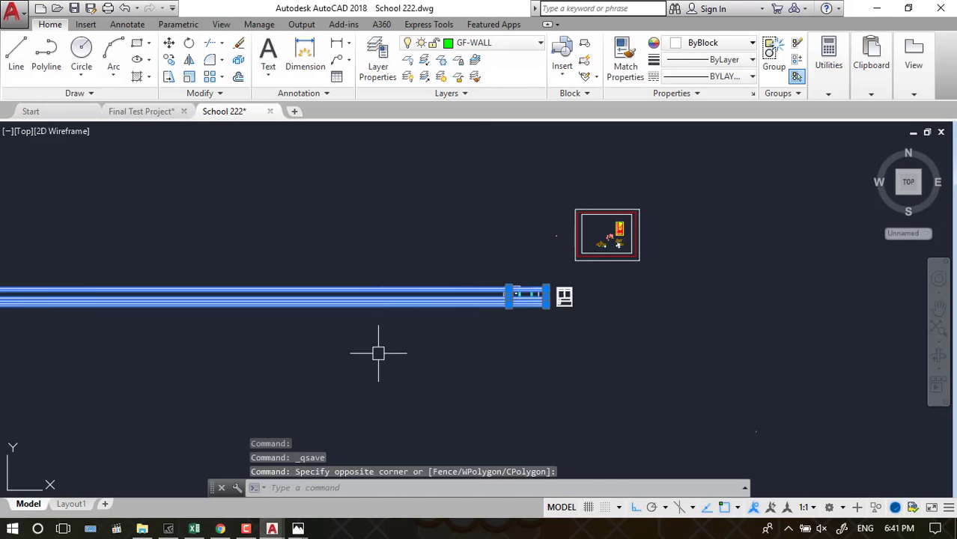
key("Delete")
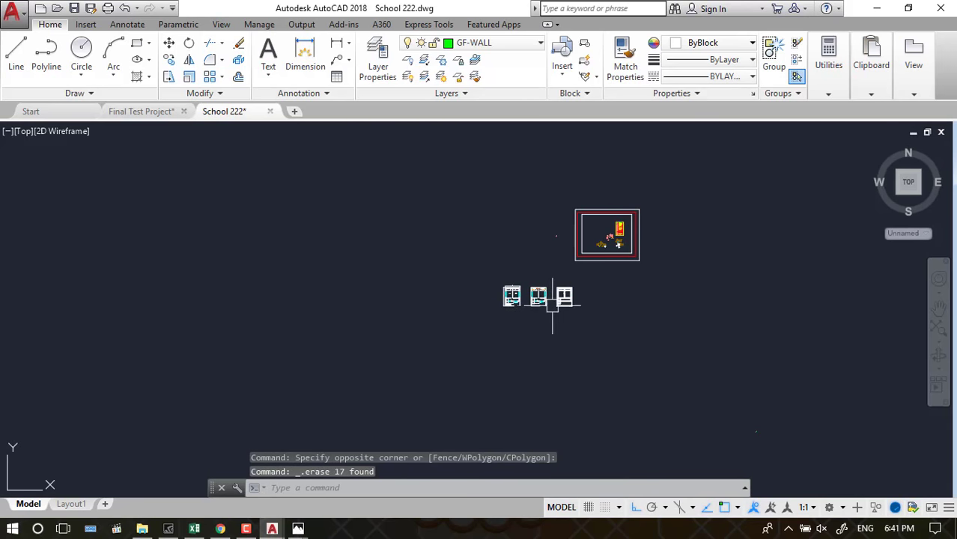
key("ctrl+s")
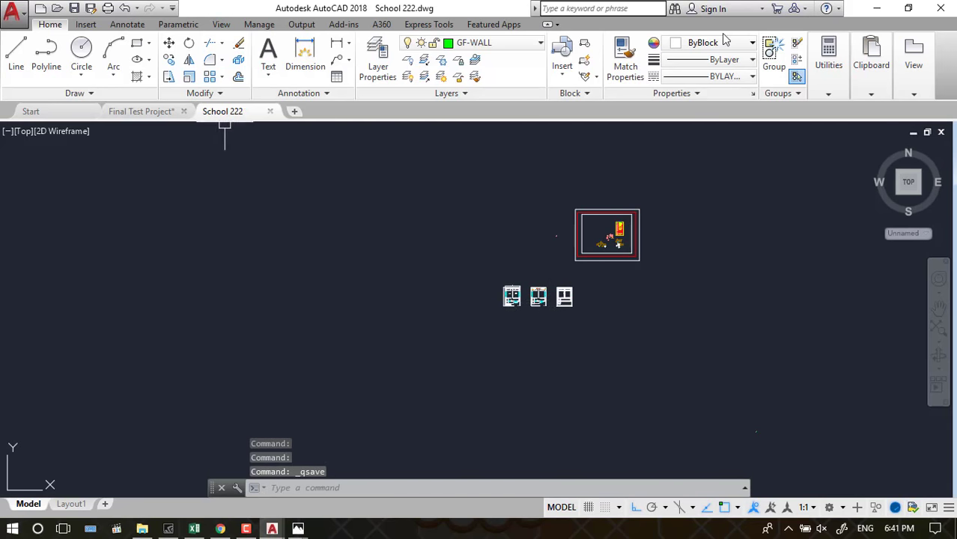